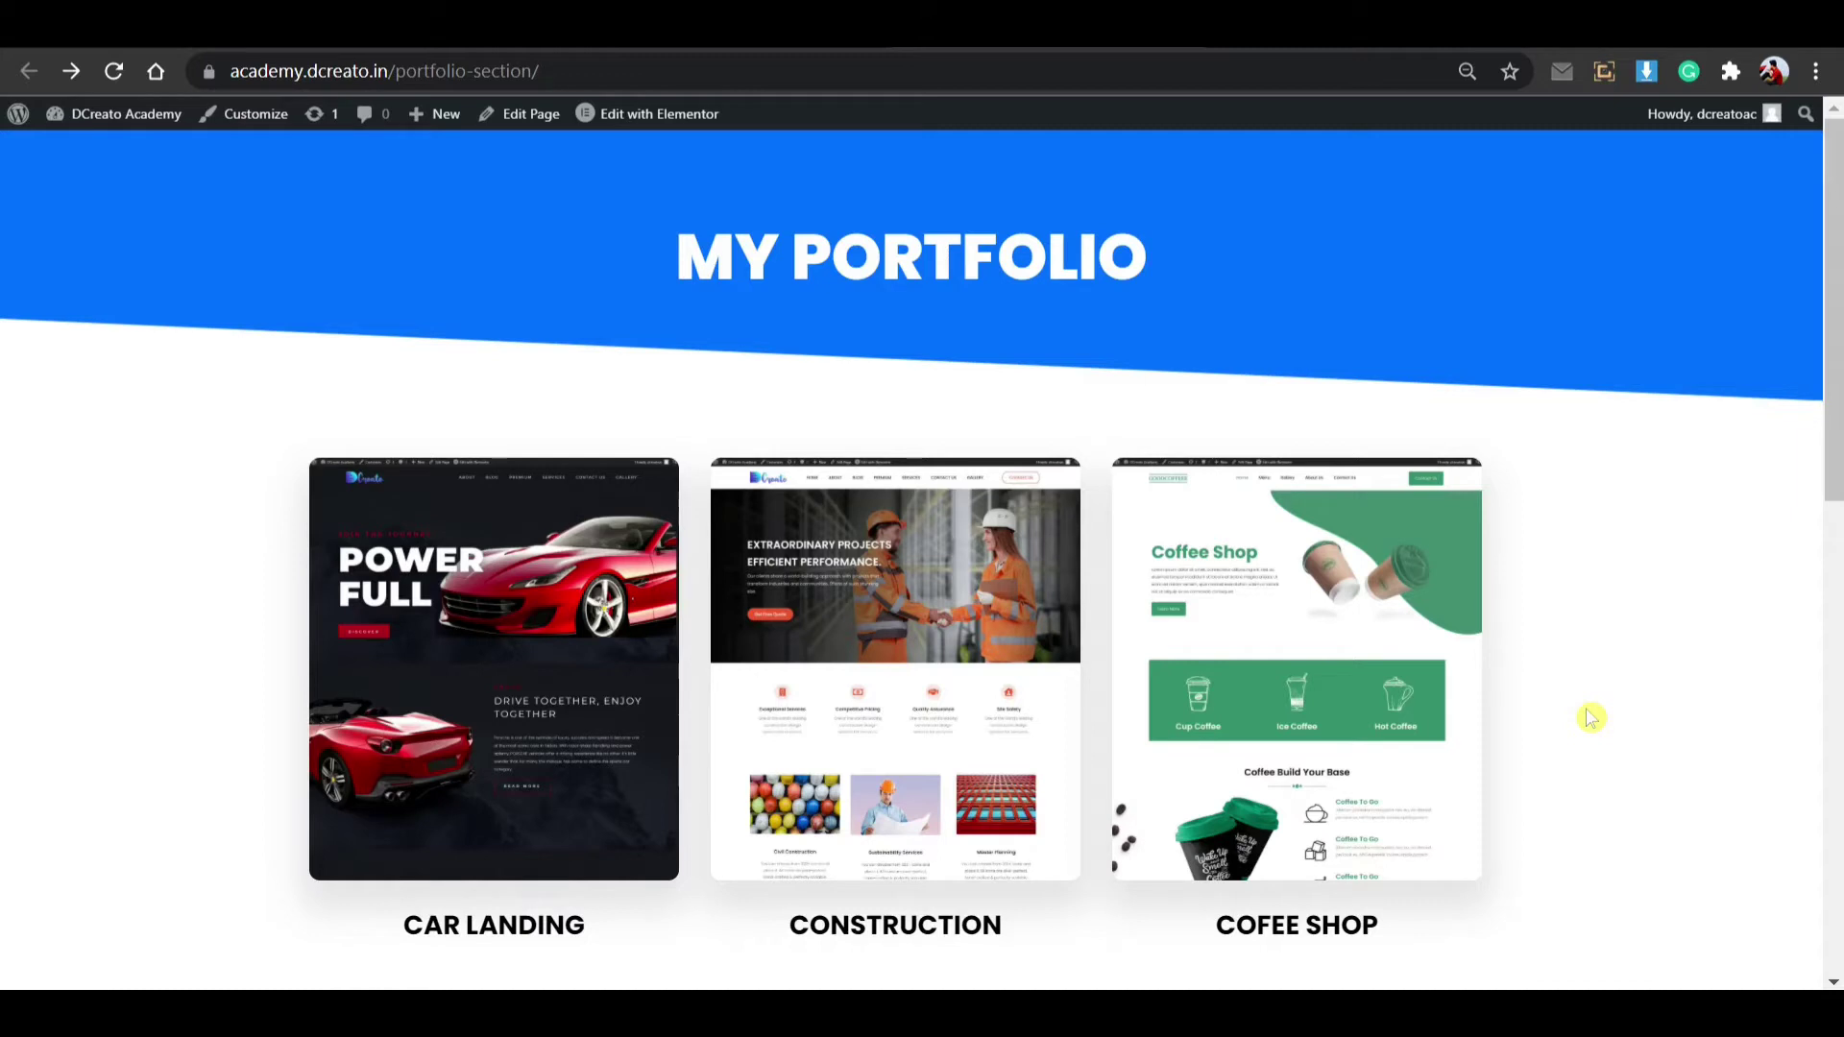
Step: Go to the page for adding new WordPress plugins and search for elementor
mouse_move(881, 506)
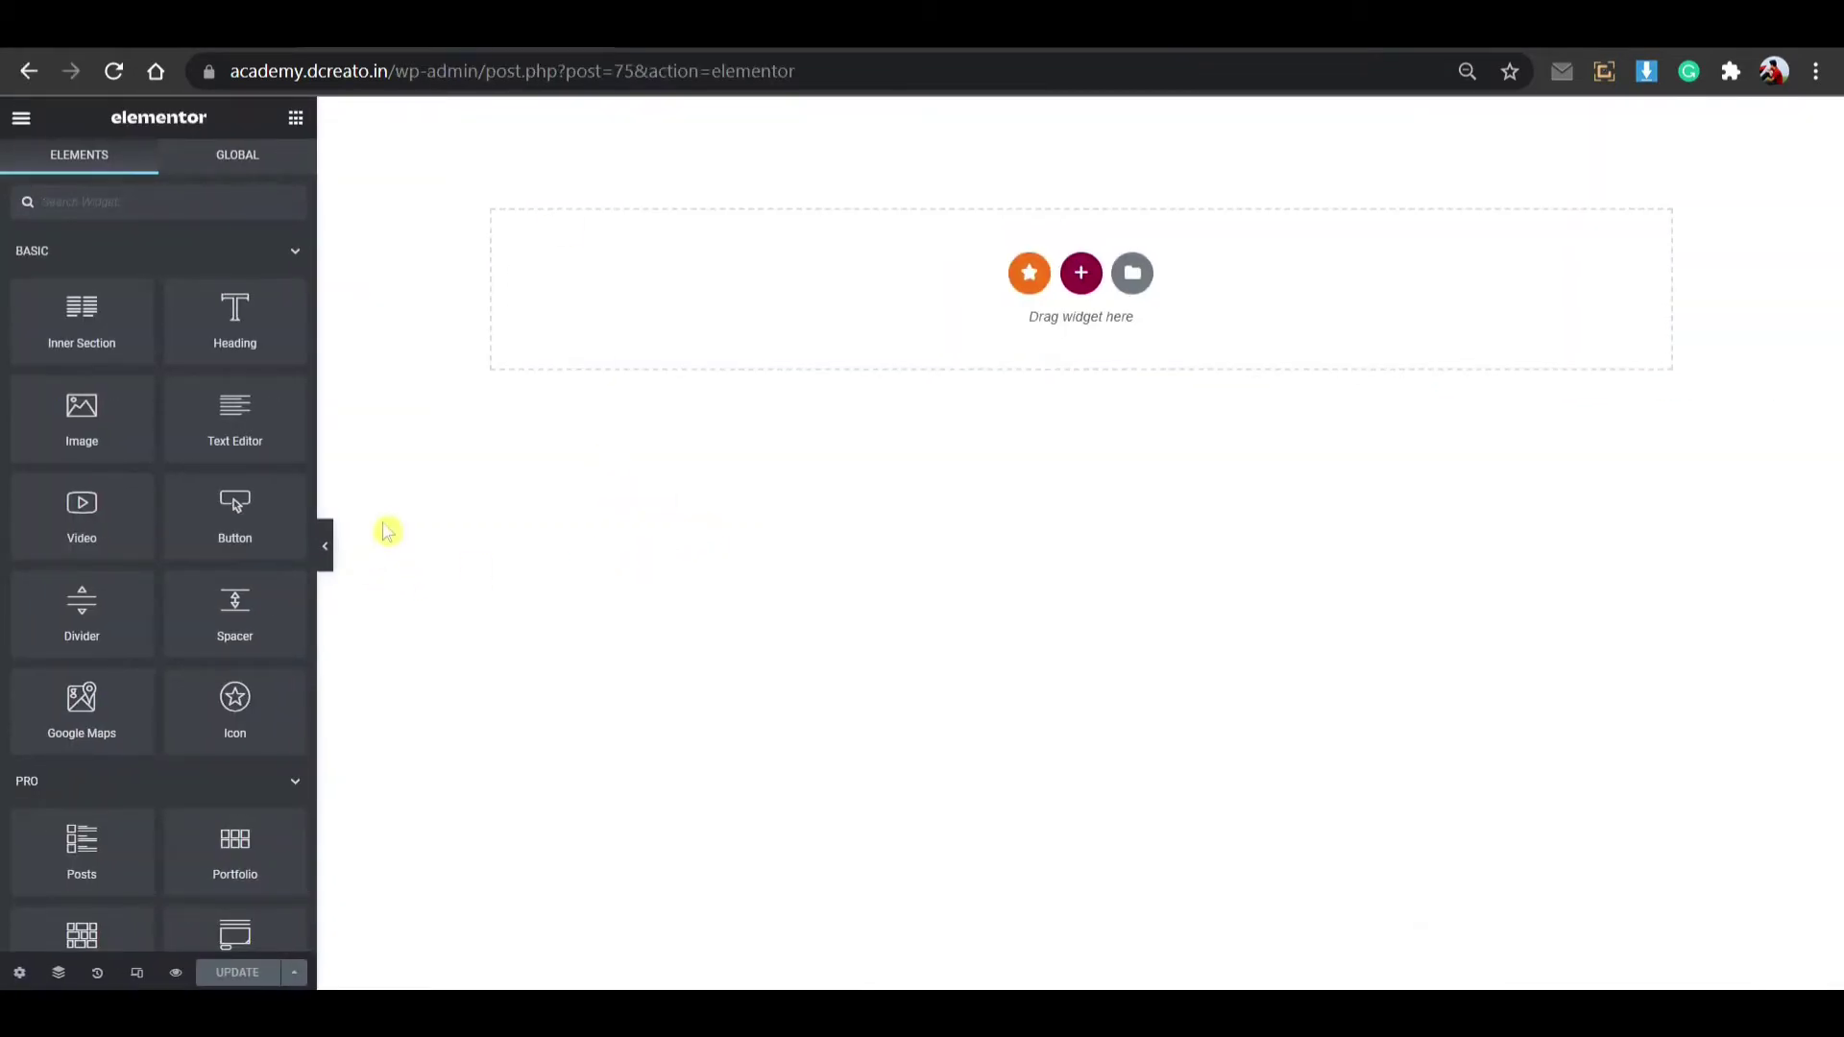
key(ctrl+plus)
key(ctrl+plus)
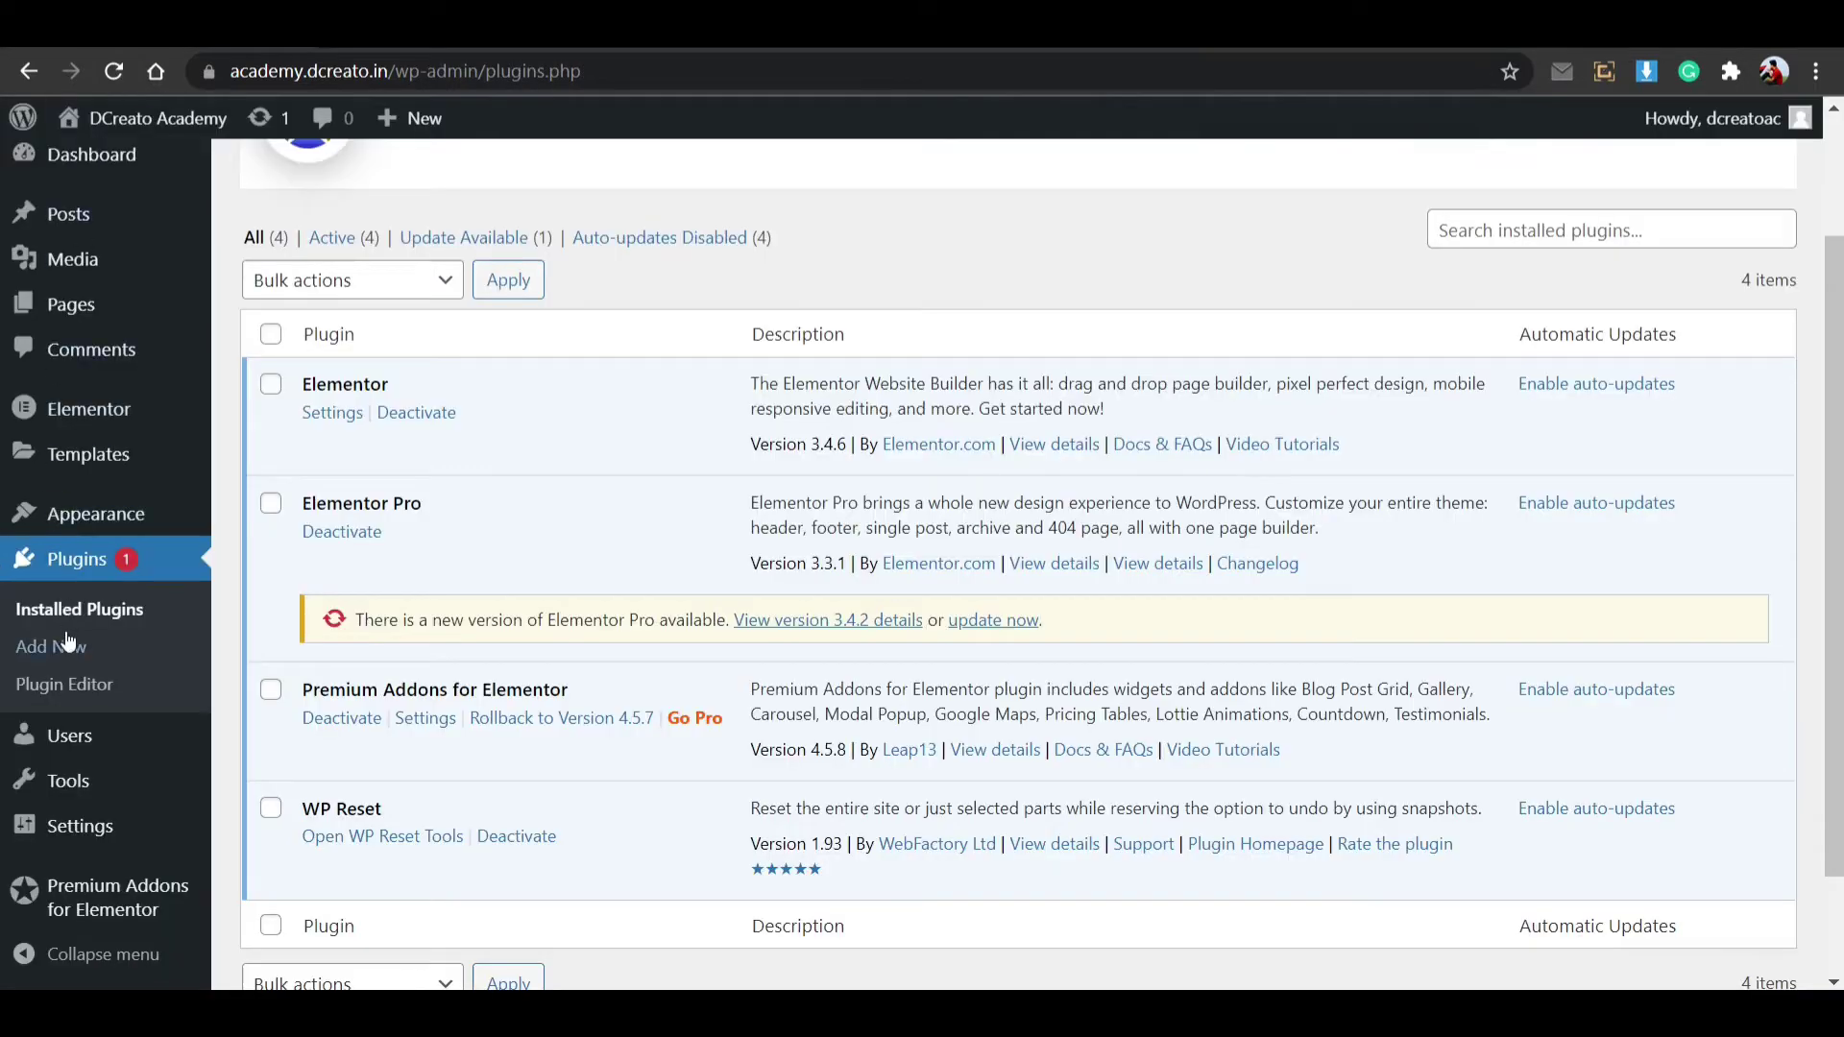
click(68, 641)
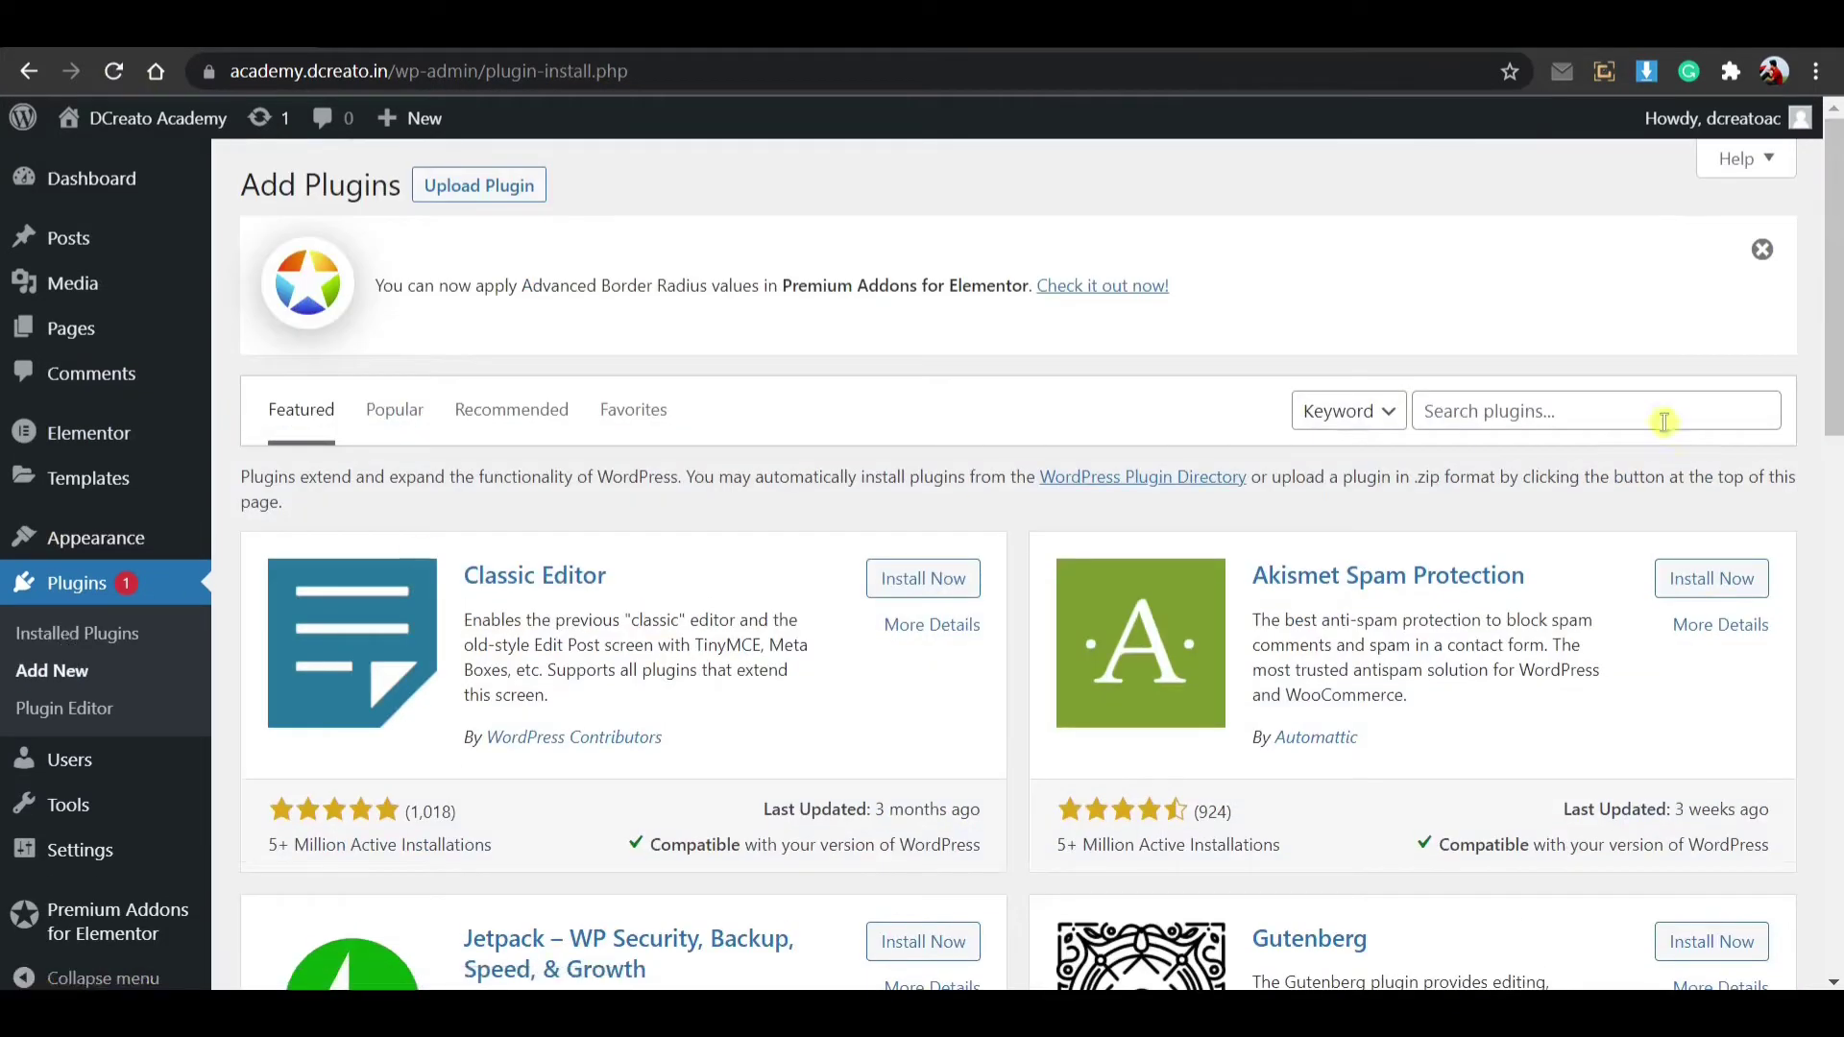
click(1664, 420)
click(1506, 511)
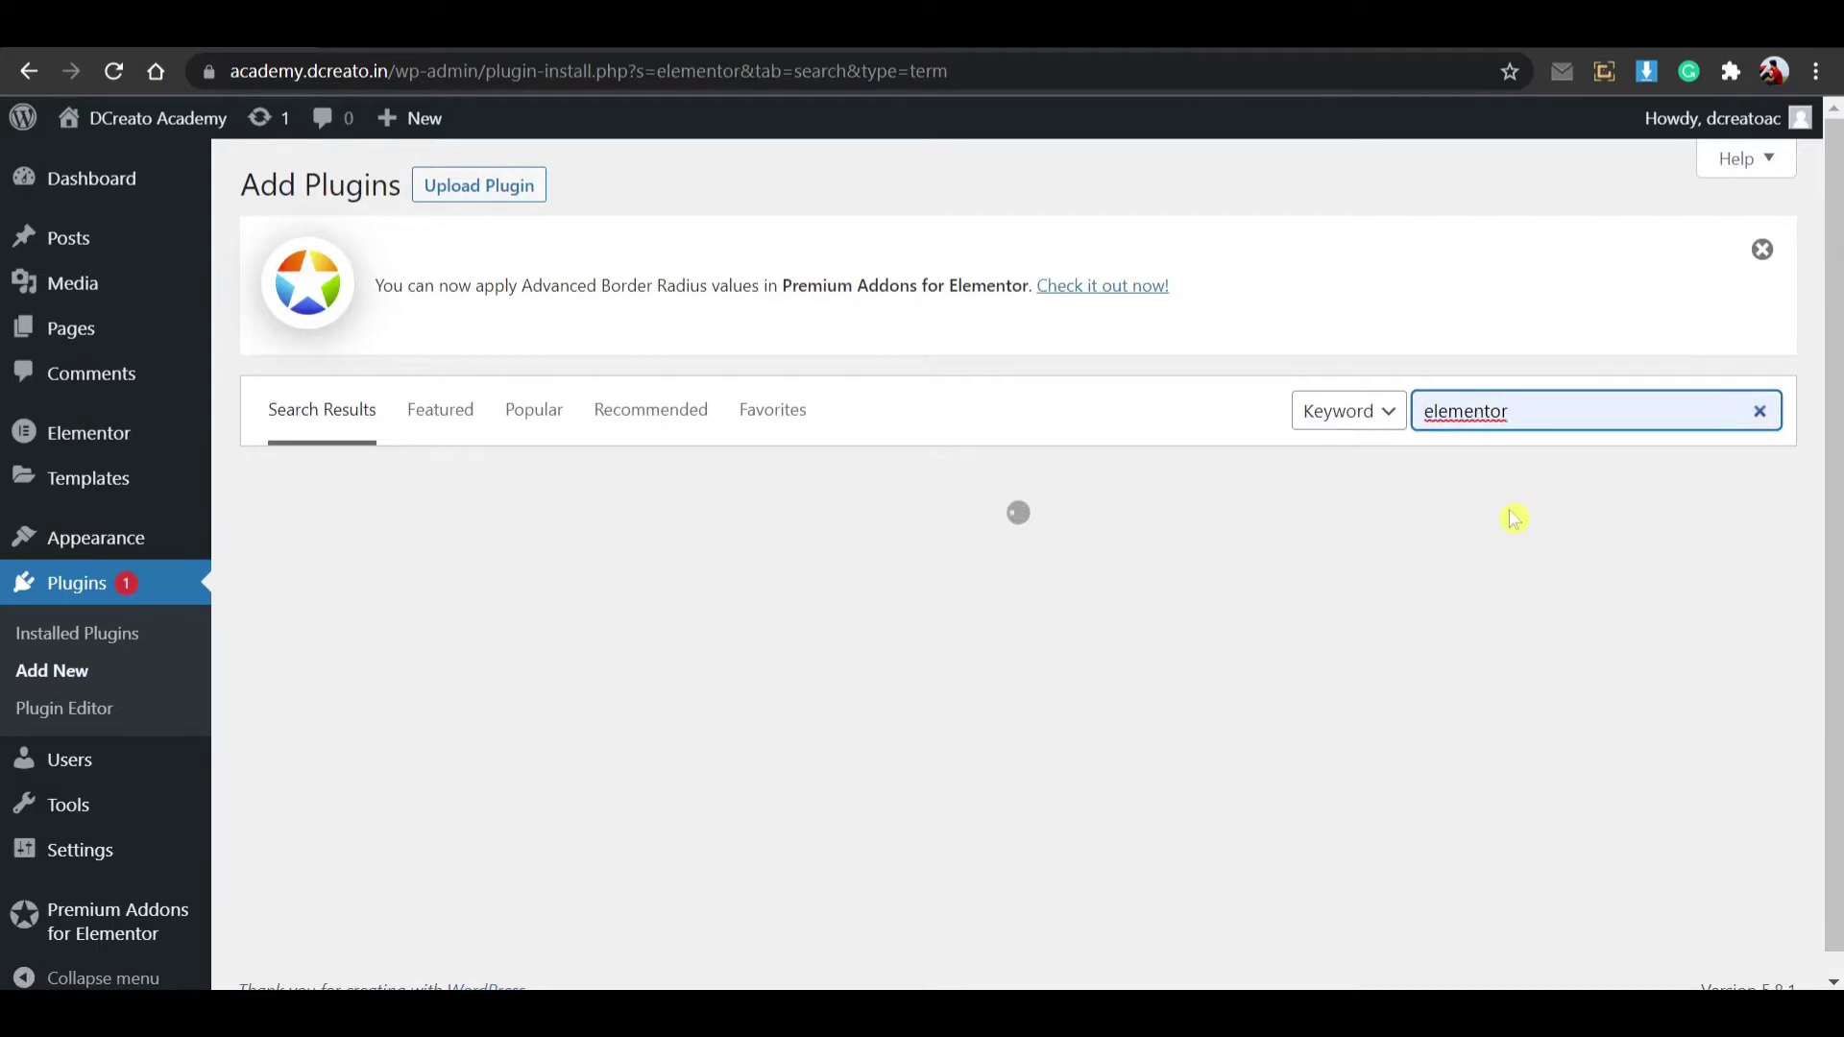
Step: Examine the Elementor Website Builder and Premium Addons for Elementor entries in the plugin search results
scroll(1497, 524, down, 3)
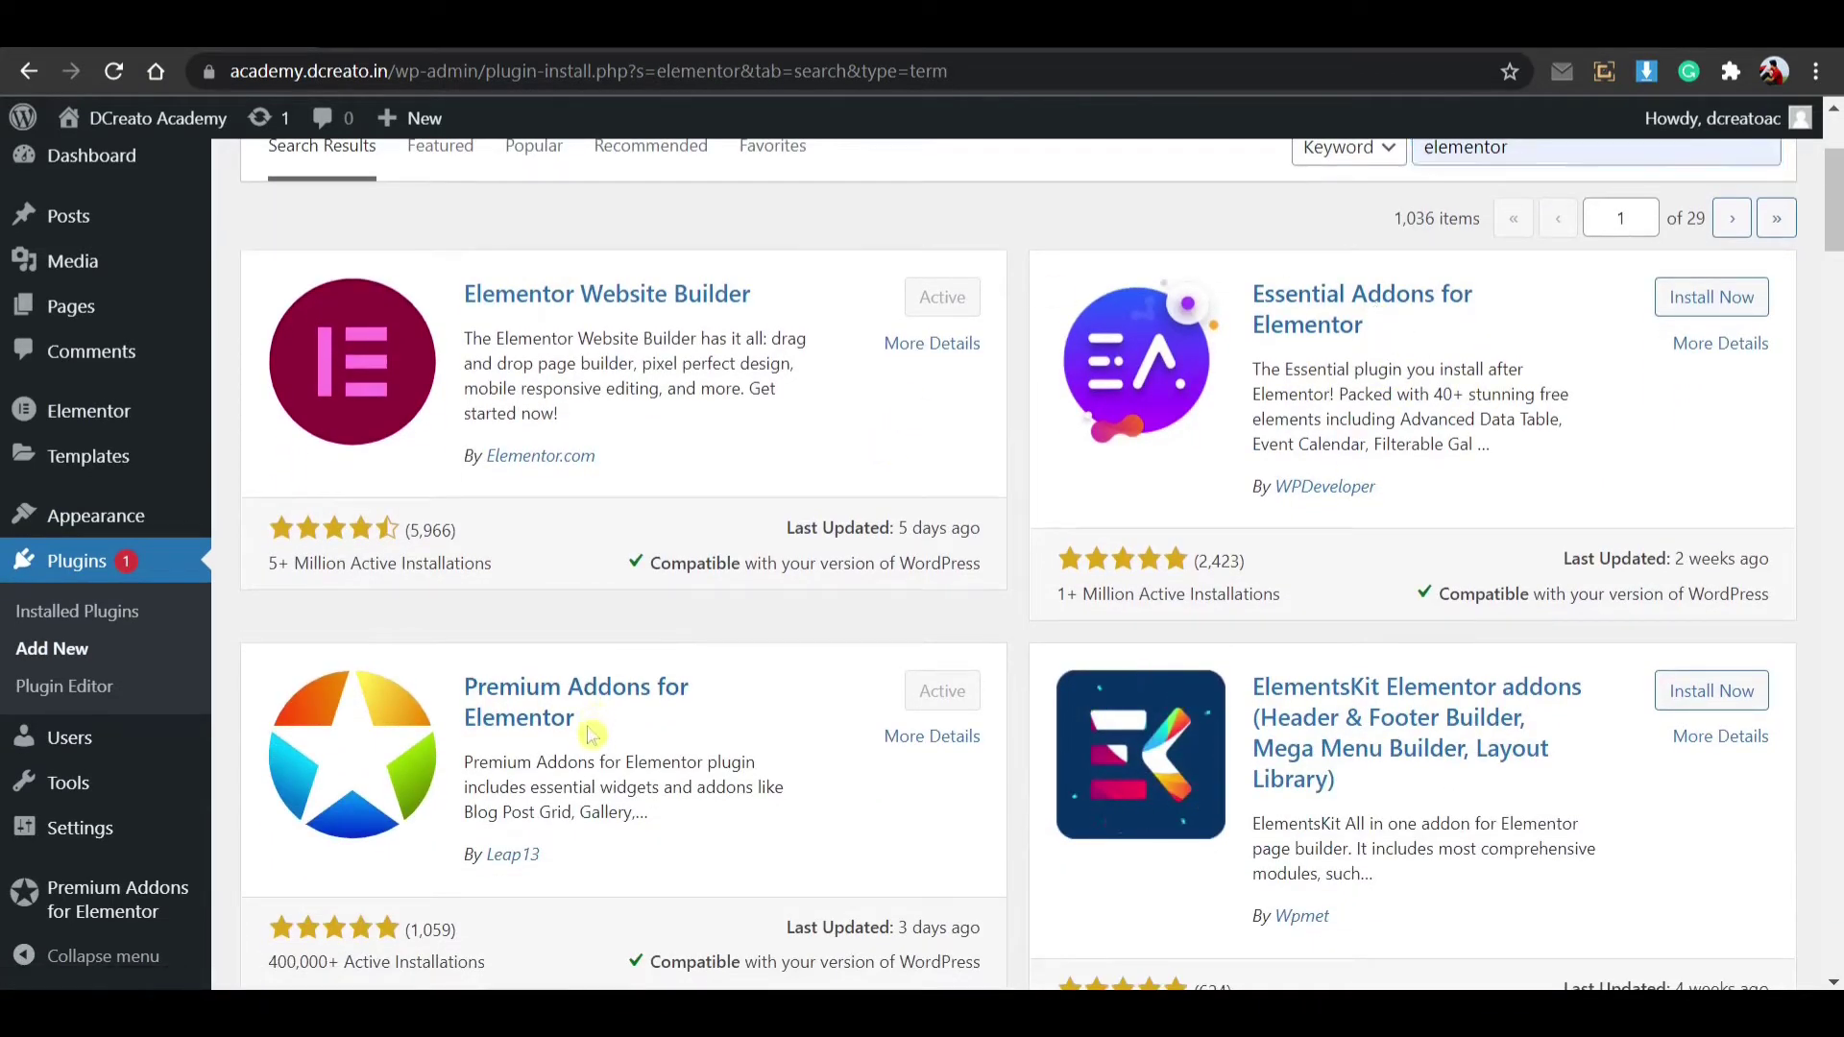
drag(581, 718, 465, 719)
click(688, 711)
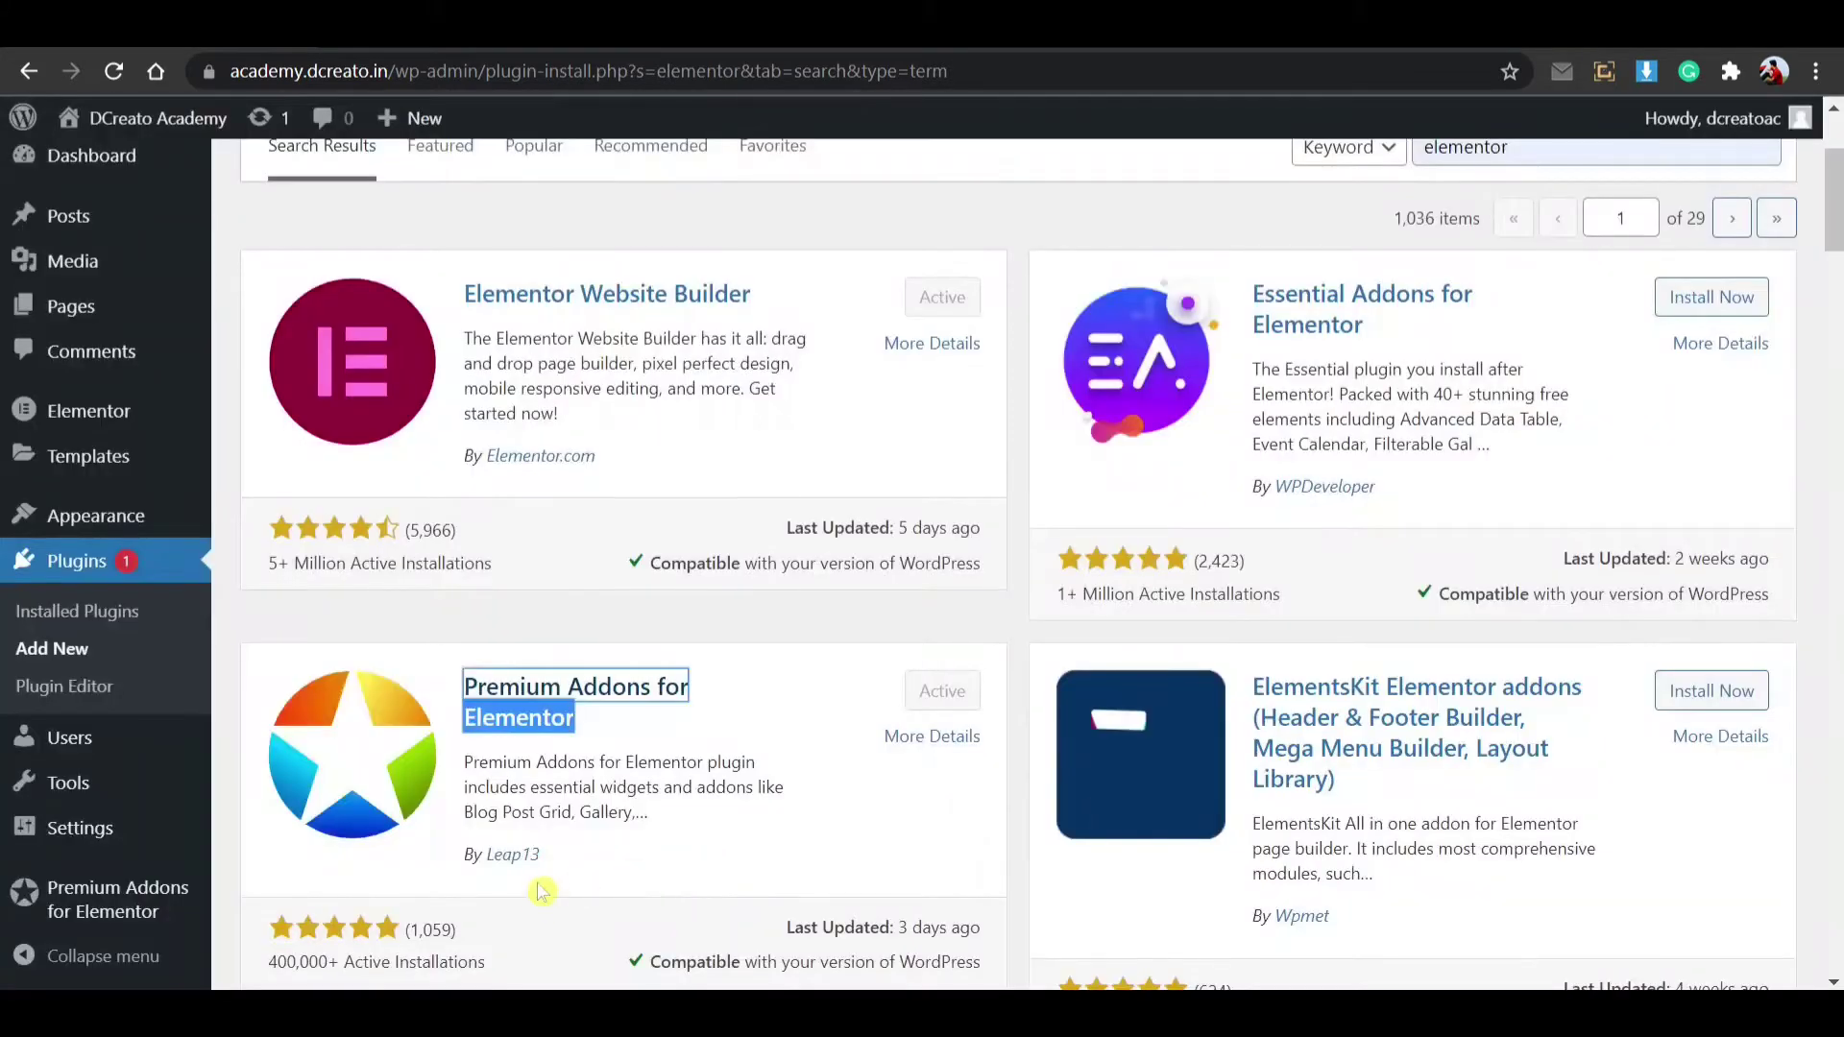
click(566, 877)
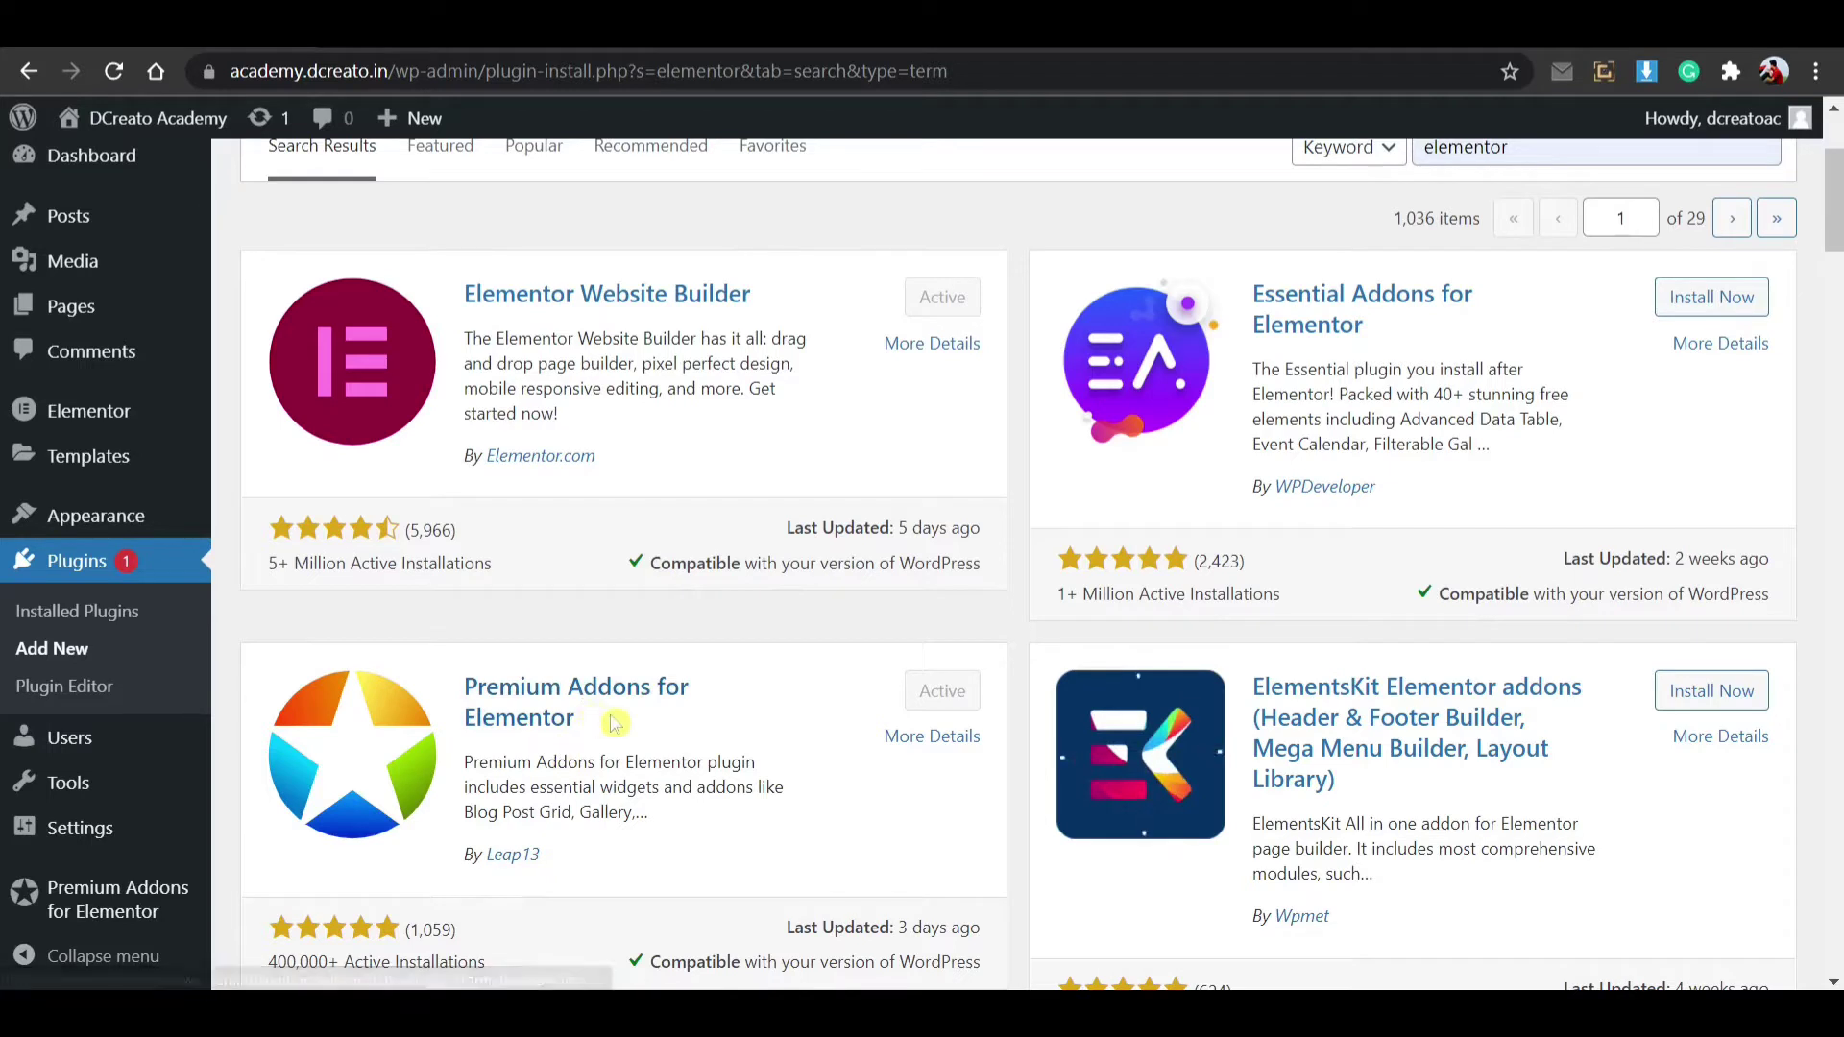
scroll(654, 646, down, 1)
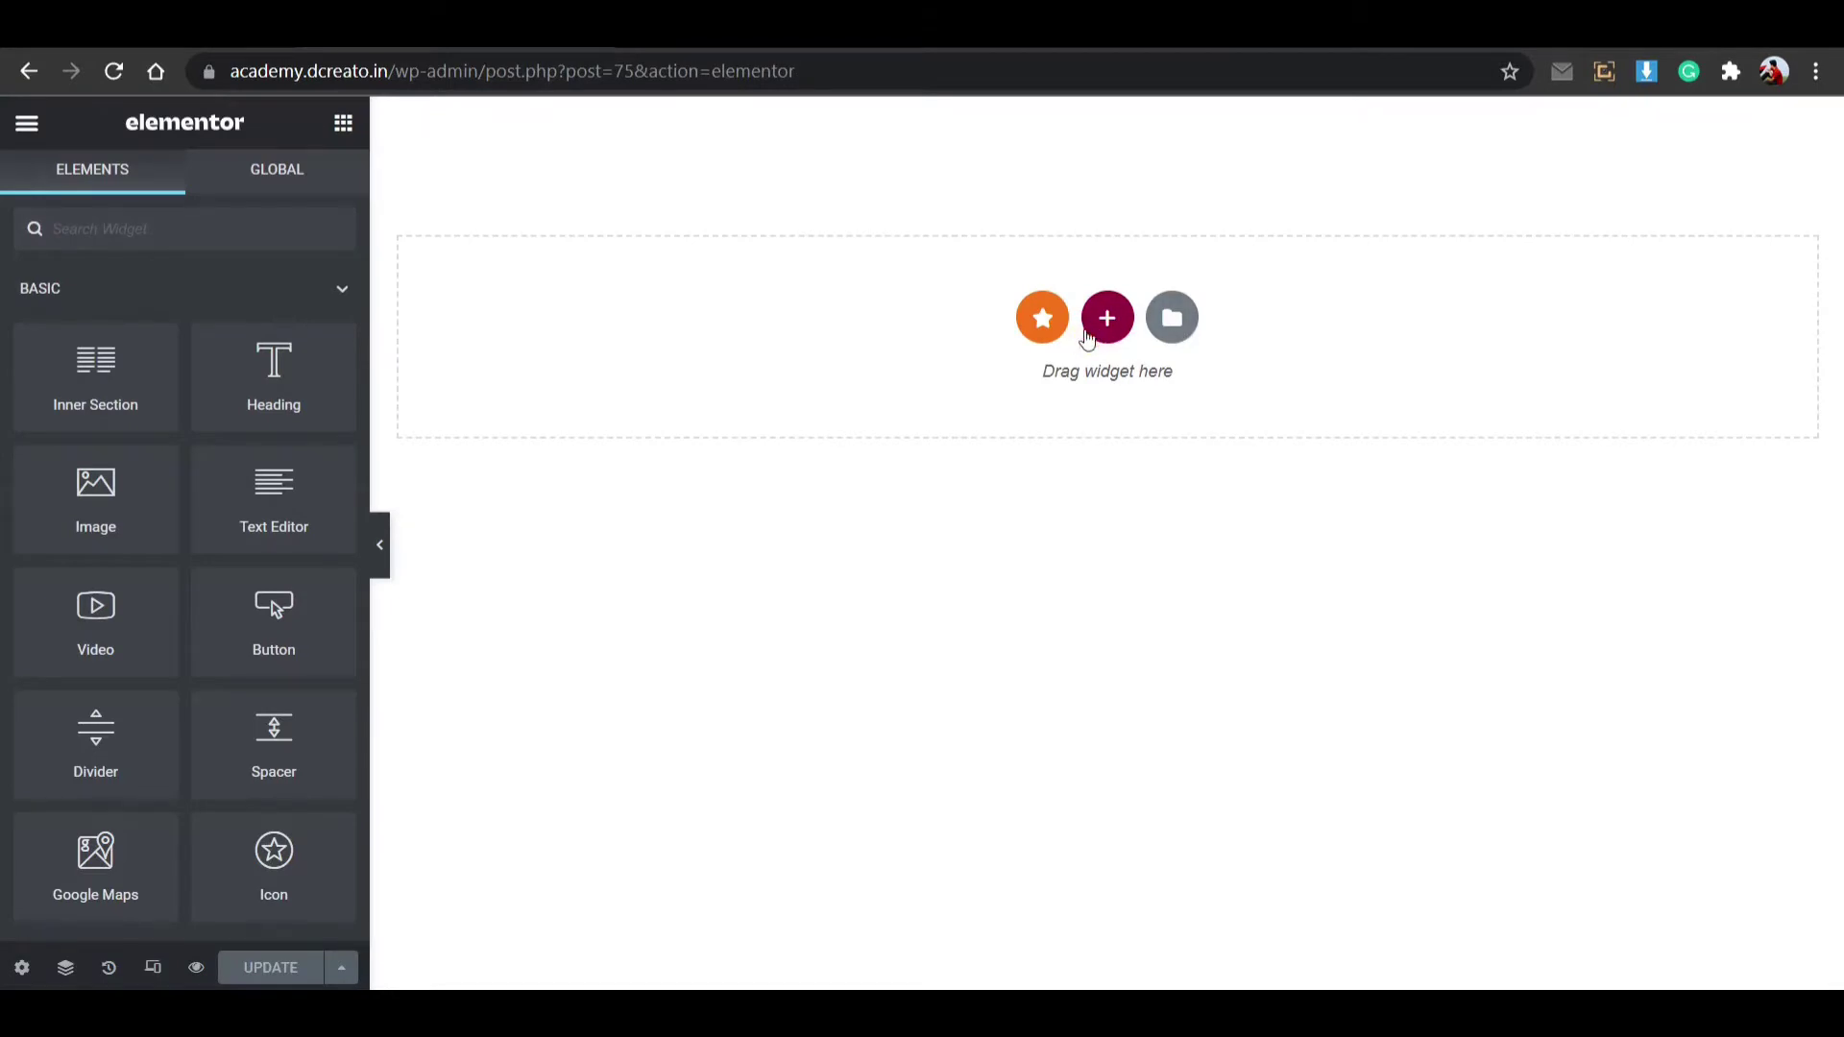
click(1101, 325)
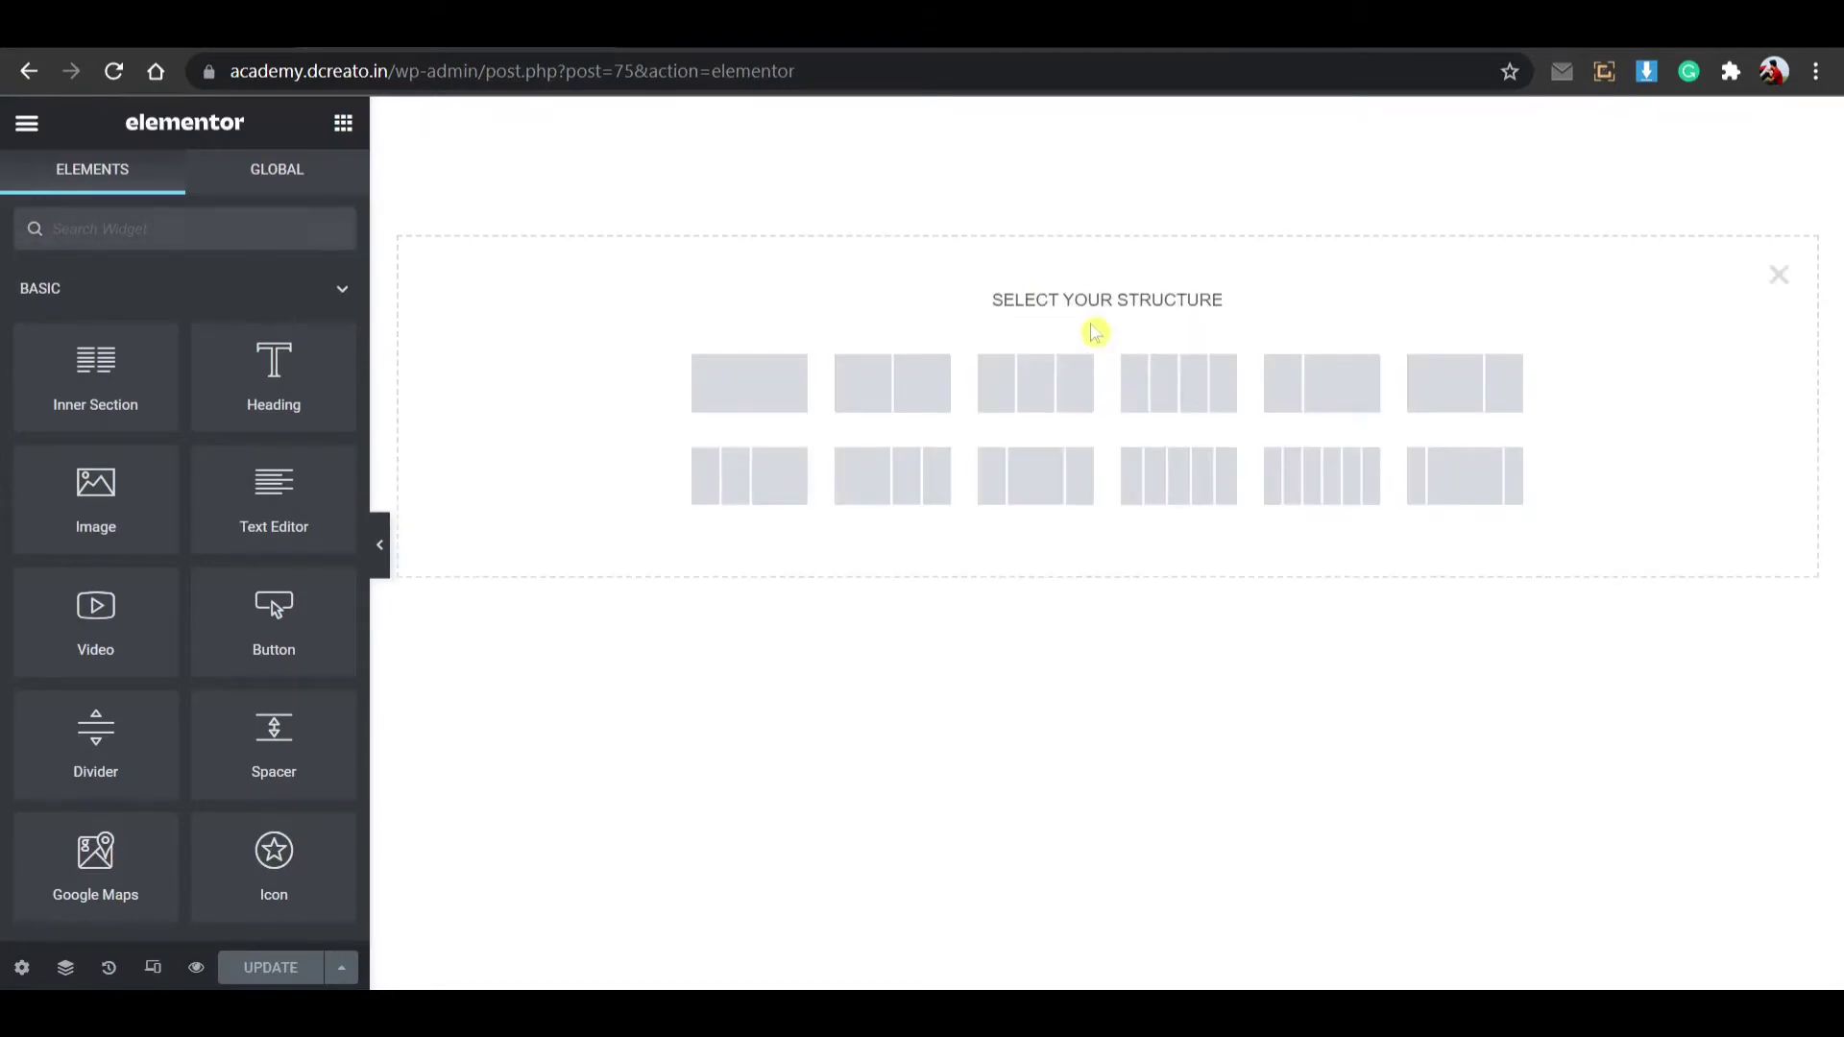
click(756, 385)
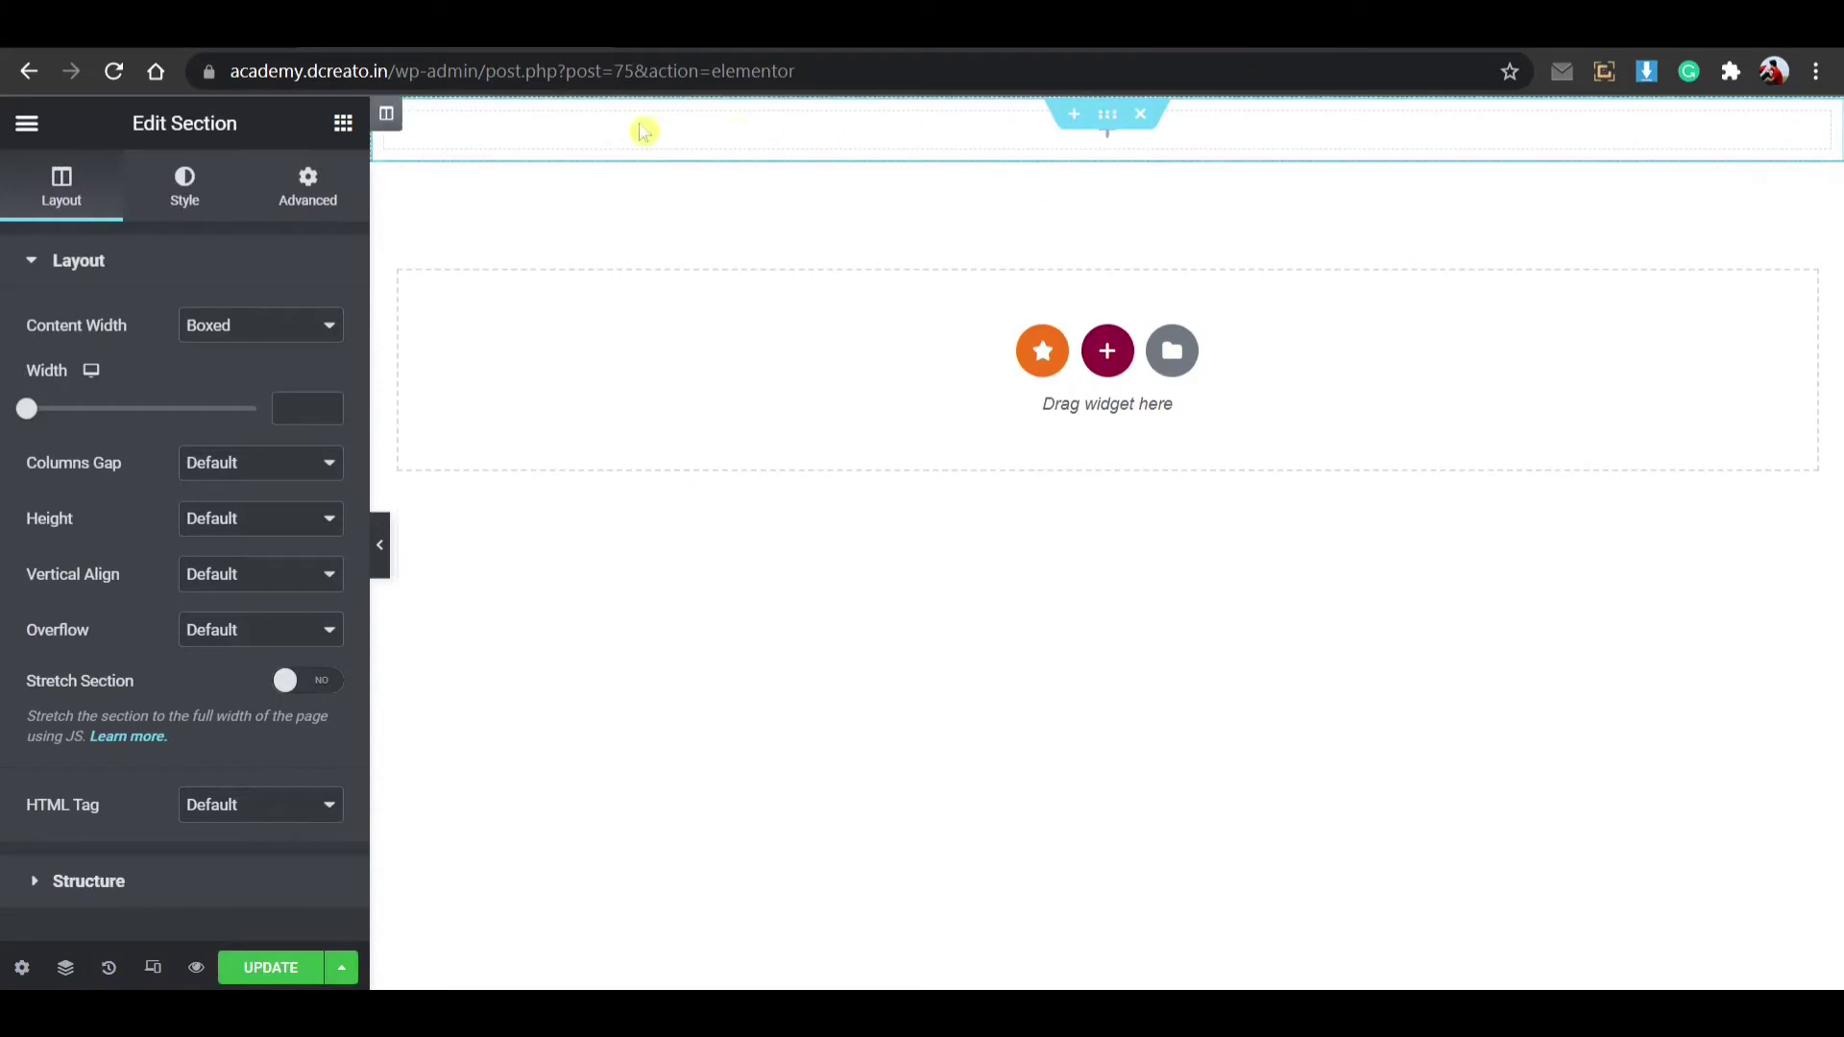
click(1140, 115)
Step: Add a three-column section to the page and set its height to Min Height at 100 VH
click(1114, 329)
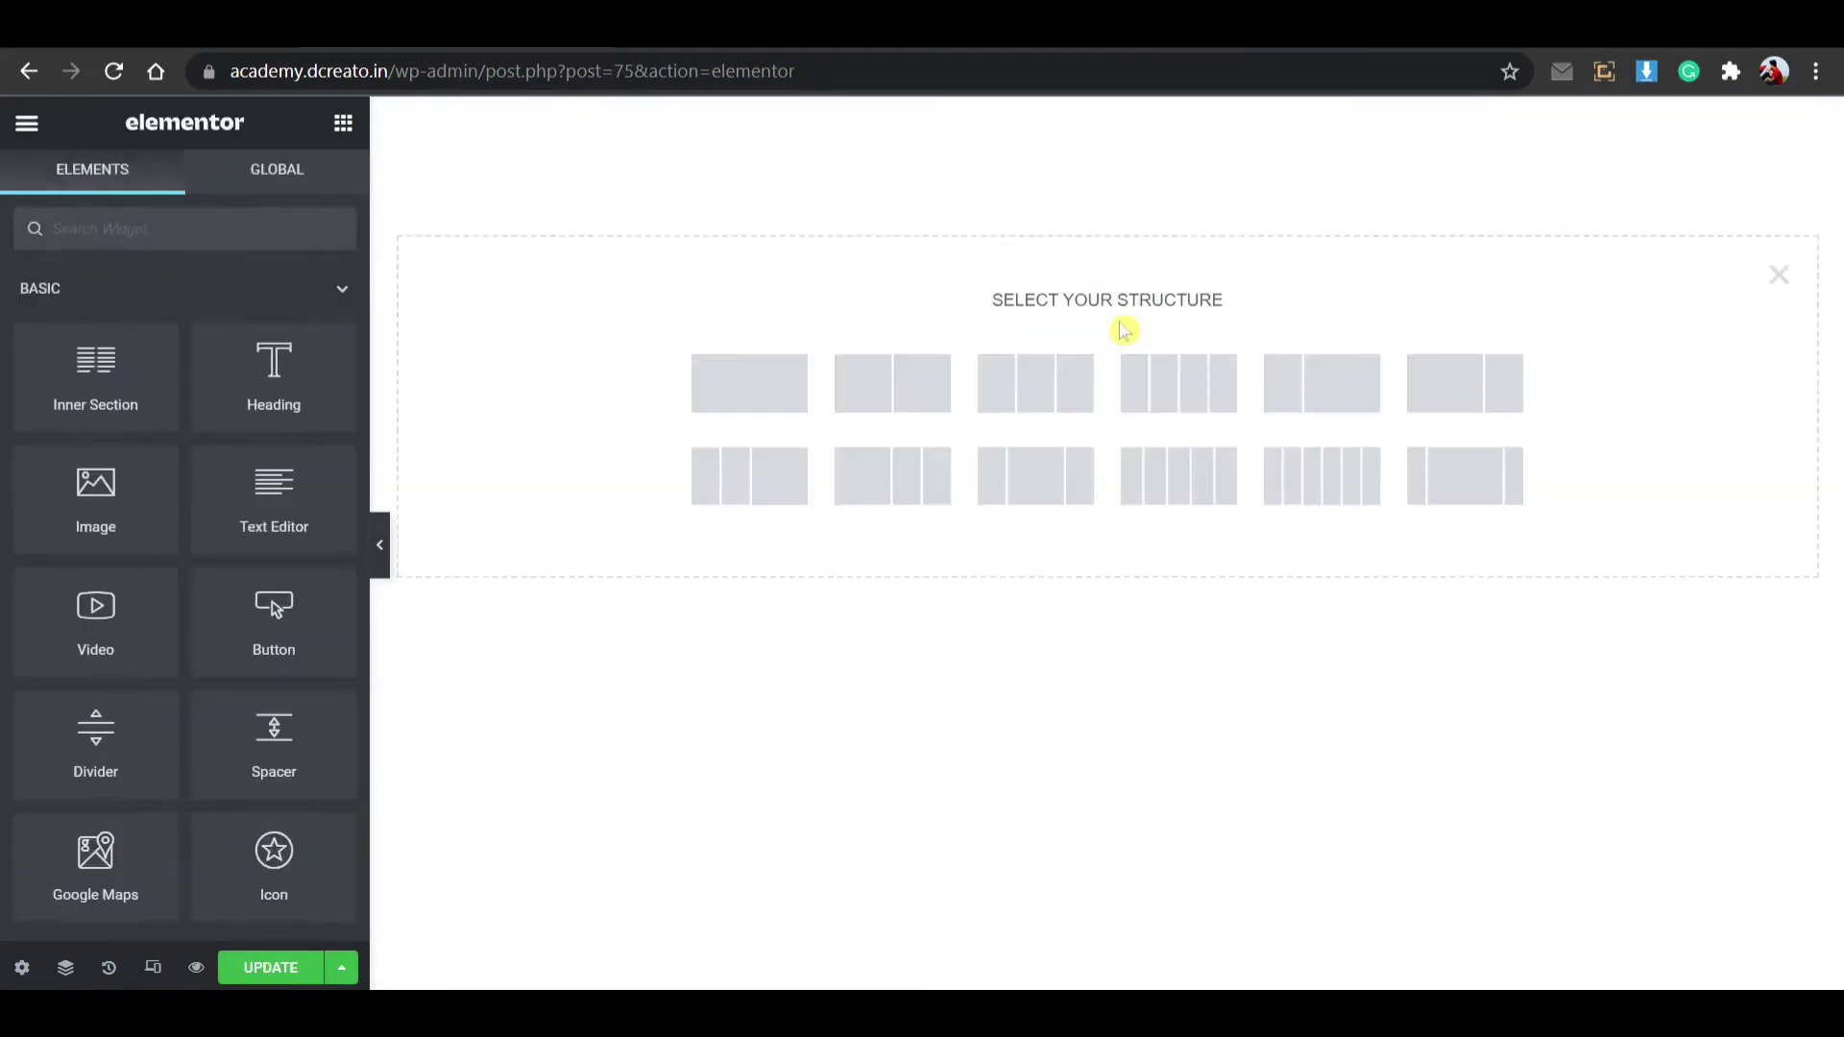
click(1066, 388)
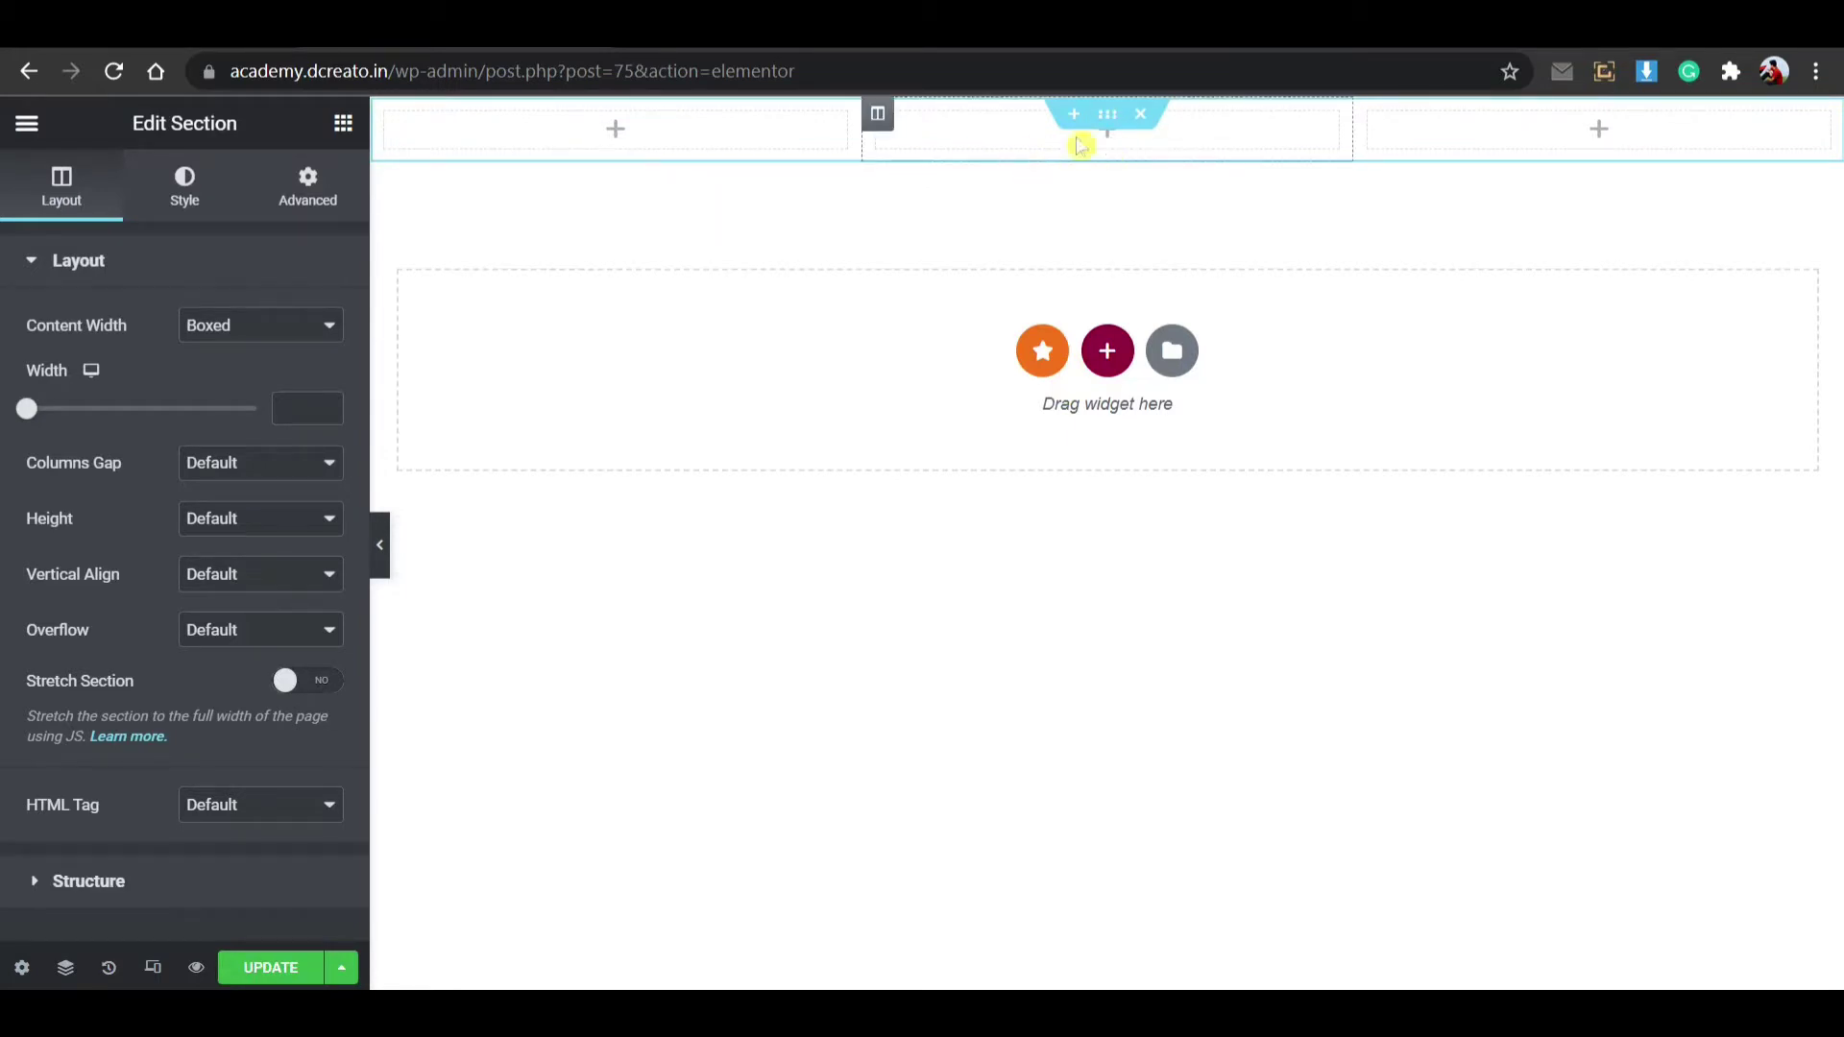
click(229, 506)
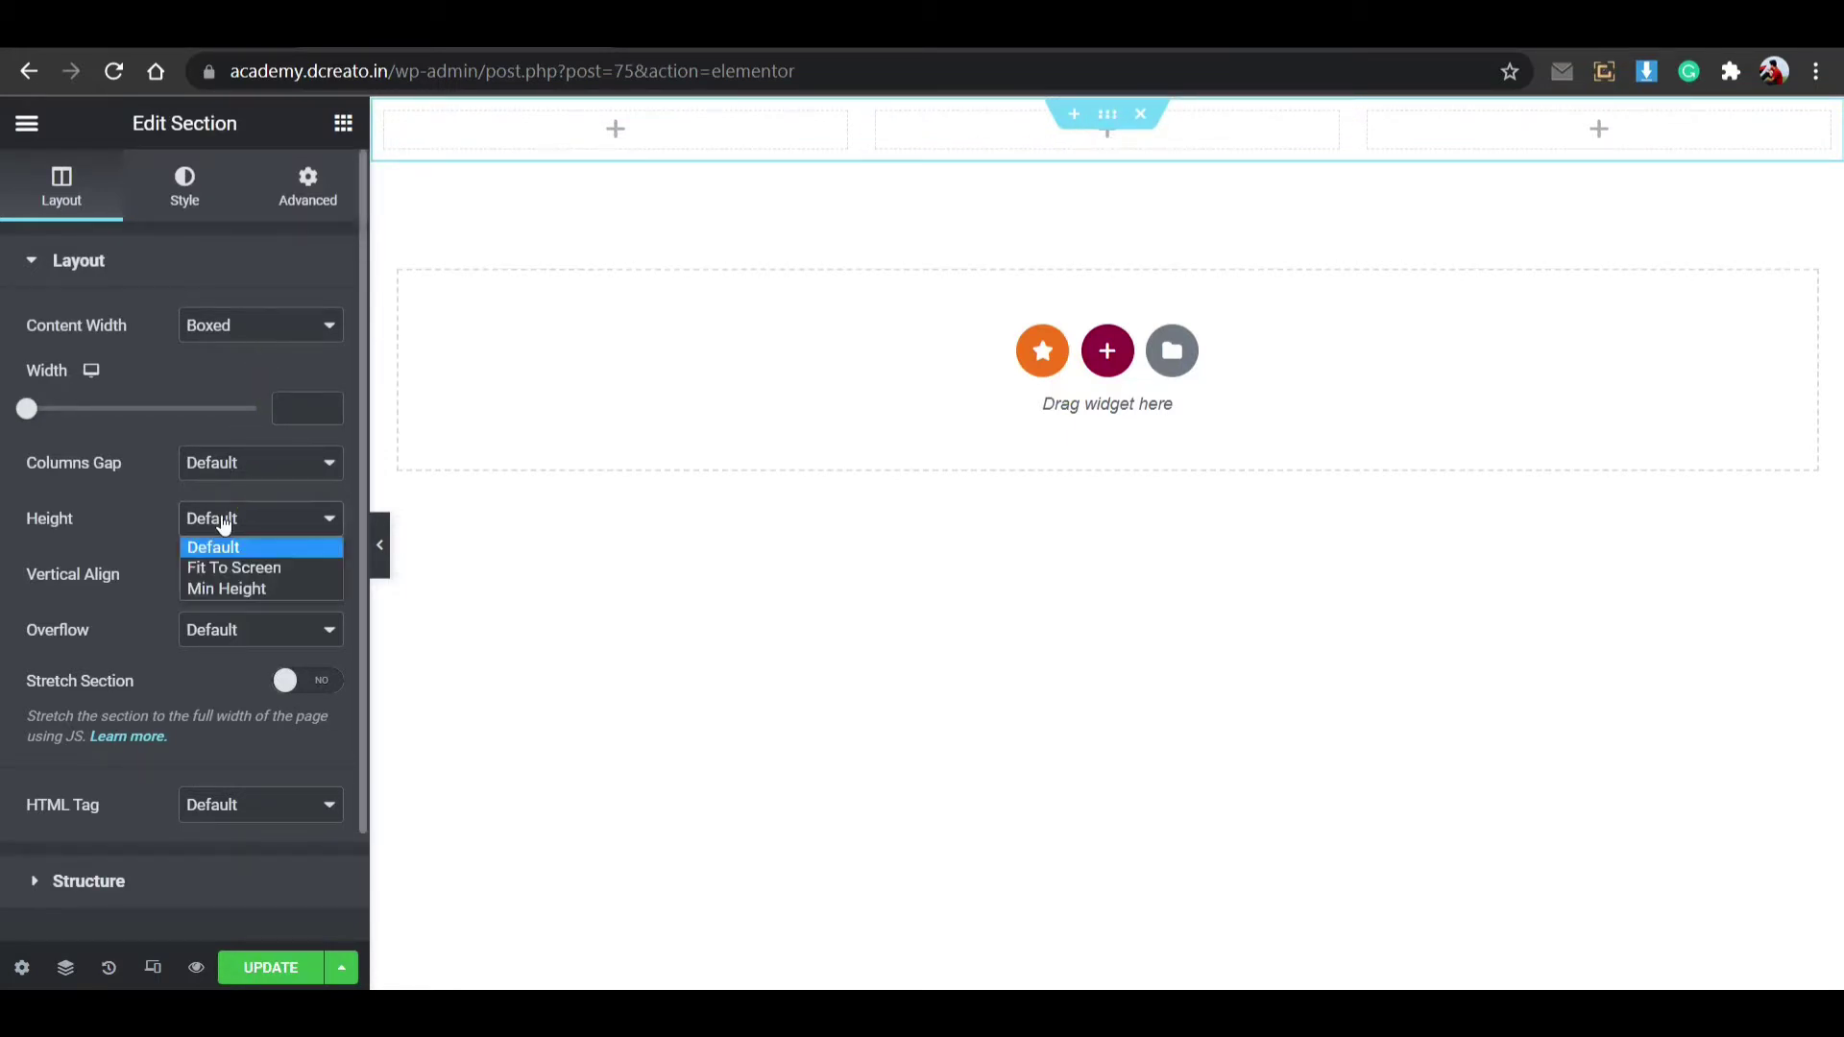
click(222, 590)
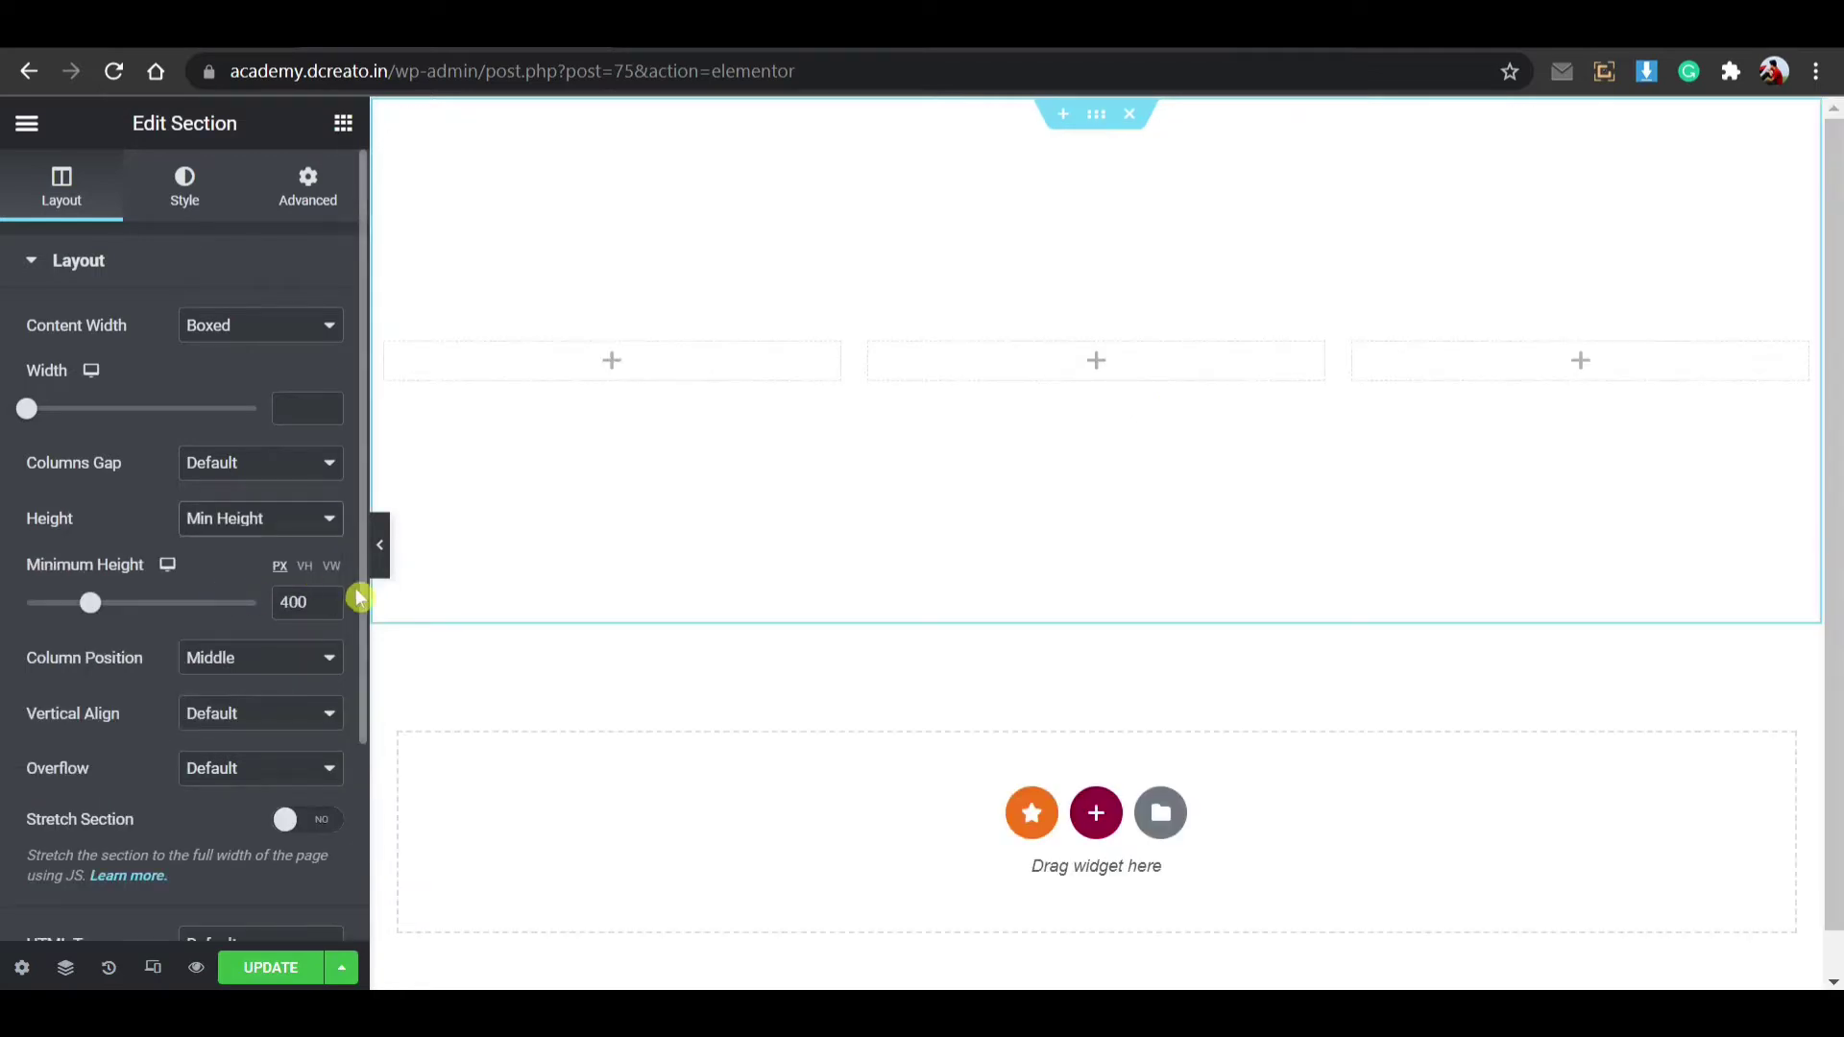
click(305, 569)
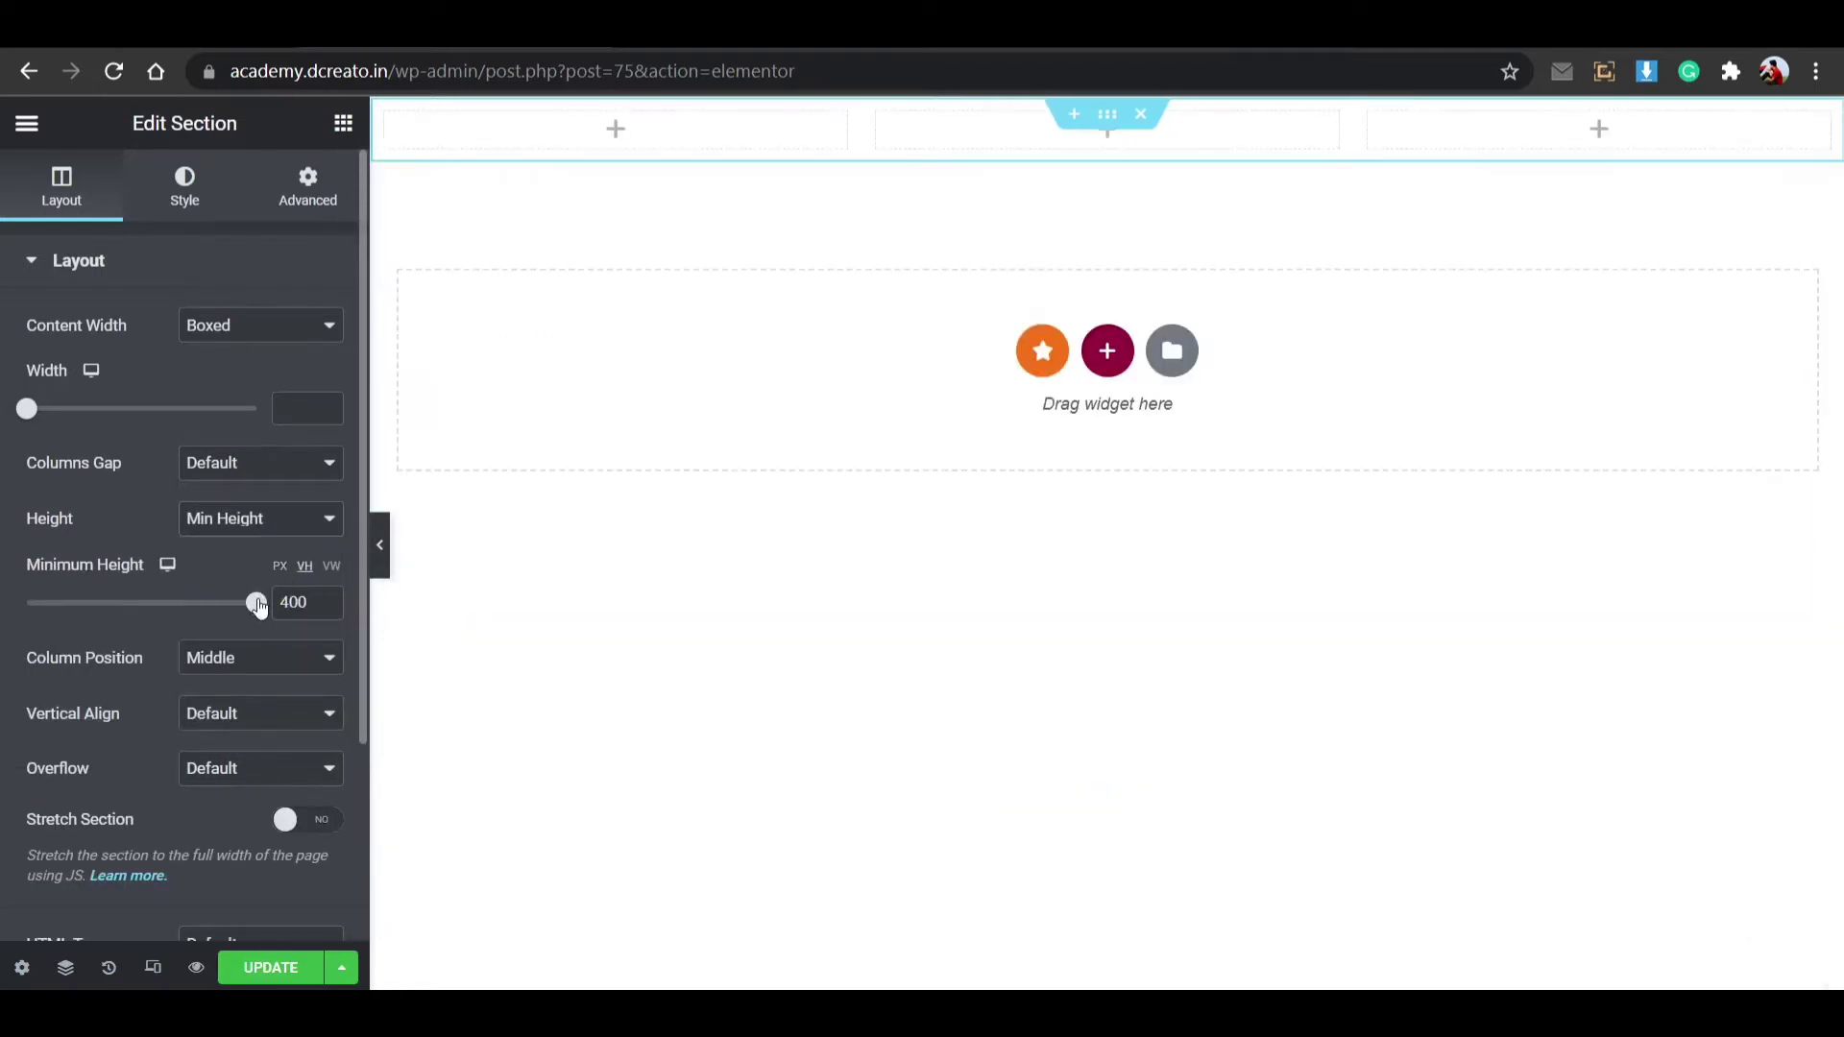
mouse_move(258, 605)
mouse_down()
mouse_move(178, 603)
mouse_move(265, 609)
mouse_up()
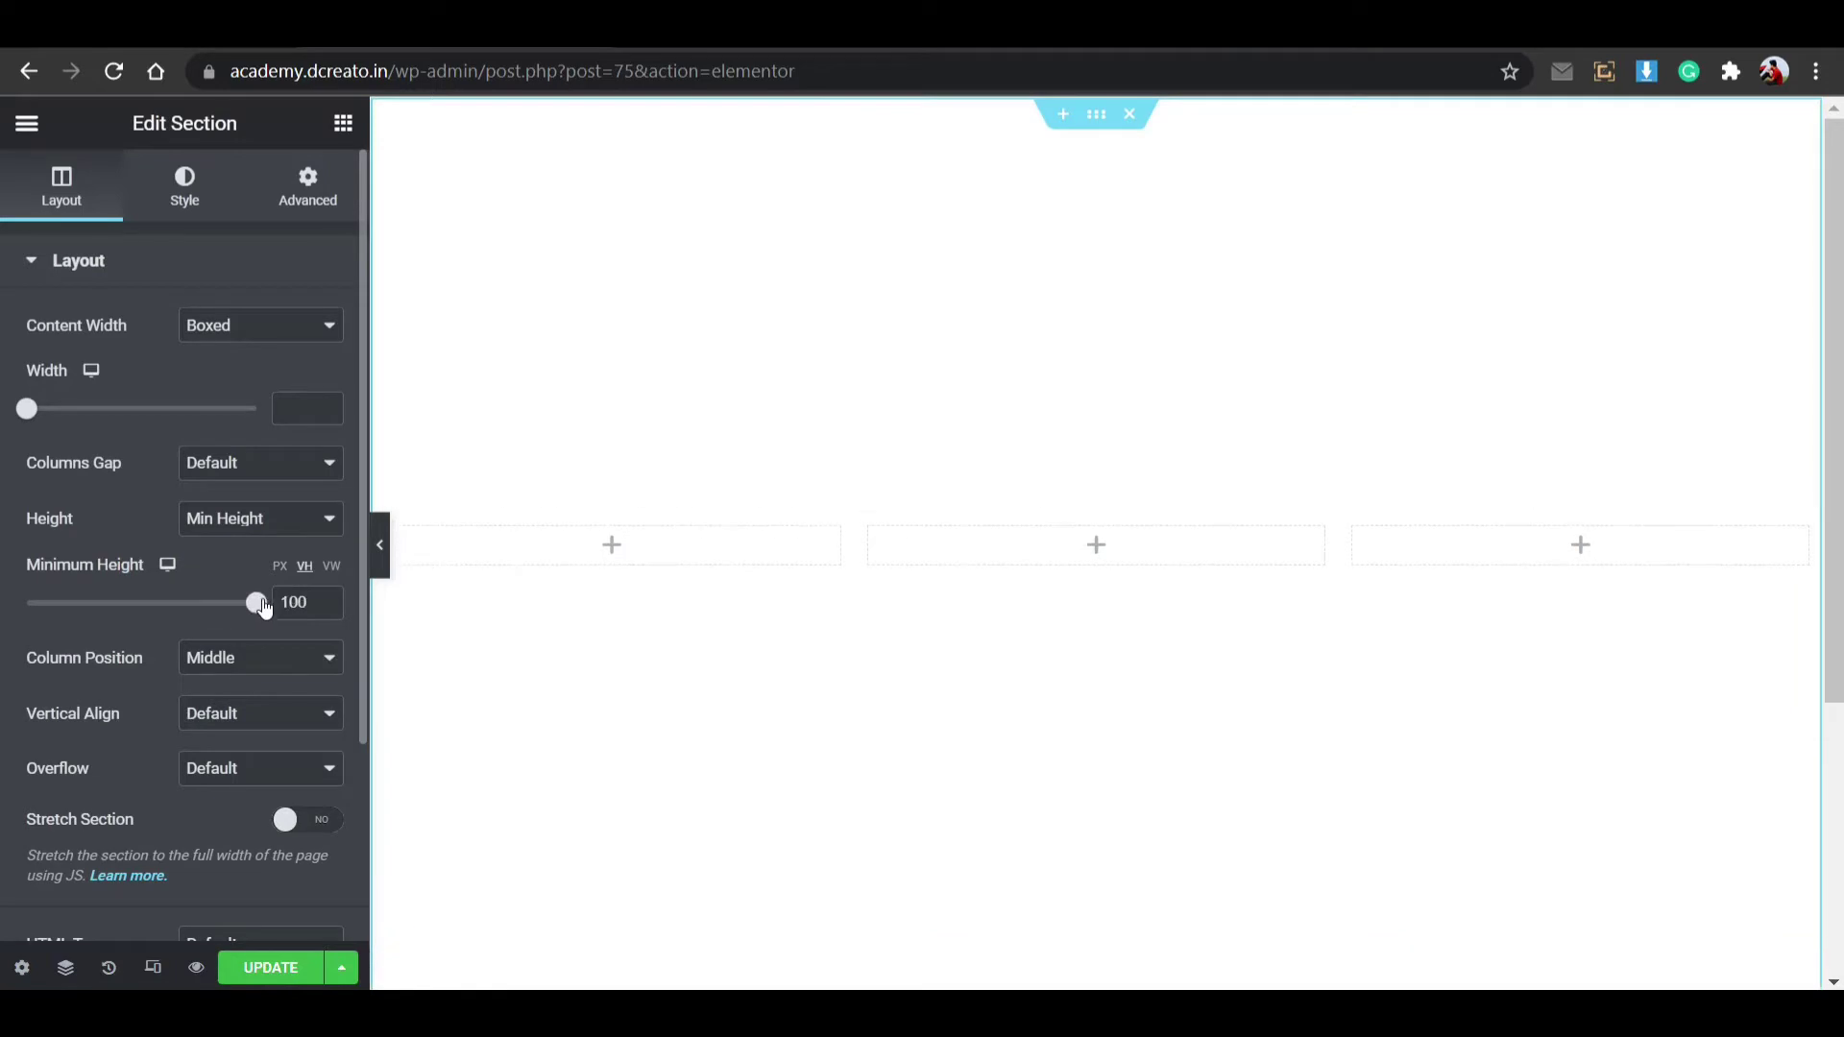
Step: Add an Inner Section widget to the middle column of the three-column section
click(1093, 547)
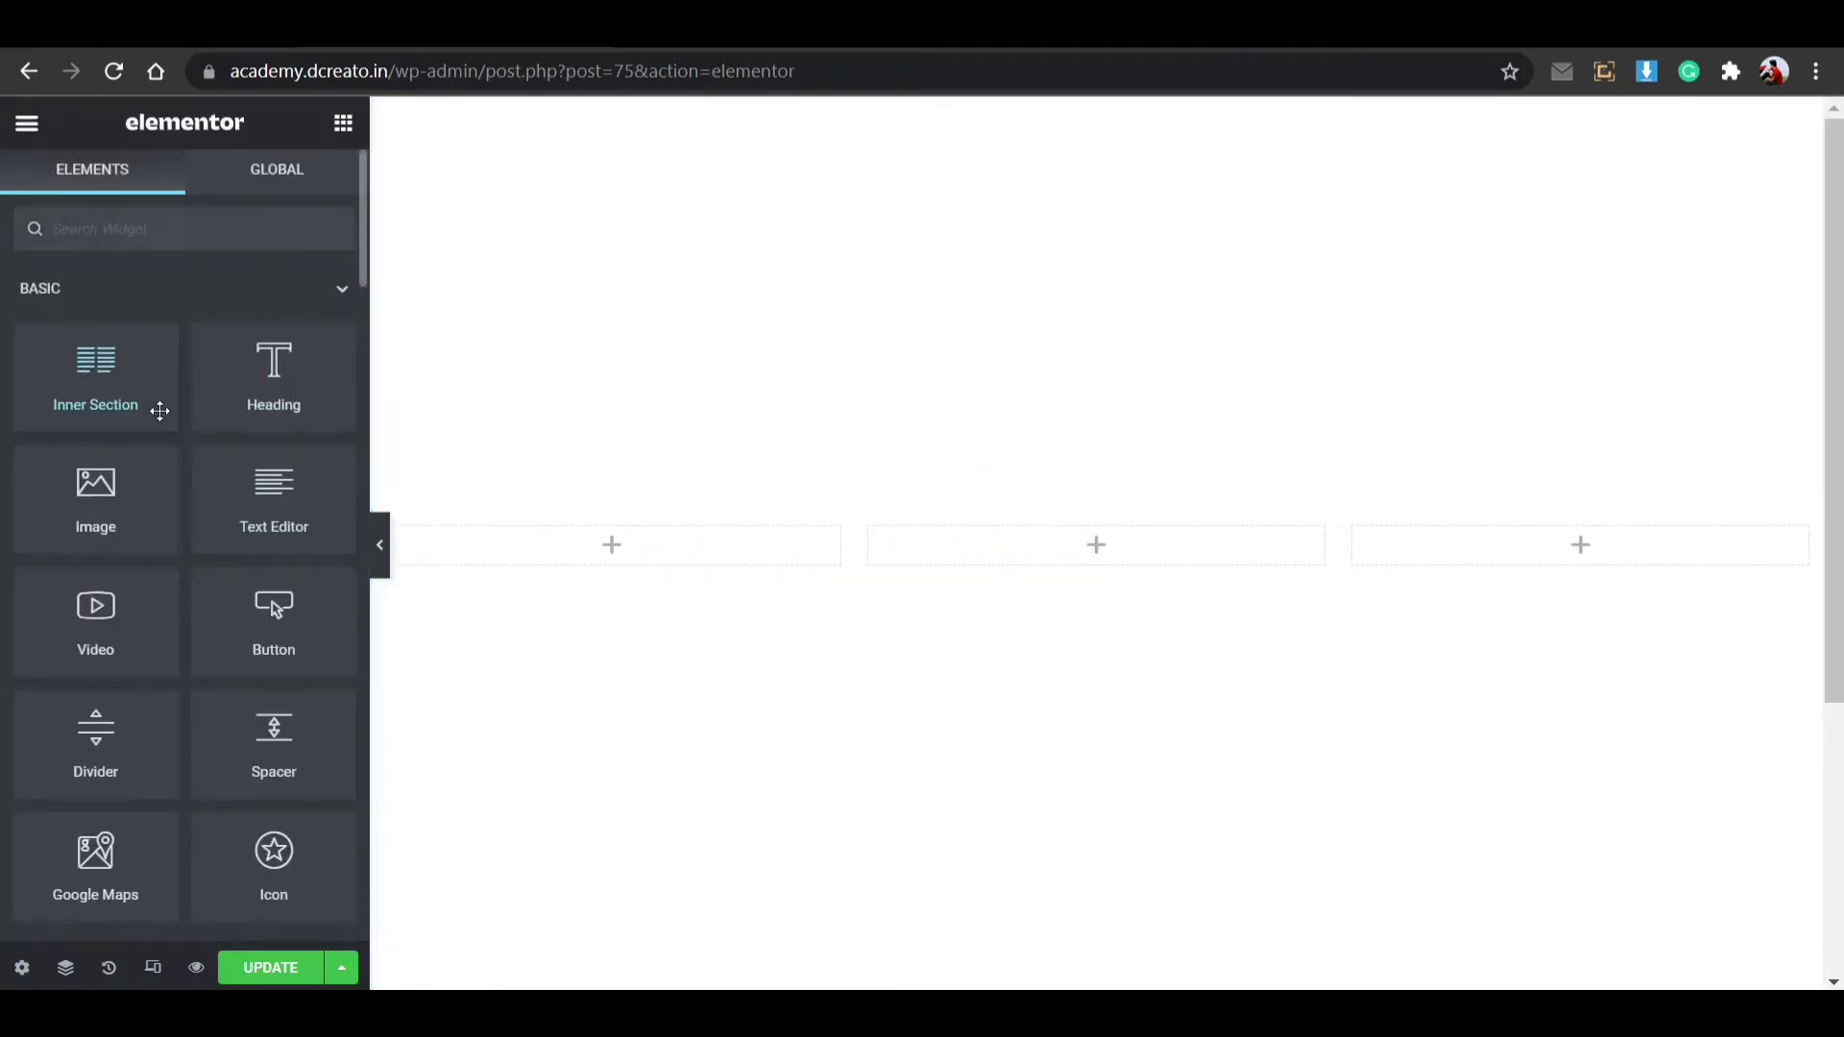
drag(157, 404, 1157, 549)
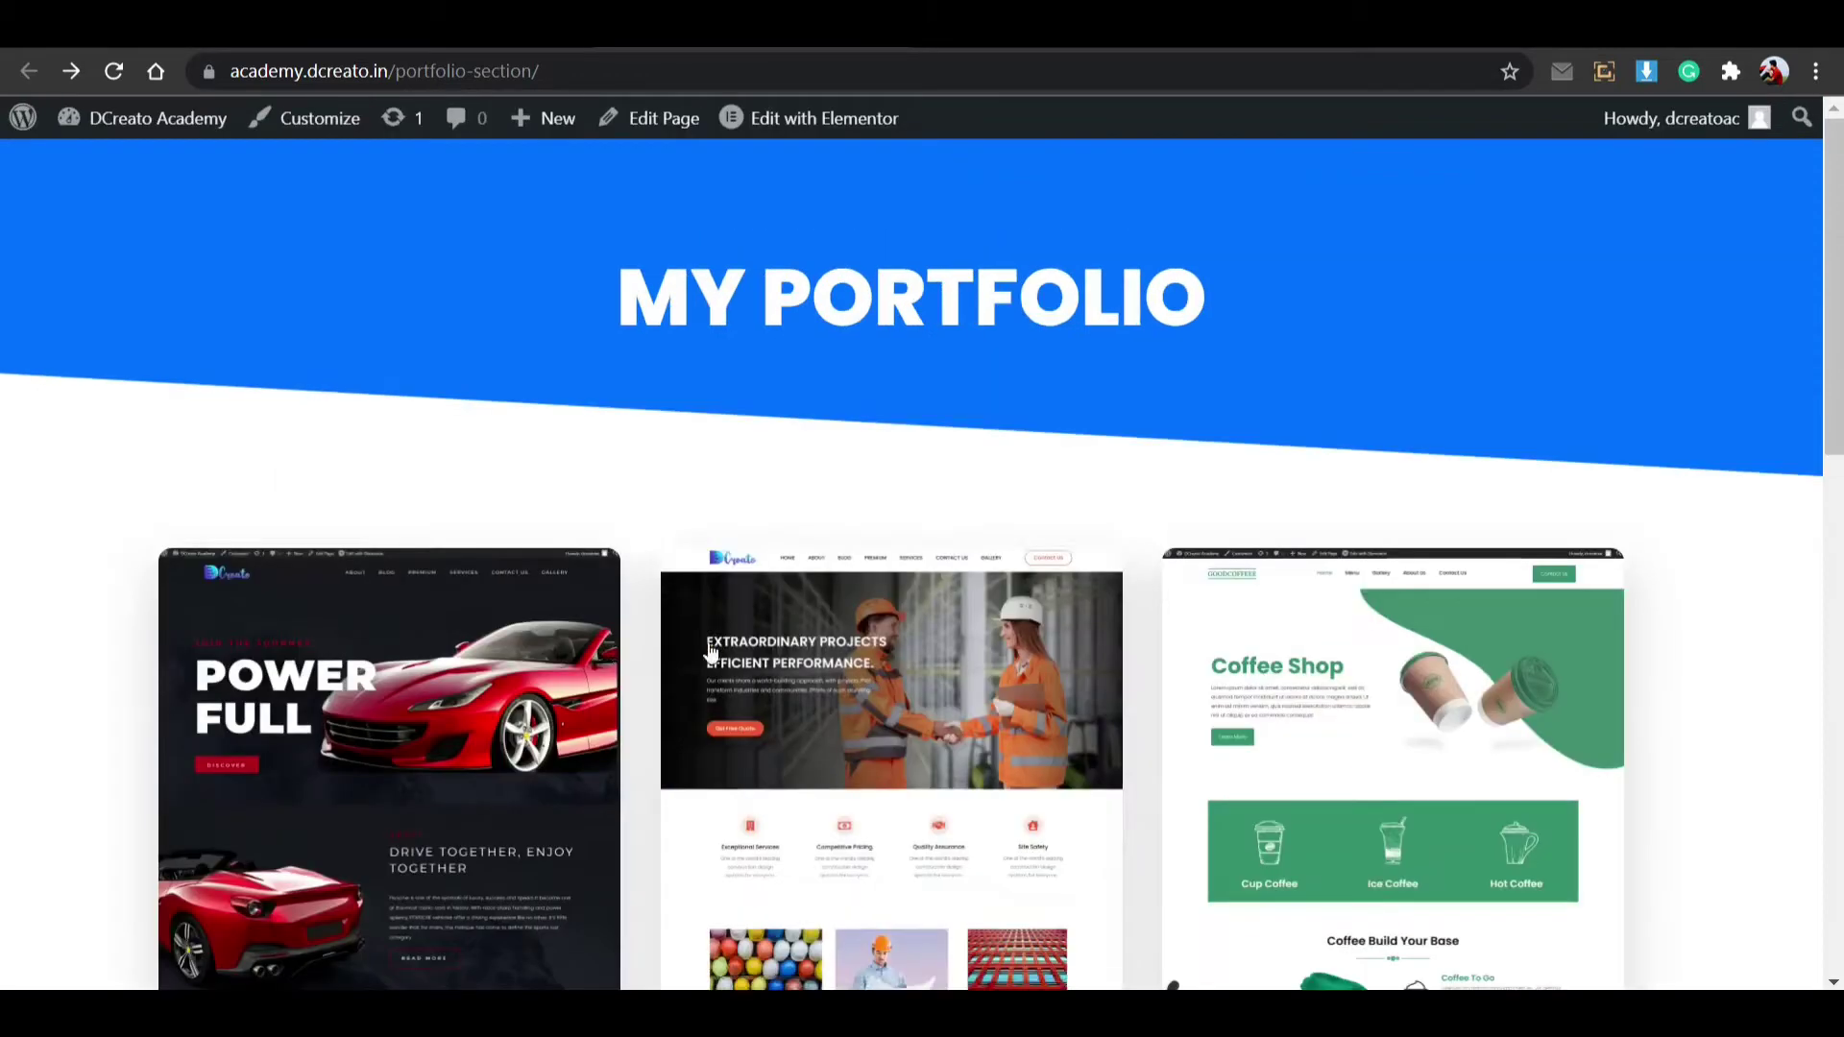
Step: Examine the finished portfolio page, comparing the scrolling image cards at its start with those in the Premium Addons section
key(ctrl+plus)
key(ctrl+plus)
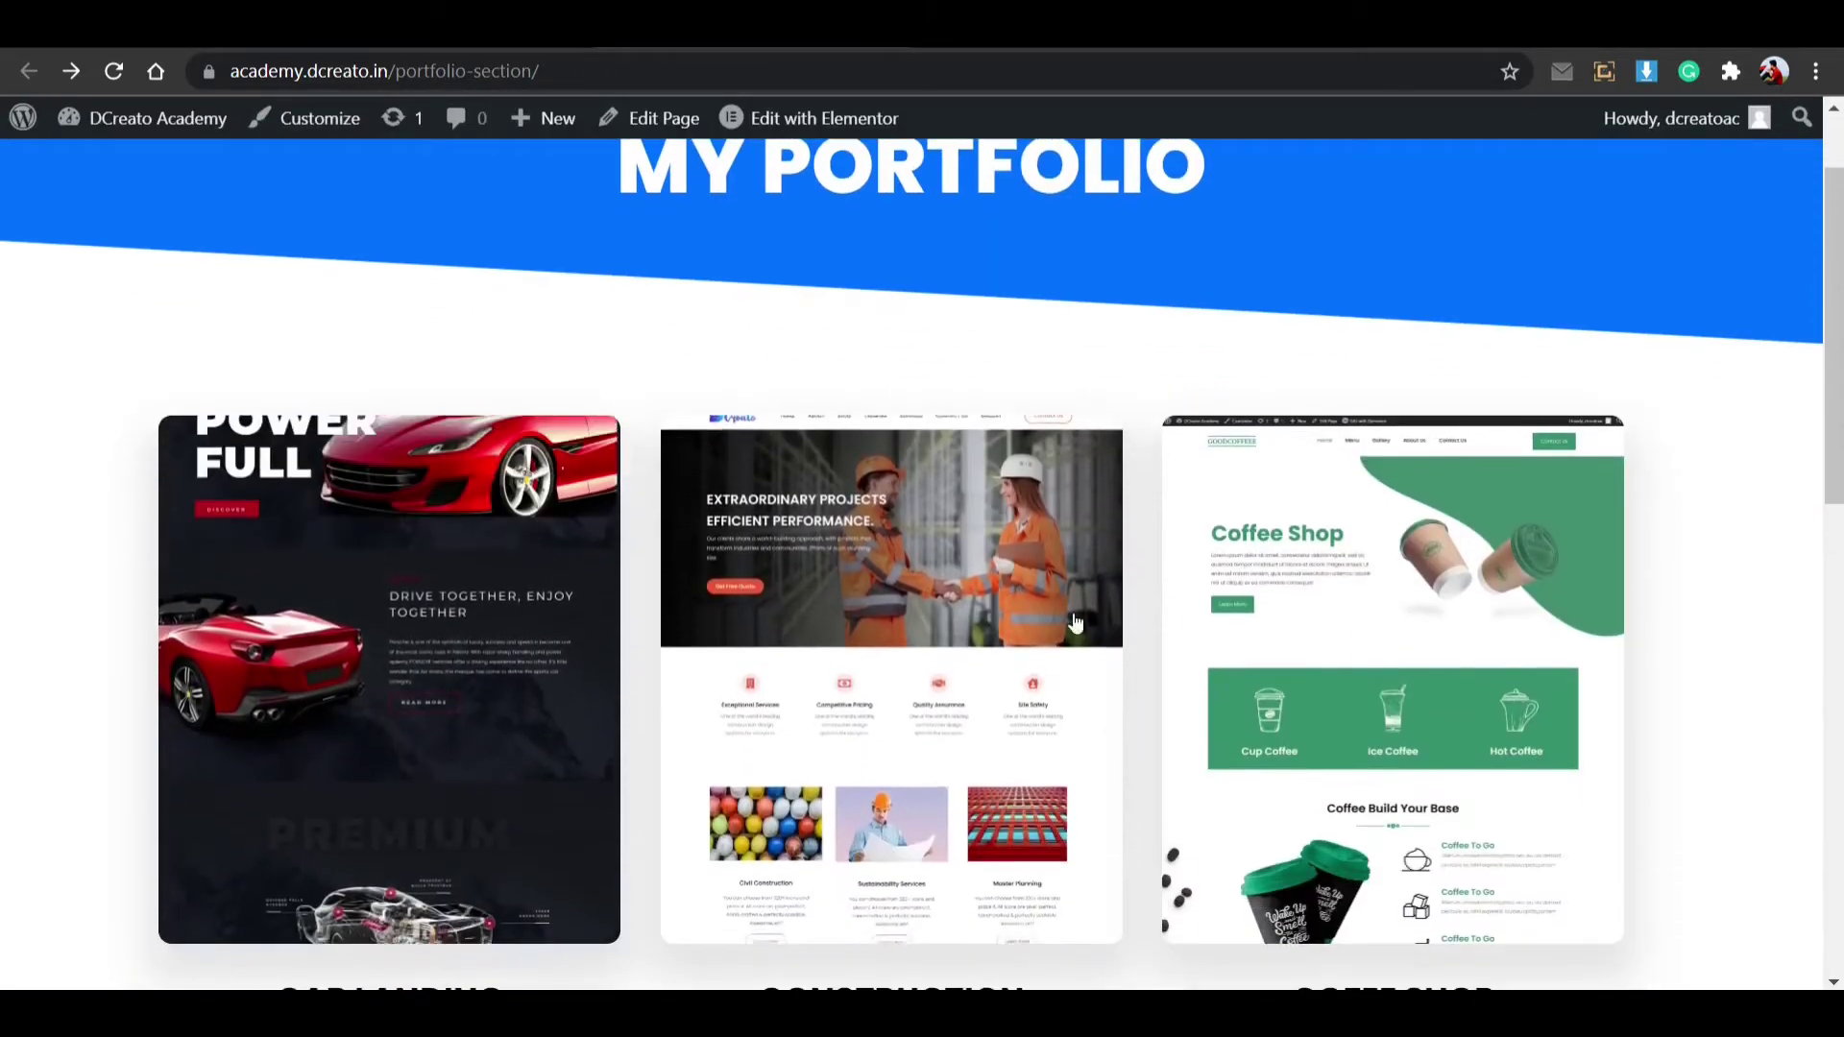
scroll(898, 759, down, 5)
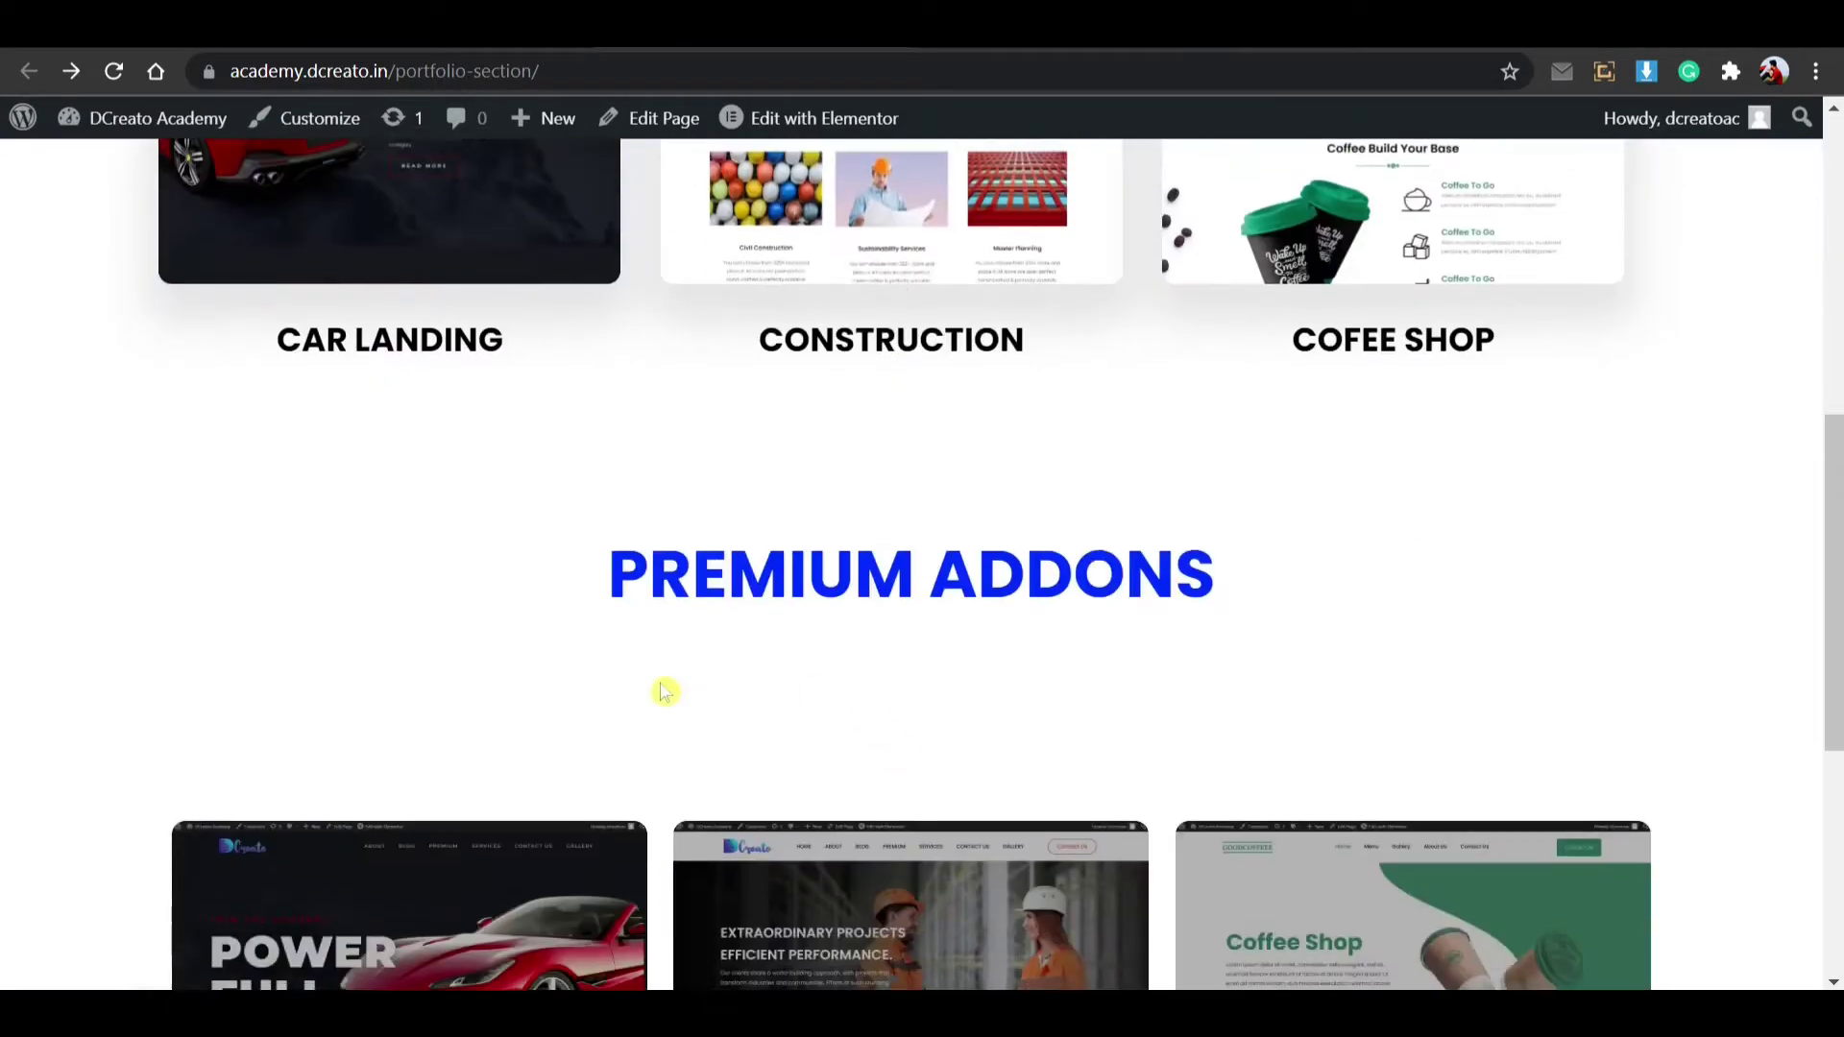
drag(1277, 564, 596, 605)
click(852, 617)
scroll(853, 617, down, 4)
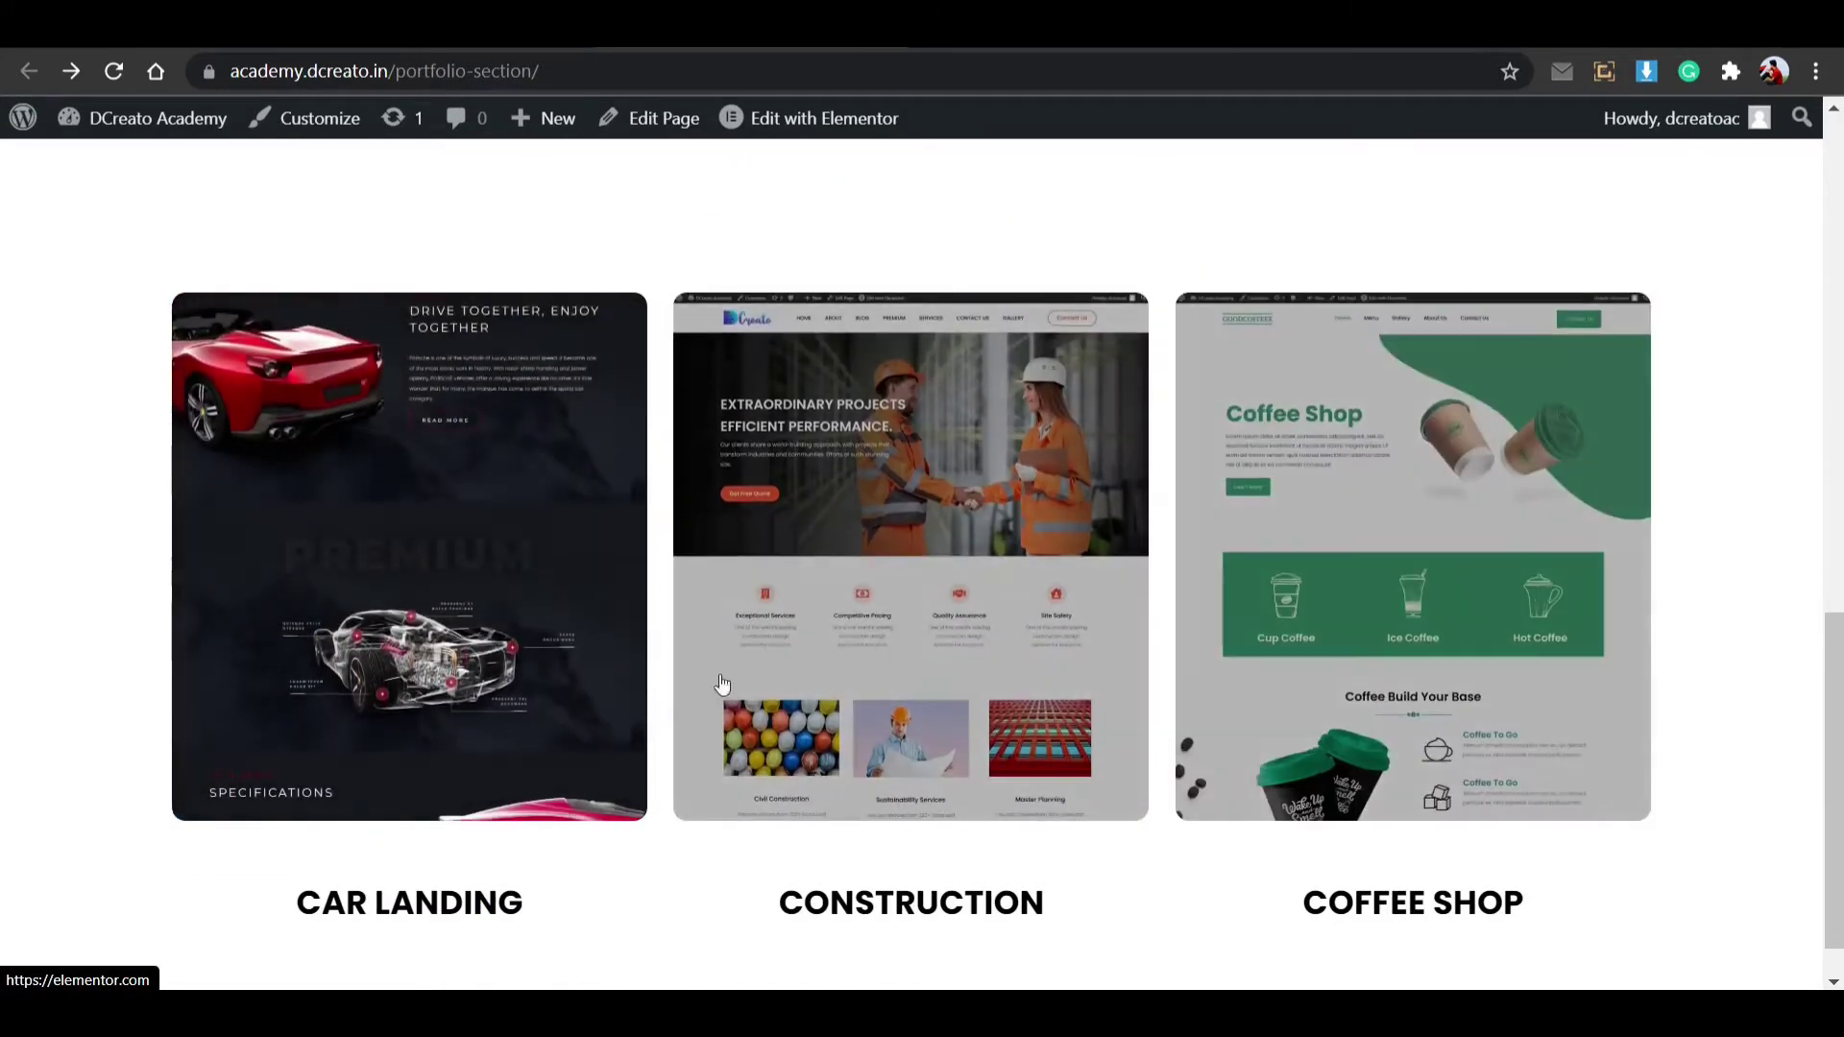
scroll(1038, 696, up, 10)
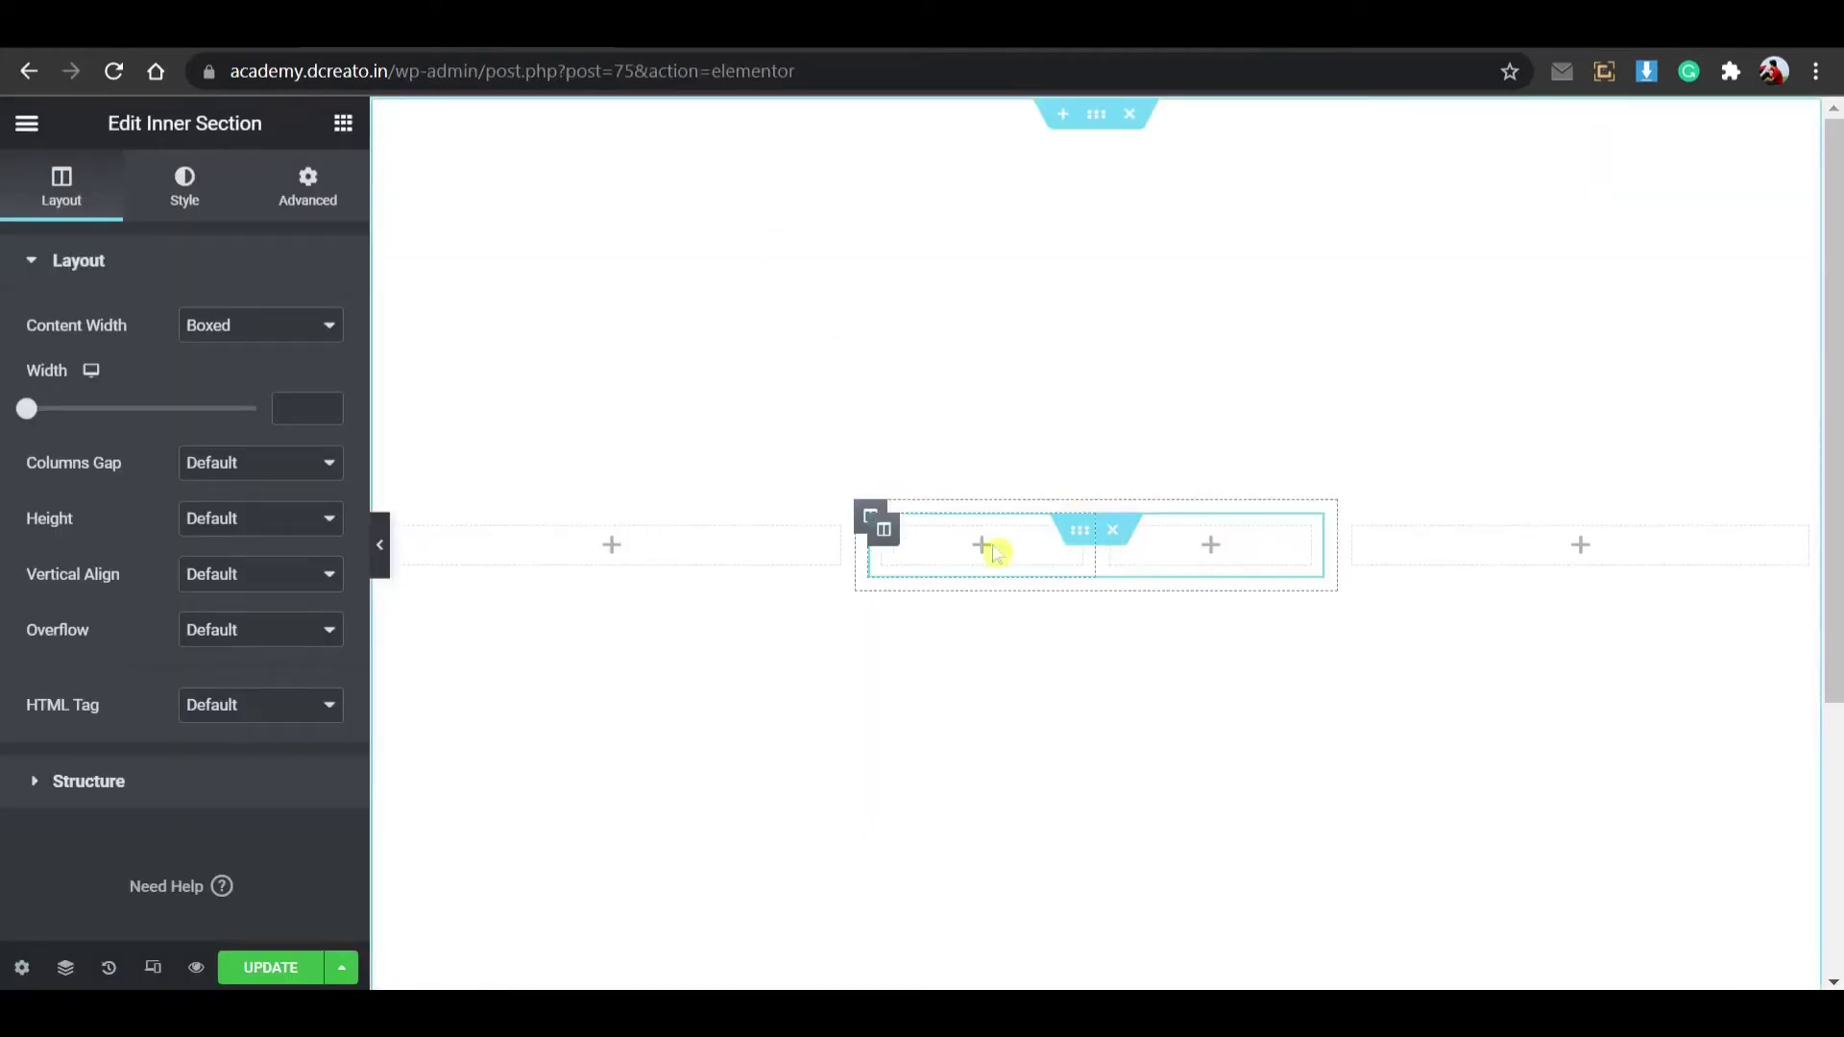
Step: Delete the second column of the inner section so only one column remains in it
right_click(1117, 533)
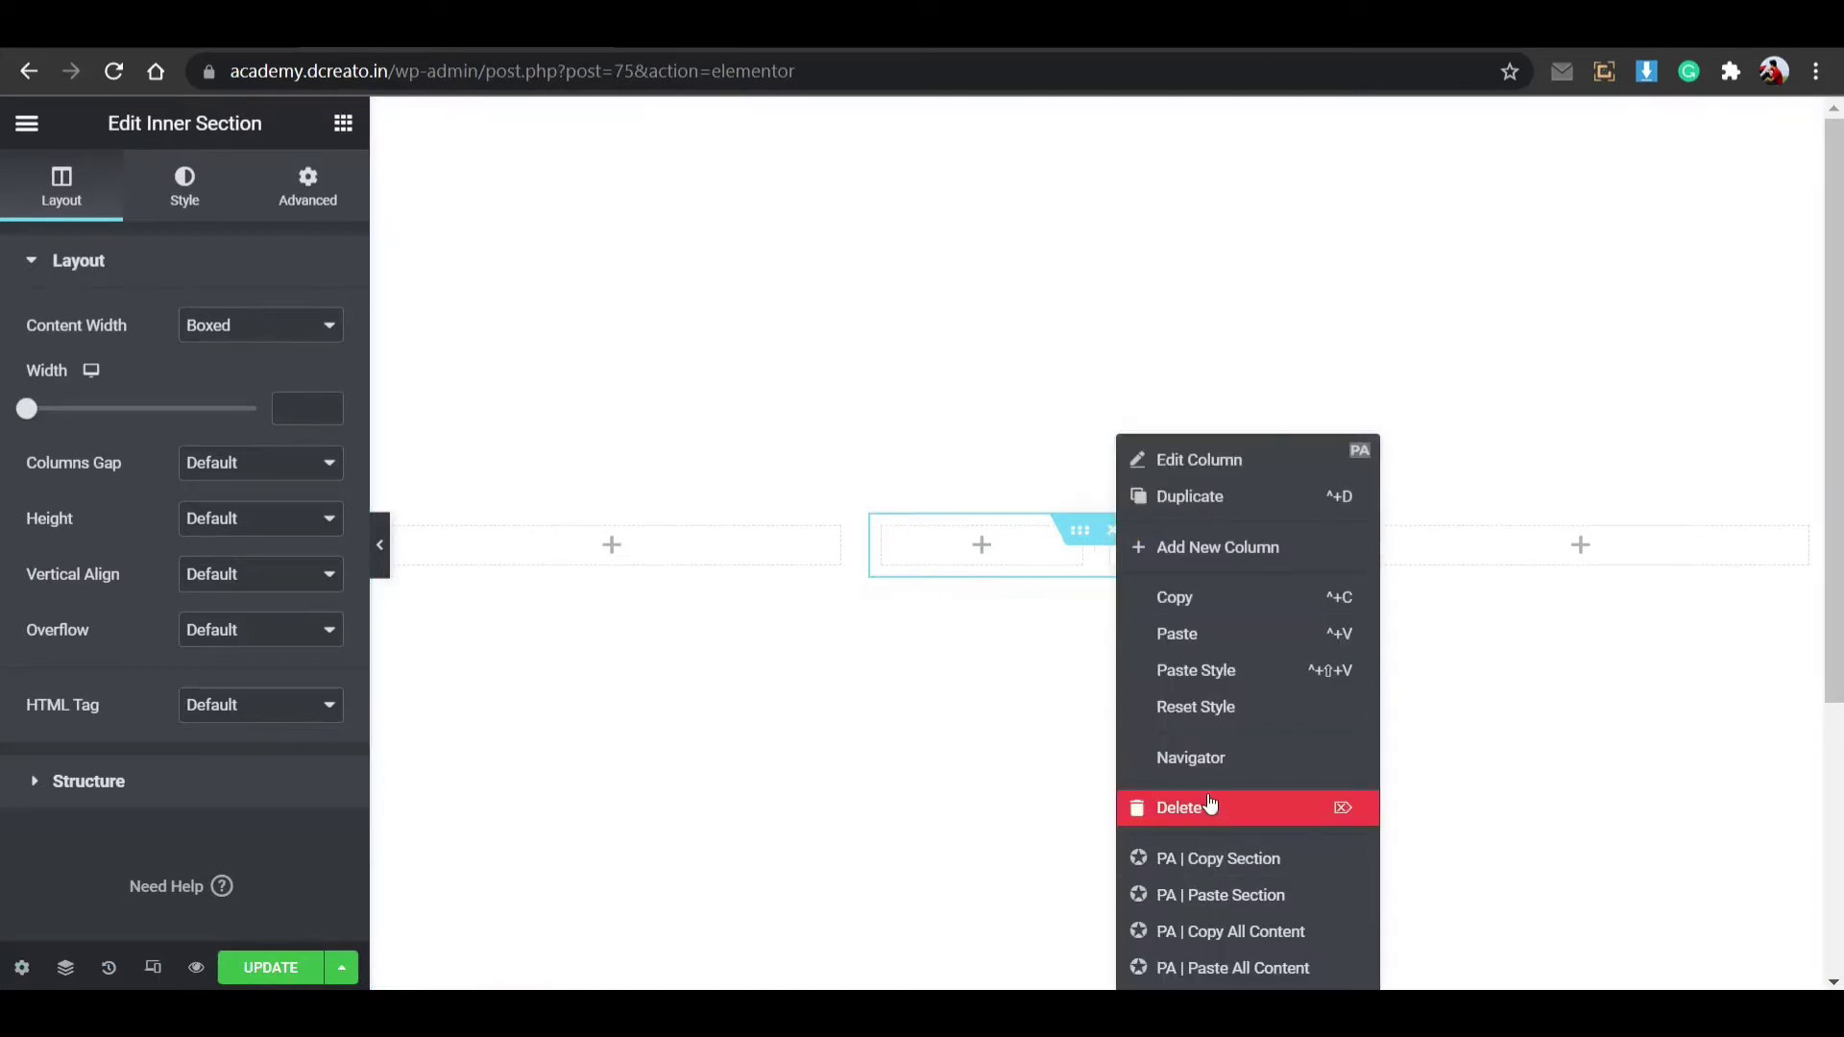
click(1211, 805)
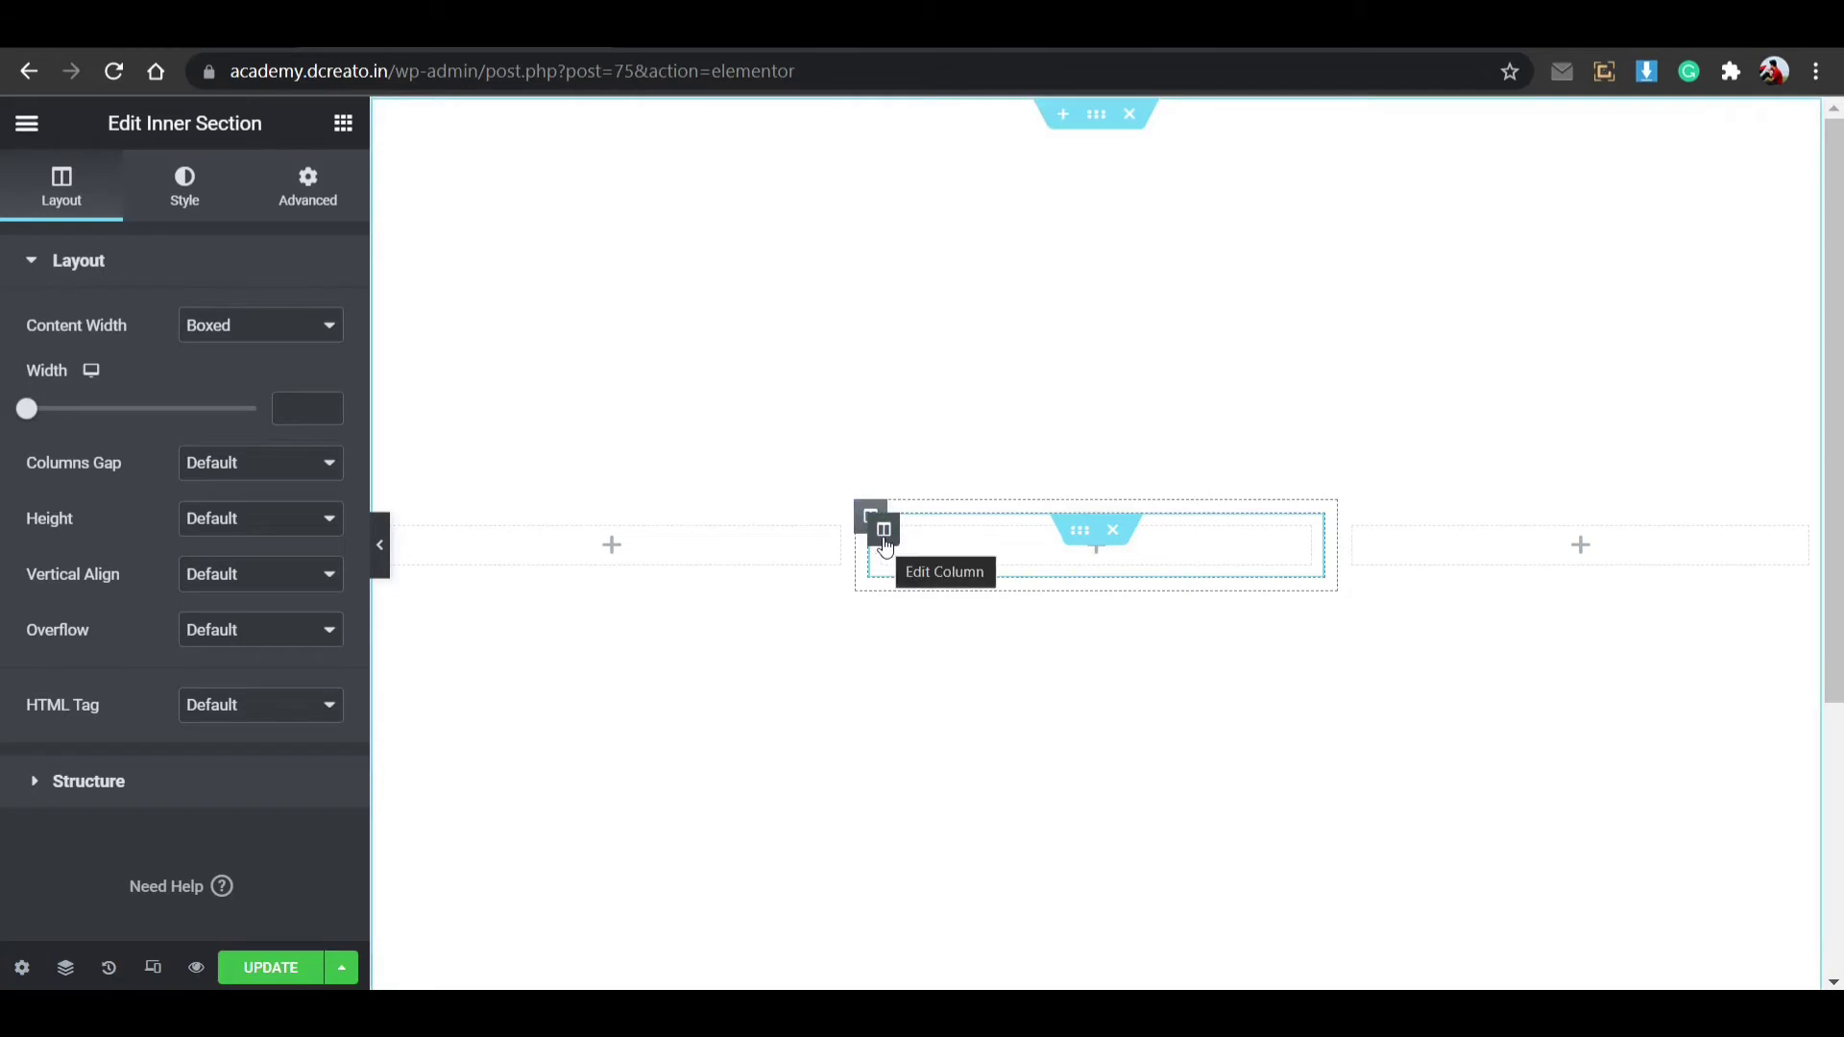
click(985, 531)
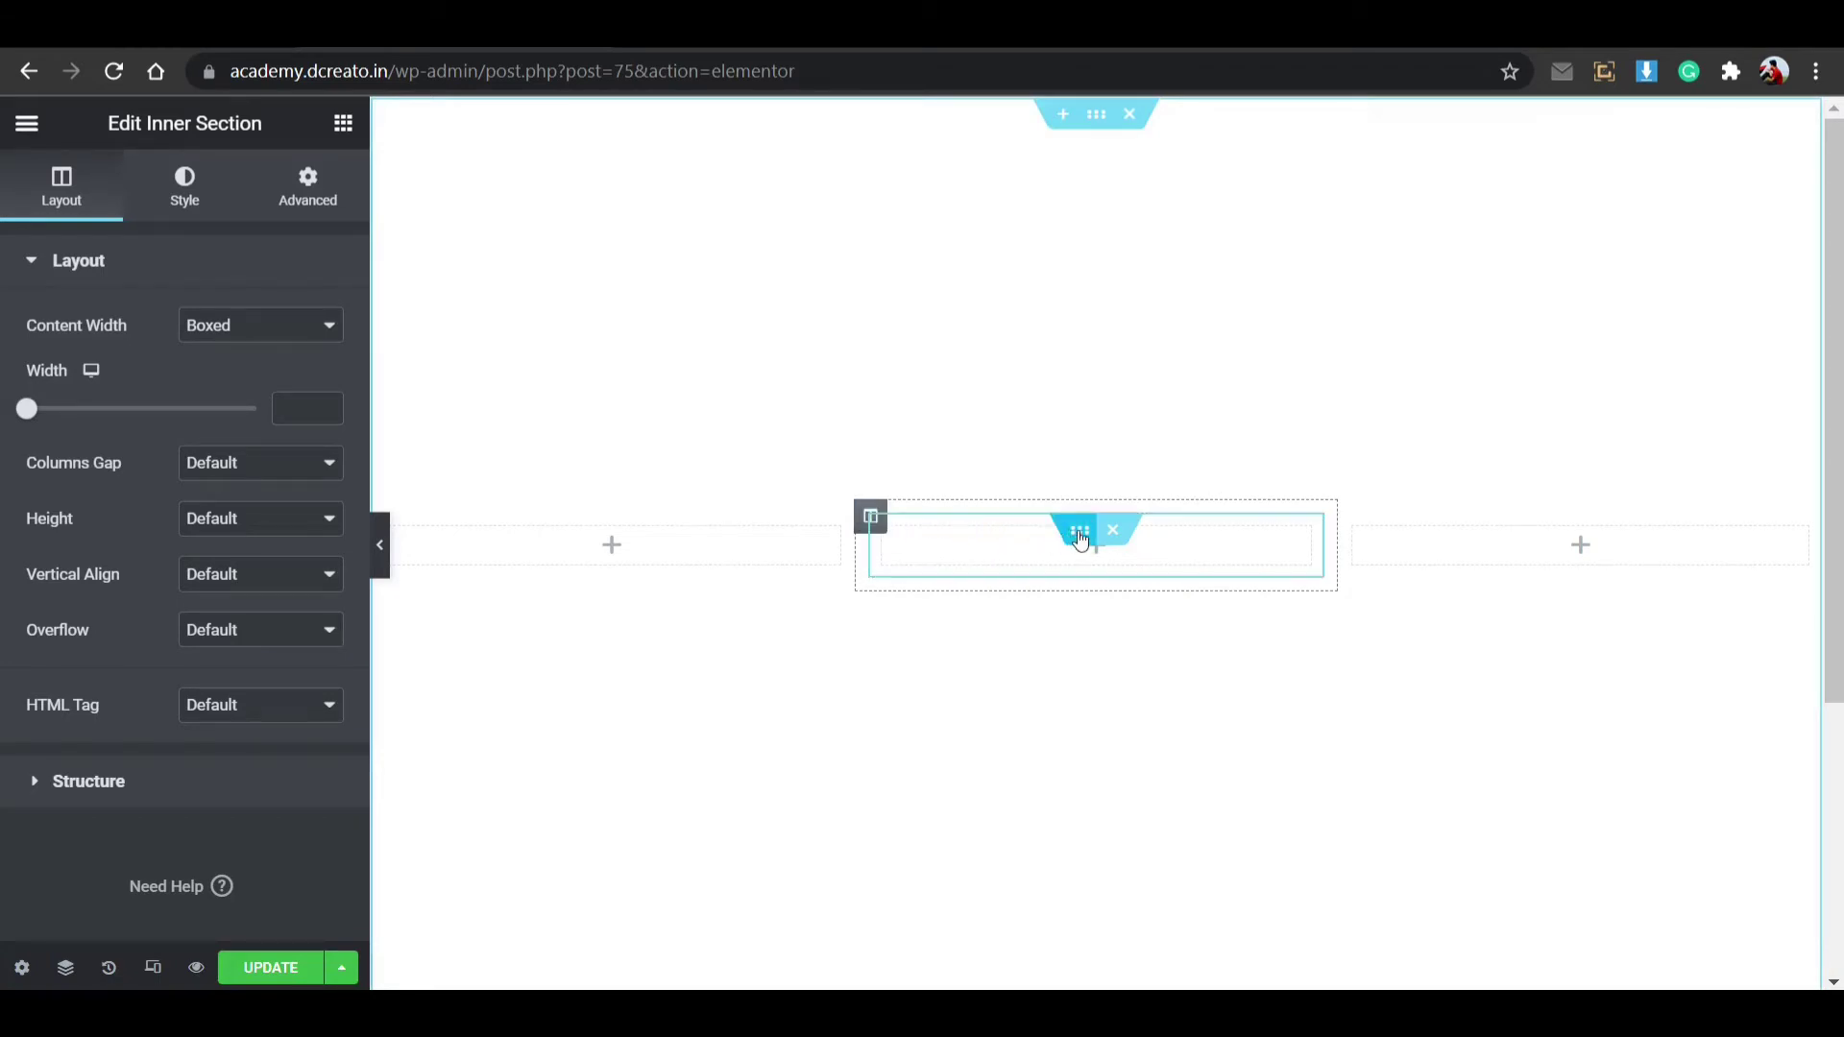
click(964, 525)
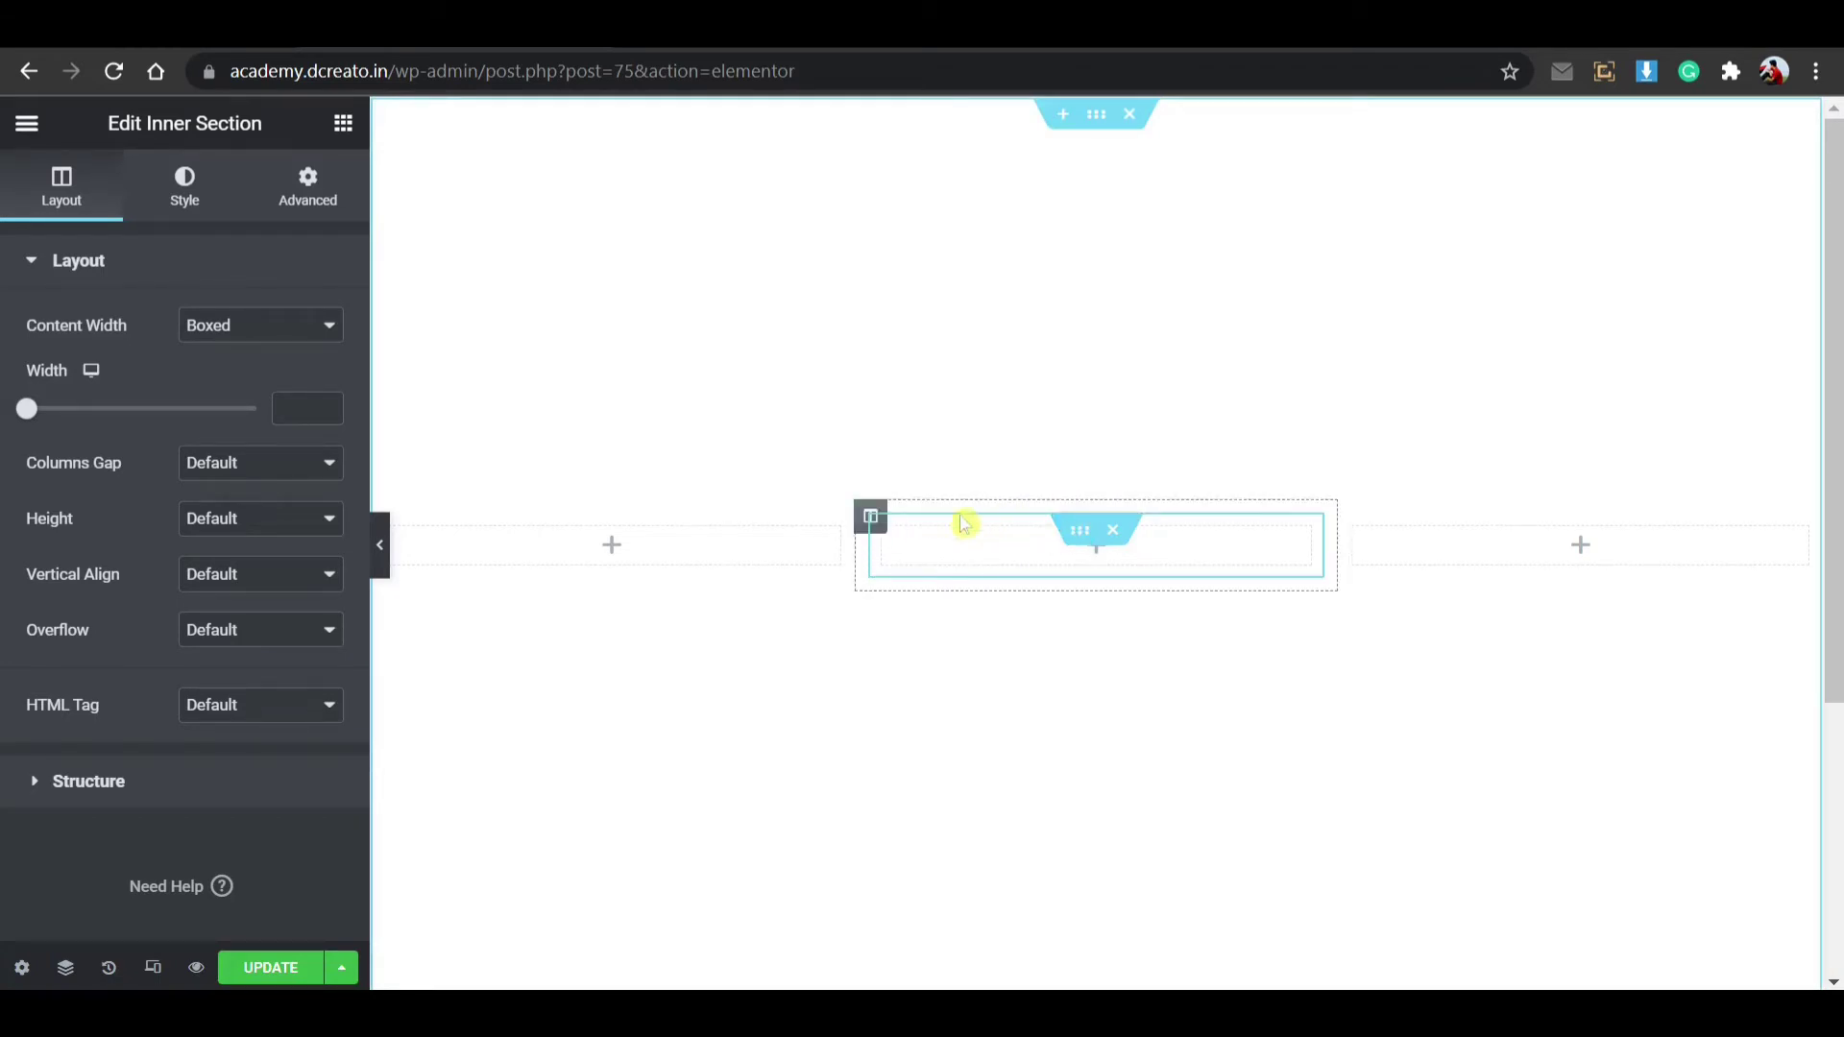
Step: Give the inner section a classic background using the image construction-website.png from the media library
click(189, 221)
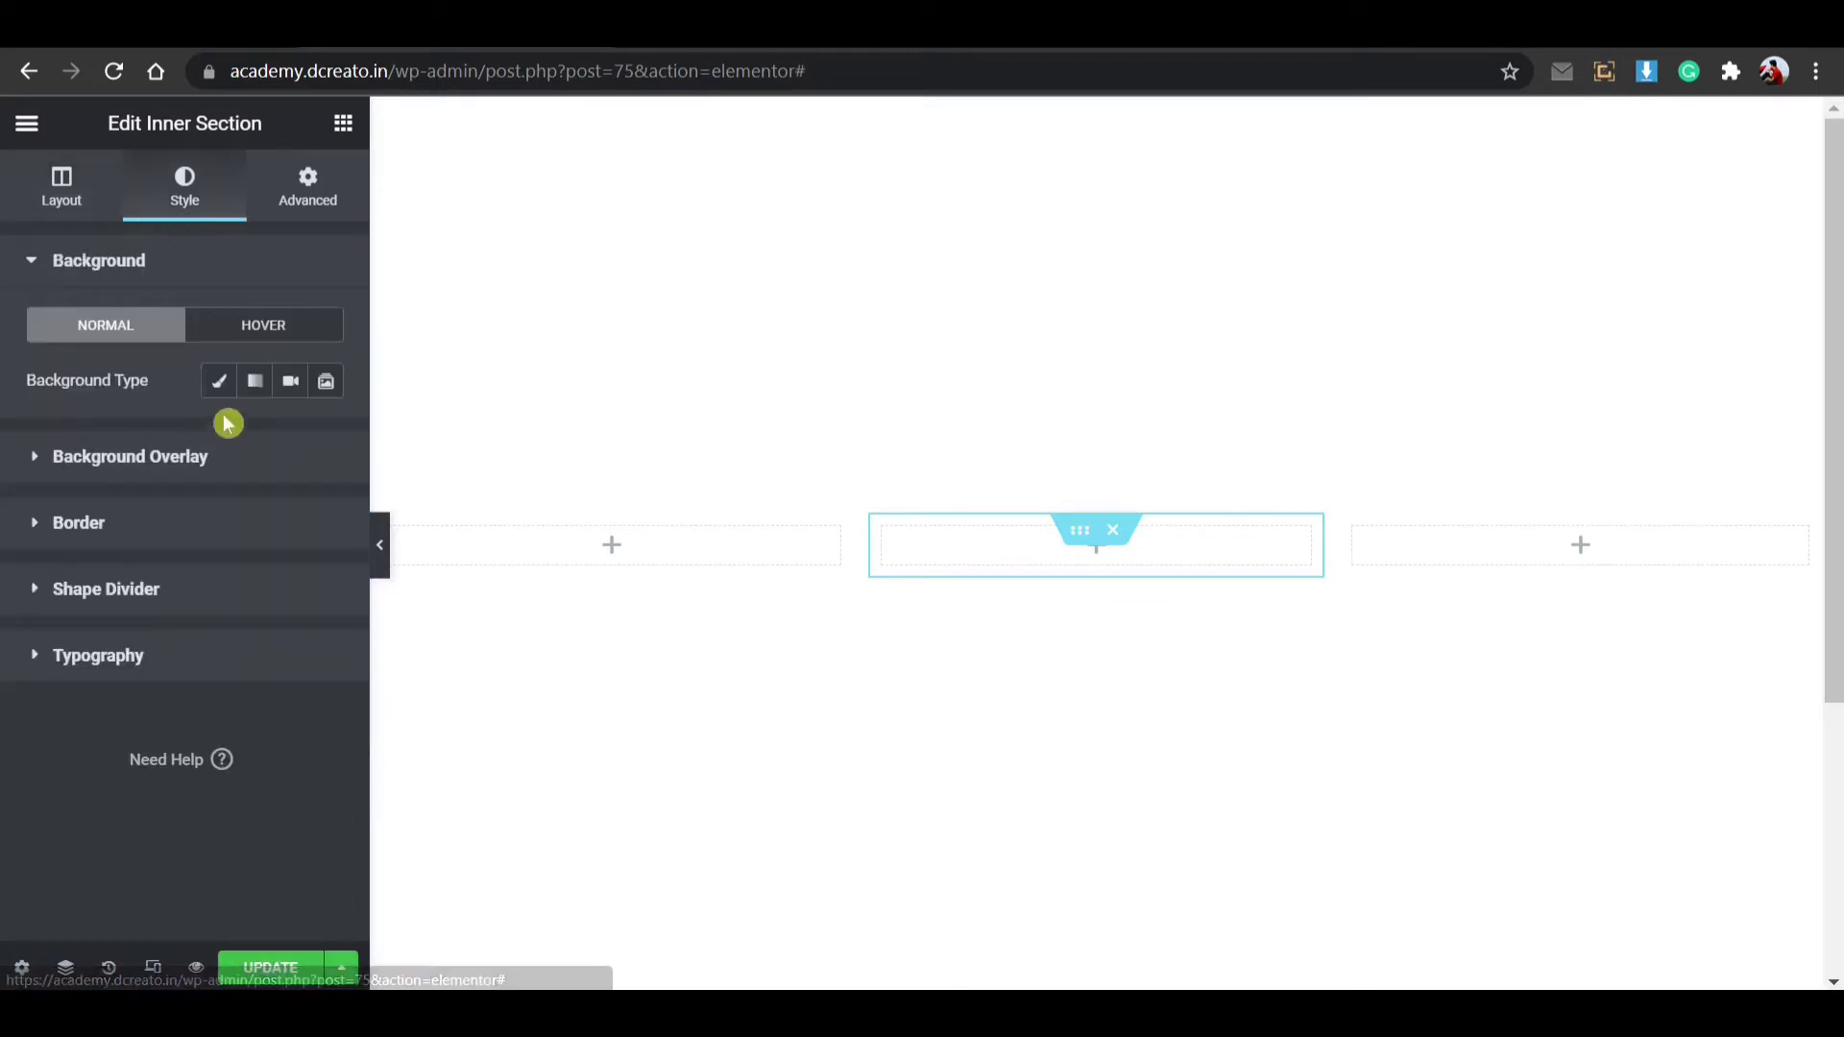
click(221, 382)
click(234, 632)
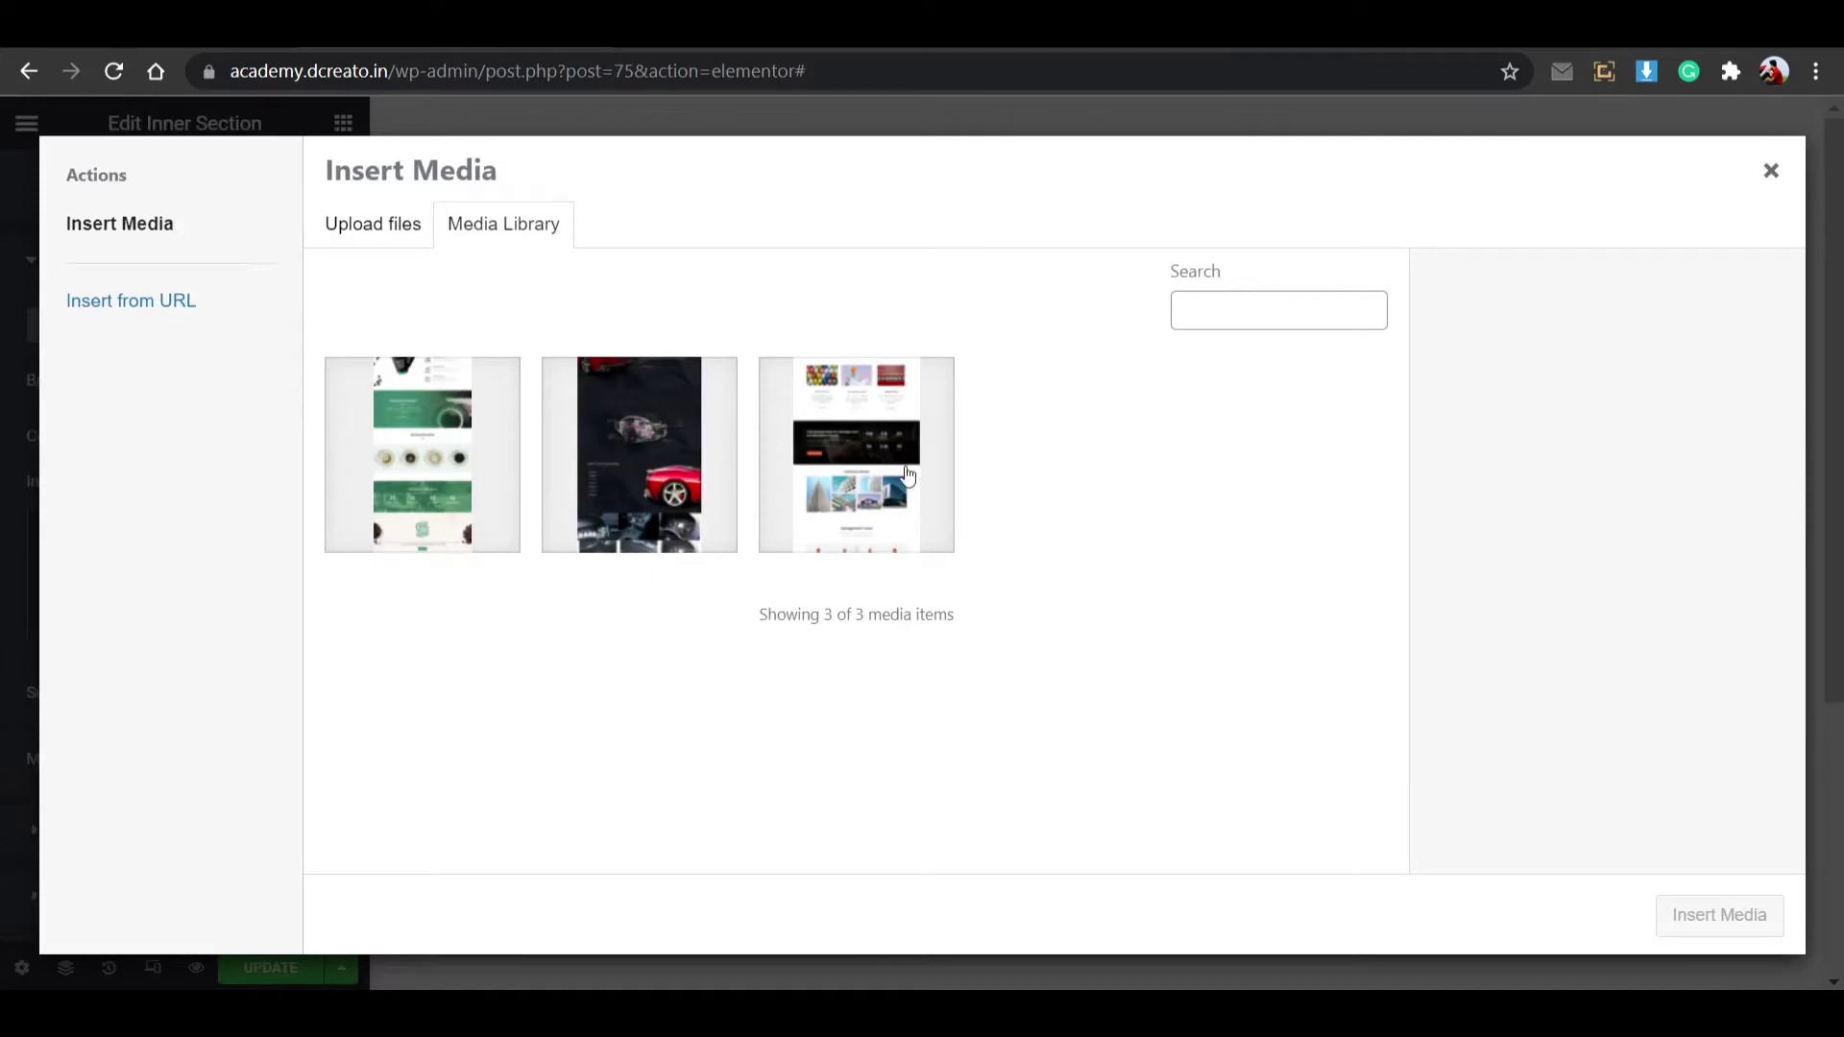
click(907, 476)
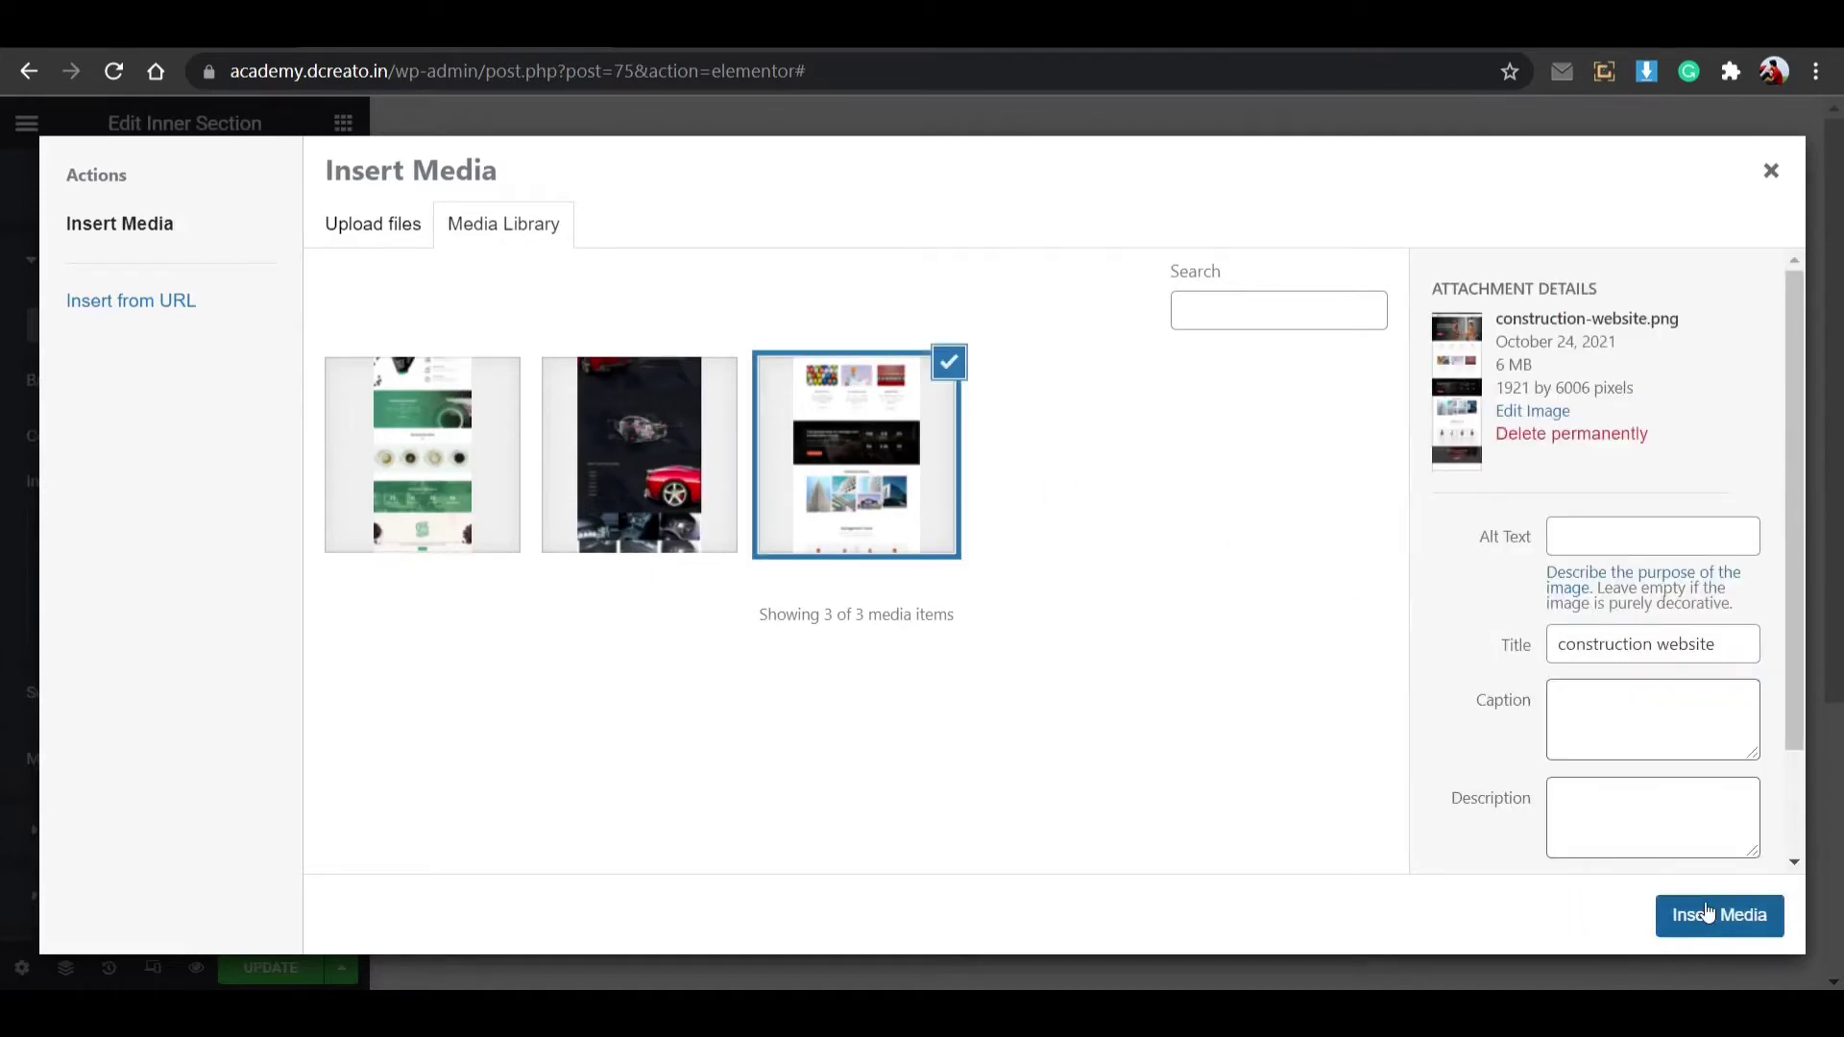
click(1707, 912)
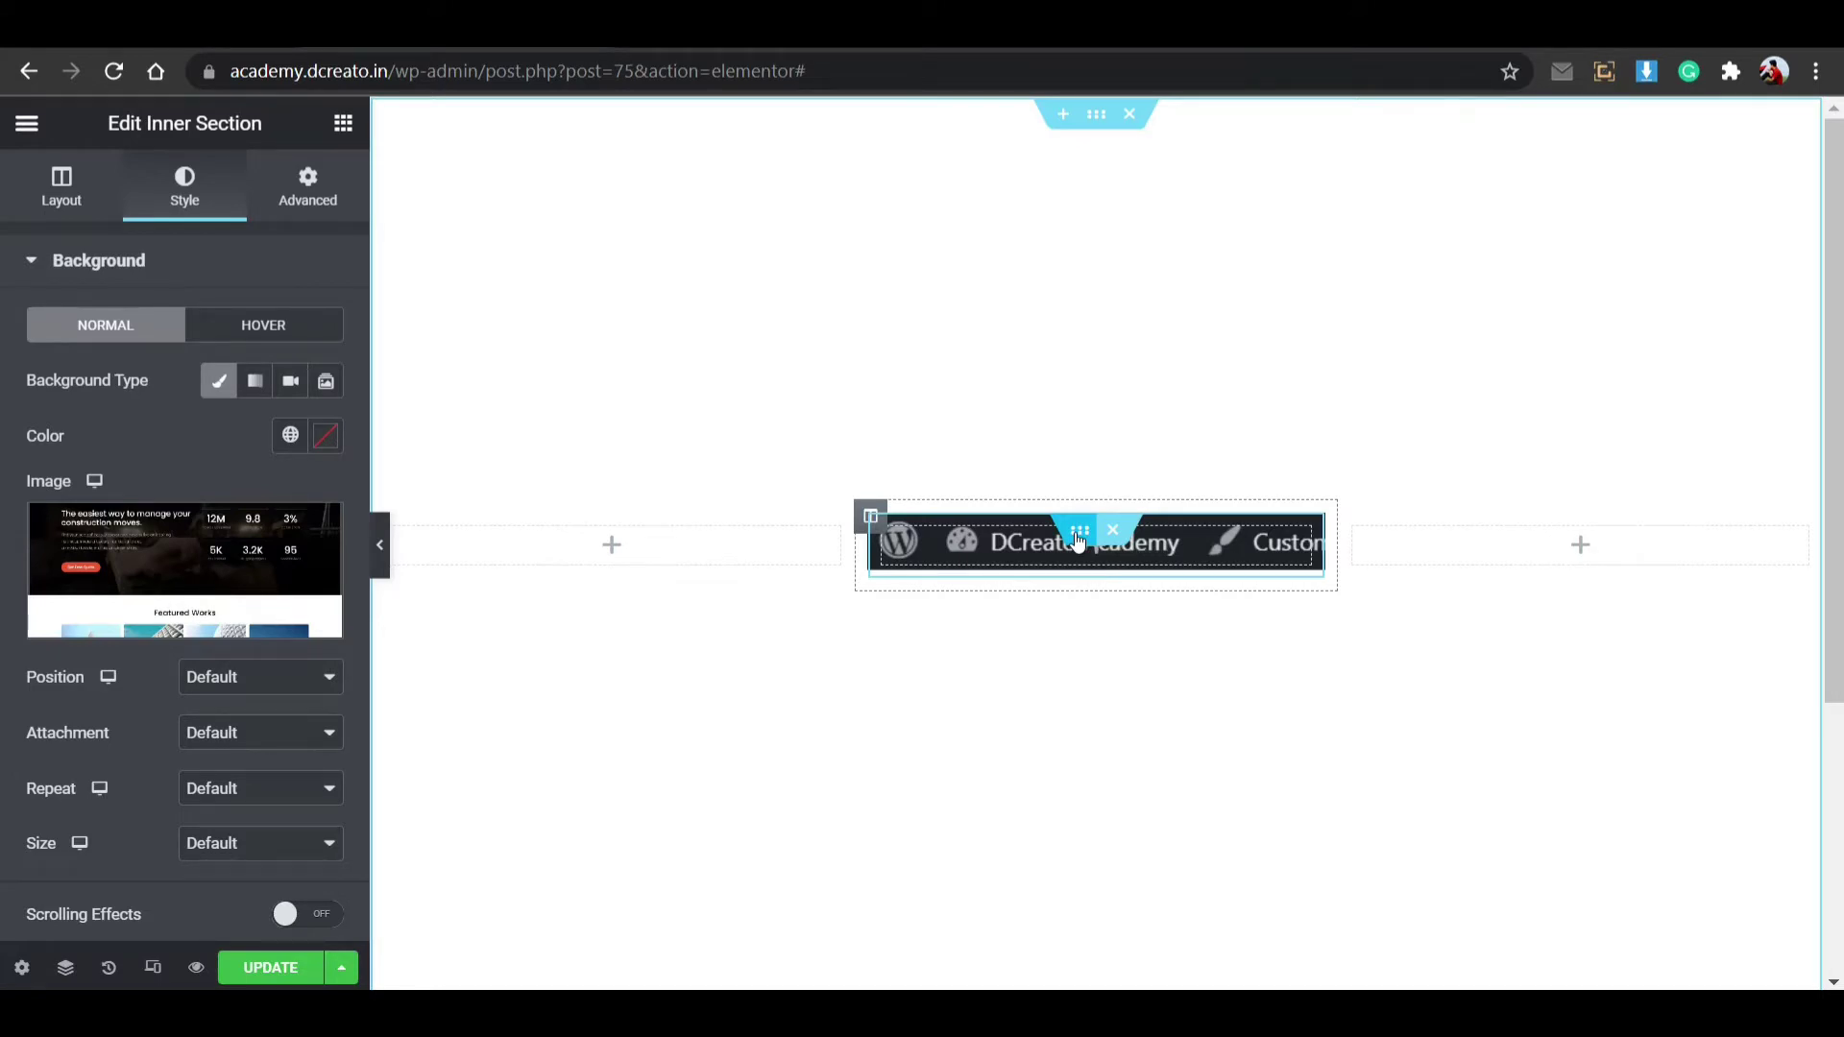
Step: Set the inner section's height to Min Height at 400 px
click(62, 187)
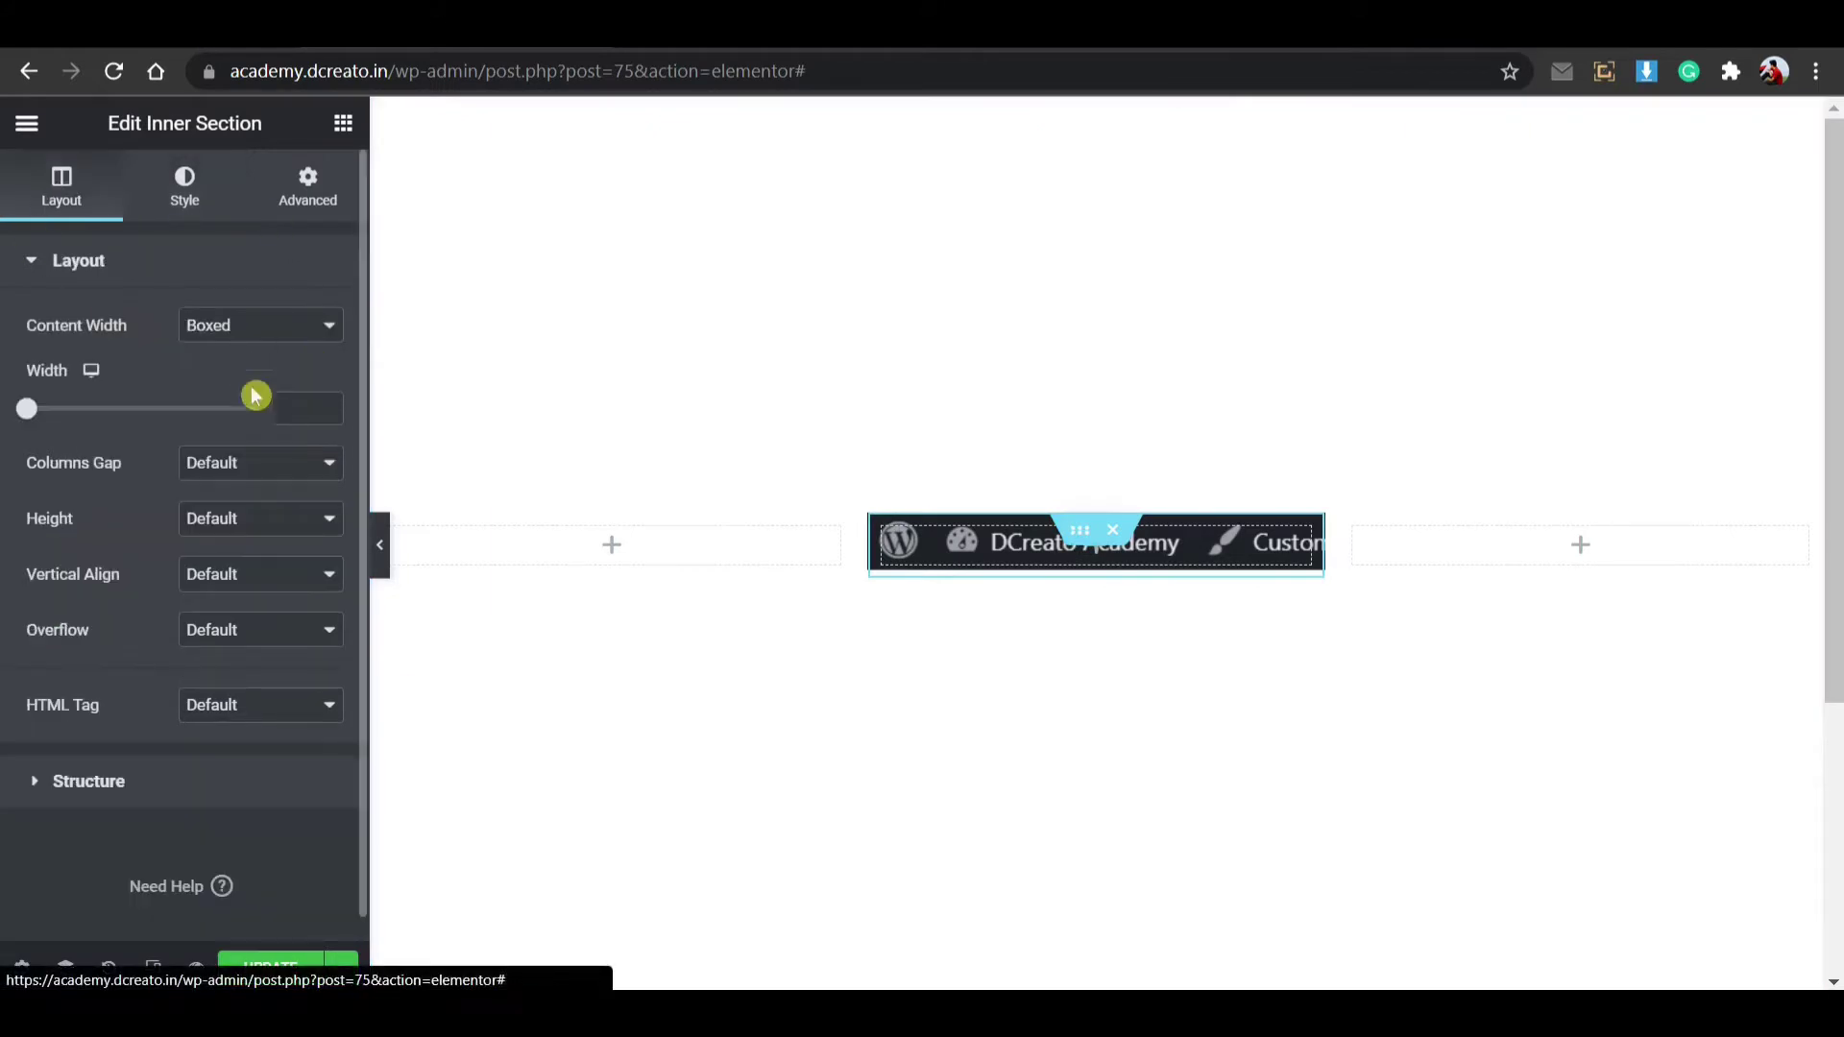
click(259, 516)
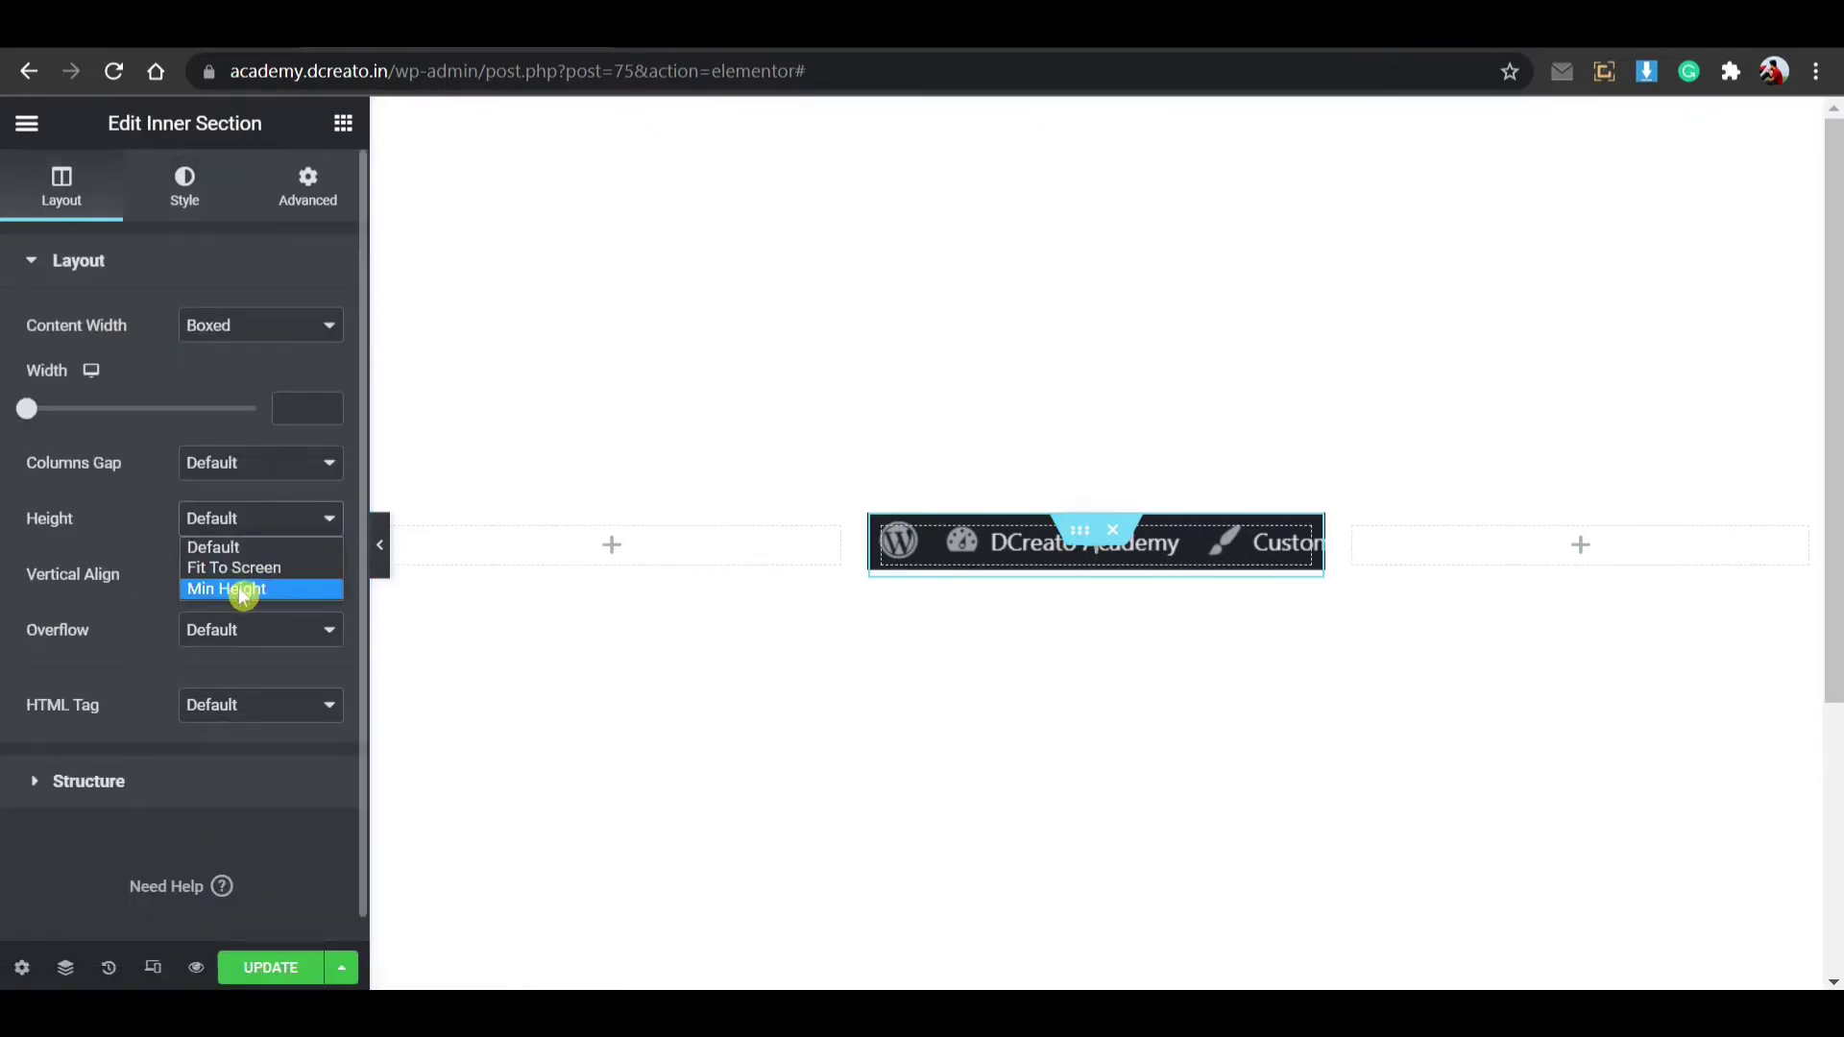
click(235, 589)
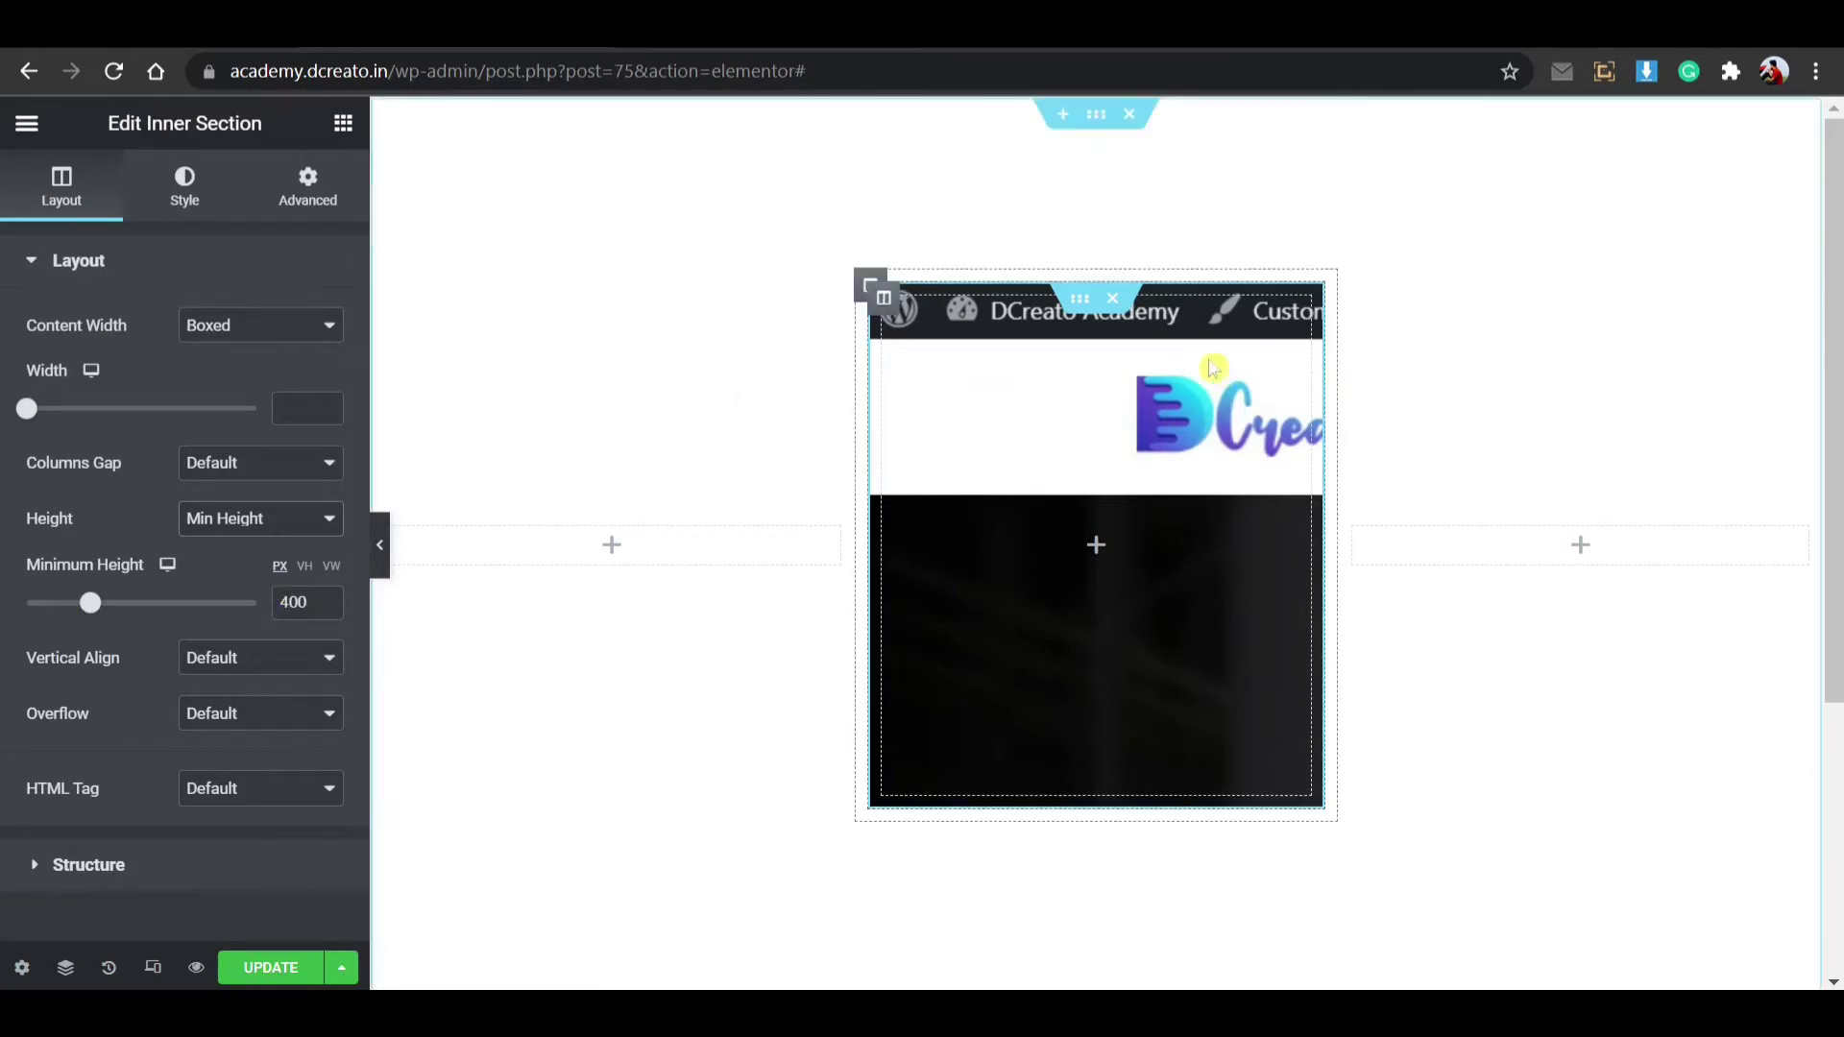
Step: Set the inner section's background image to Top Center position, No-repeat and Cover size
click(184, 187)
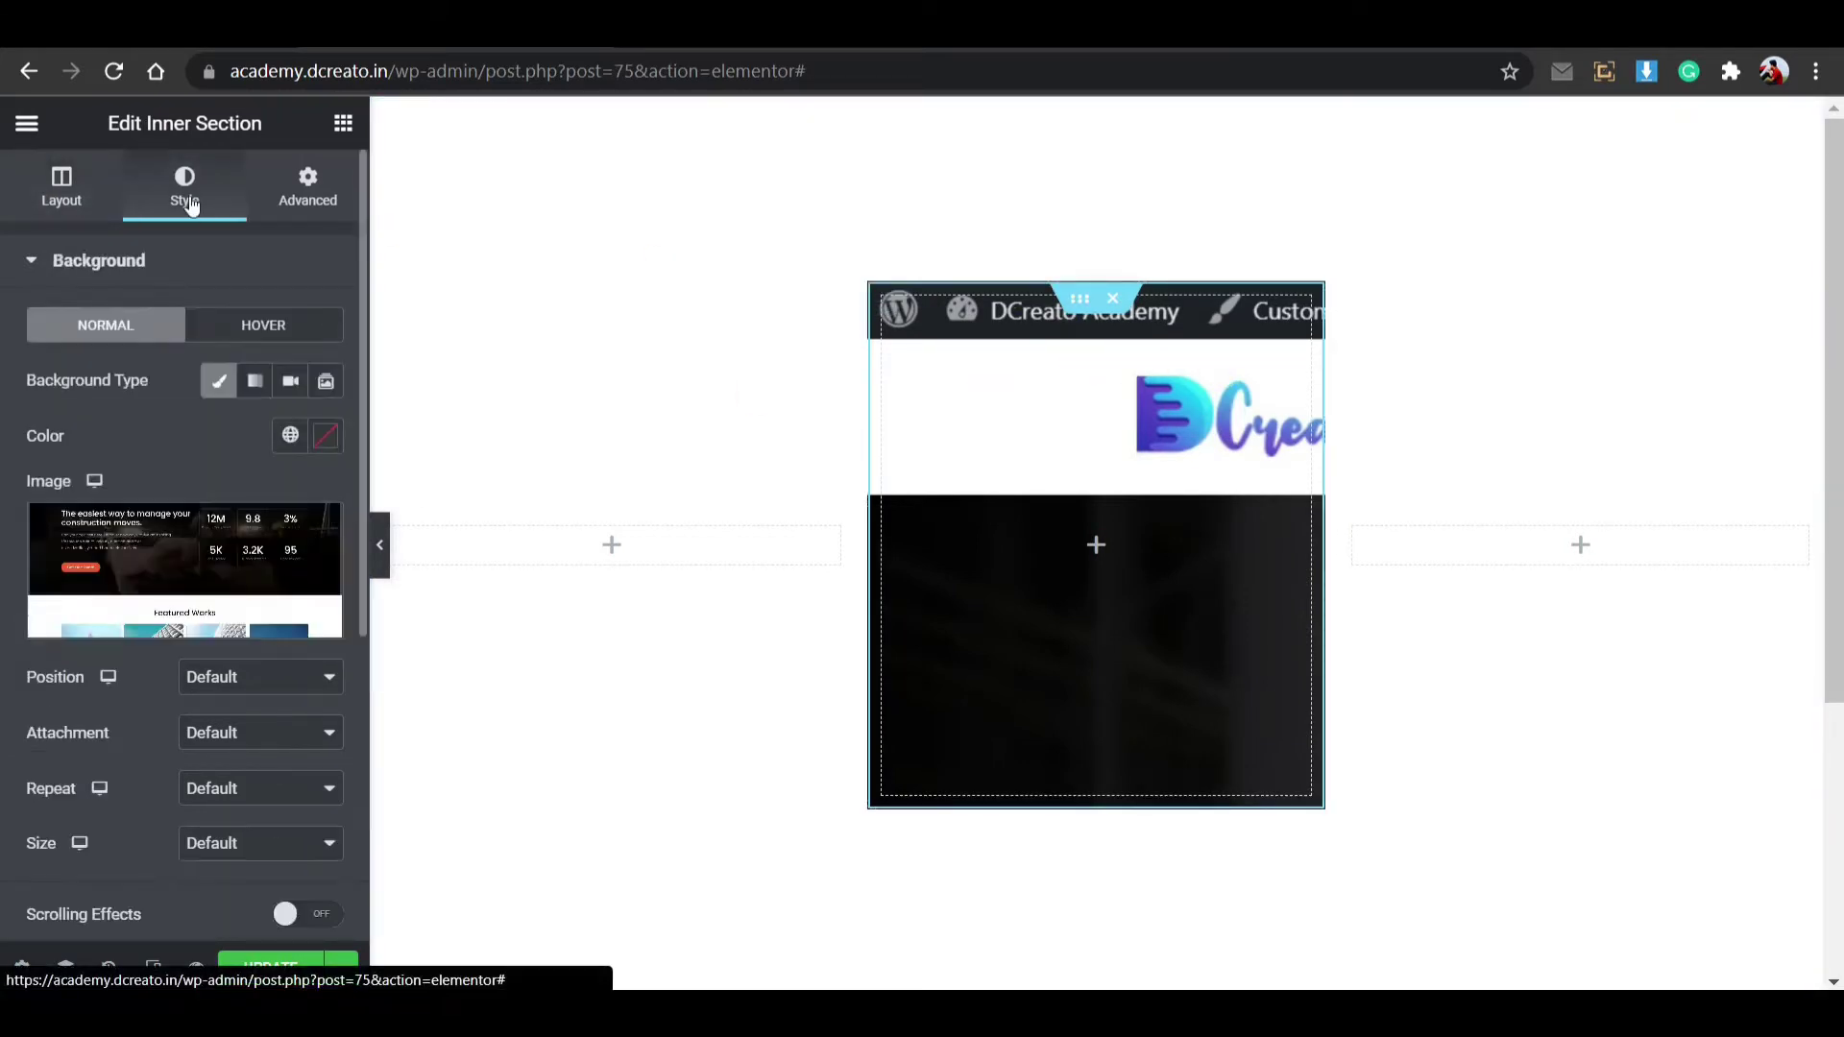
click(218, 680)
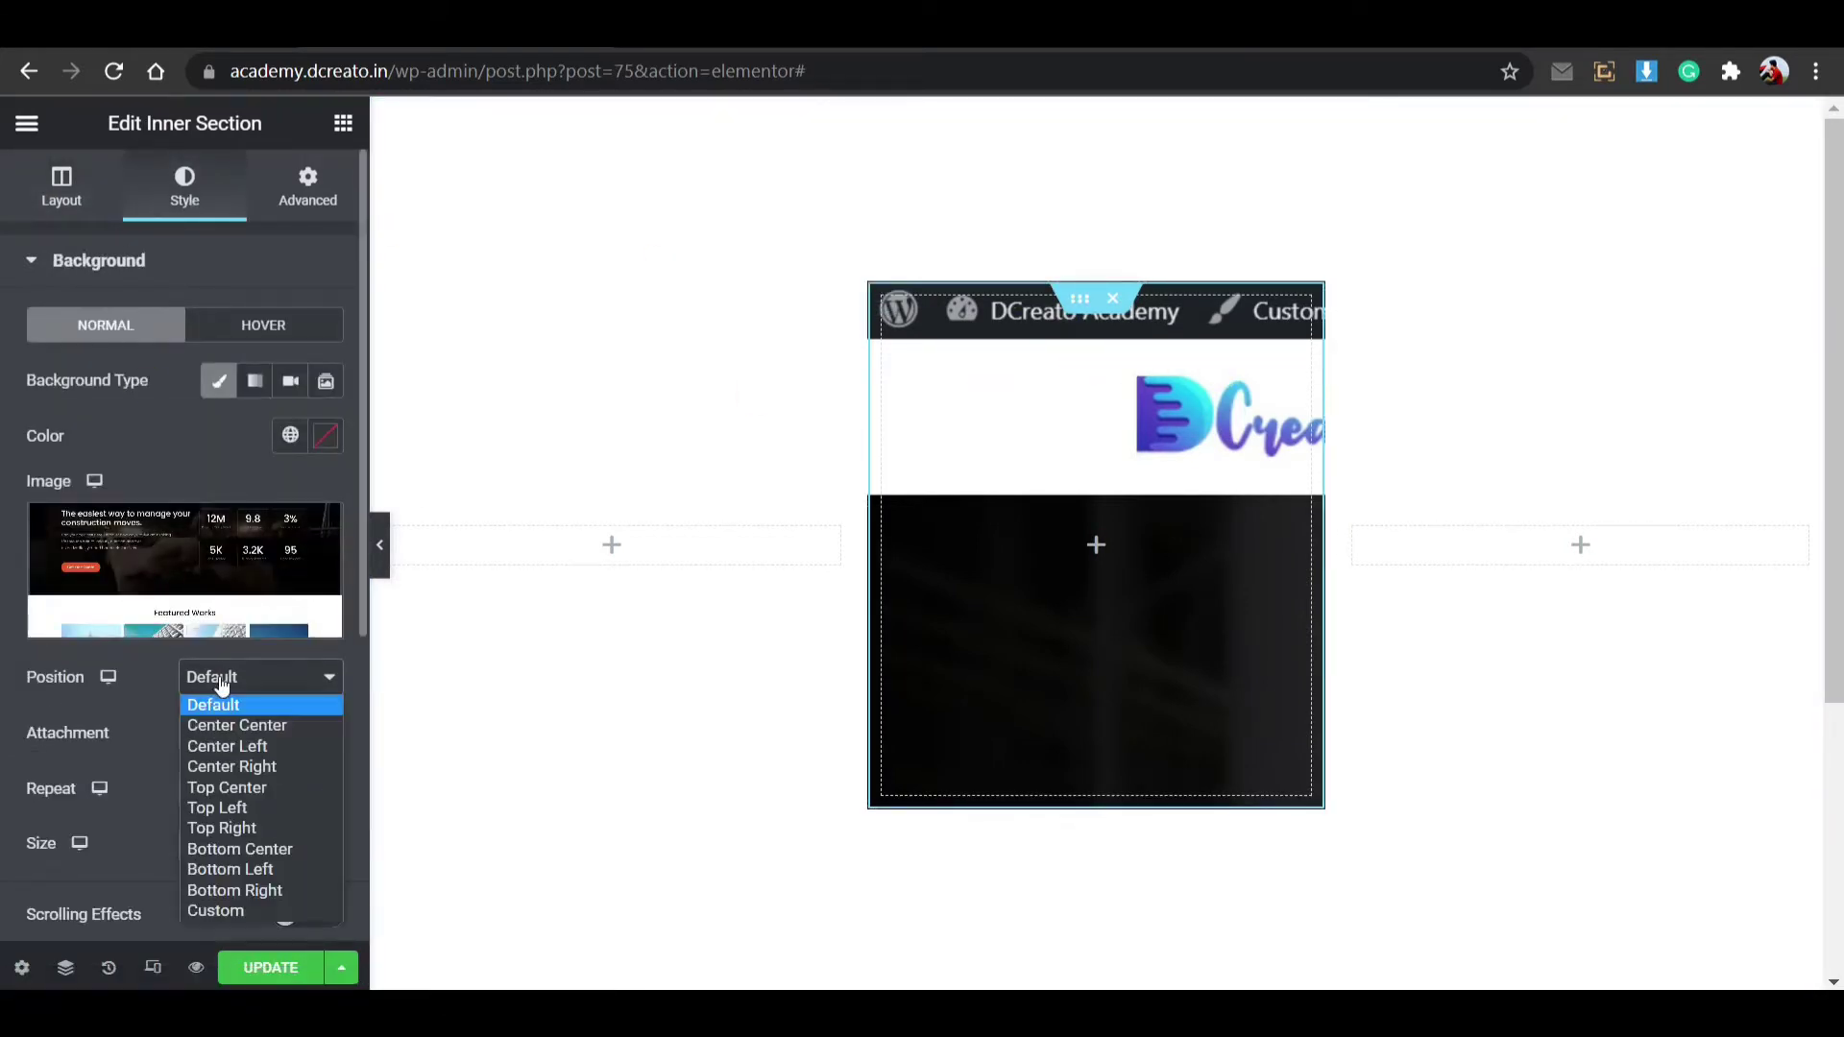
click(228, 783)
click(230, 734)
click(244, 737)
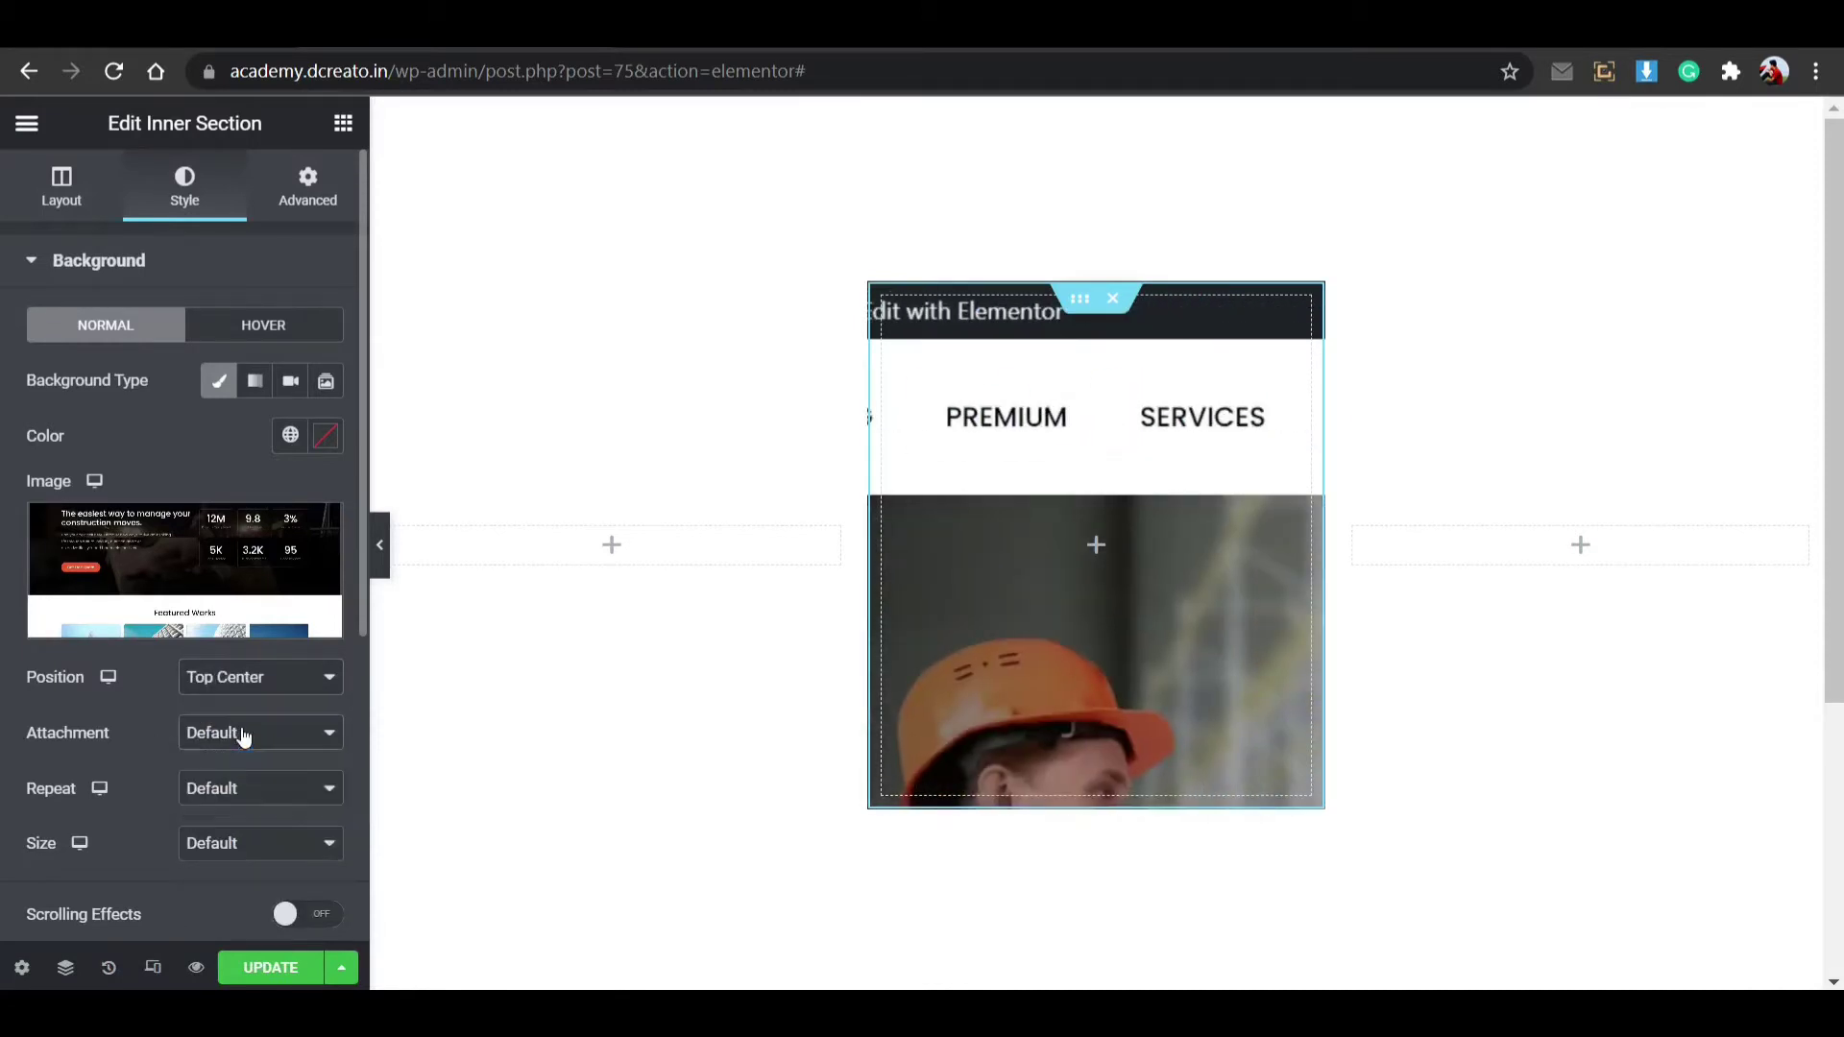
click(235, 800)
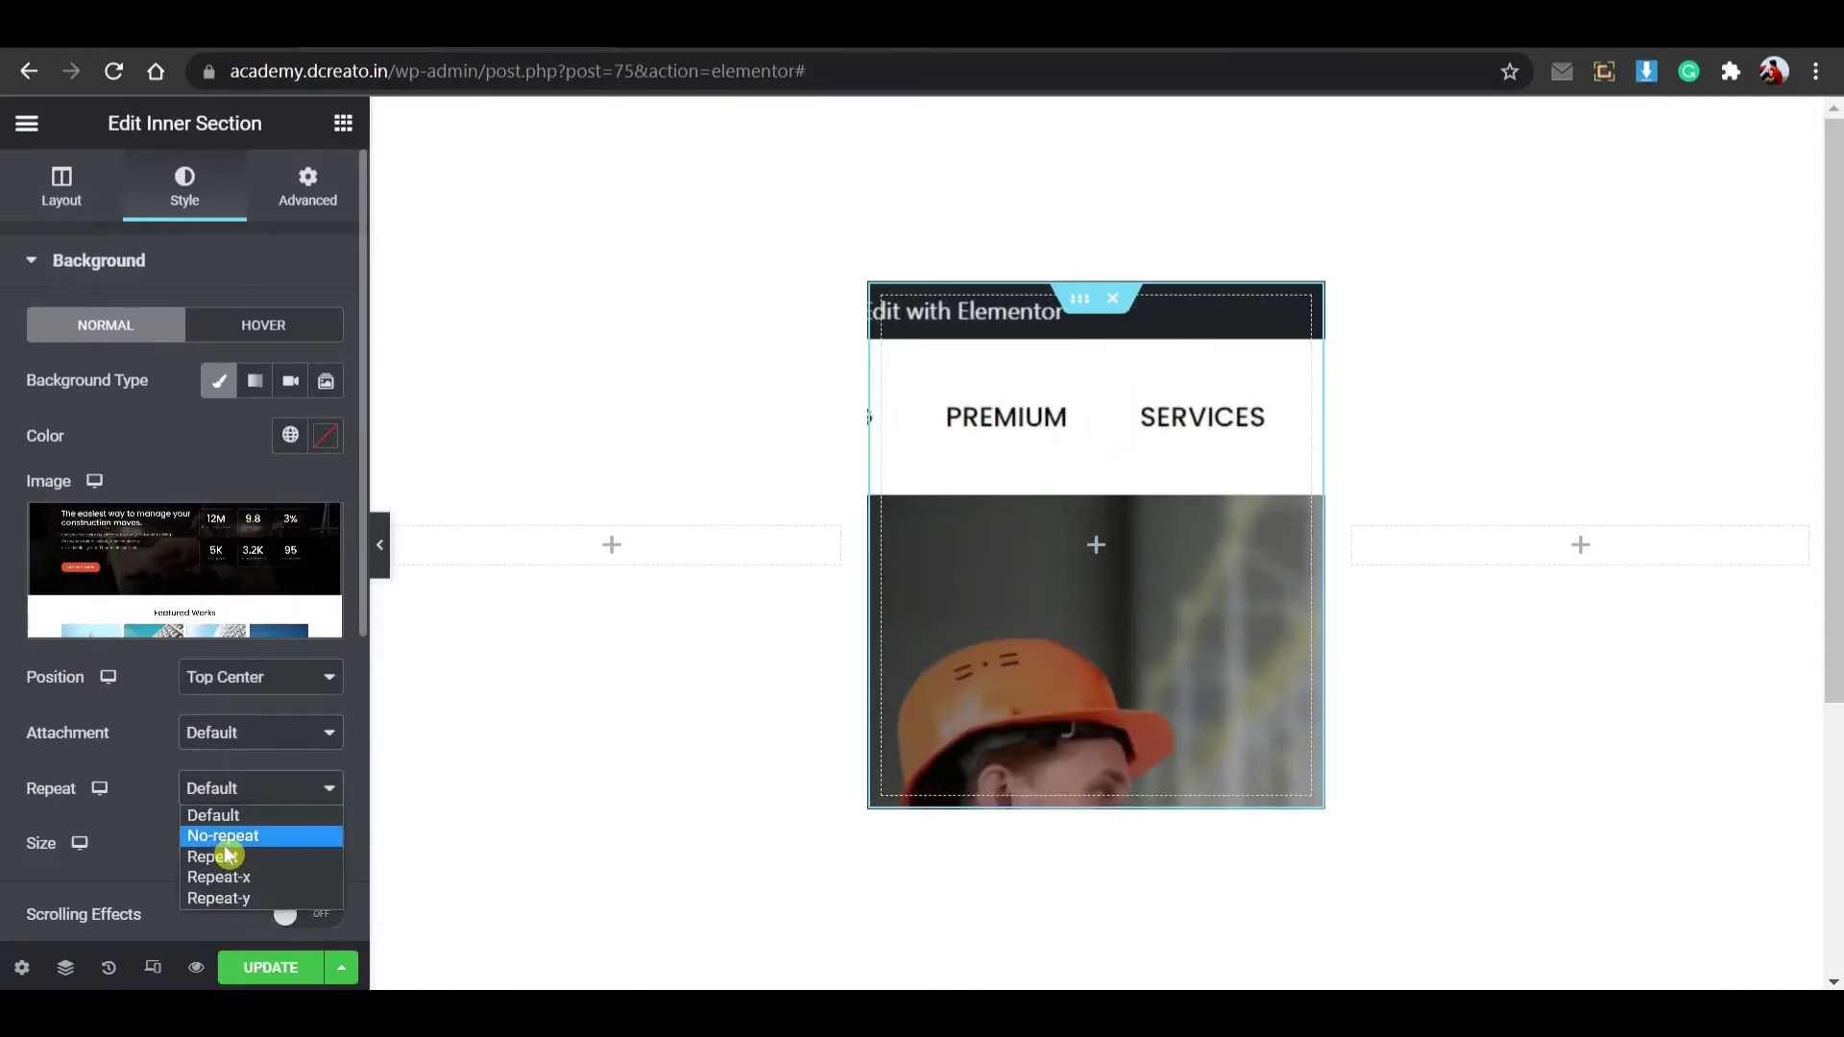
click(227, 833)
click(226, 845)
click(221, 911)
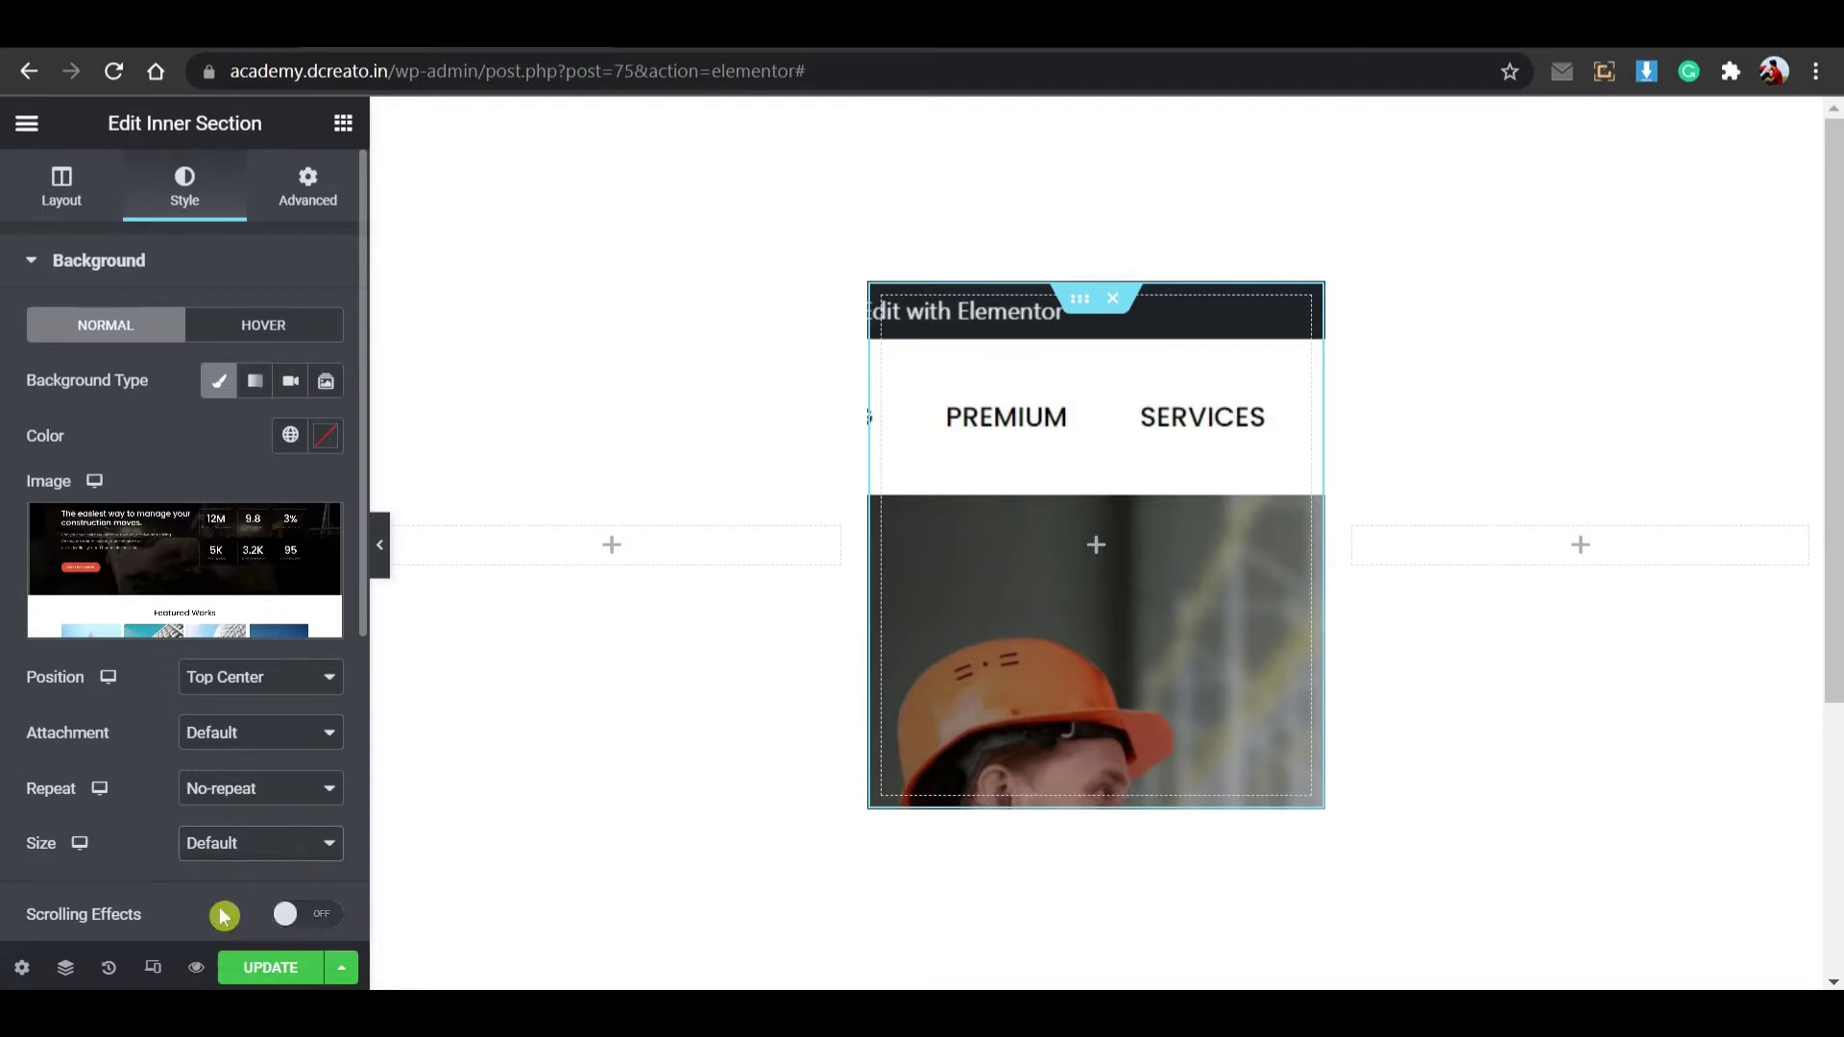
Step: Give the inner section a 10 px border radius and a box shadow with vertical 20, blur 30 and spread 10
click(144, 274)
click(134, 402)
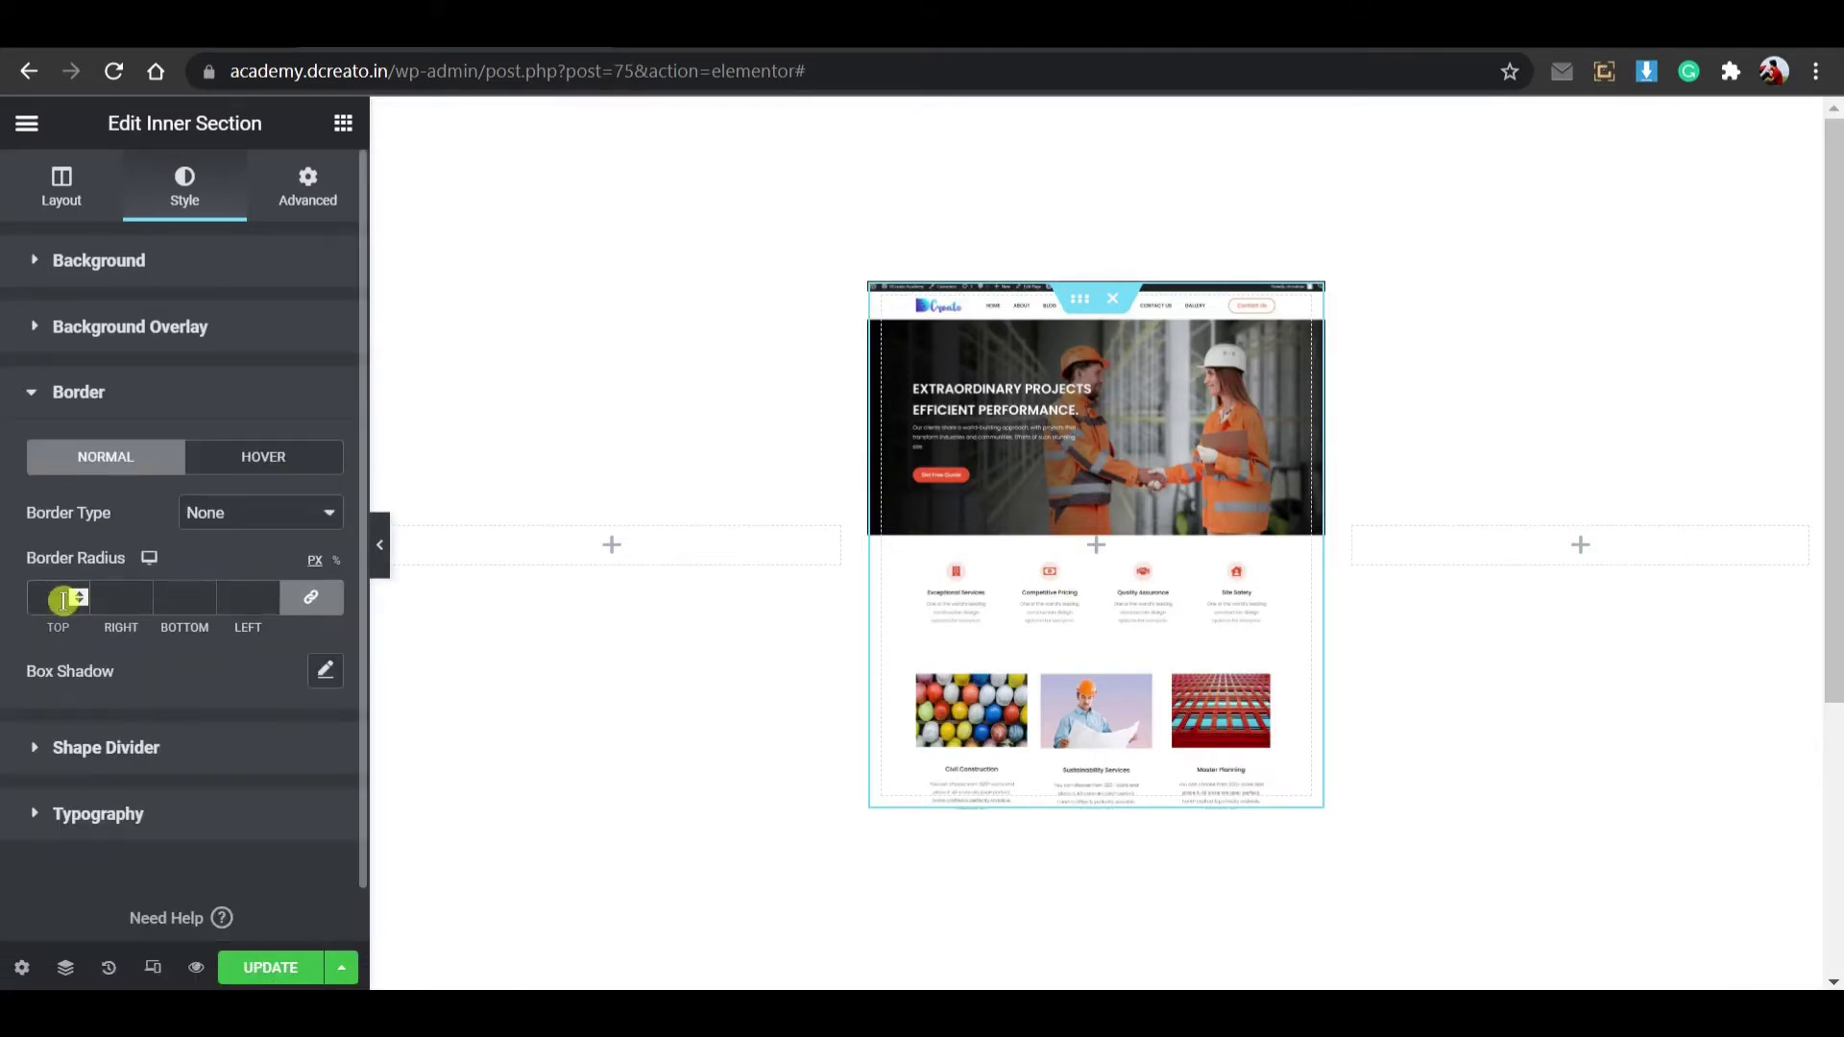
click(325, 671)
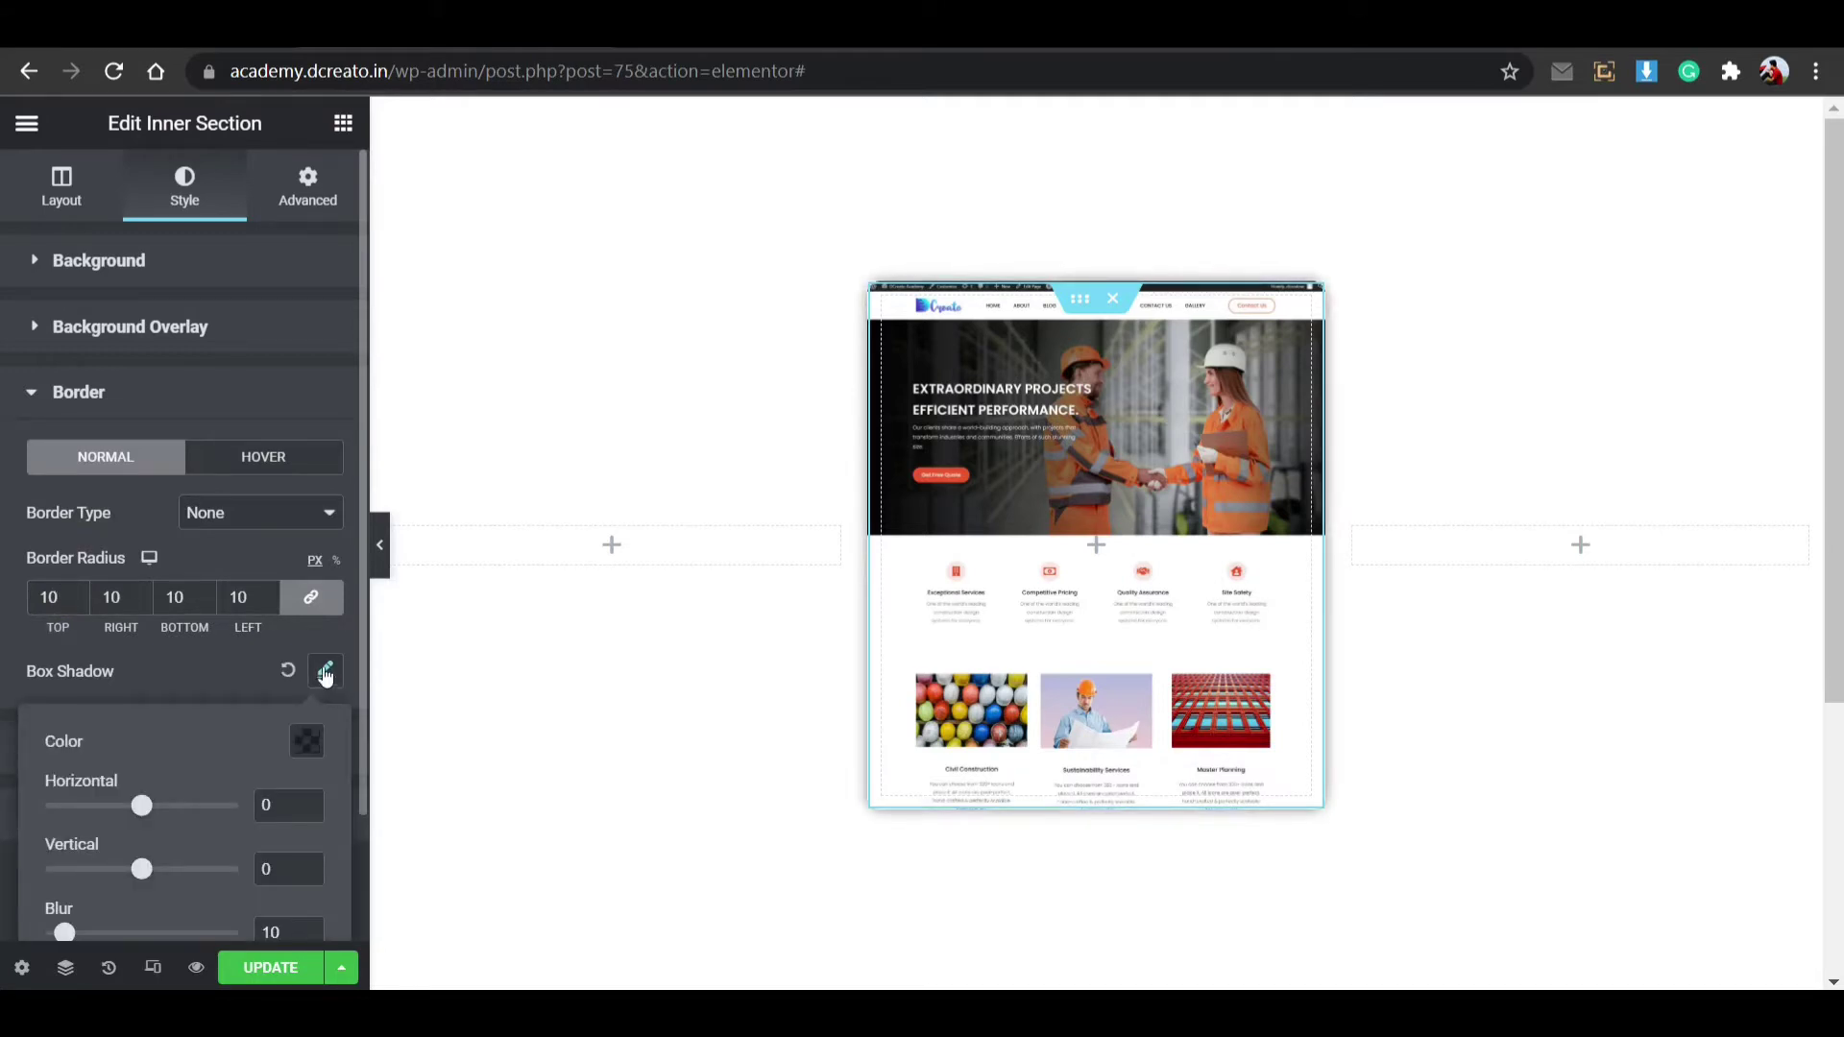
scroll(275, 753, down, 2)
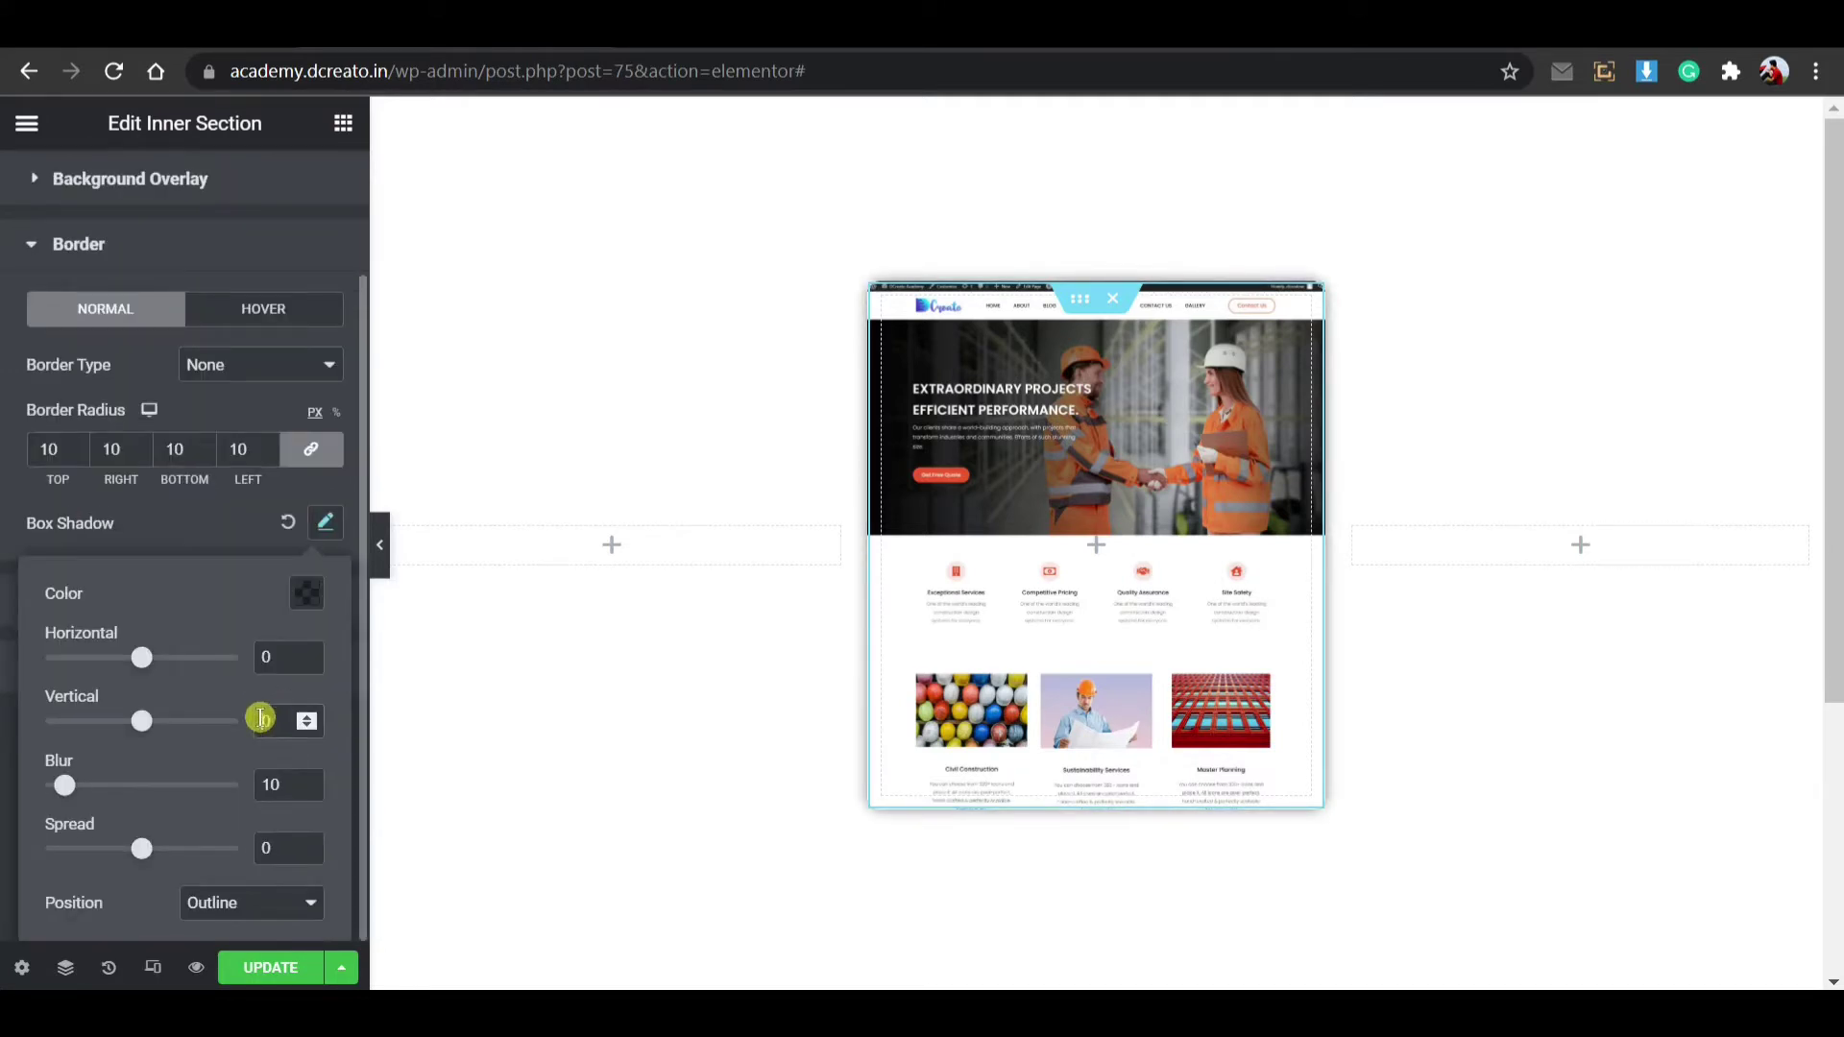
scroll(266, 722, up, 2)
scroll(275, 769, down, 2)
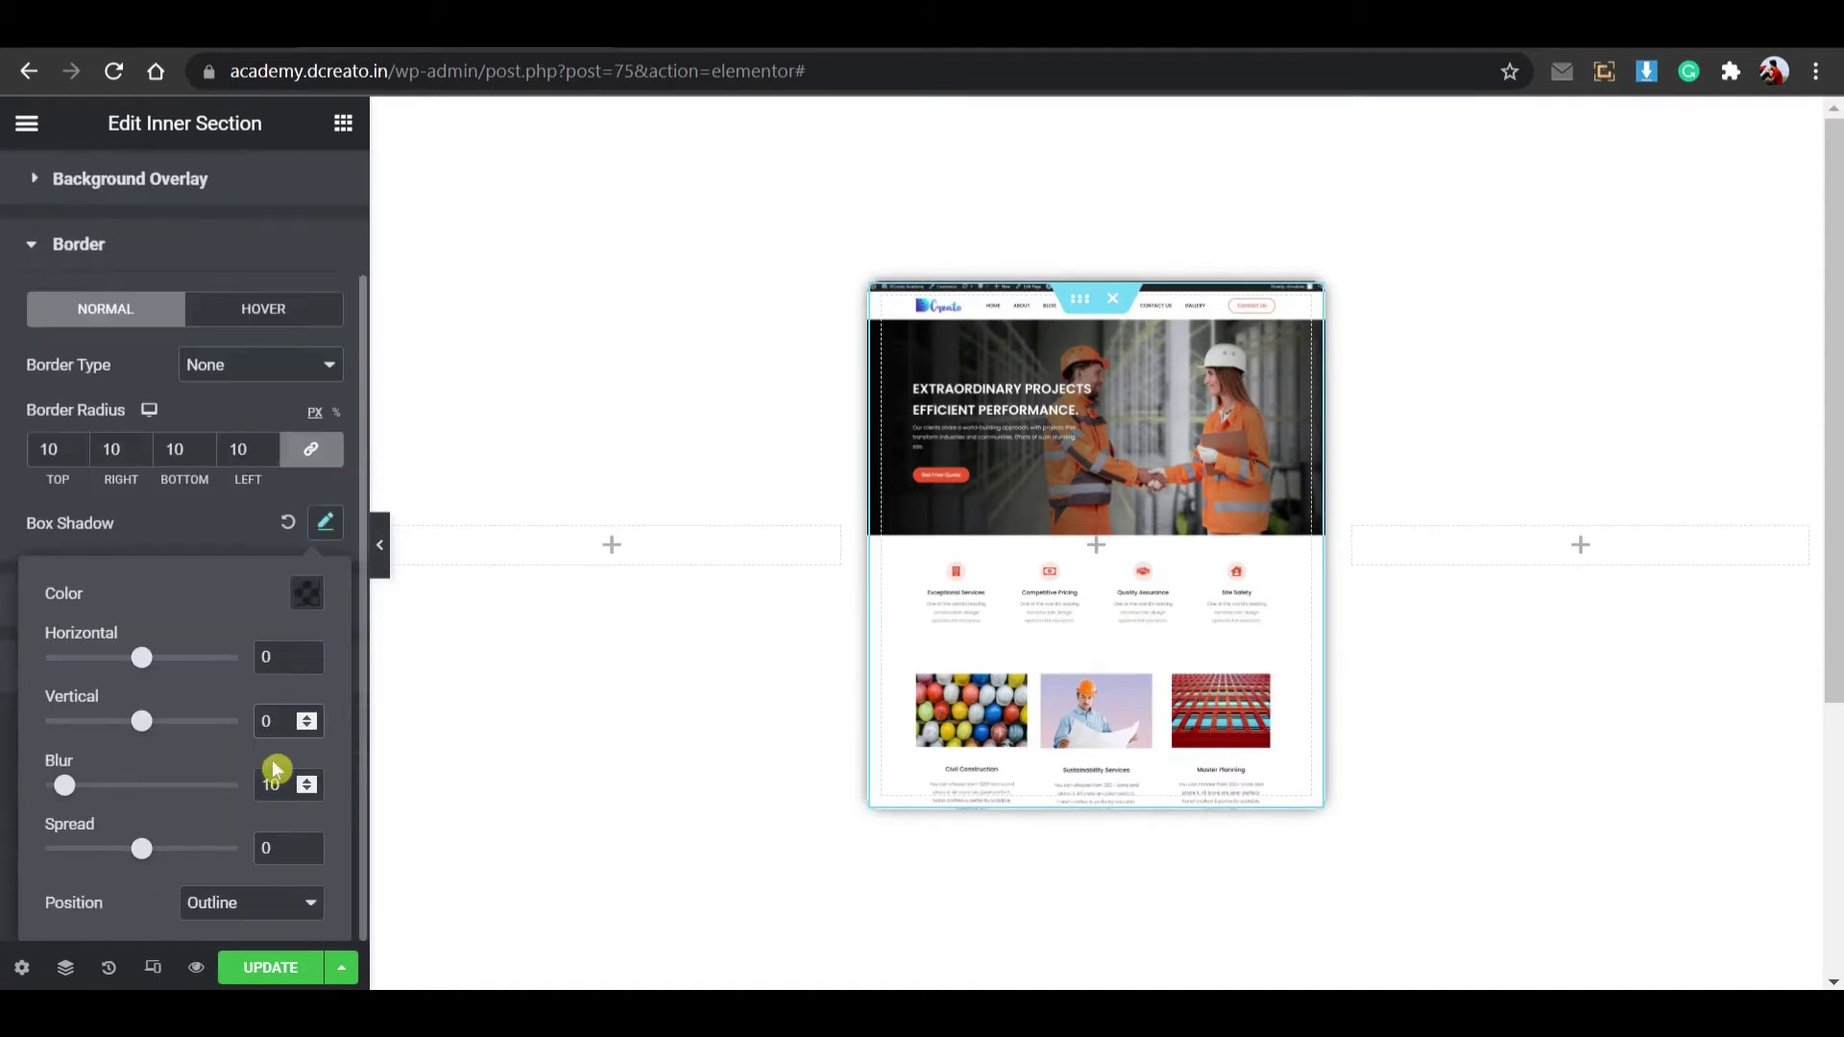
scroll(261, 721, up, 10)
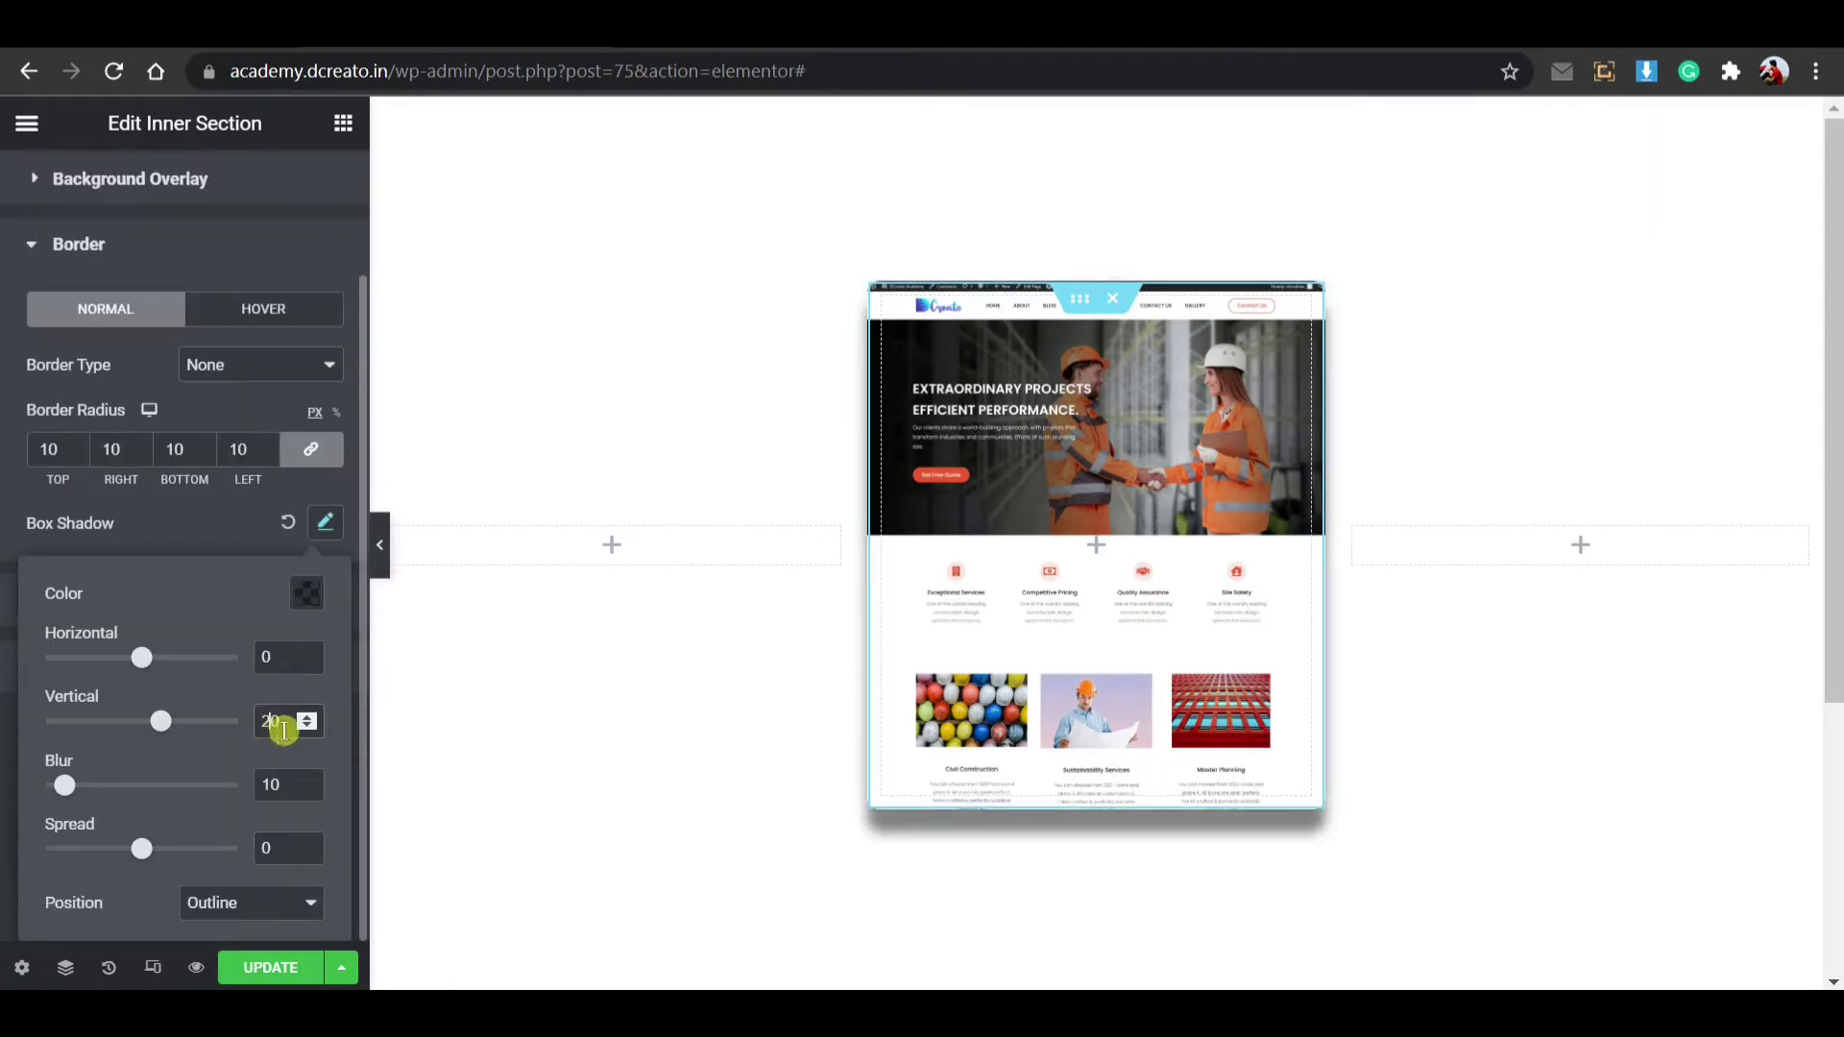
scroll(268, 780, up, 20)
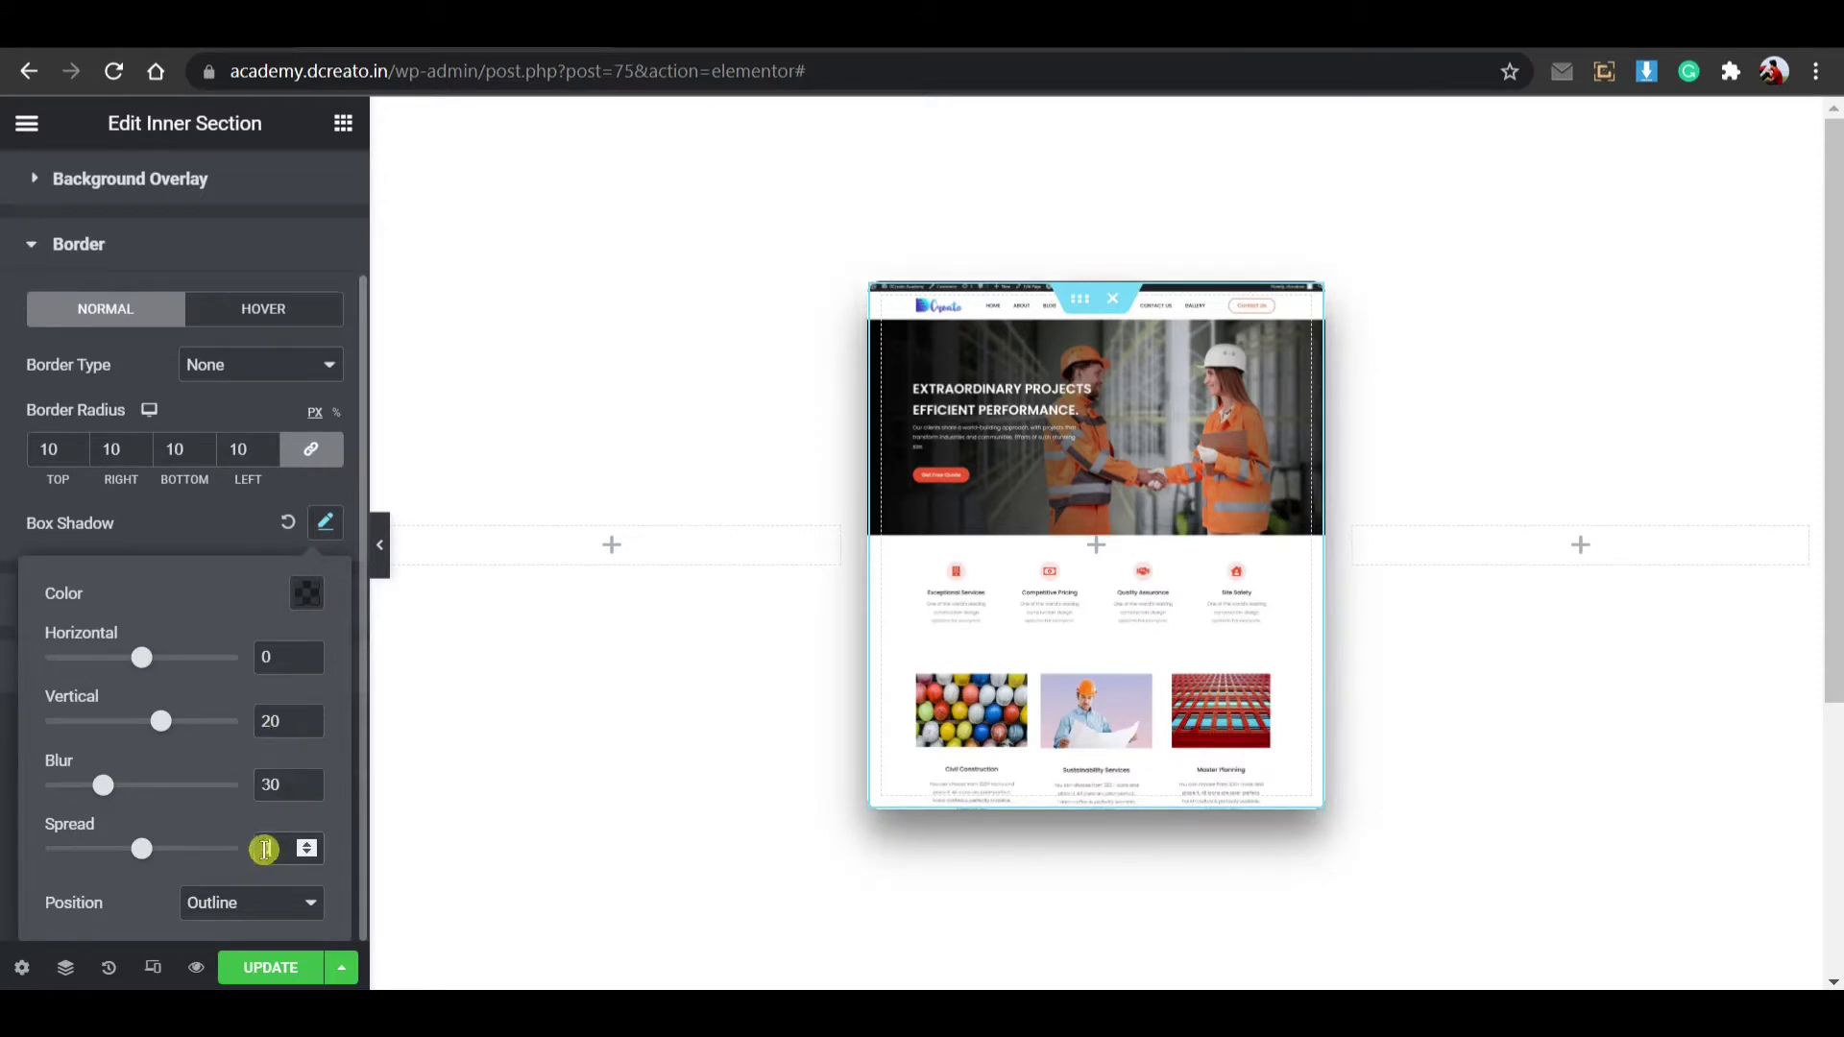
scroll(265, 849, up, 10)
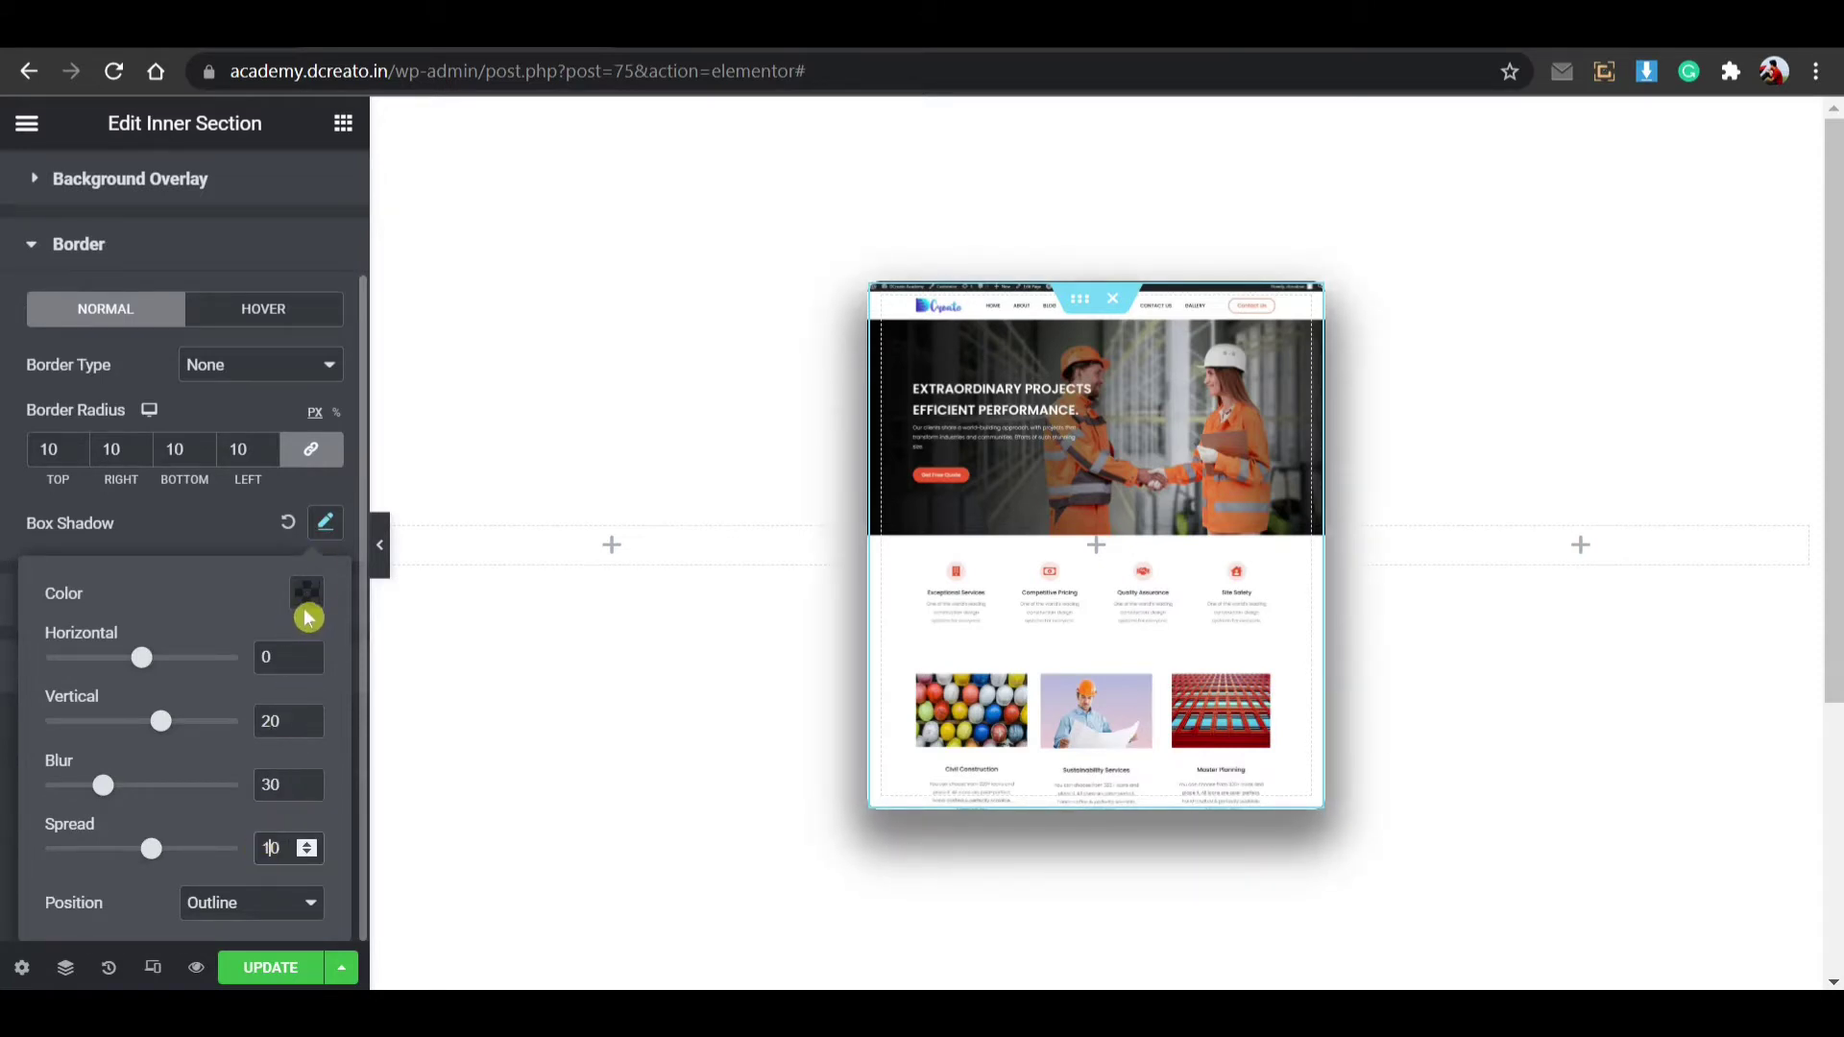
Step: Lower the box shadow colour's opacity to rgba(0, 0, 0, 0.11)
click(305, 611)
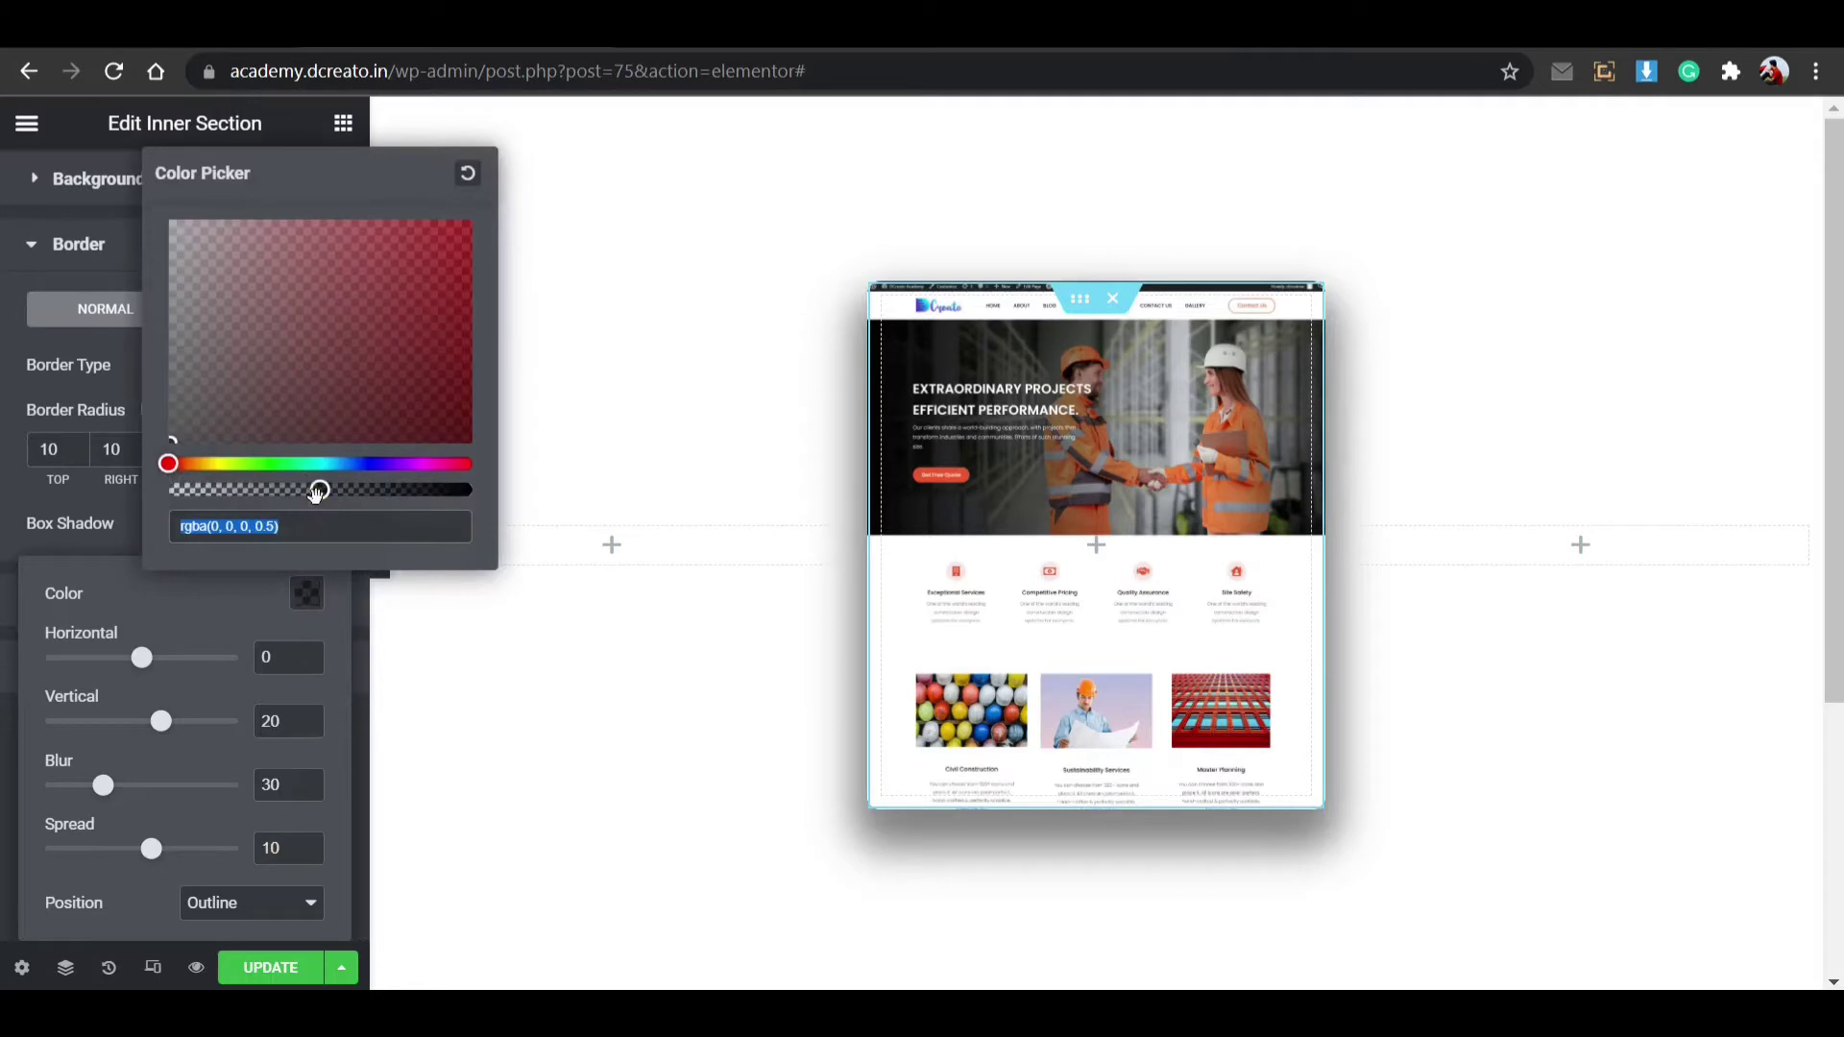
drag(316, 494, 201, 501)
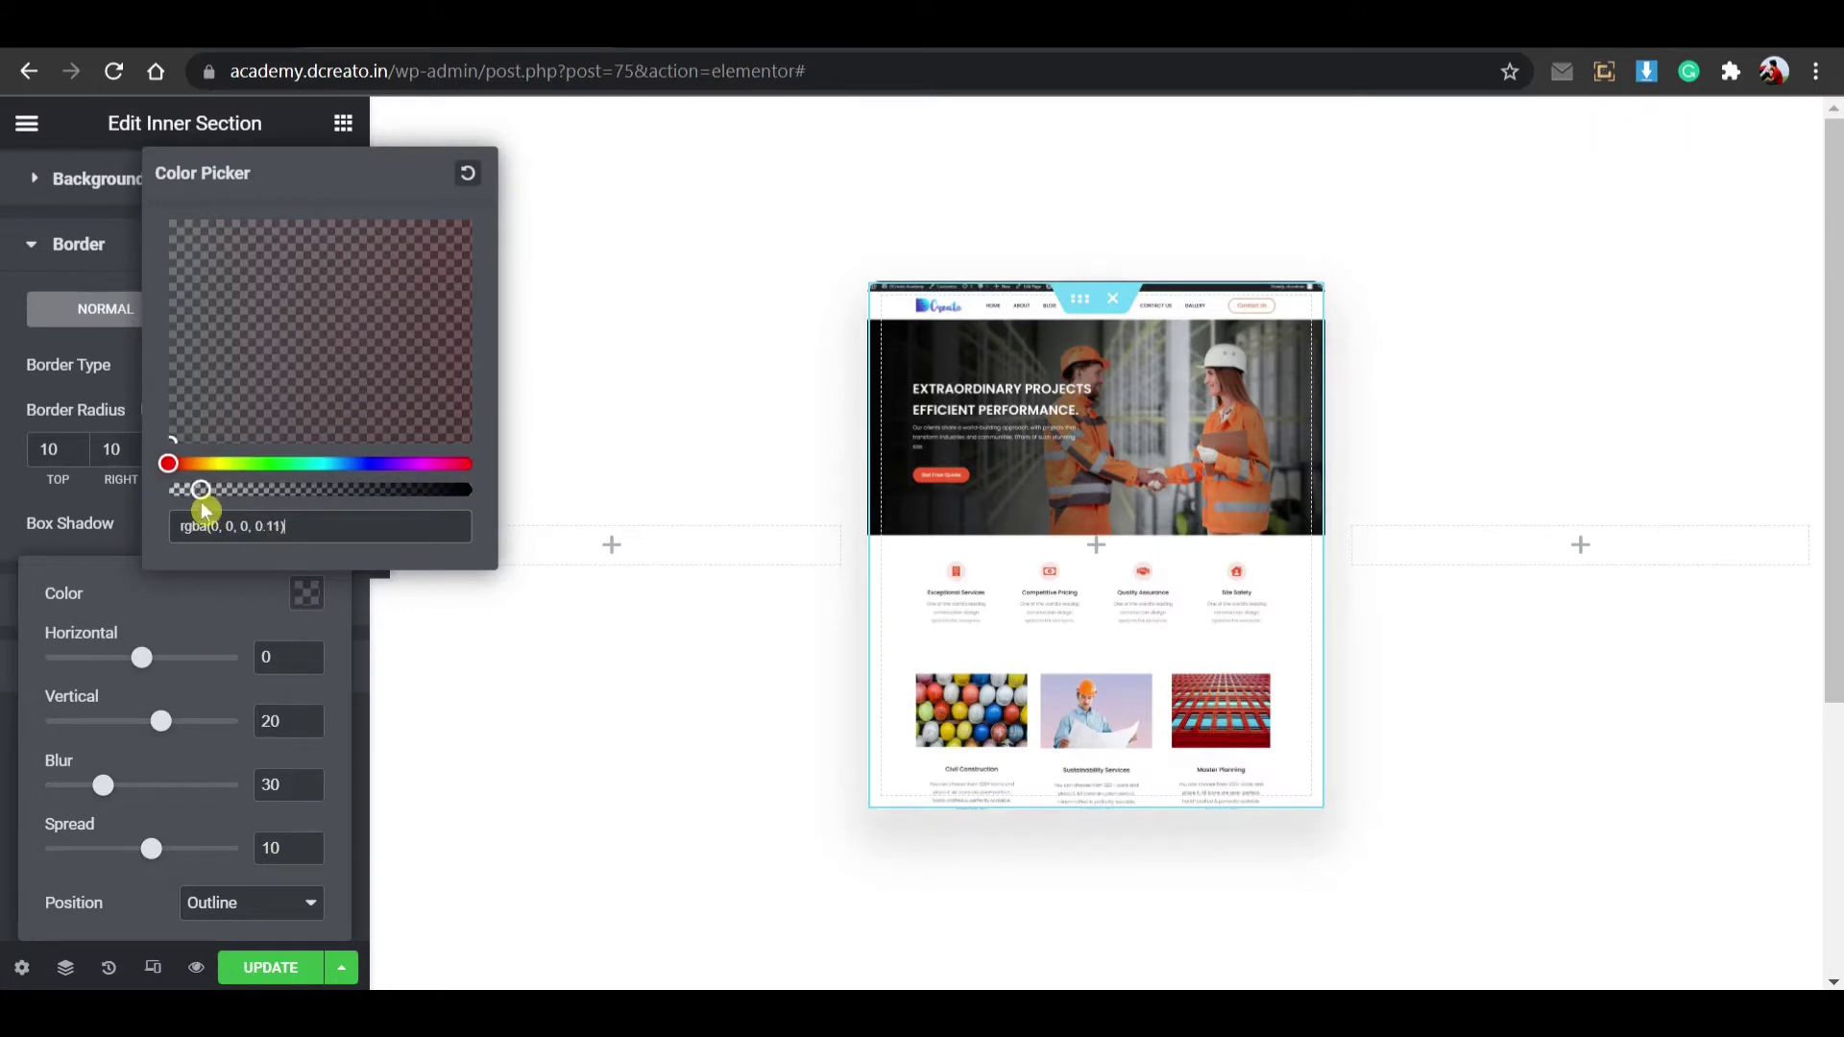
click(303, 603)
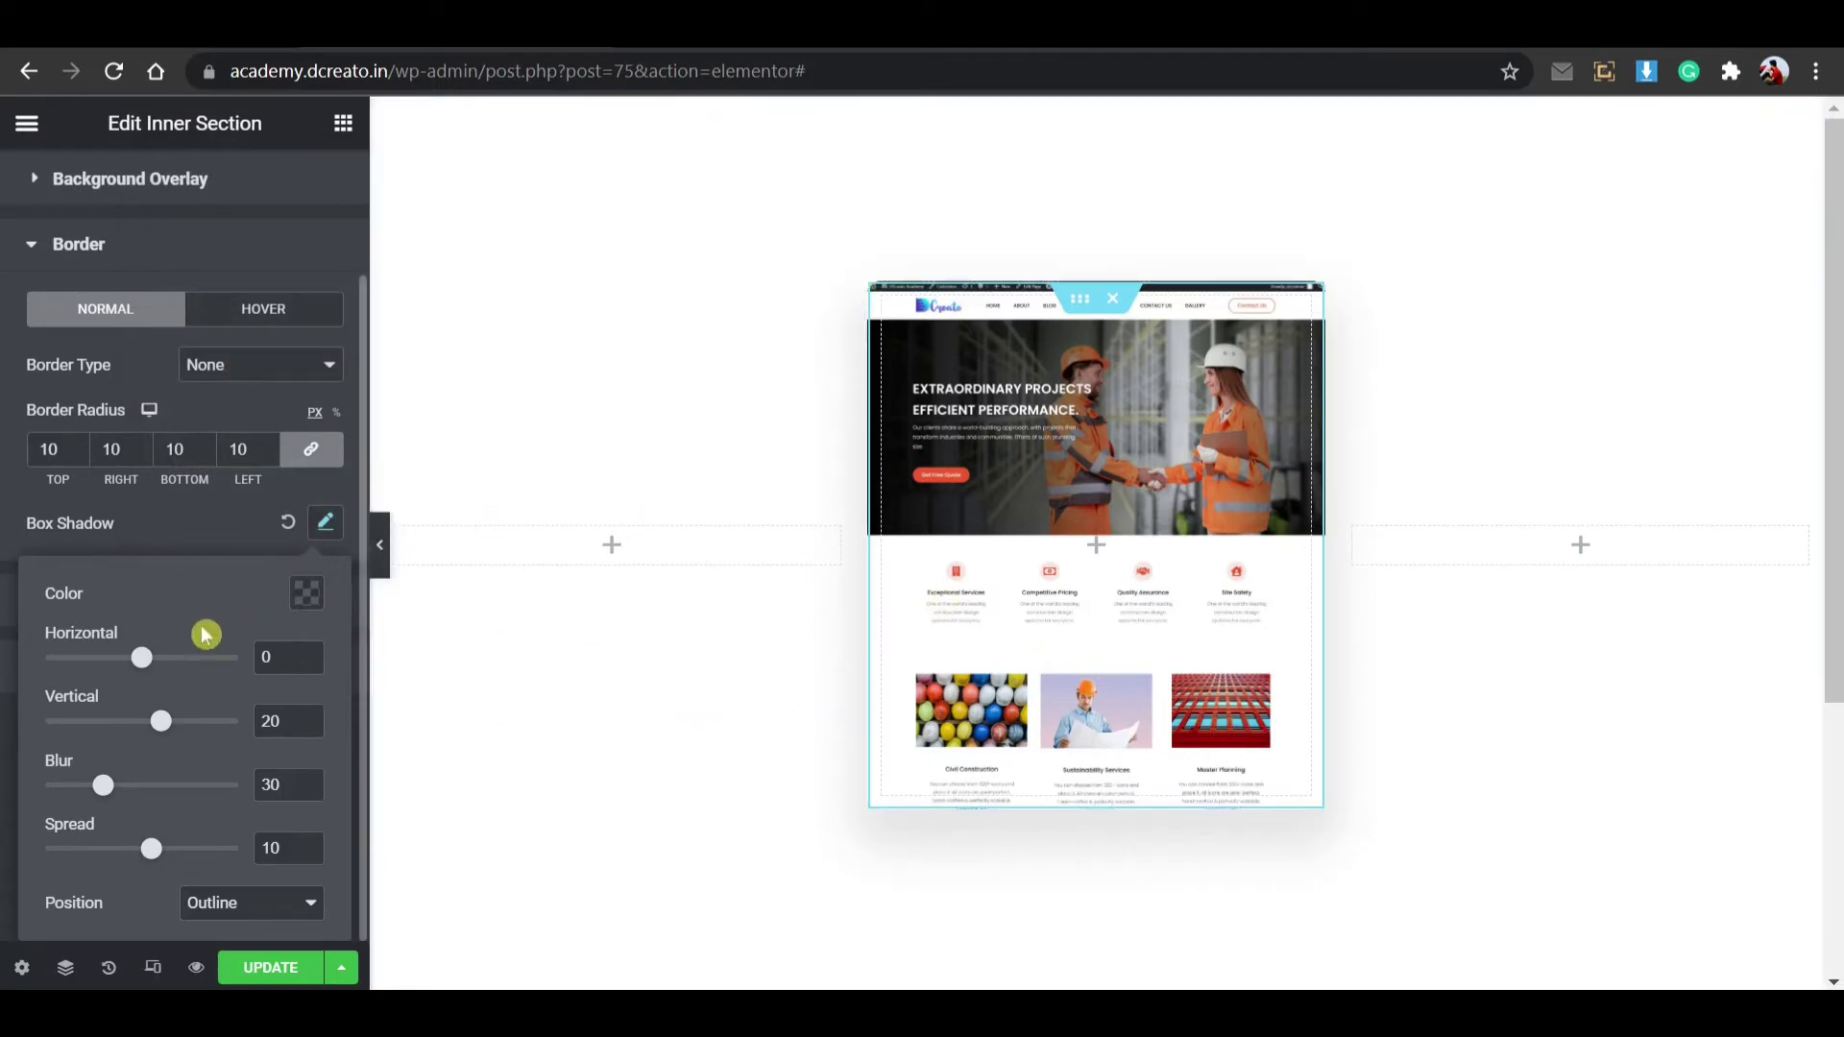
scroll(206, 626, up, 2)
click(166, 423)
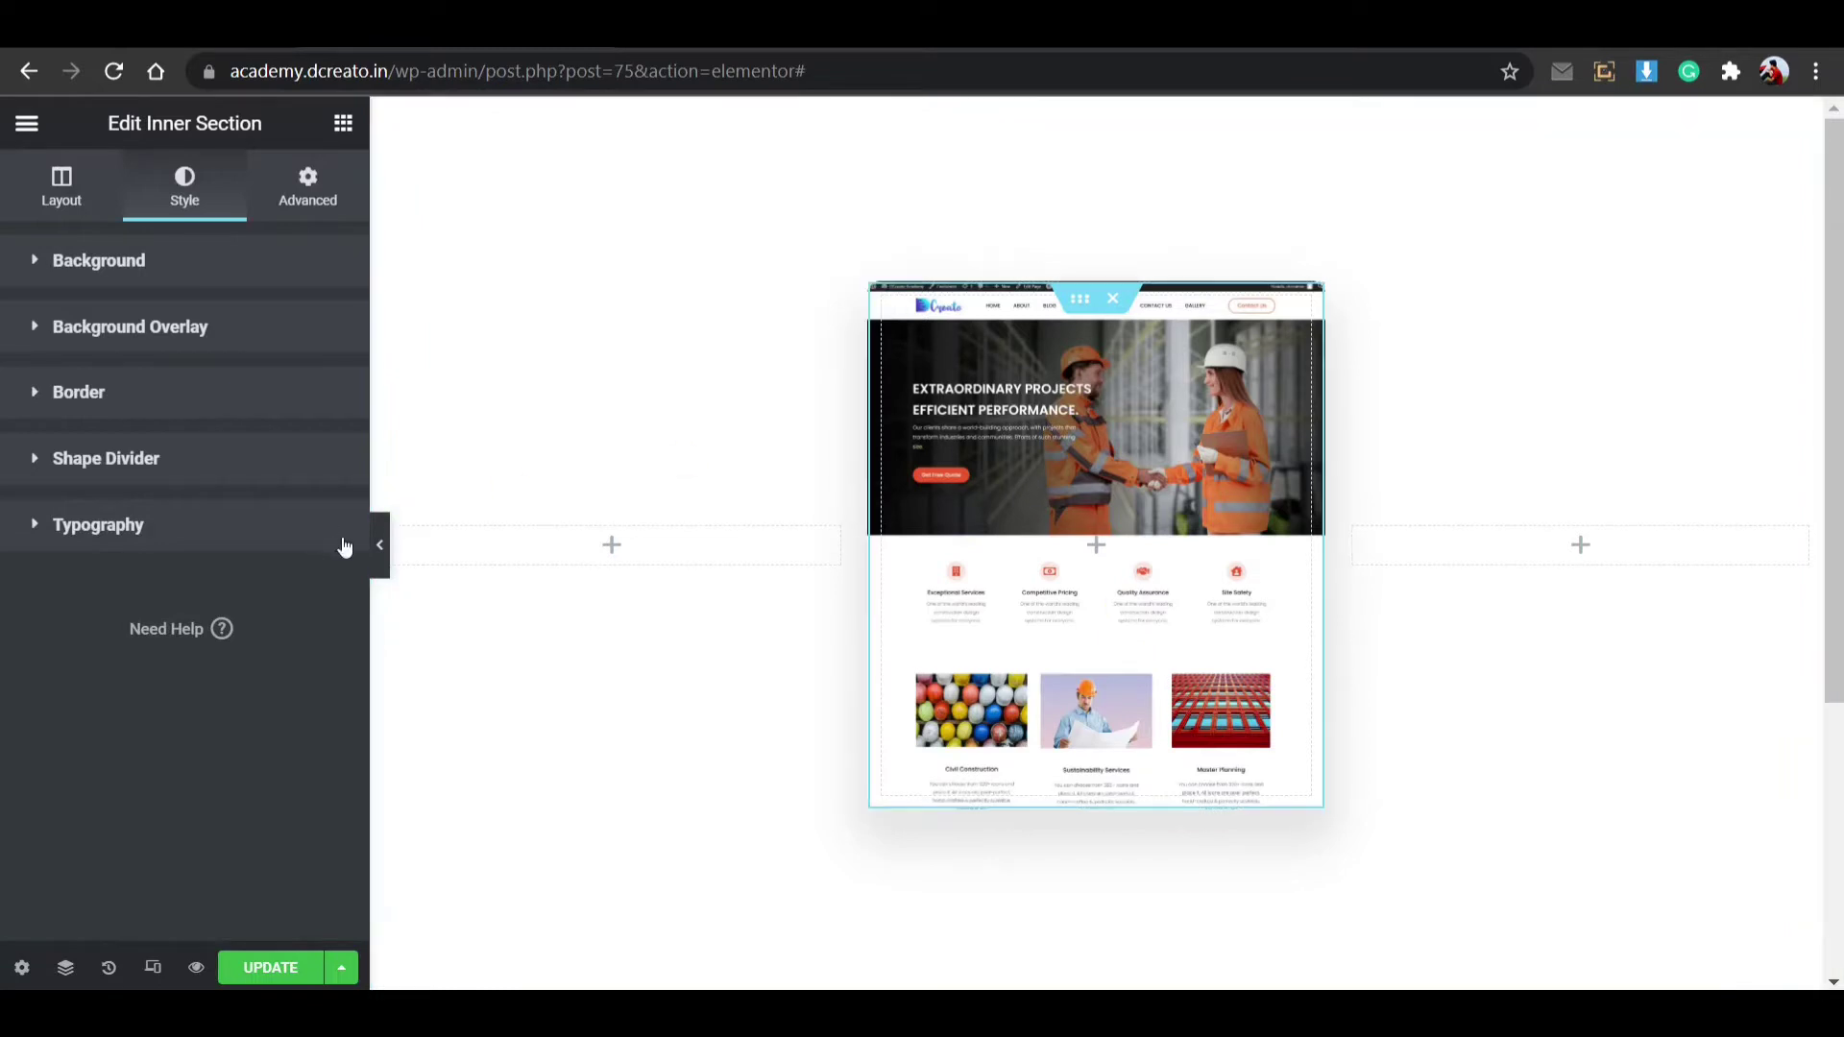
Step: Update the page and preview it, comparing the card with those on the finished portfolio page
click(286, 960)
click(672, 26)
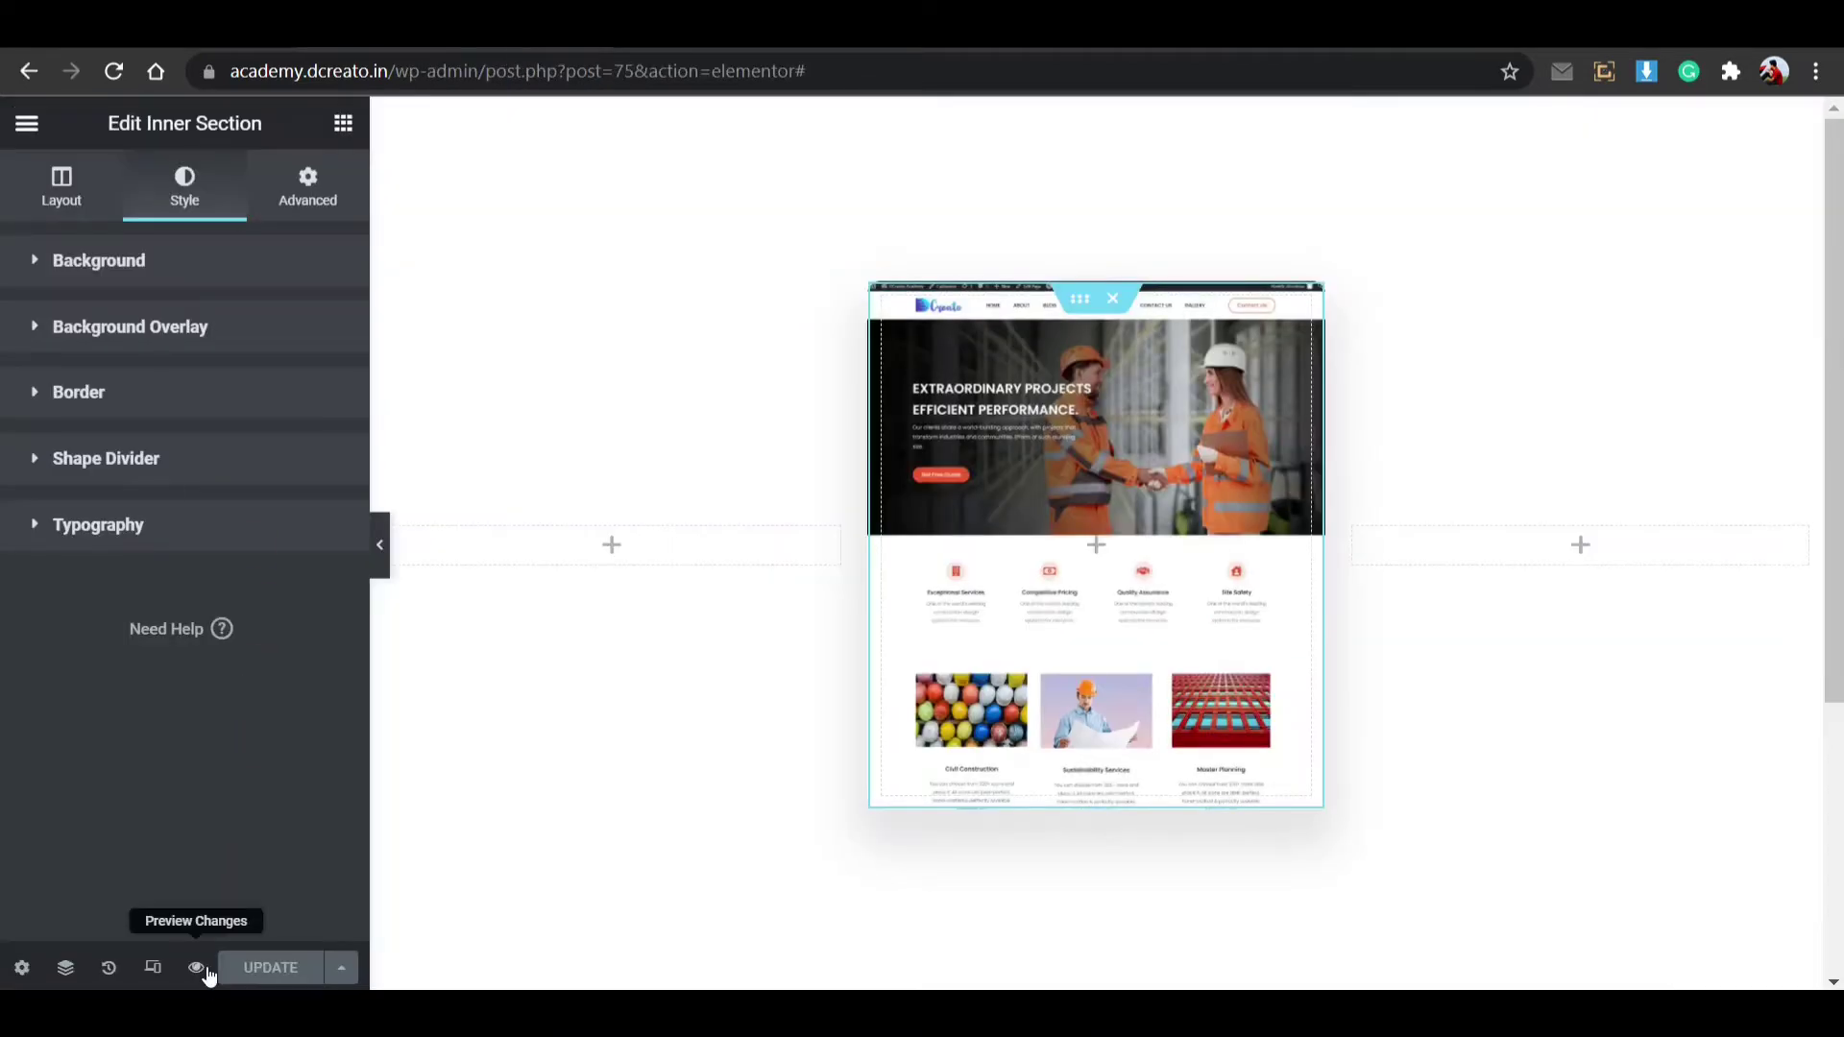
click(202, 966)
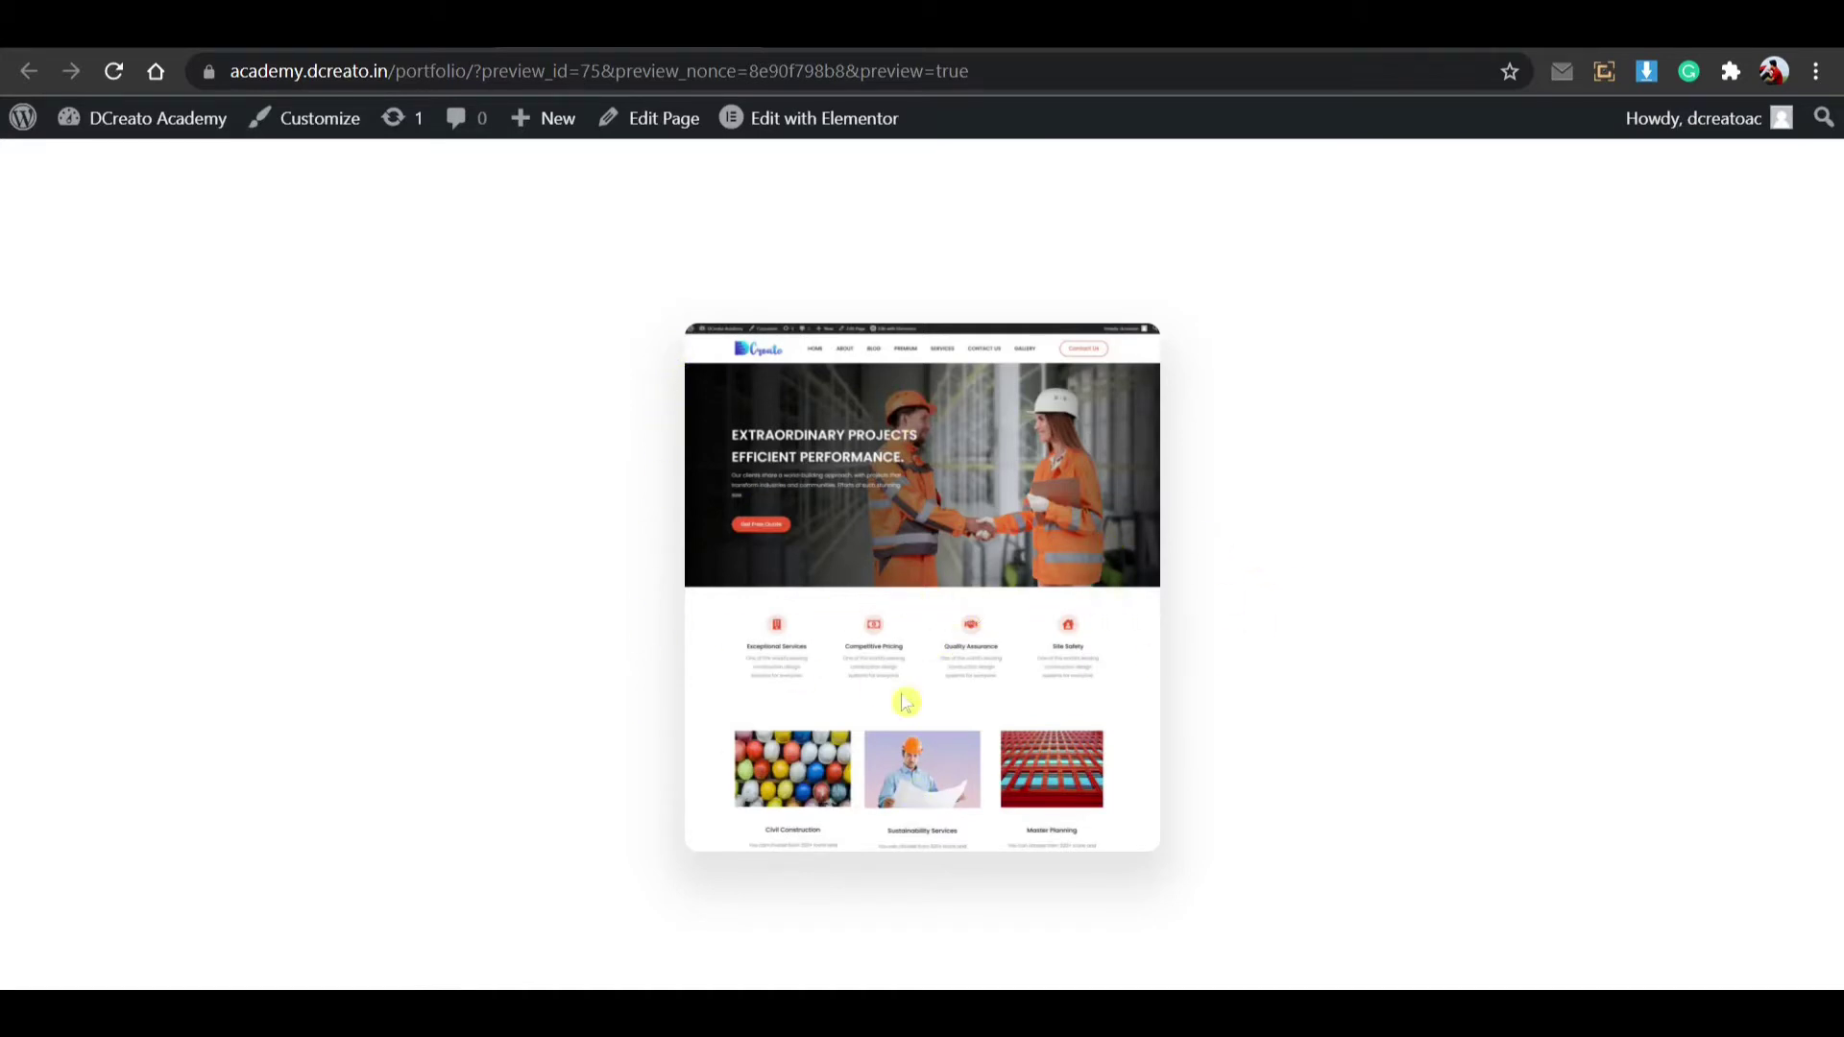
key(alt+Left)
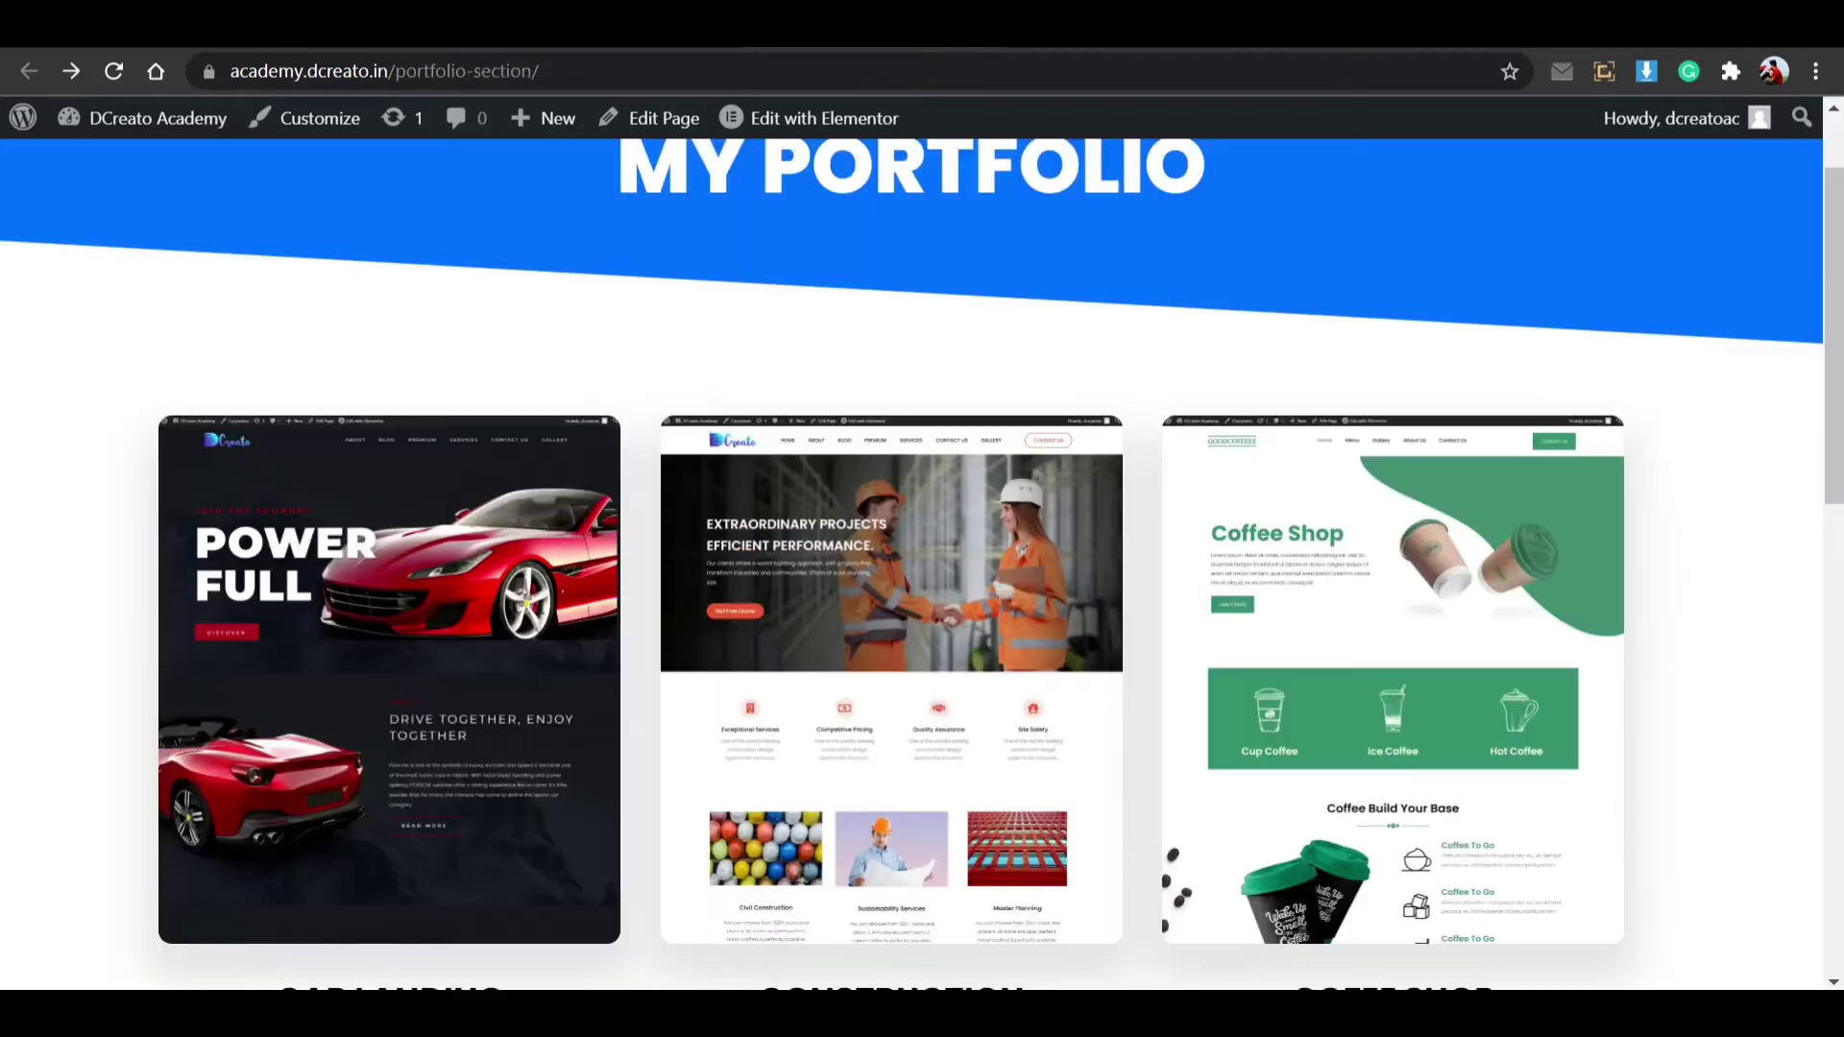
Step: Copy the whole custom CSS of the Coffee Shop inner section from the finished portfolio page's editor
key(ctrl+Tab)
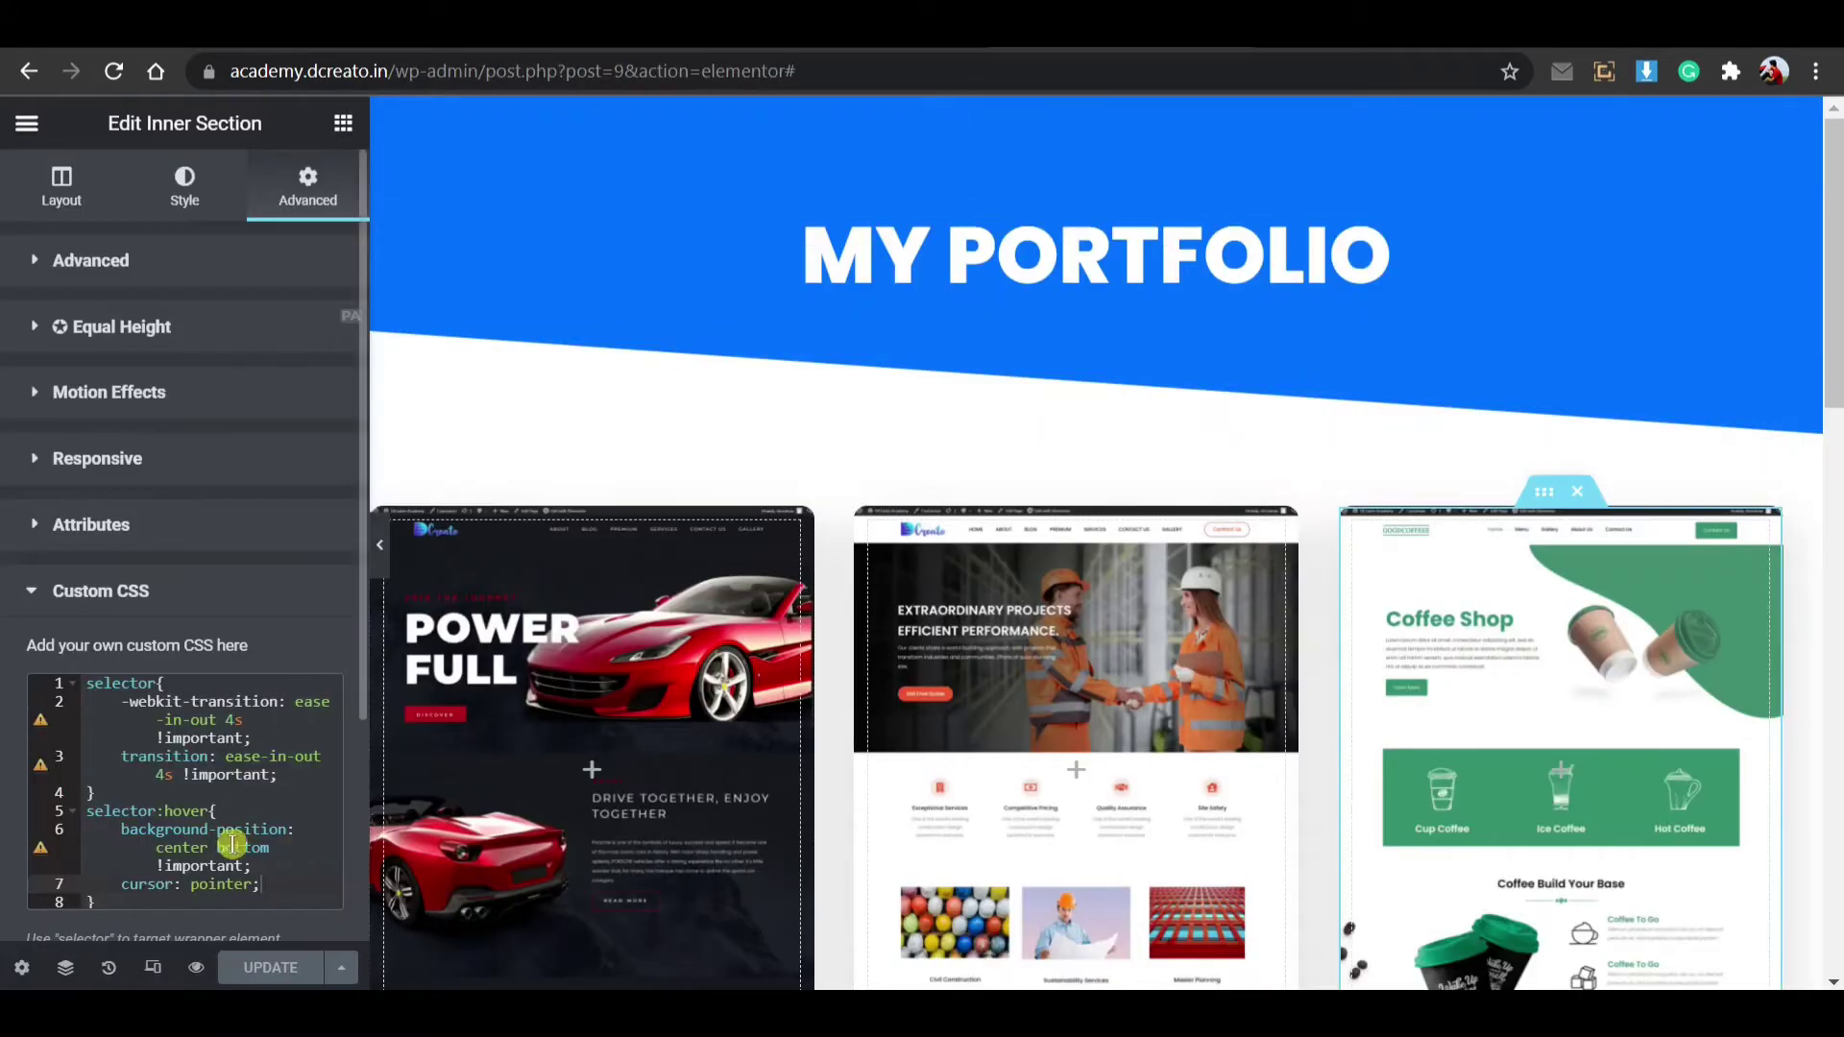
scroll(147, 896, down, 2)
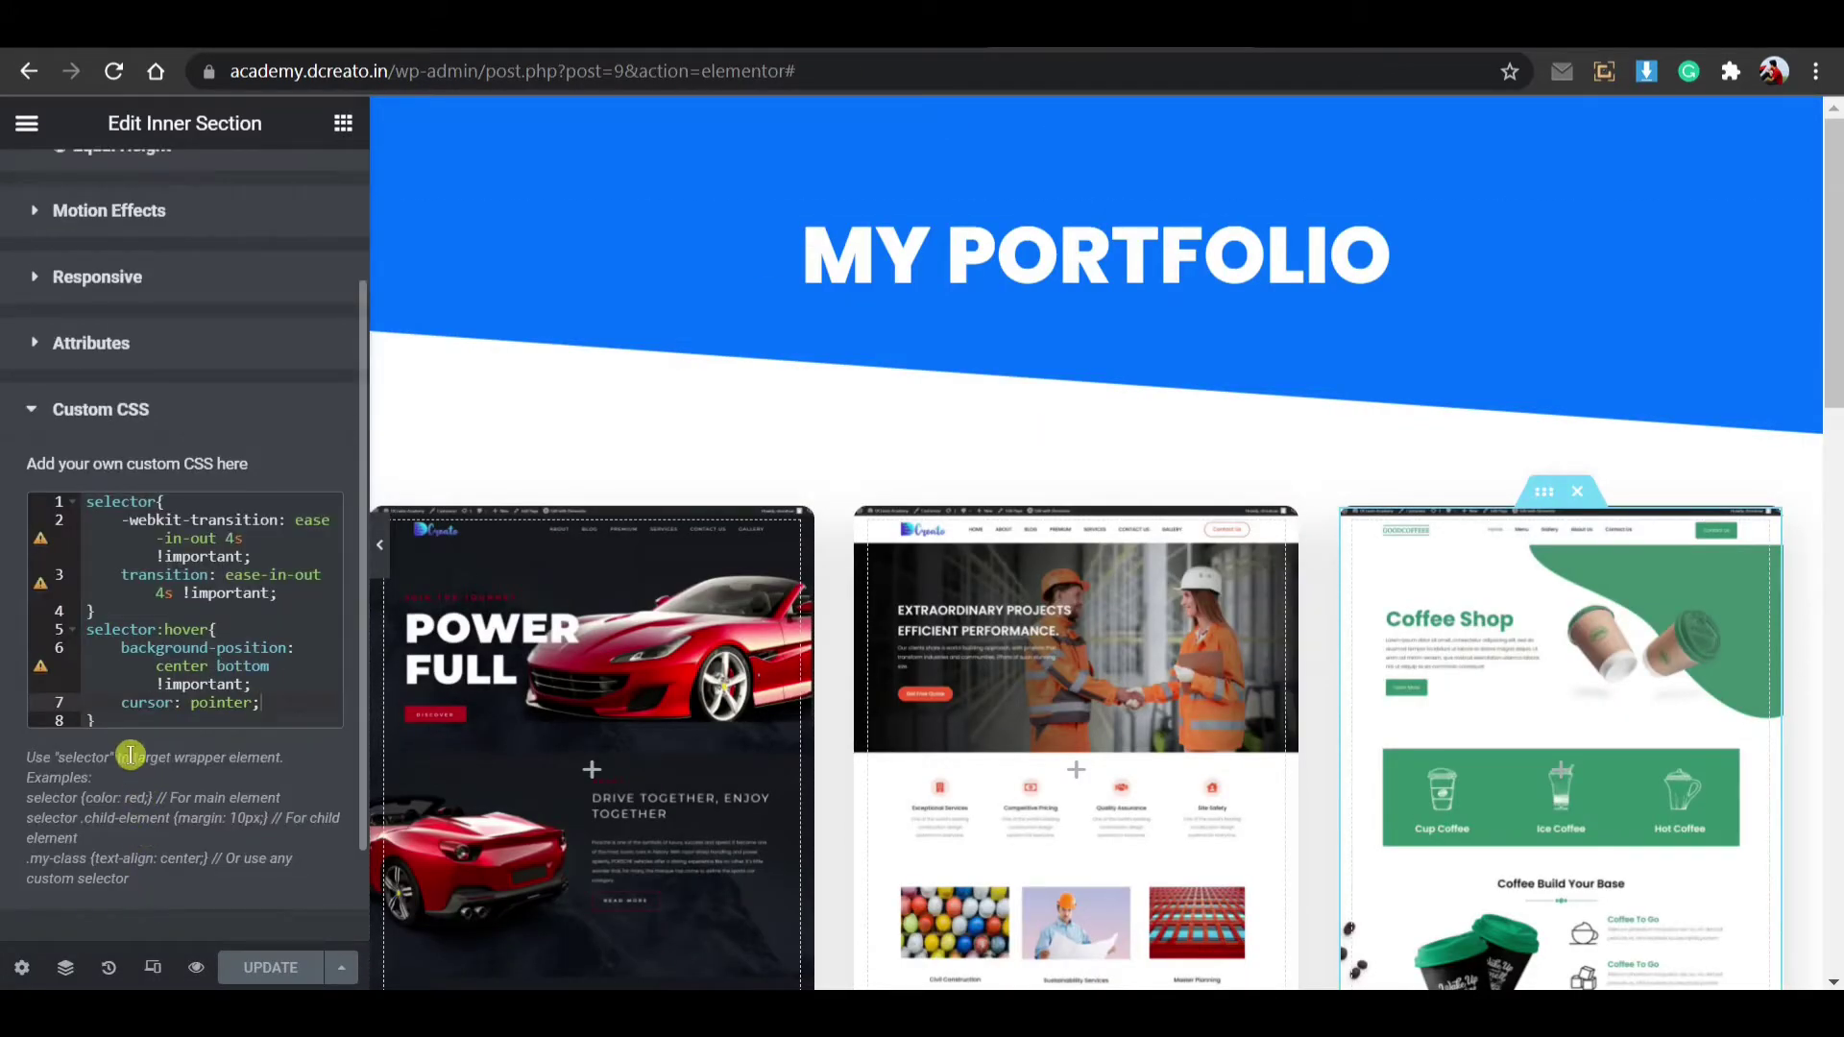
click(125, 720)
drag(125, 719, 52, 499)
key(ctrl+c)
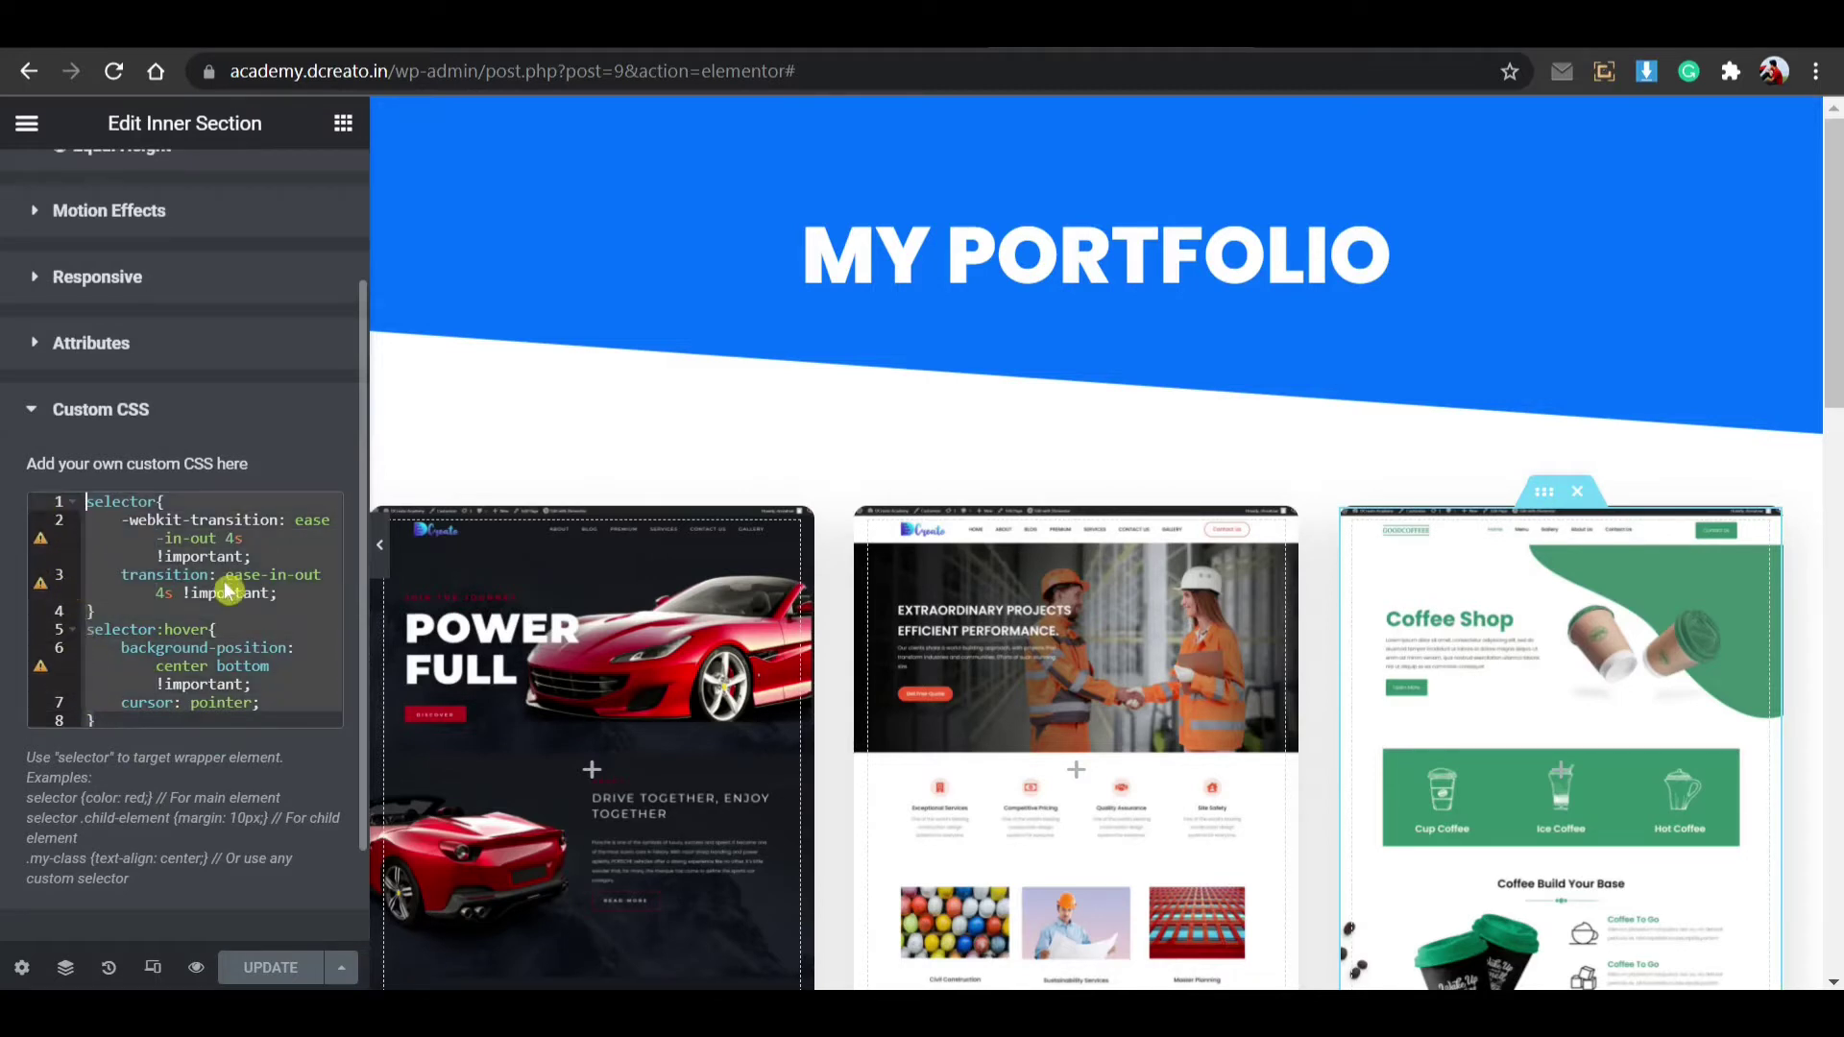
click(263, 704)
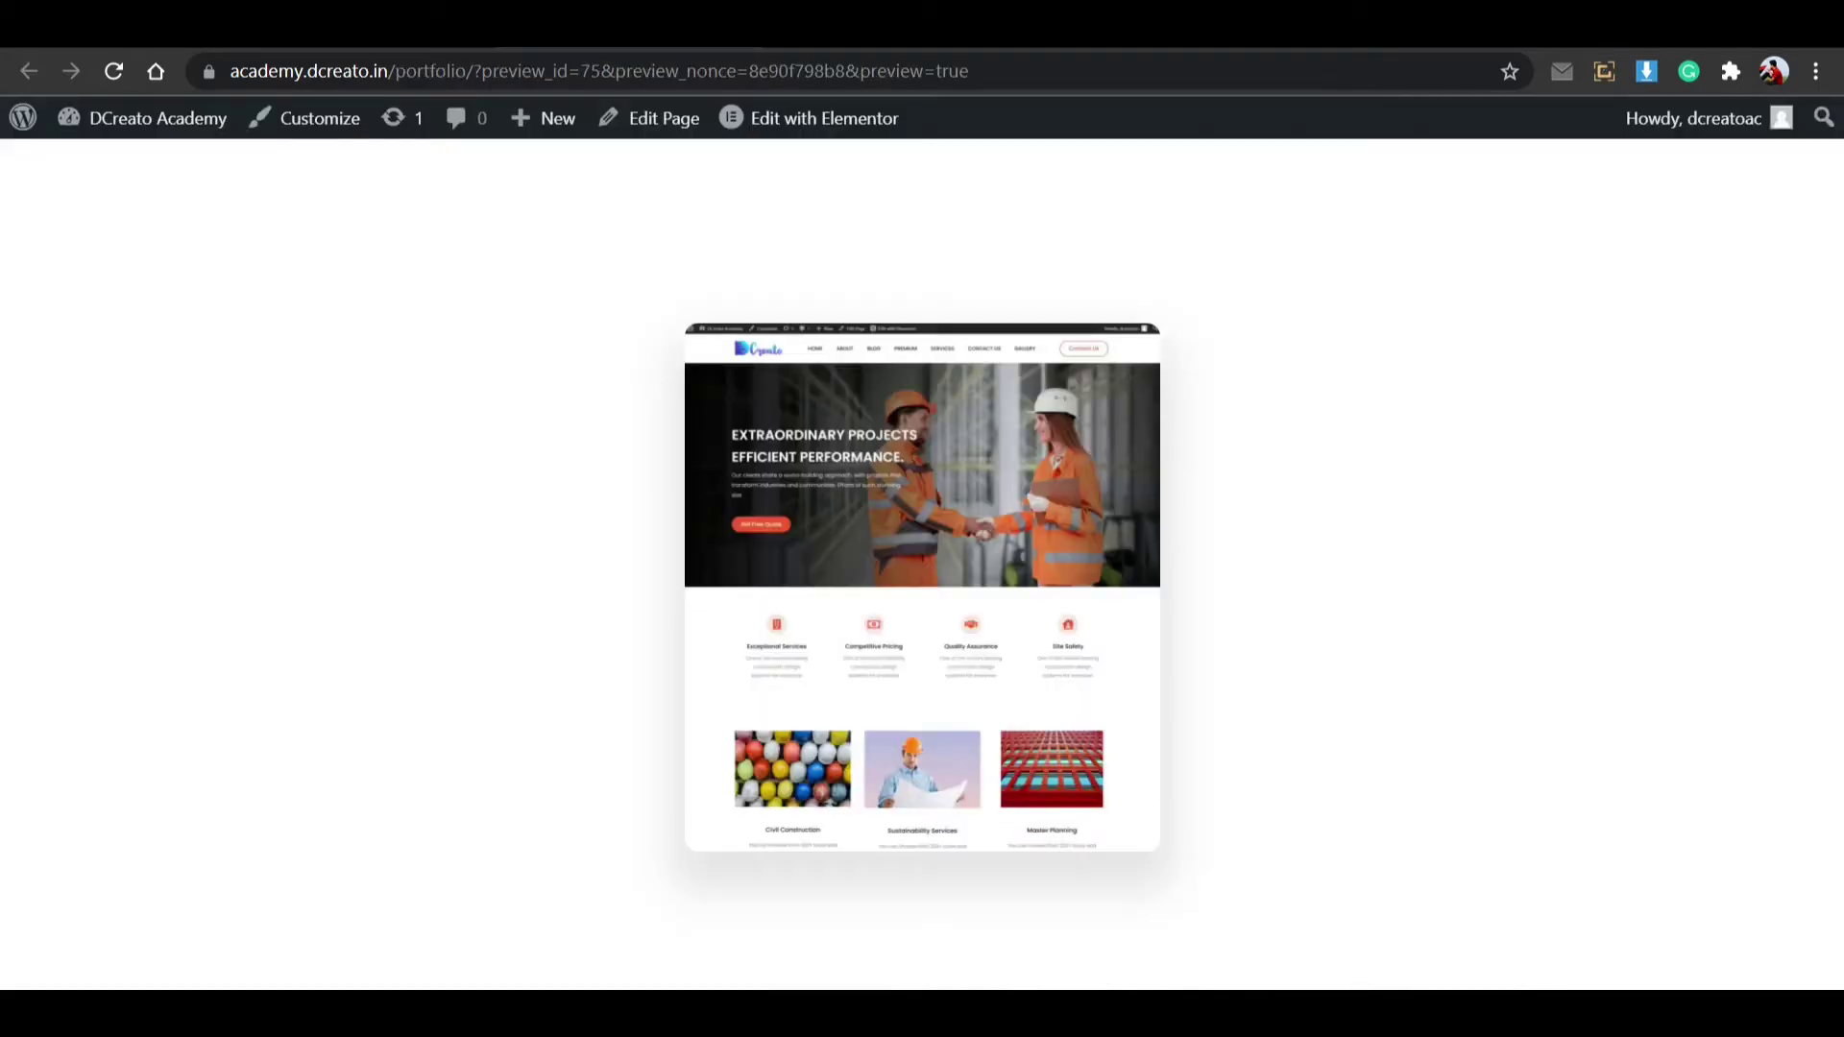
Step: Paste the copied selector and selector:hover rules into the custom CSS of the new page's construction inner section
click(317, 24)
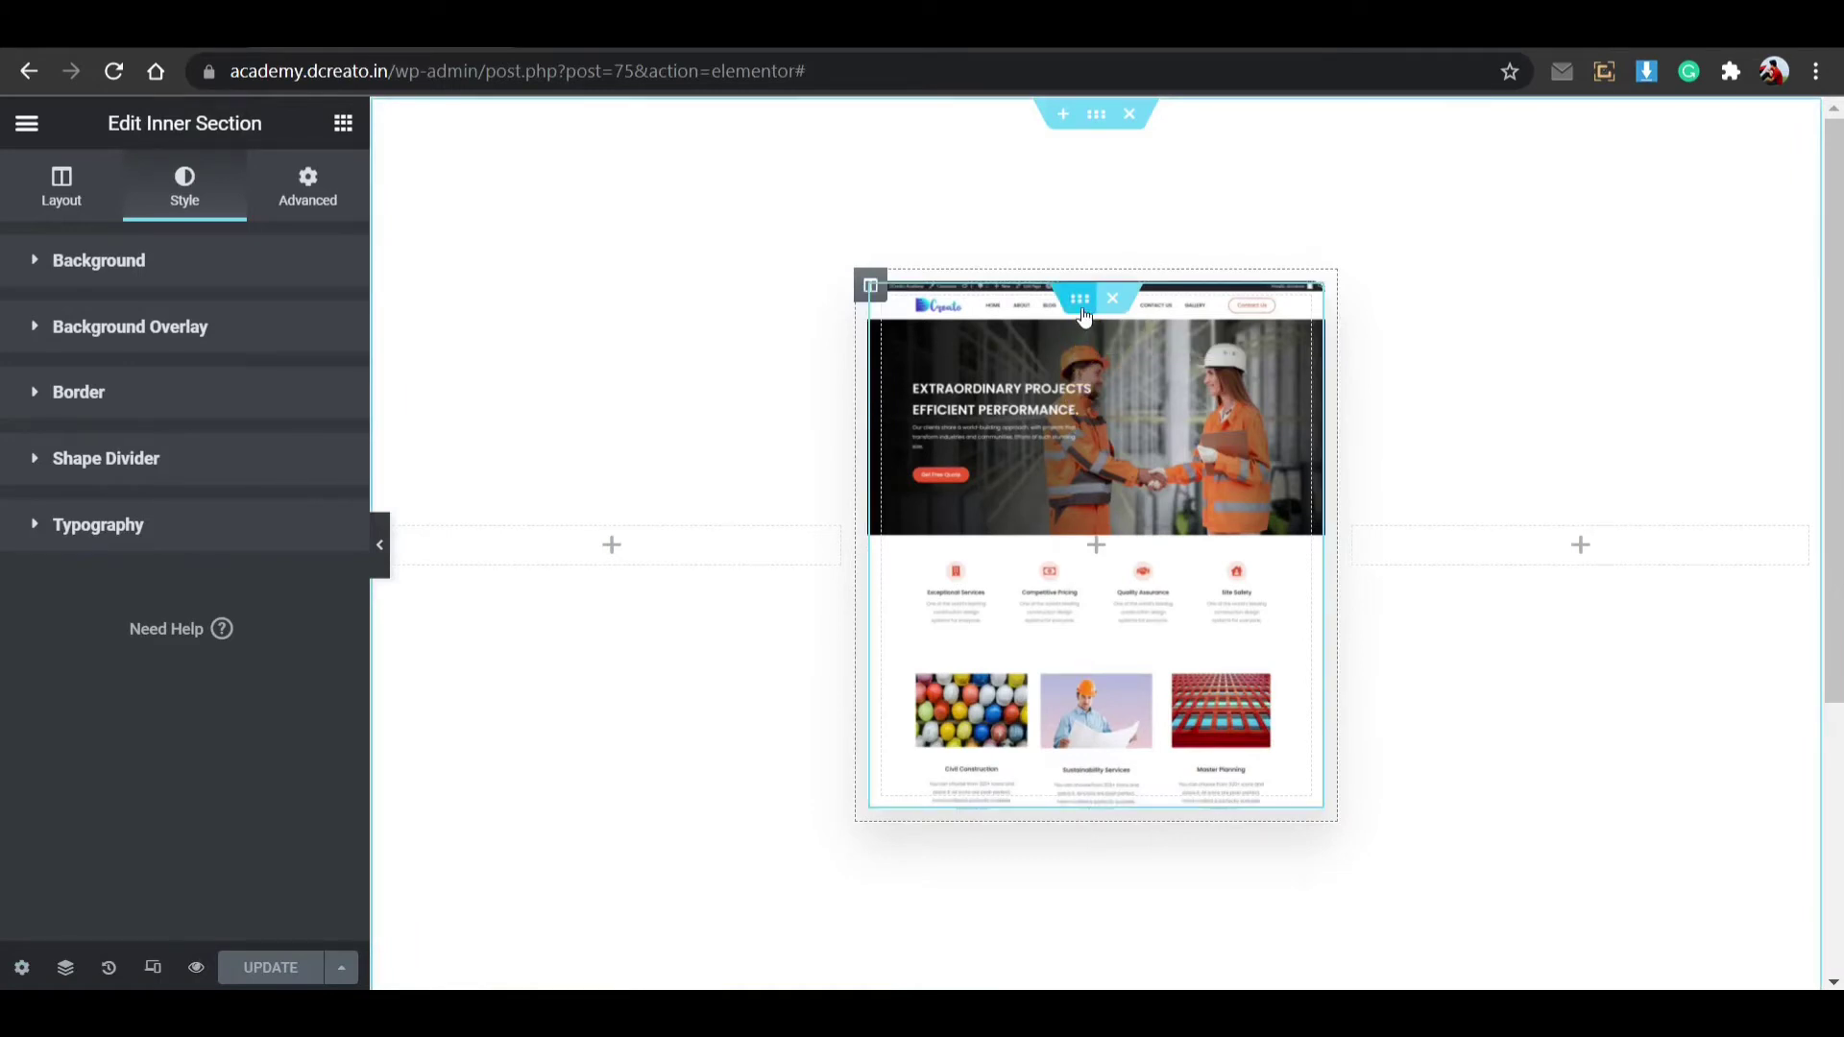
click(312, 196)
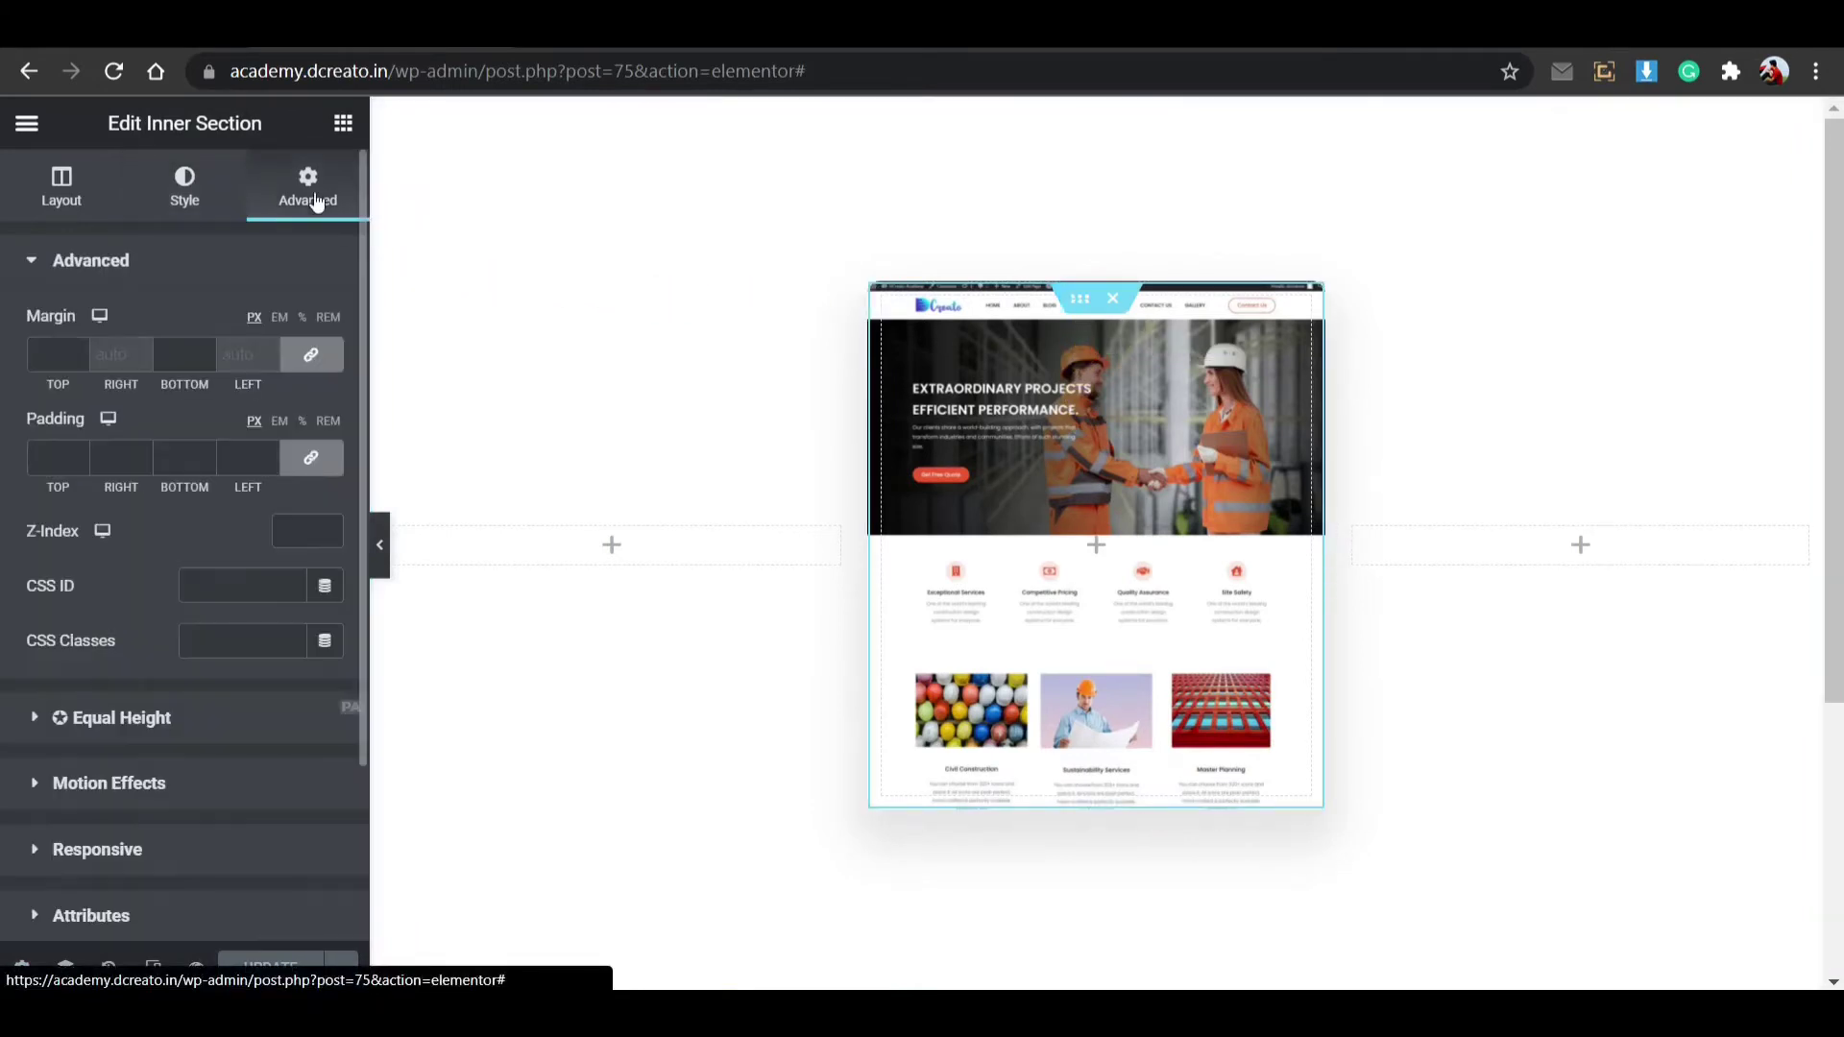
scroll(218, 720, down, 3)
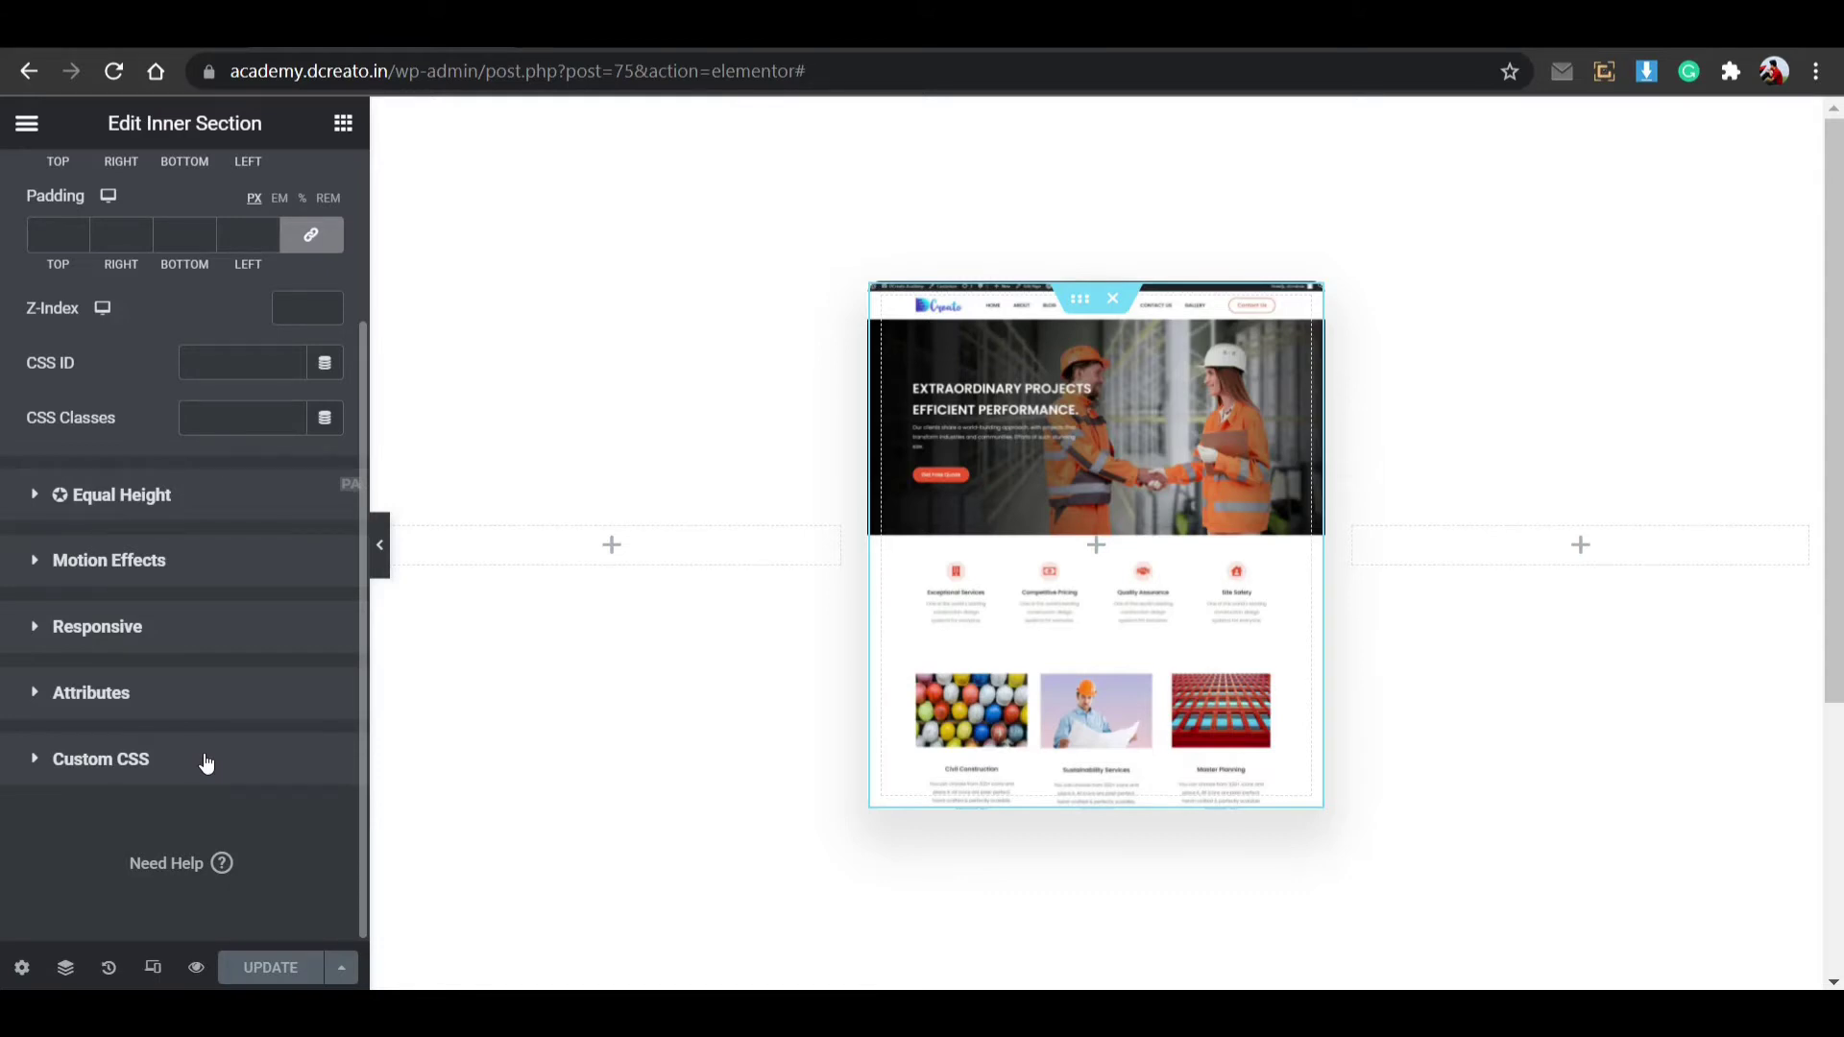
click(205, 761)
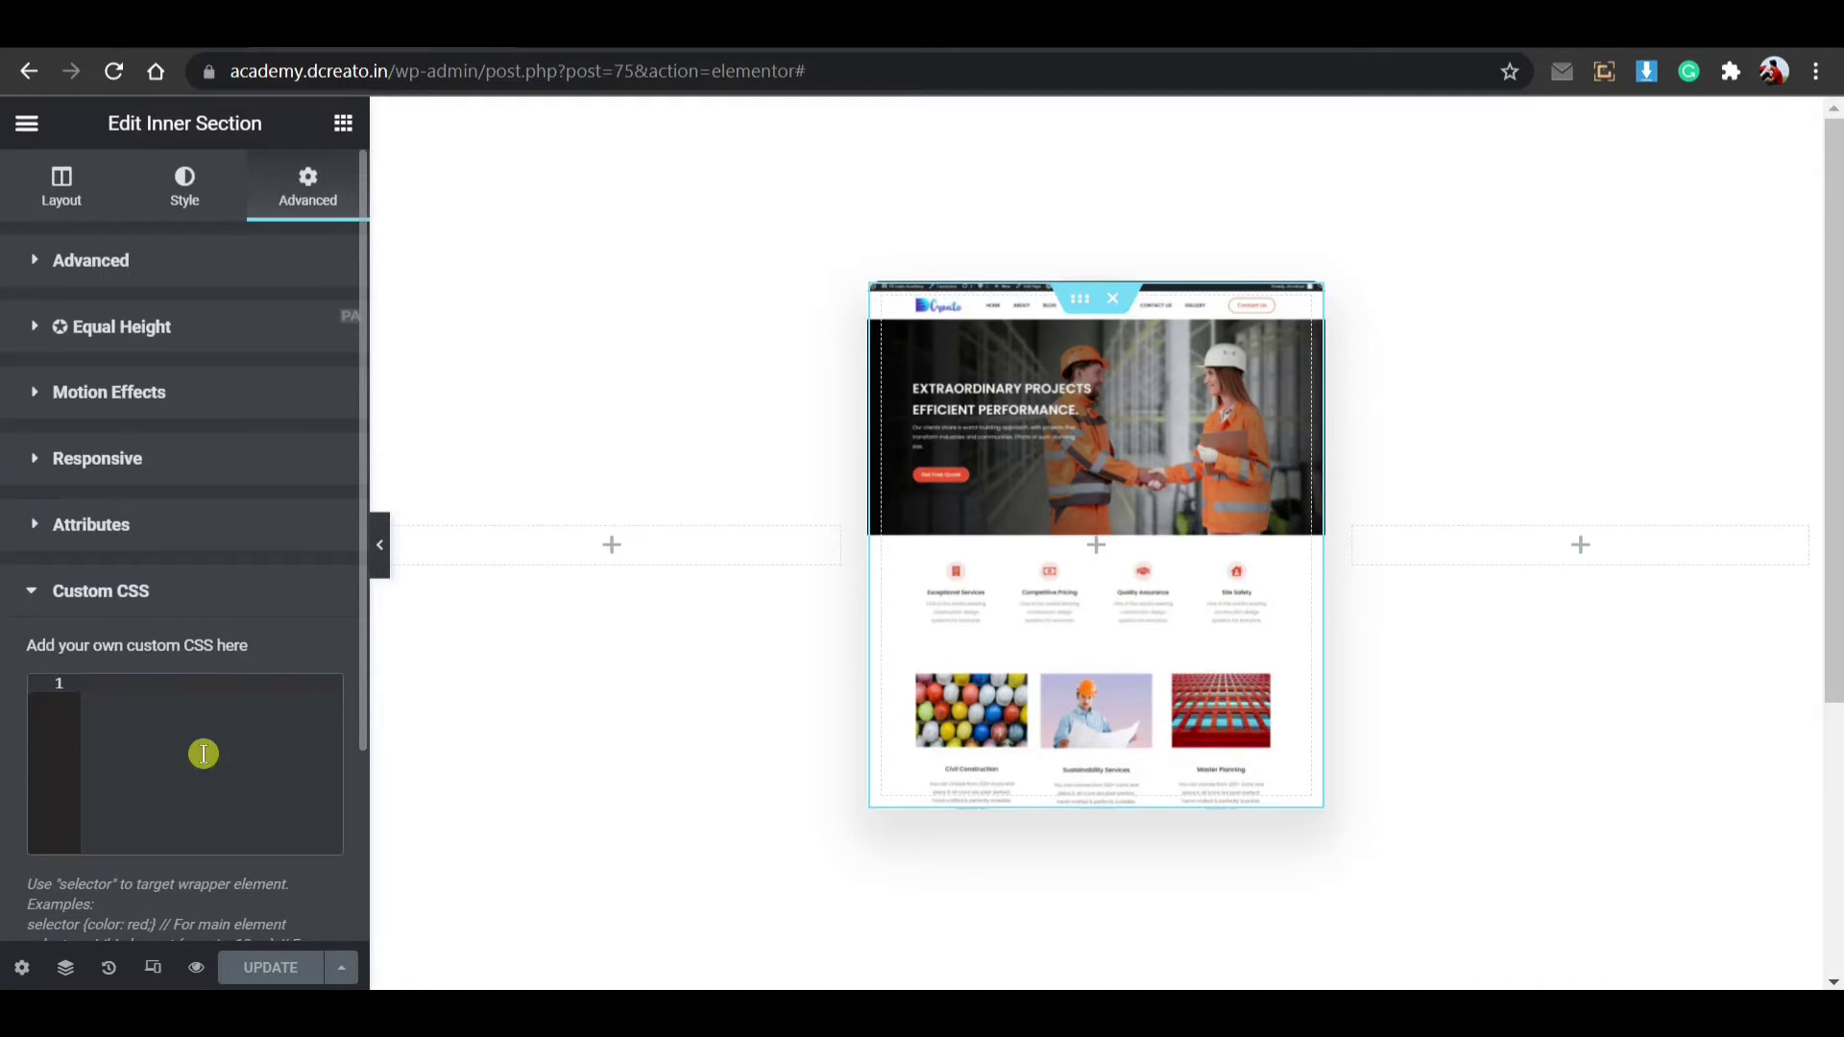
scroll(204, 754, down, 2)
key(ctrl+v)
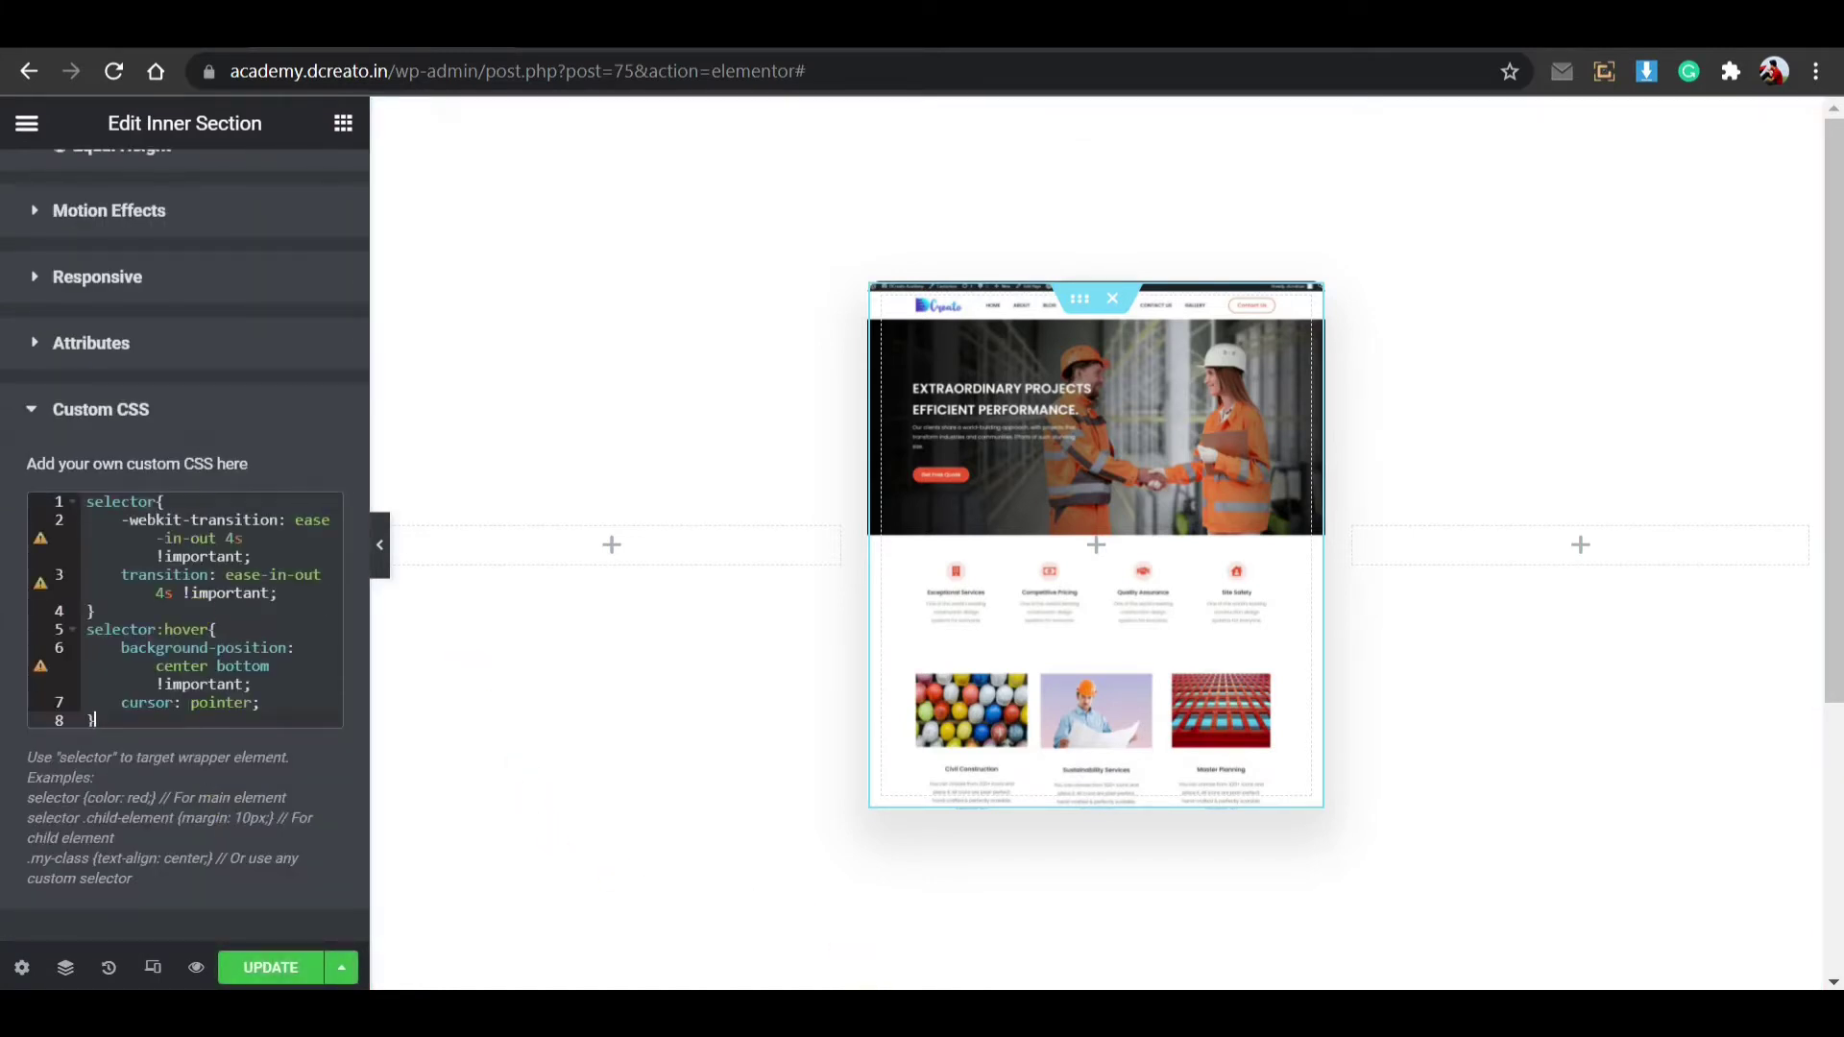
Step: Review the transition and hover CSS in the Notepad window and check its effect on the construction card
key(alt+Tab)
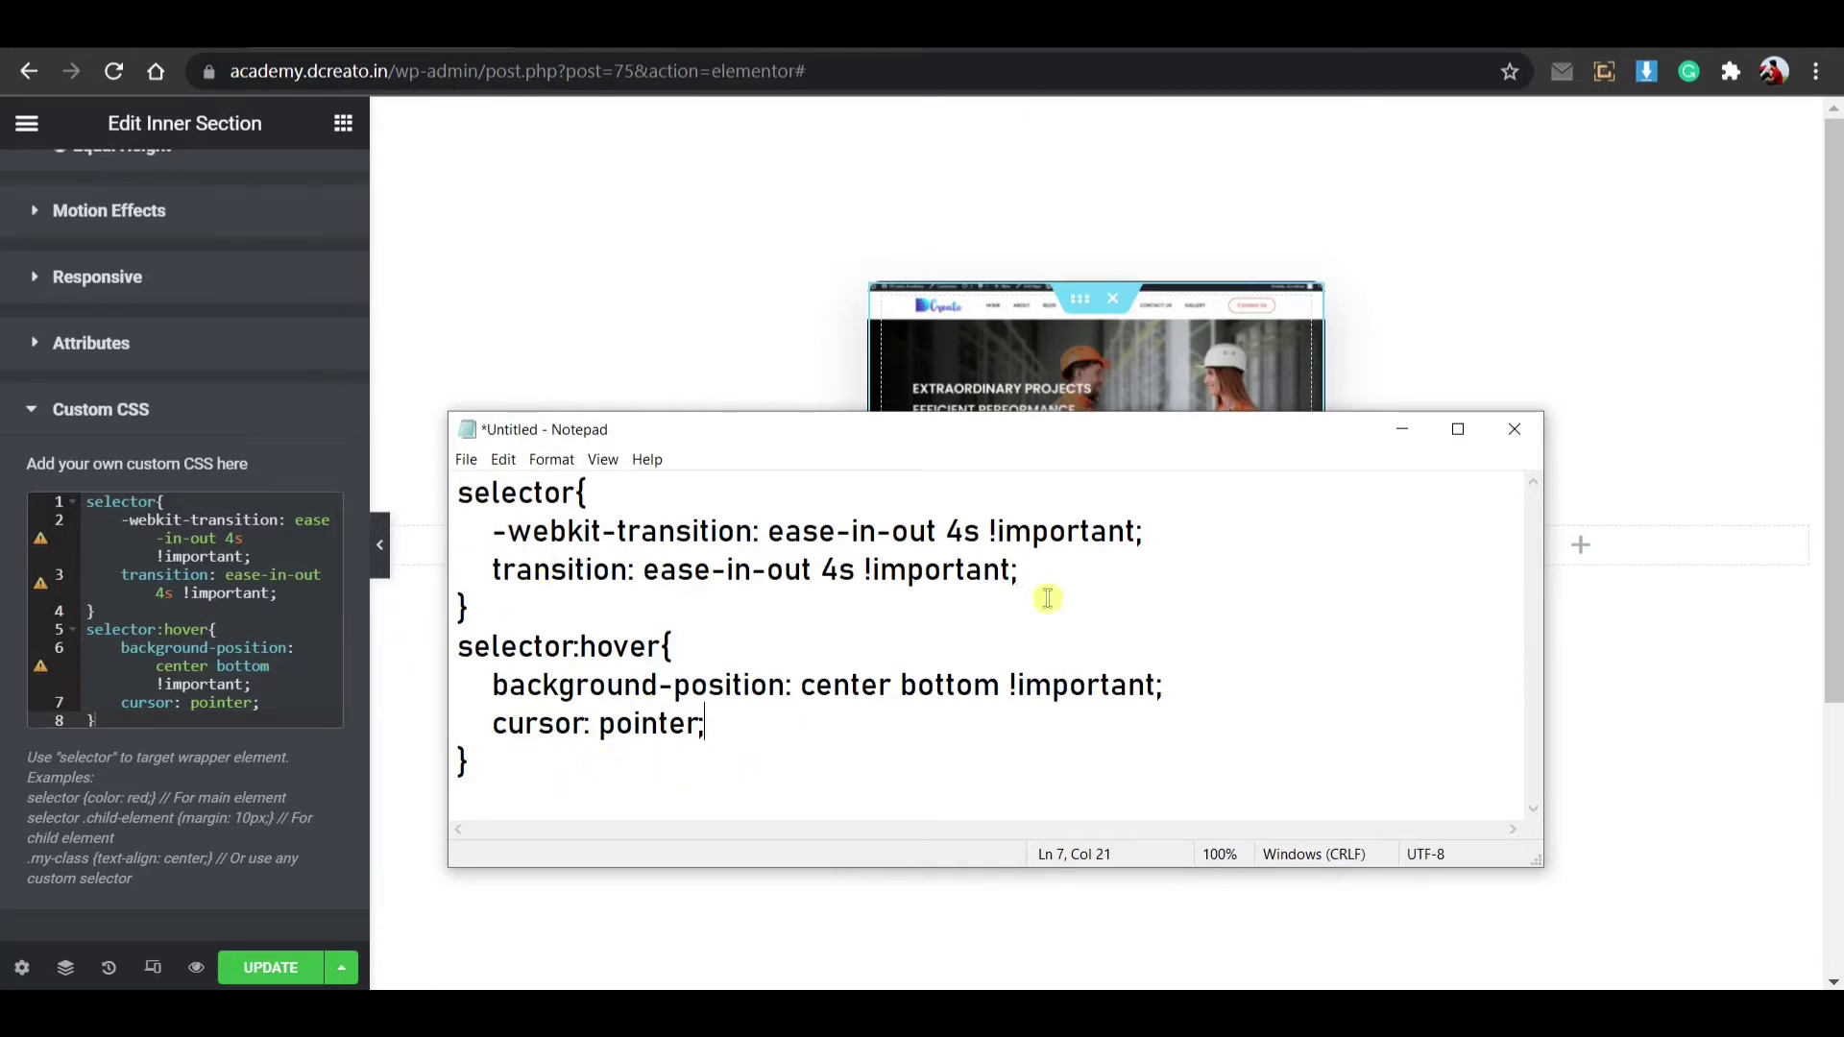
drag(1139, 451, 1123, 363)
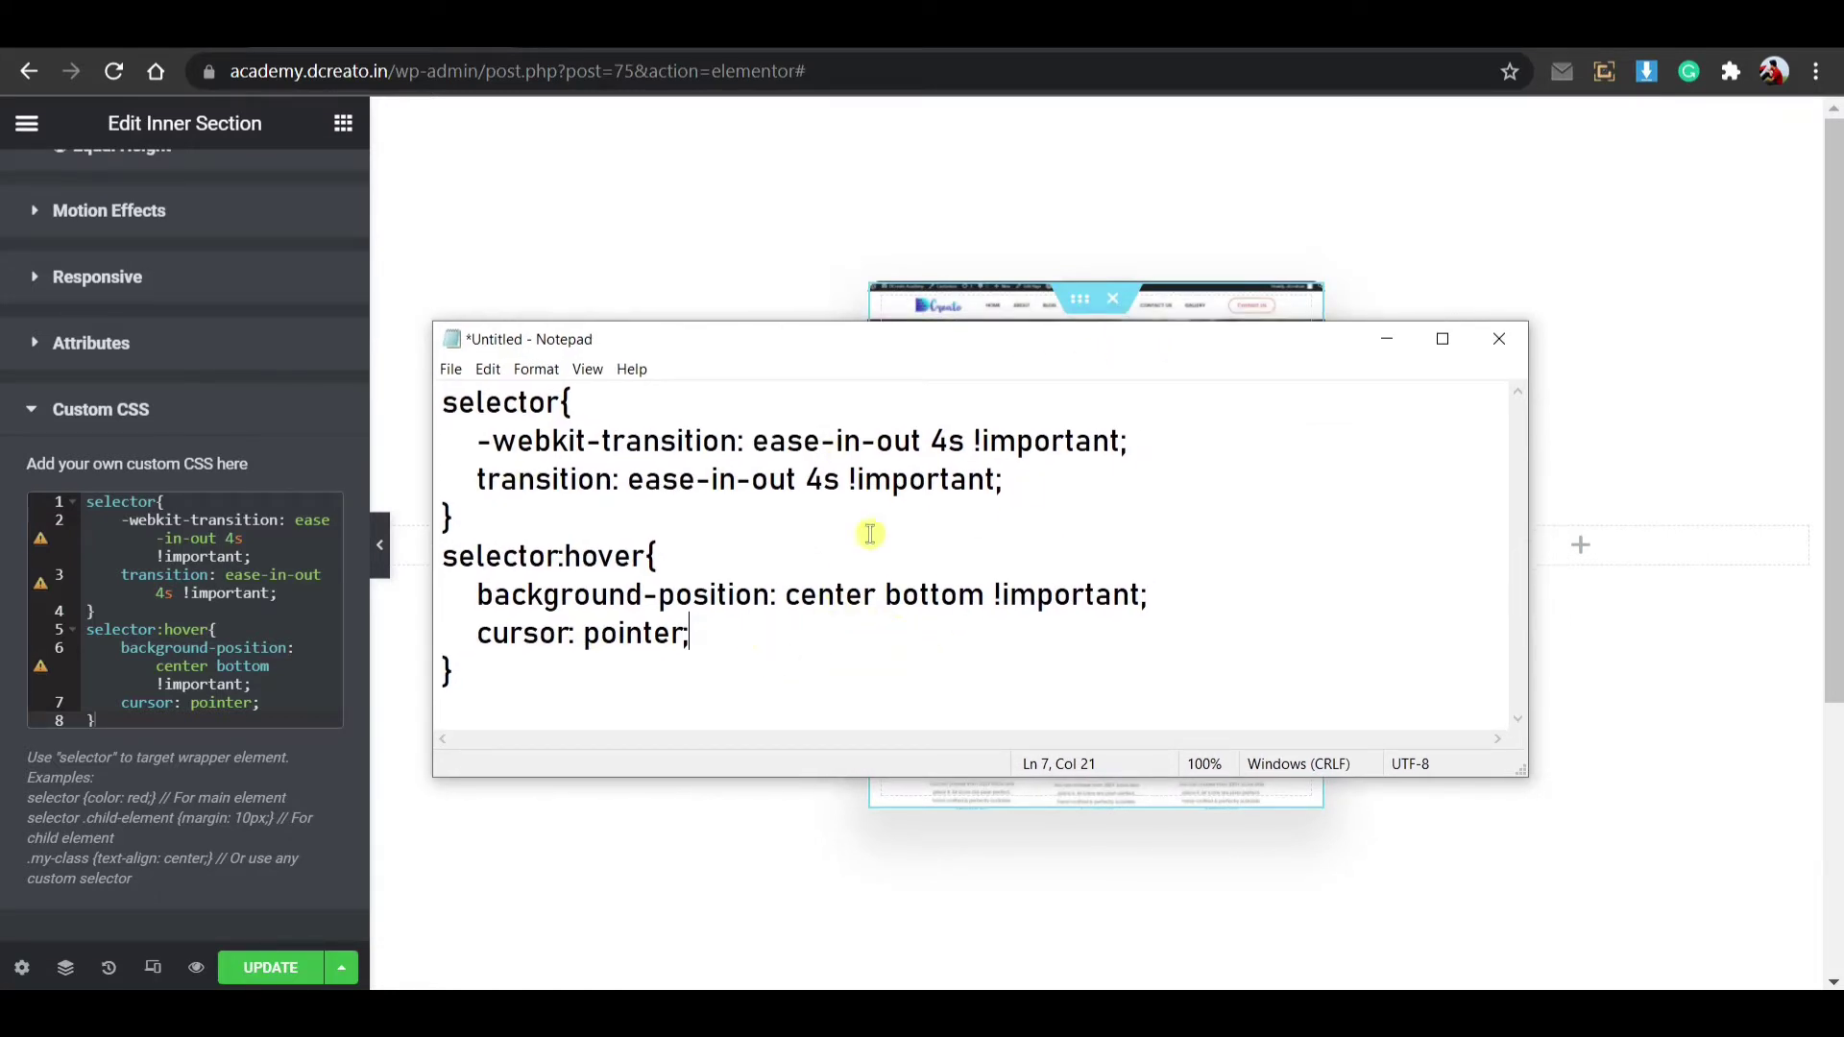
click(1385, 339)
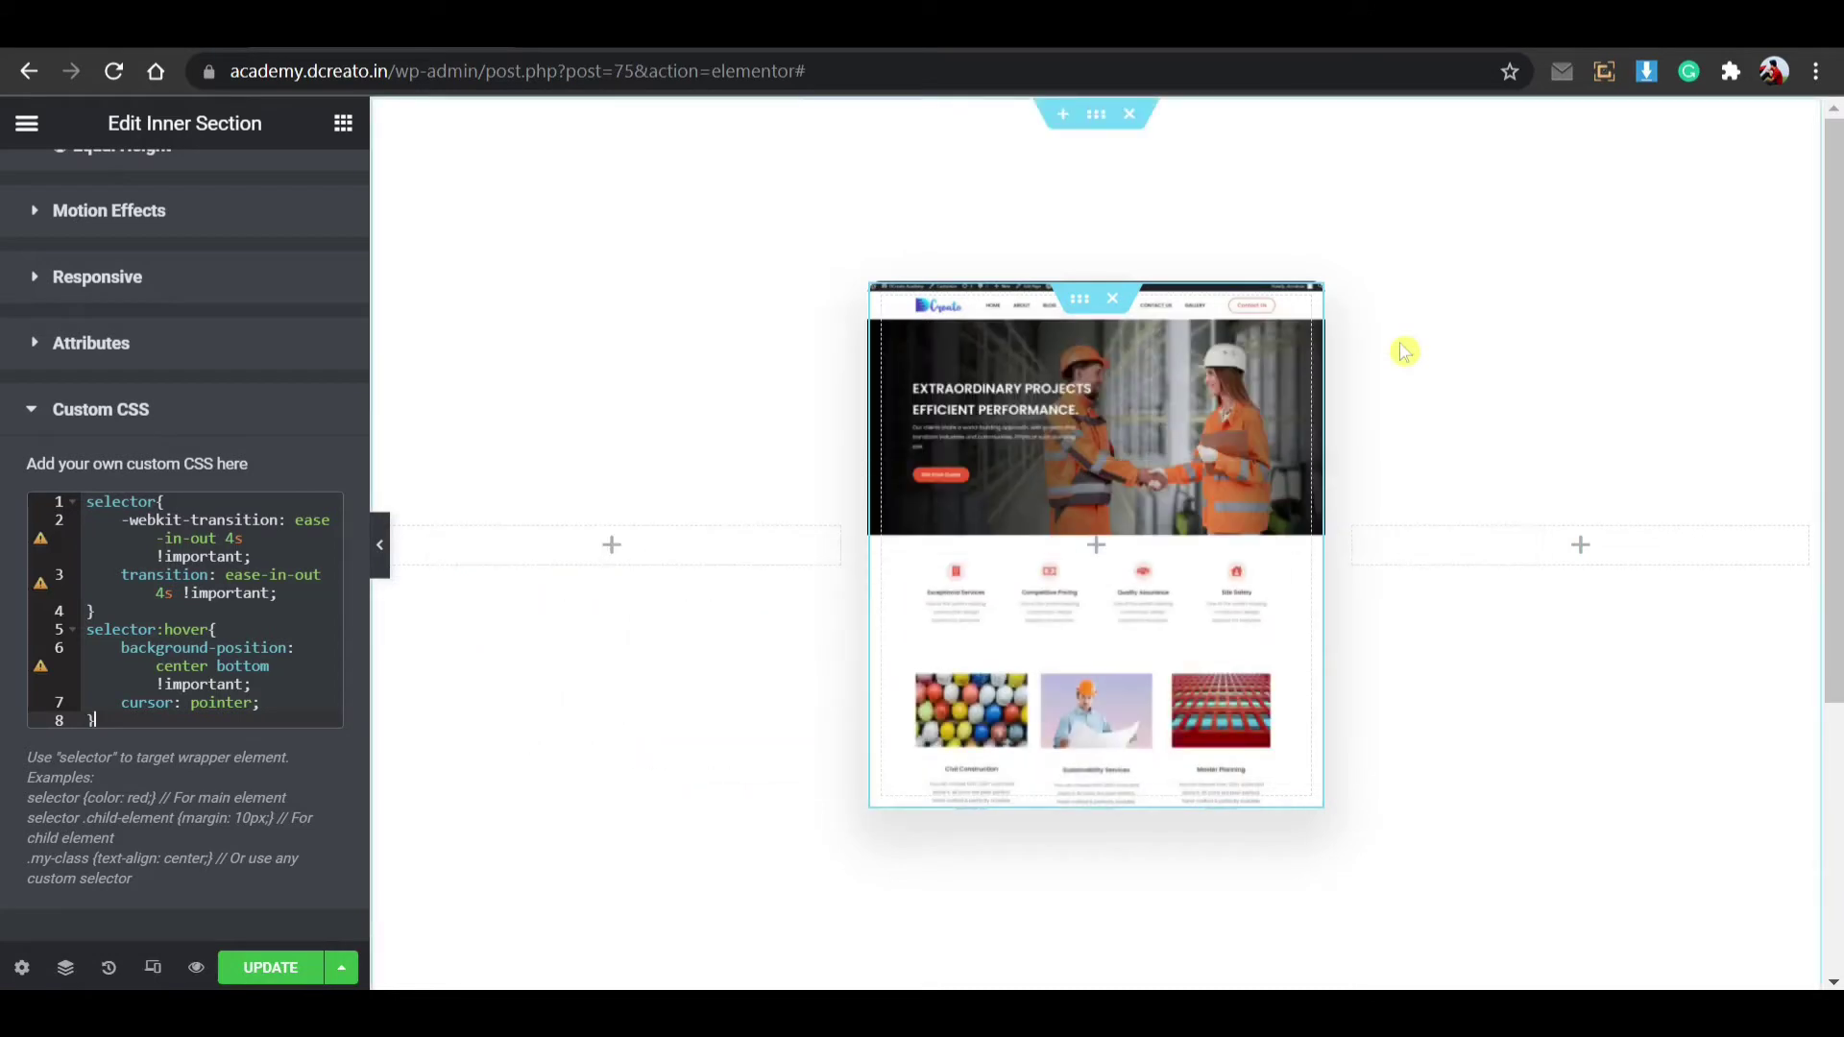
mouse_move(1201, 455)
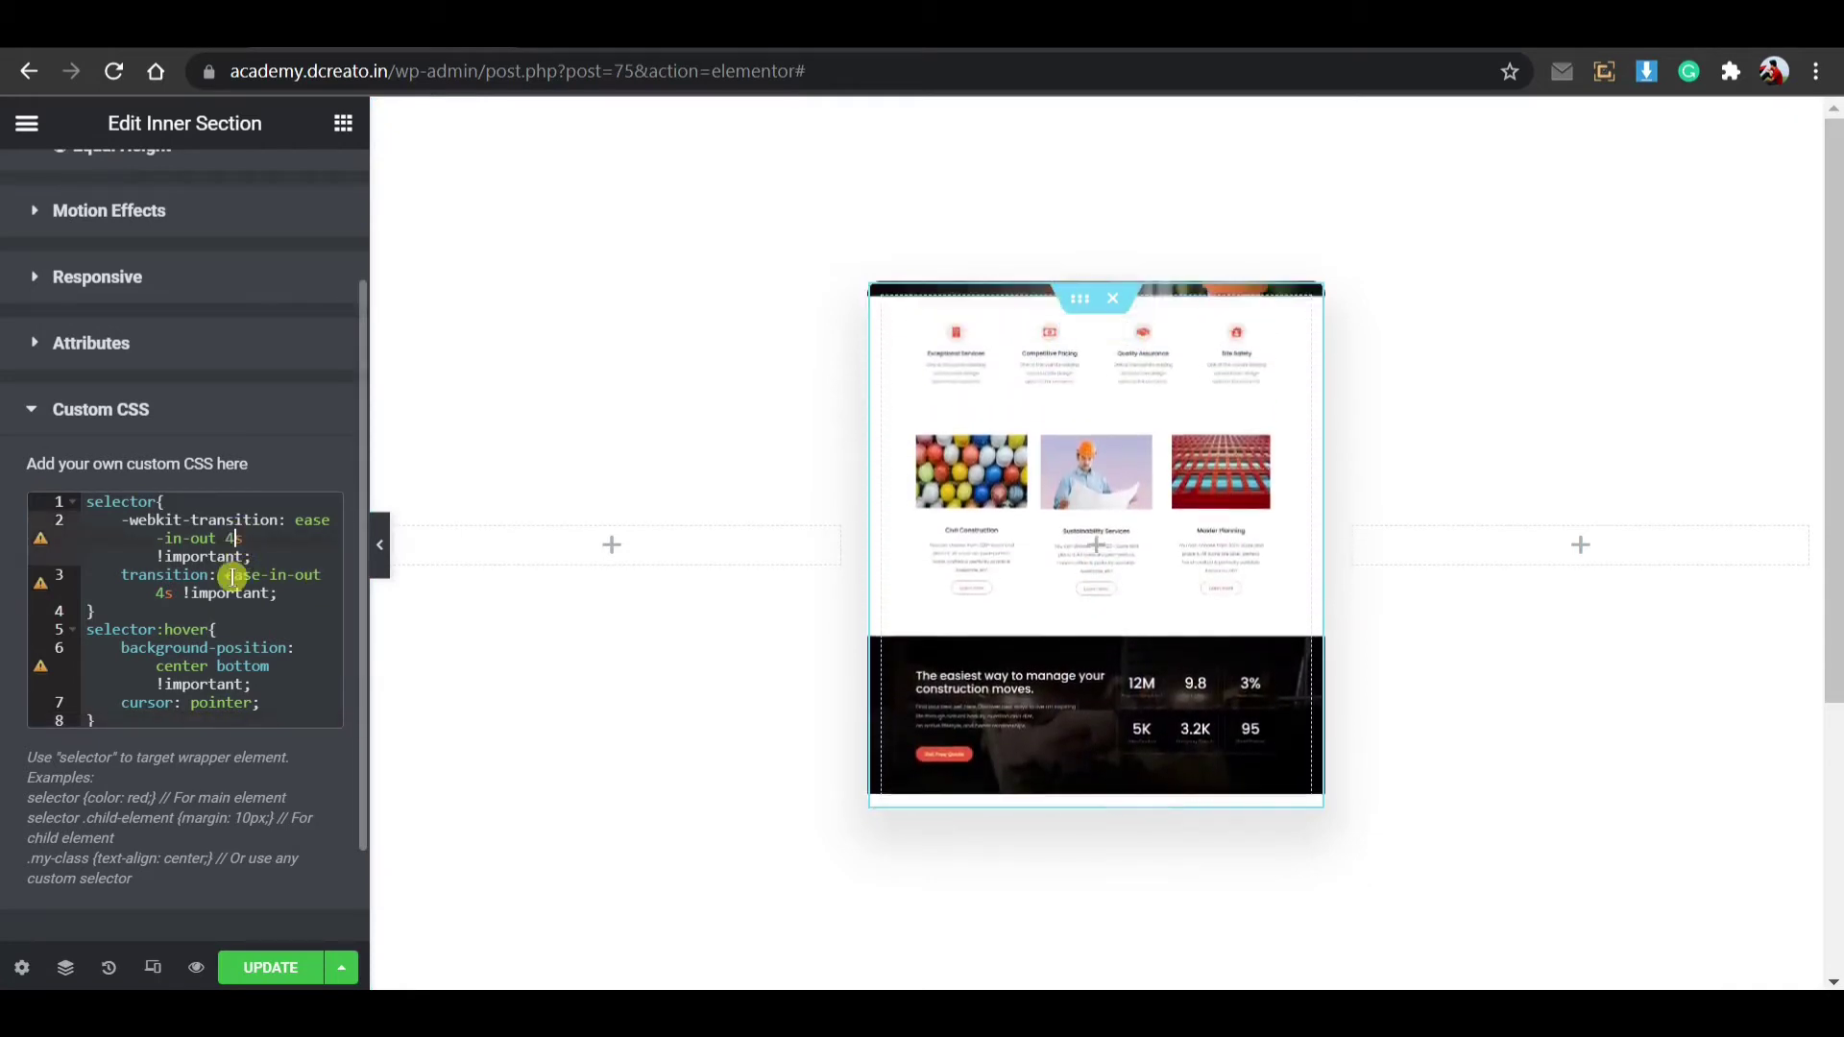
Step: Try a 10s duration in both the -webkit-transition and transition rules of the construction card's custom CSS
text(0)
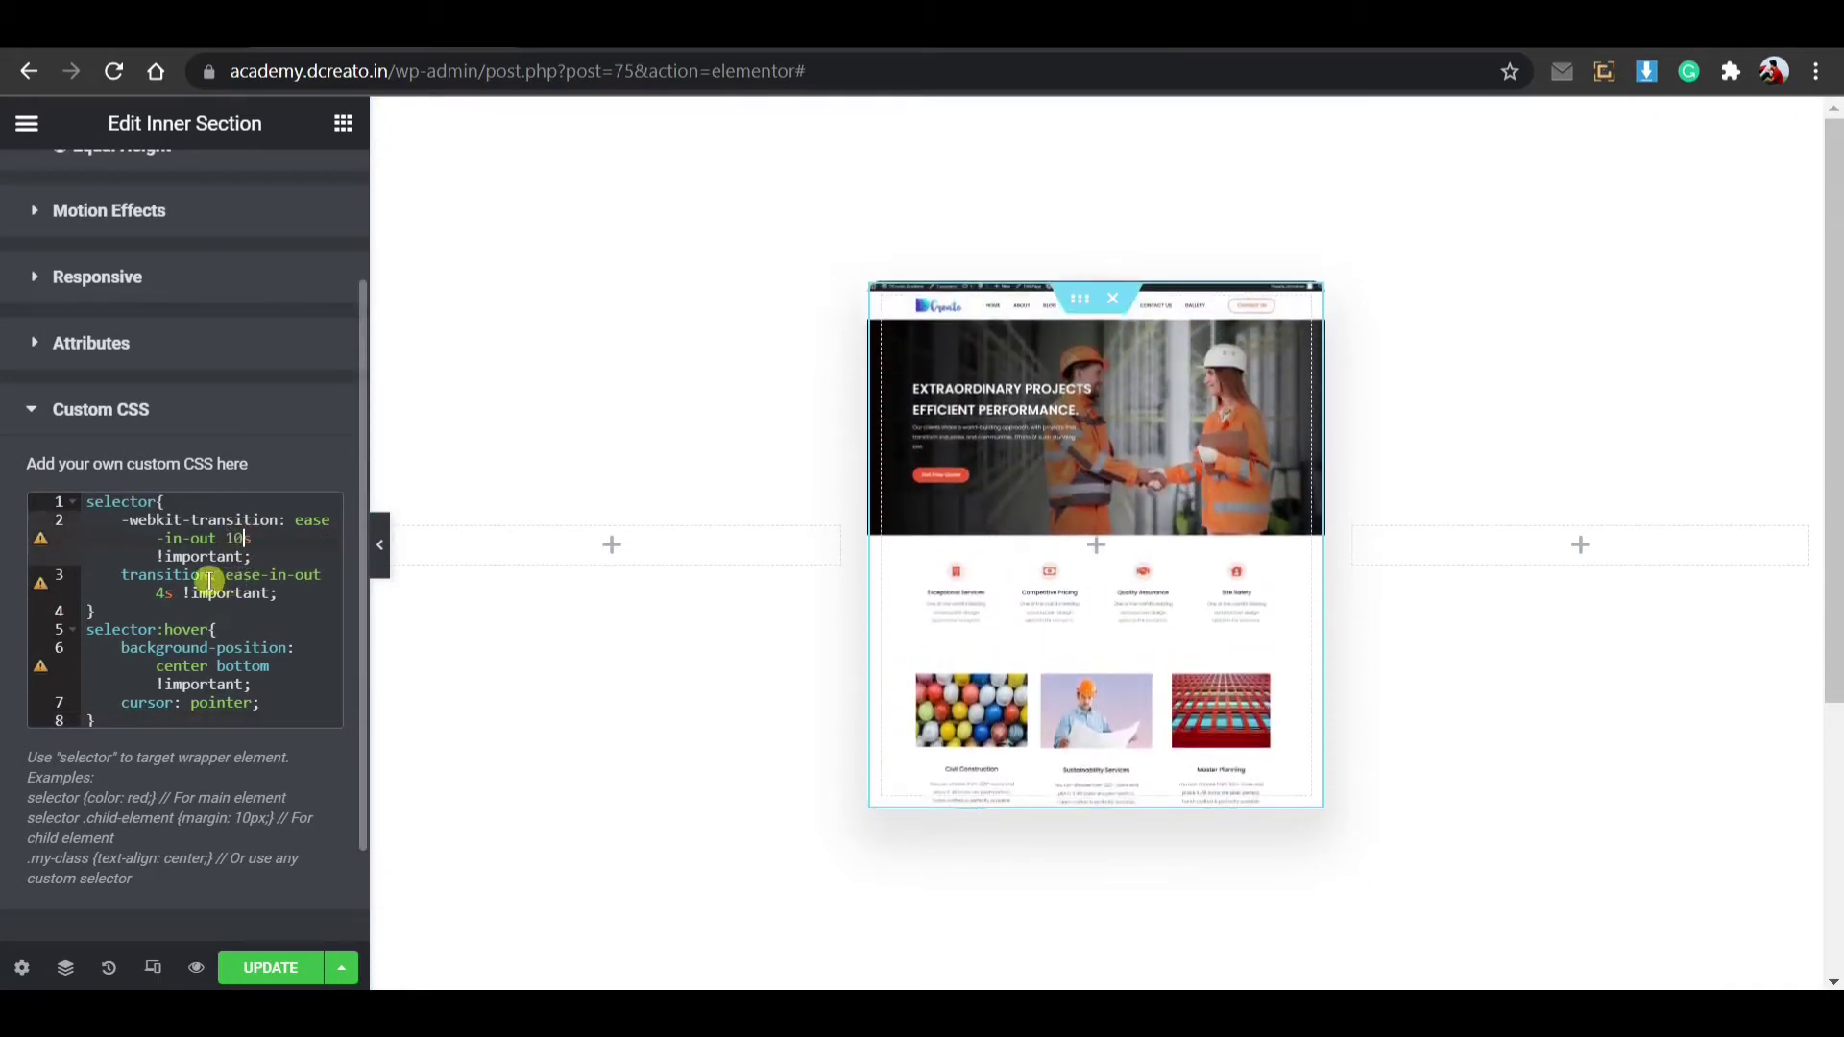
click(166, 593)
text(10)
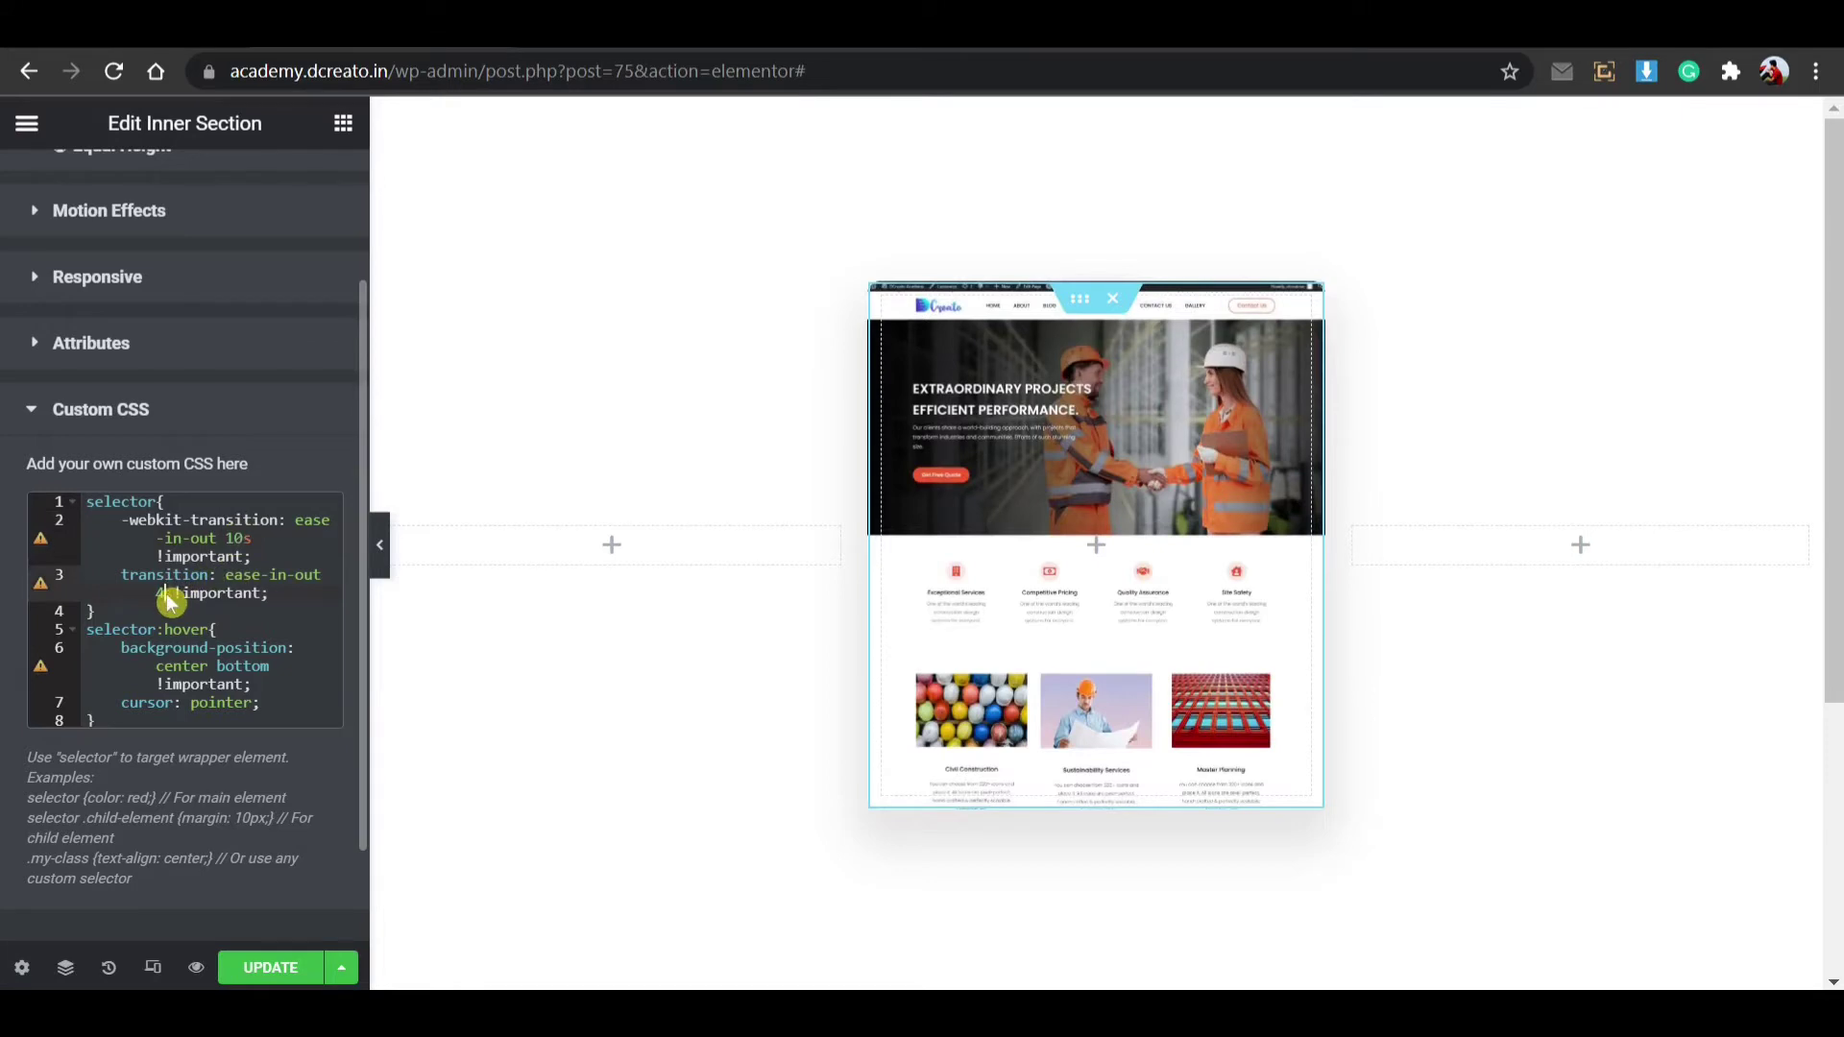
key(Delete)
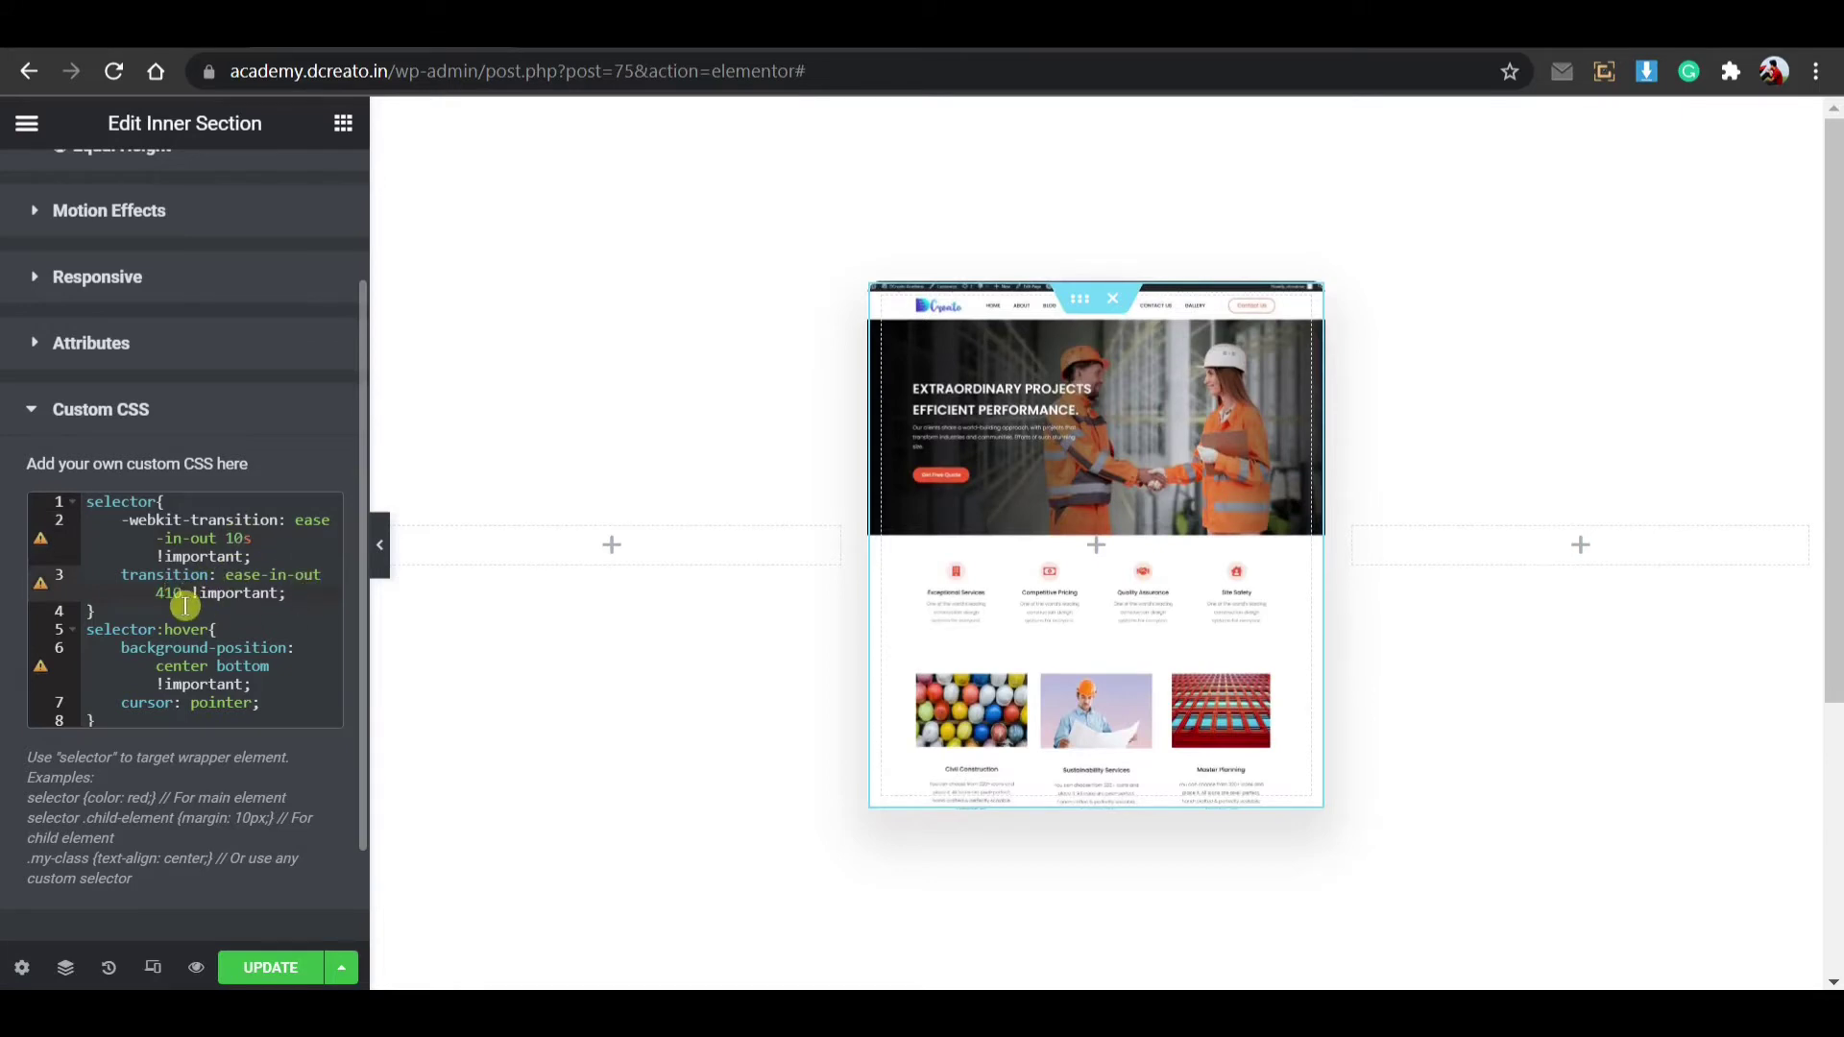
key(BackSpace)
text(s)
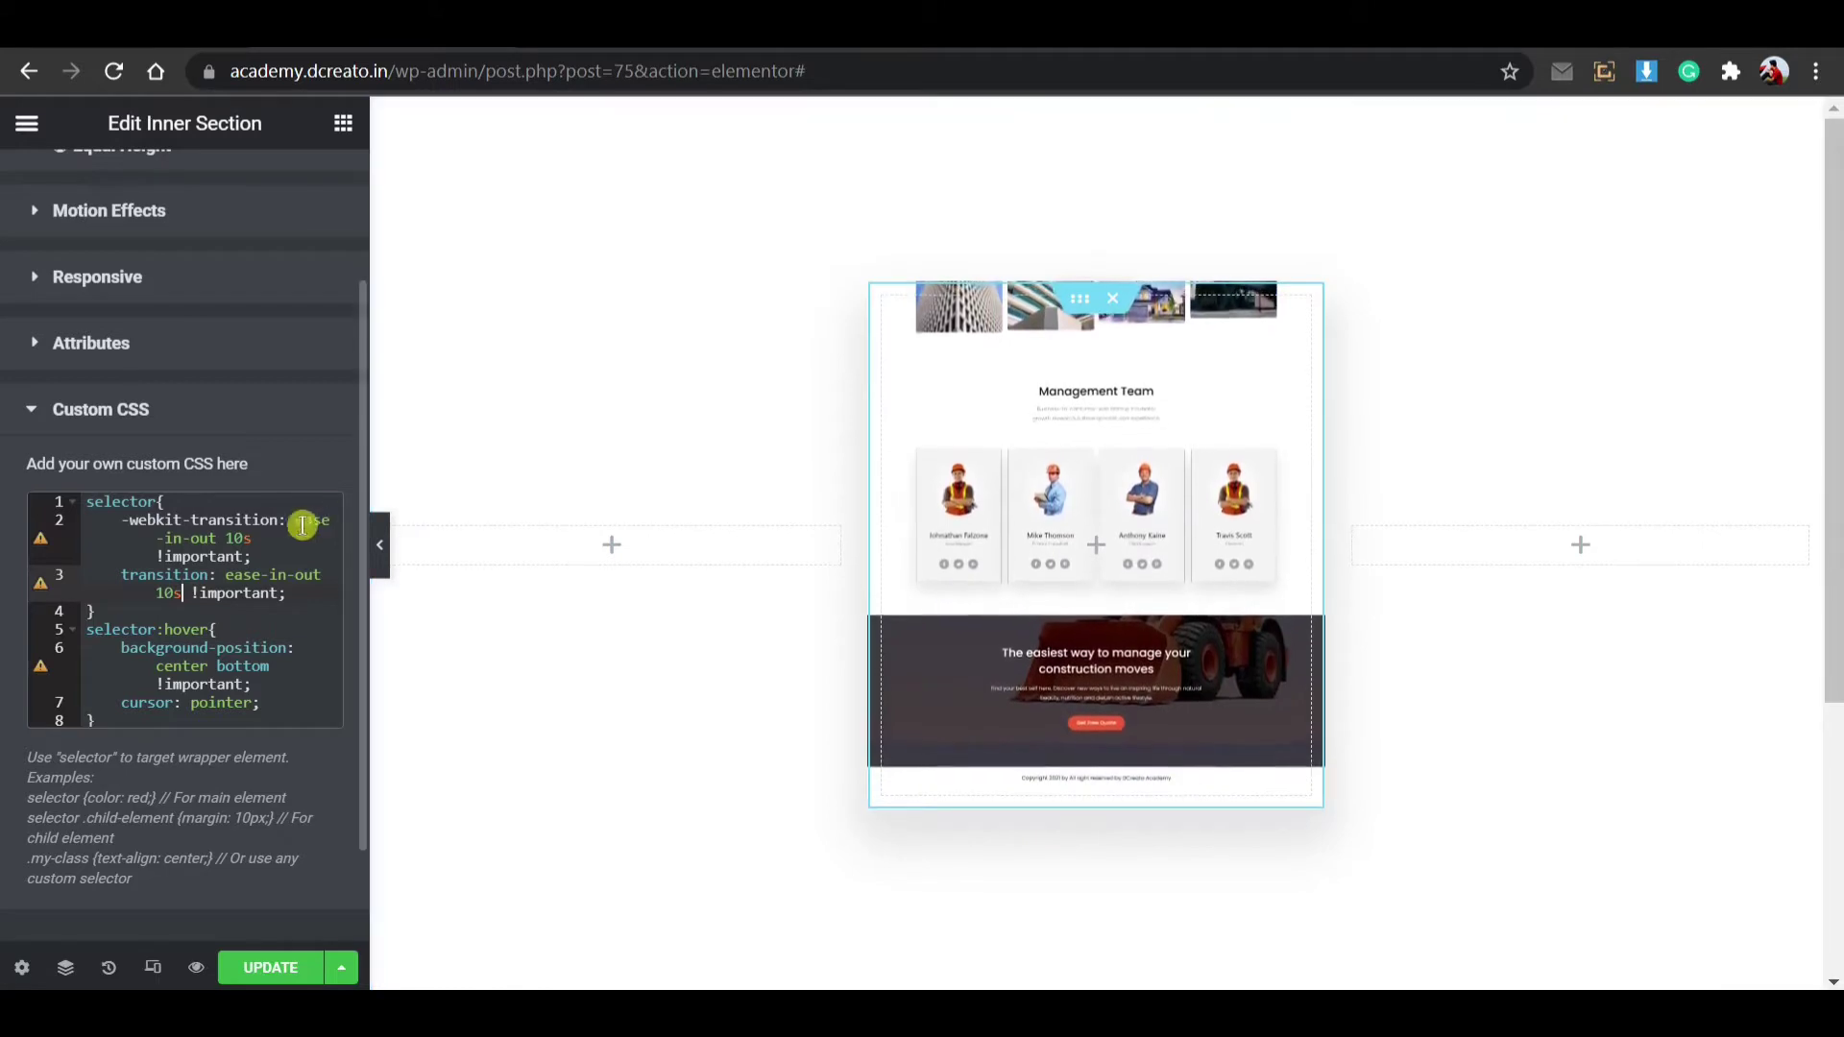
Step: Set the duration in both transition rules to 4s and update the page
click(245, 538)
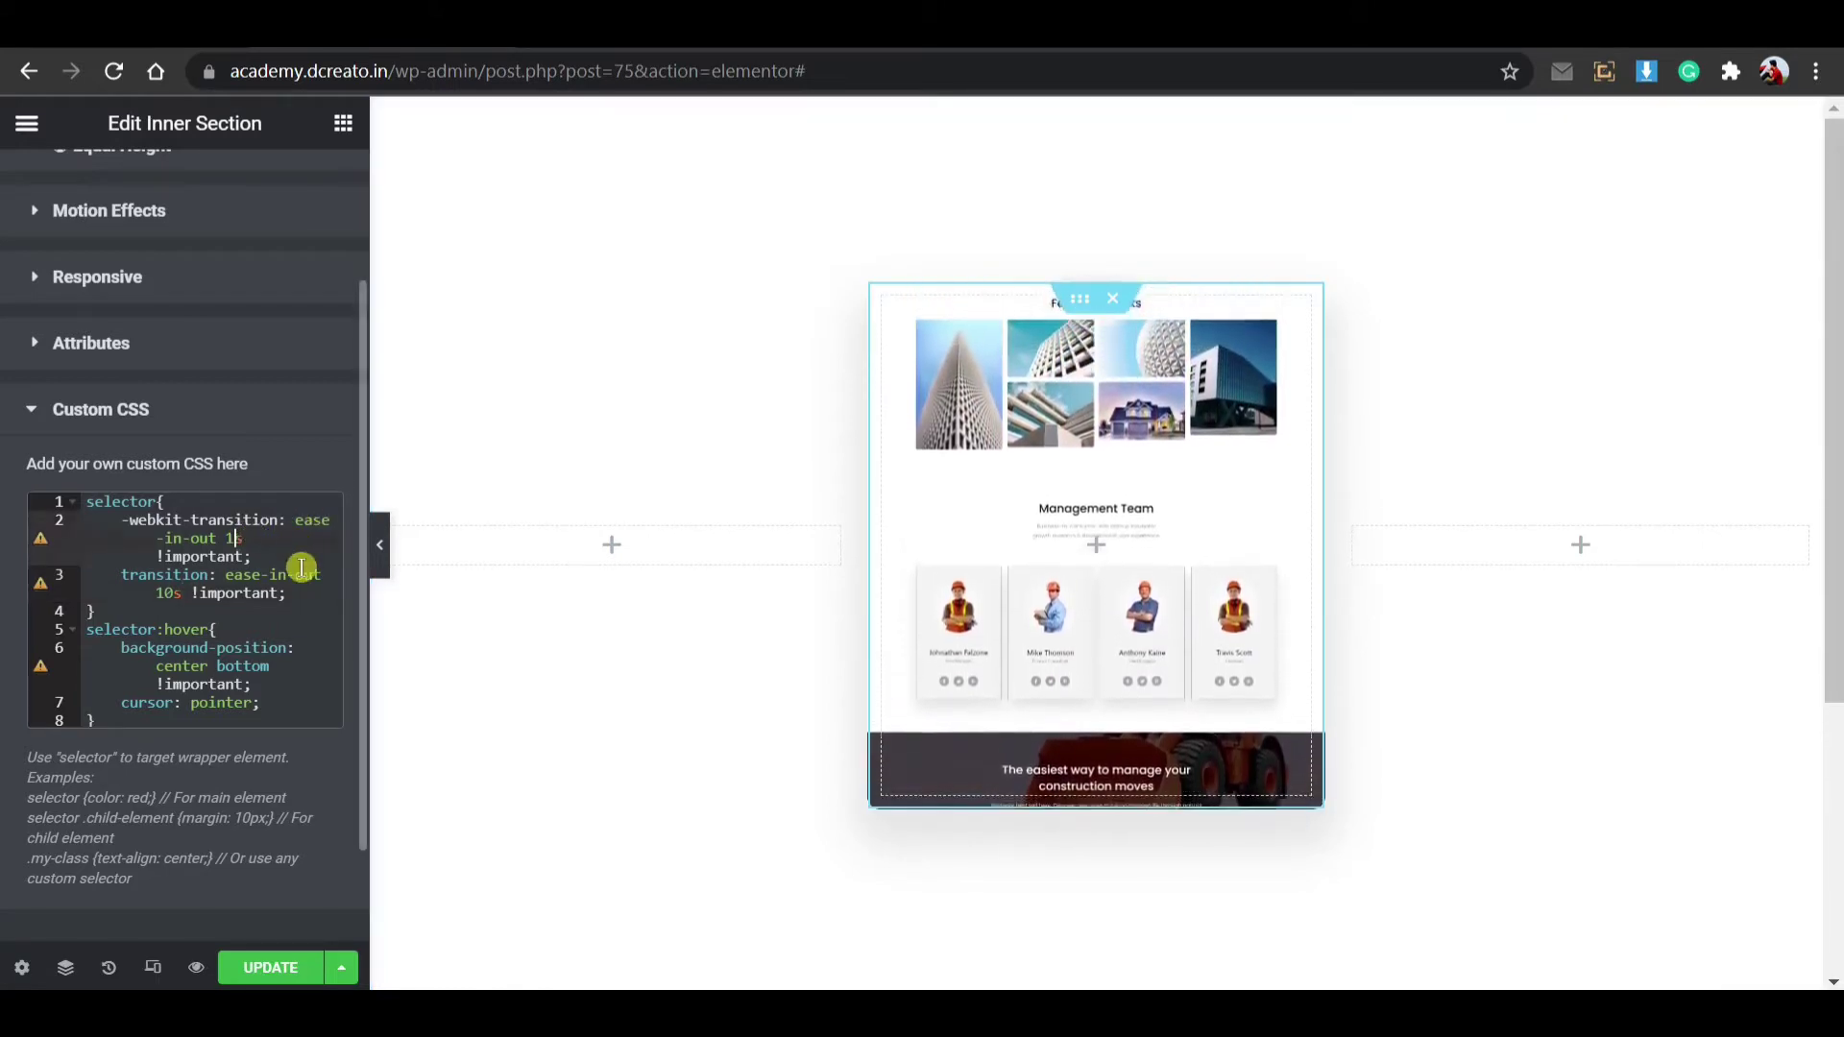
click(174, 593)
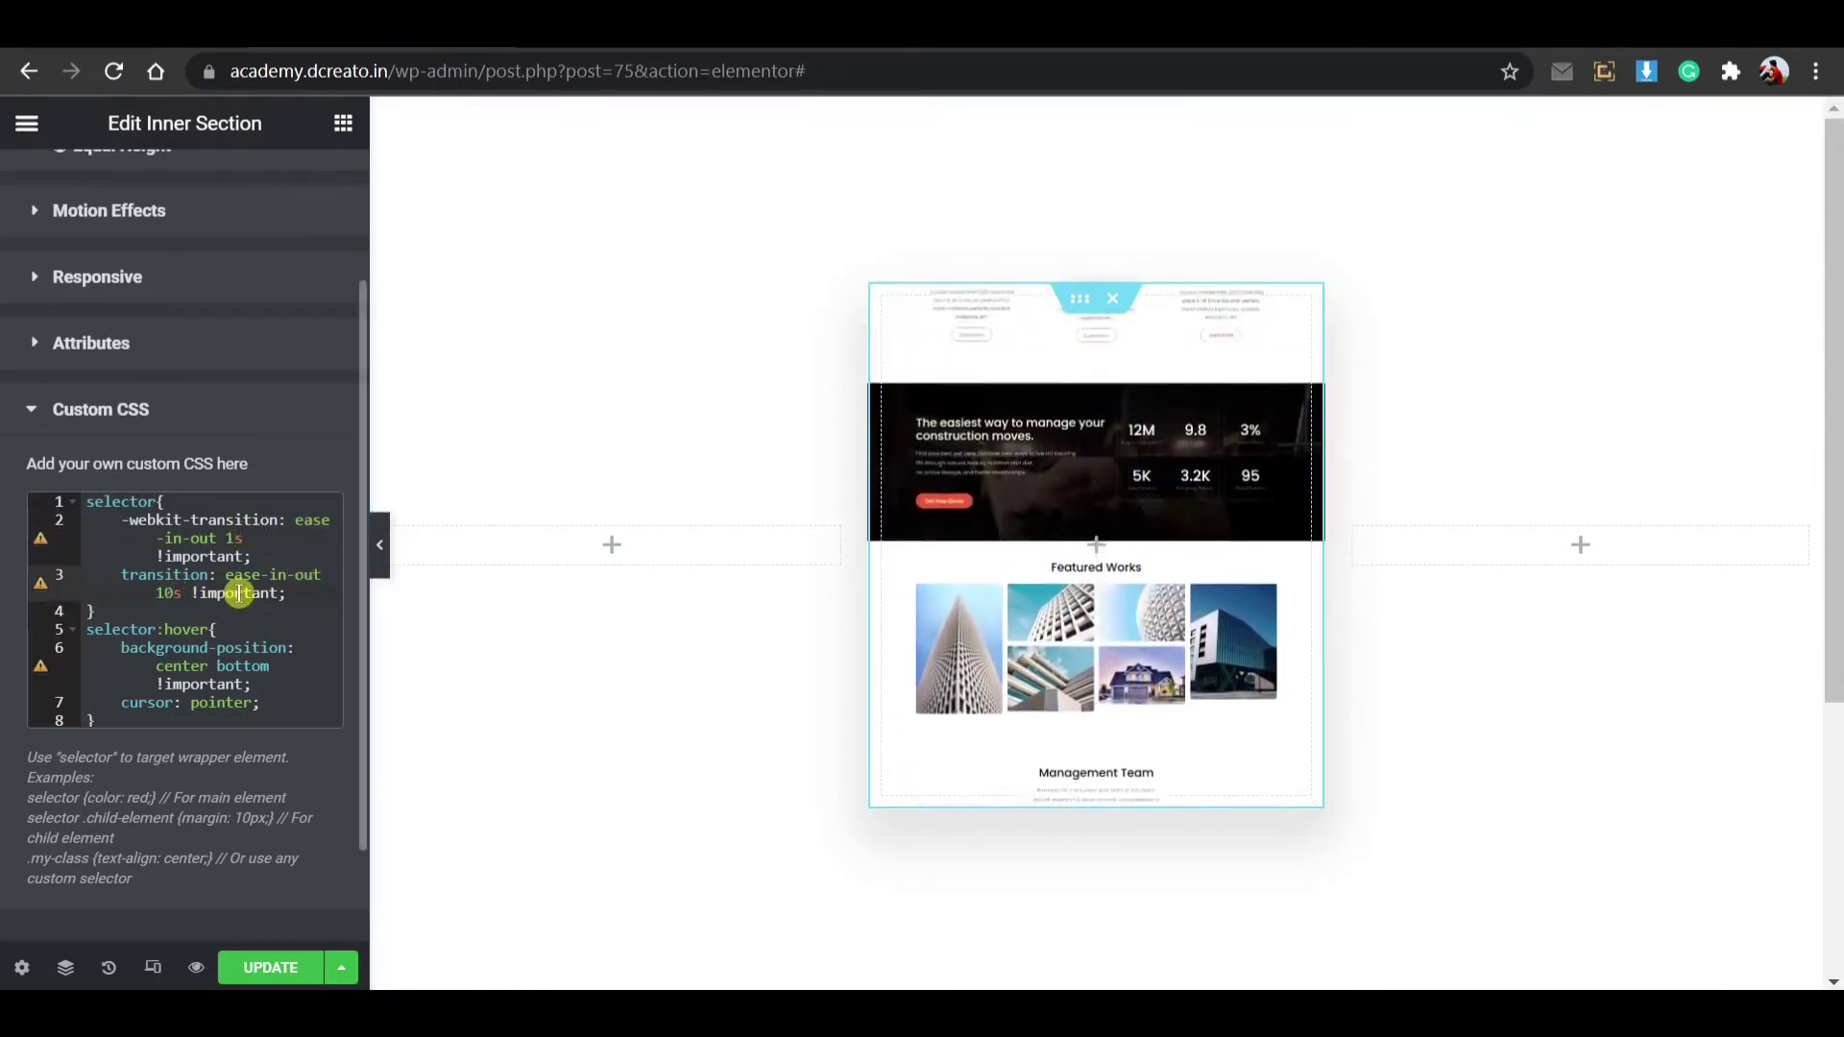
key(BackSpace)
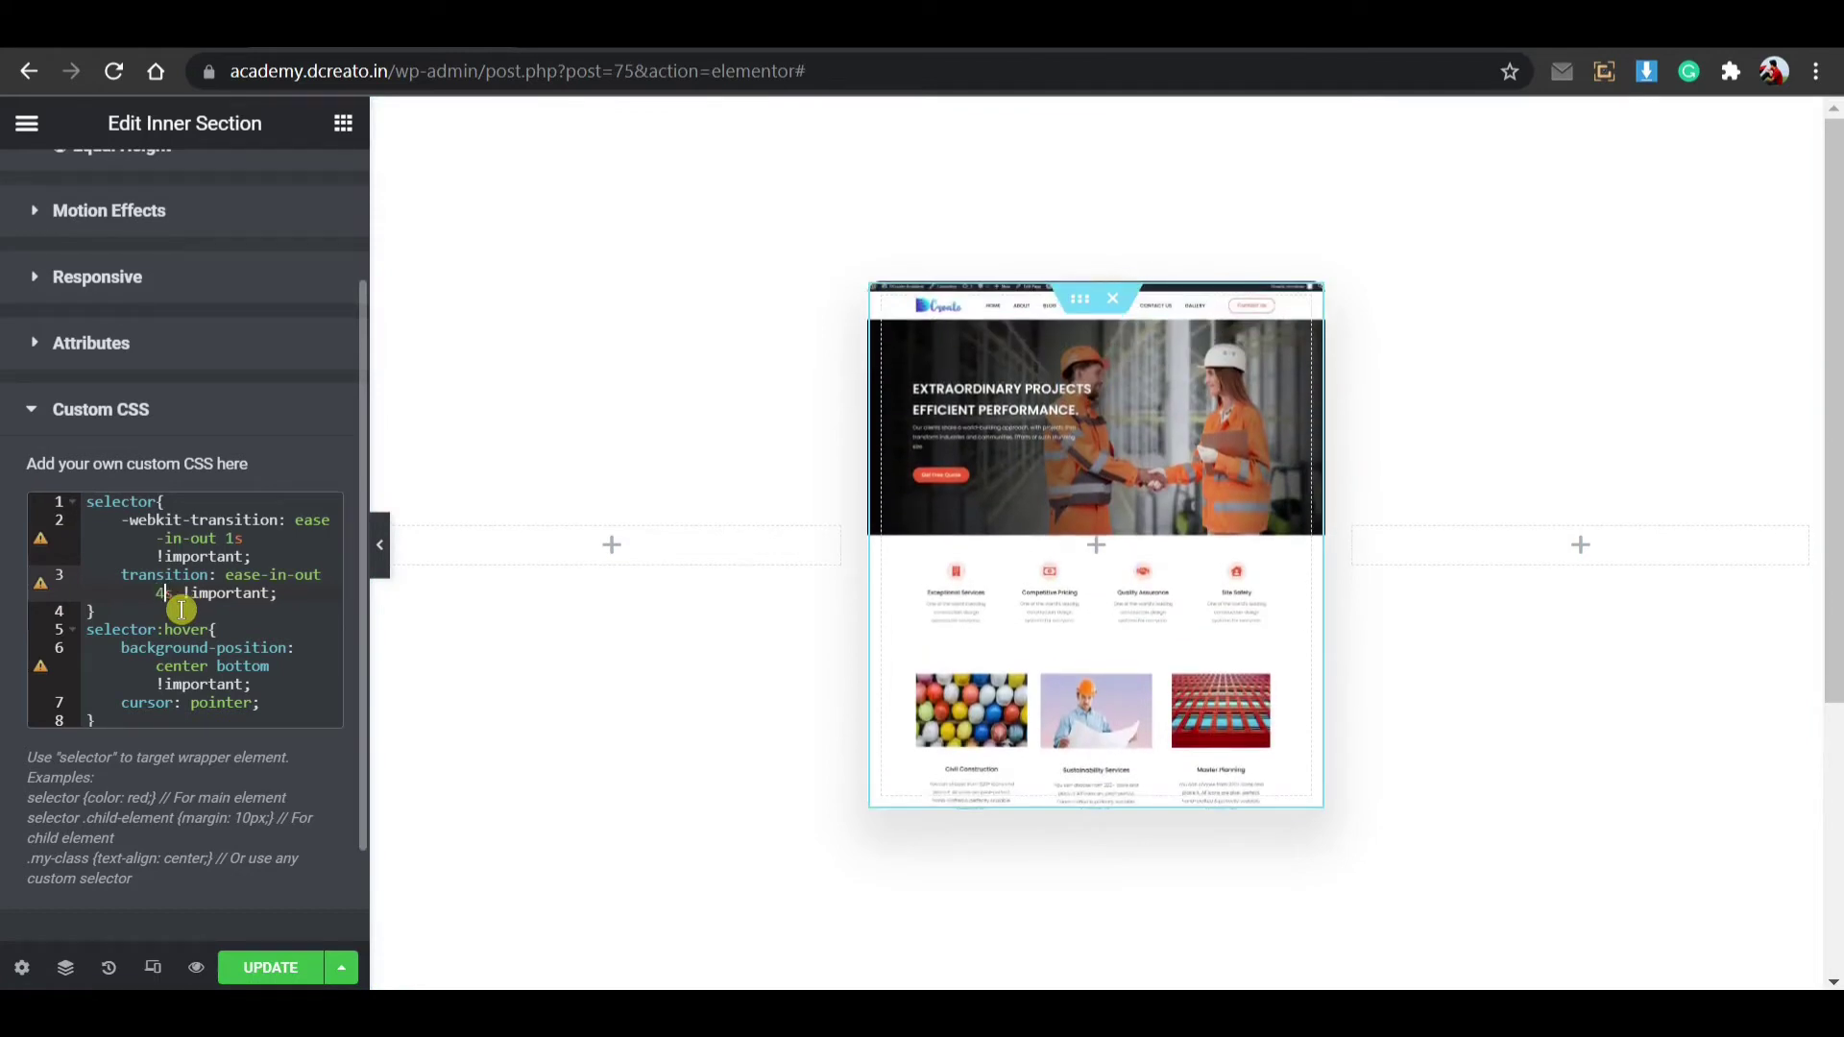
click(235, 538)
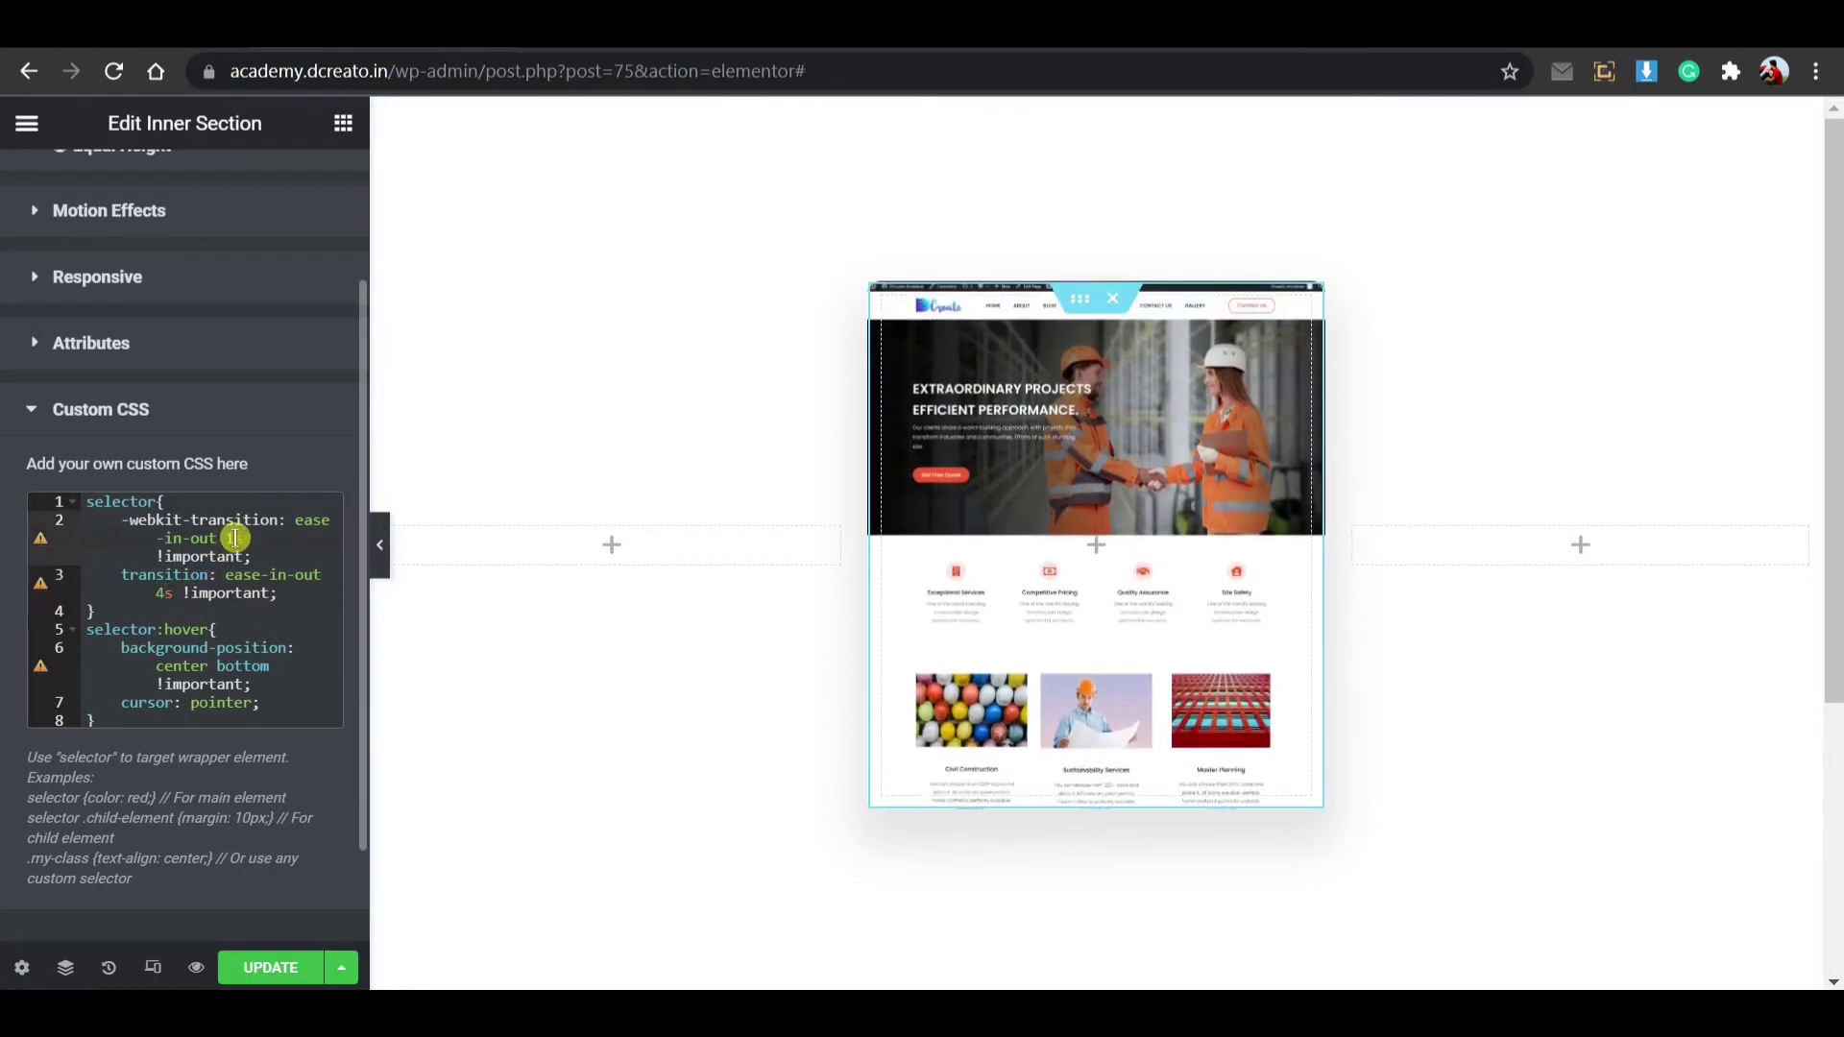
click(288, 972)
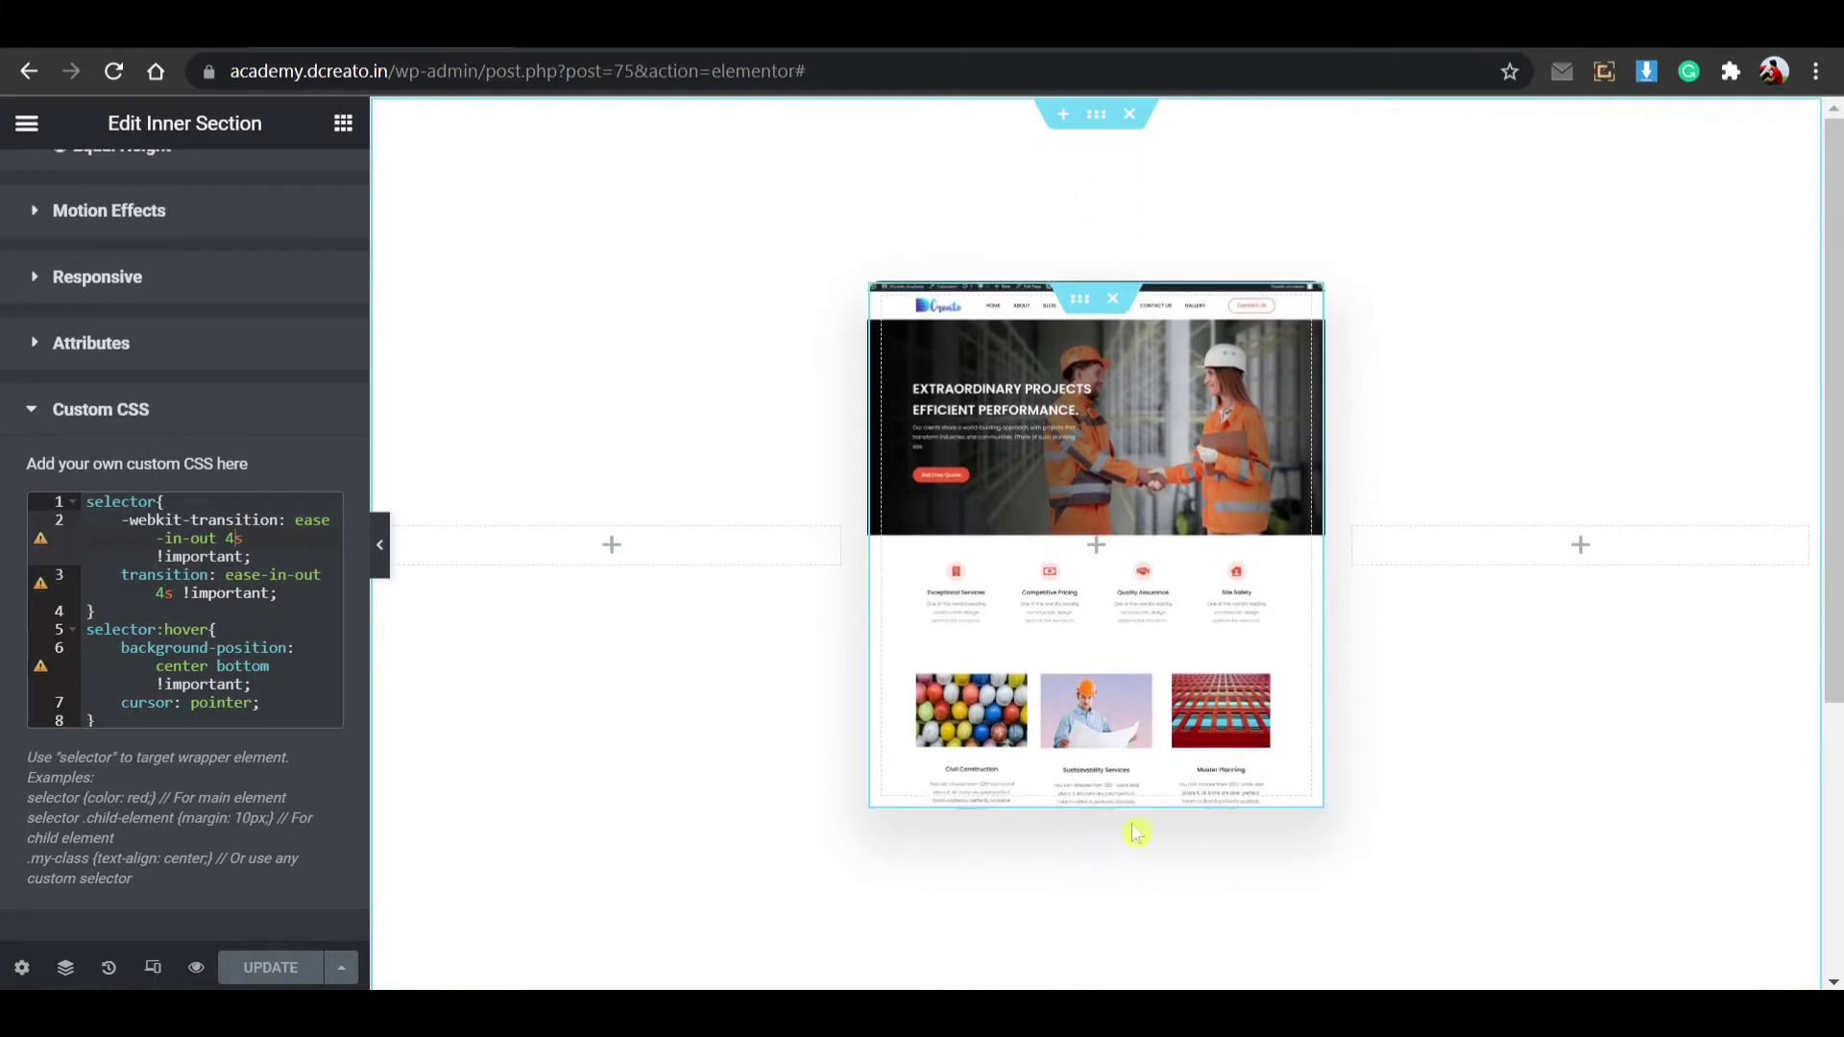
Step: Add a Heading widget below the construction card, title it "Construction" and centre it
click(341, 128)
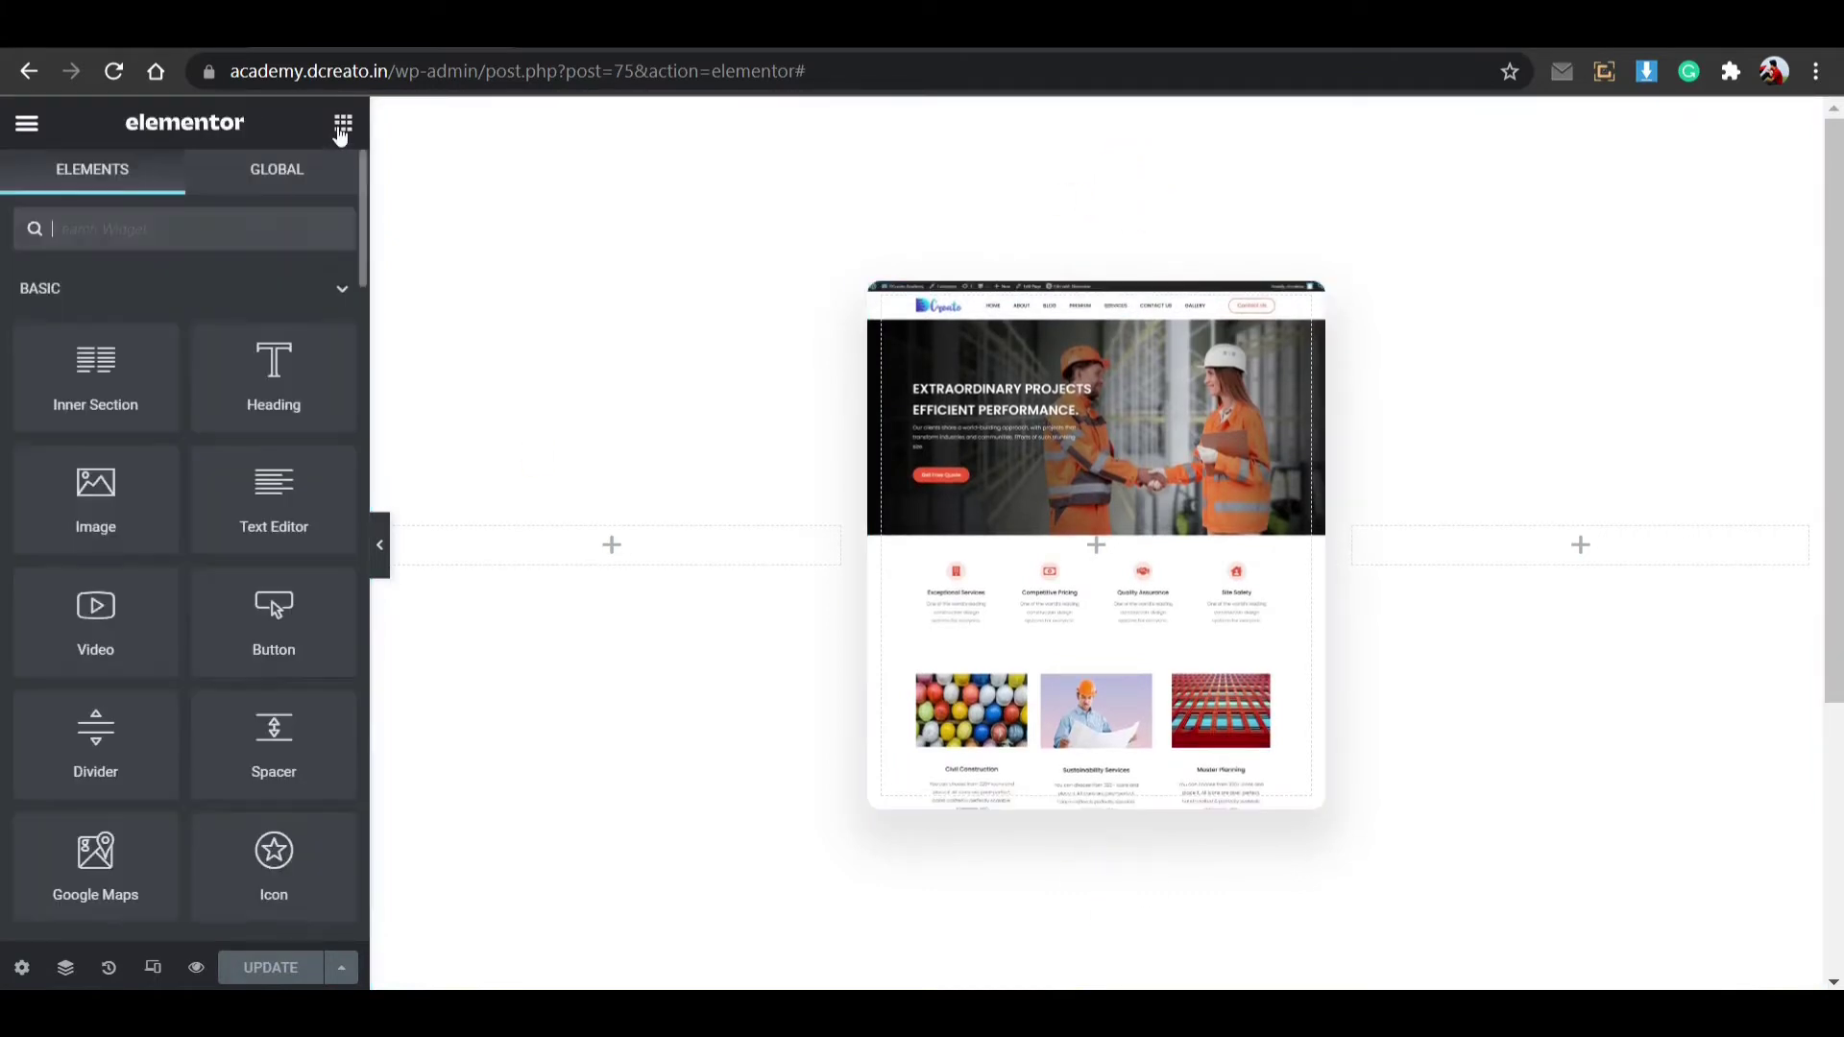
drag(249, 381, 1041, 816)
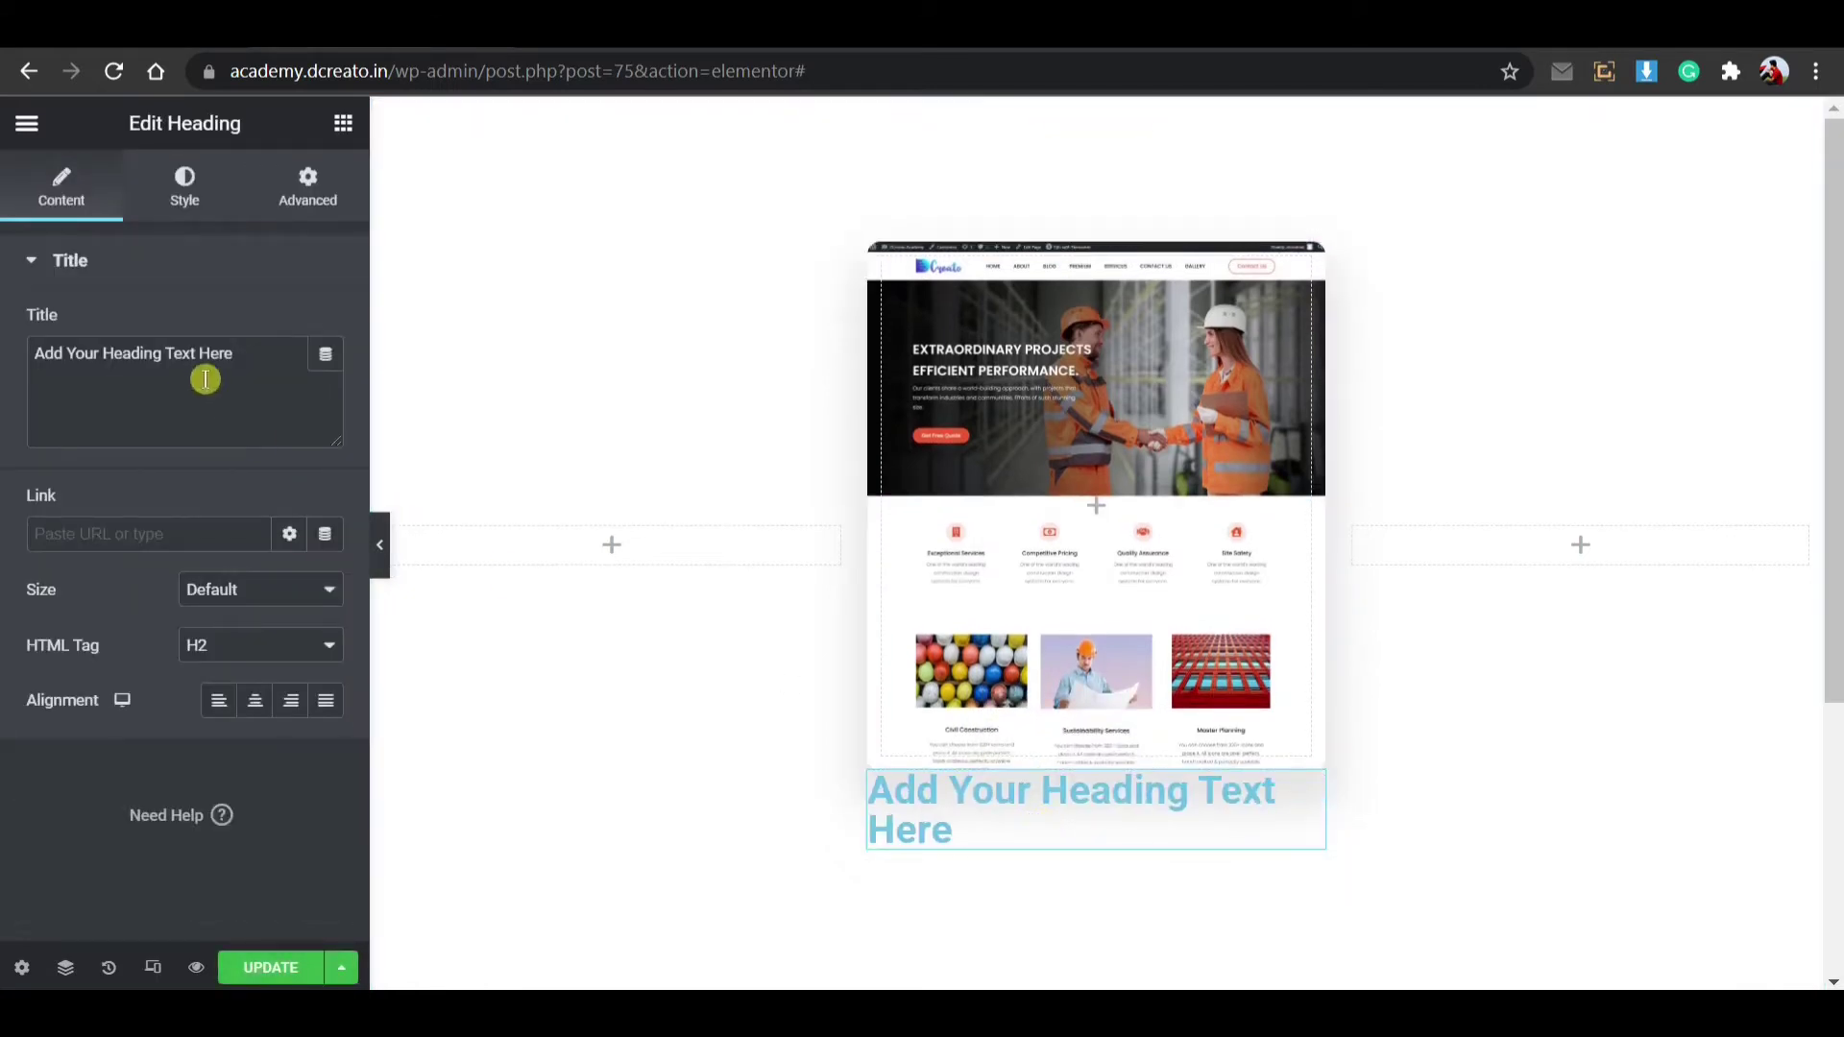
drag(262, 365, 13, 333)
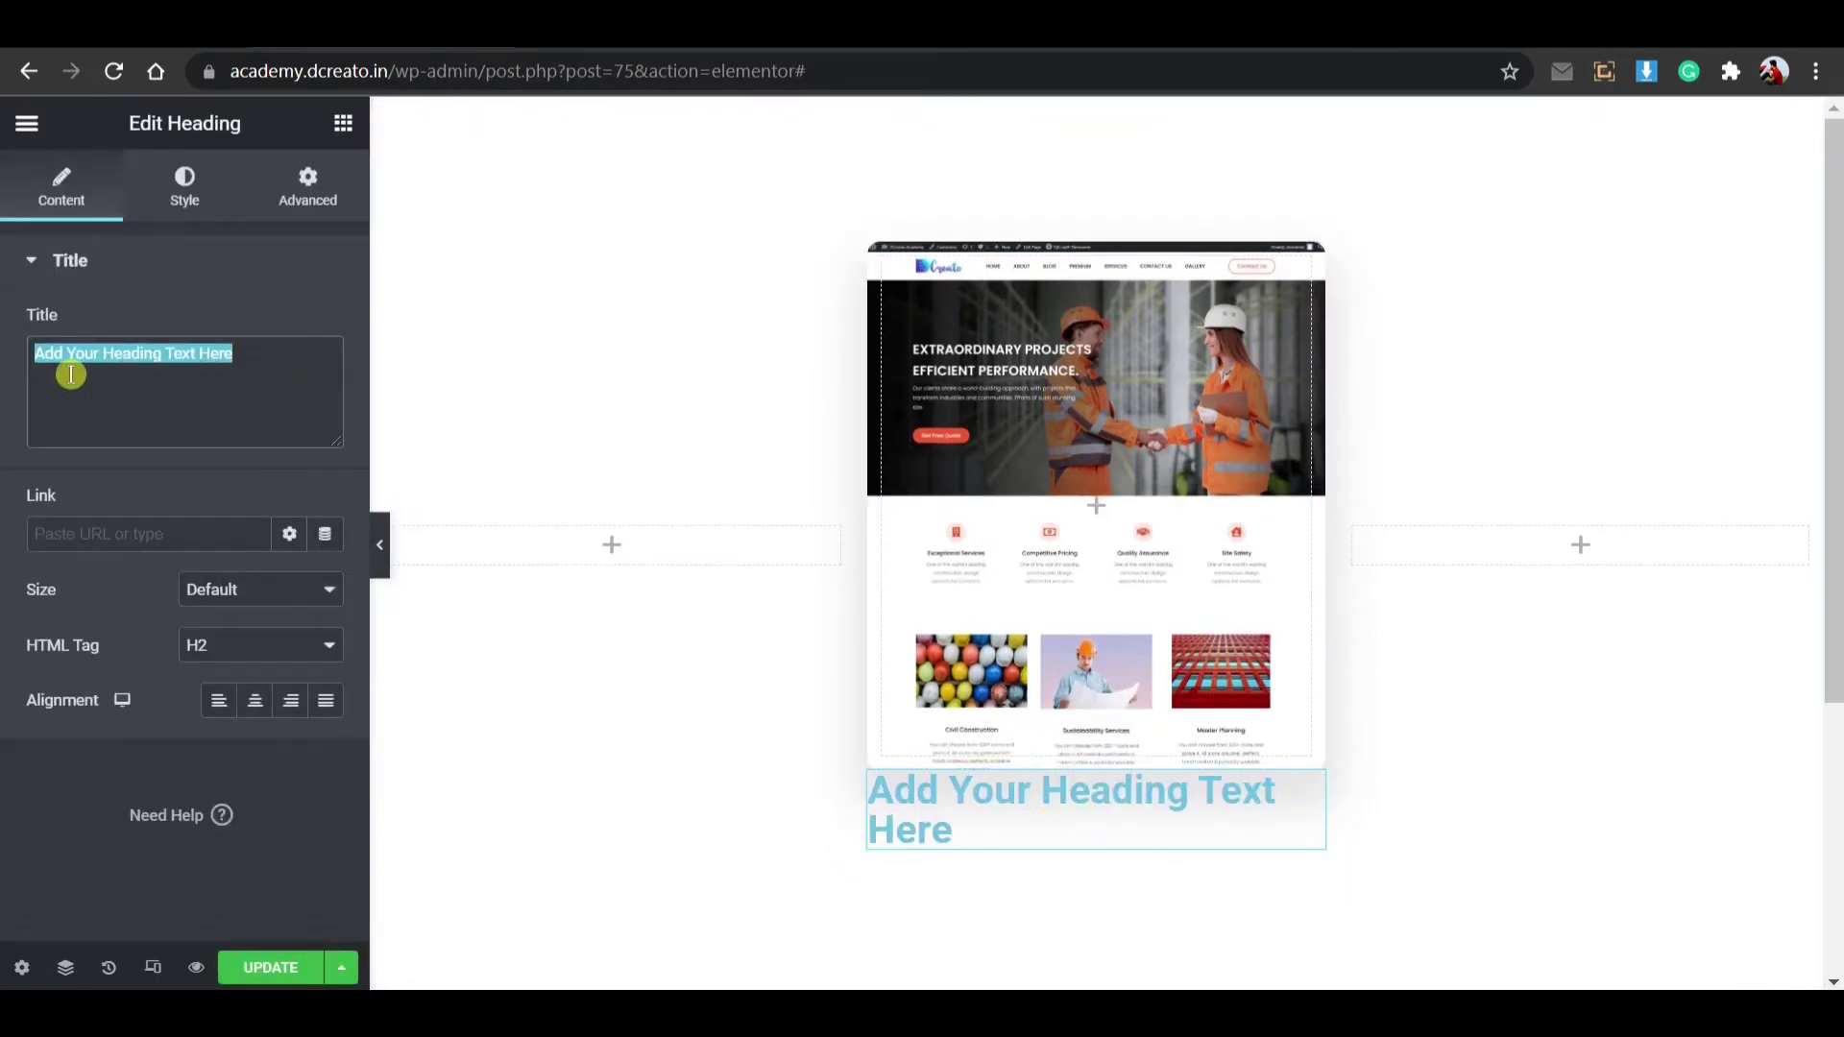
text(Cons)
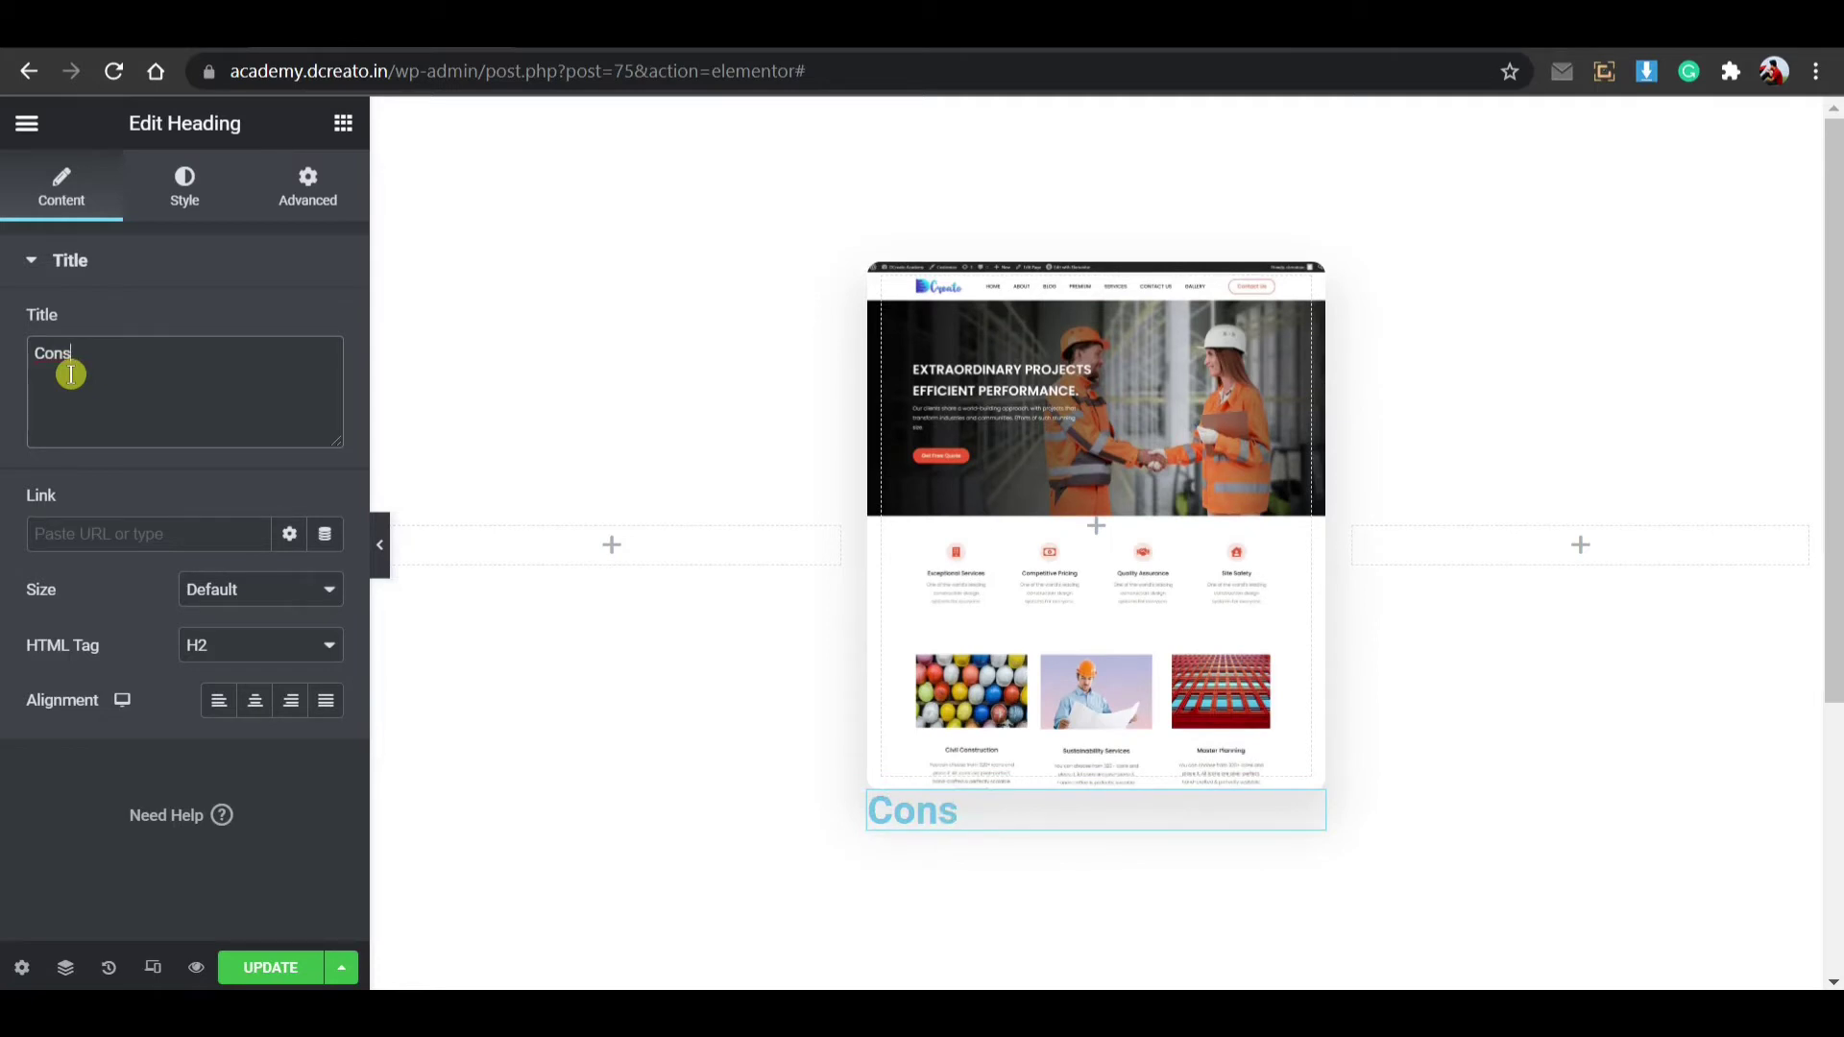
text(truction)
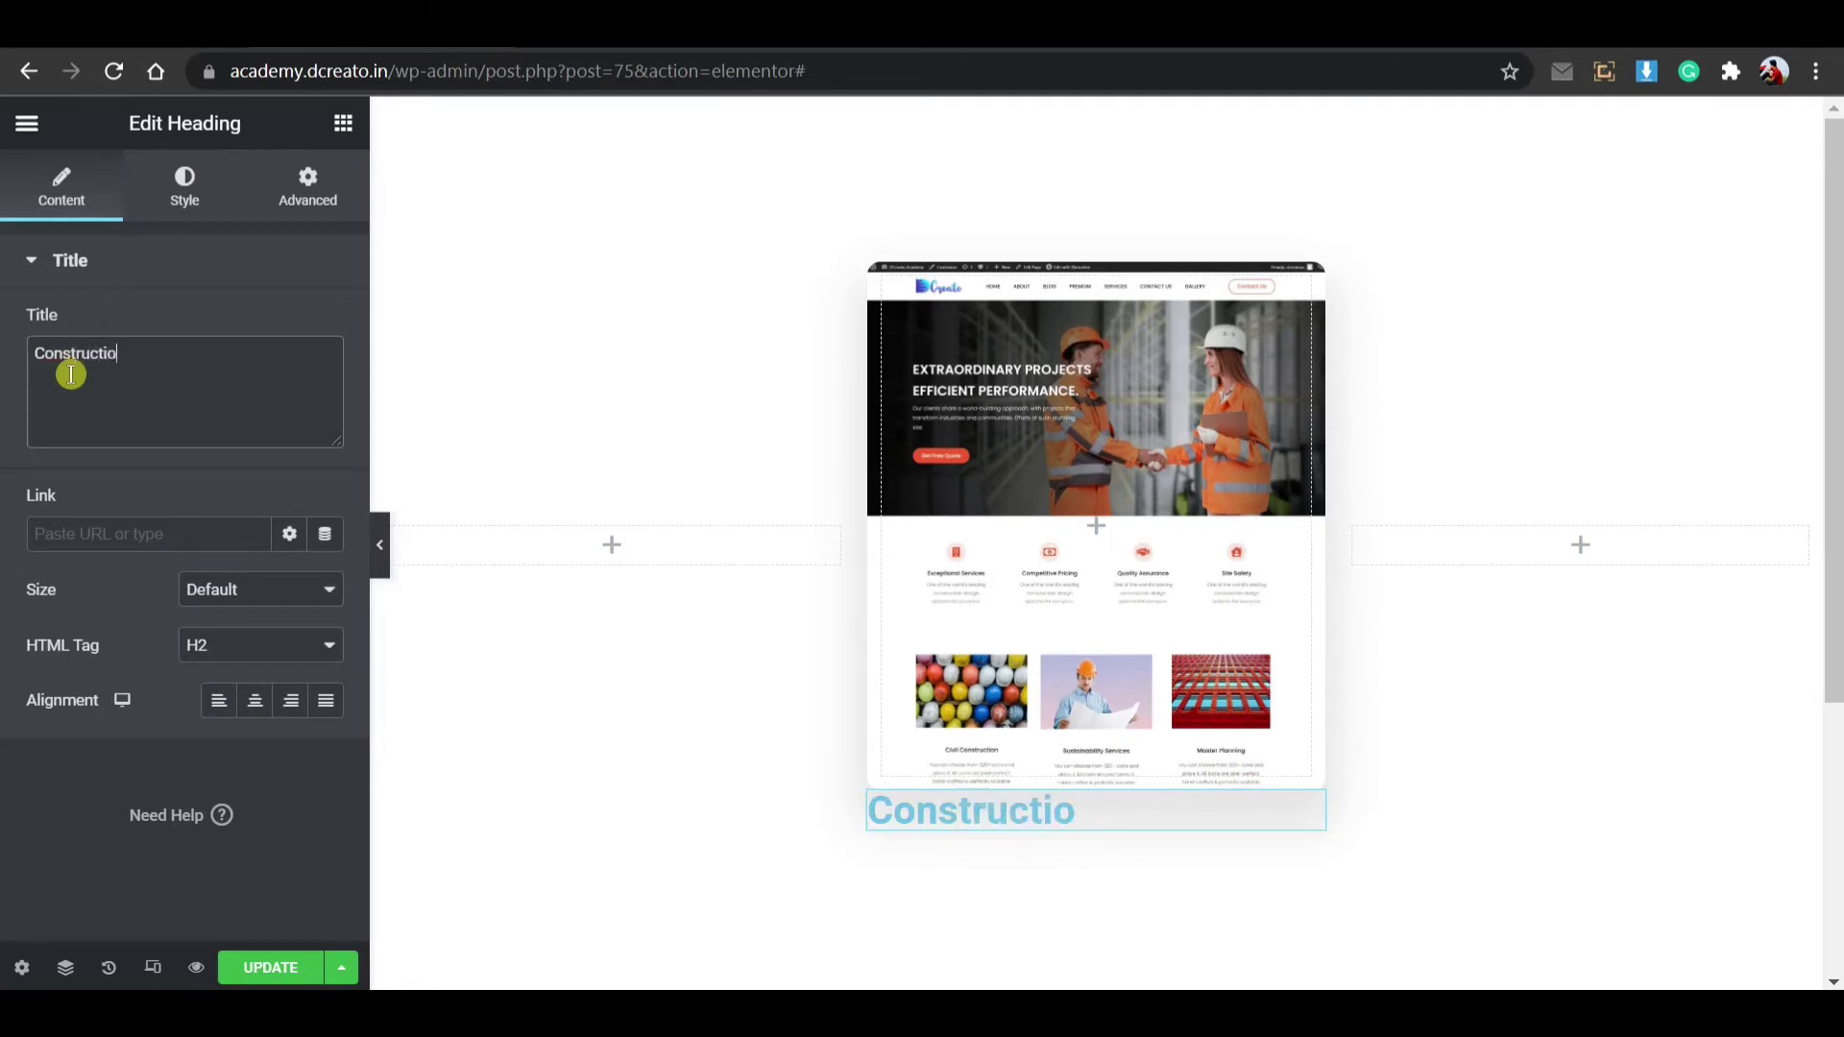
click(255, 700)
Step: Give the Construction heading a top margin of 30 px and a black global text color
click(308, 188)
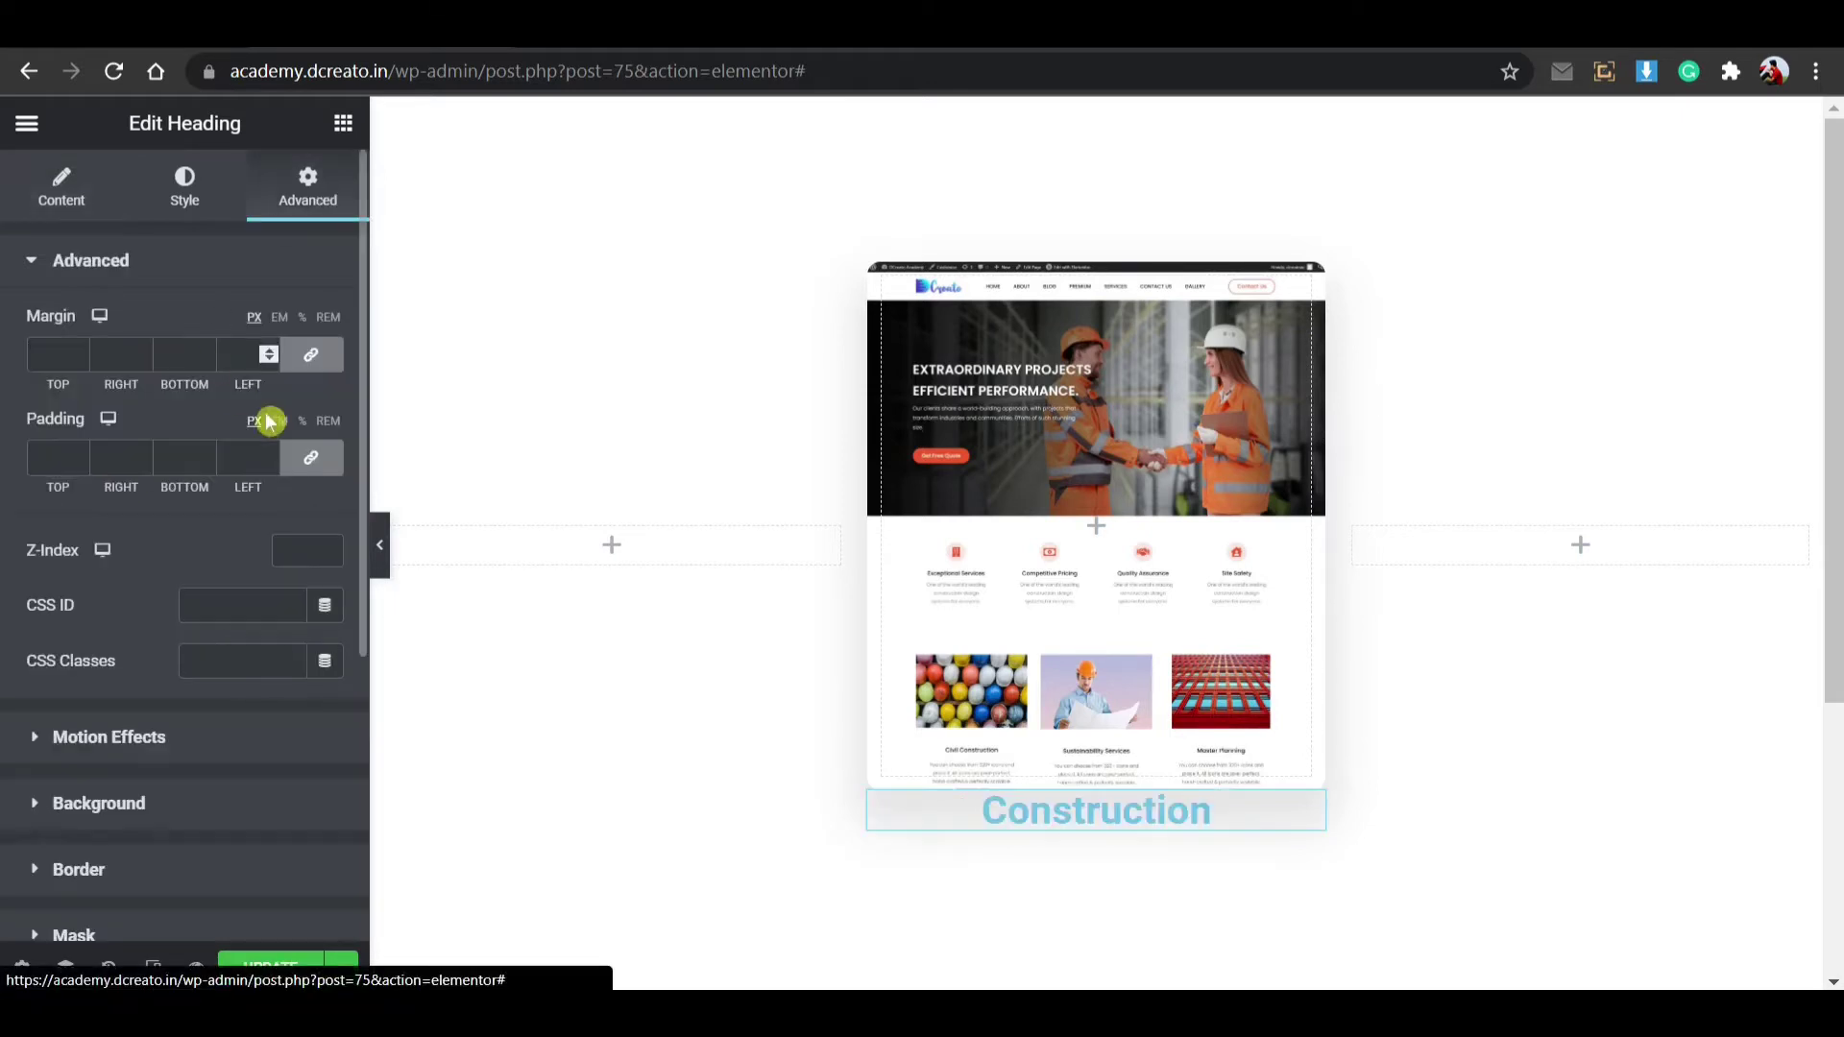
click(52, 352)
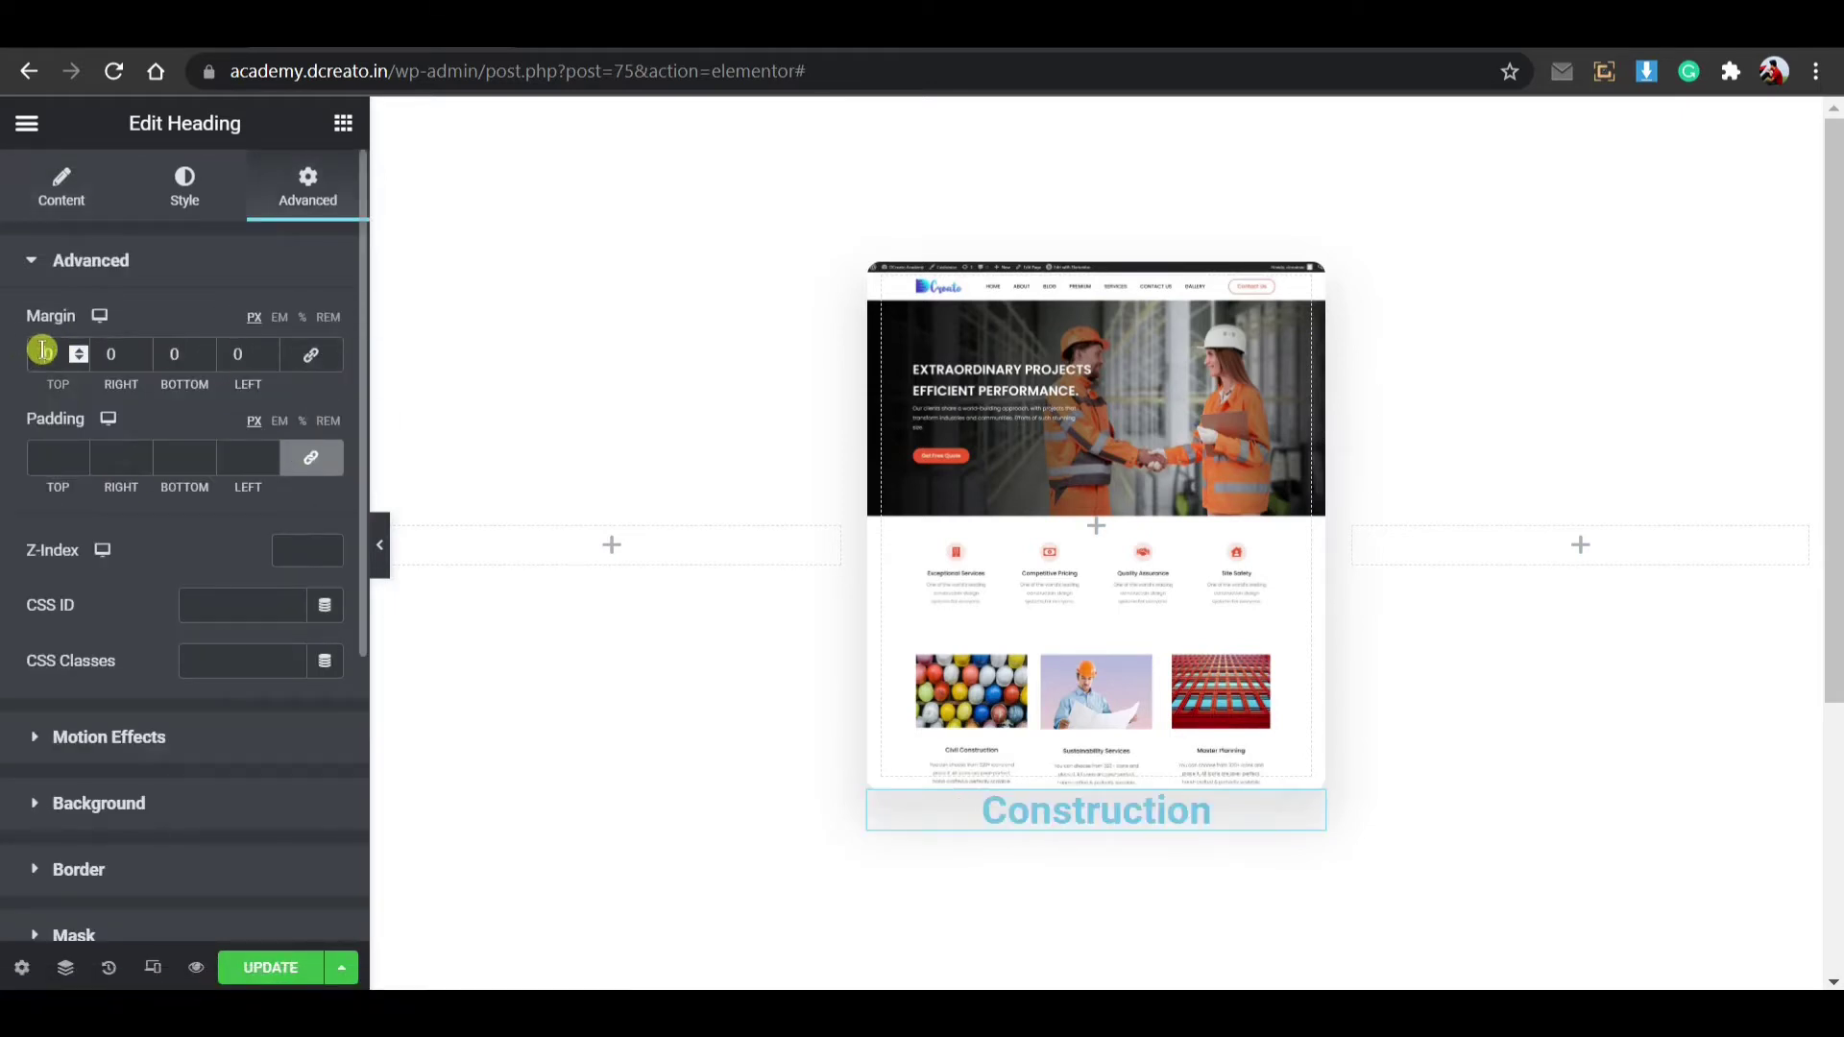
text(40)
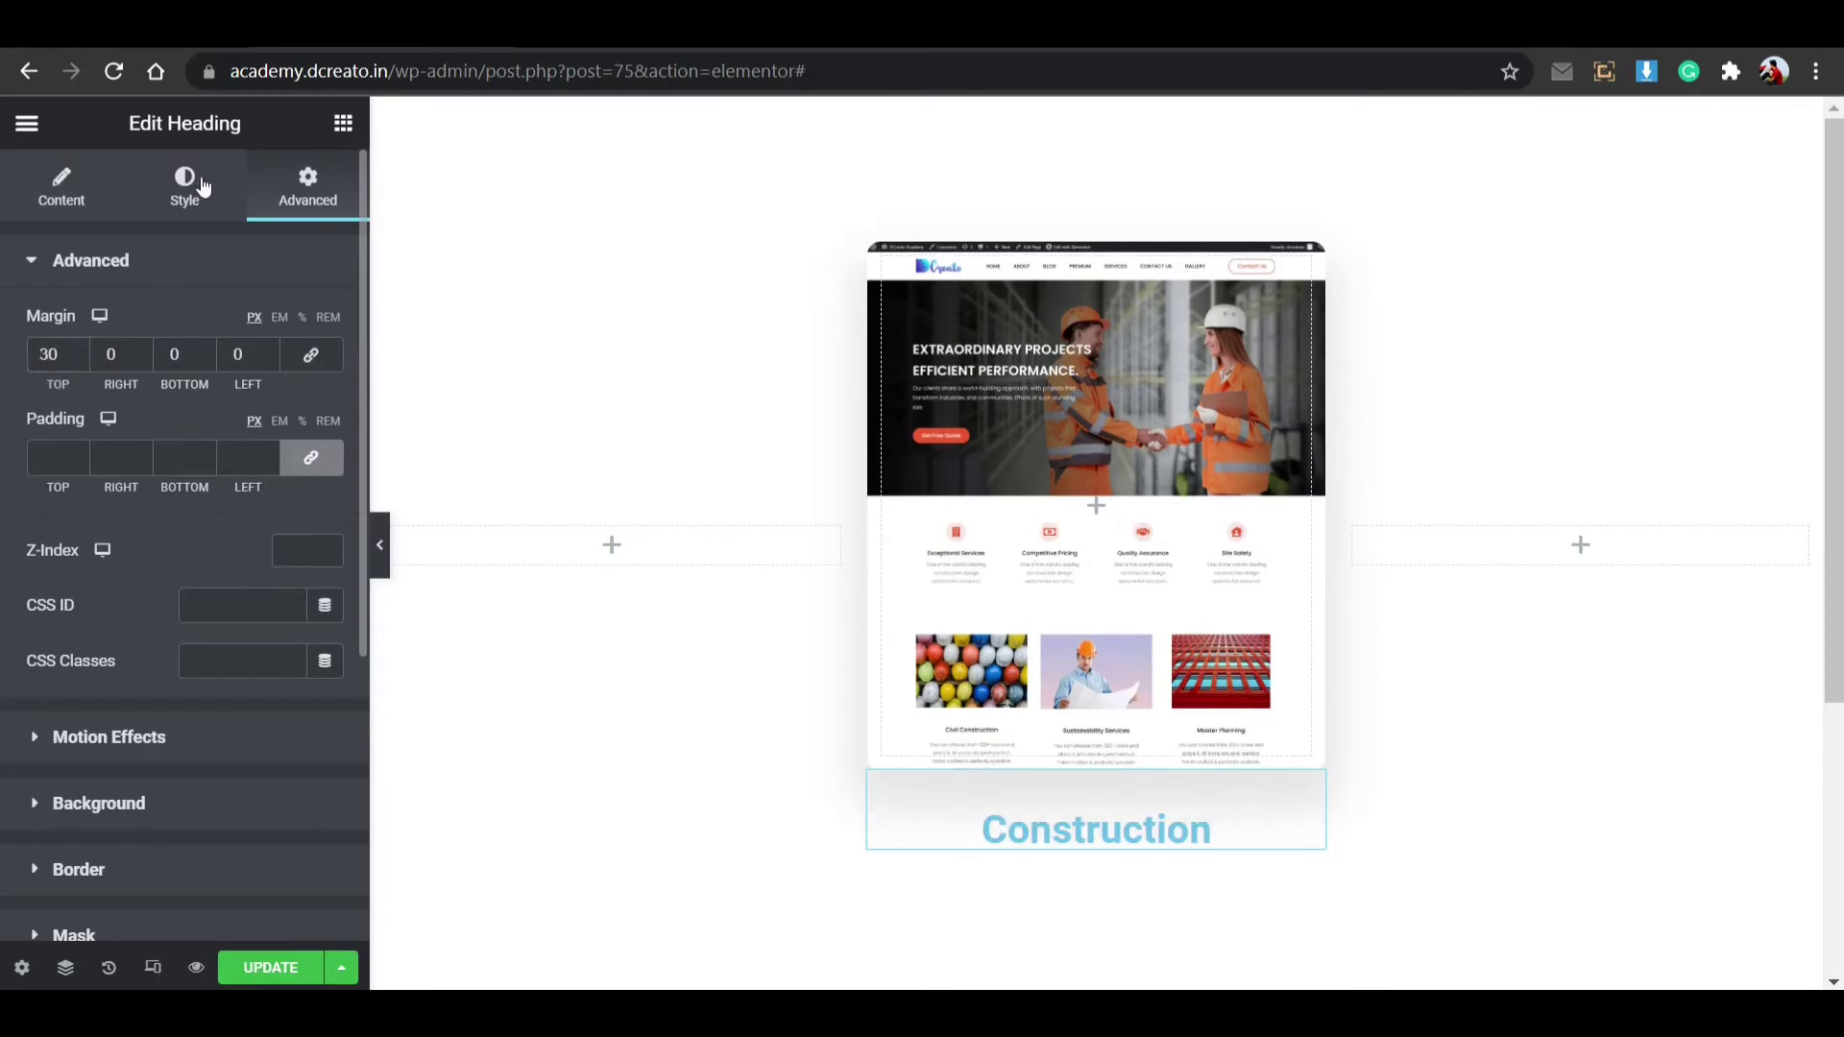
click(185, 187)
click(290, 324)
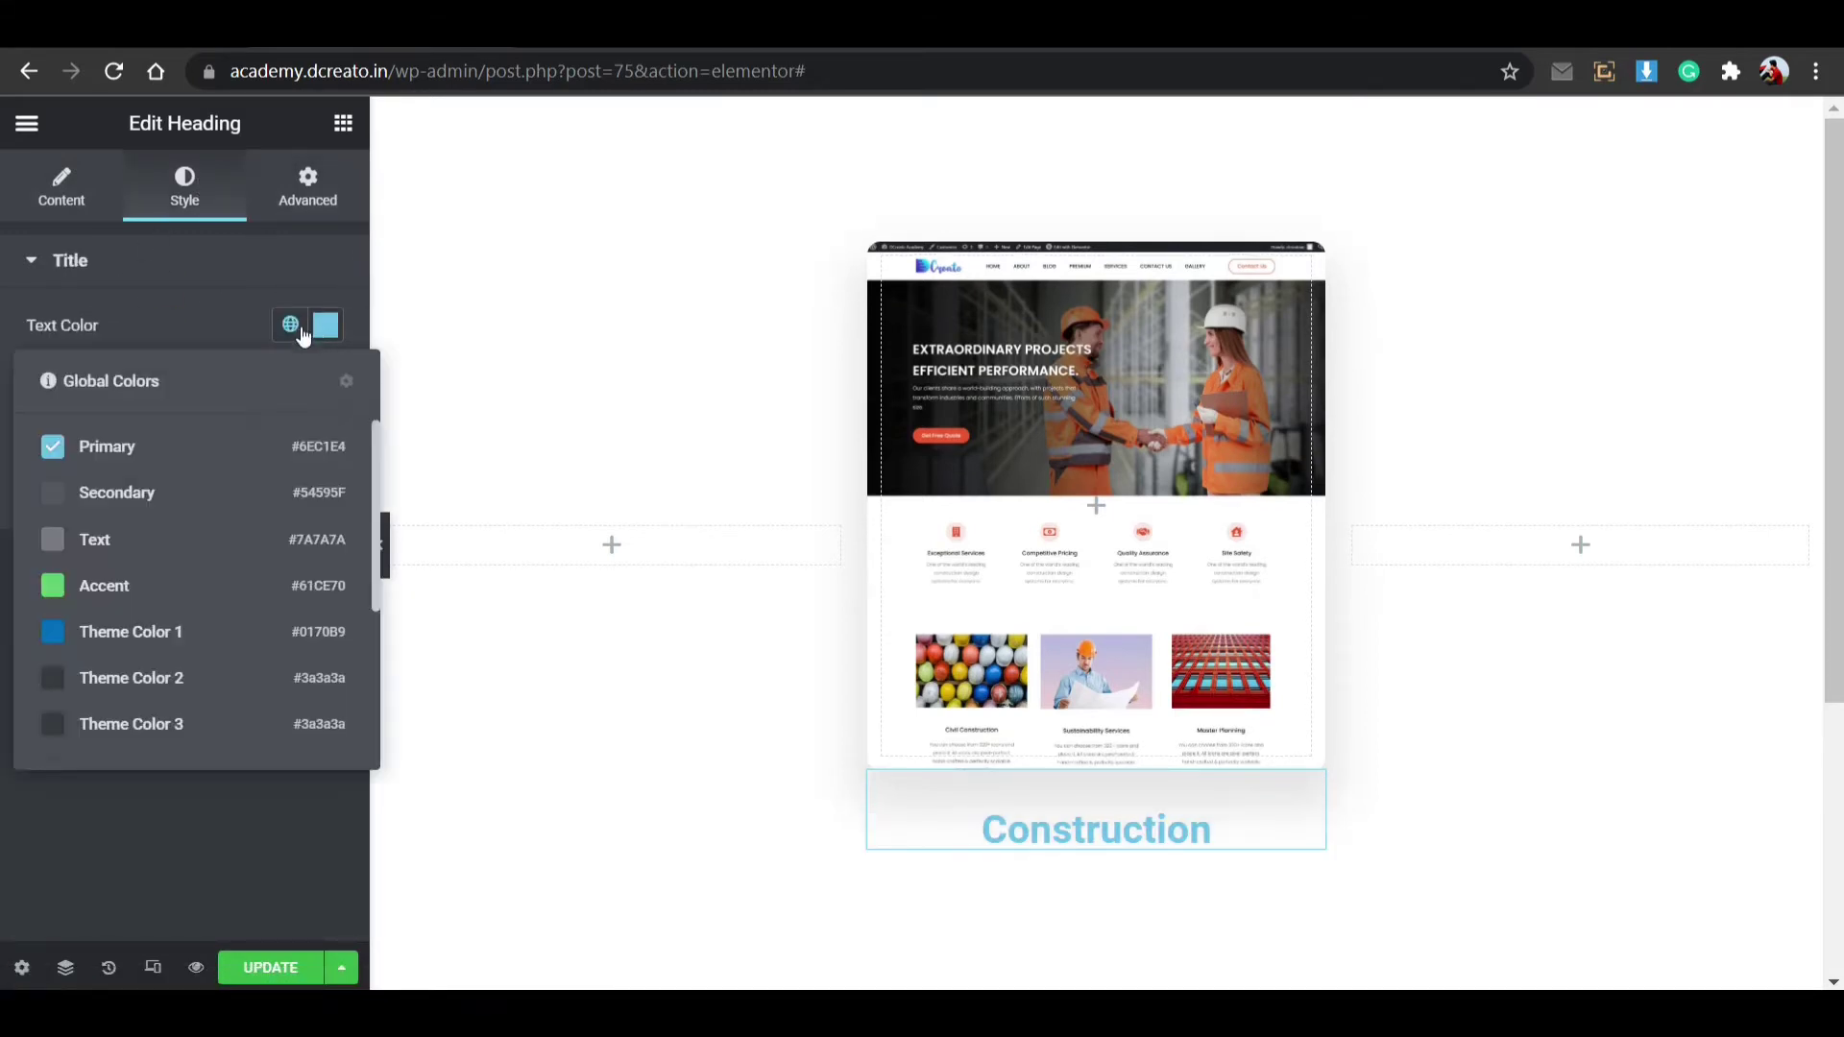
scroll(181, 733, down, 3)
click(178, 732)
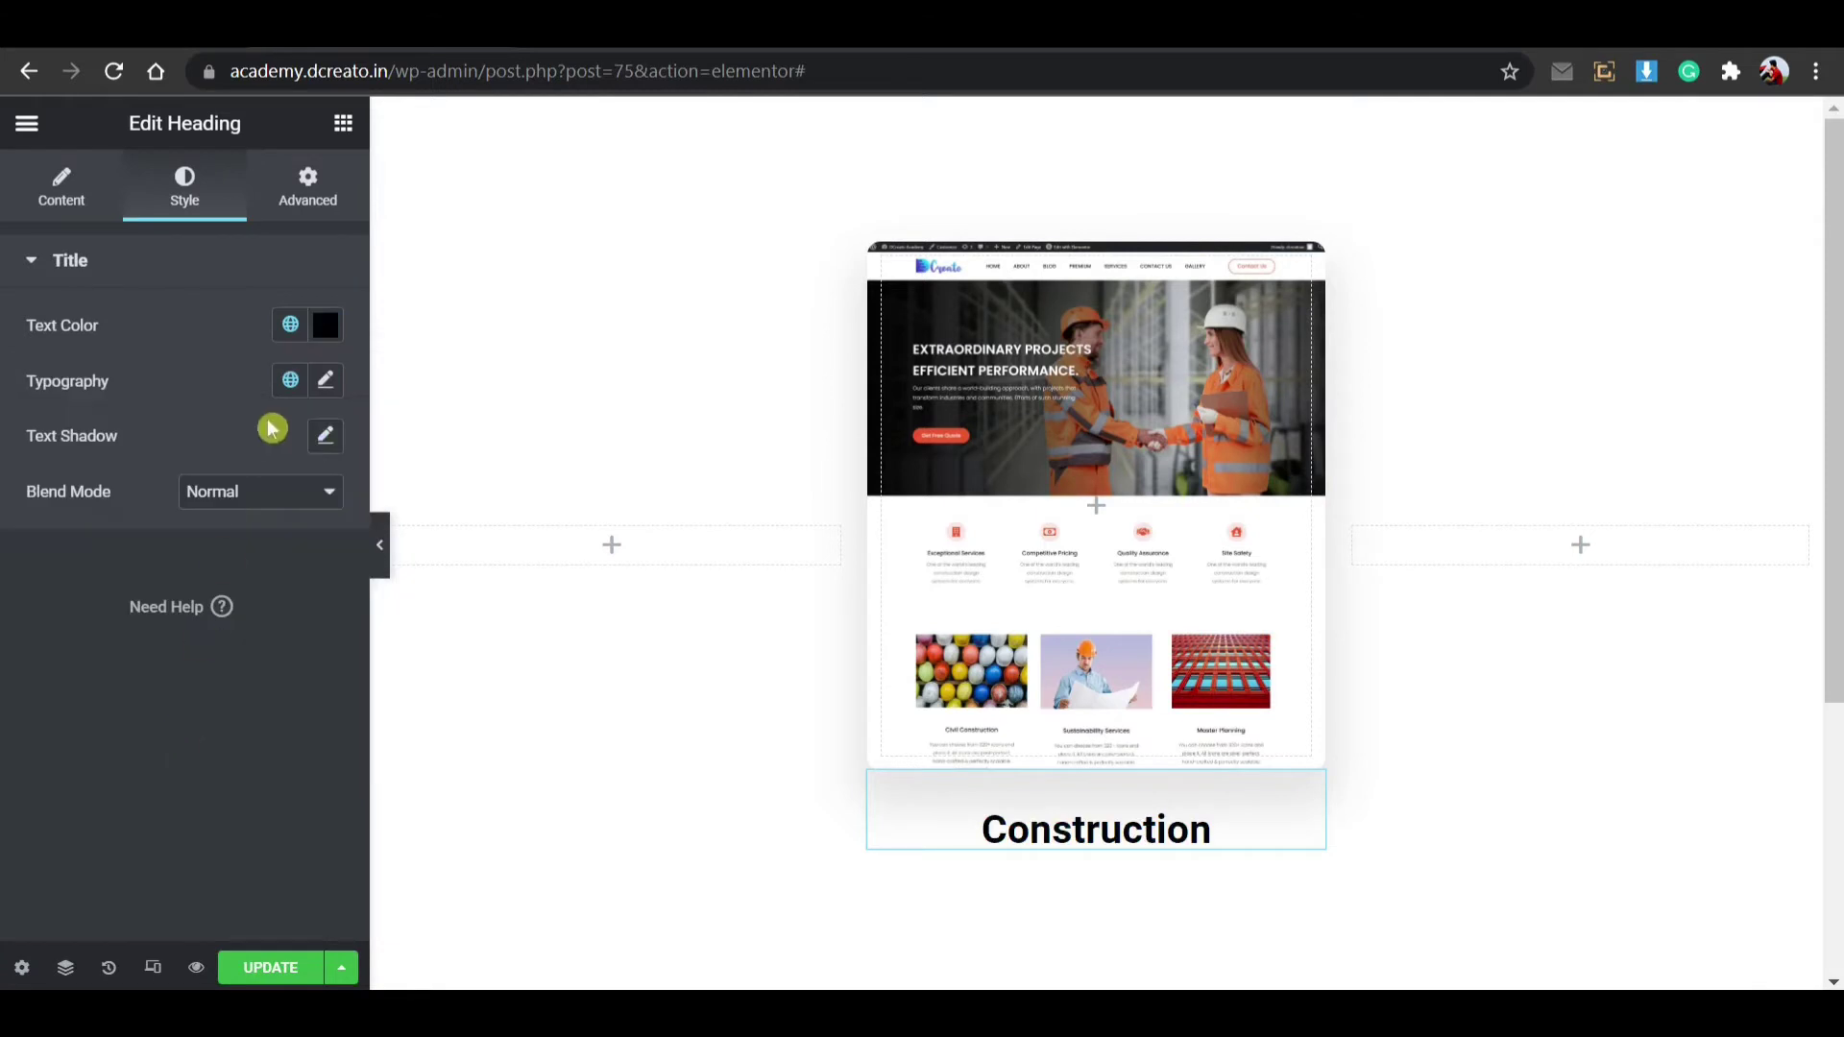
Step: Set the heading's font family to Poppins and its weight to 700
click(325, 381)
click(292, 515)
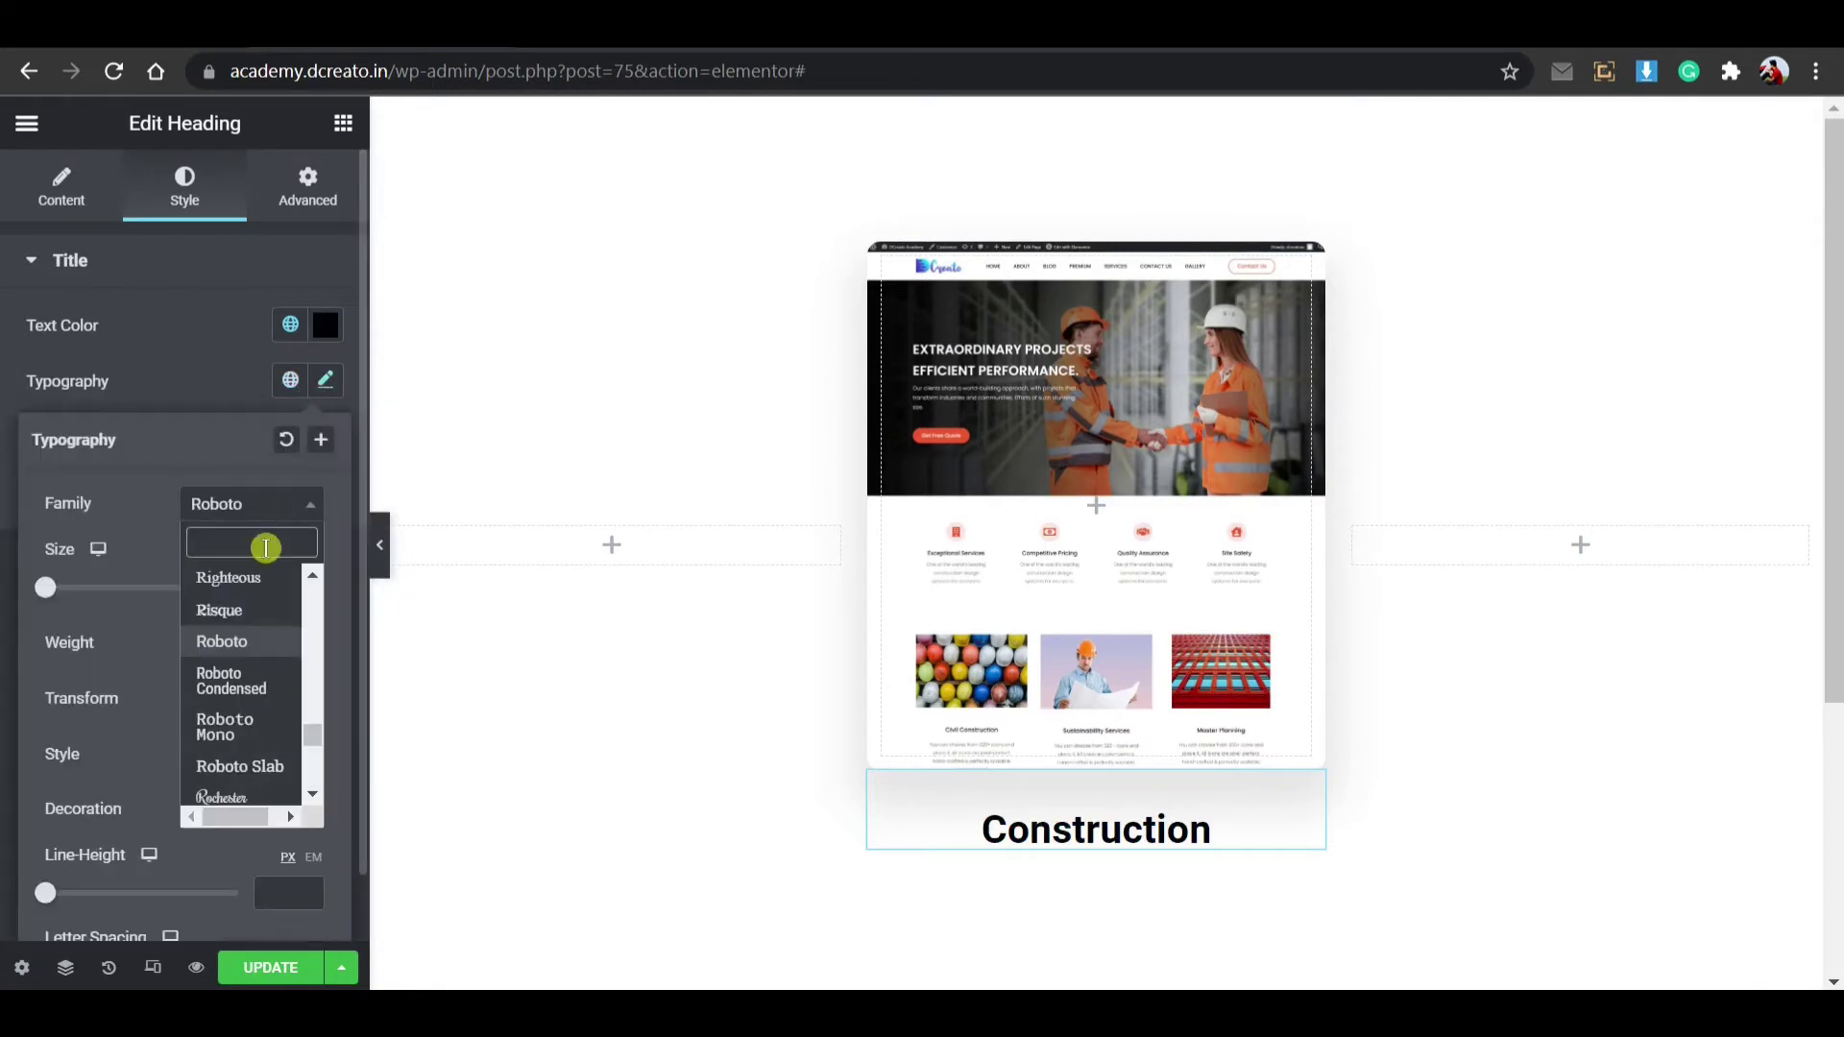
text(pop)
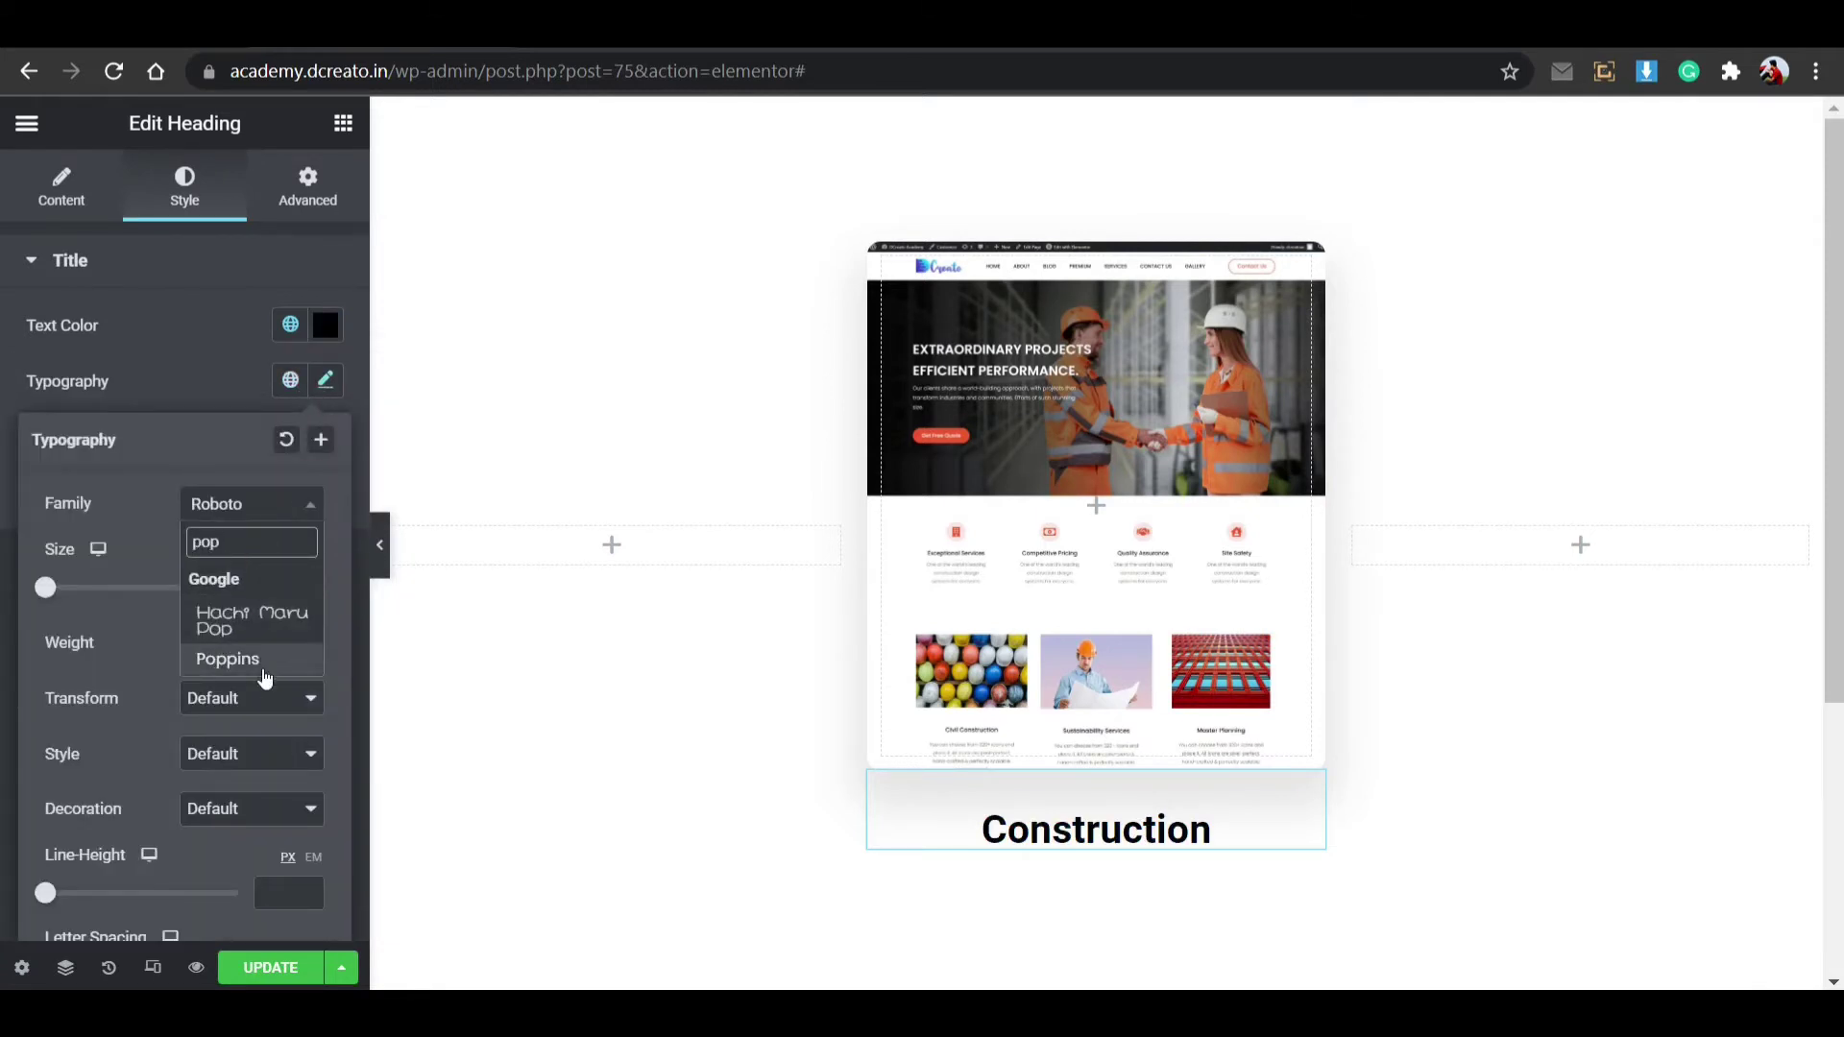
click(252, 659)
click(247, 643)
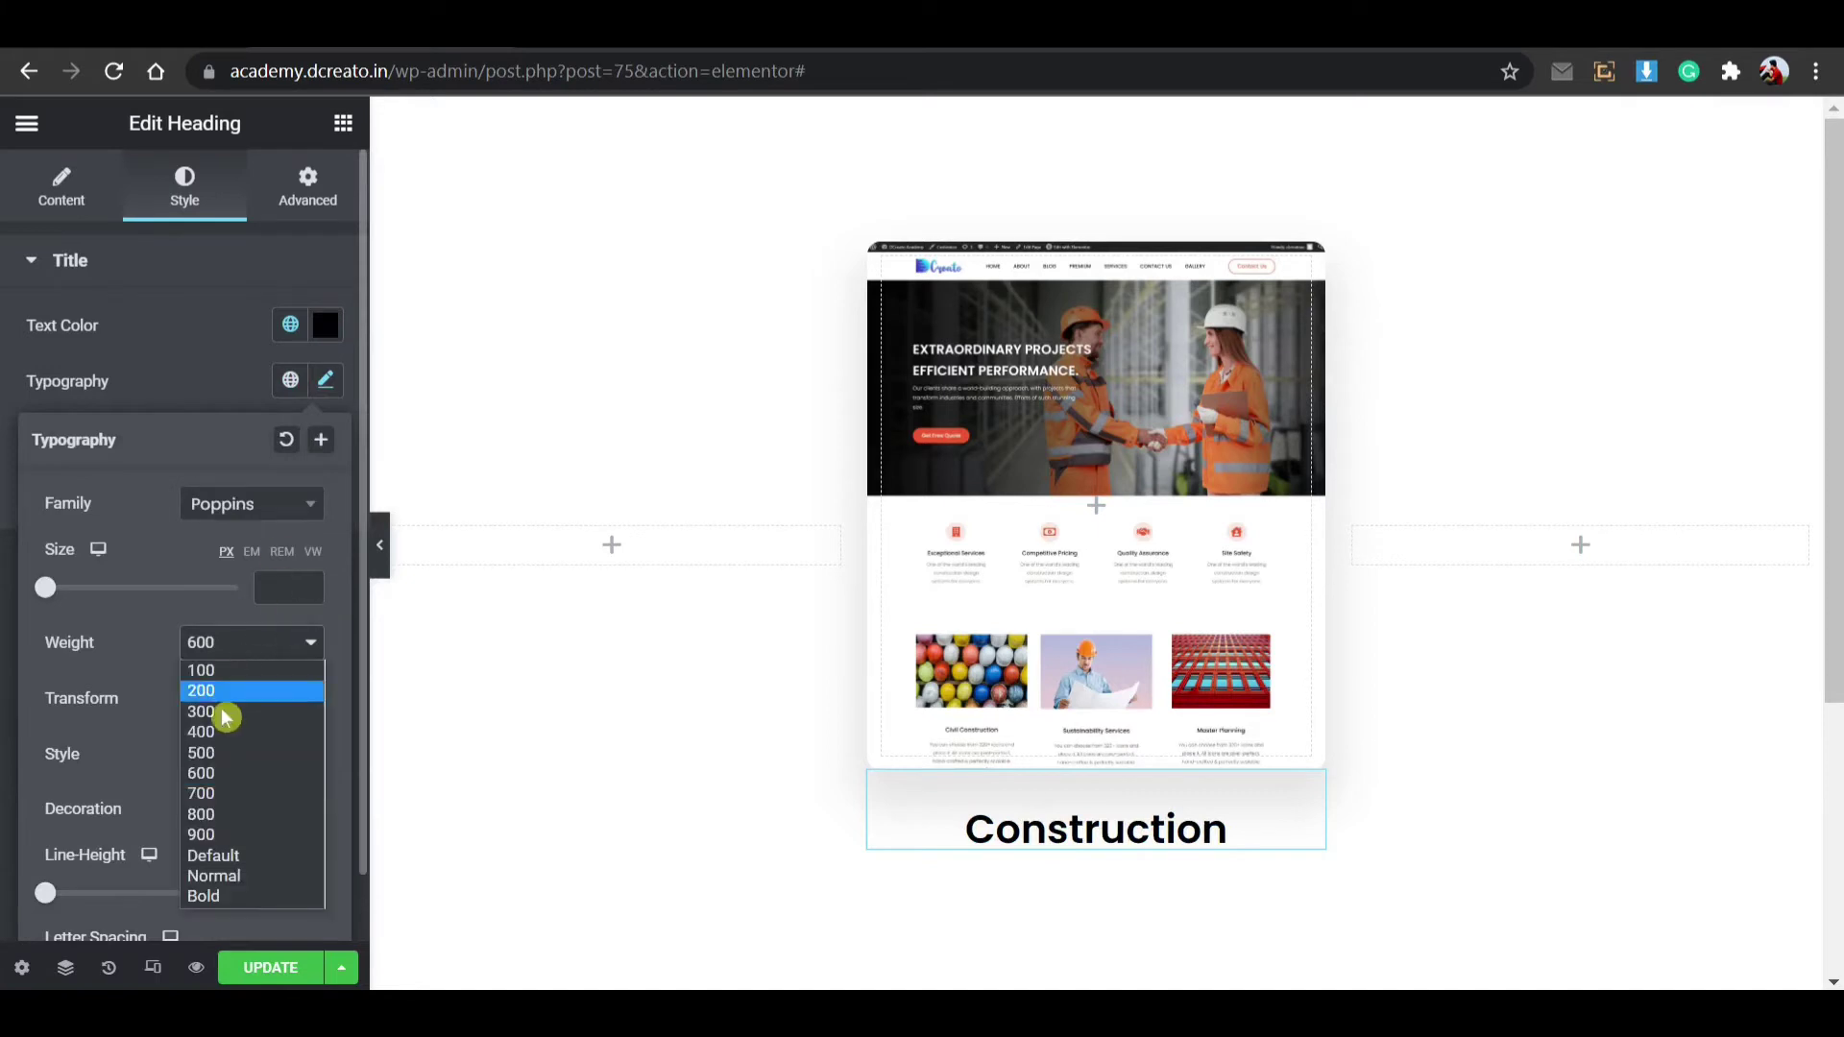
click(207, 813)
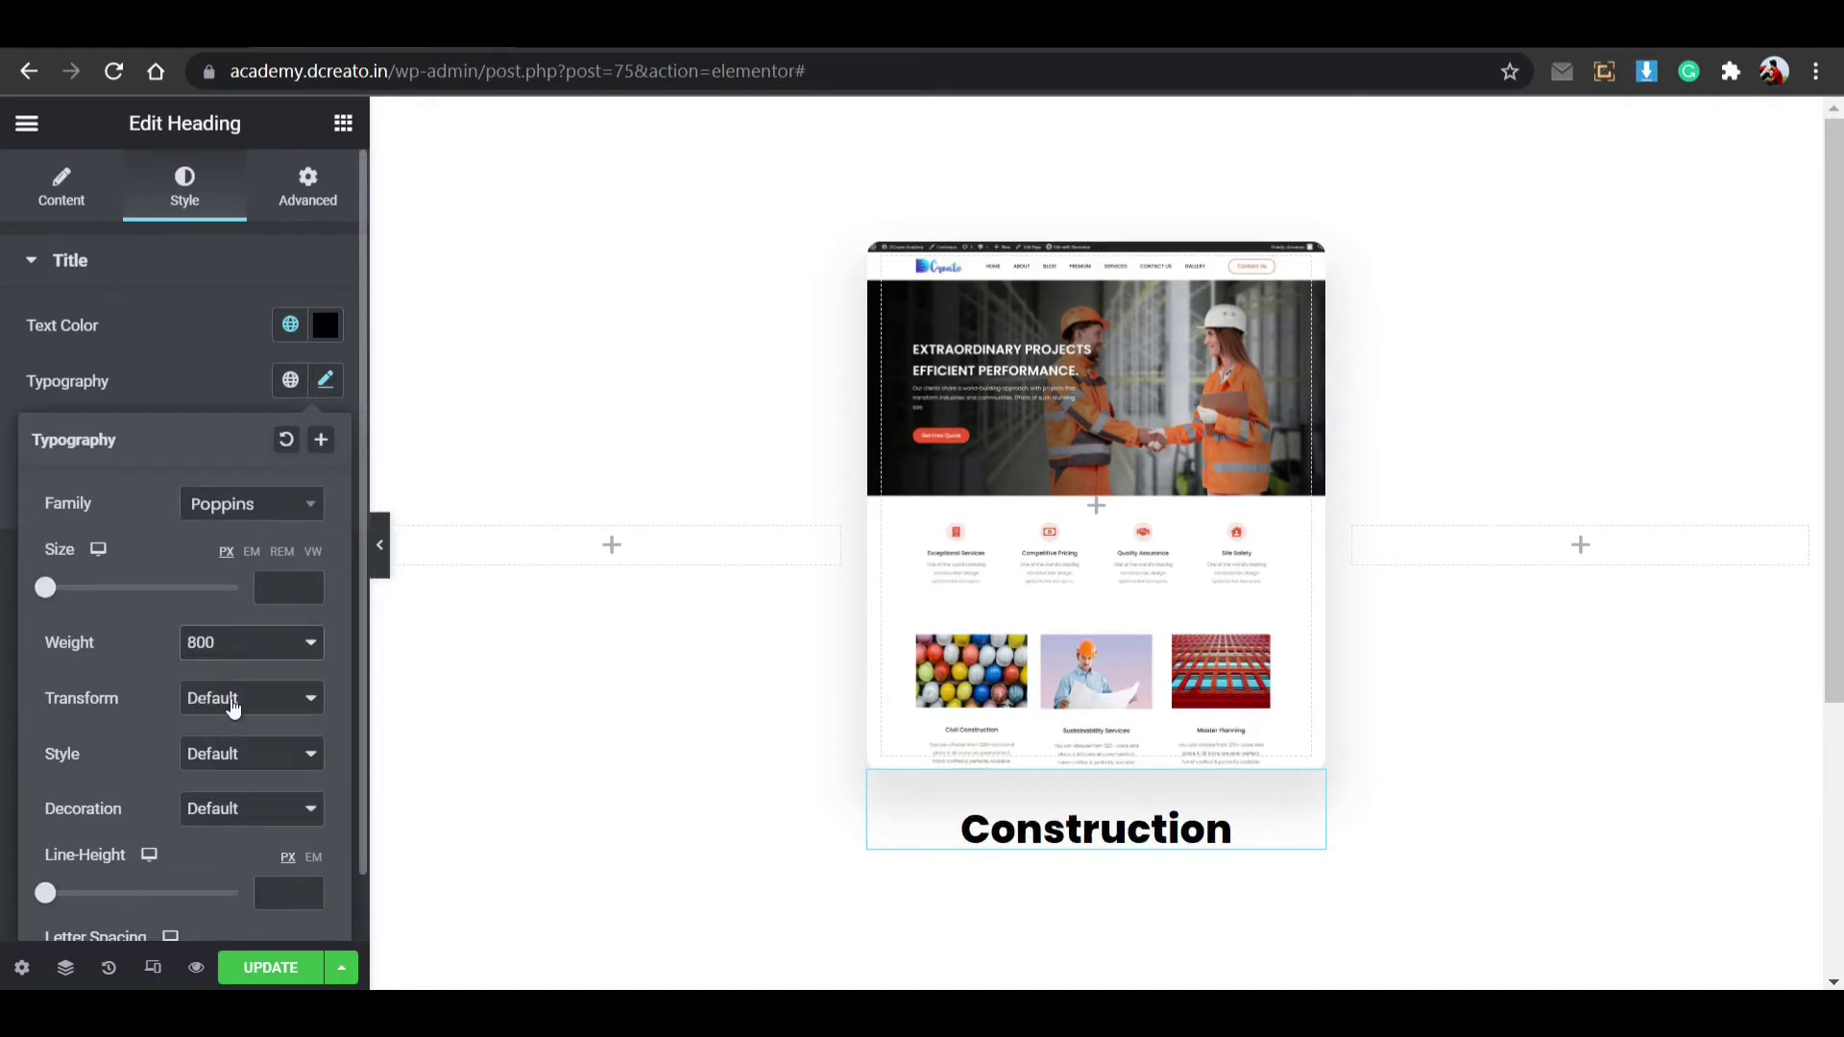
click(247, 653)
click(226, 793)
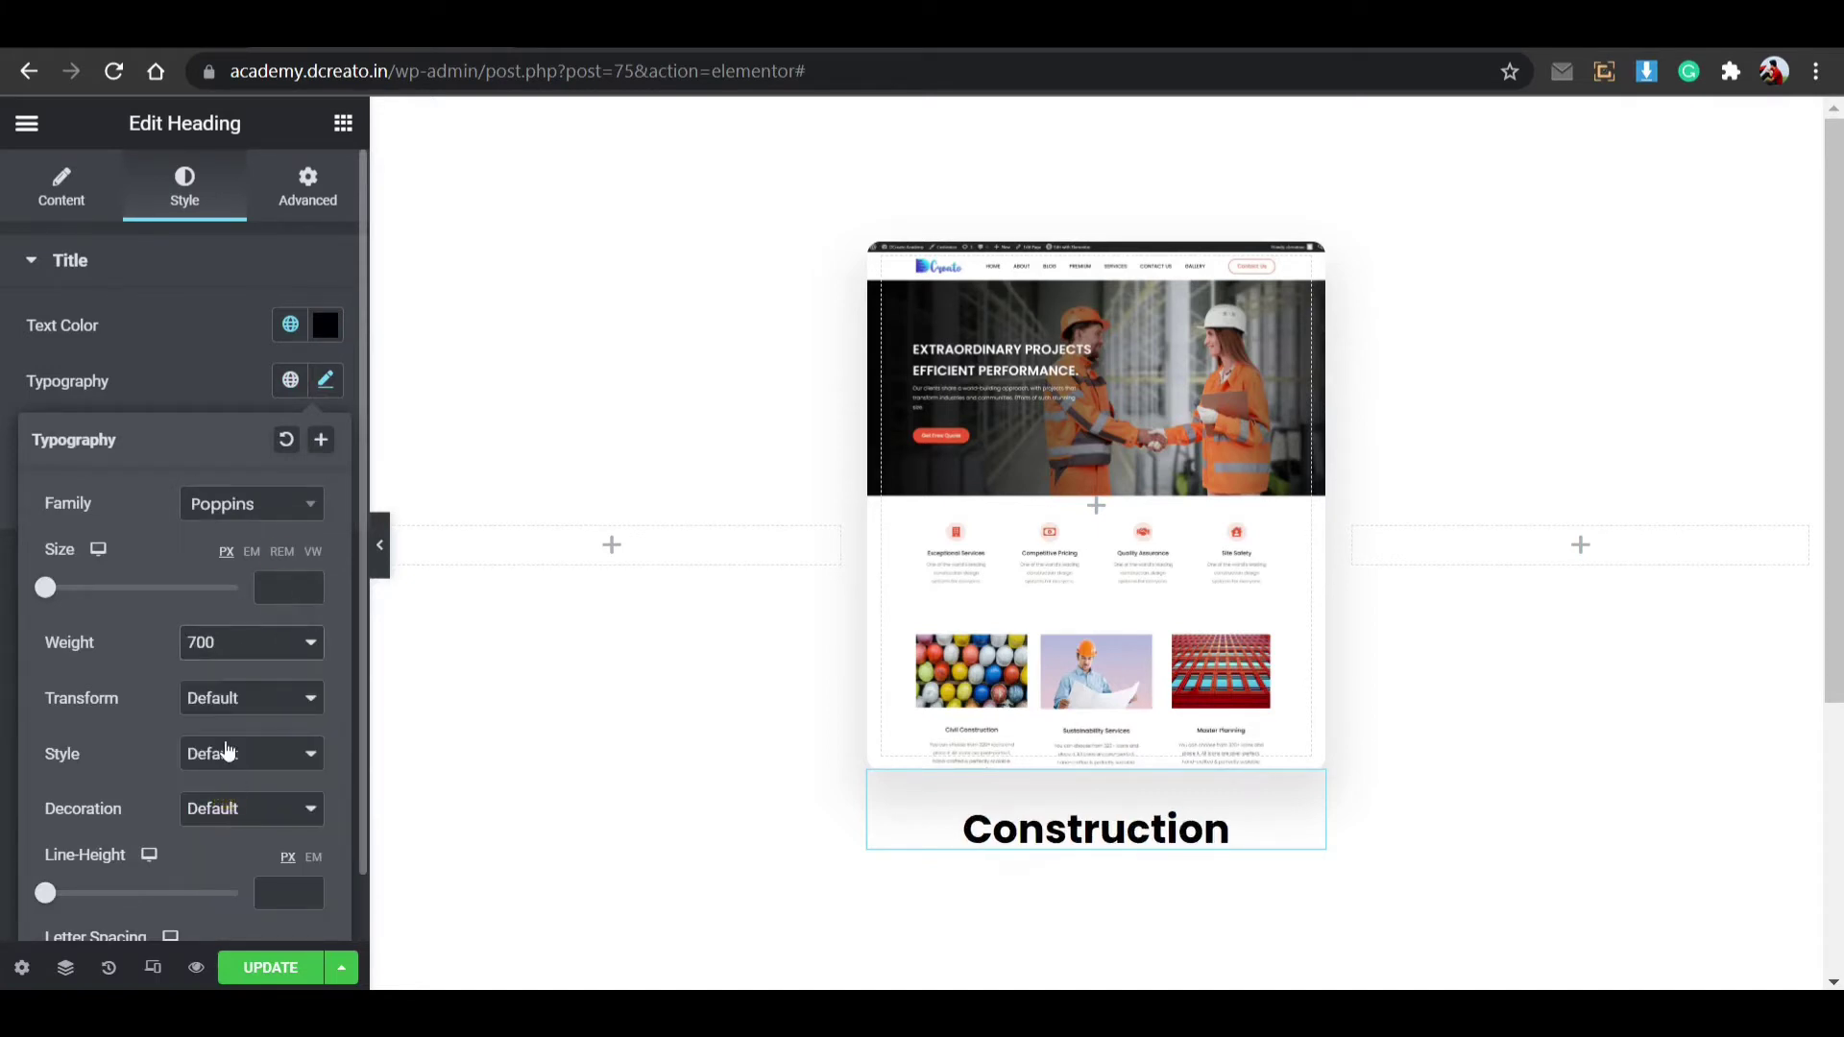
click(274, 592)
click(263, 651)
click(229, 776)
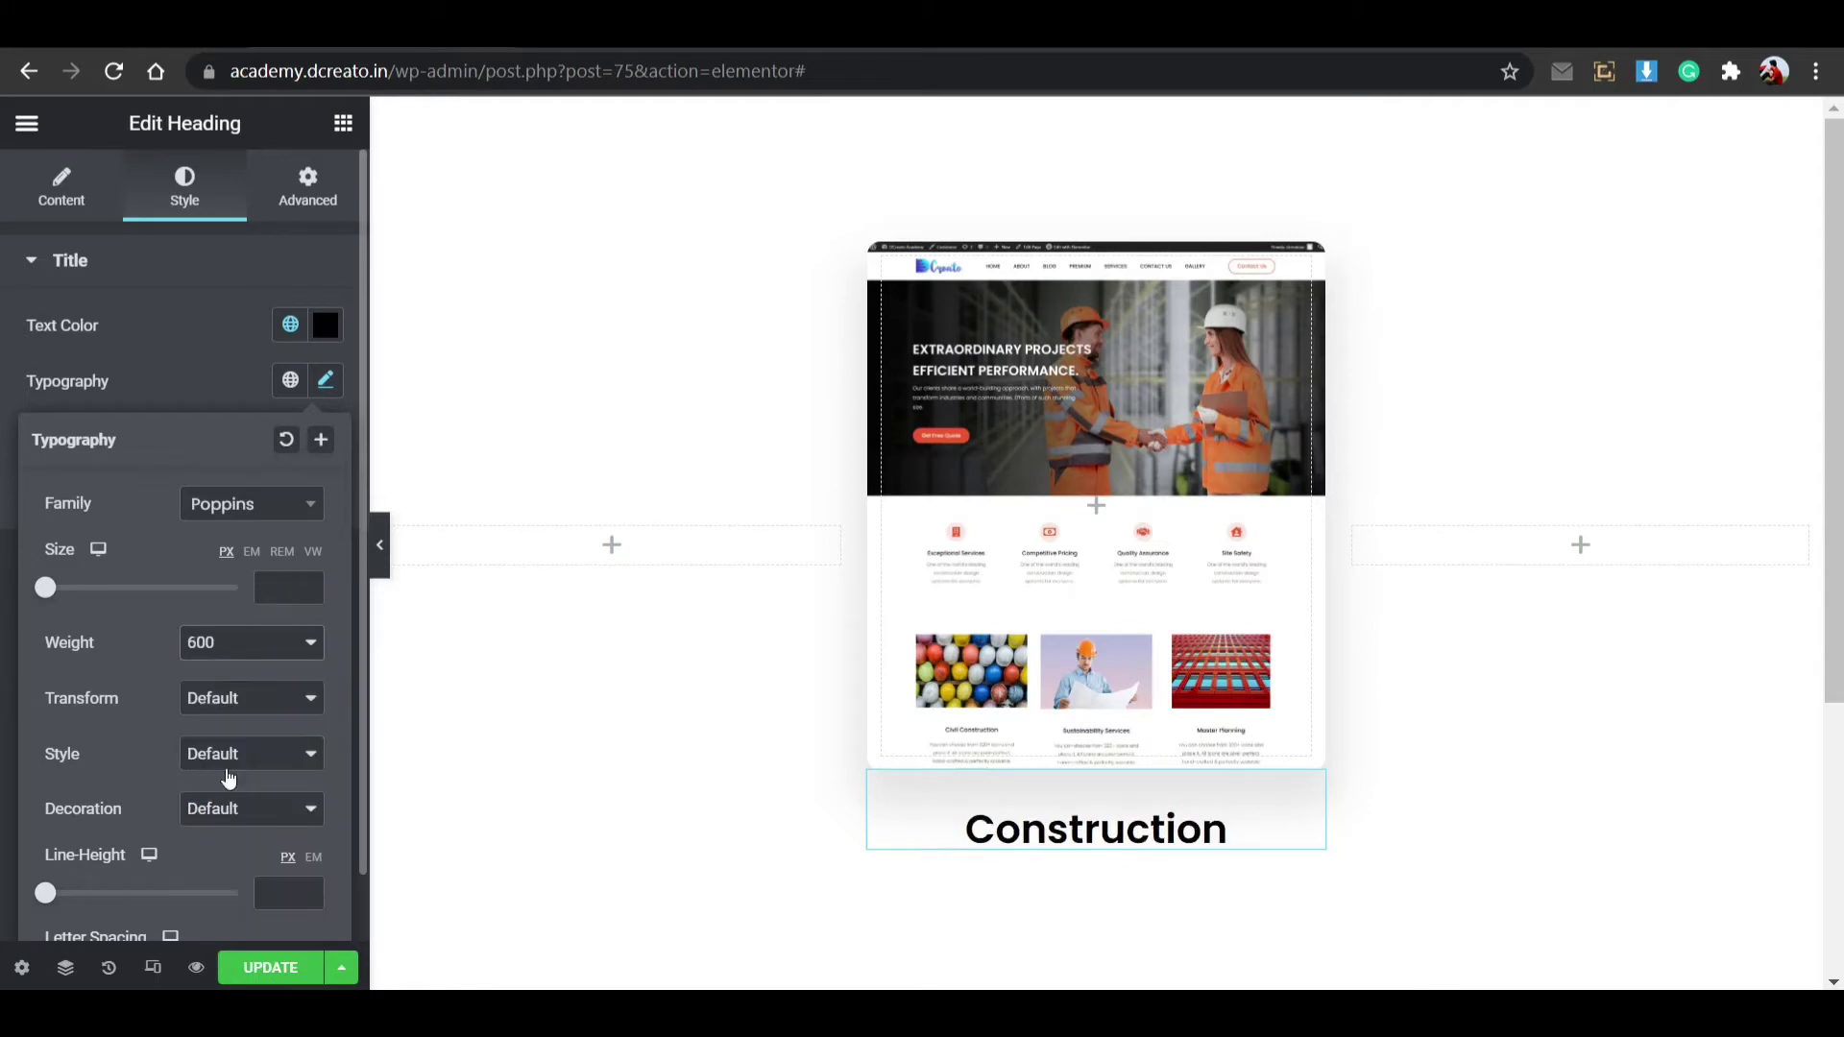
click(236, 654)
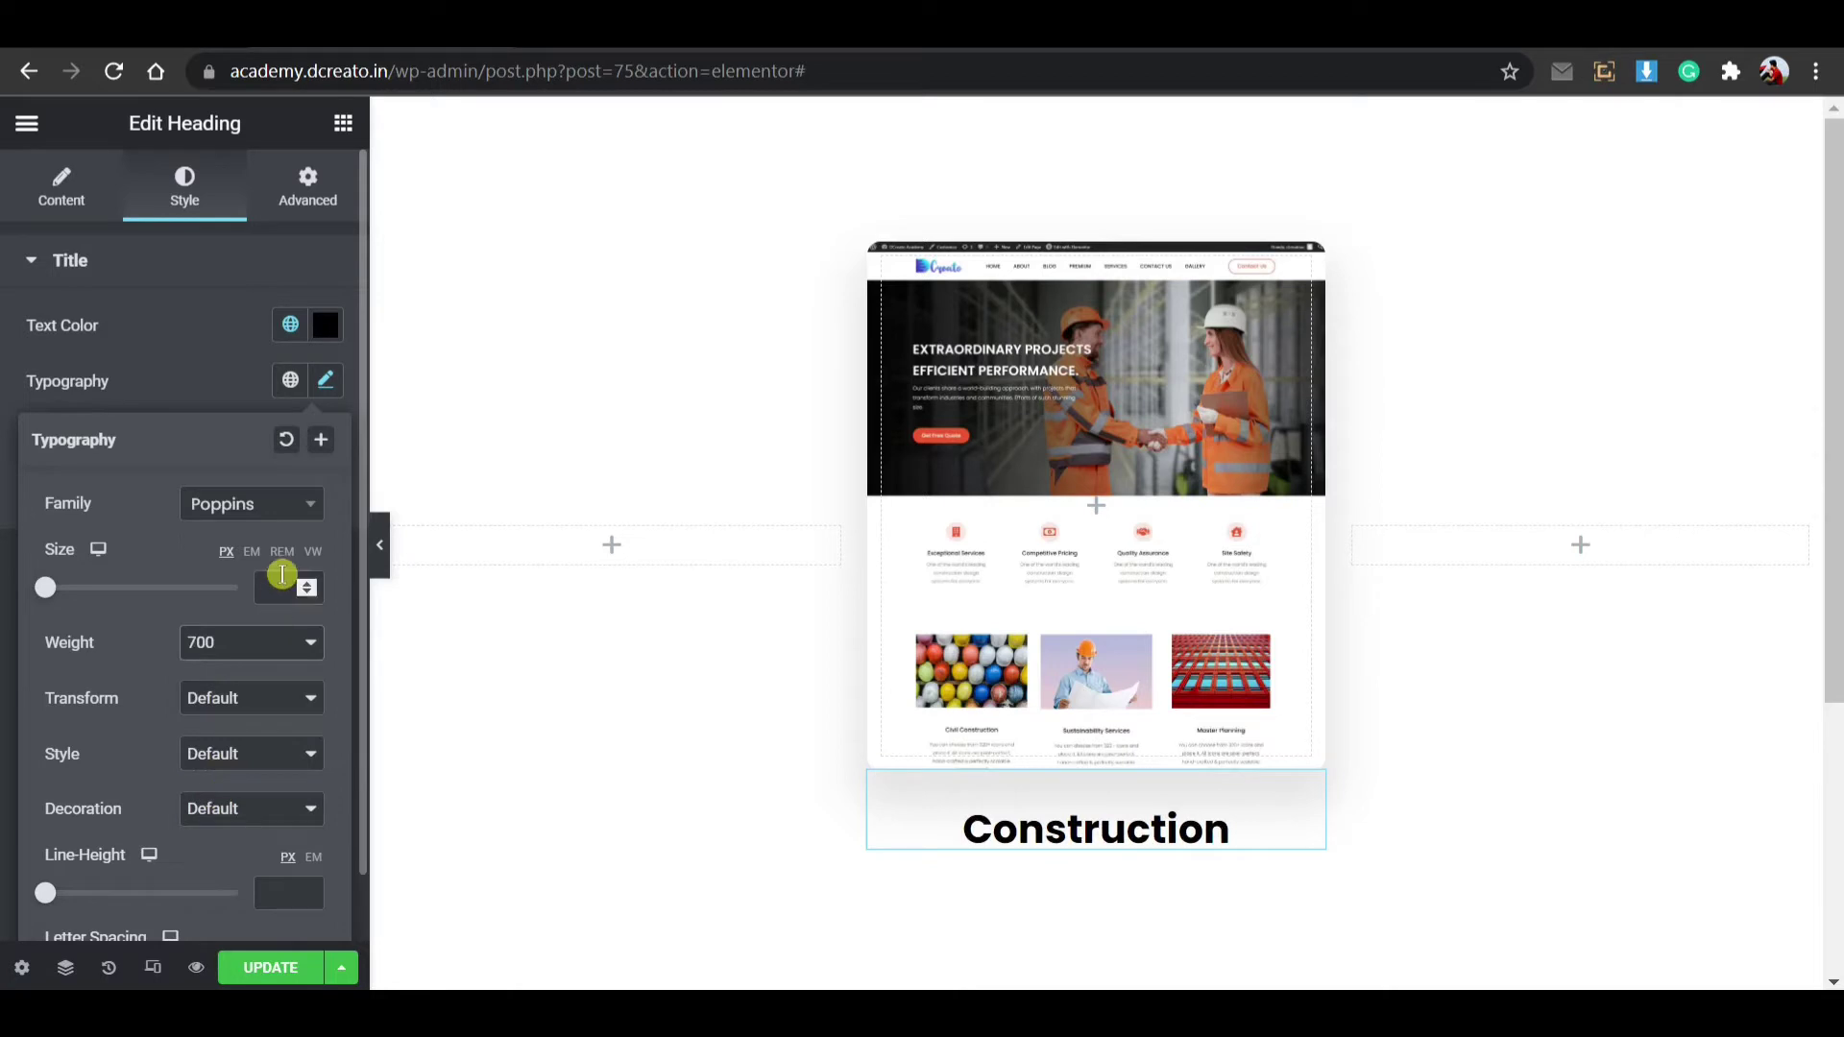
Step: Set the heading's font size to 25 px and its text transform to Uppercase
text(25)
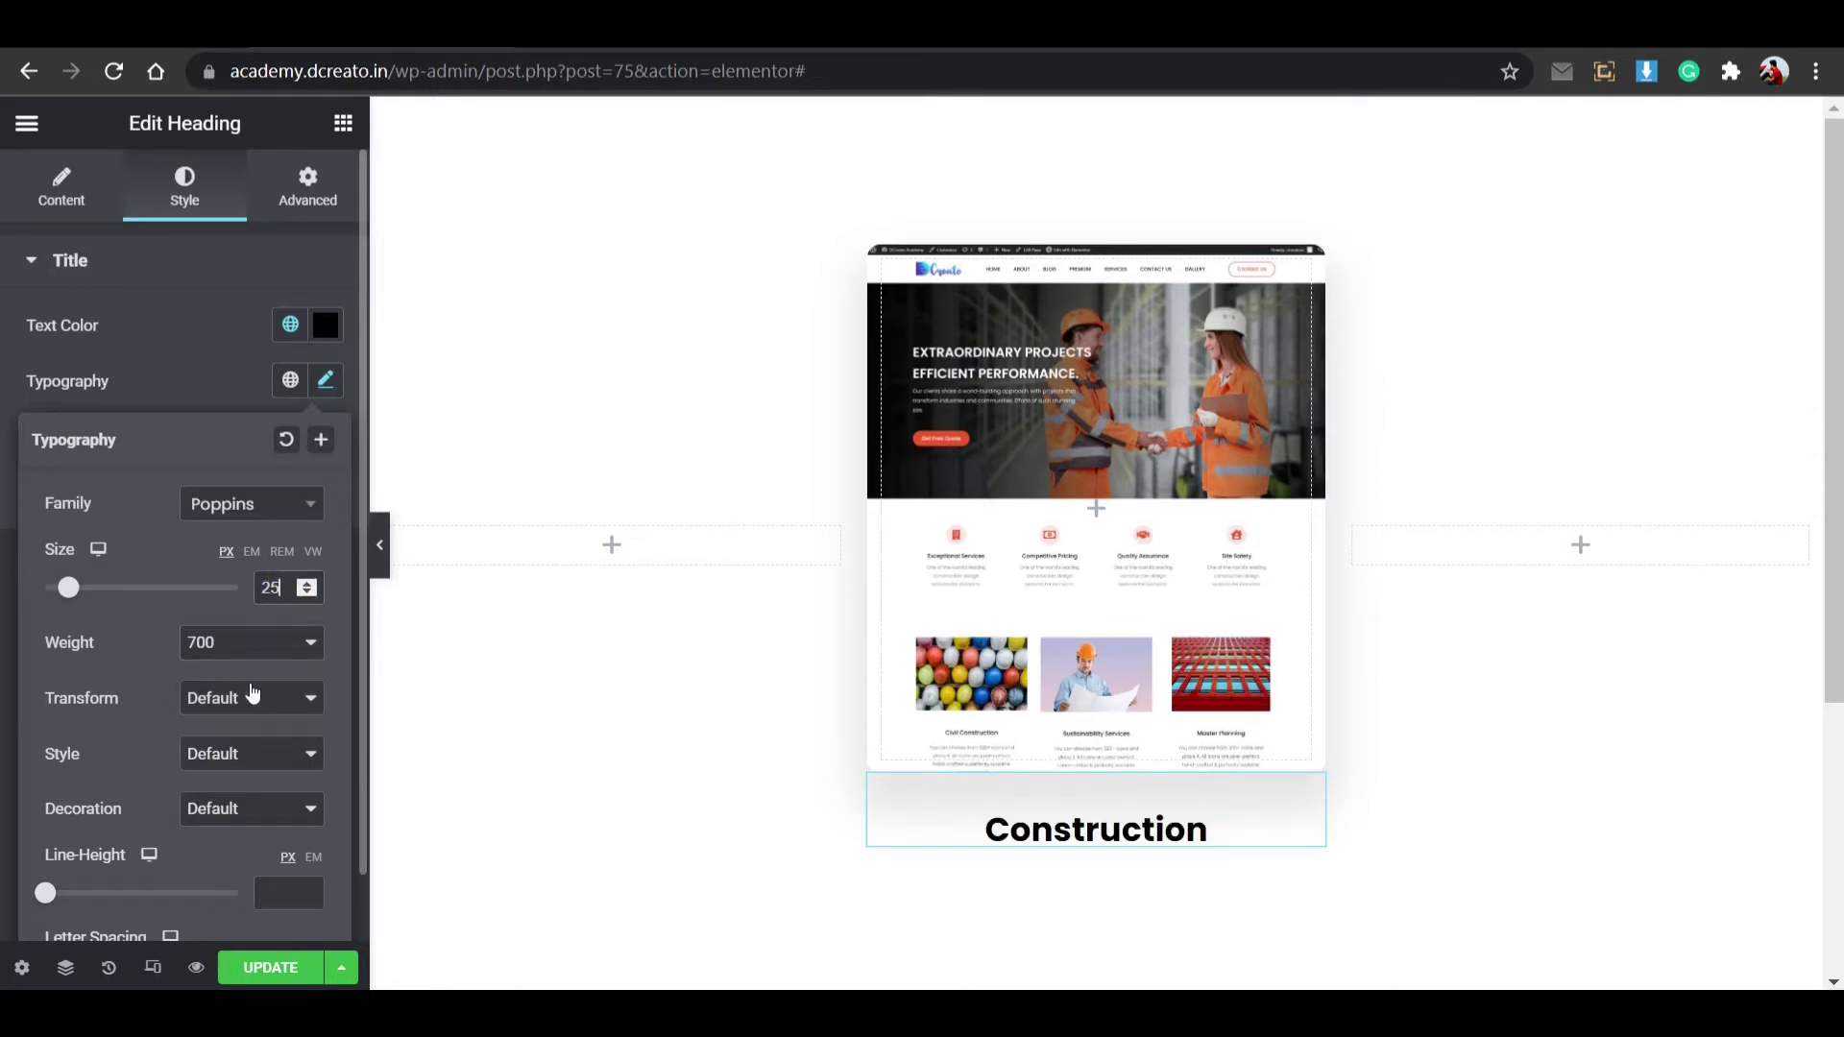
click(251, 699)
click(223, 747)
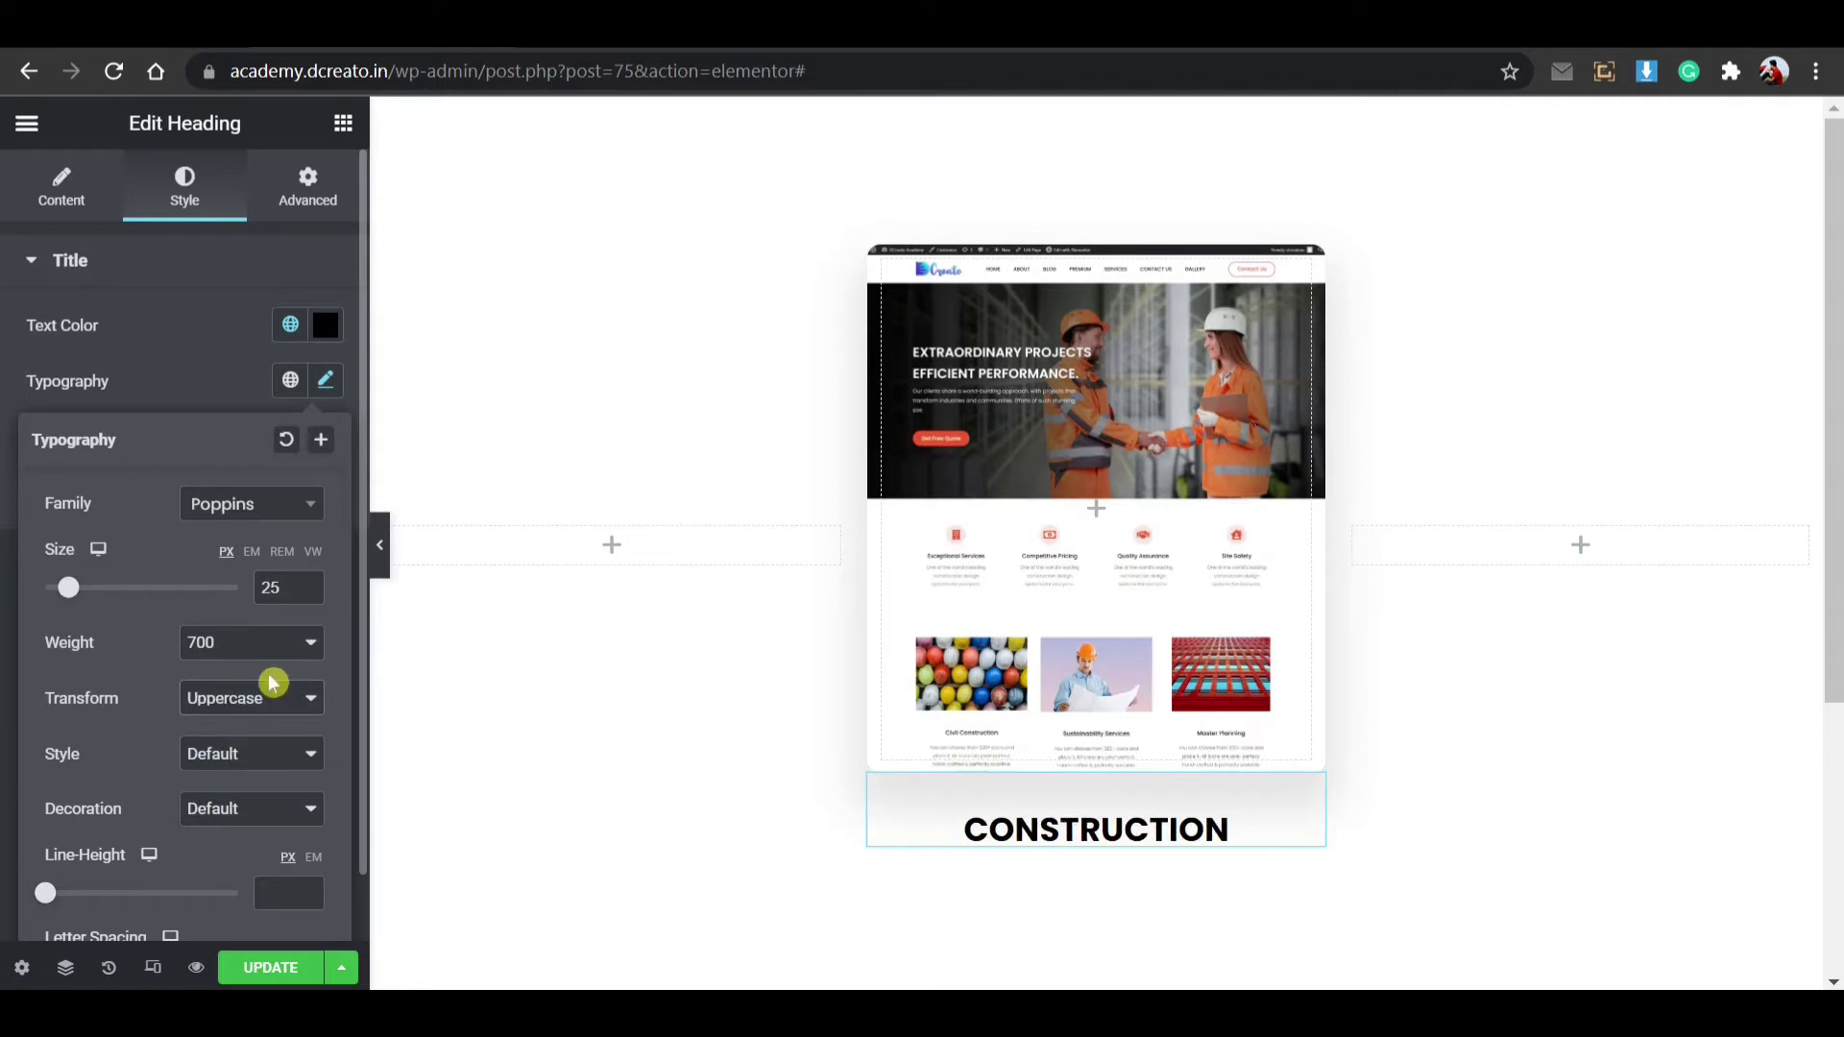
Step: Try heading font sizes between 21 and 30 px, ending at 25 px
click(307, 596)
click(308, 595)
click(308, 596)
click(307, 595)
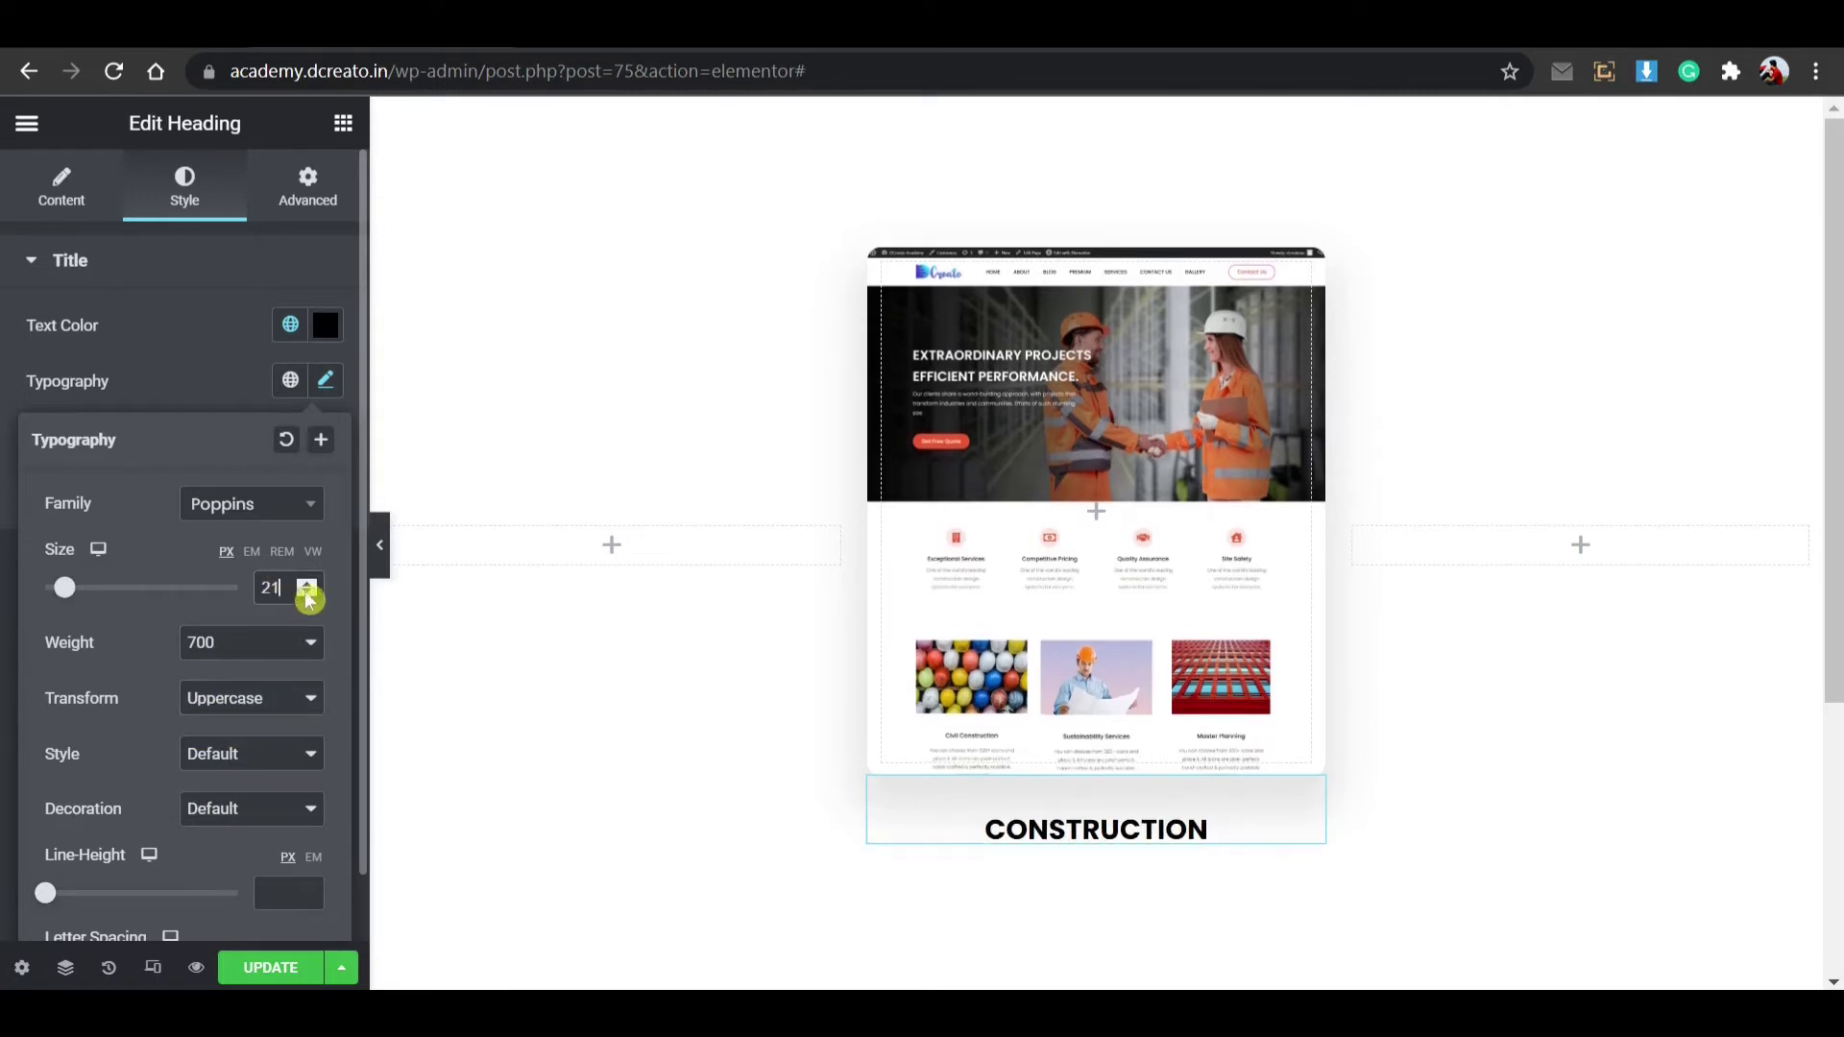
click(307, 586)
click(307, 586)
click(308, 586)
click(307, 585)
click(308, 586)
click(308, 585)
click(308, 586)
click(308, 586)
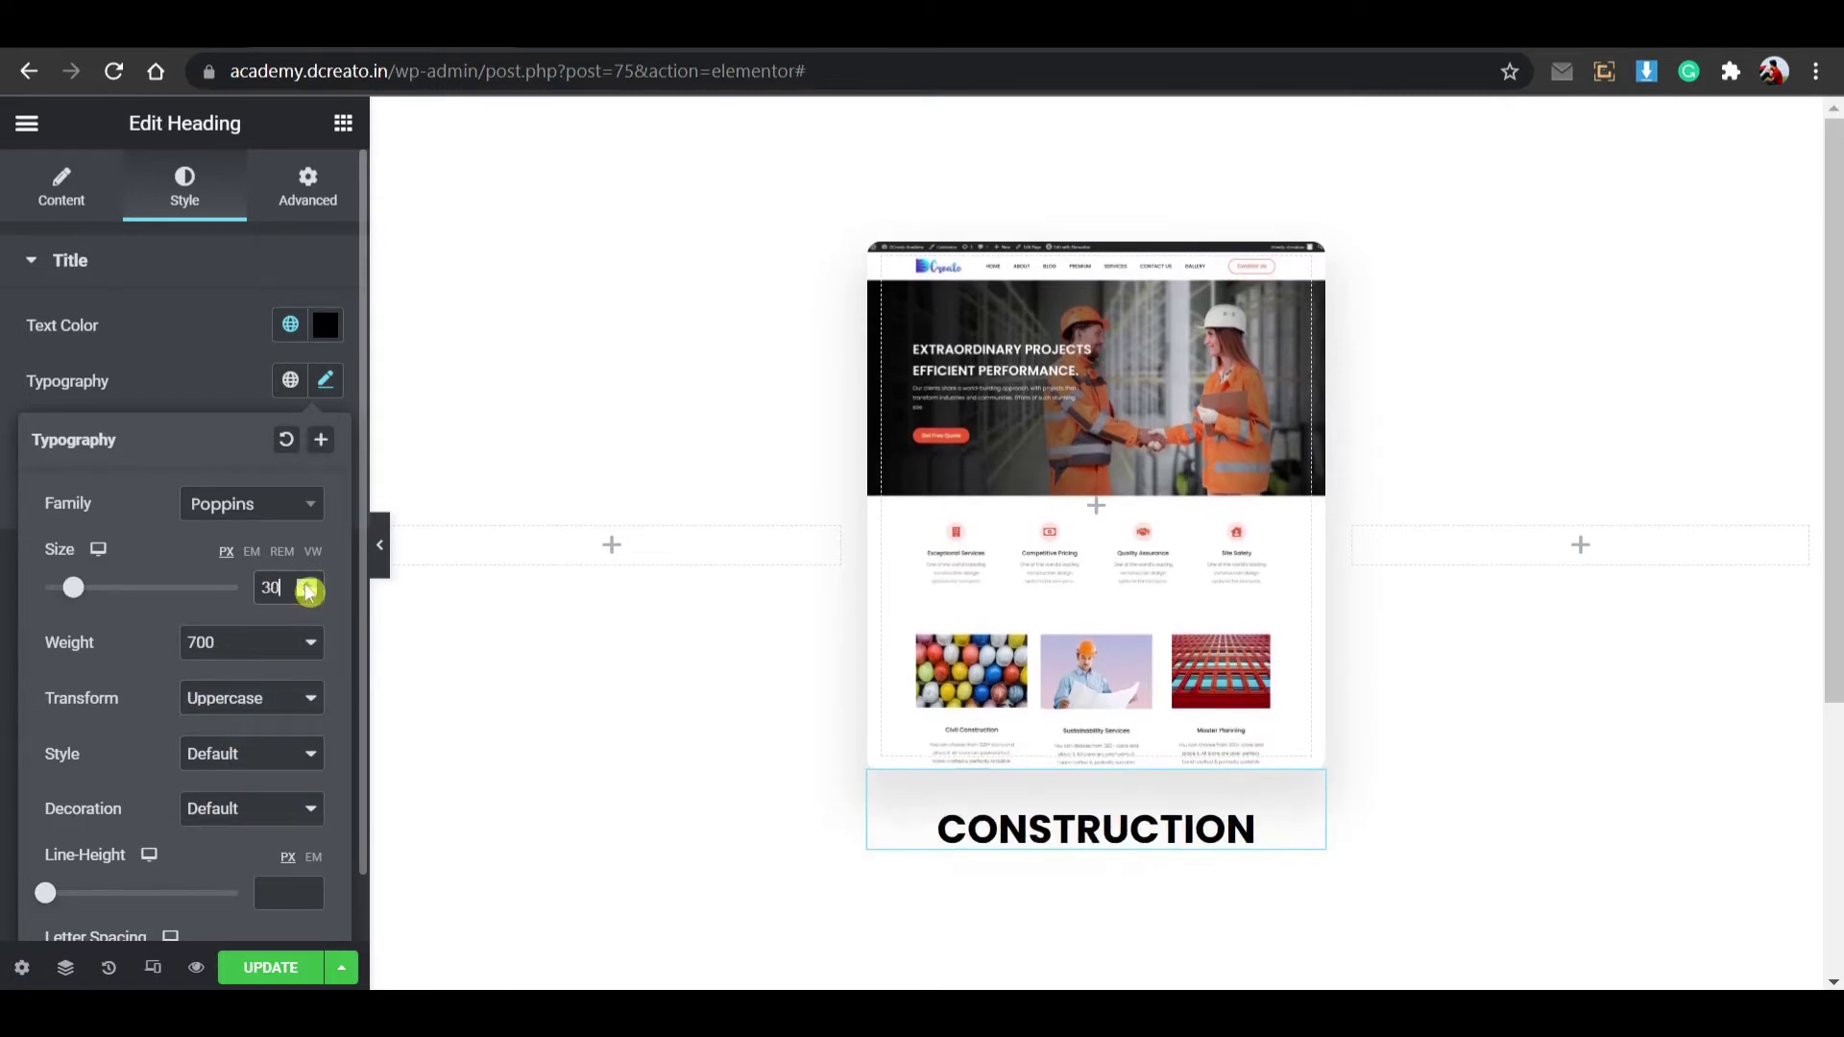
click(309, 601)
click(309, 595)
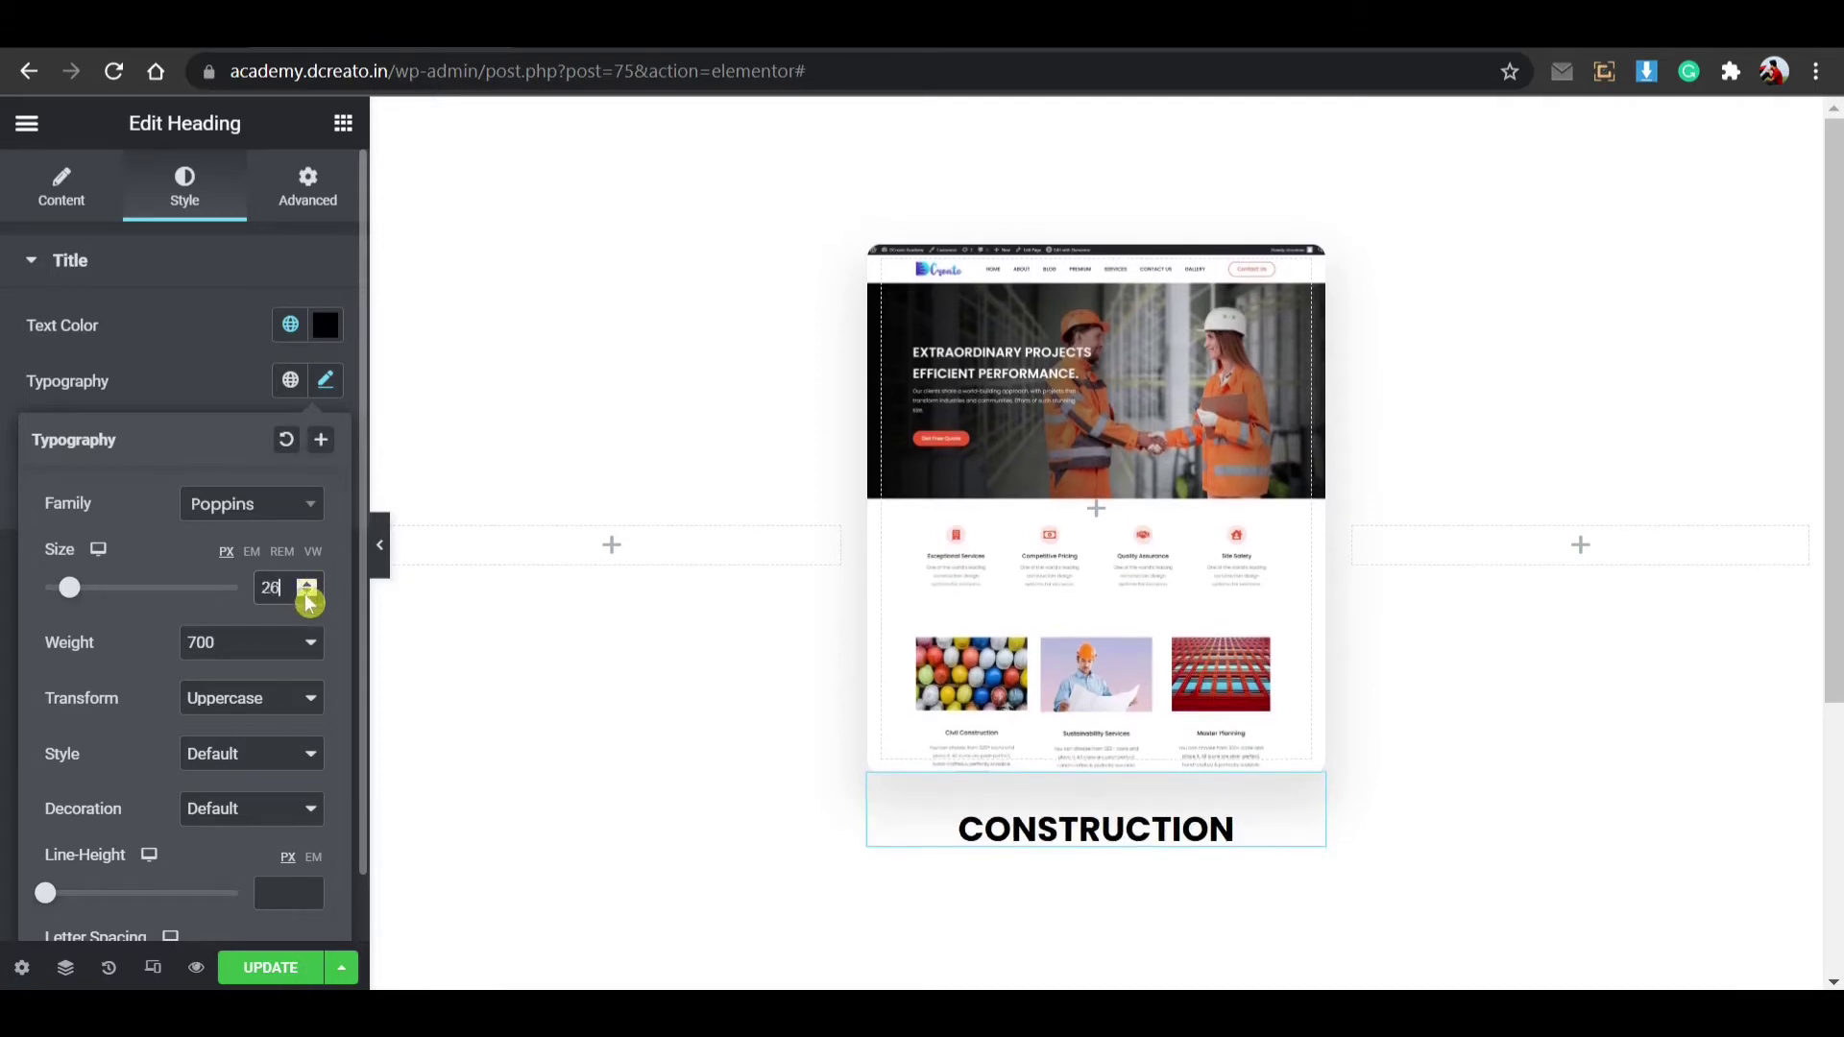
click(308, 595)
click(308, 596)
click(308, 596)
click(307, 581)
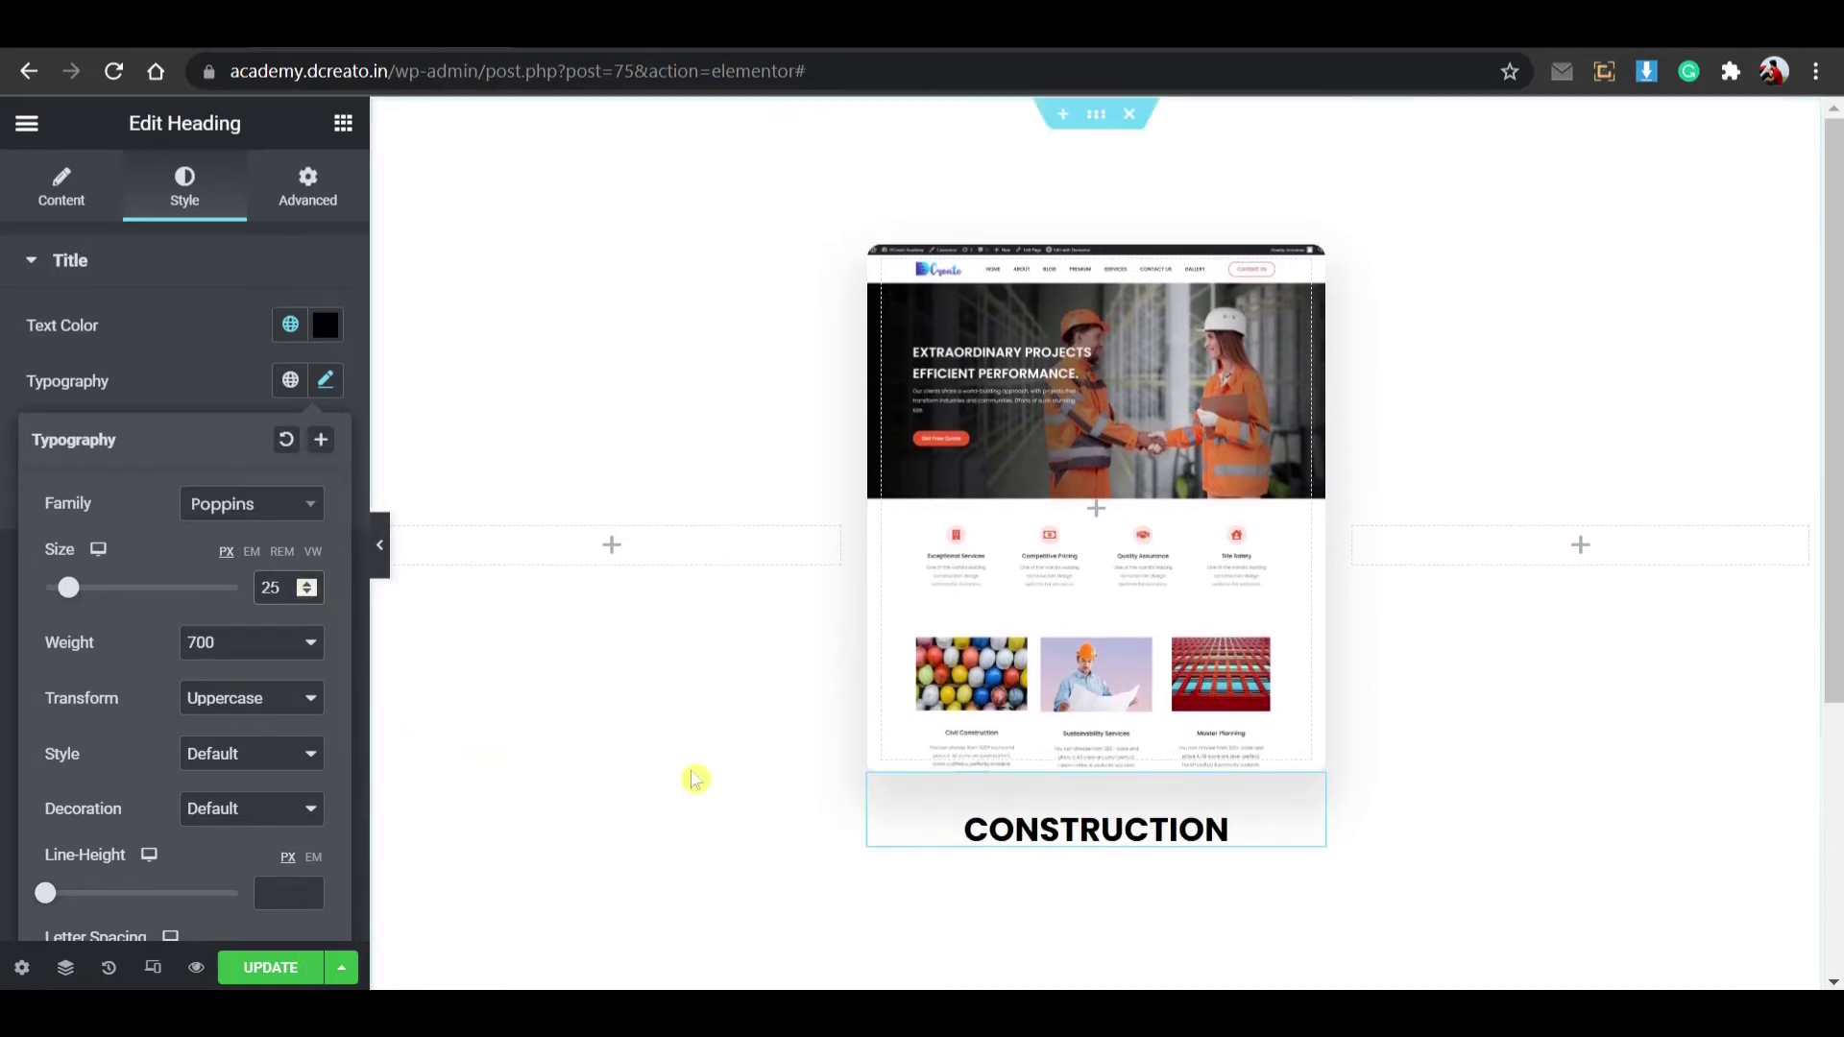
mouse_move(917, 286)
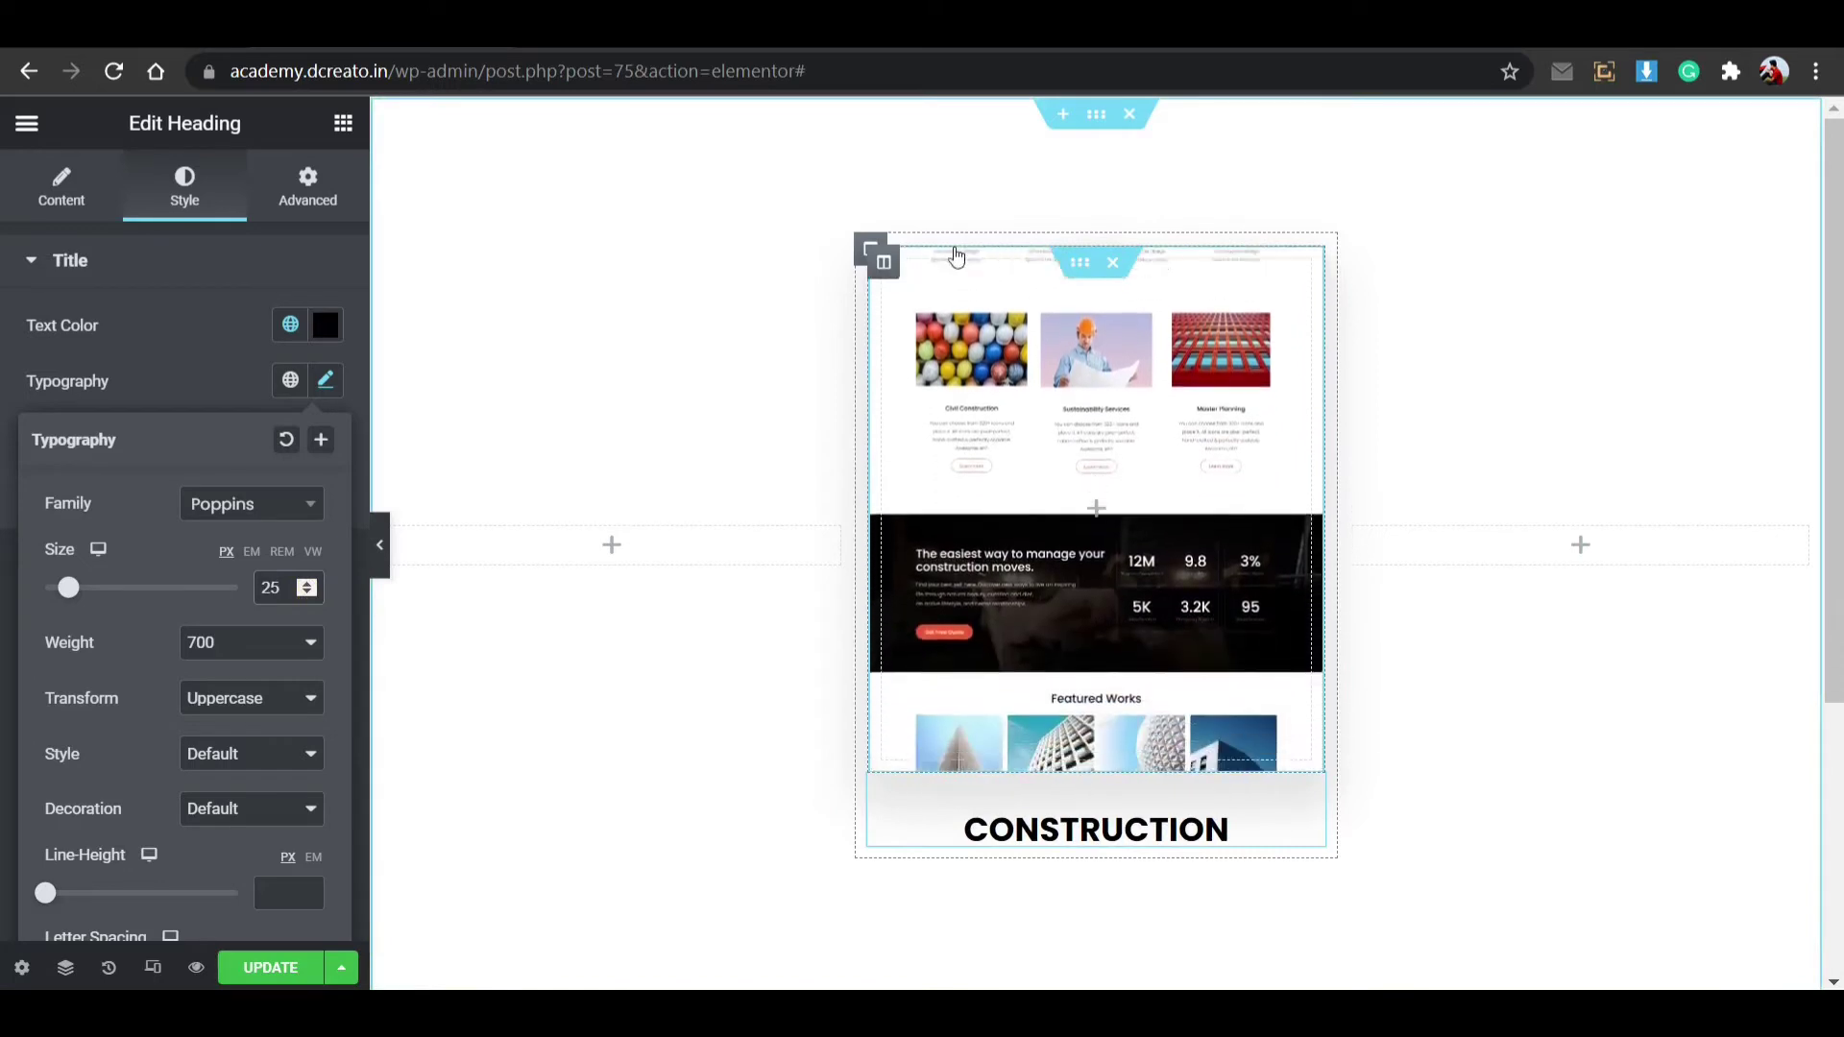
right_click(879, 252)
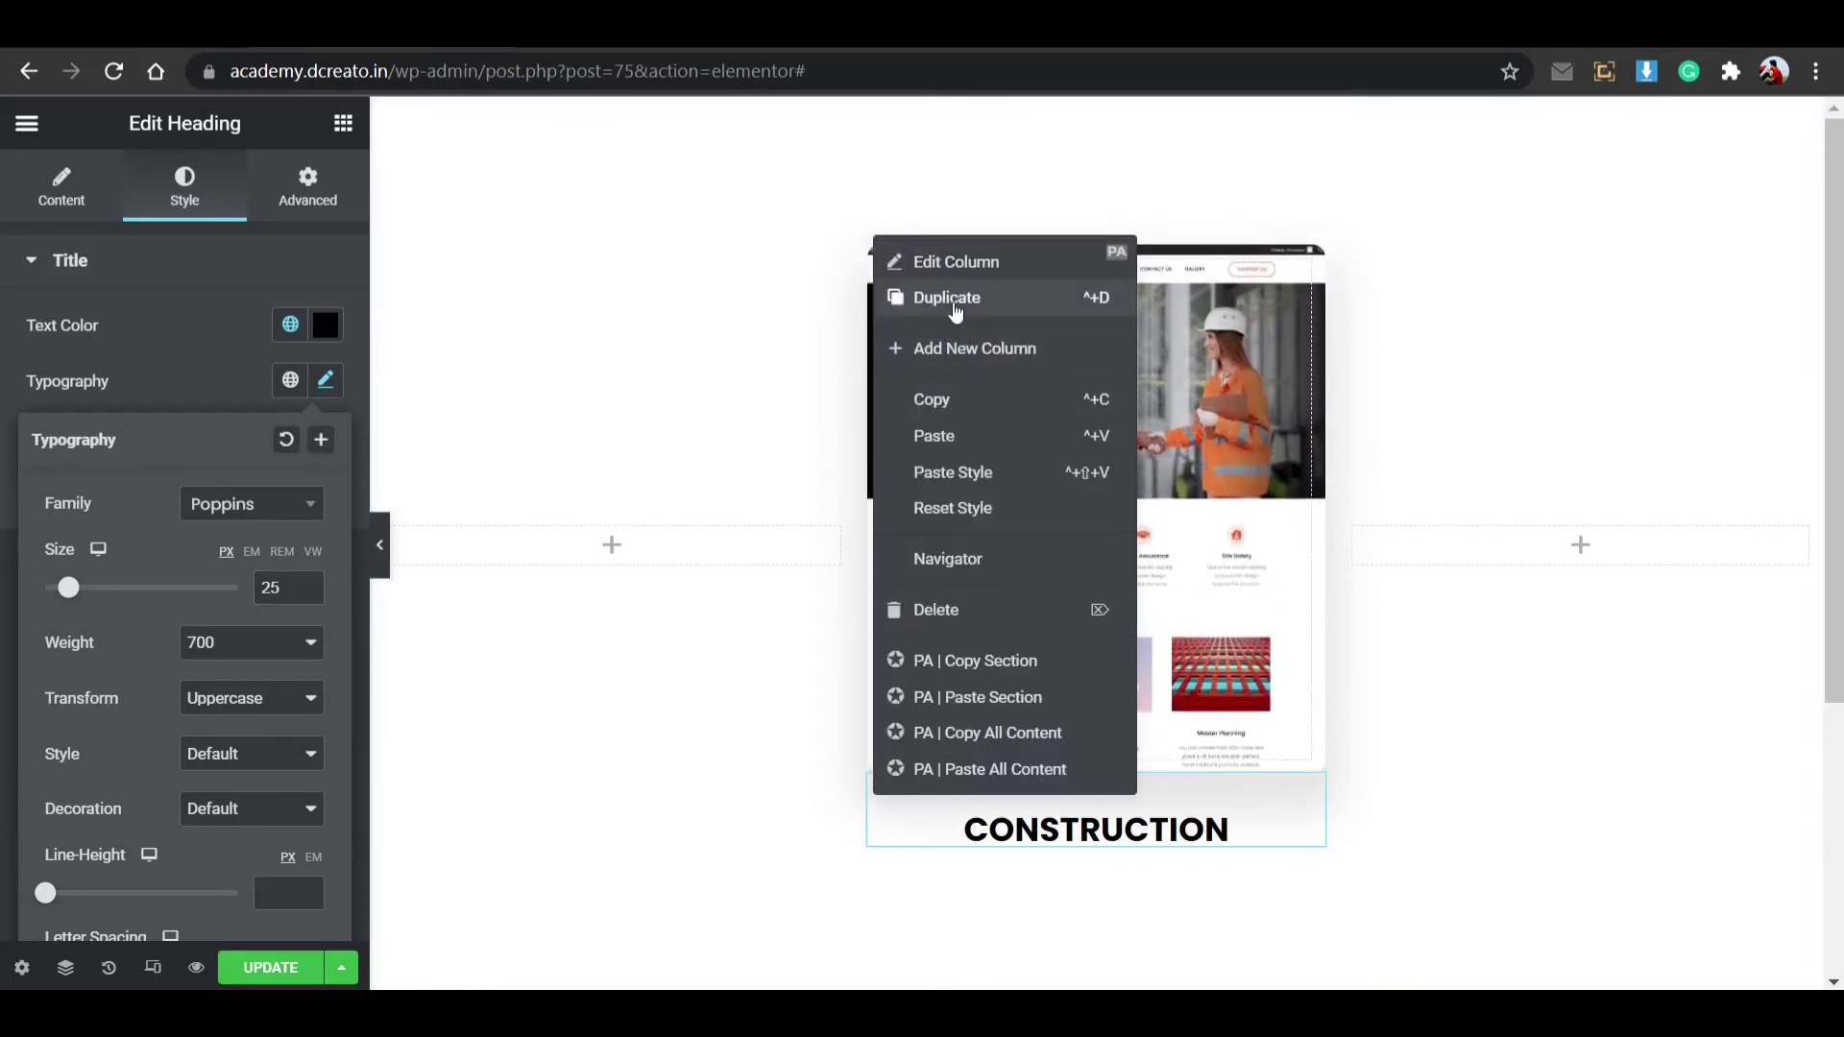
click(766, 309)
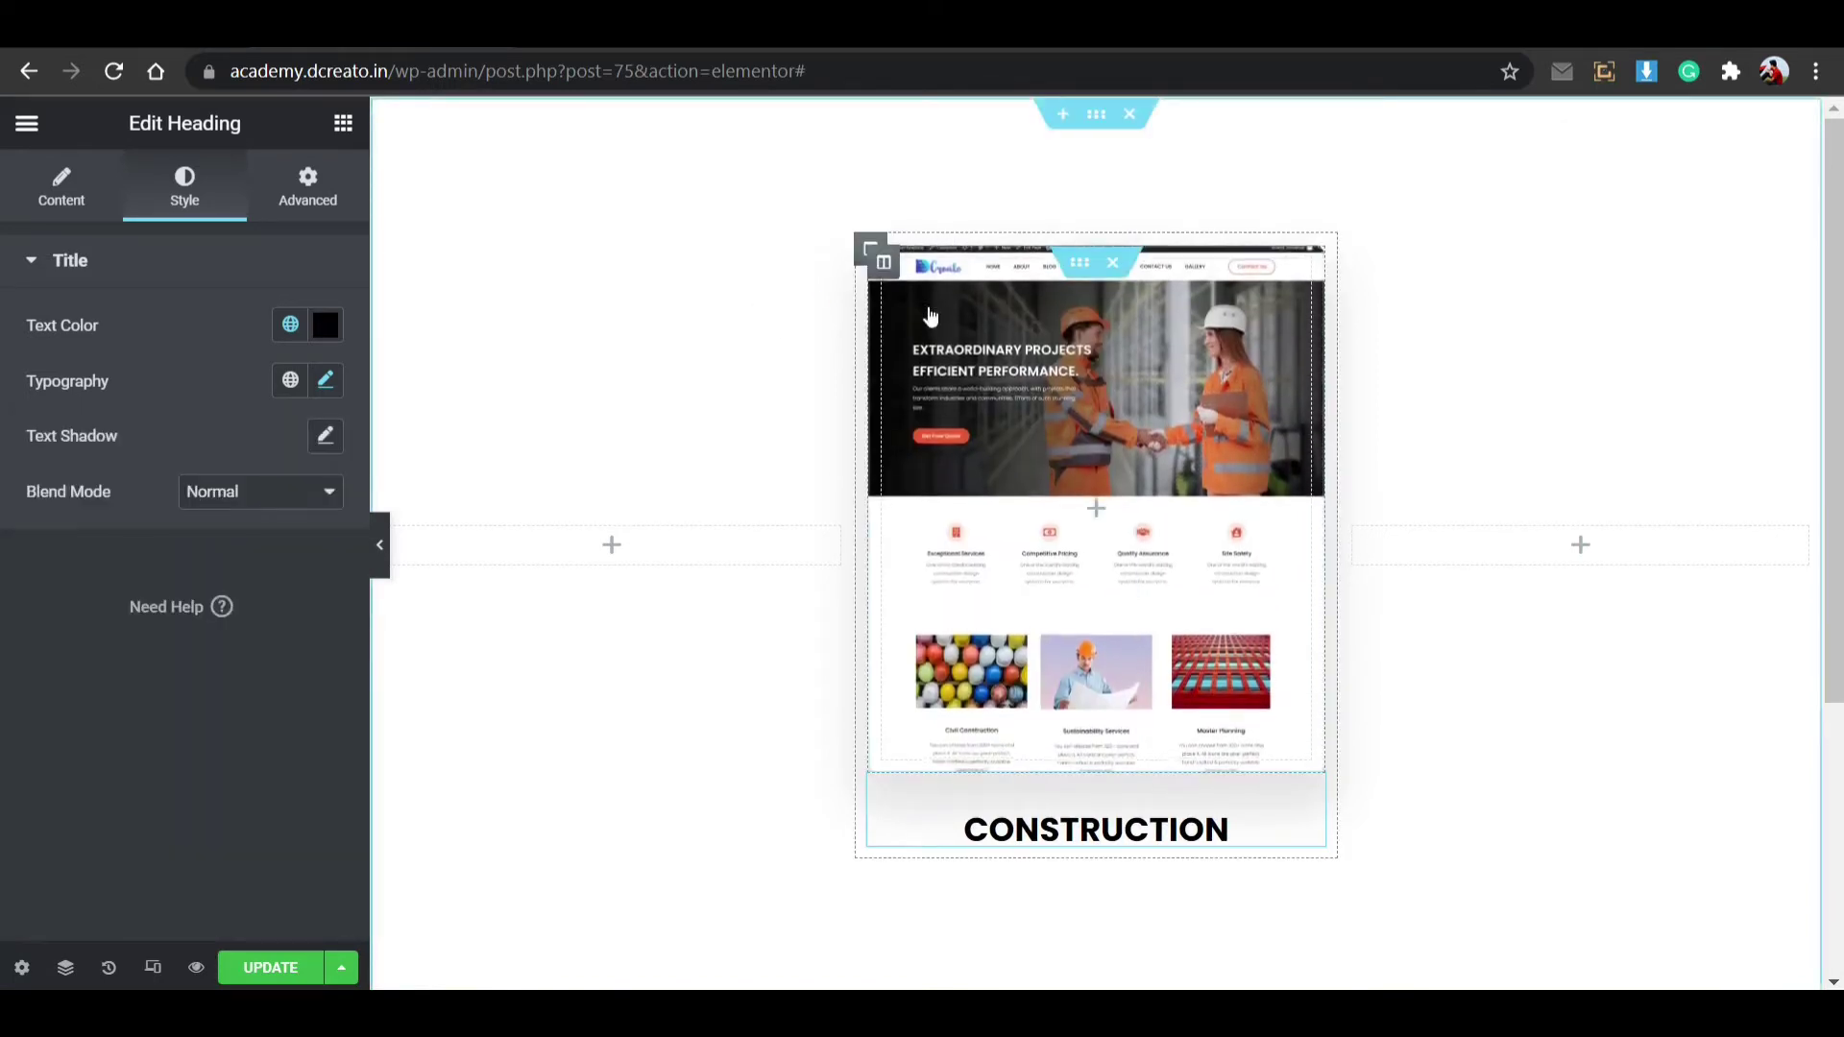
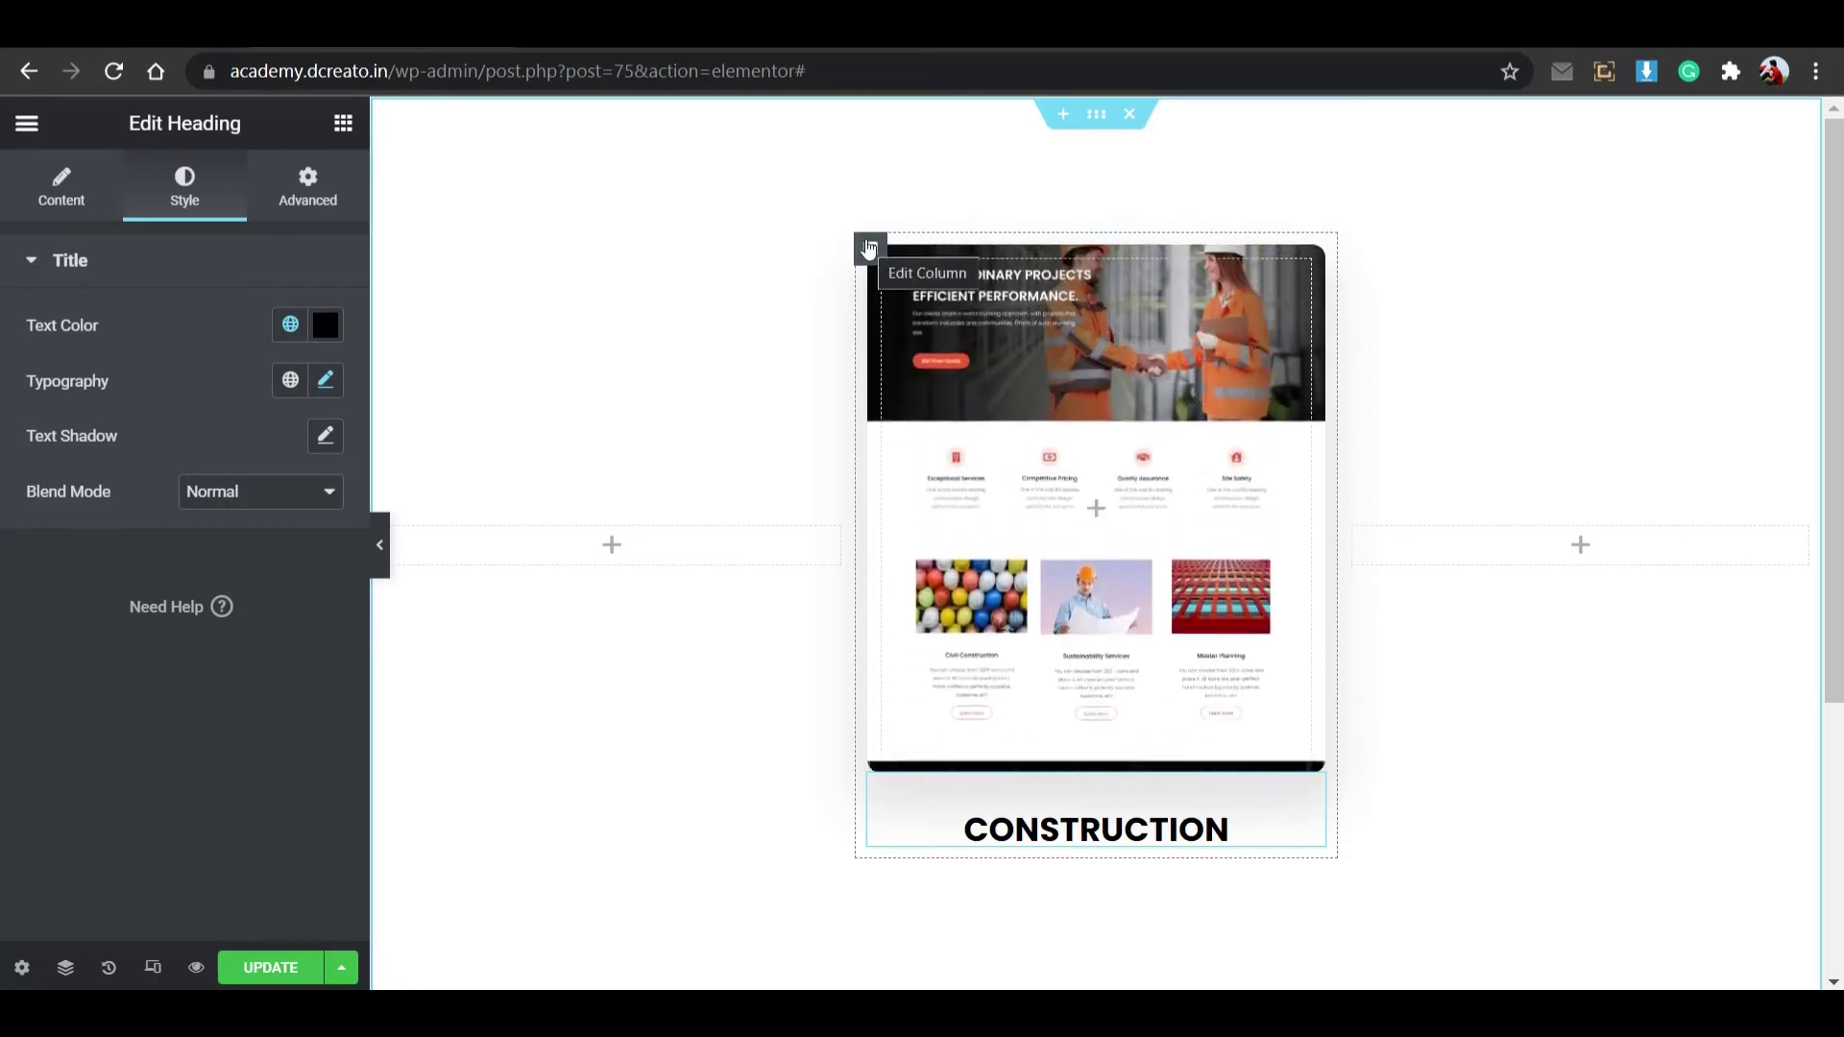
Step: Duplicate the column holding the Construction card twice to get three identical cards
right_click(870, 248)
click(910, 306)
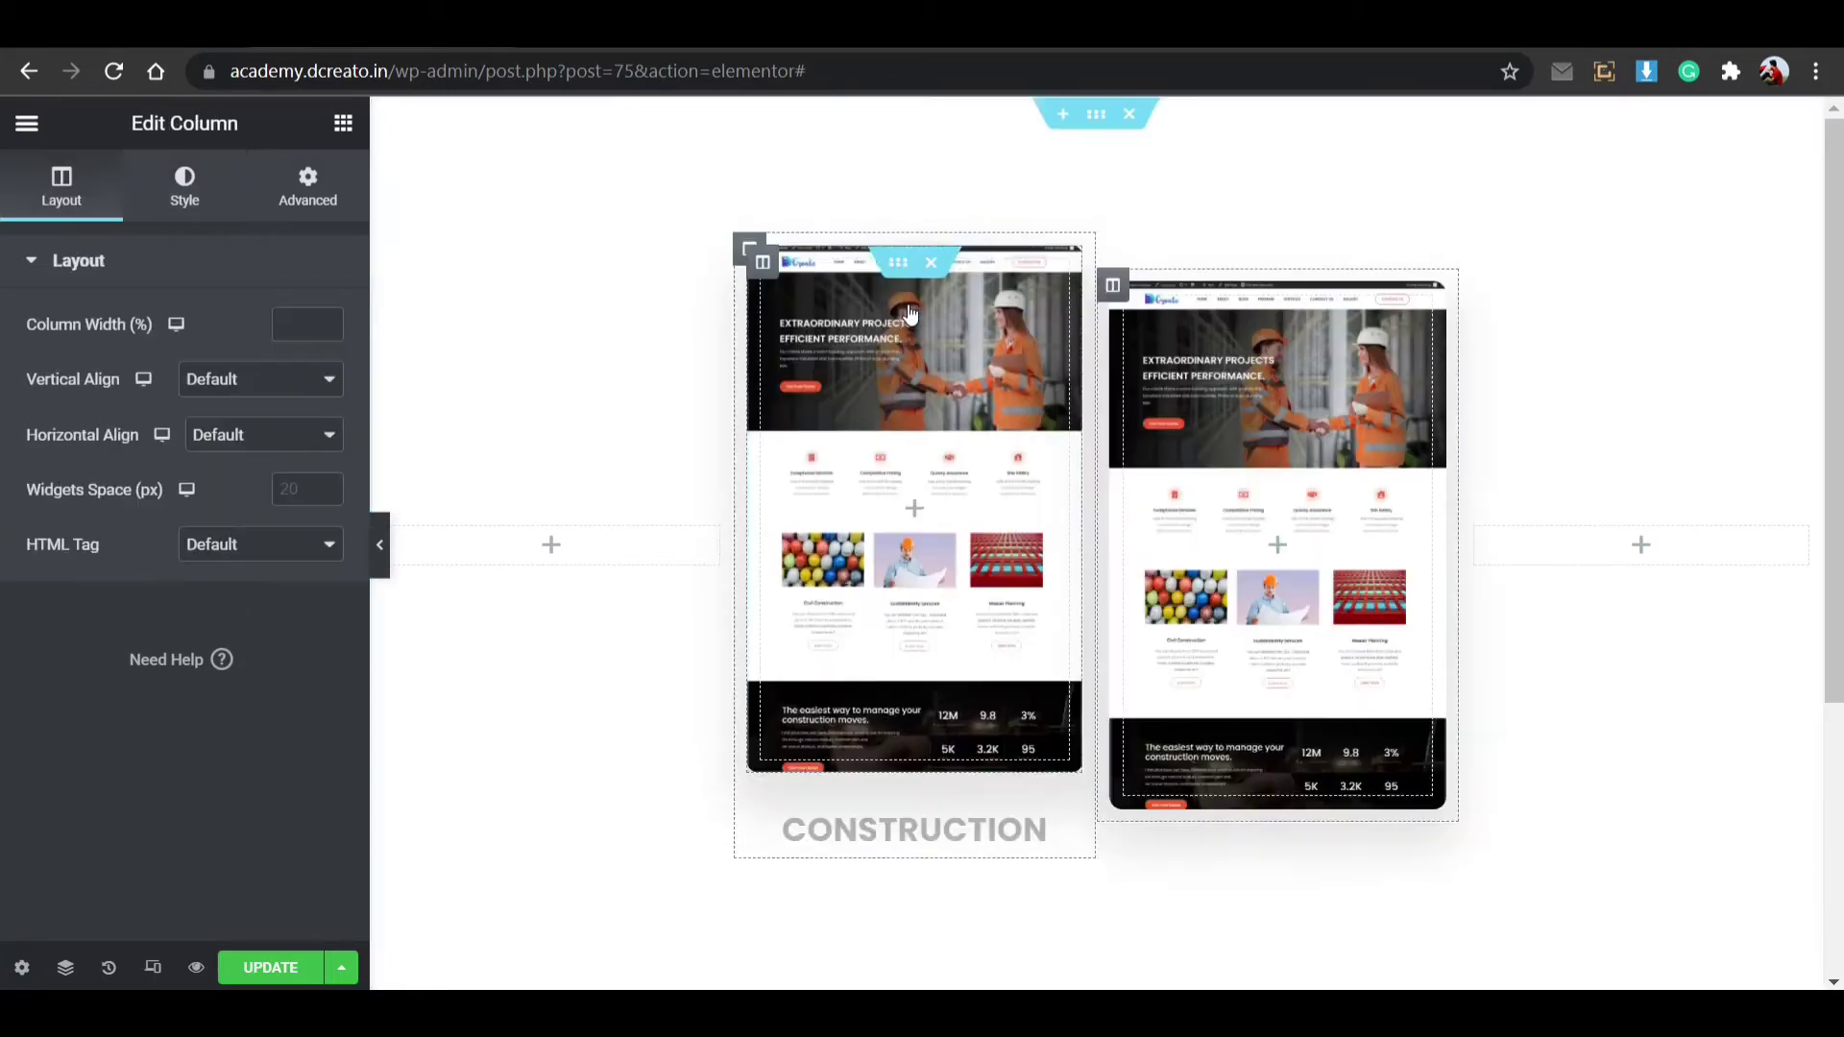
right_click(748, 249)
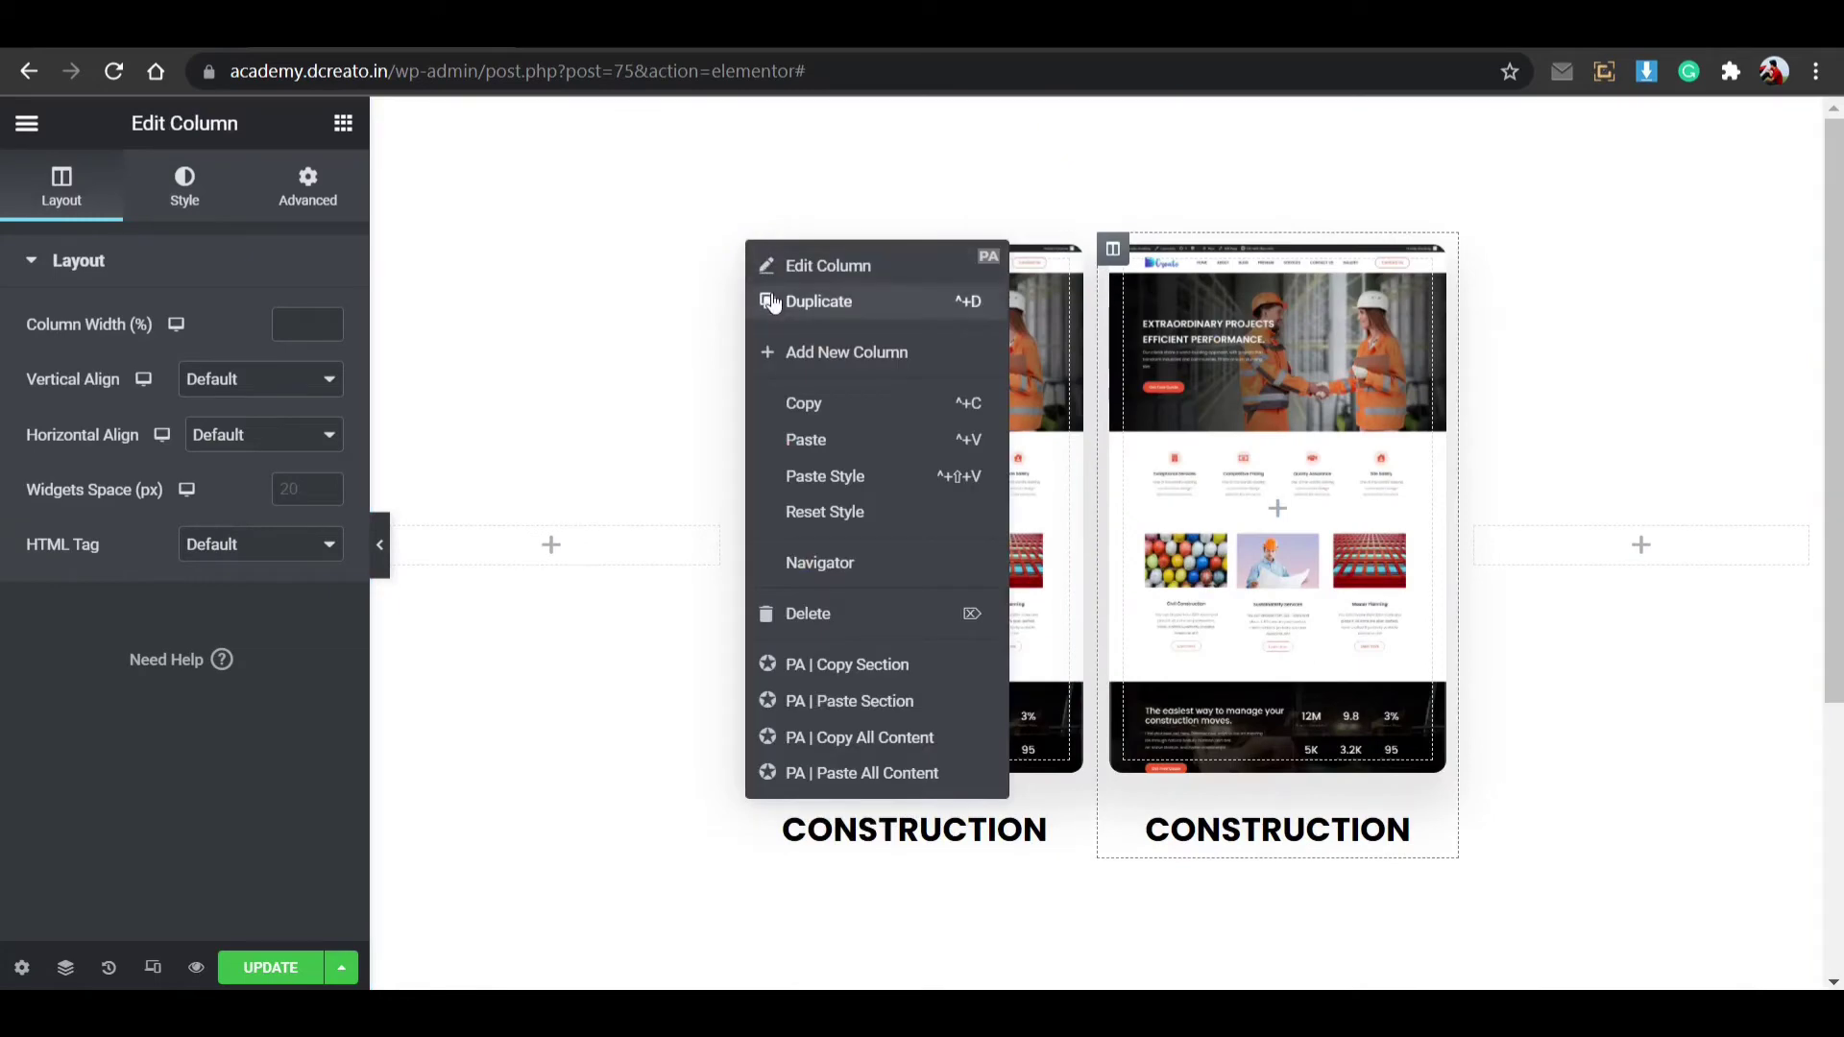
click(774, 304)
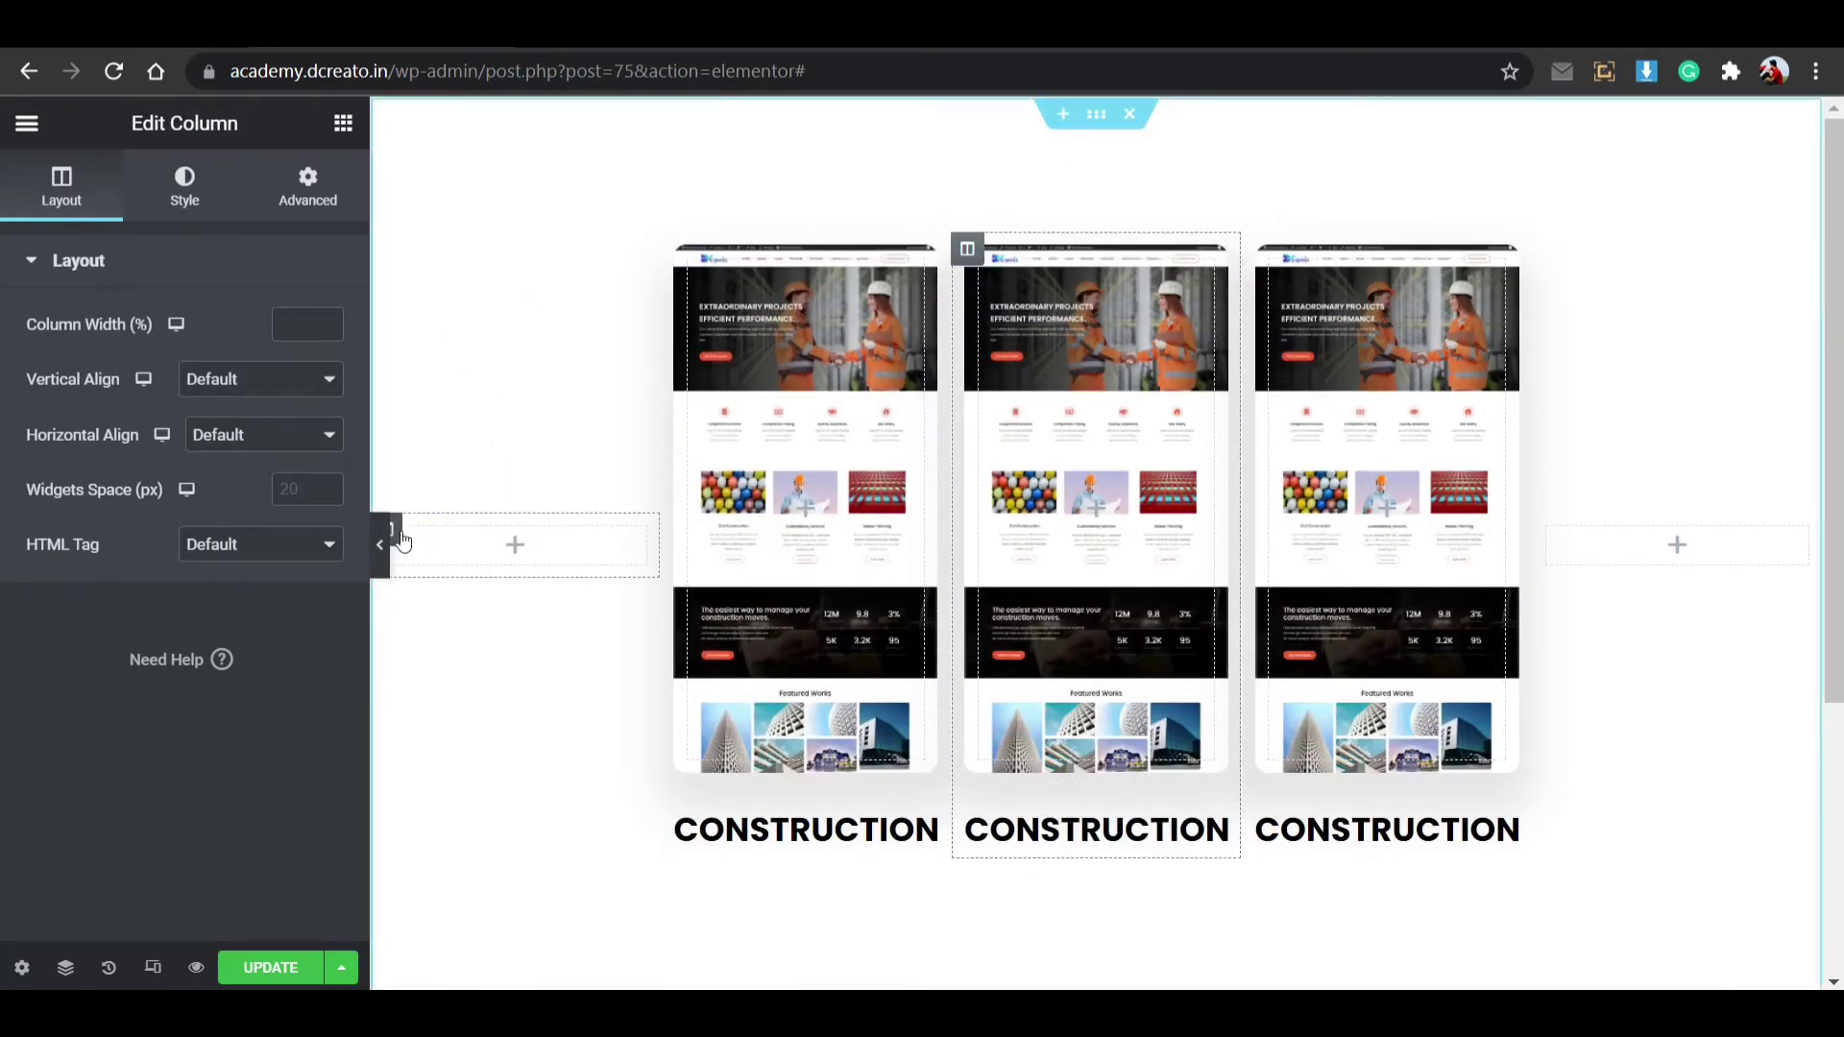
Step: Delete the empty columns on both sides of the three Construction cards
right_click(402, 543)
click(509, 785)
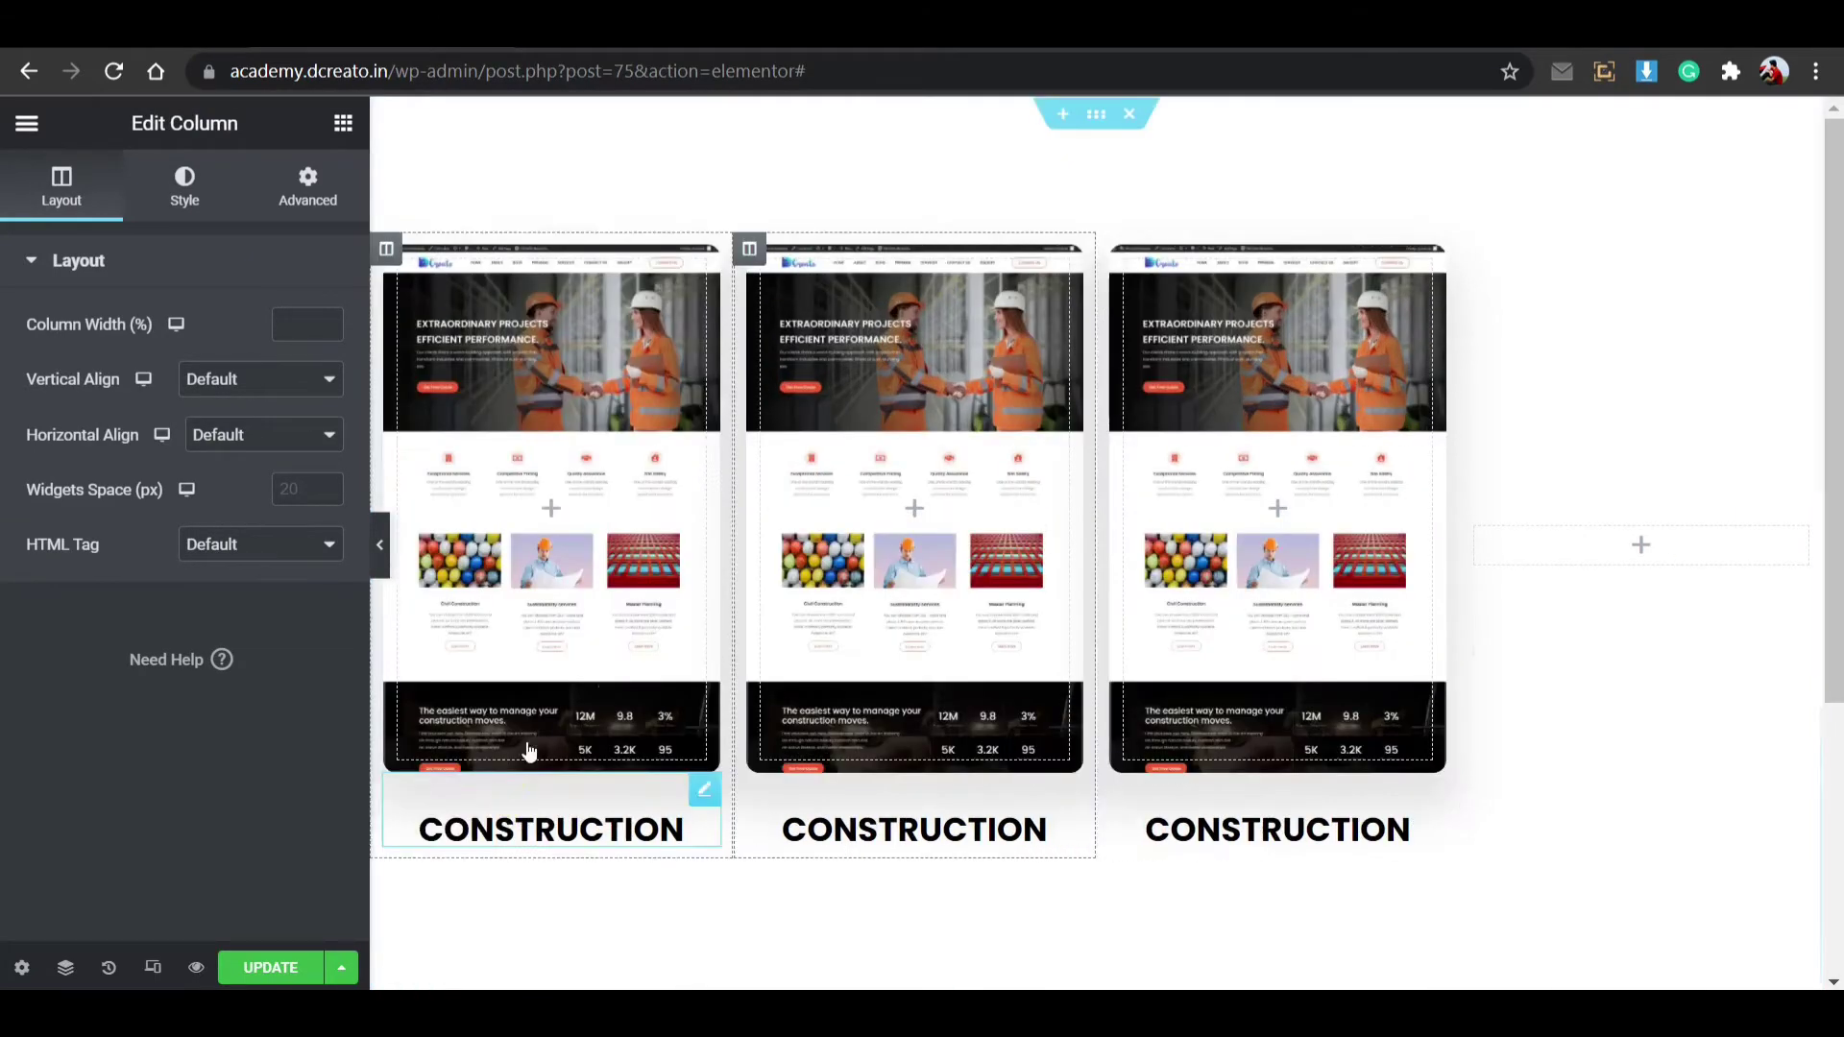
right_click(1490, 555)
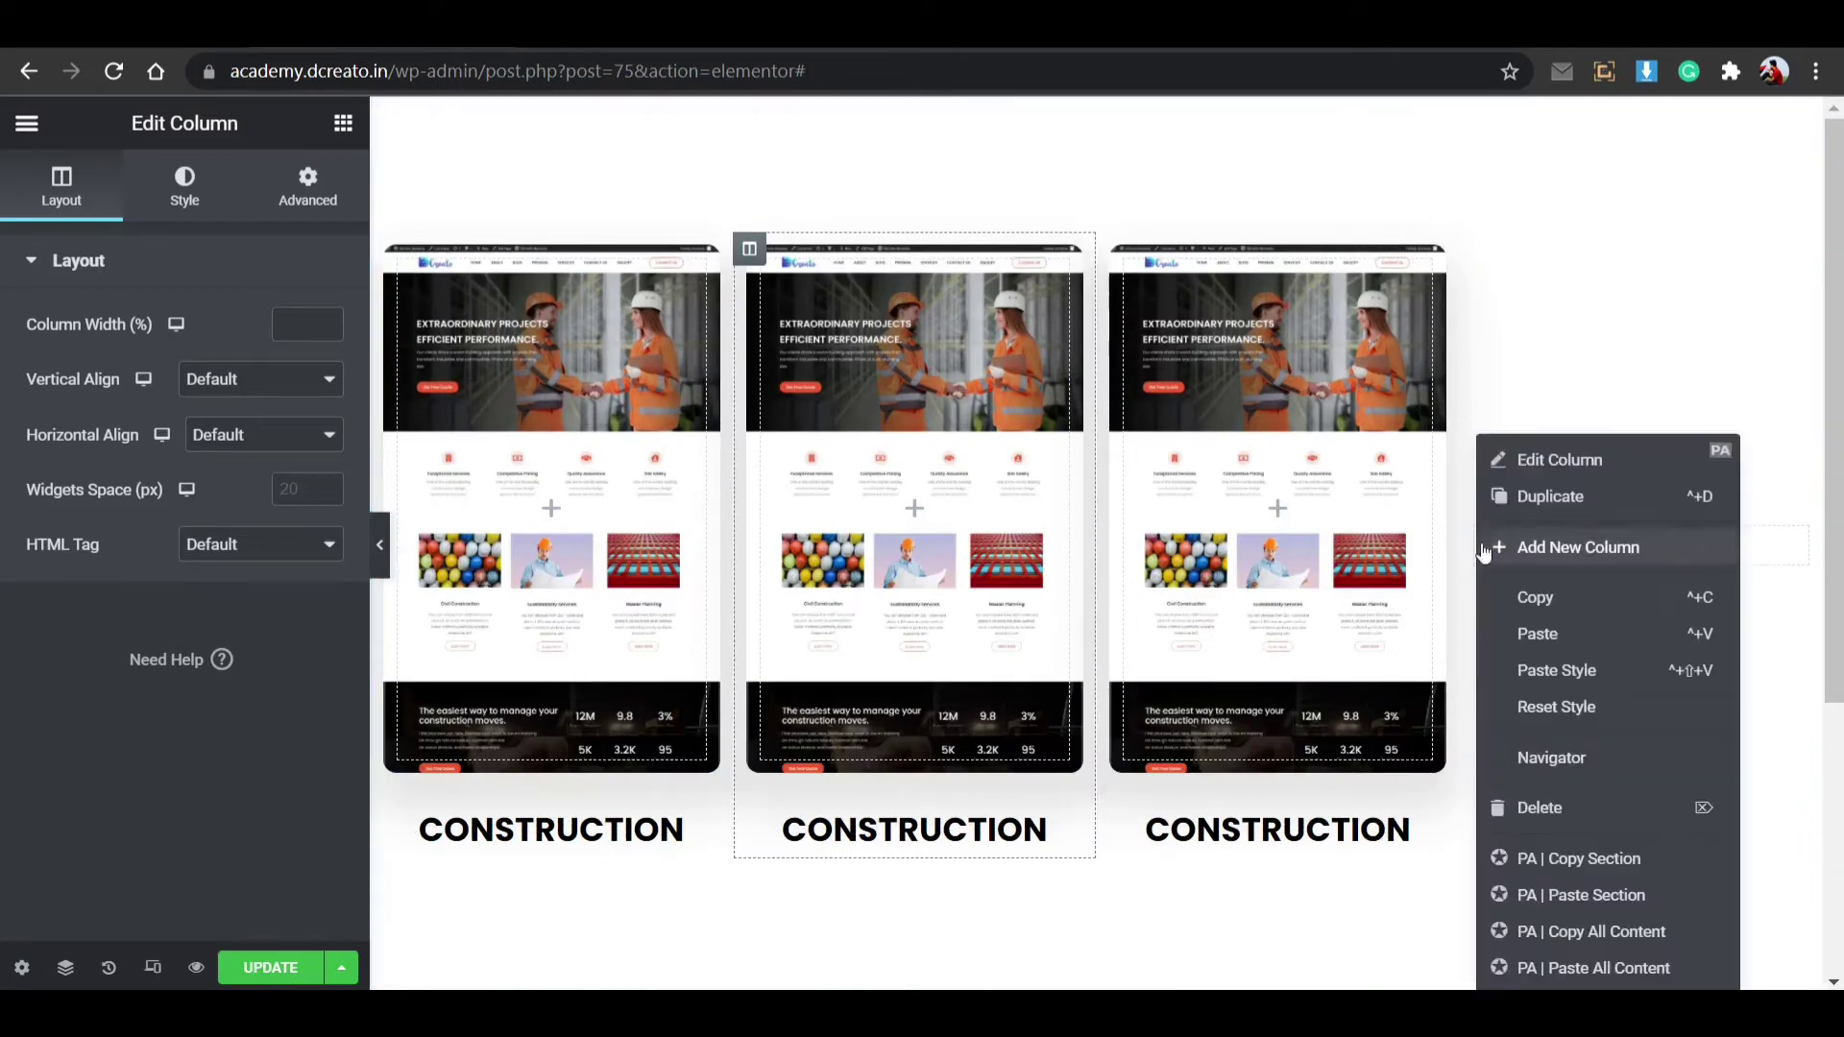
click(1521, 809)
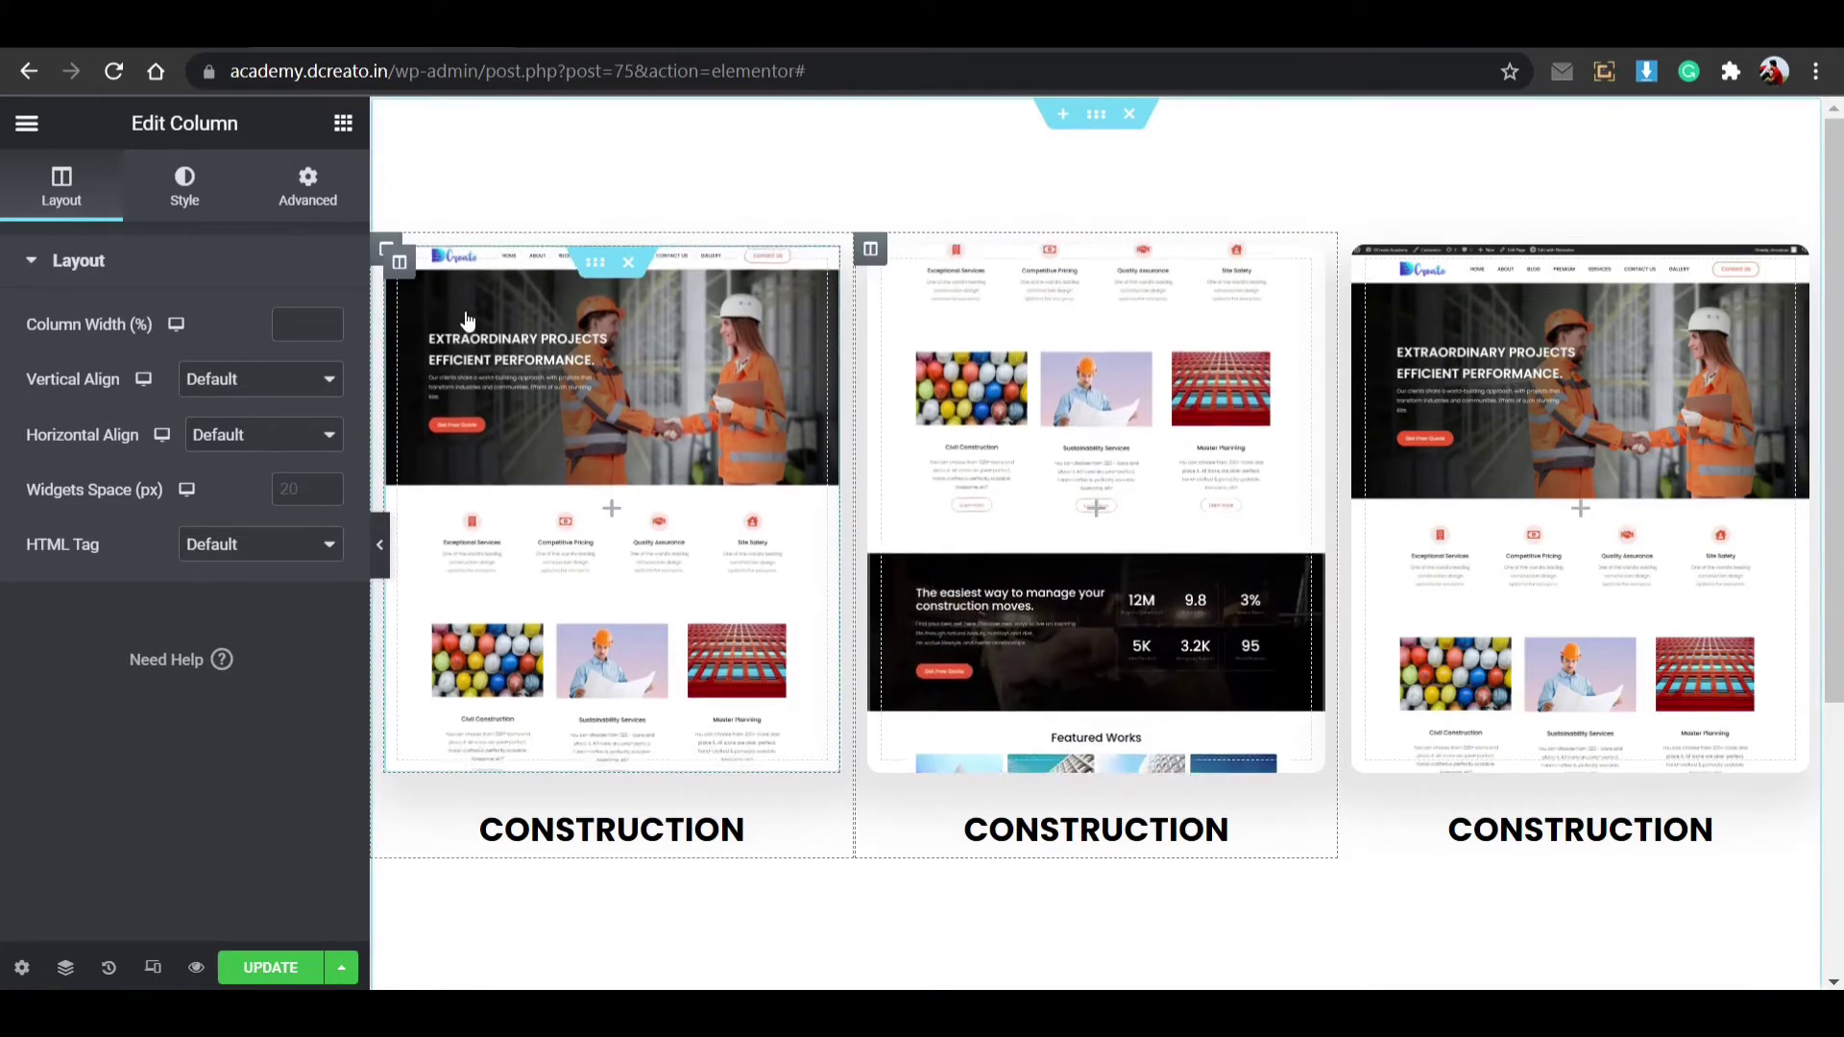
Step: Replace the first card's inner section background image with the coffee shop website screenshot from the media library
click(590, 265)
click(590, 265)
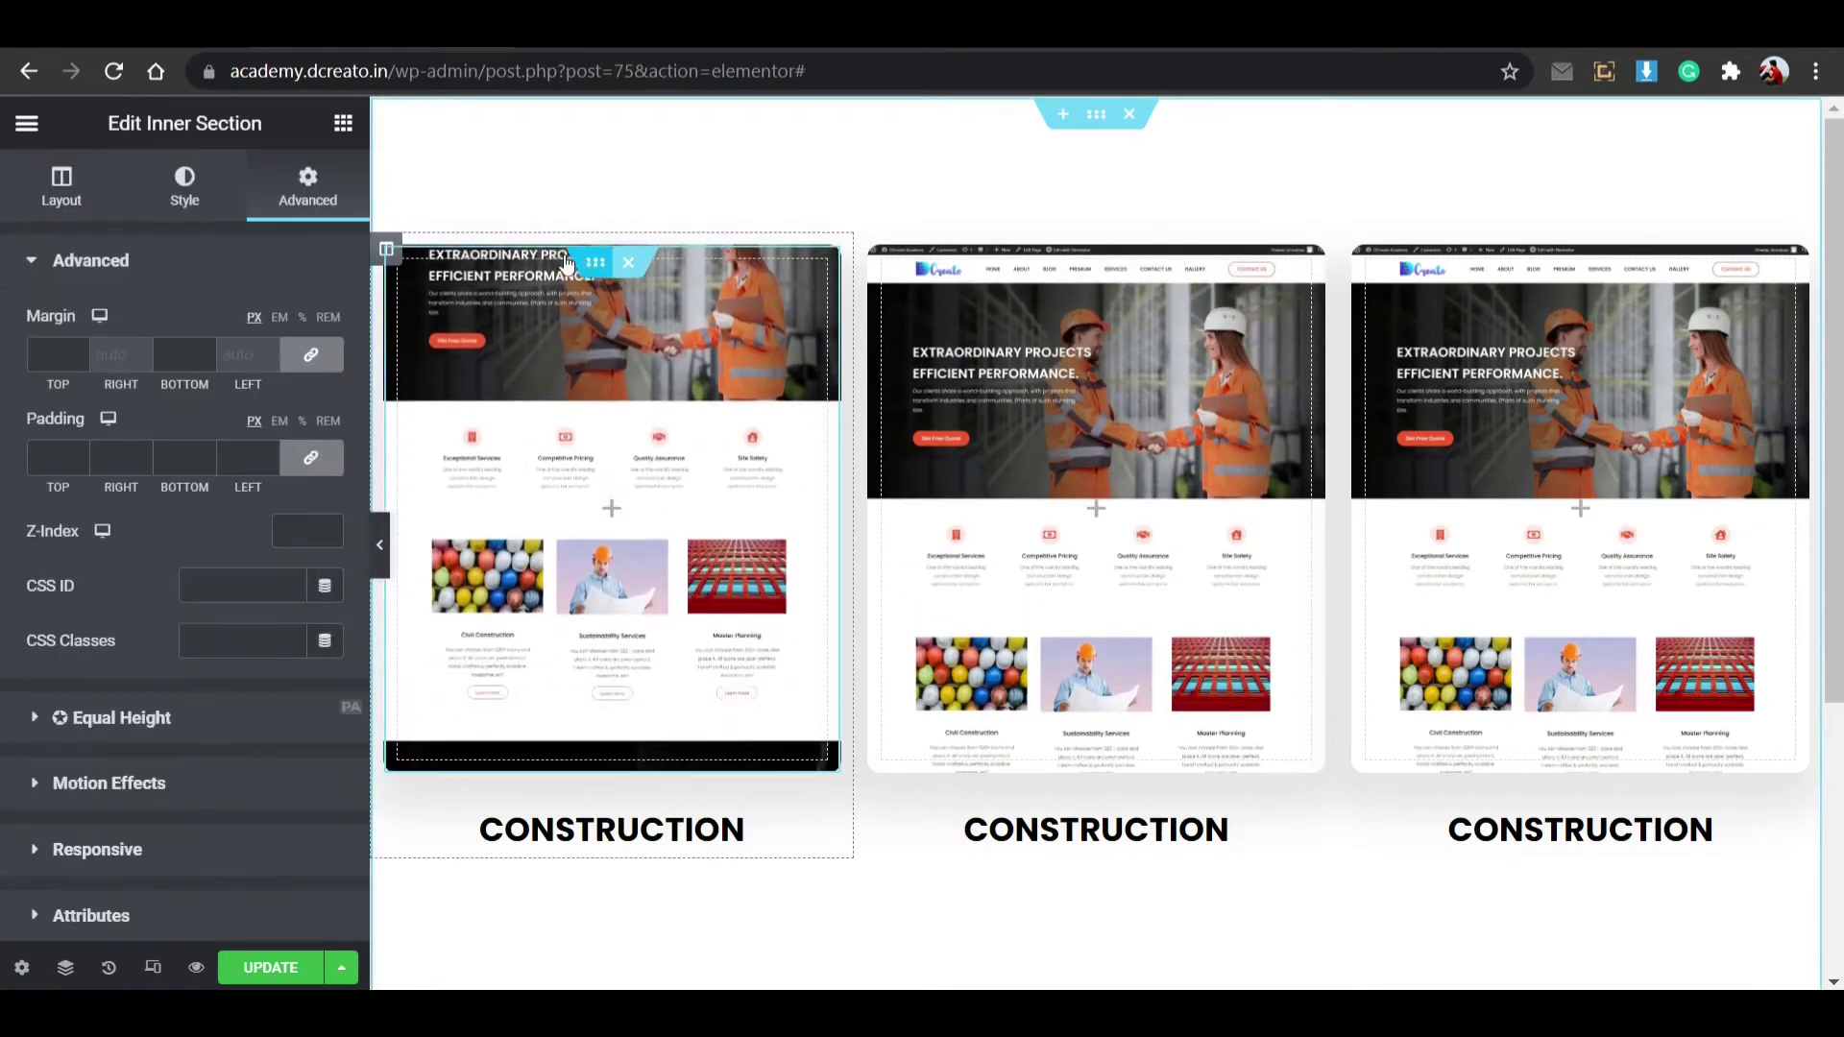
click(184, 185)
click(181, 603)
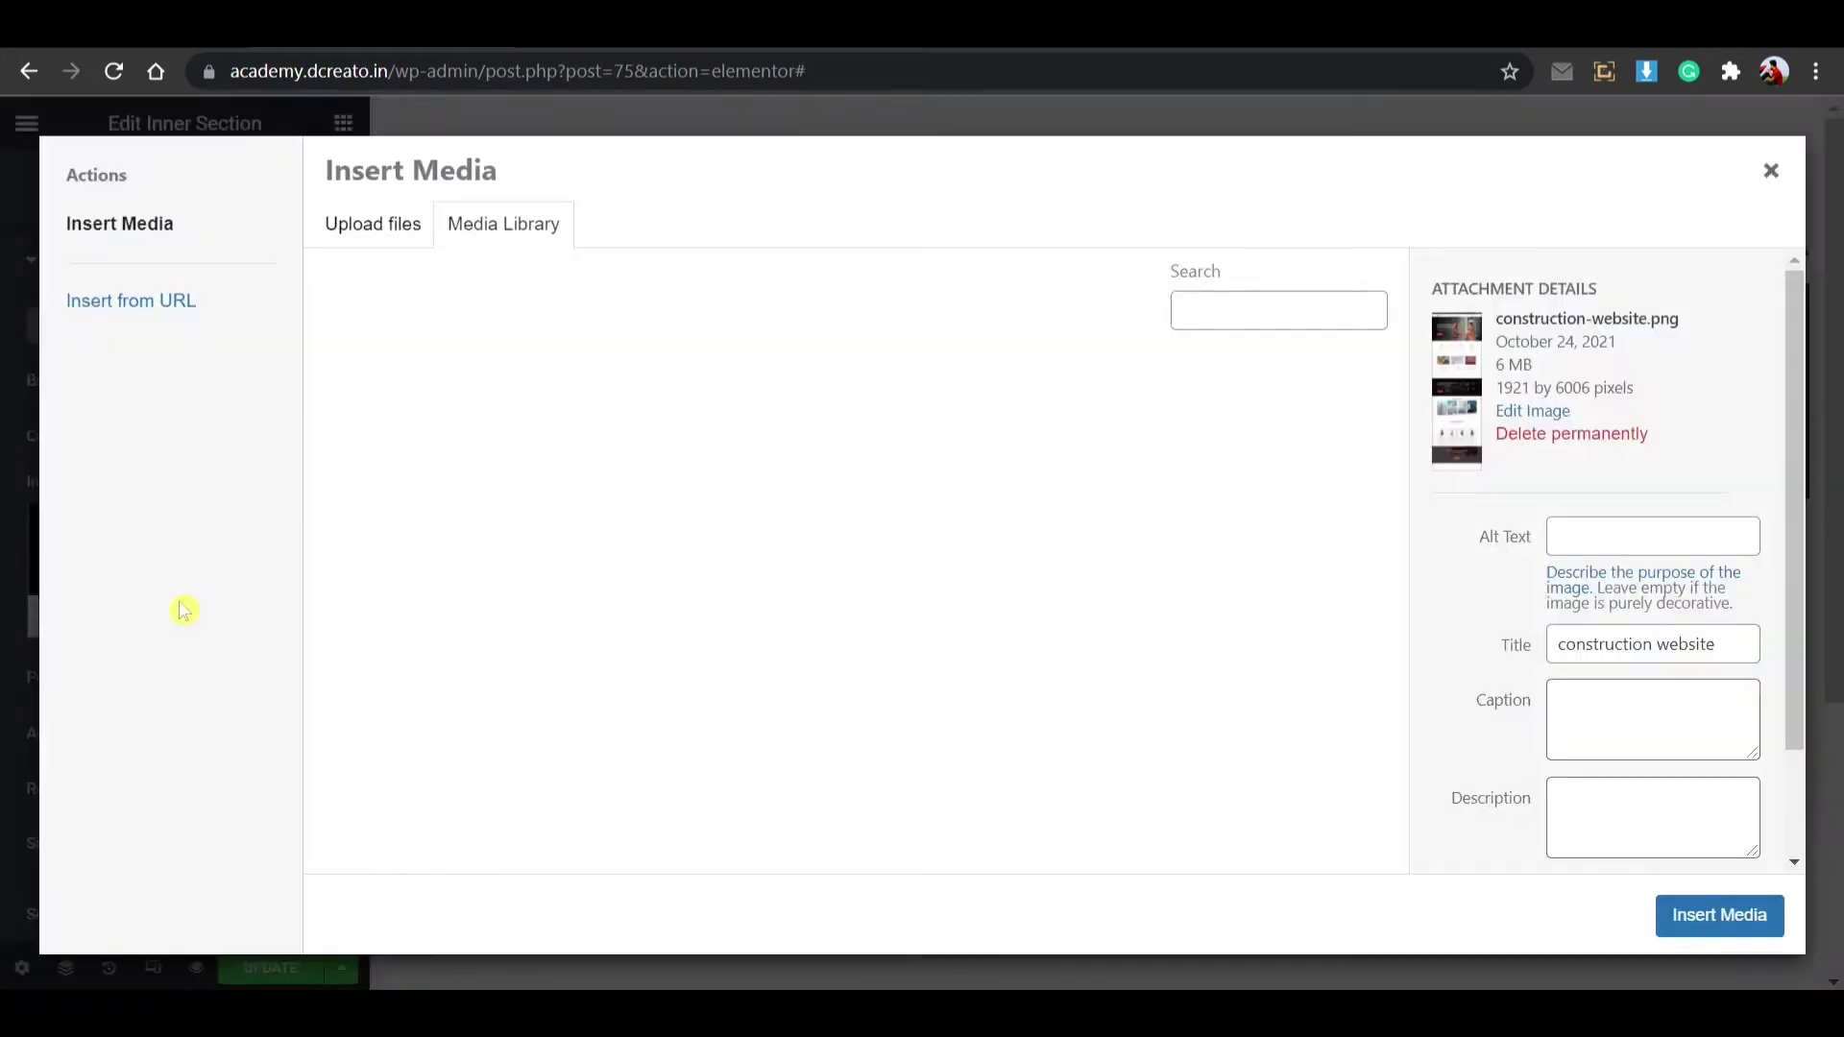
click(1682, 916)
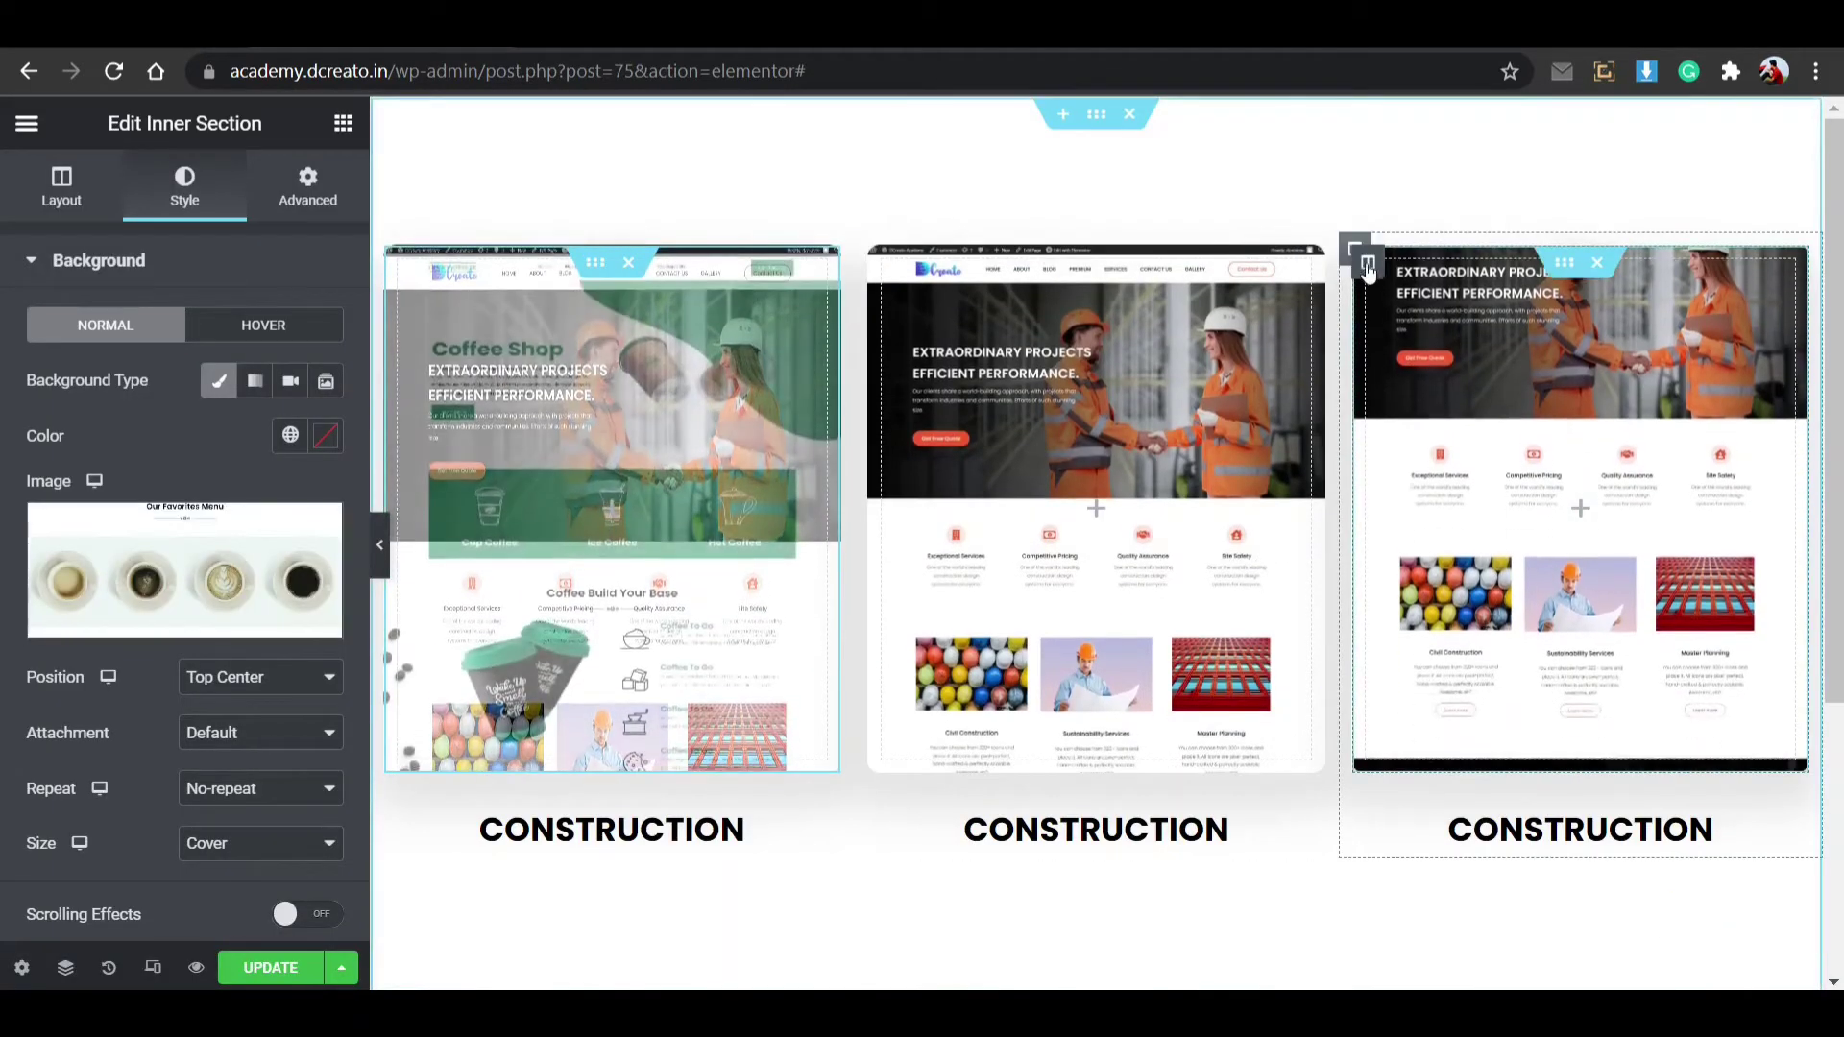
Step: Replace the third card's inner section background image with car-landing-page.png from the media library
click(639, 270)
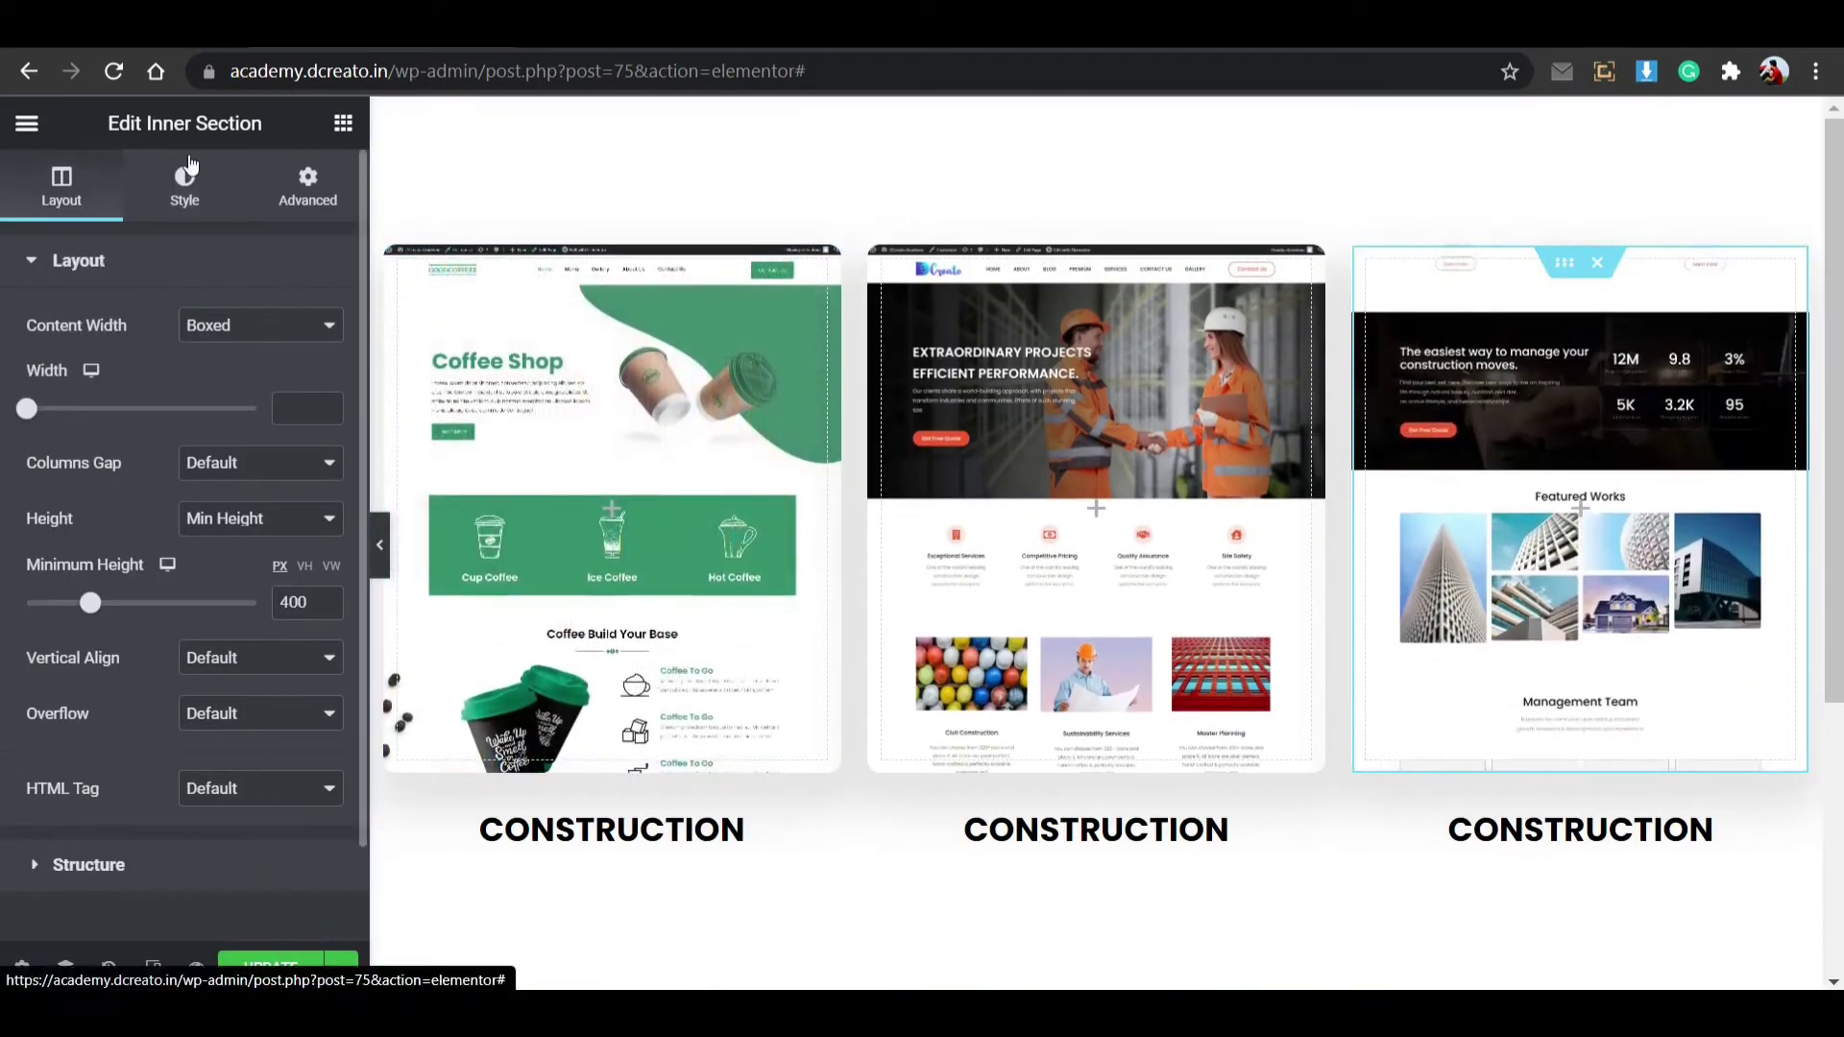
click(184, 185)
click(202, 590)
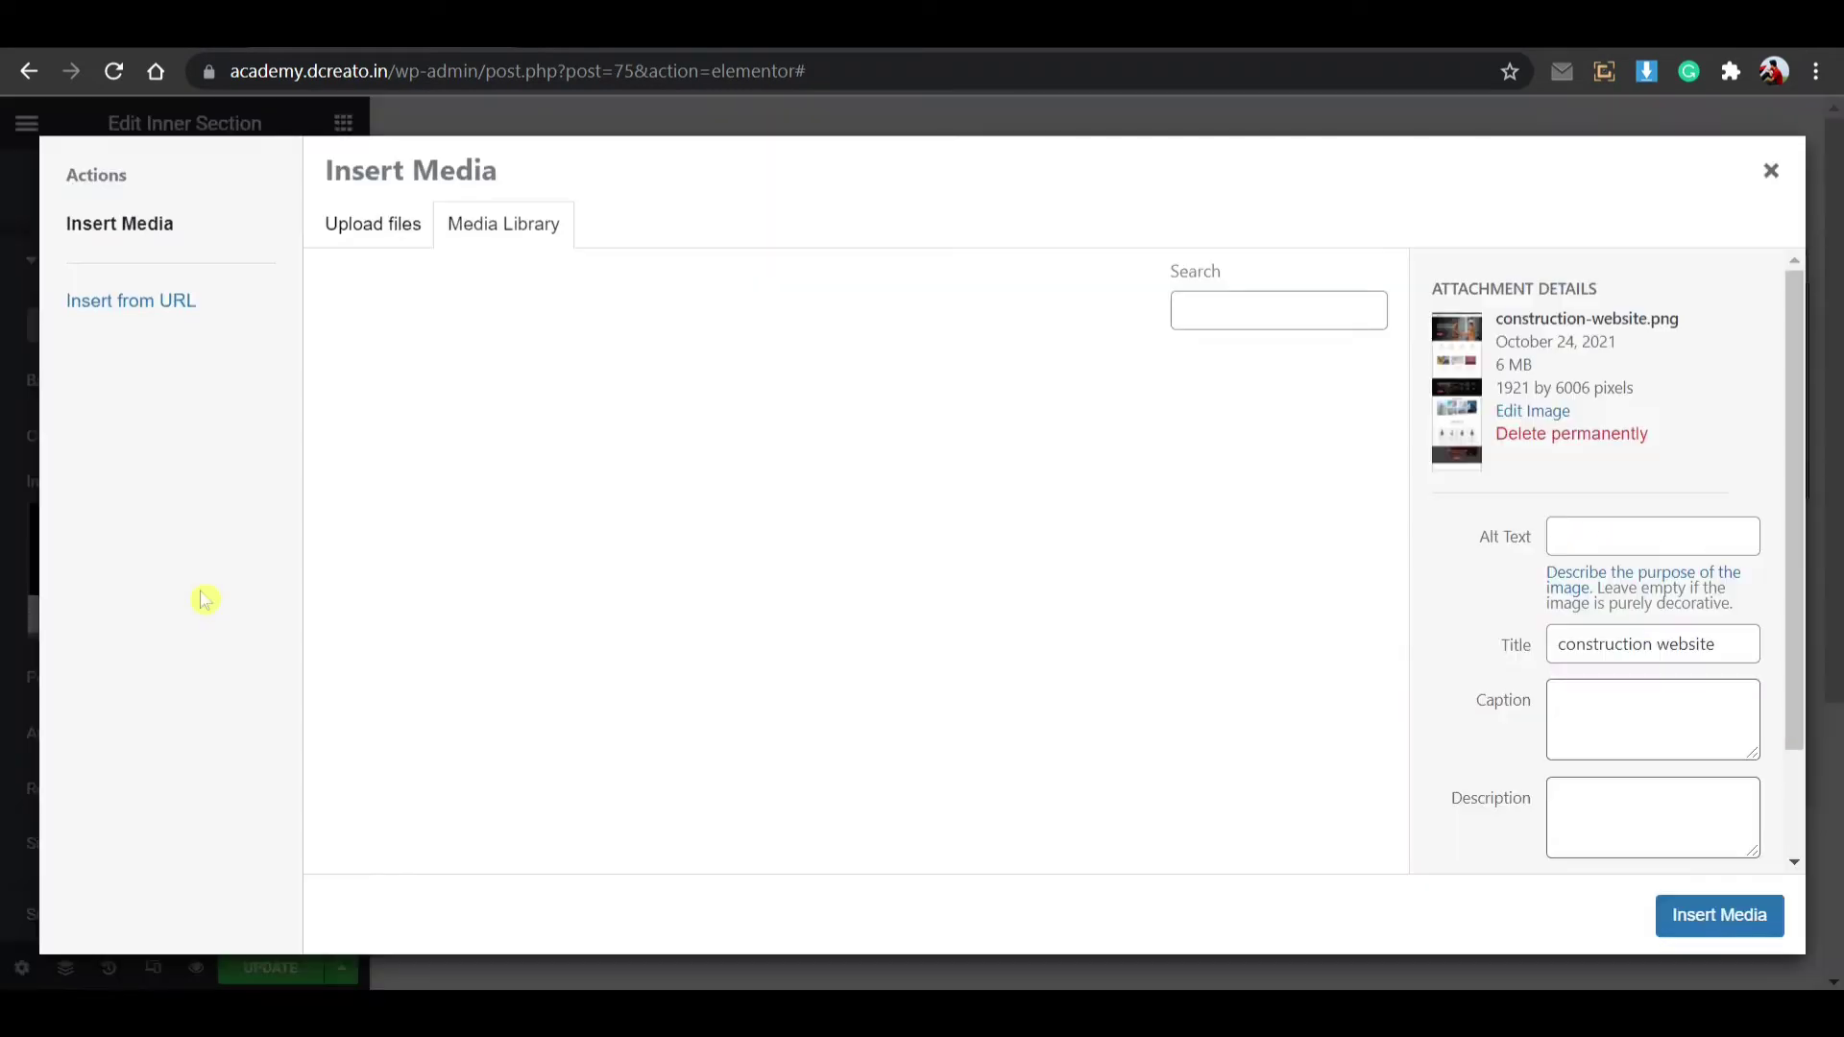
click(711, 481)
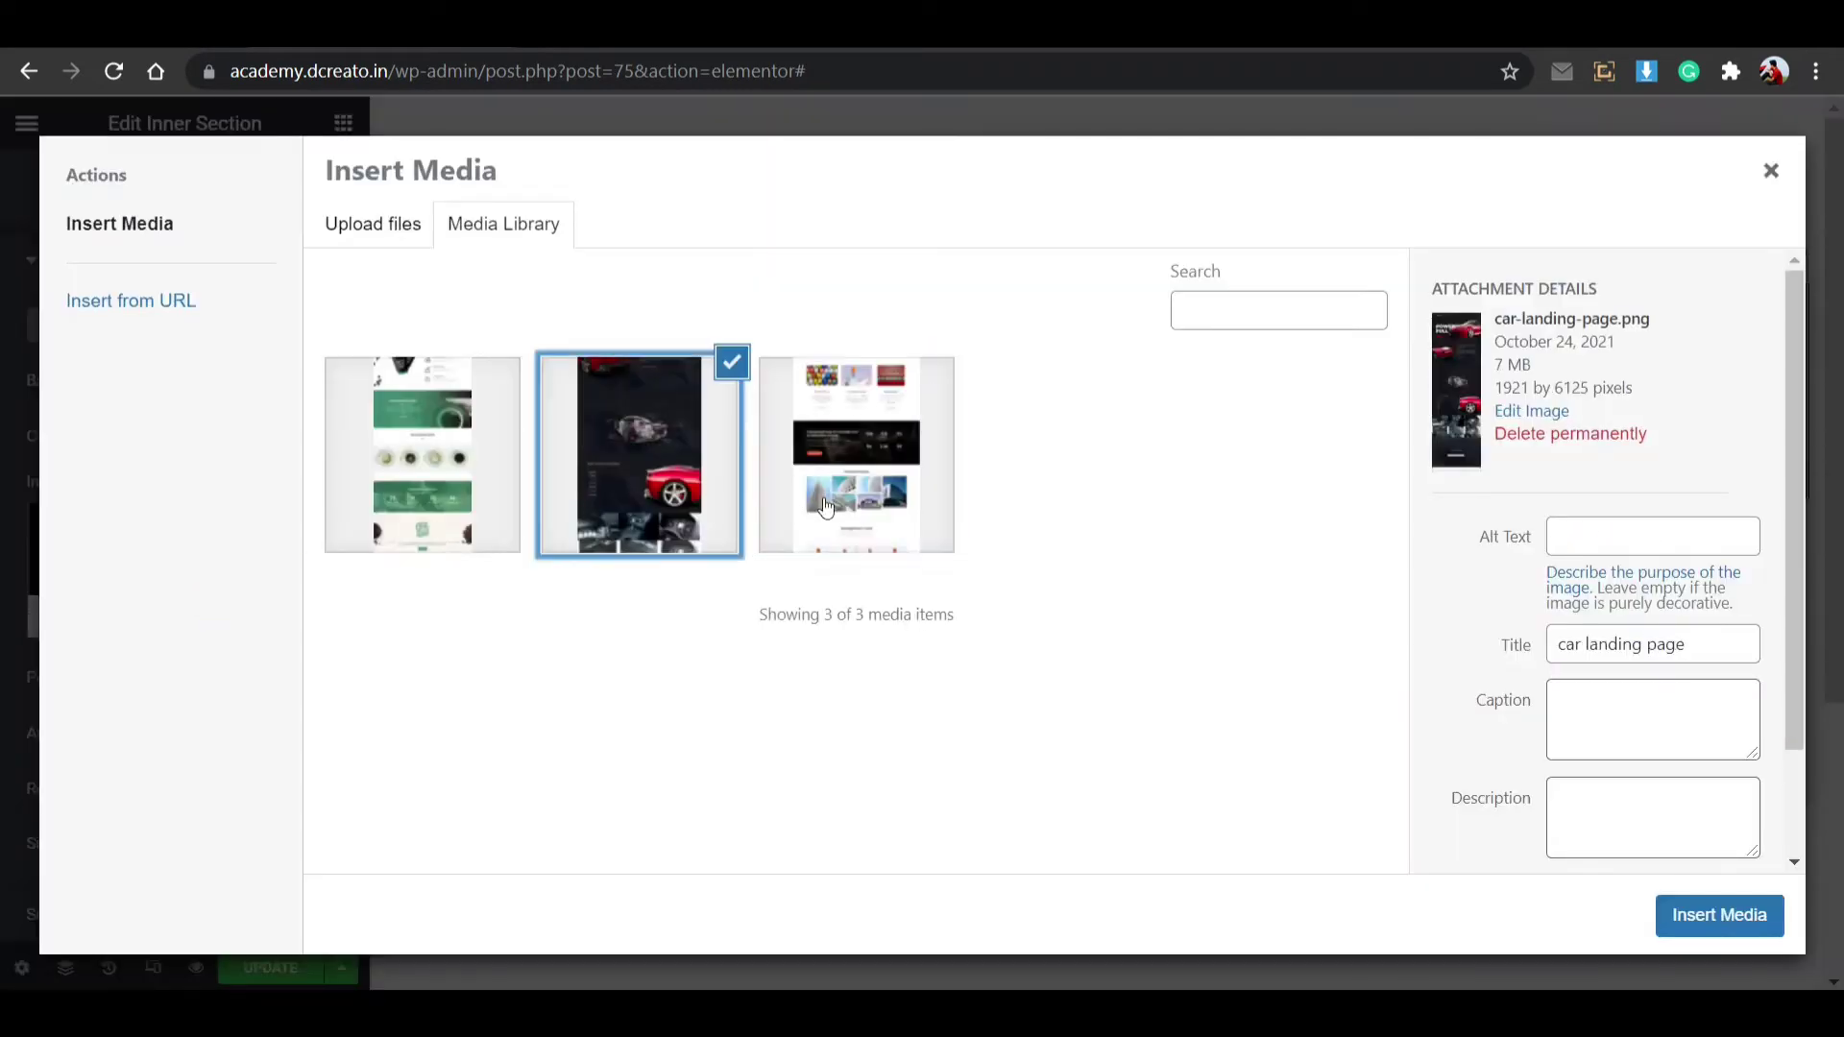
click(1705, 901)
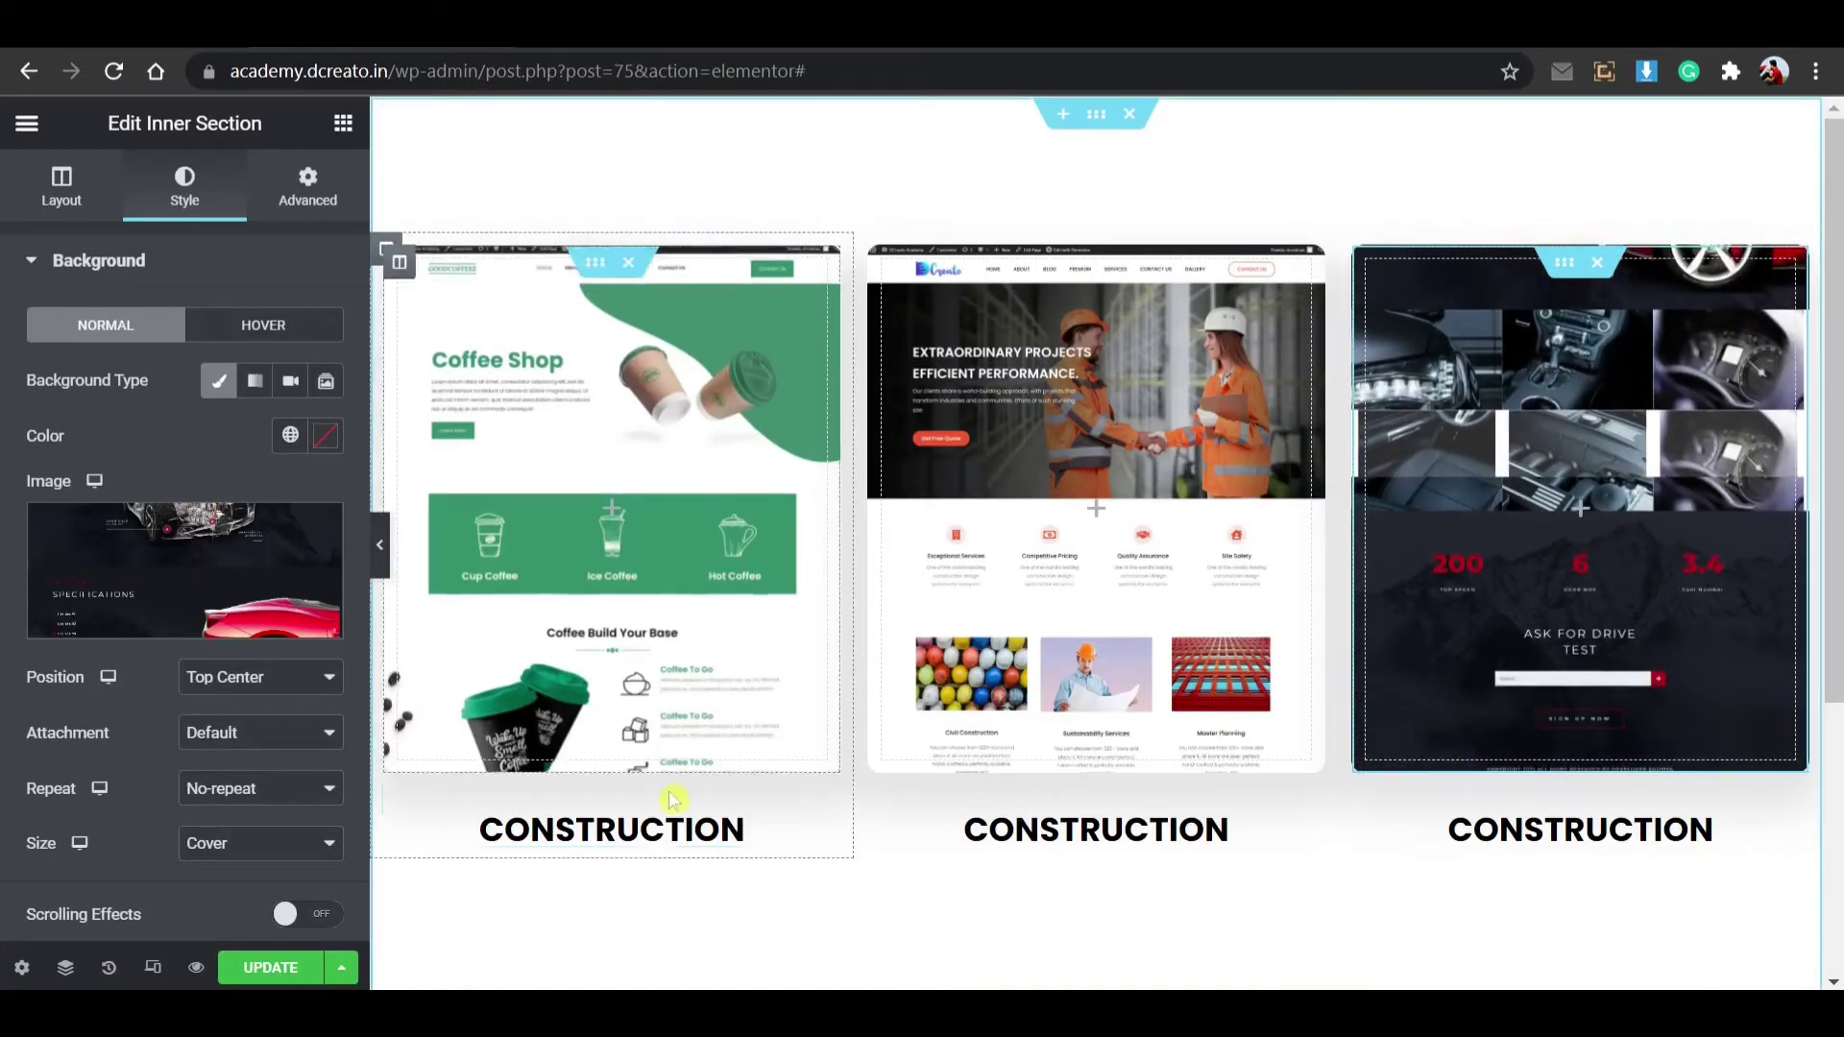
Step: Change the first card's heading to "coffee shop" and the third card's heading to "car landing"
click(826, 793)
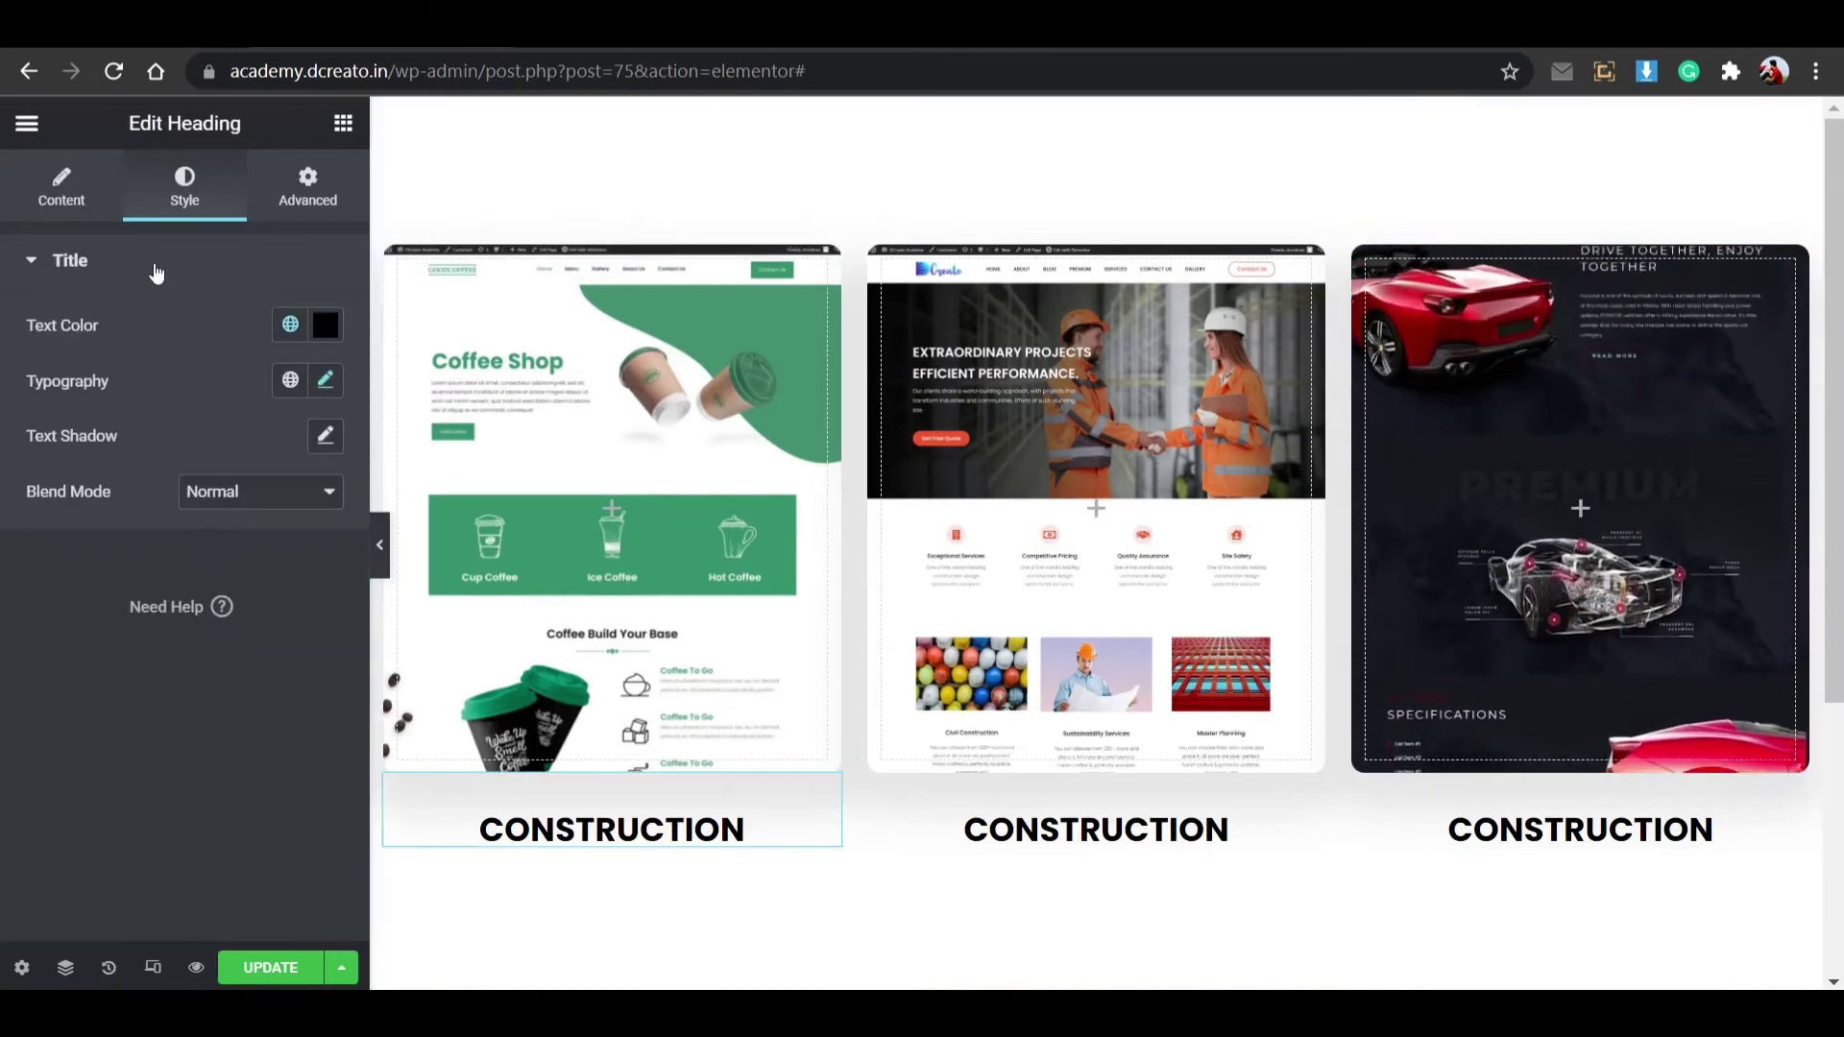
click(61, 187)
drag(189, 351, 8, 362)
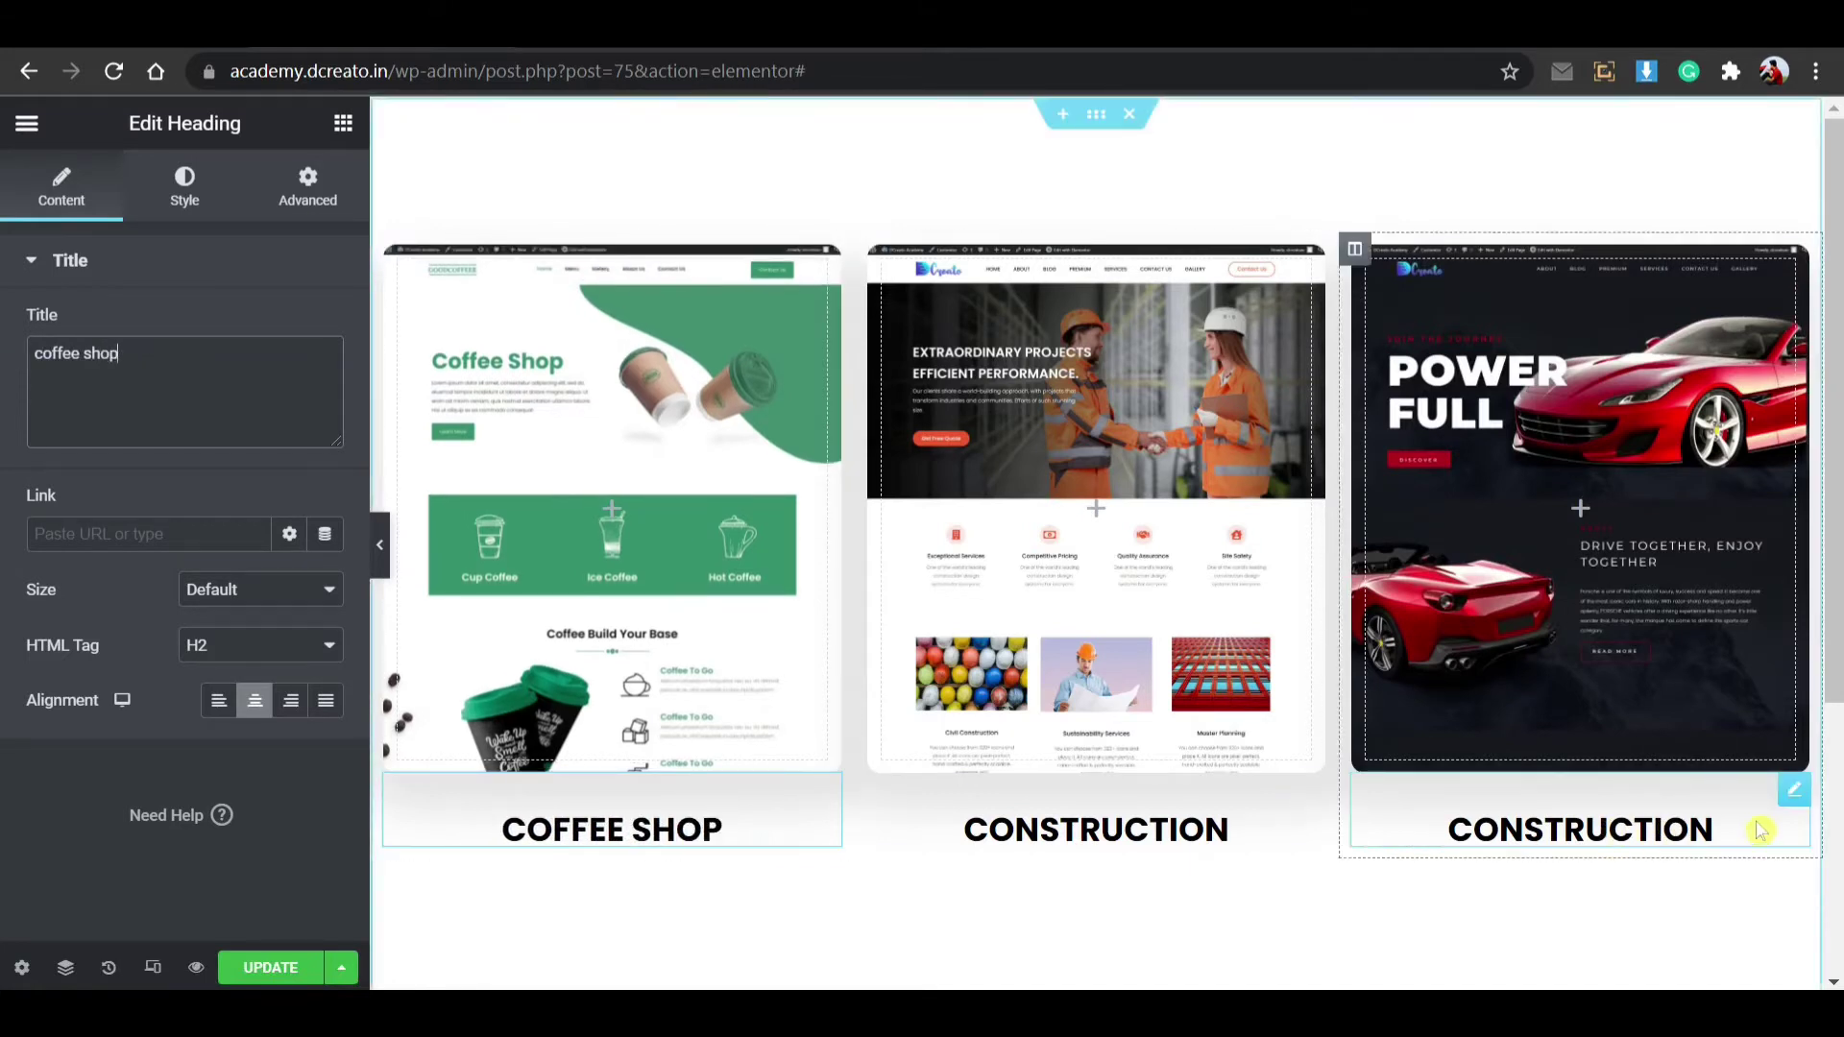
click(1791, 795)
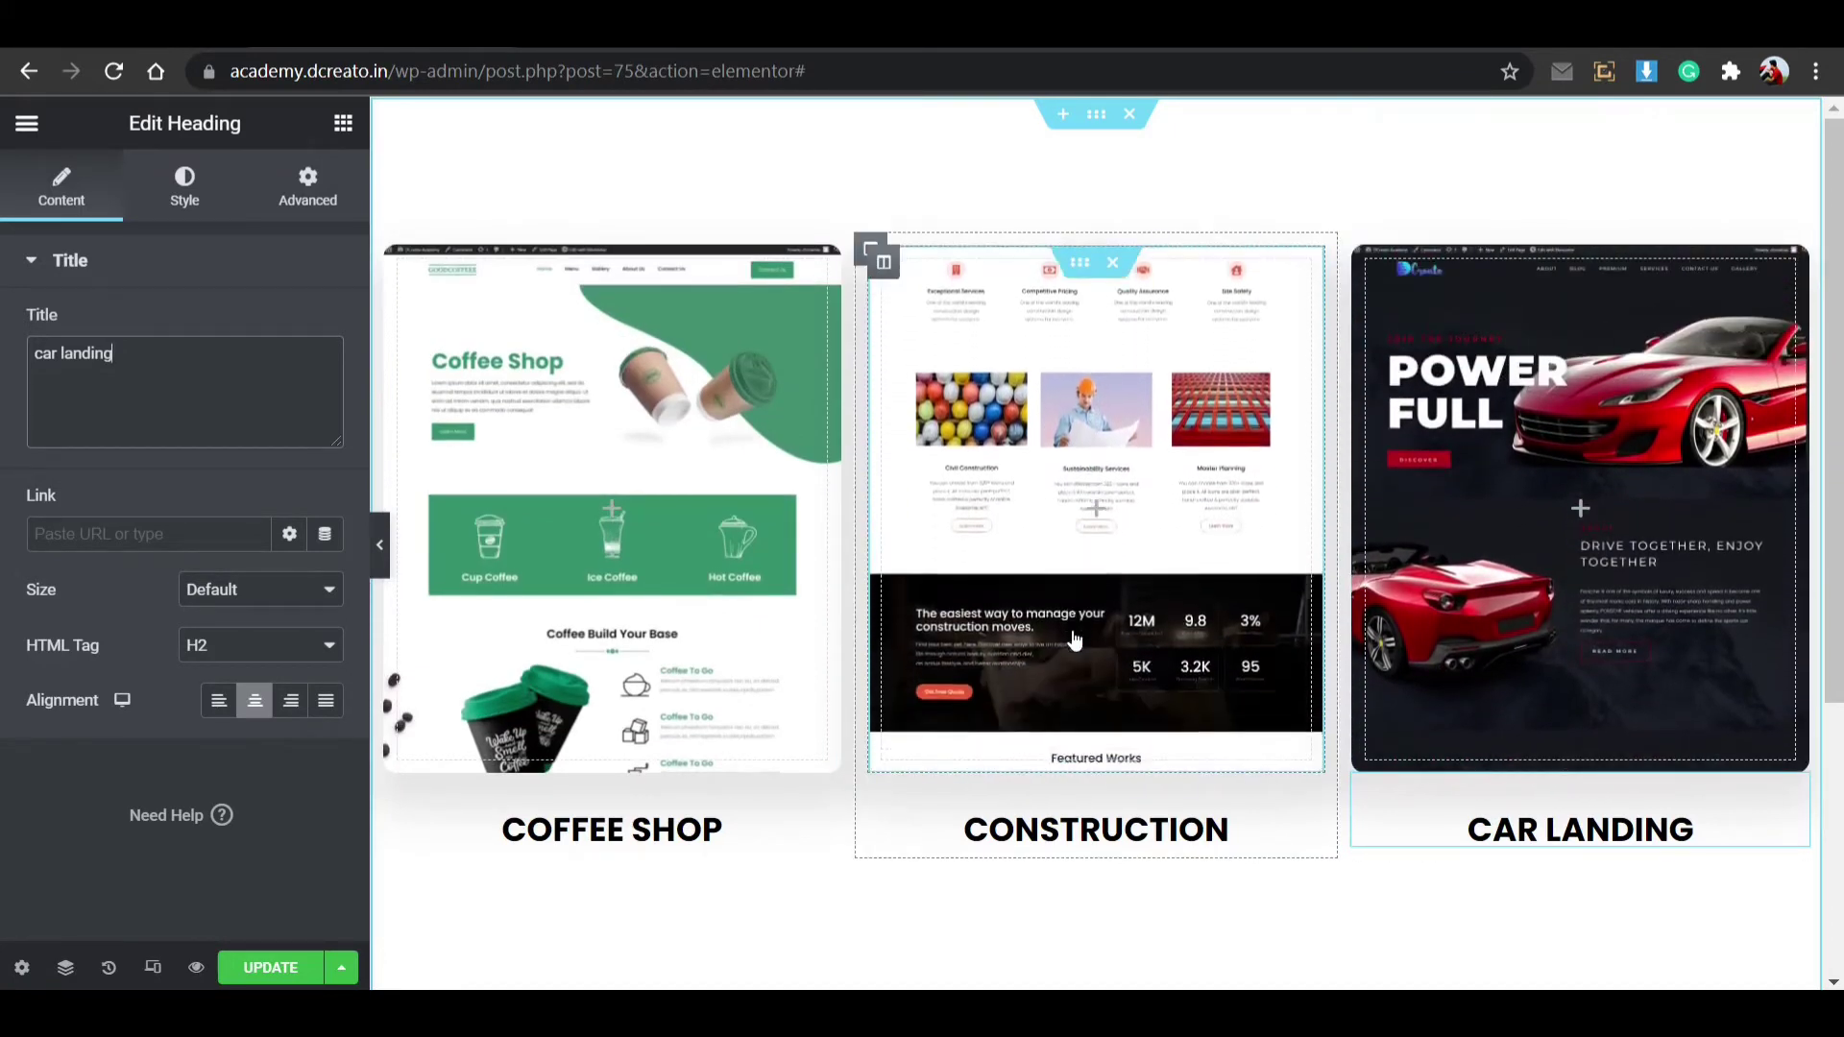
Step: Review the custom CSS applied to the Construction card's inner section
click(1079, 261)
click(321, 213)
scroll(192, 673, down, 2)
click(182, 758)
scroll(192, 691, down, 5)
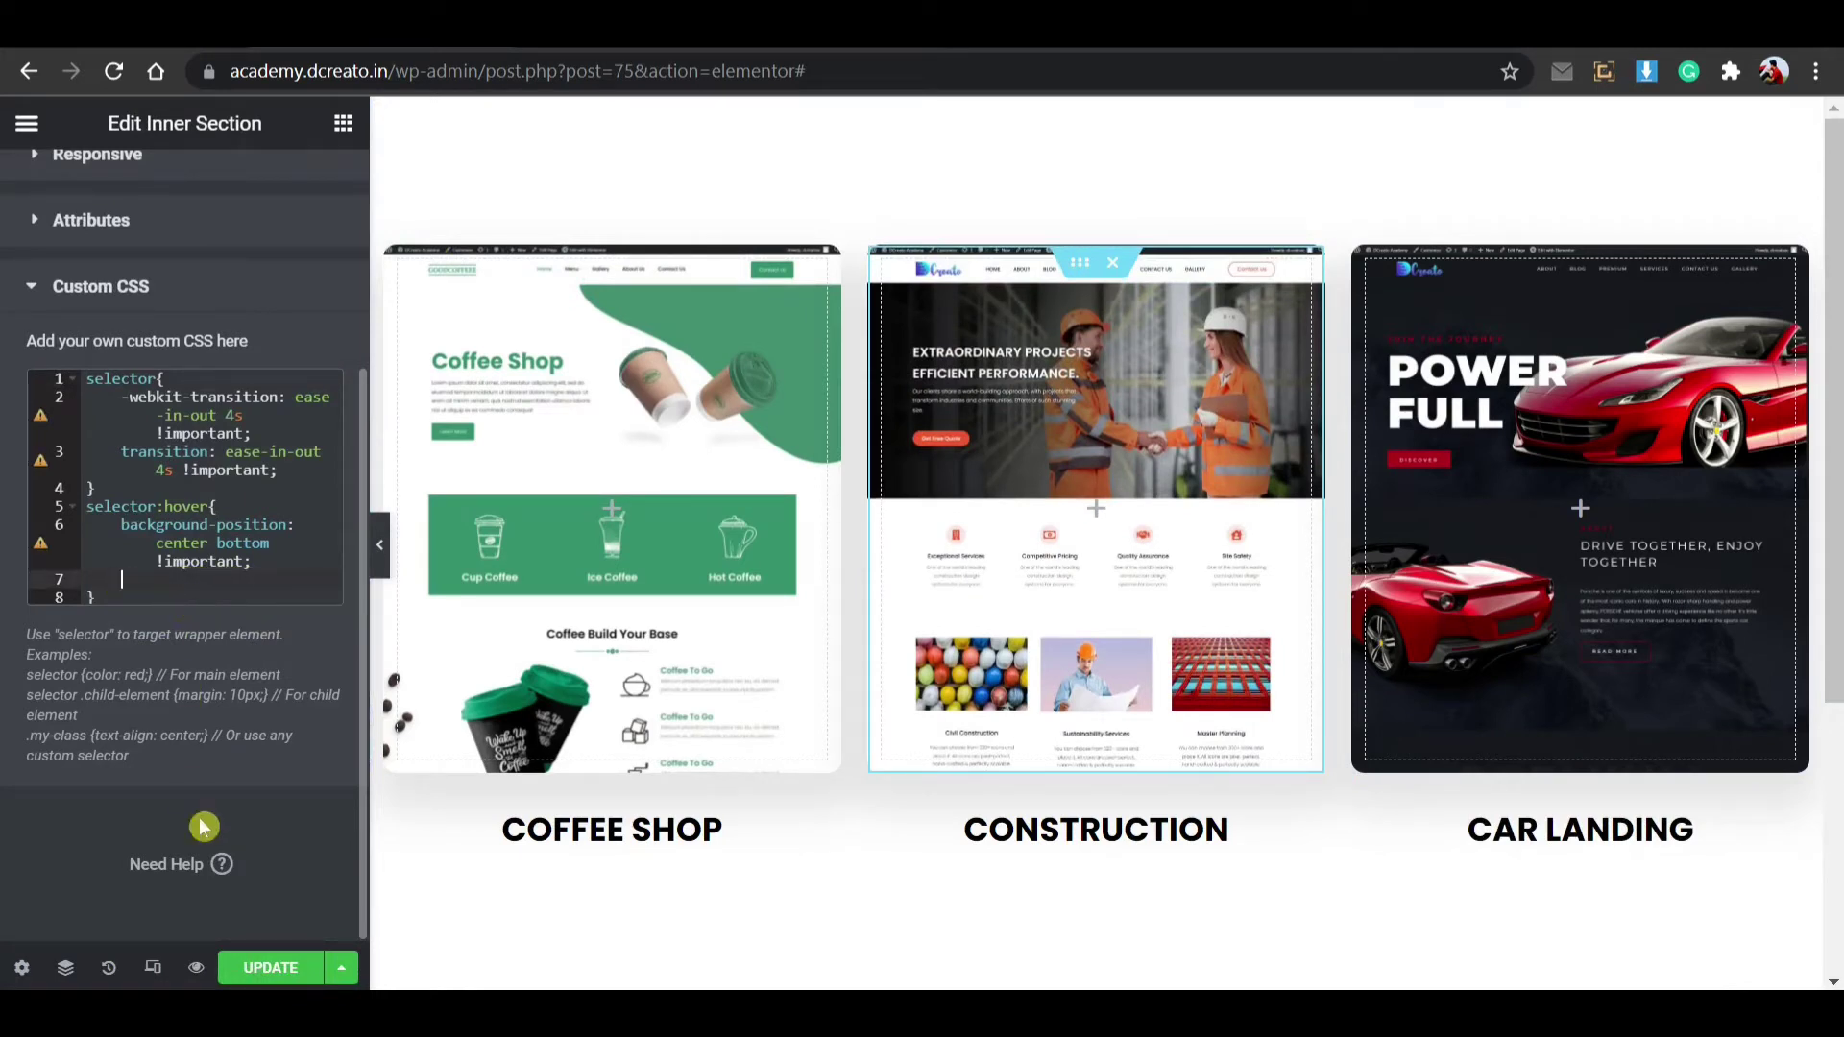
Step: Check the cards' hover scrolling in the page preview and back in the Elementor editor
click(538, 27)
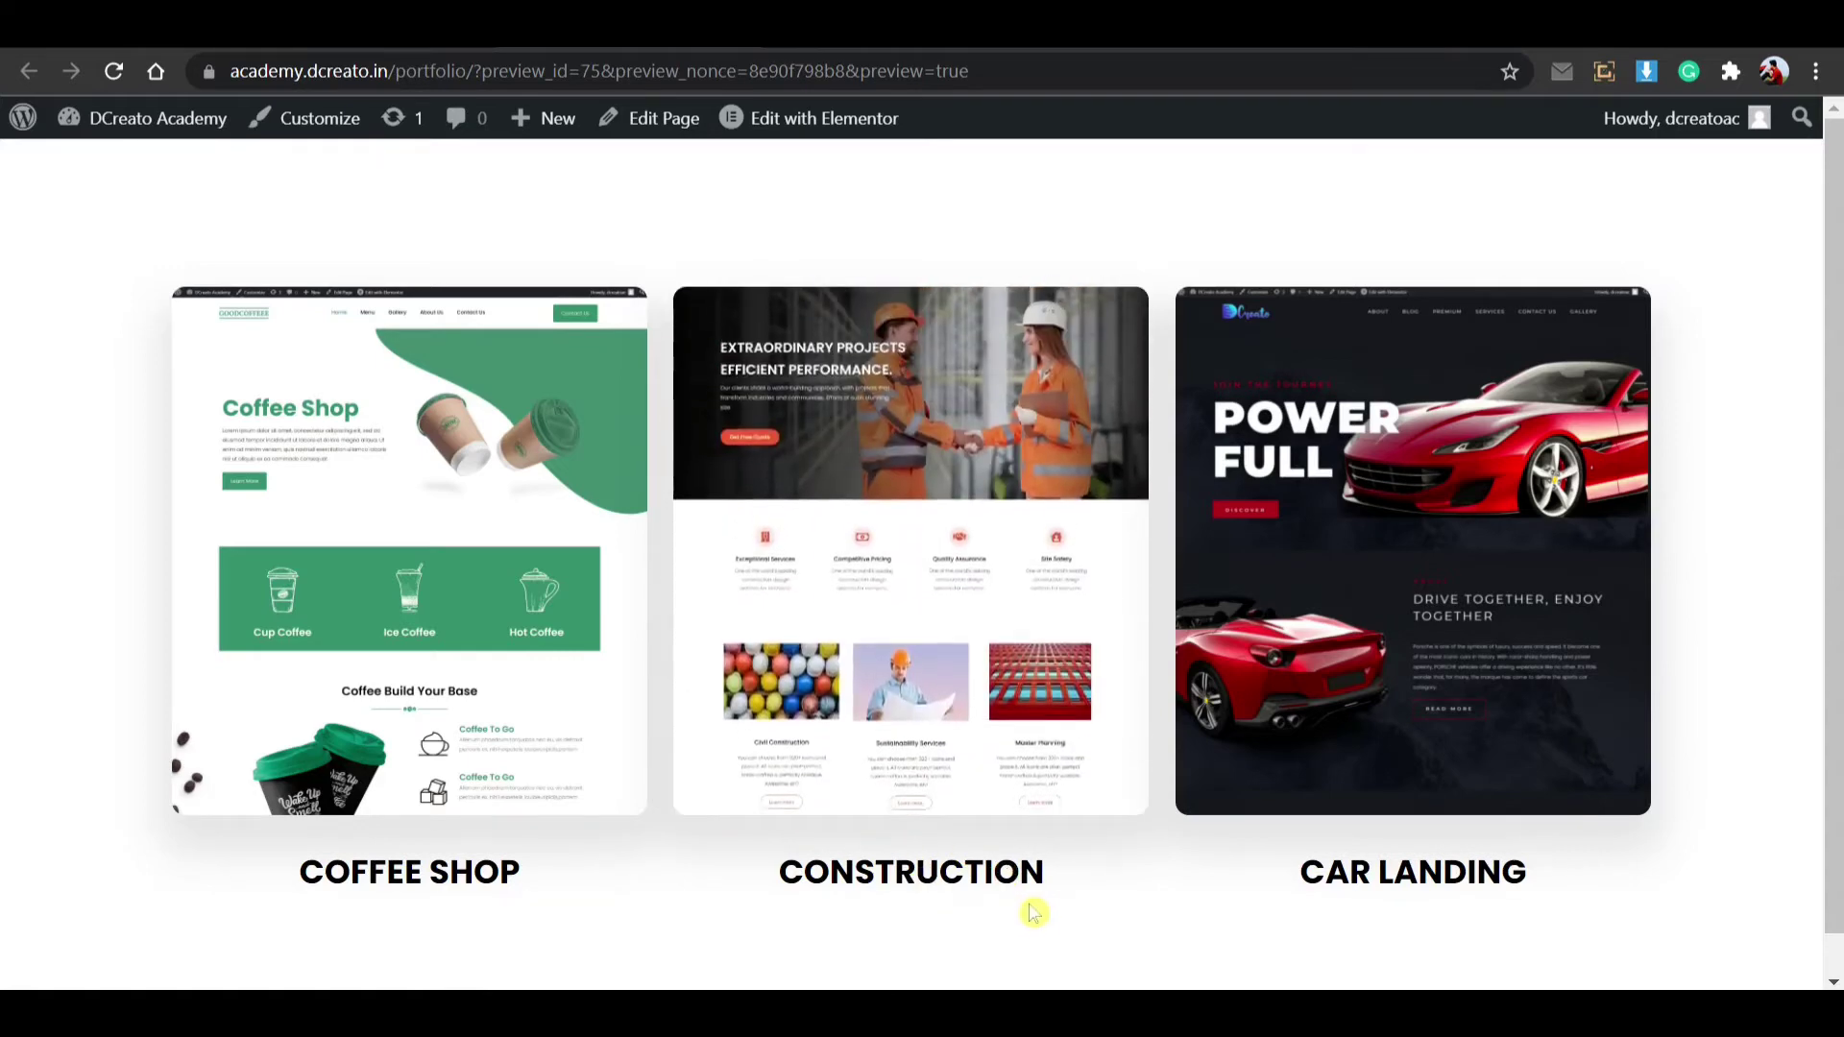
click(638, 24)
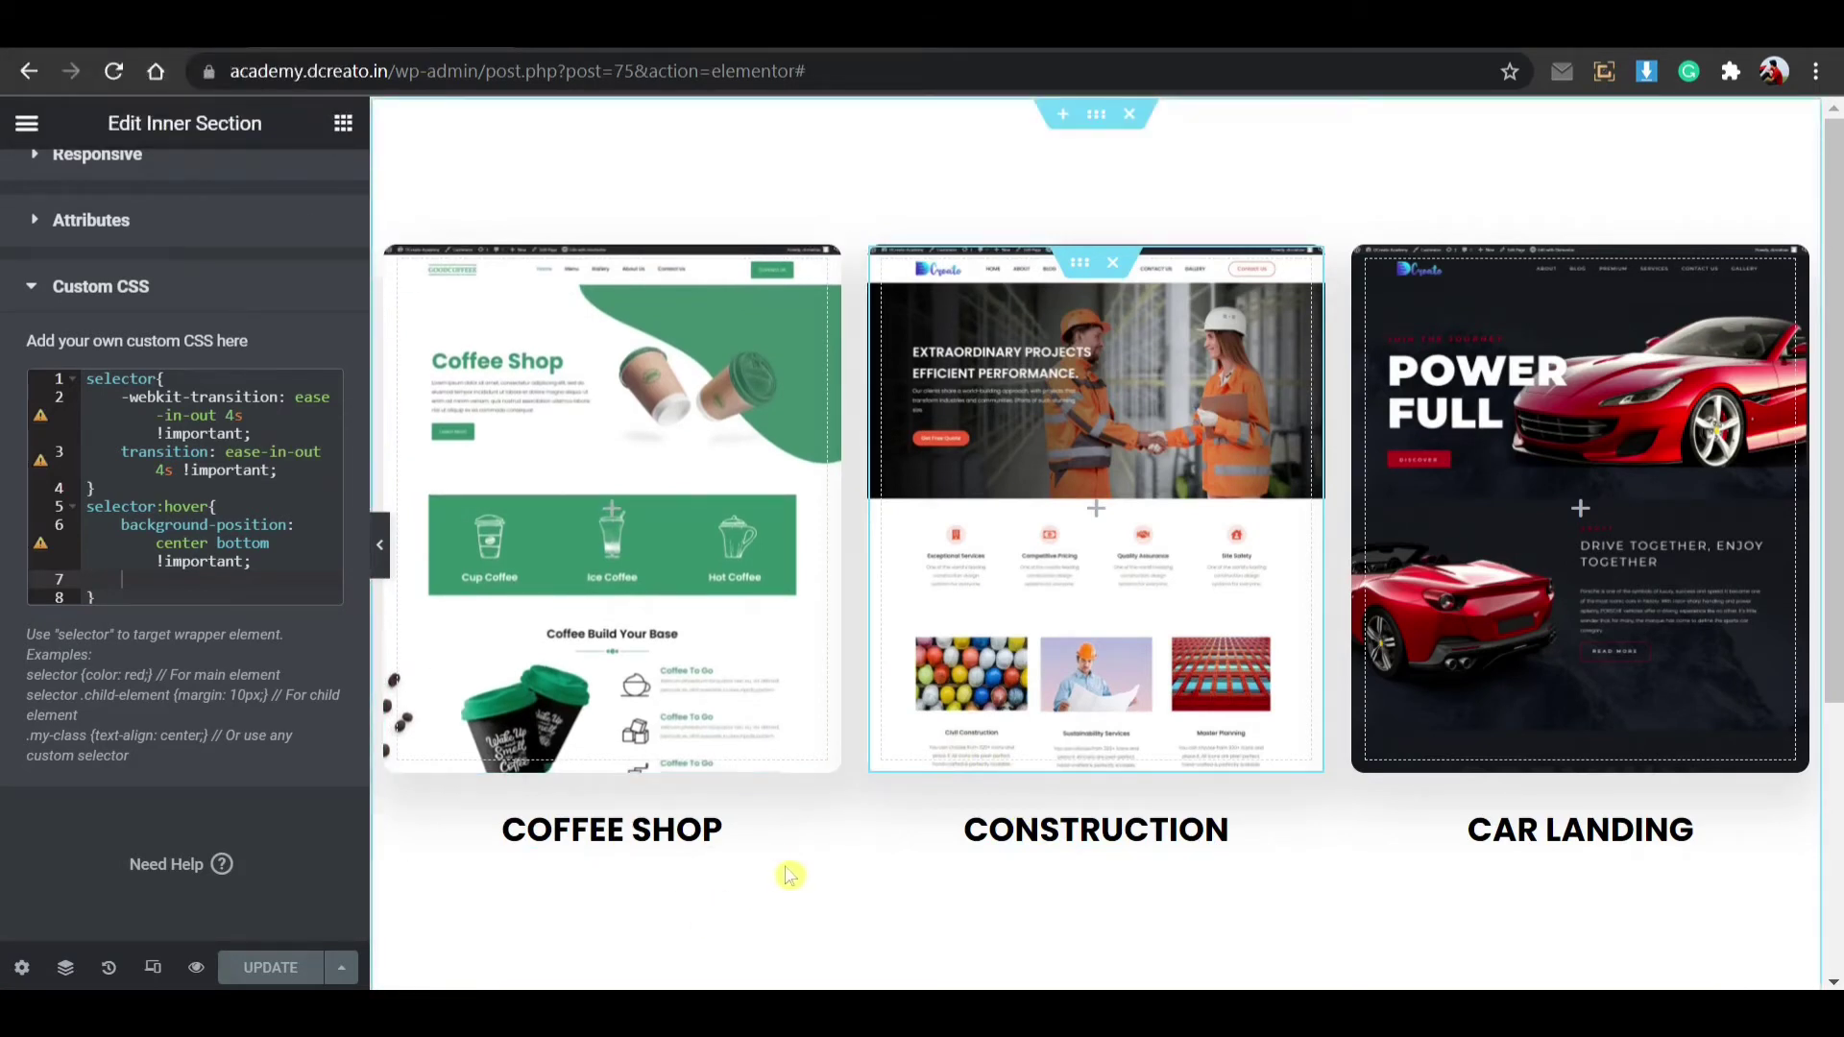
scroll(791, 874, down, 3)
scroll(931, 853, up, 1)
mouse_move(834, 536)
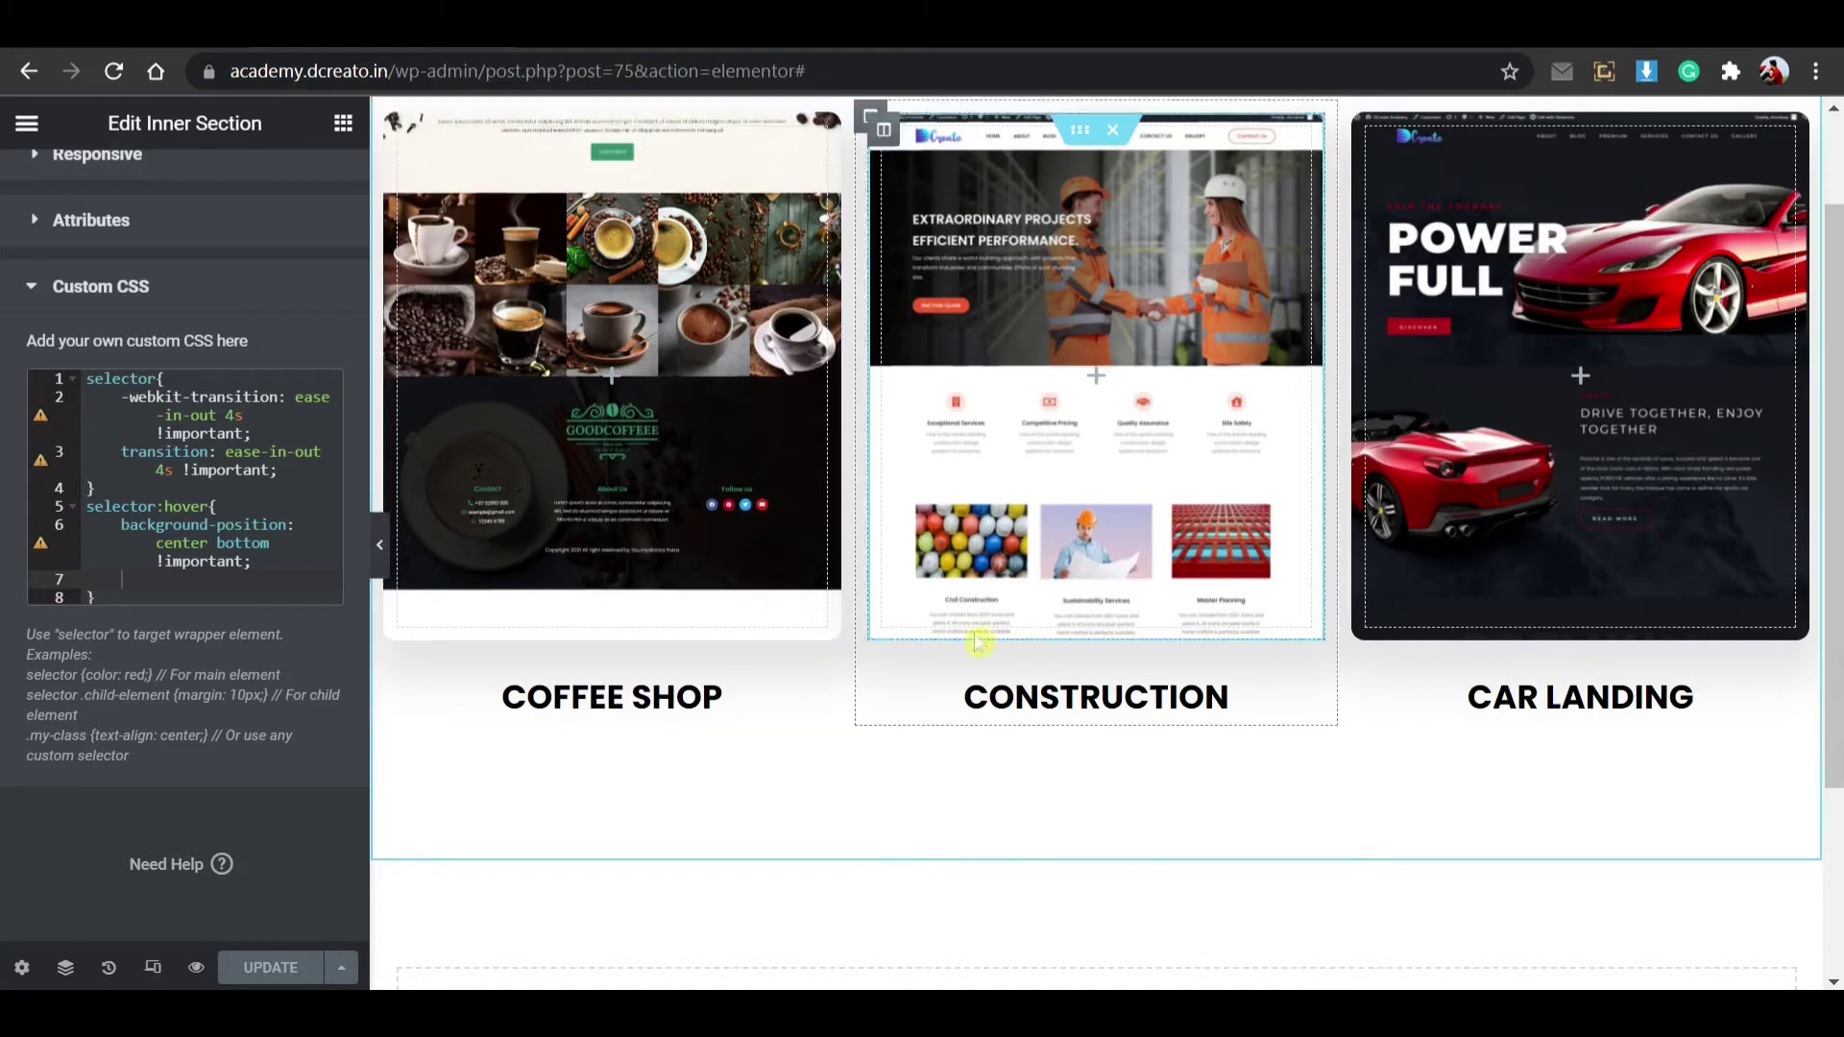
Step: Check the Premium Addons for Elementor entry on the WordPress plugin page, and return to the Elementor editor
scroll(1071, 691, down, 3)
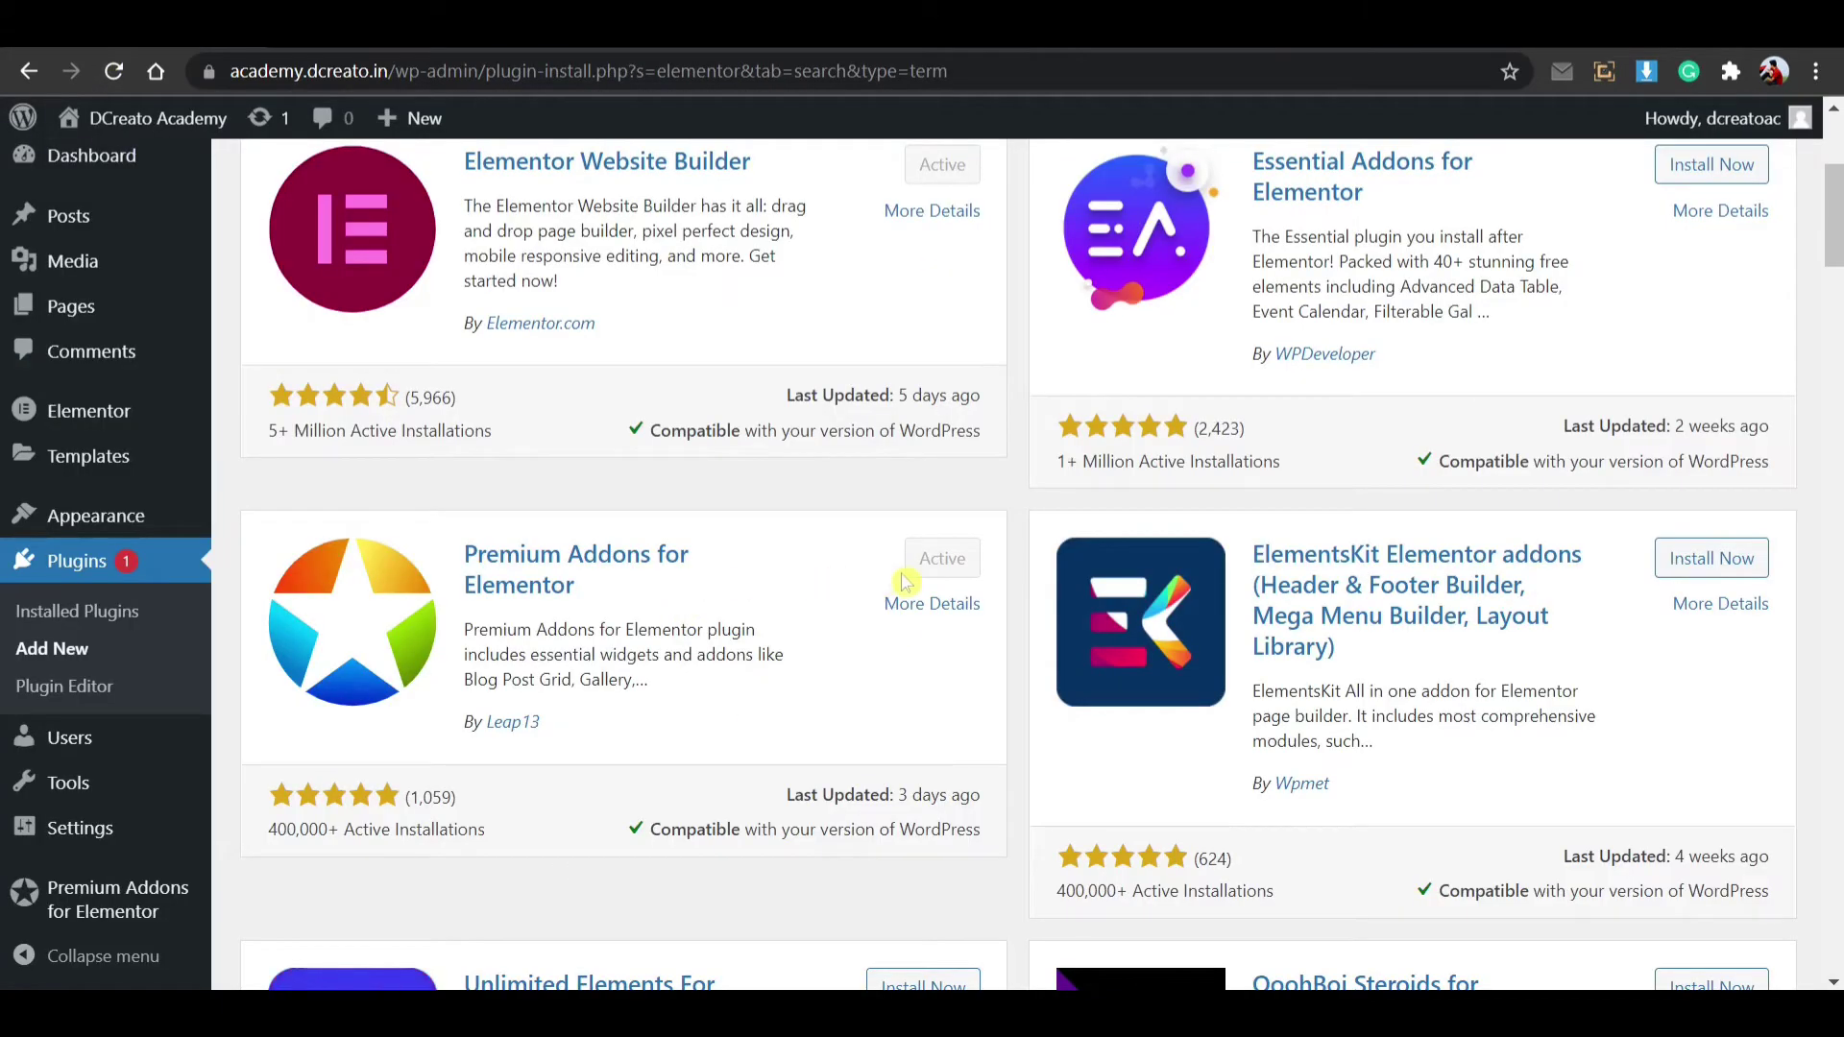
drag(637, 602, 467, 536)
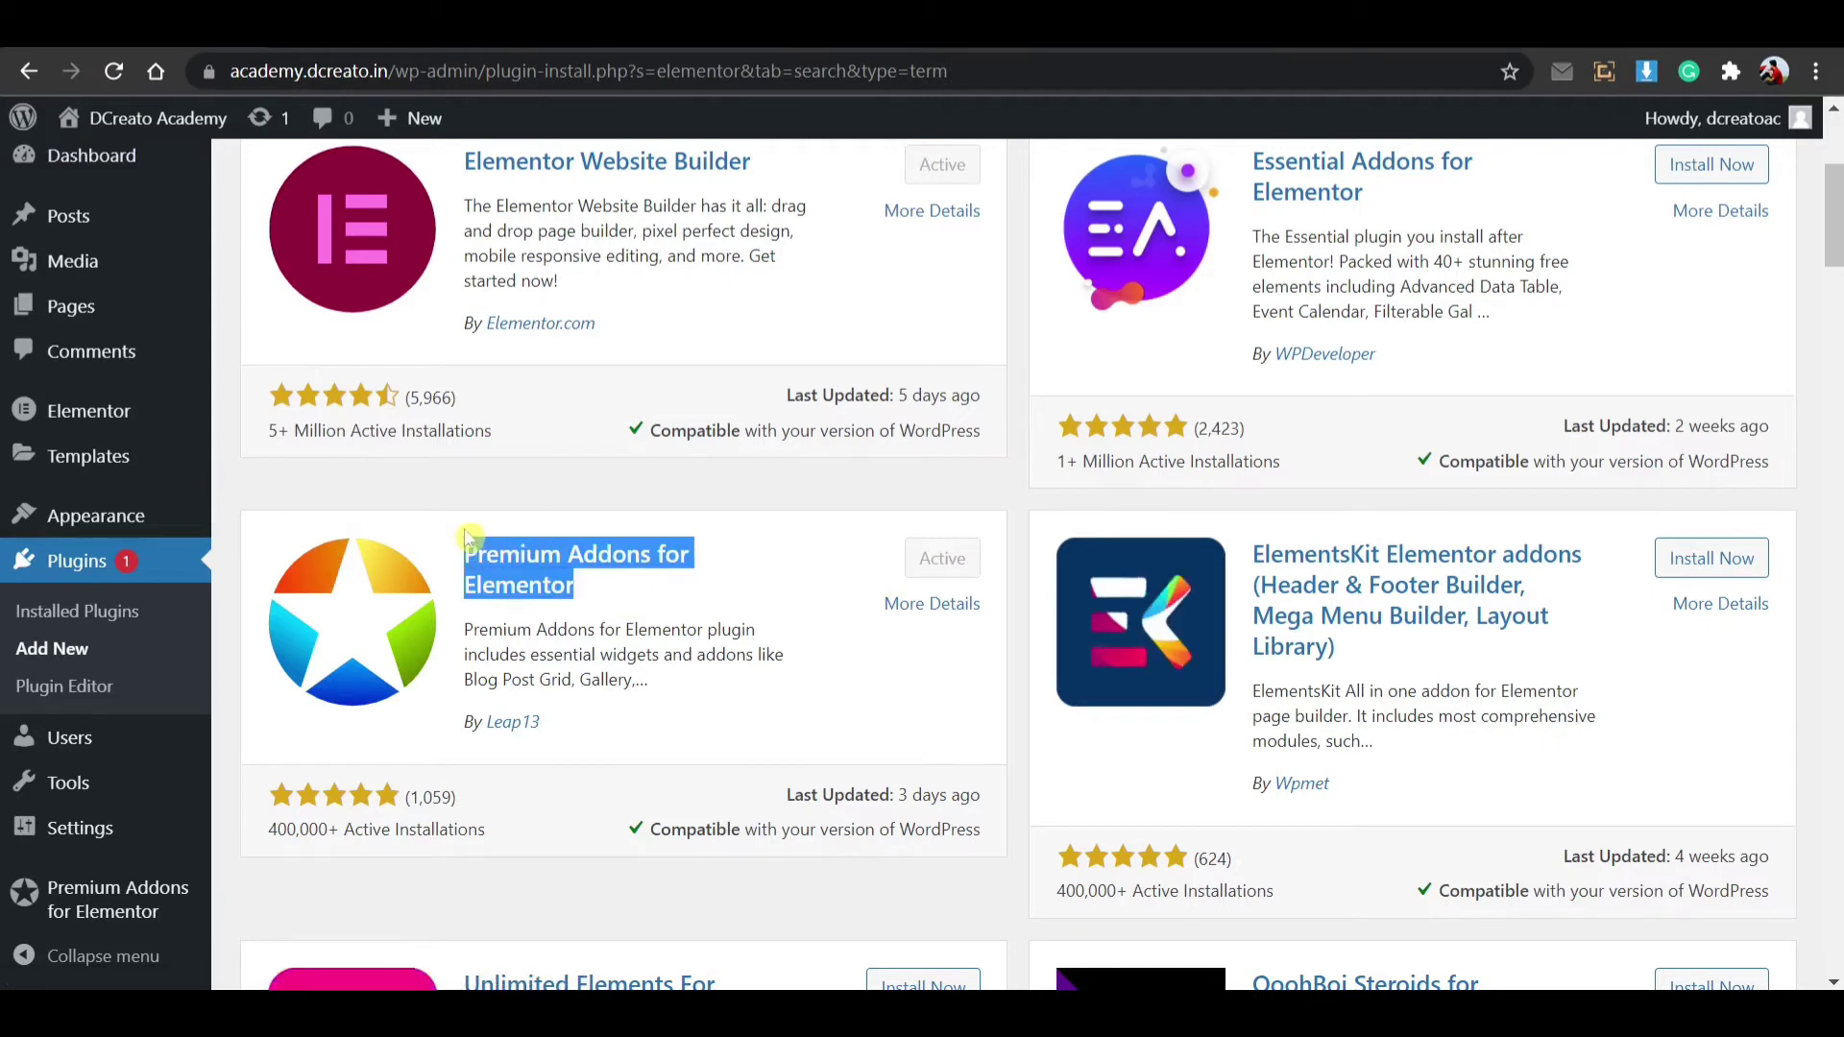
click(606, 579)
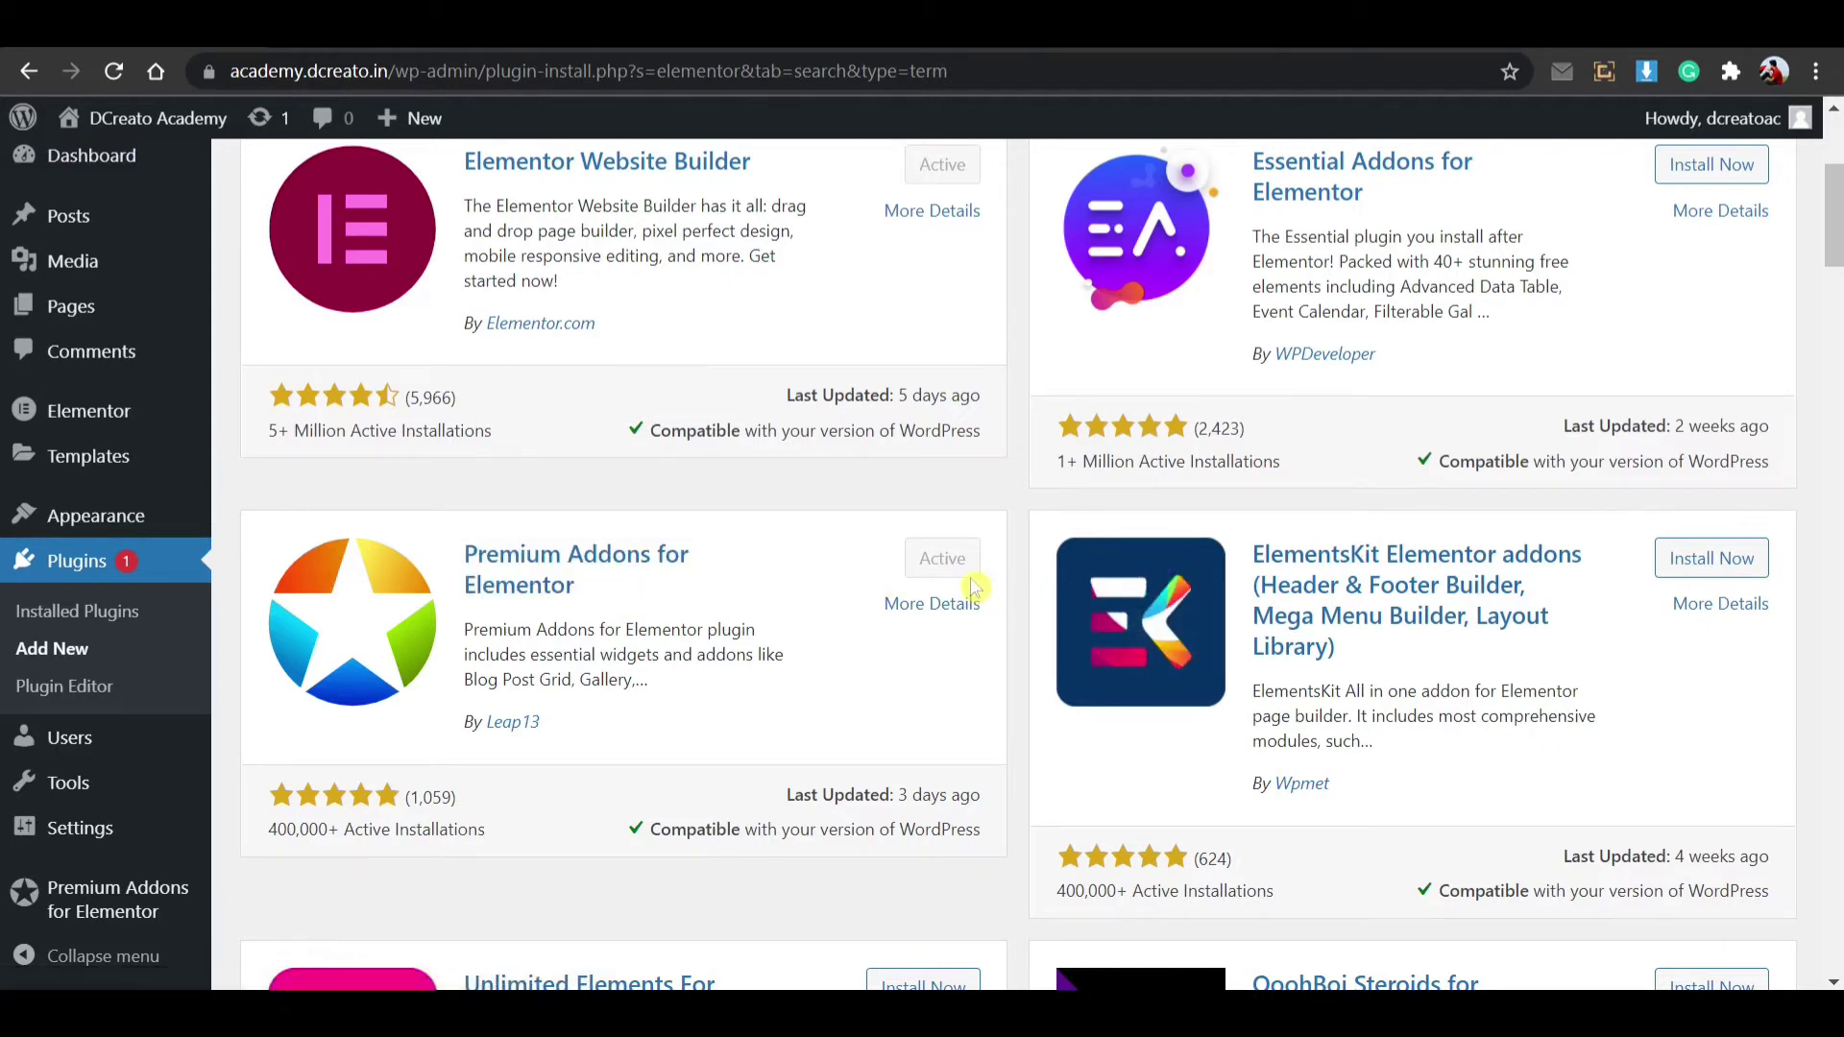
click(516, 50)
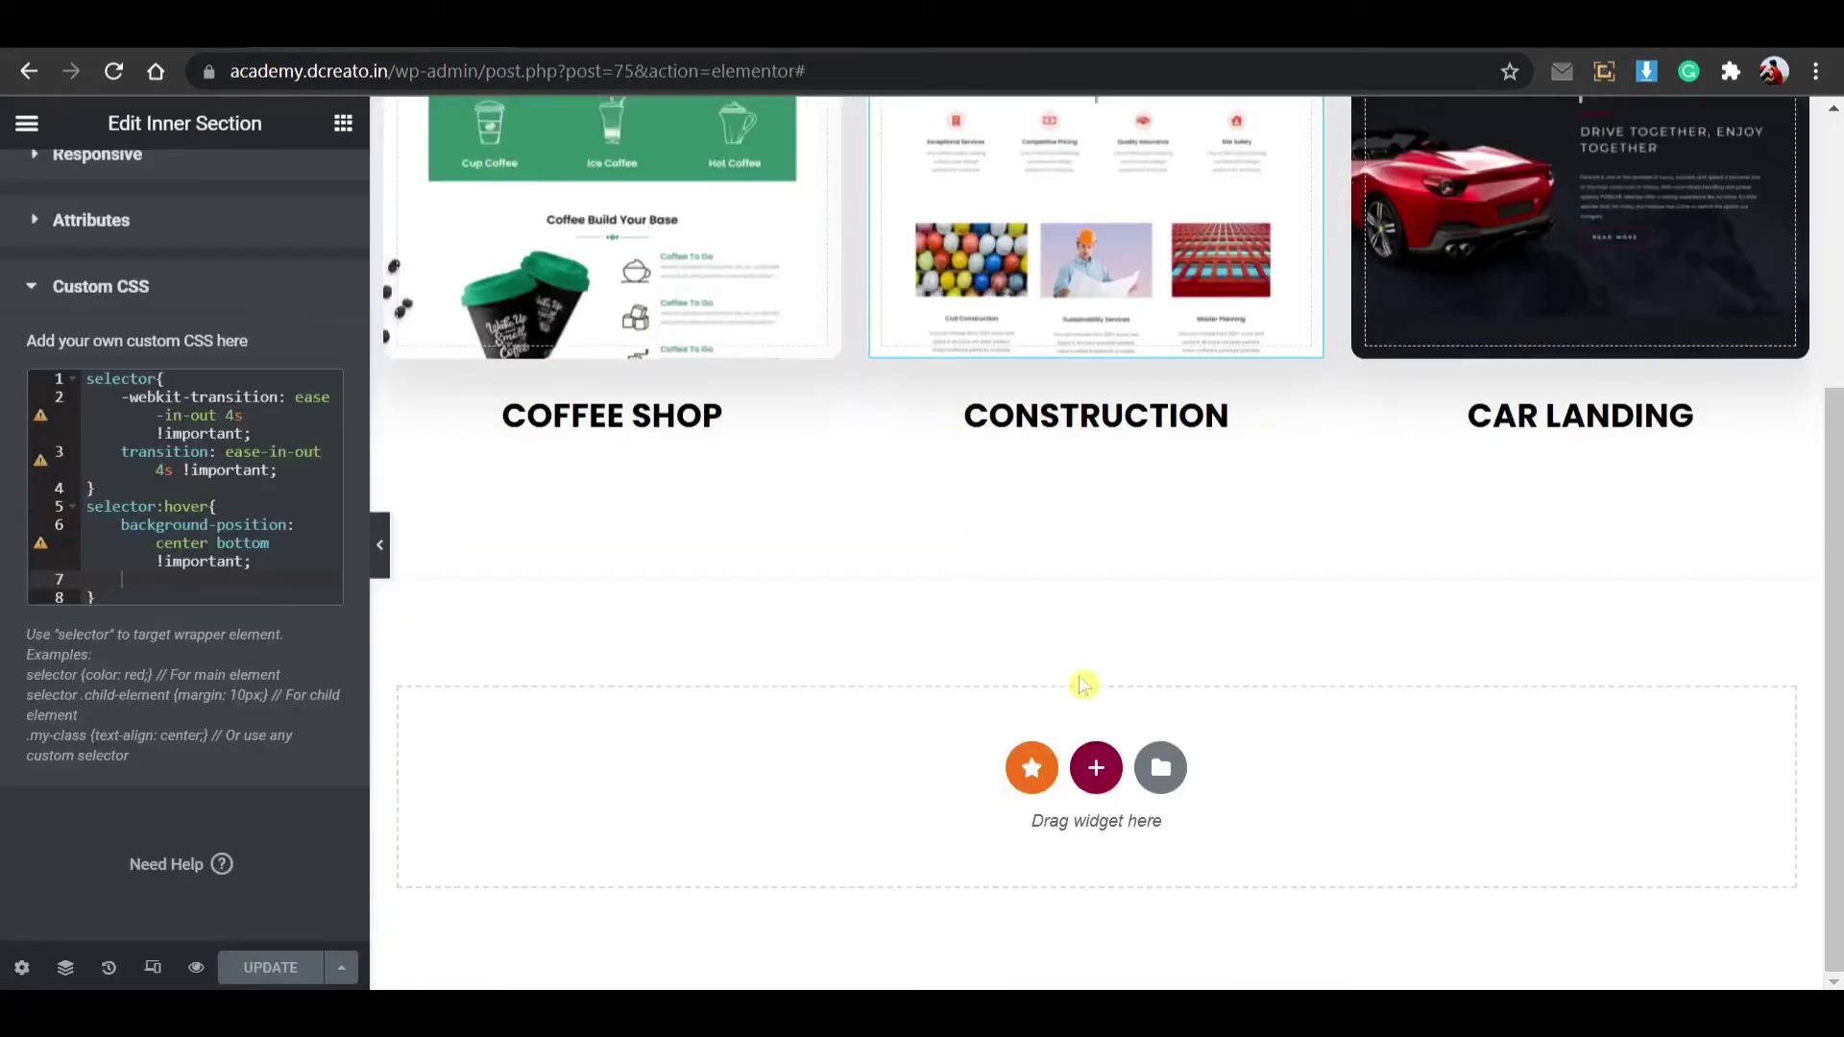
Step: Add a single-column section below the cards and give it unlinked top and bottom padding of 50 px
click(1107, 775)
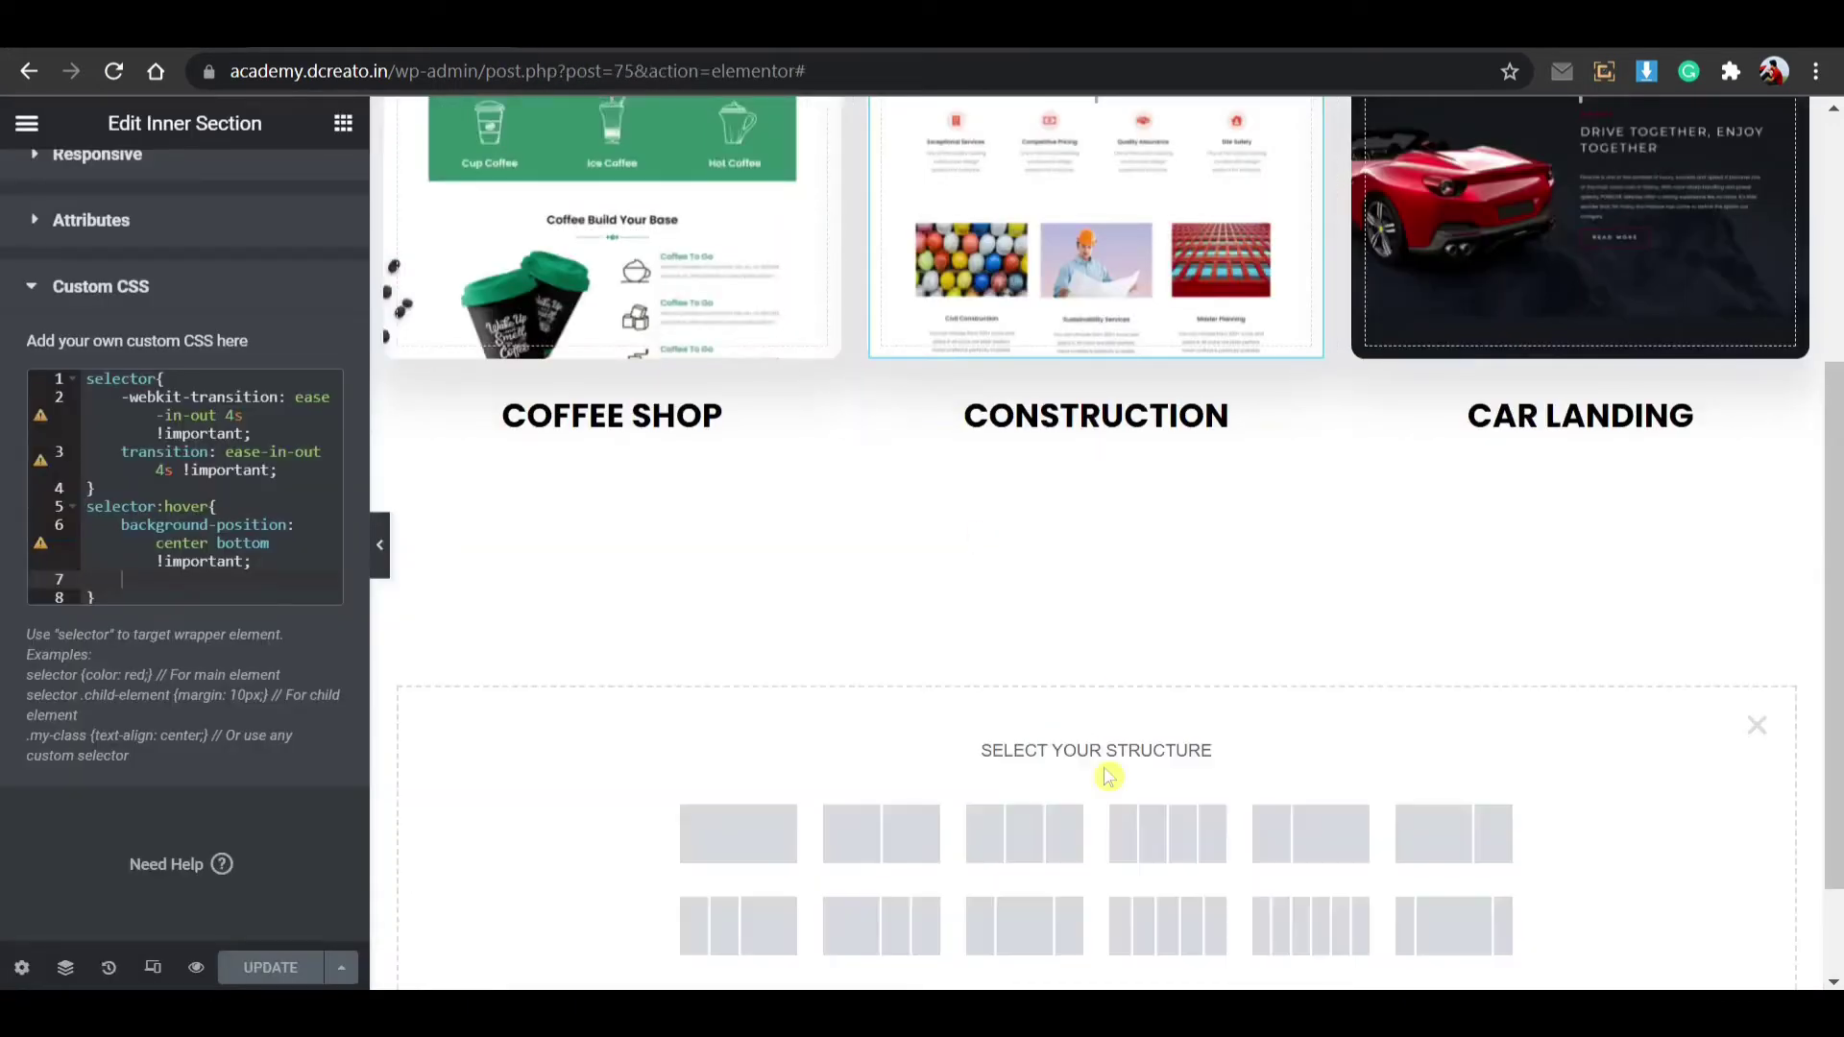
click(773, 824)
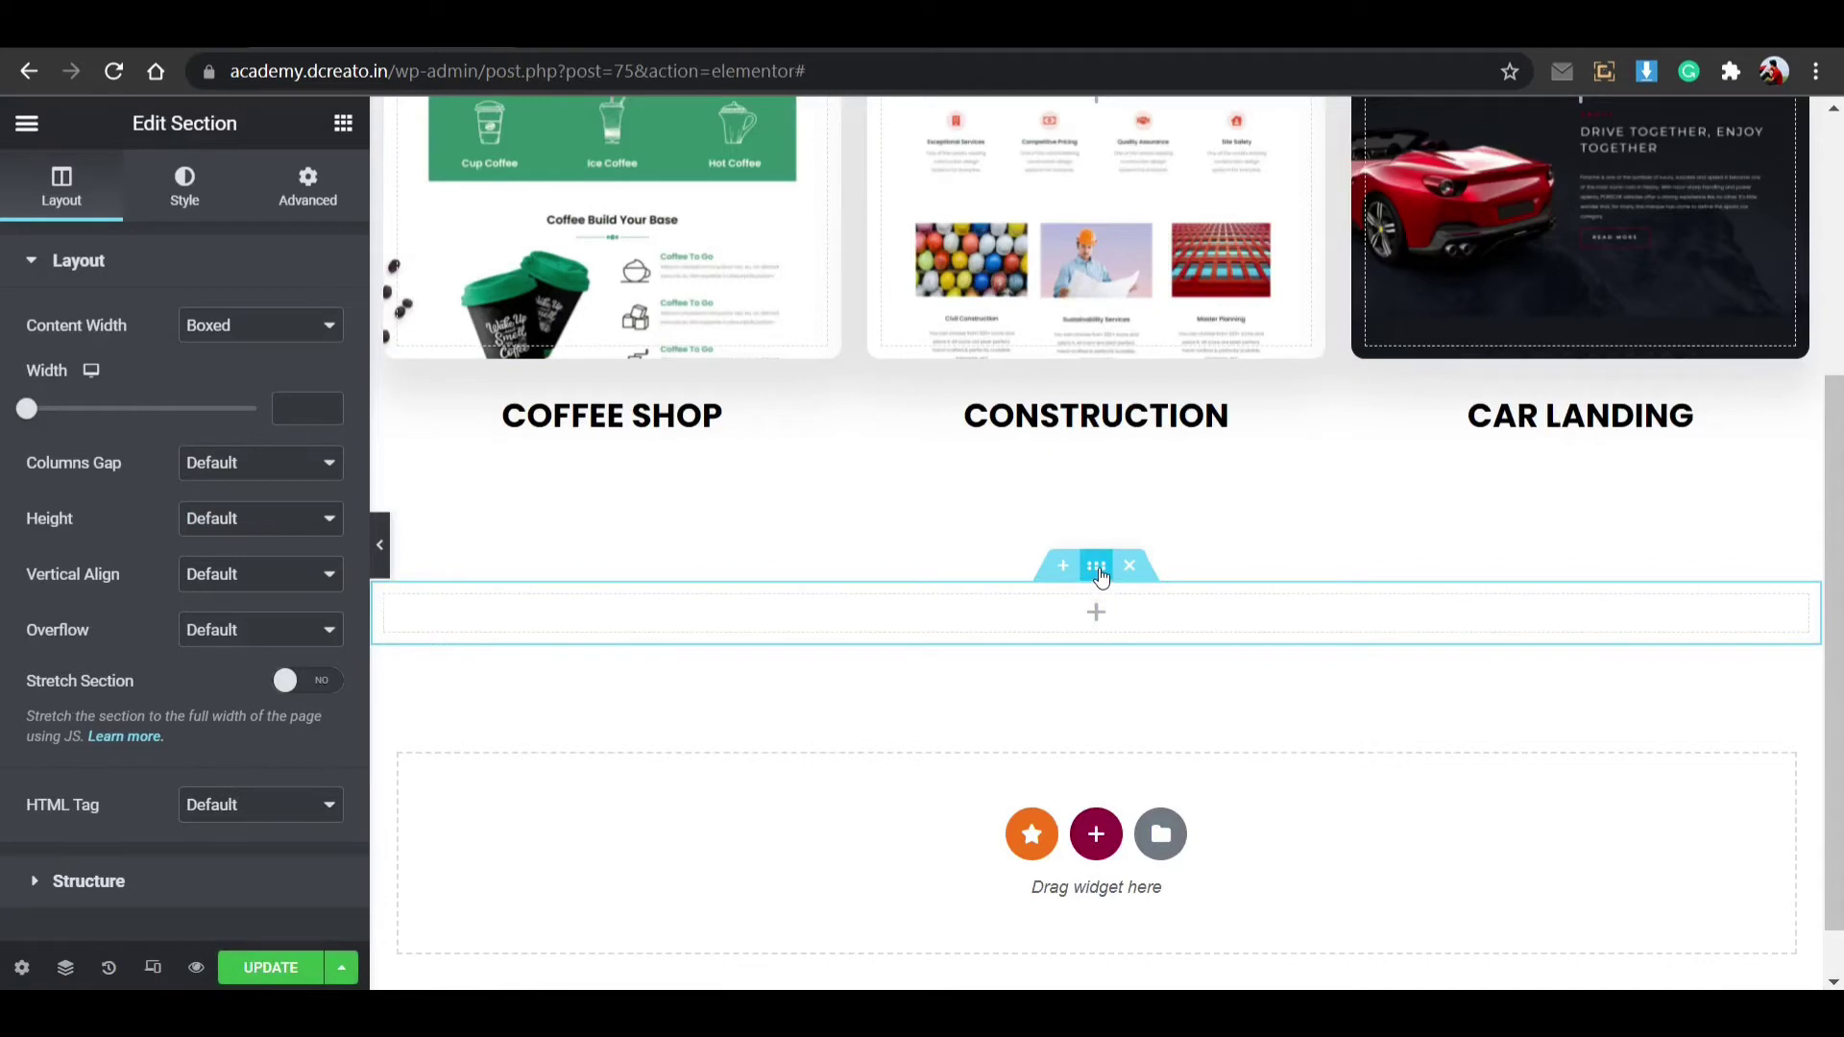
click(308, 188)
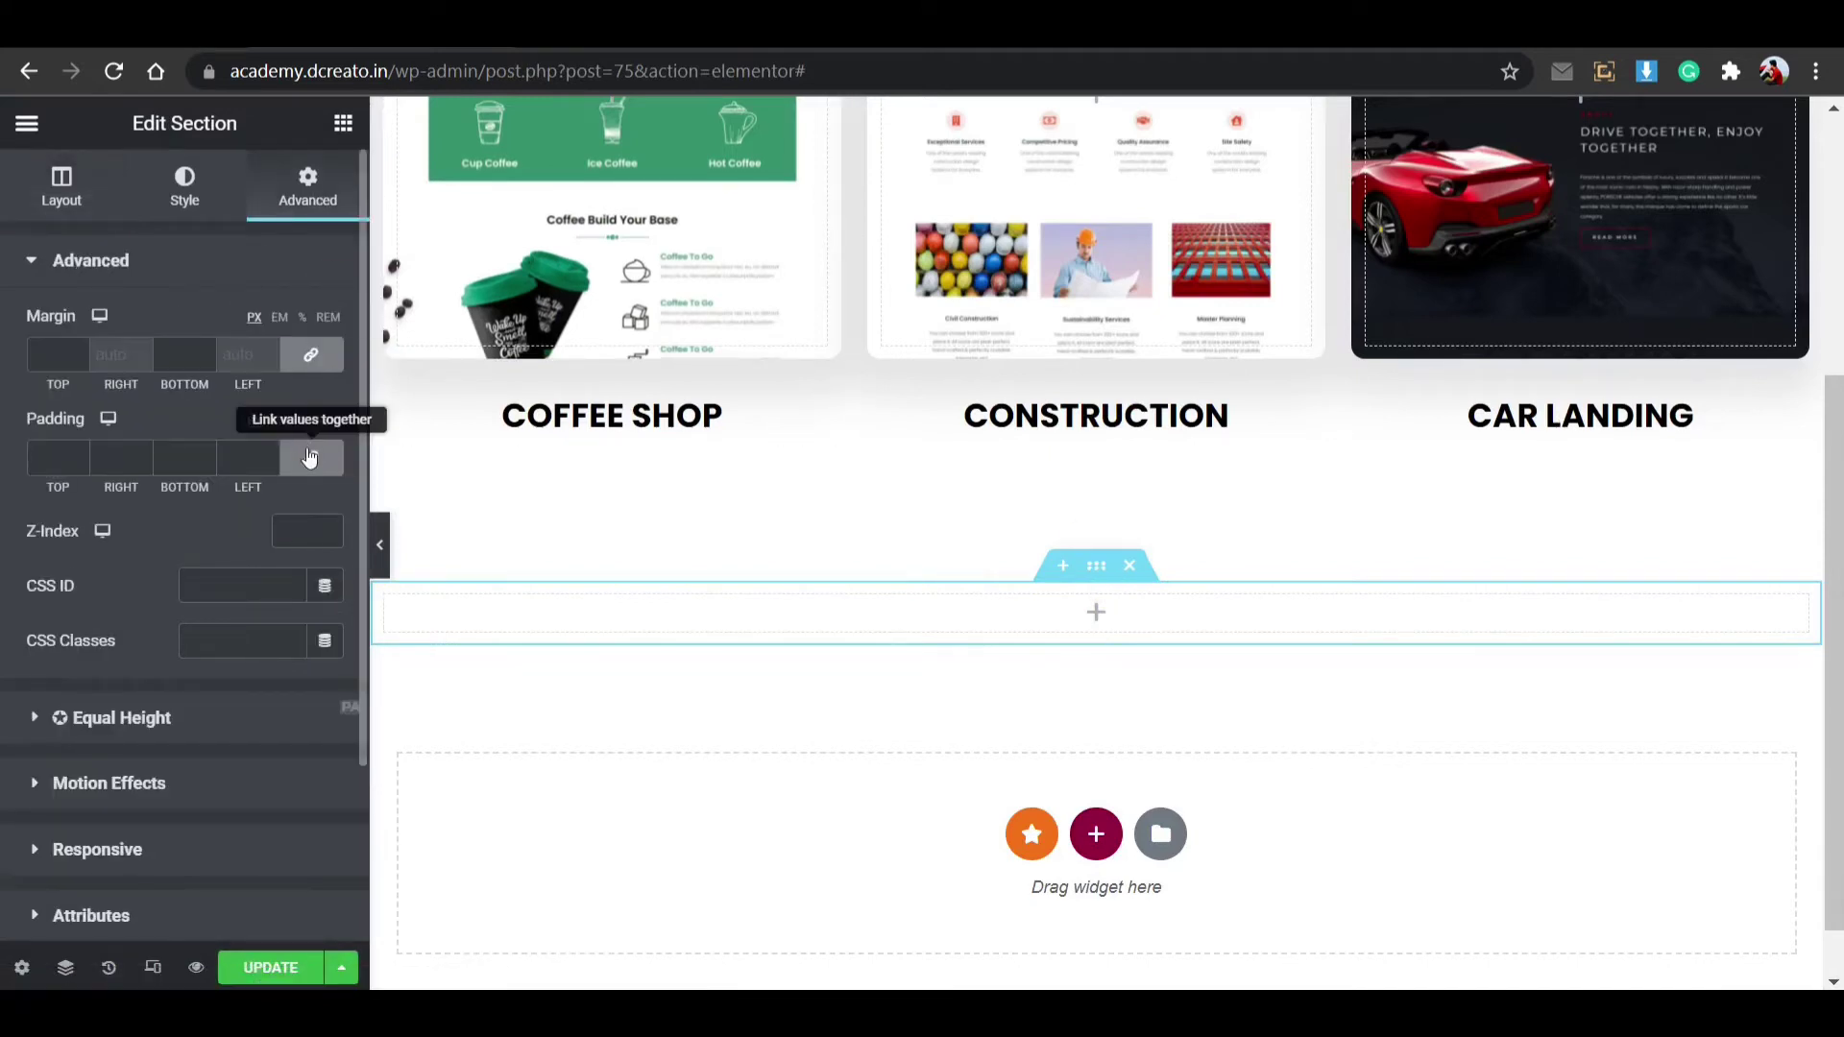
click(49, 455)
text(50)
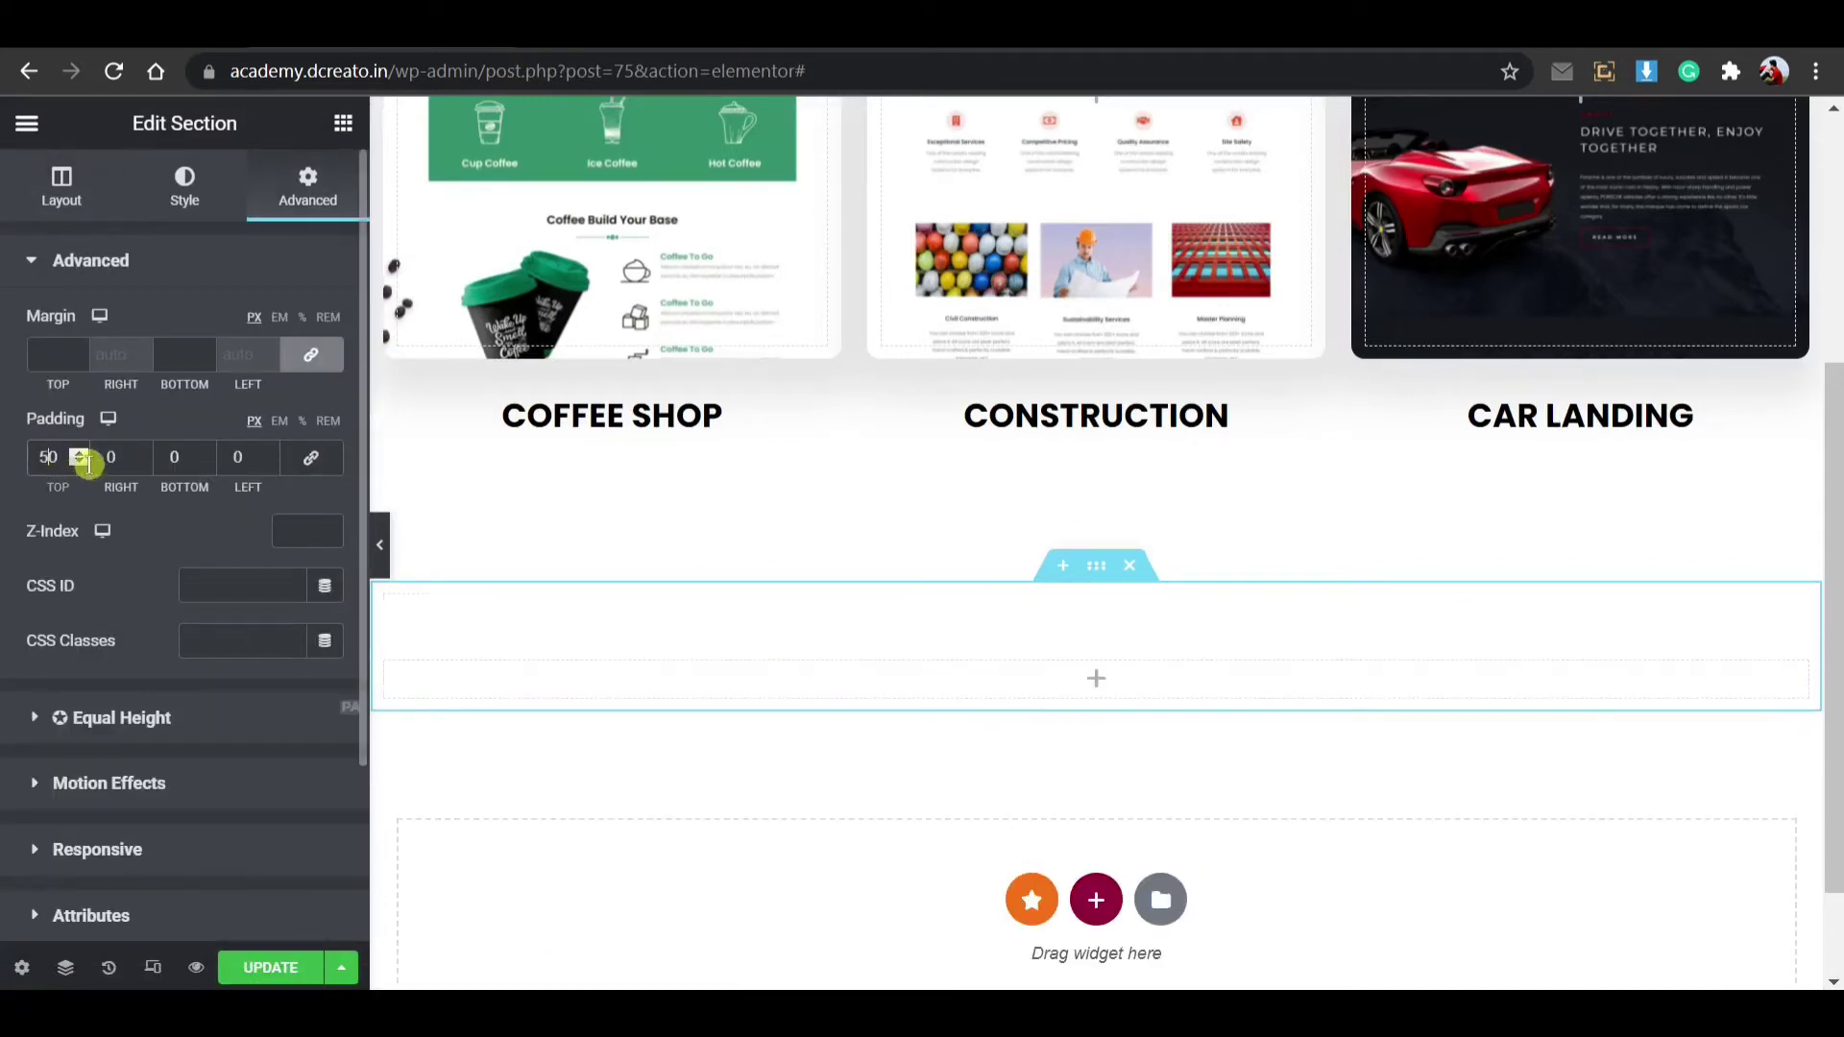
click(170, 457)
text(50)
Step: Add a Heading widget to the new section and replace it with a pasted copy of the Construction card's heading
click(1092, 677)
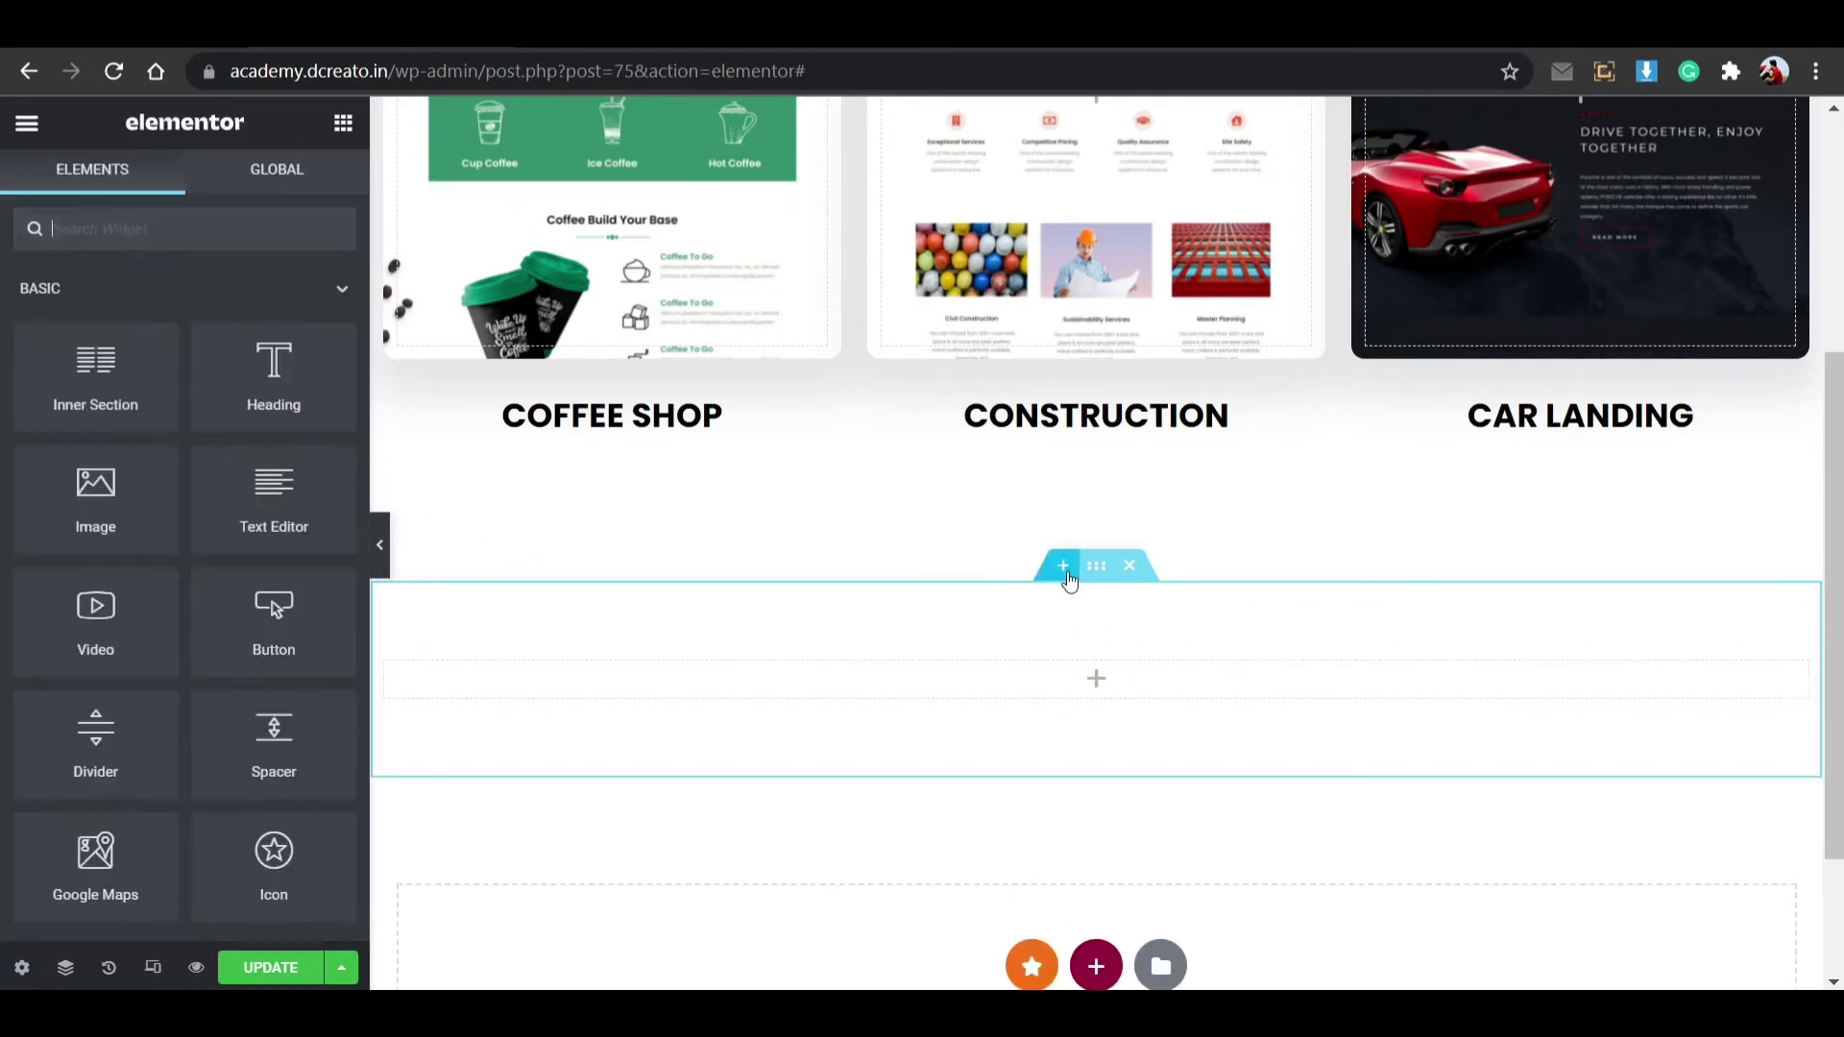
drag(274, 374, 1080, 642)
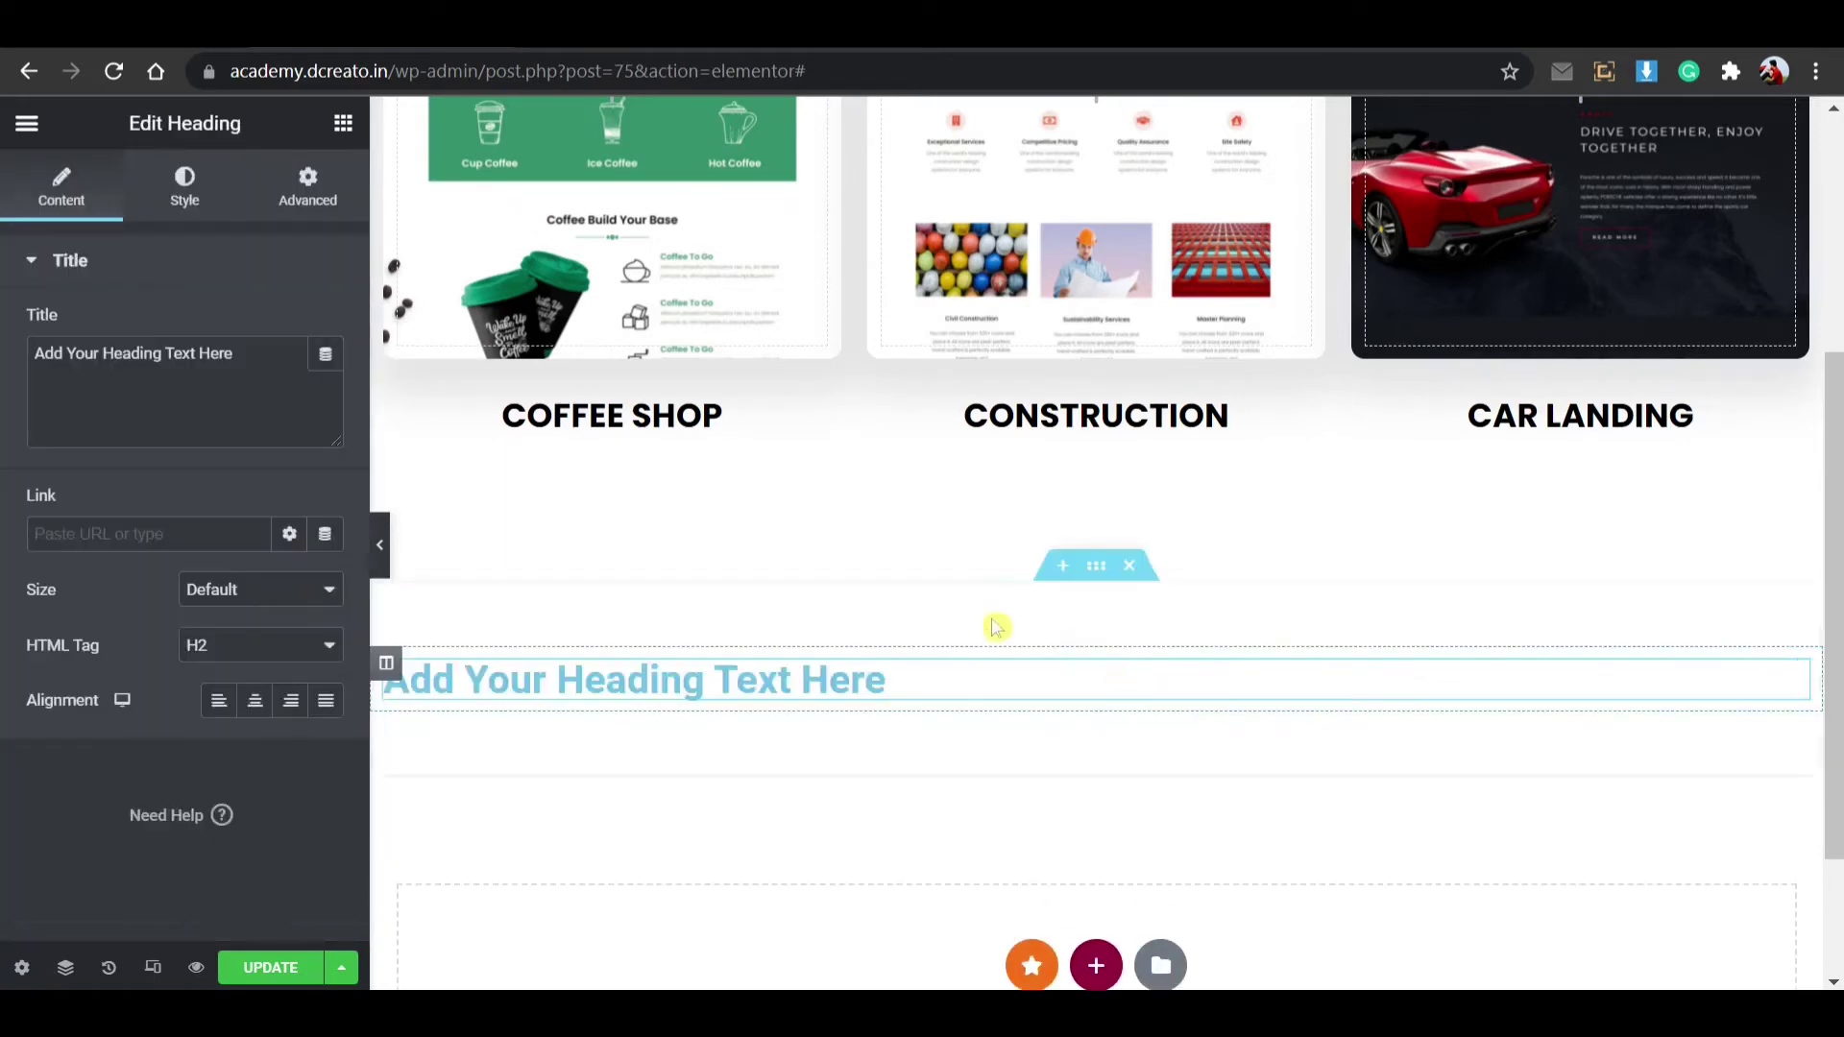
right_click(1302, 387)
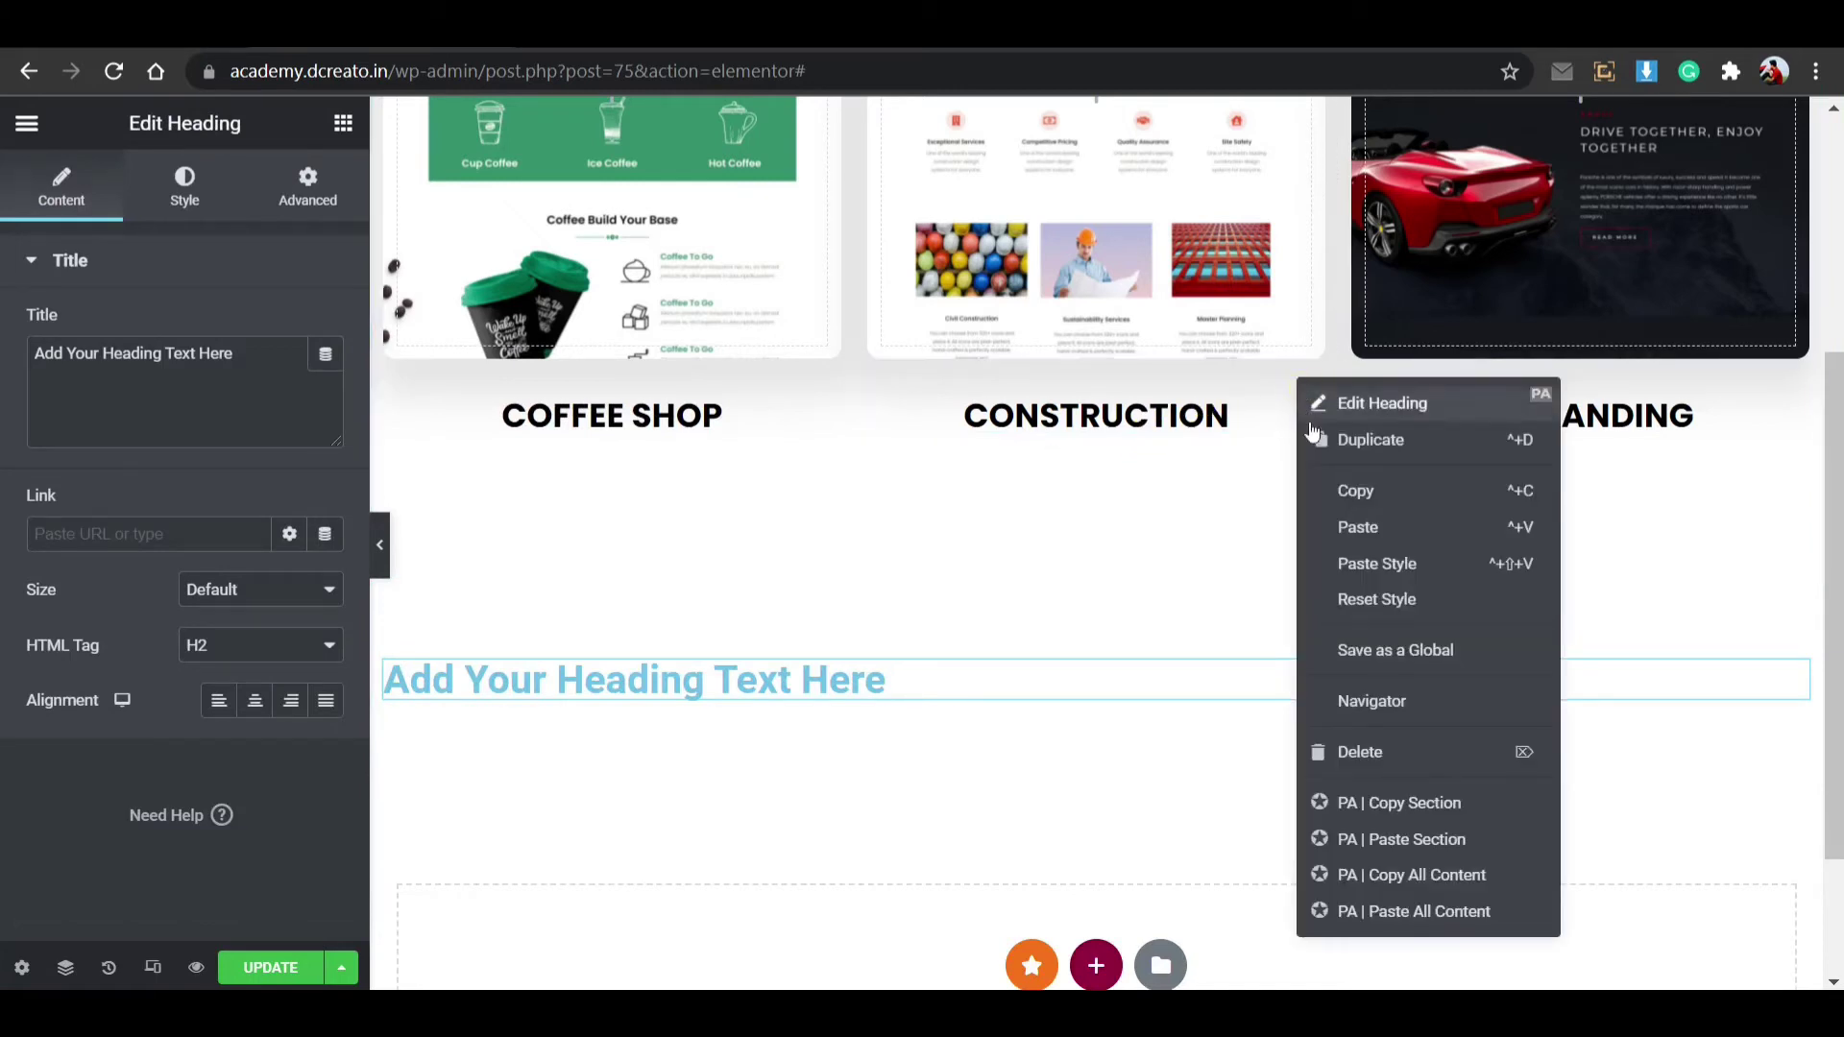
click(1331, 487)
right_click(883, 674)
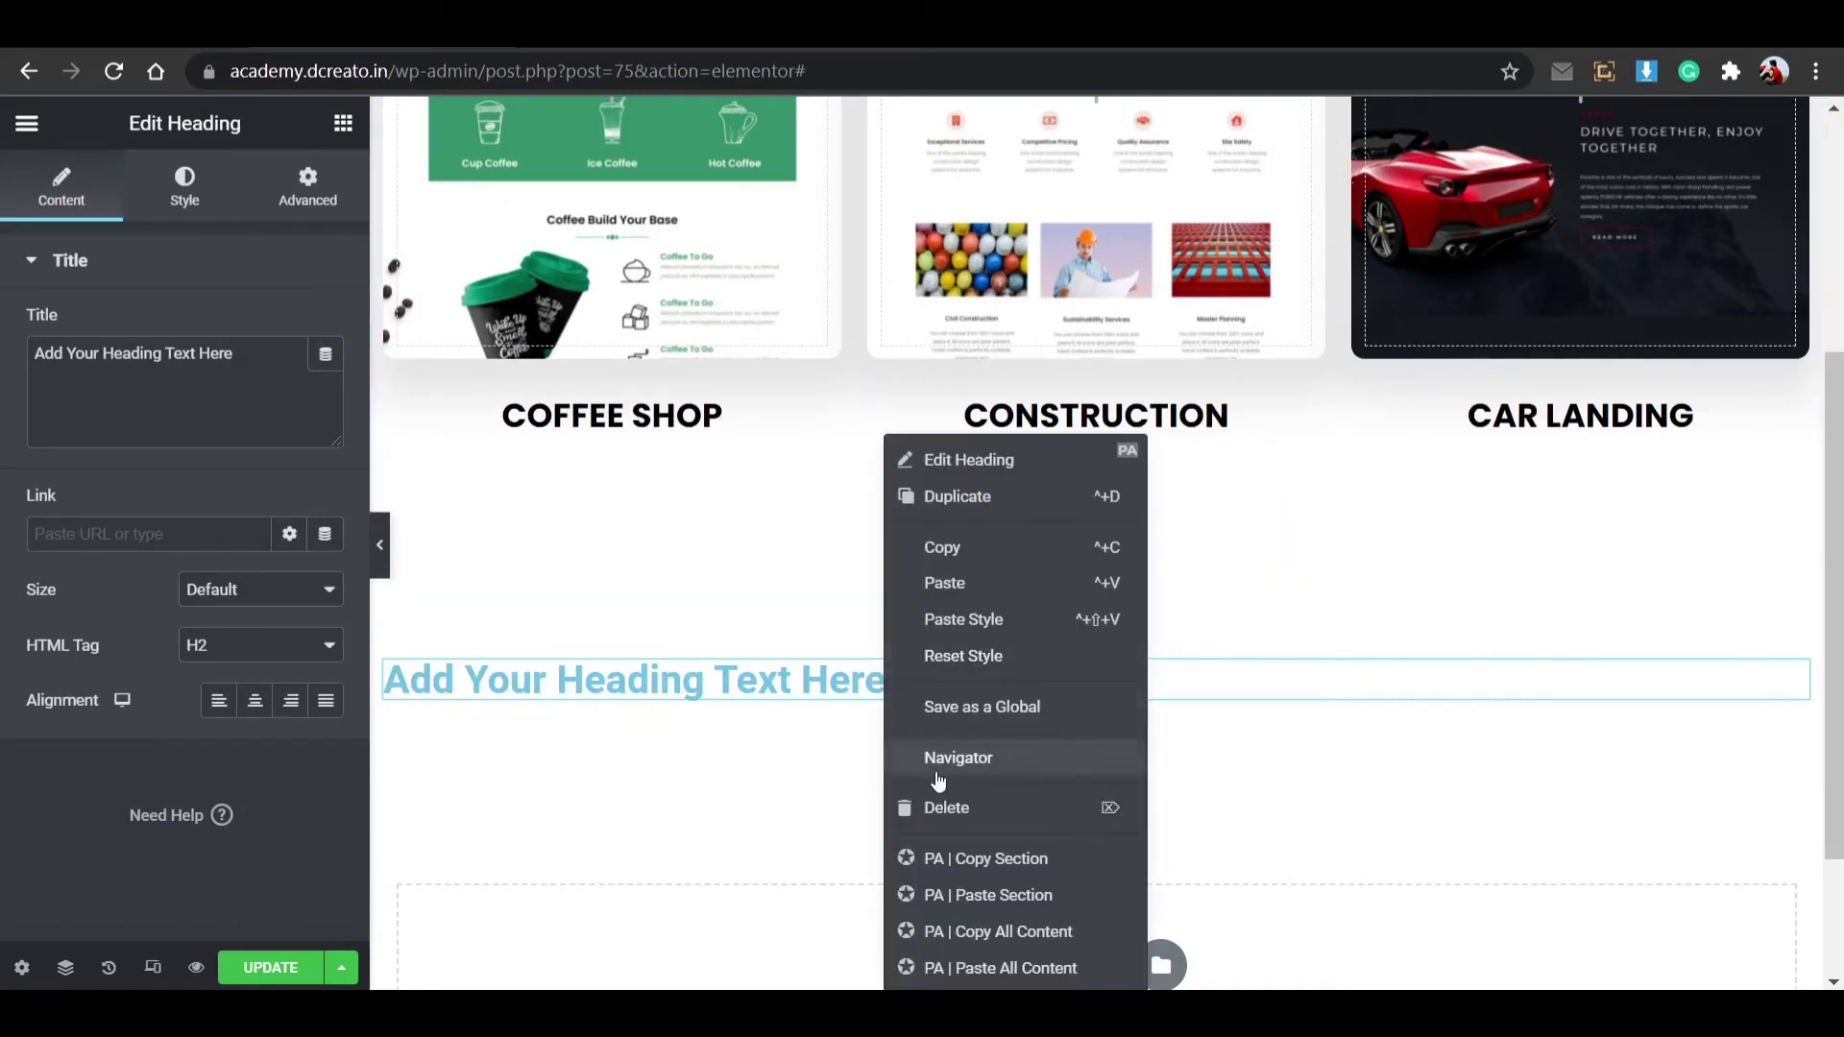
click(941, 587)
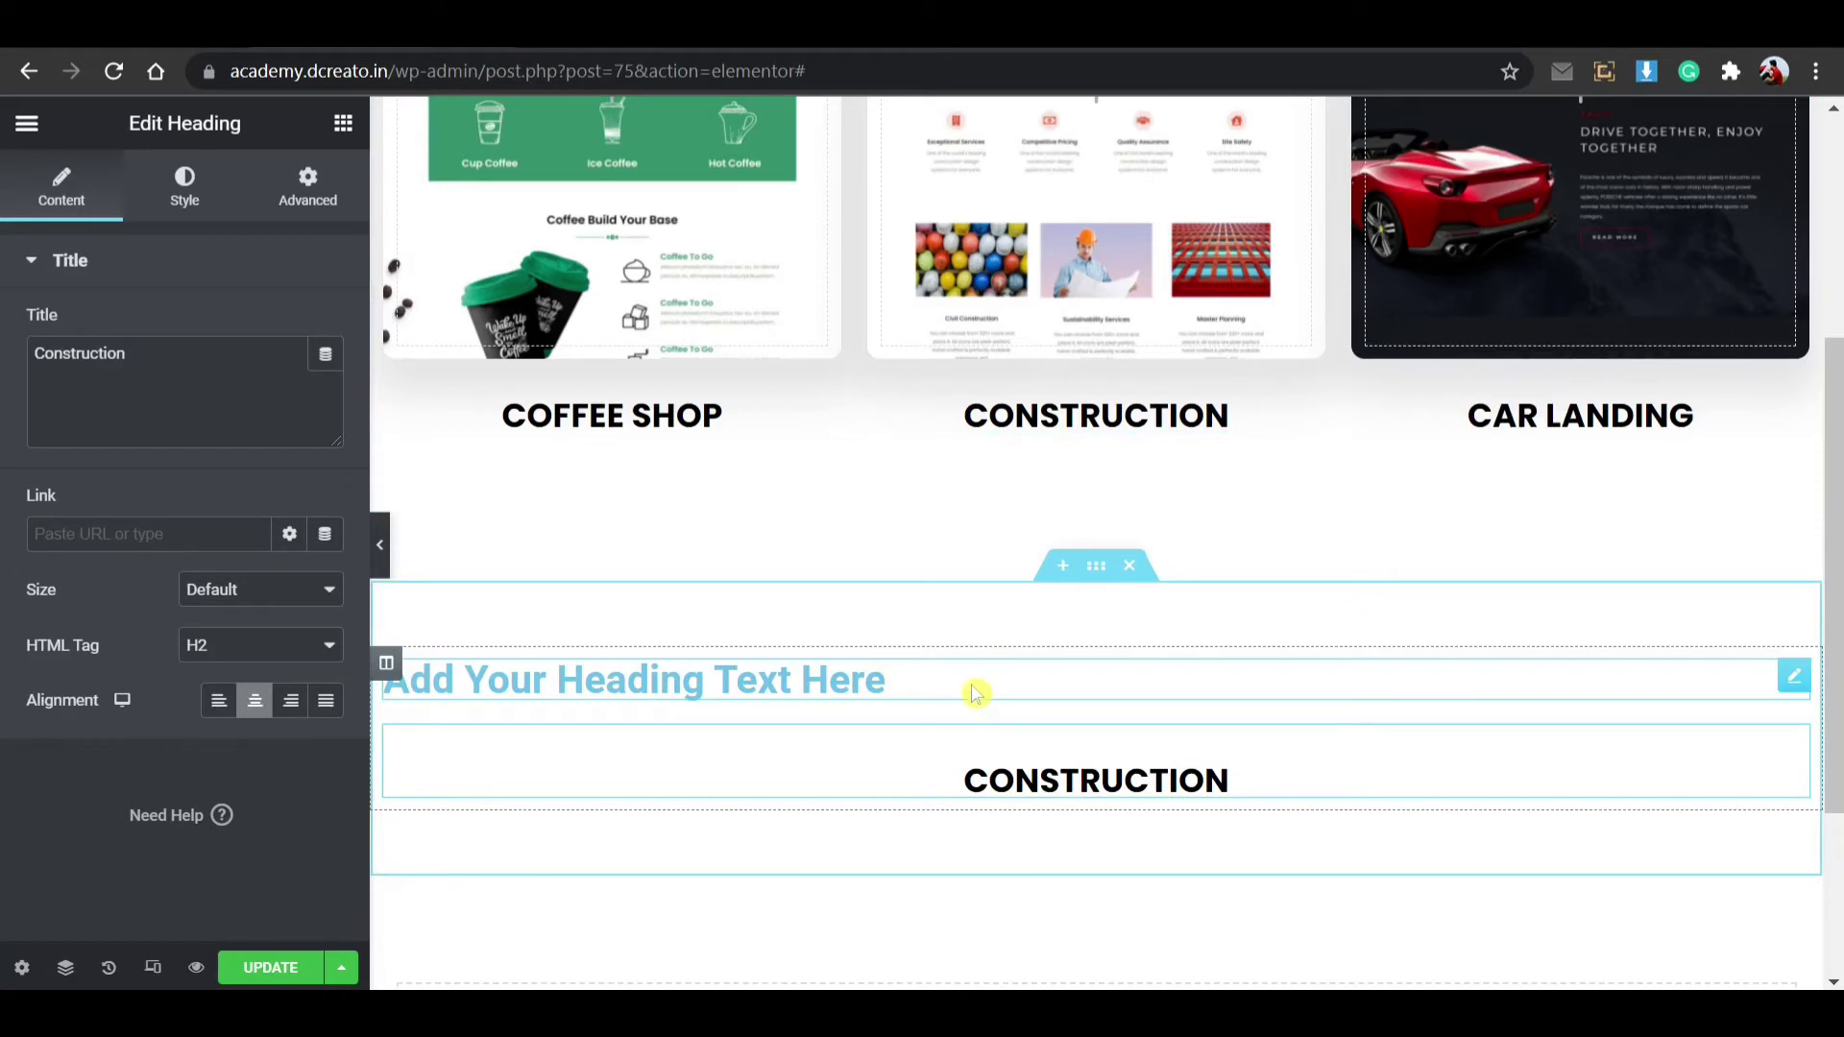
right_click(975, 692)
click(1018, 810)
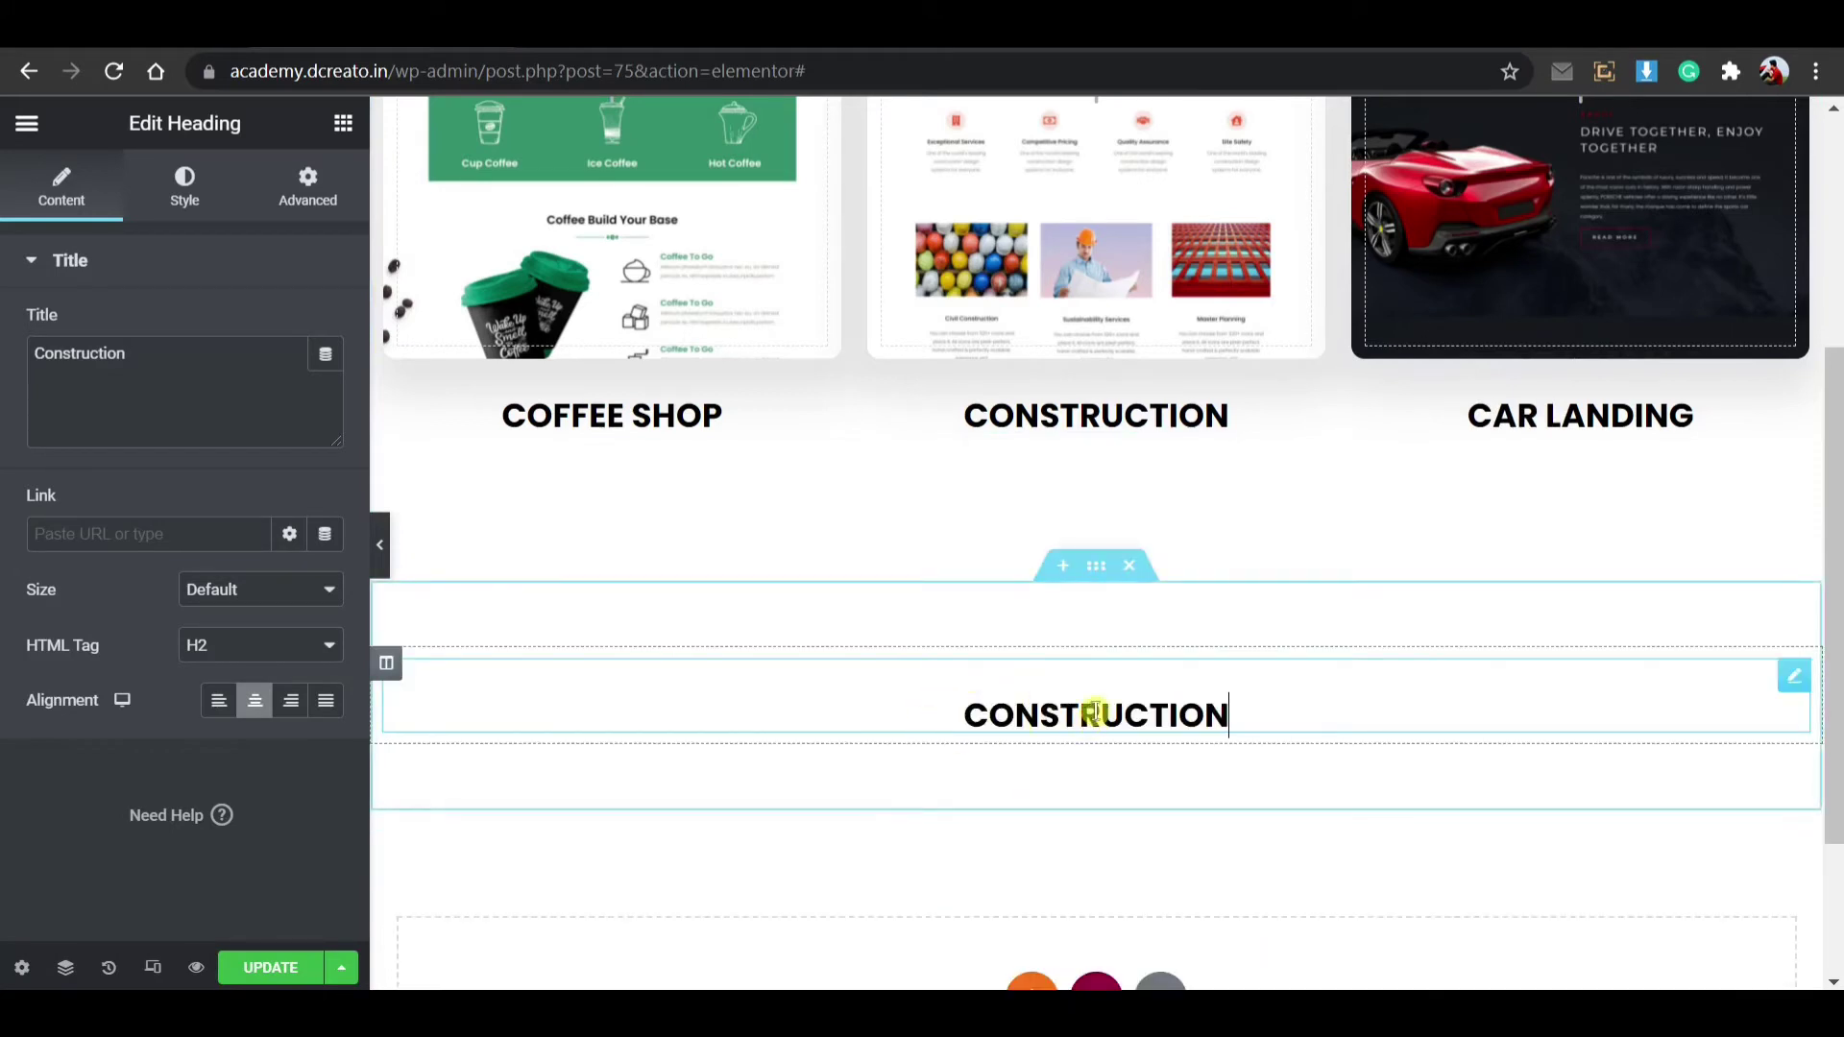
Step: Set the new heading's top margin to 0 and replace its title with "Premium Addons for Elementor", copied from the plugin page
click(307, 188)
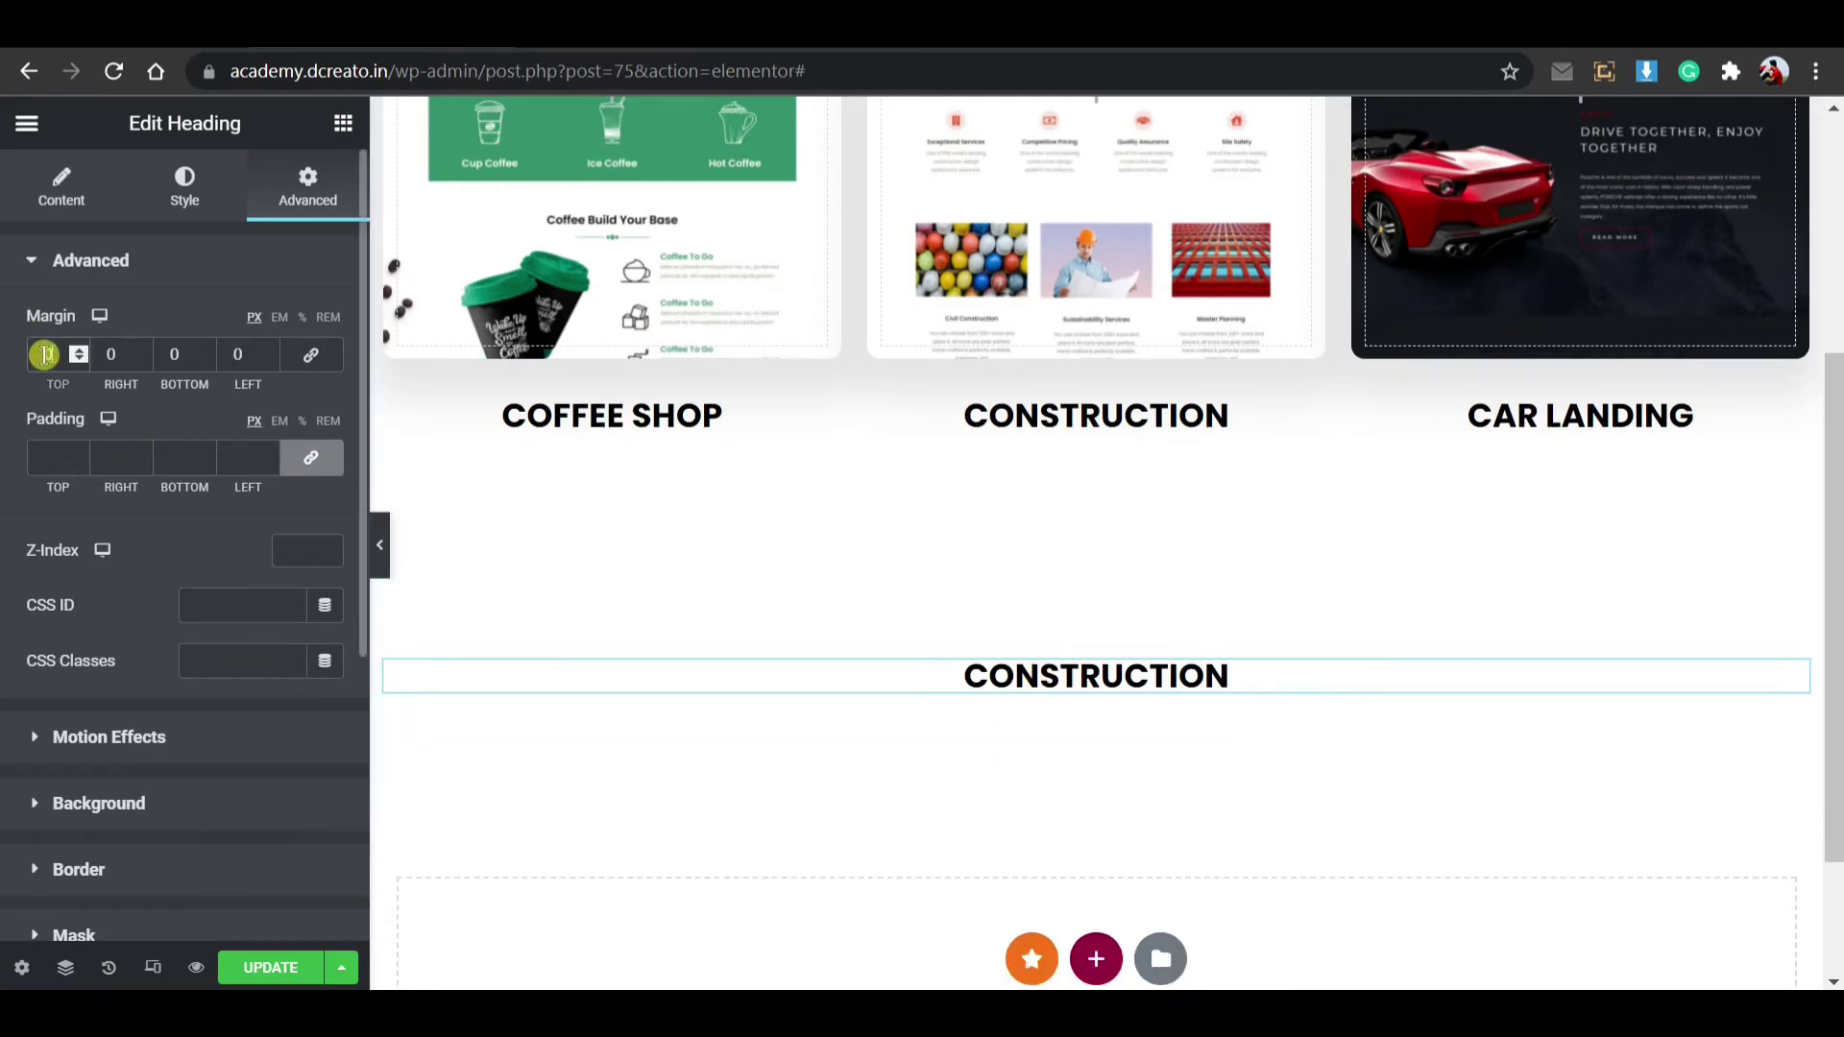
click(1082, 661)
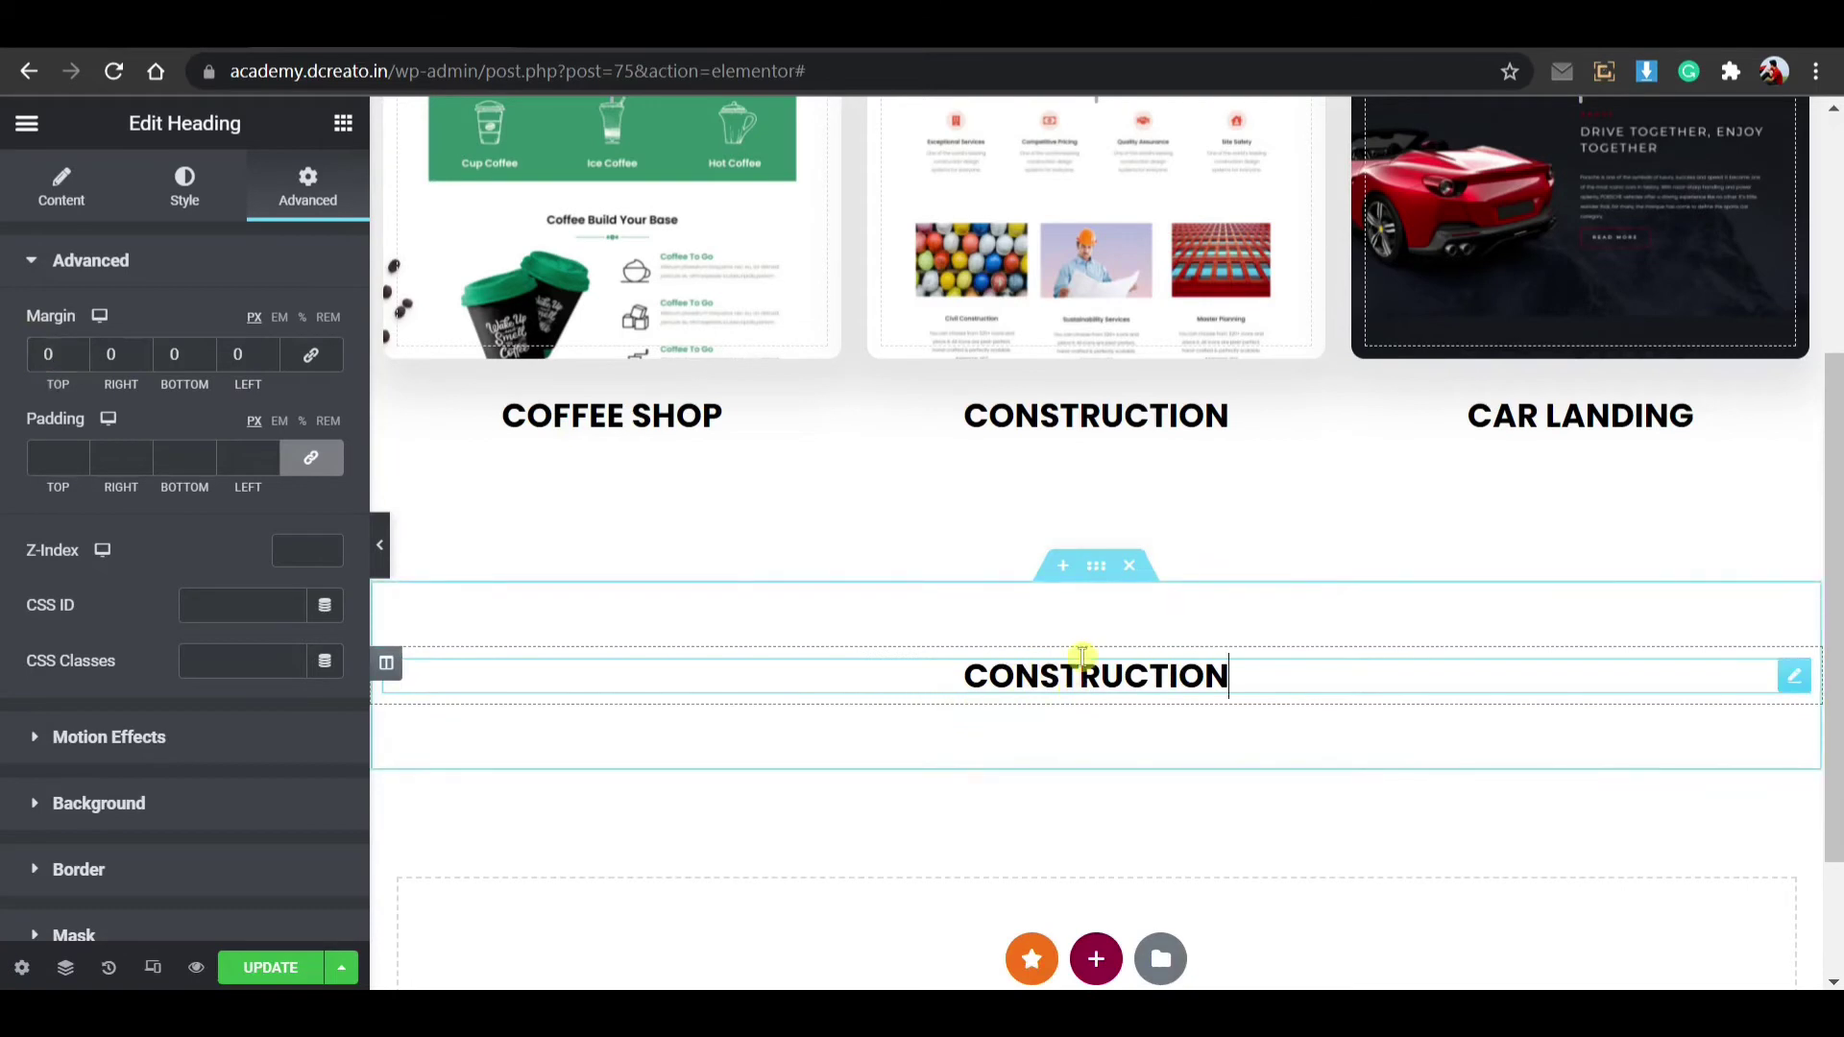
click(62, 187)
drag(172, 356, 17, 361)
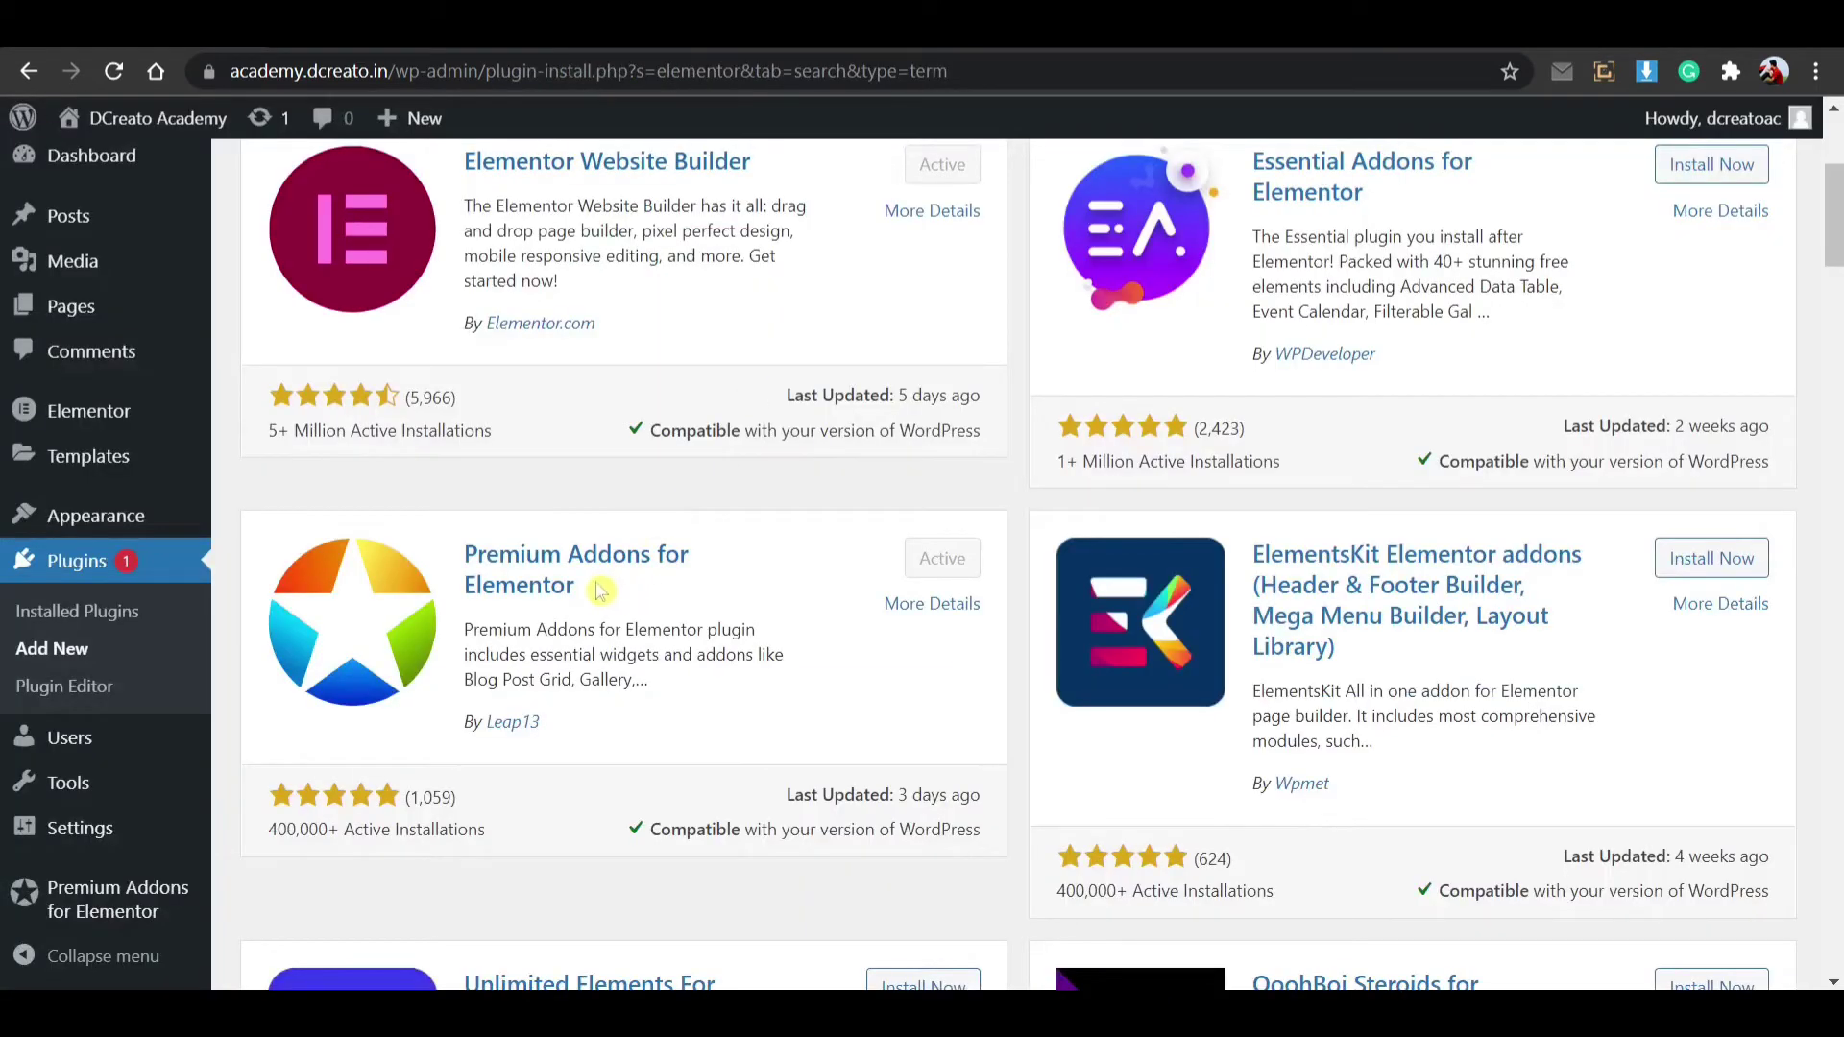
drag(580, 588, 458, 554)
key(ctrl+c)
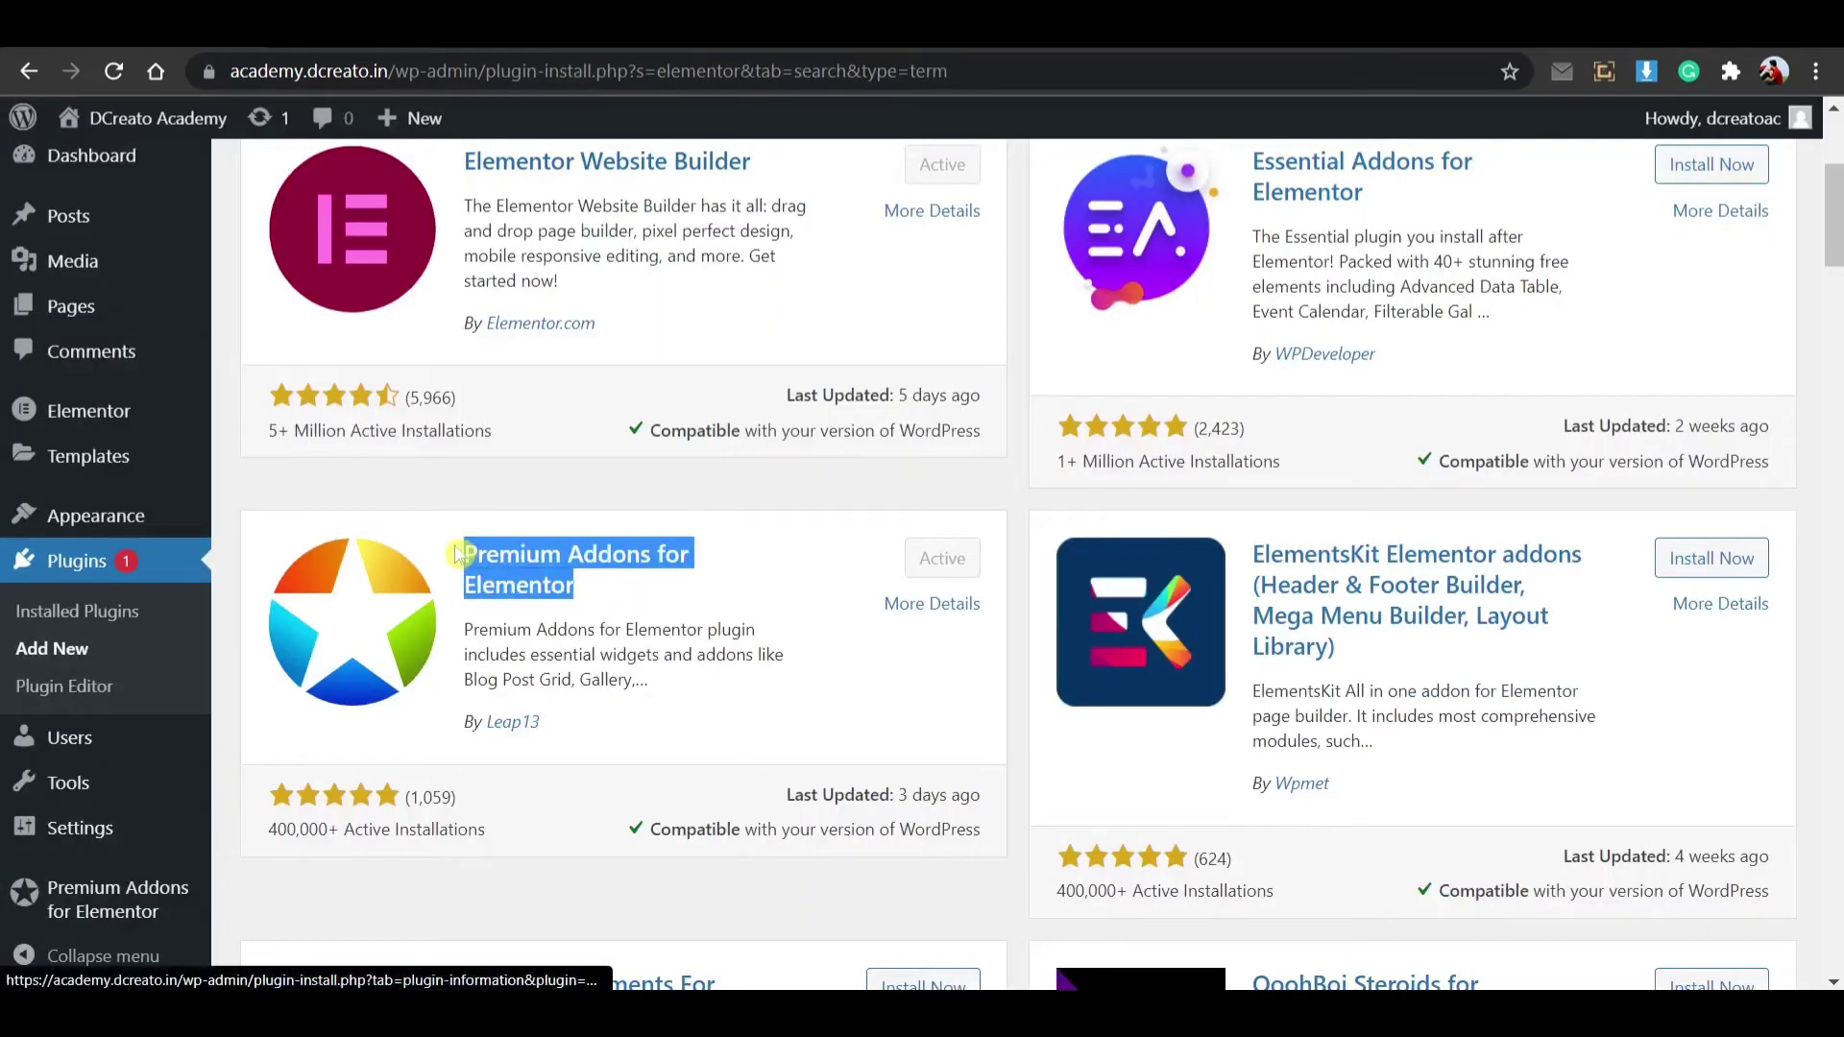
click(601, 615)
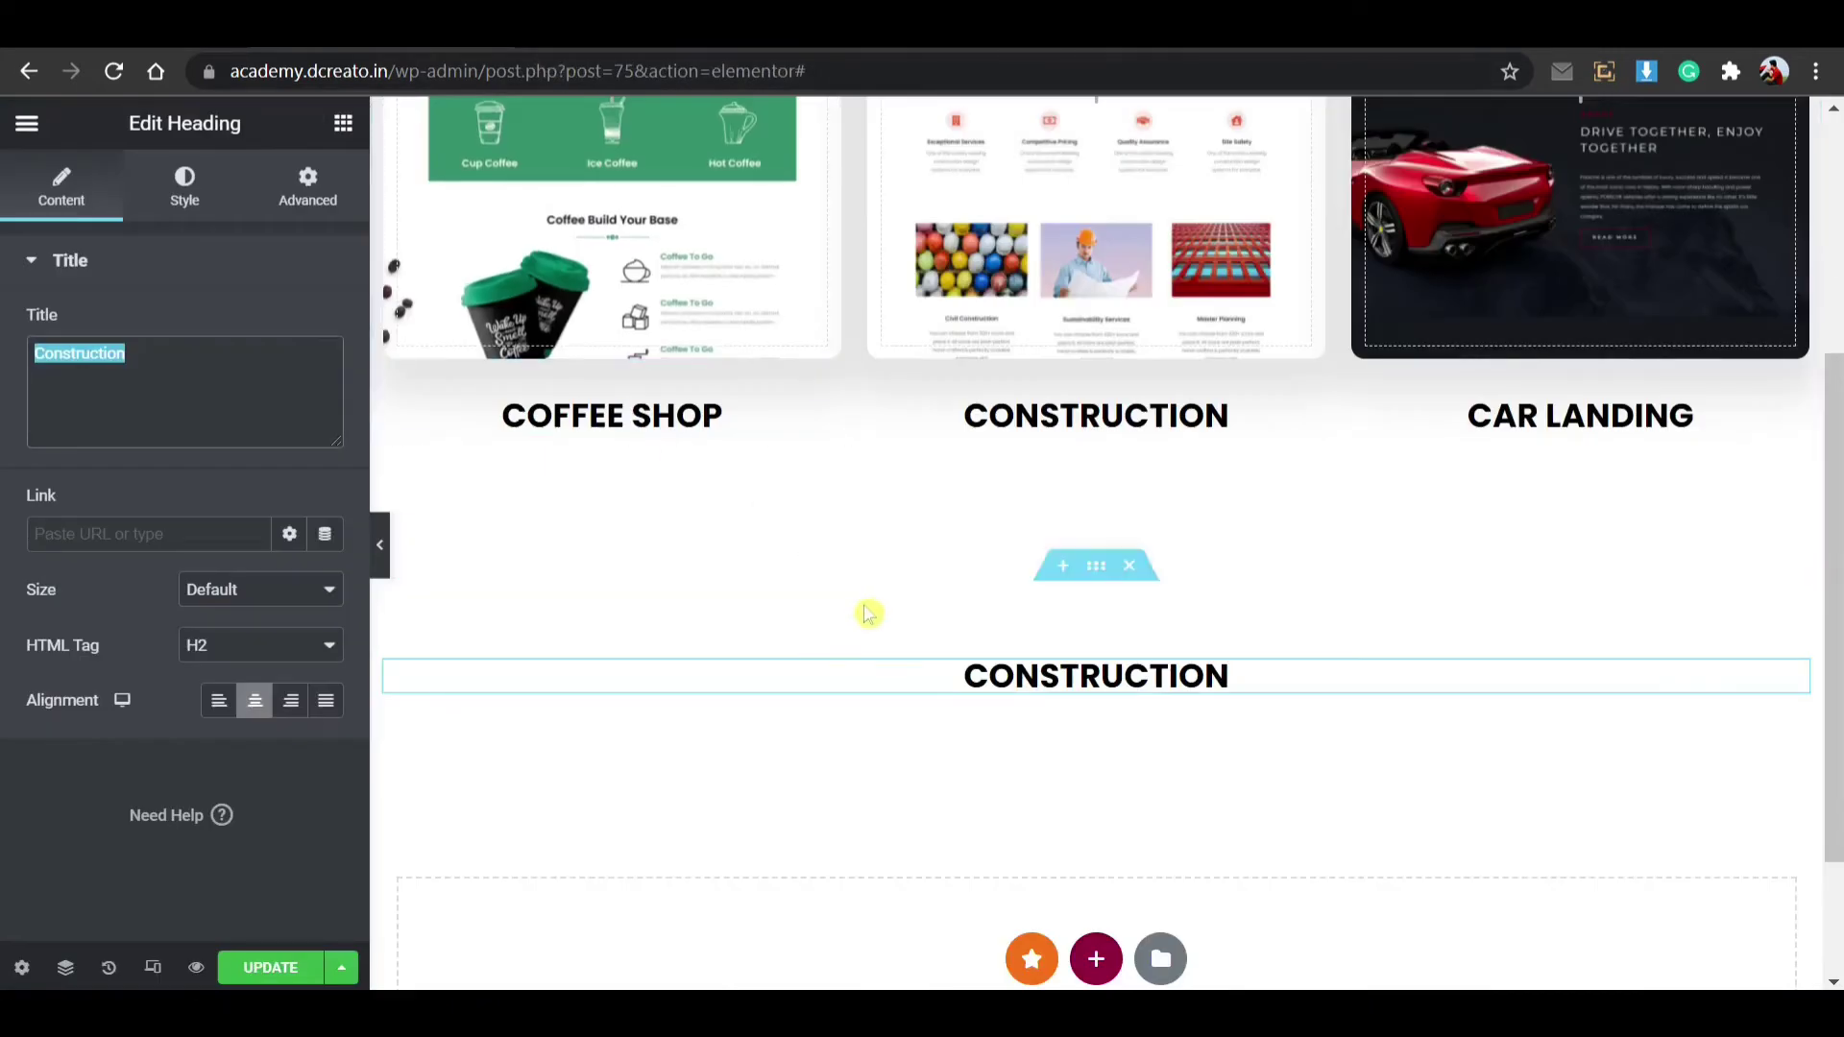
key(ctrl+v)
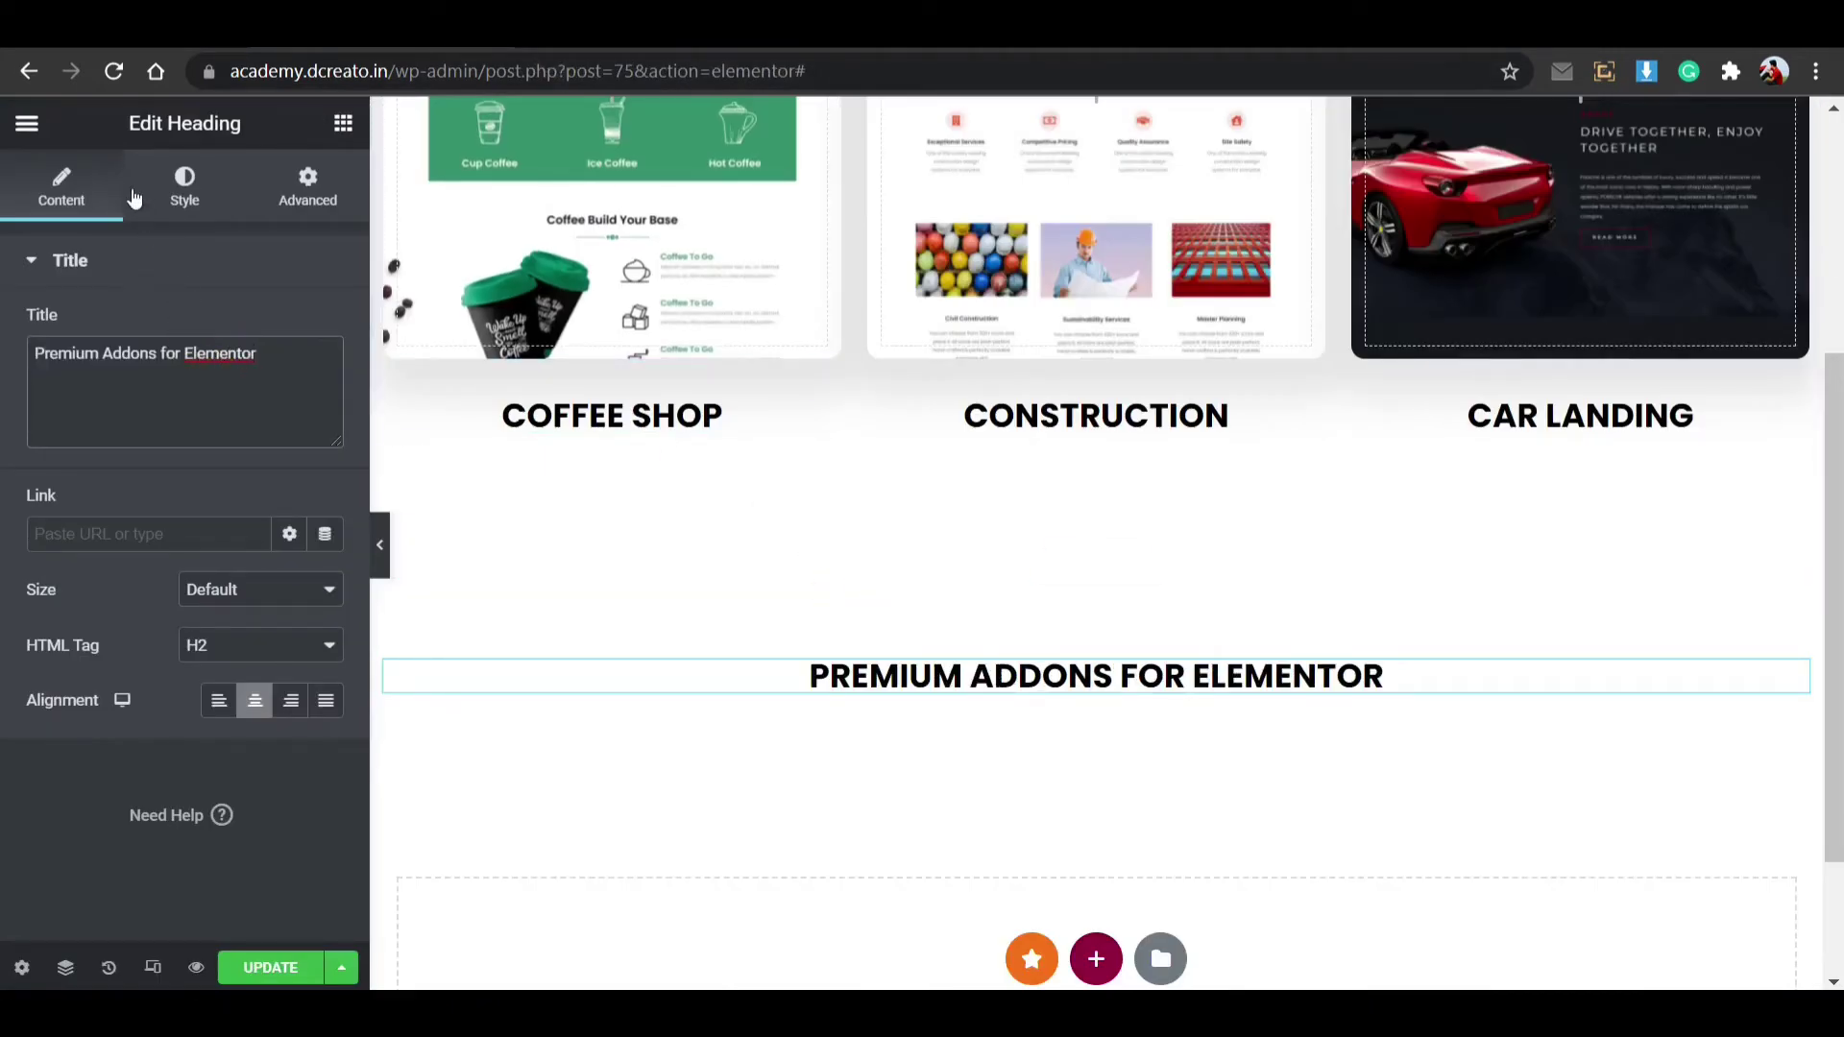
Step: Set the Premium Addons heading's font size to 45 px and its text color to a bright blue
click(185, 188)
click(325, 380)
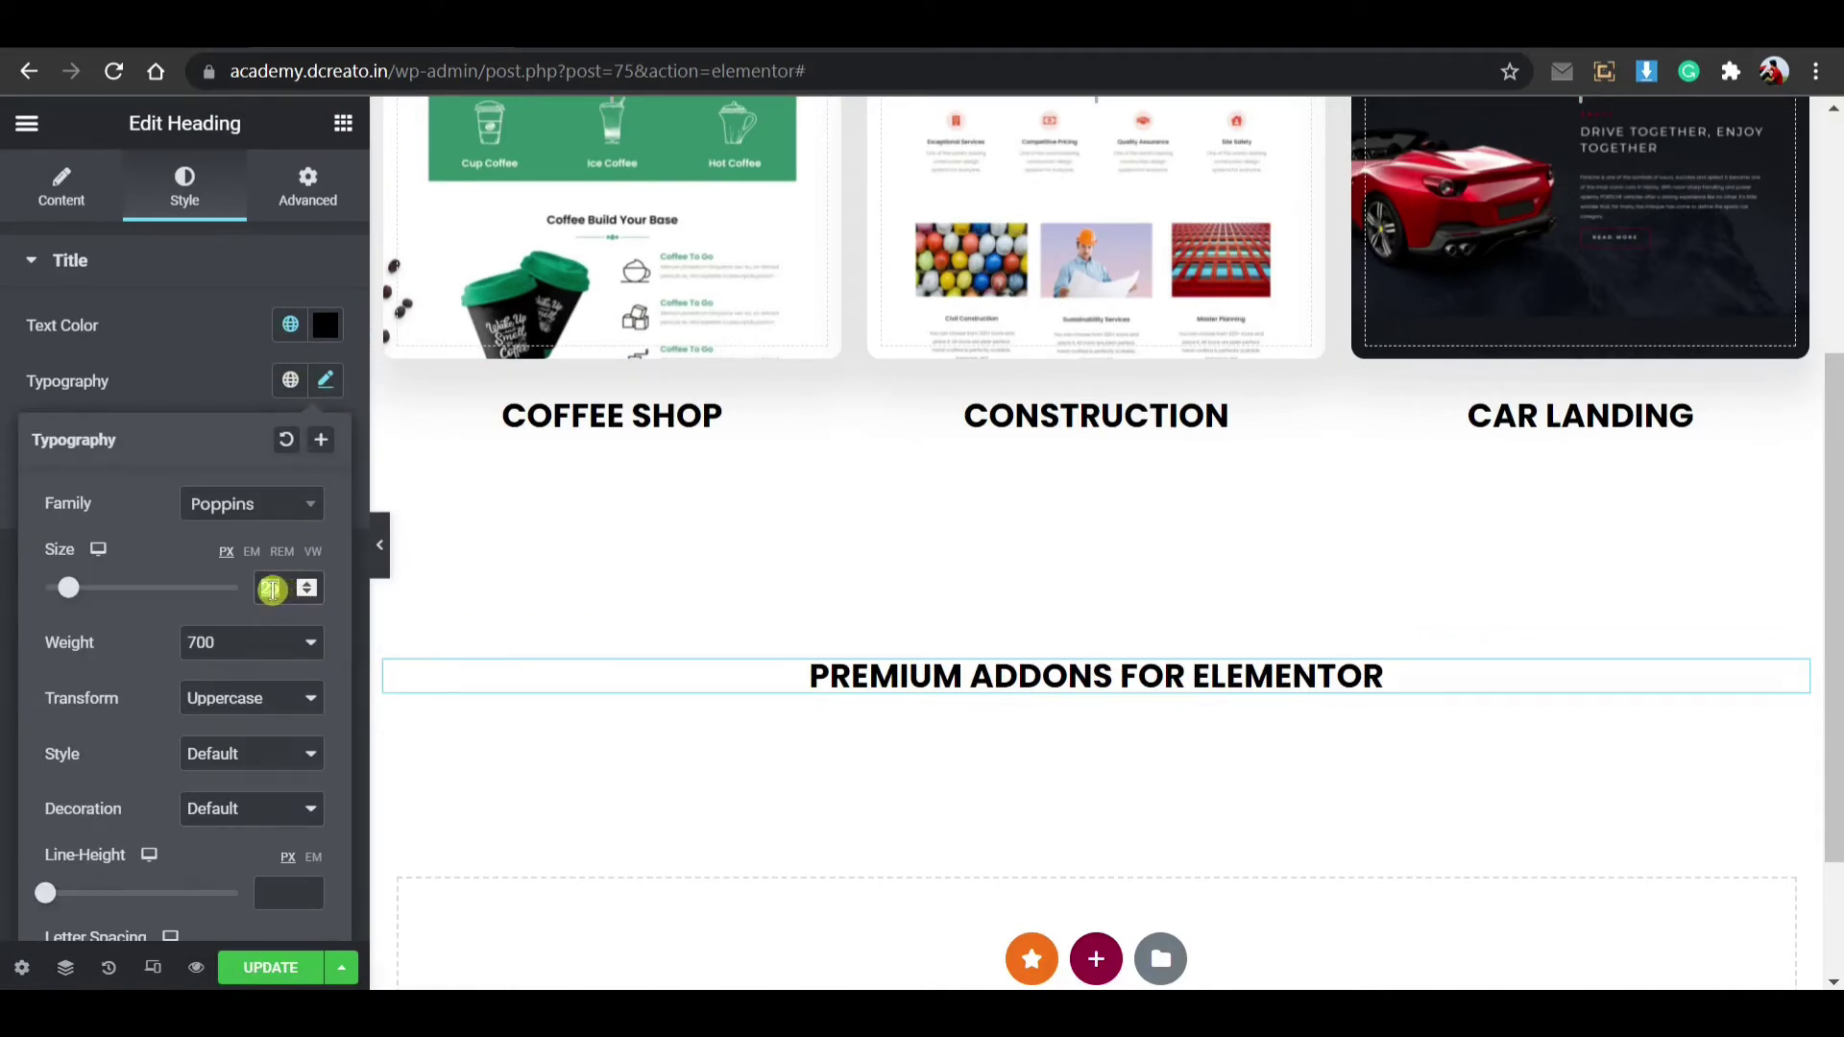
text(44)
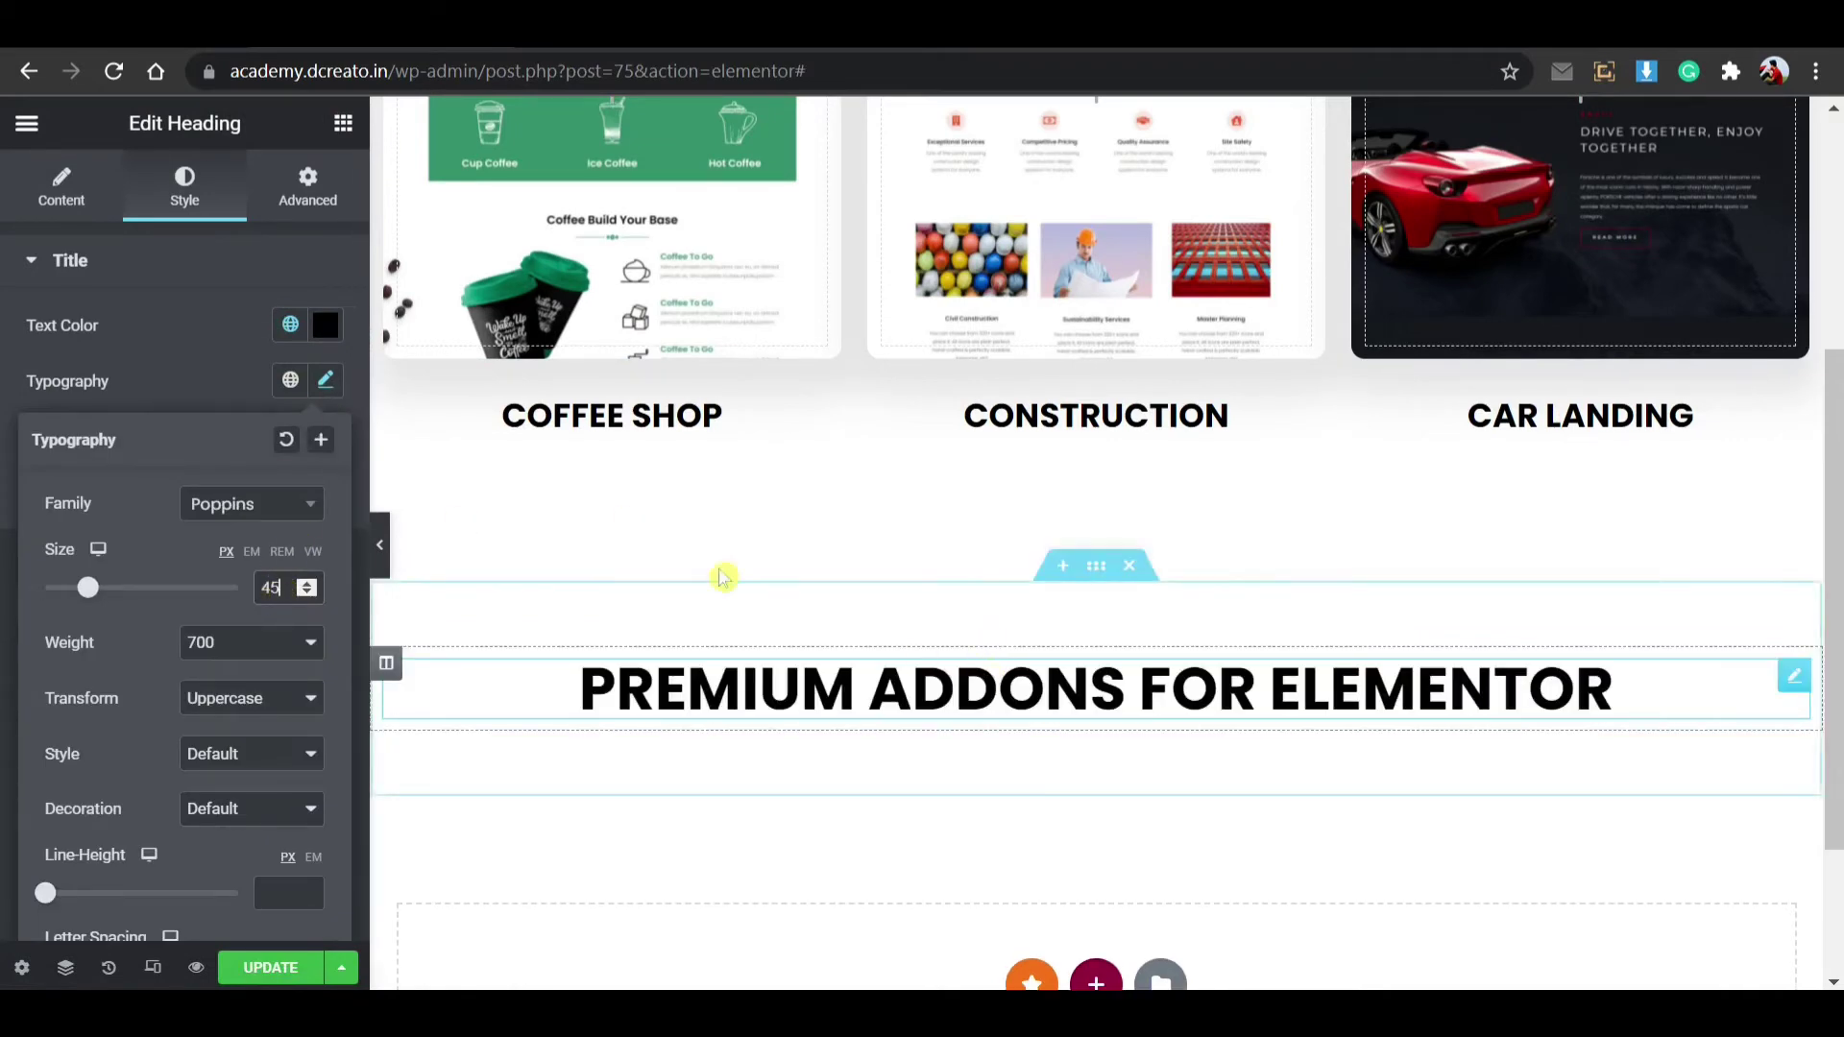
click(325, 325)
drag(366, 673, 376, 666)
drag(429, 515, 507, 384)
click(672, 538)
Step: Search the widget library for image widgets and look for Premium Image Scroll
scroll(975, 662, down, 3)
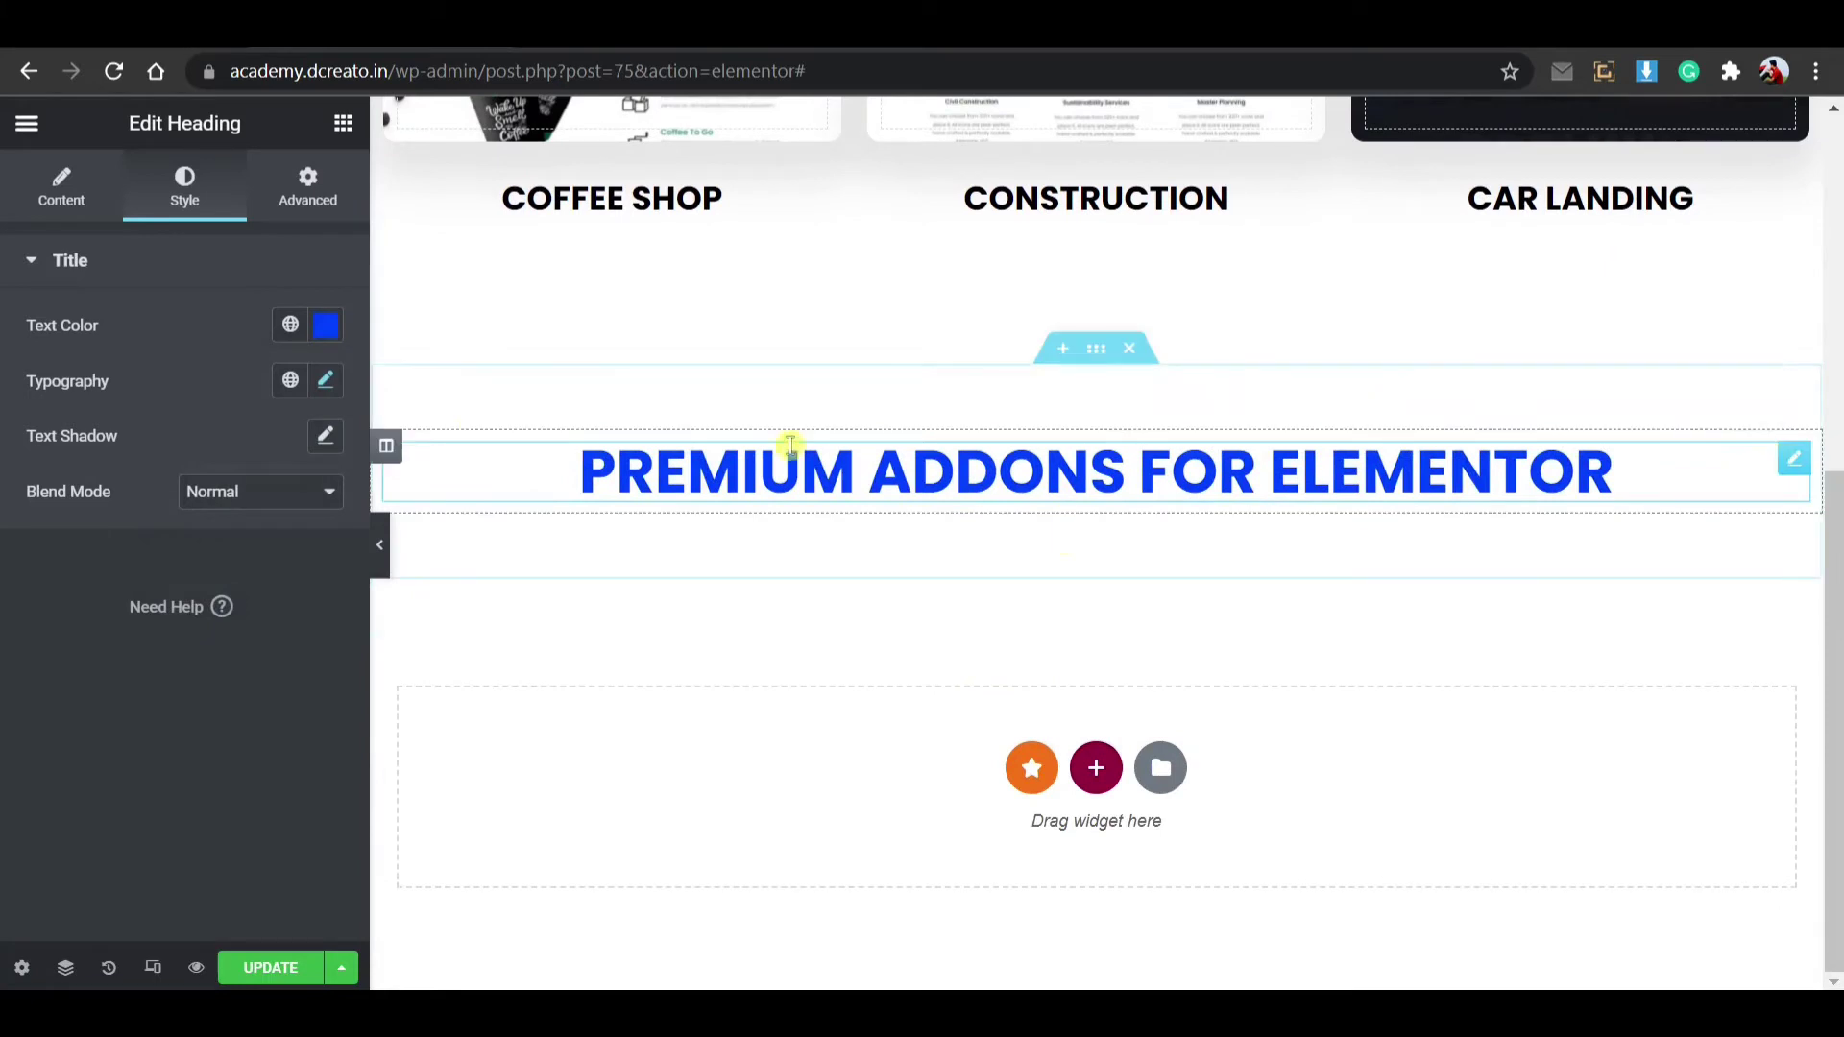
click(345, 123)
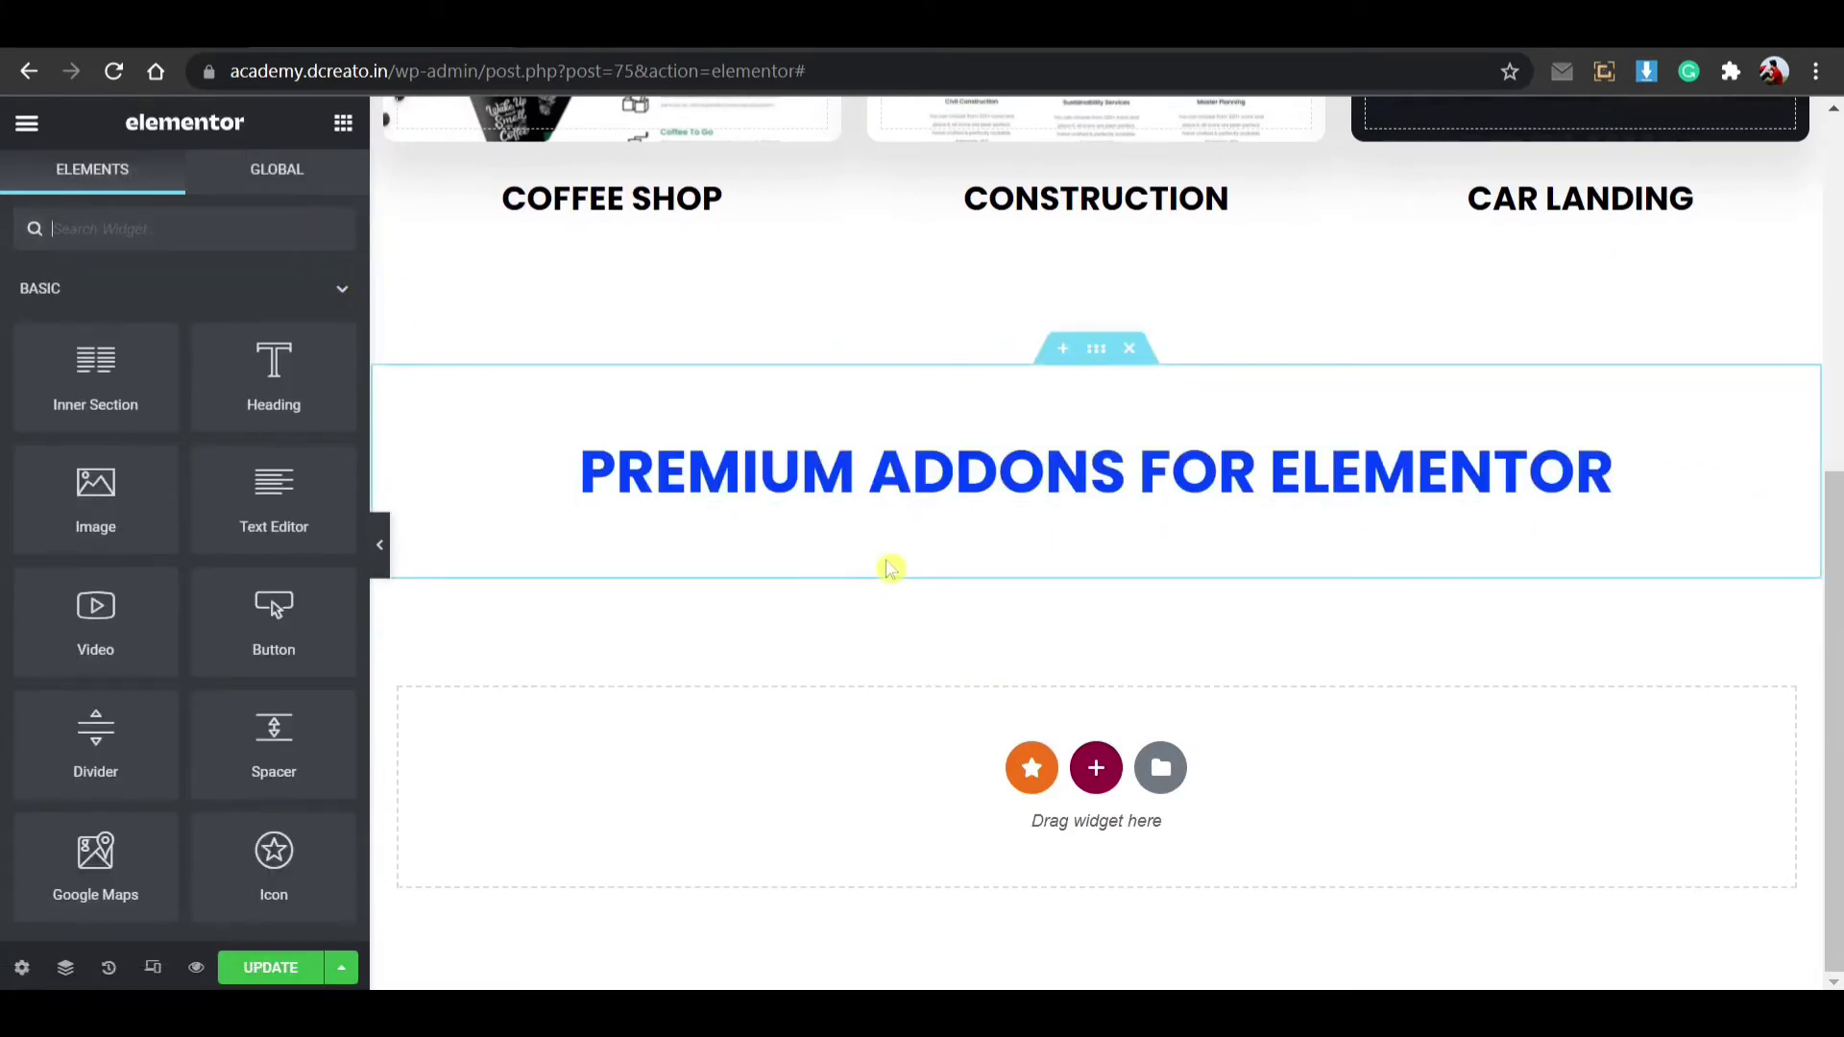
click(296, 229)
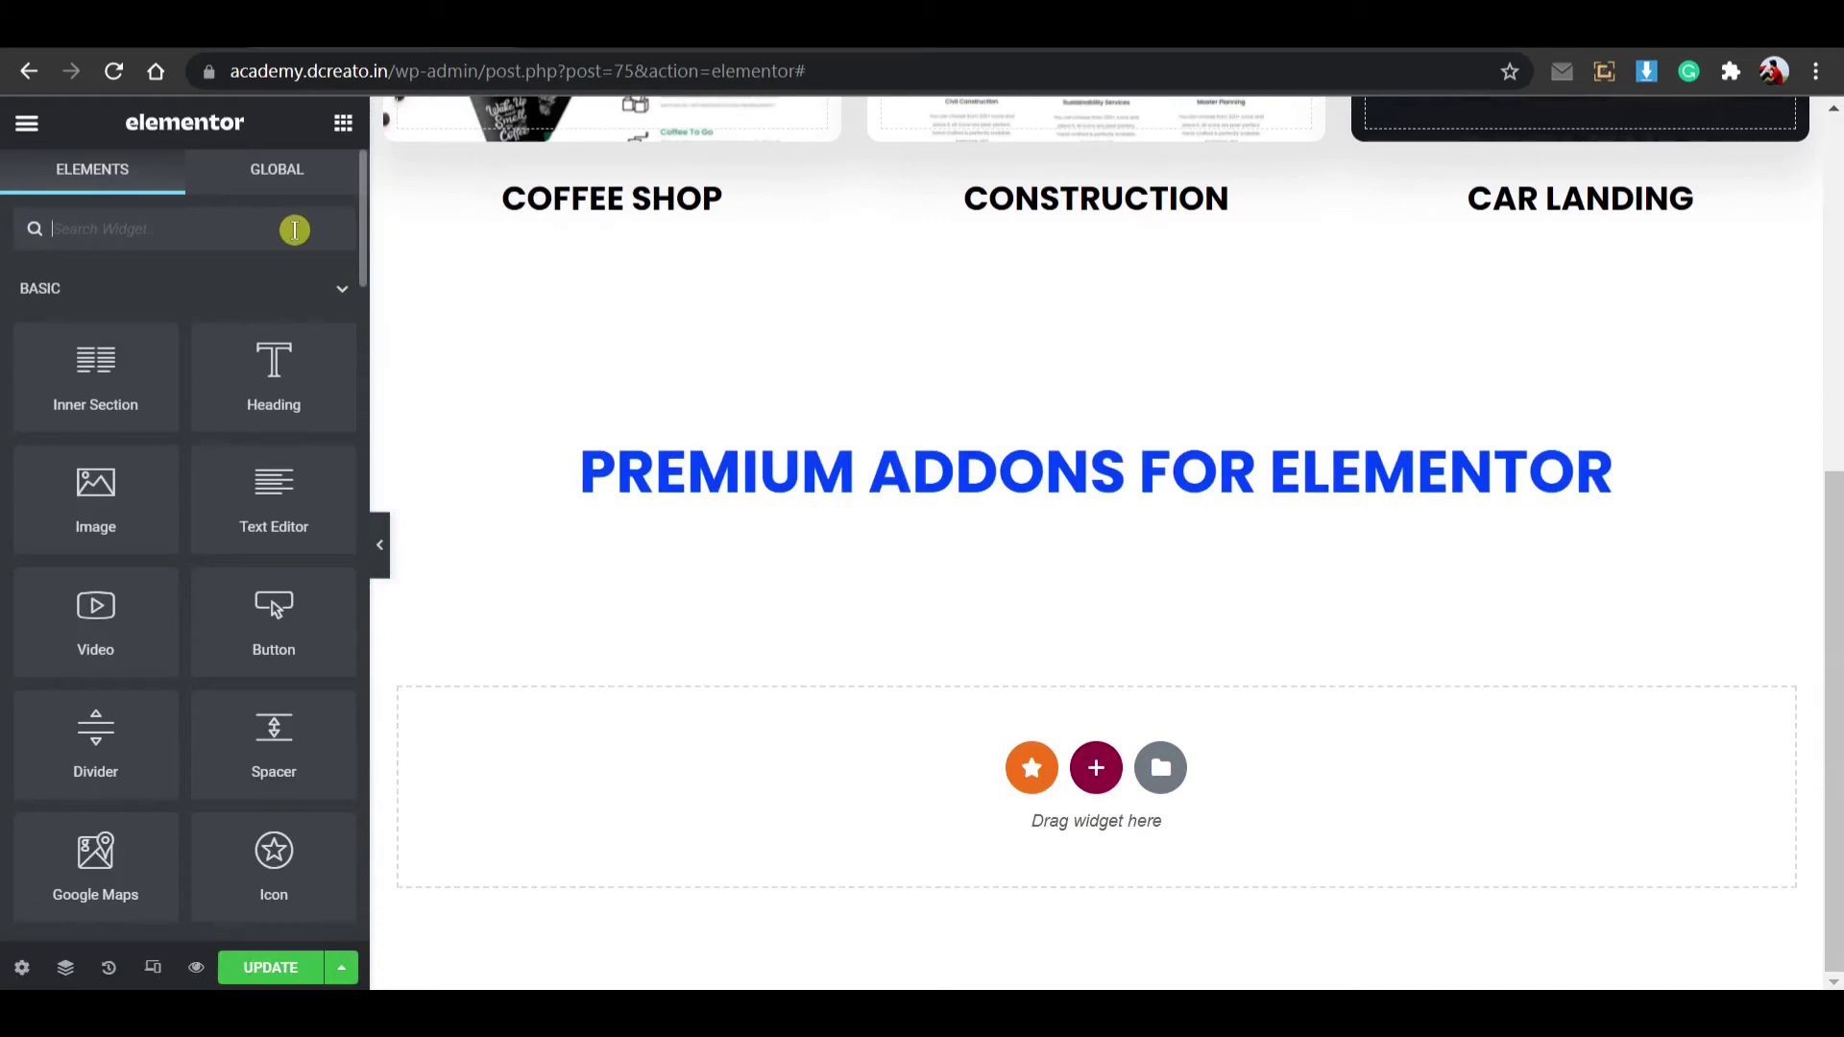
text(ga)
key(BackSpace)
key(BackSpace)
text(image)
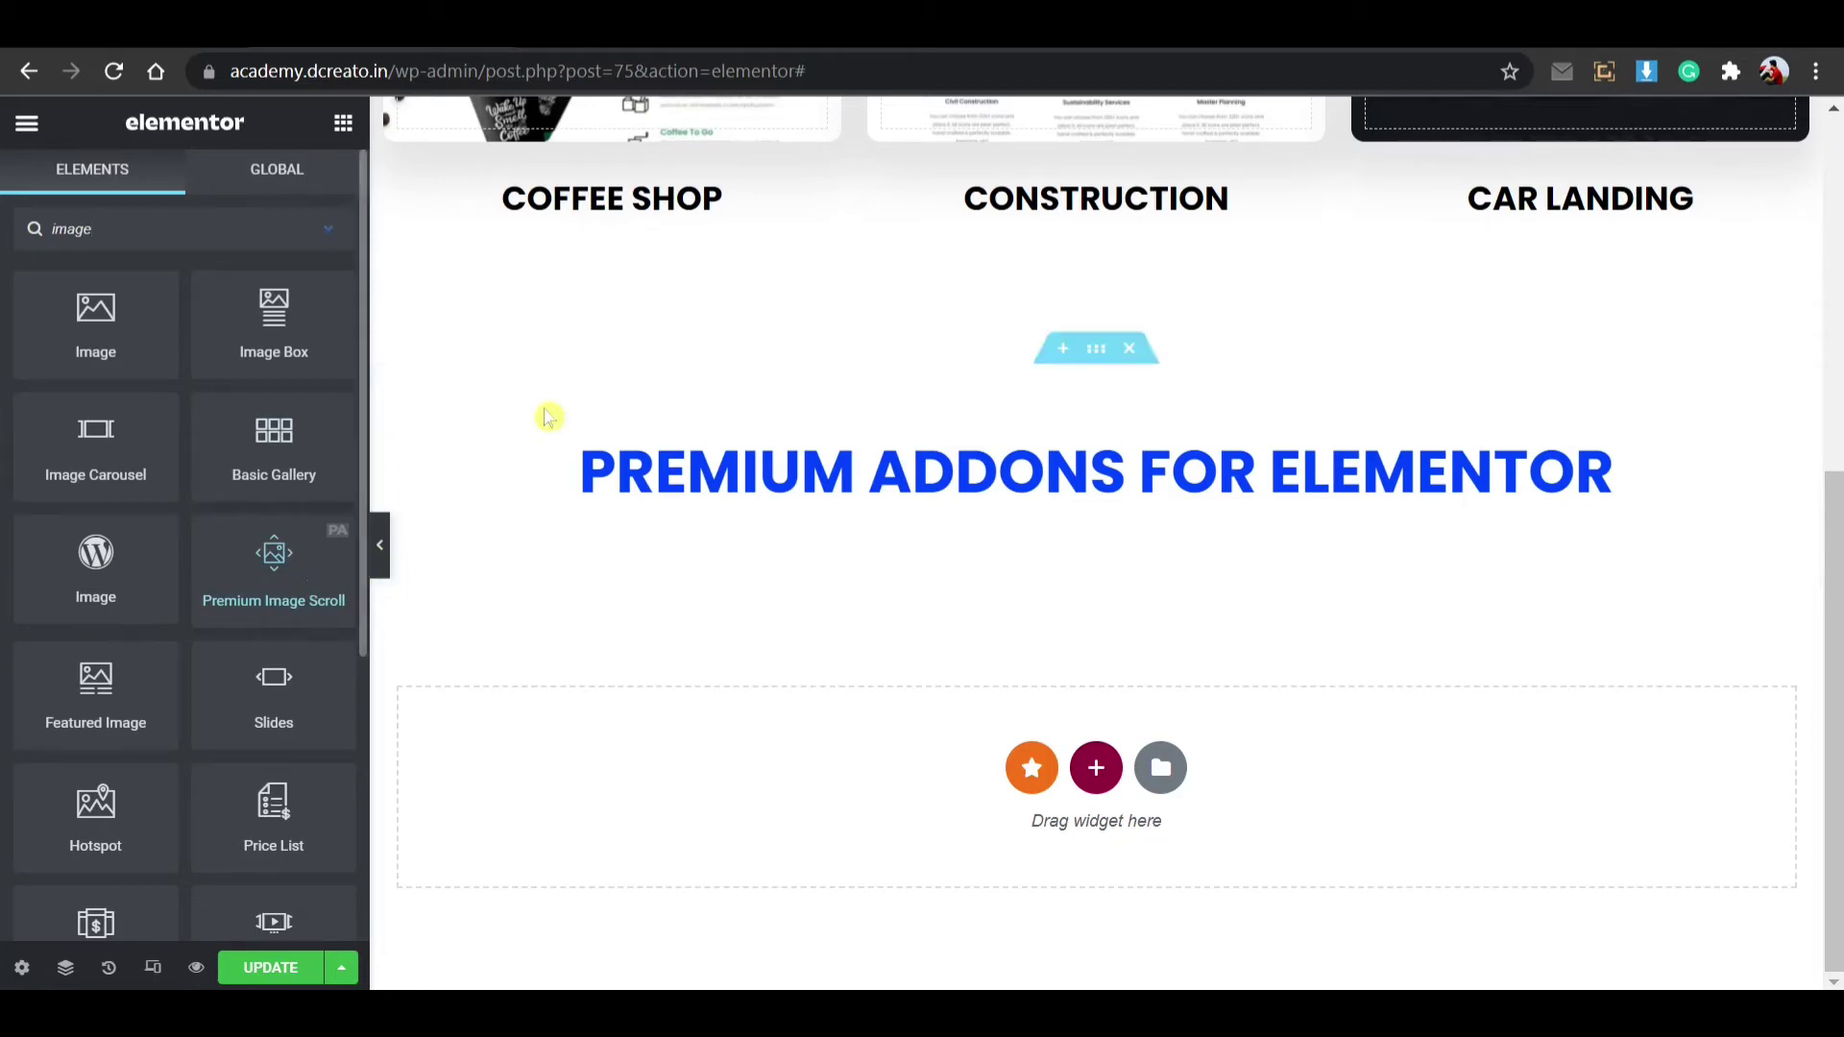
Step: Add a two-column inner section below the Premium Addons heading and give it unlinked top padding of 50 px
click(1096, 767)
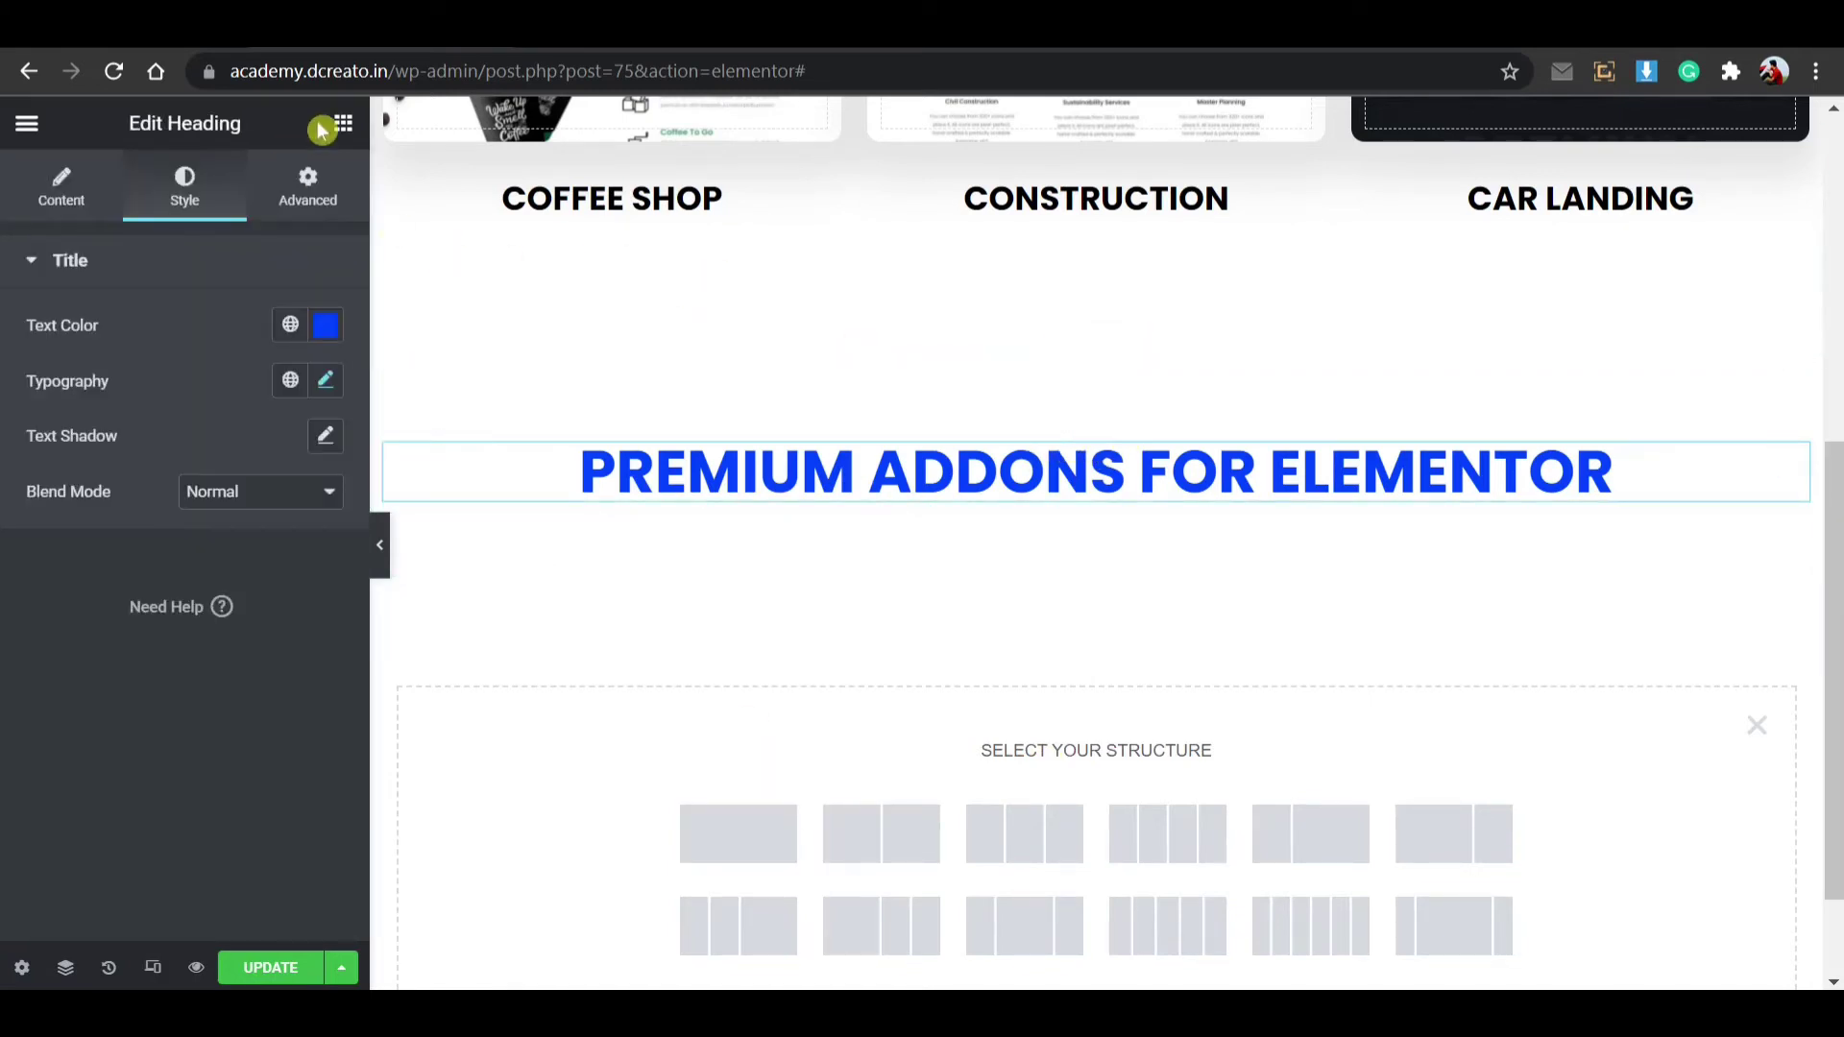
click(343, 123)
drag(156, 396, 1111, 516)
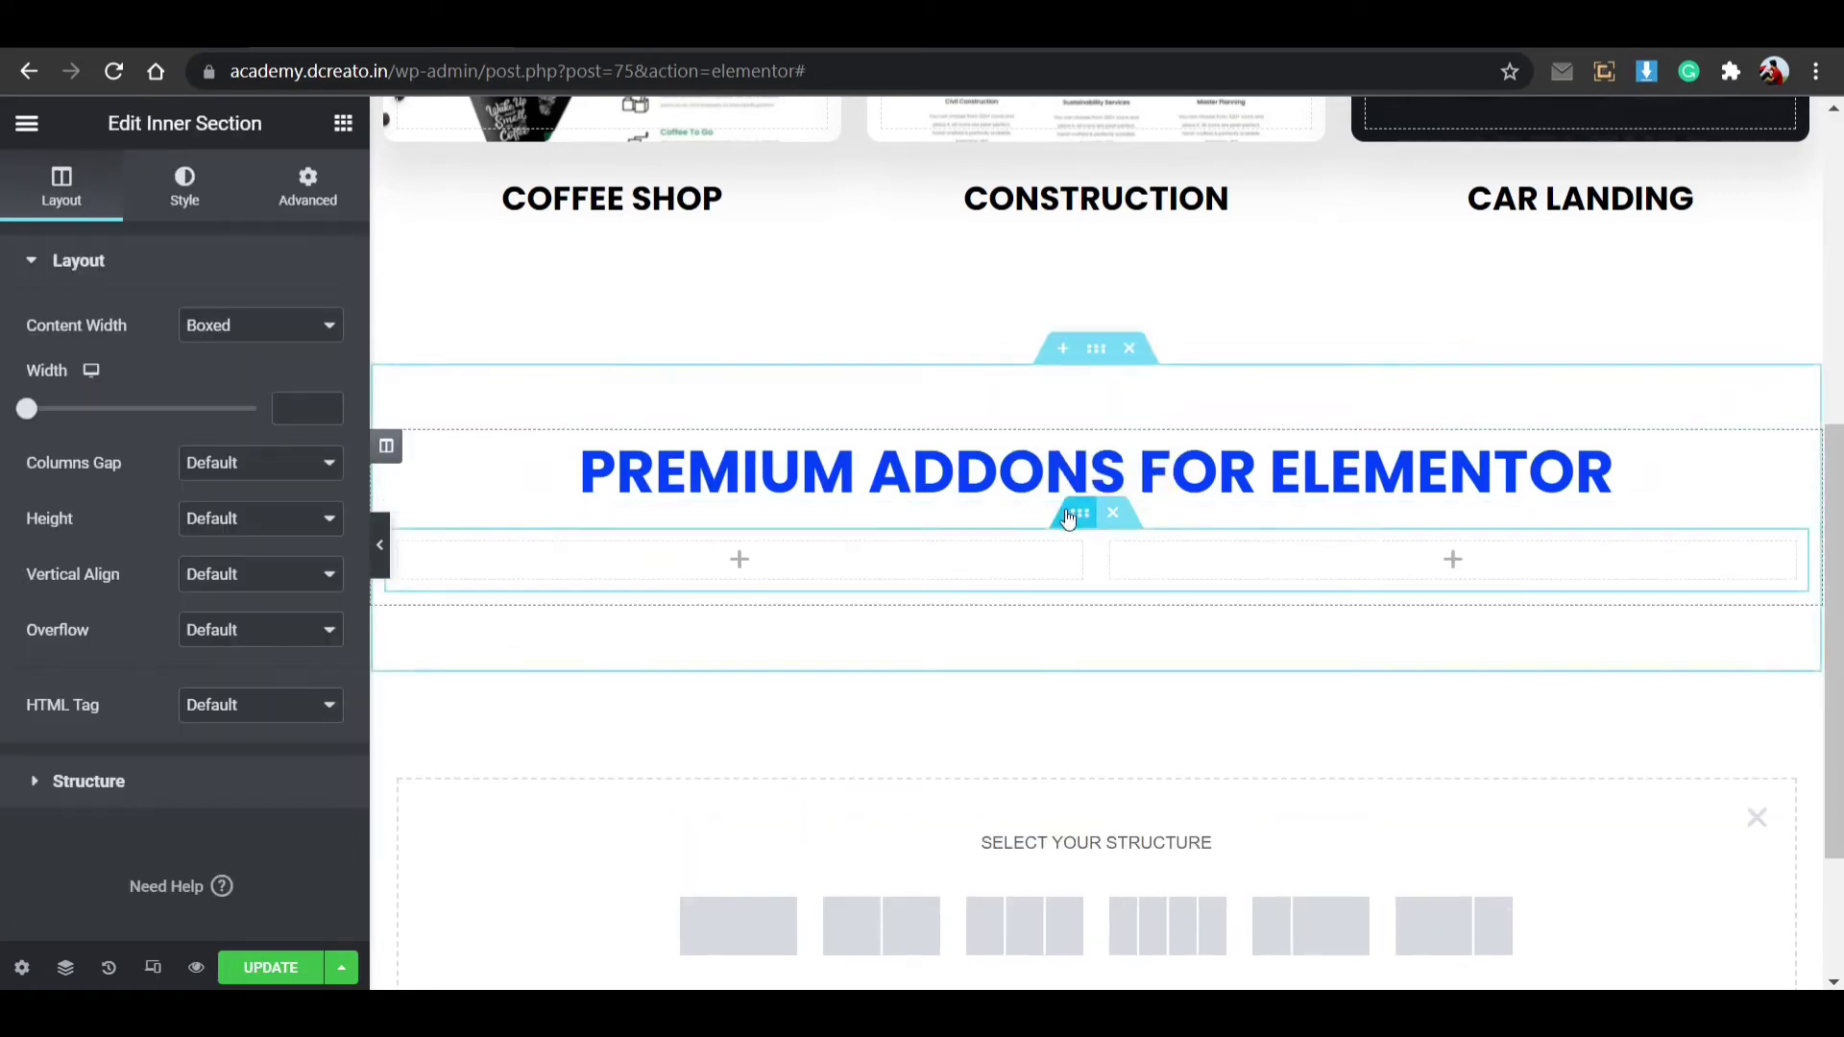
click(306, 195)
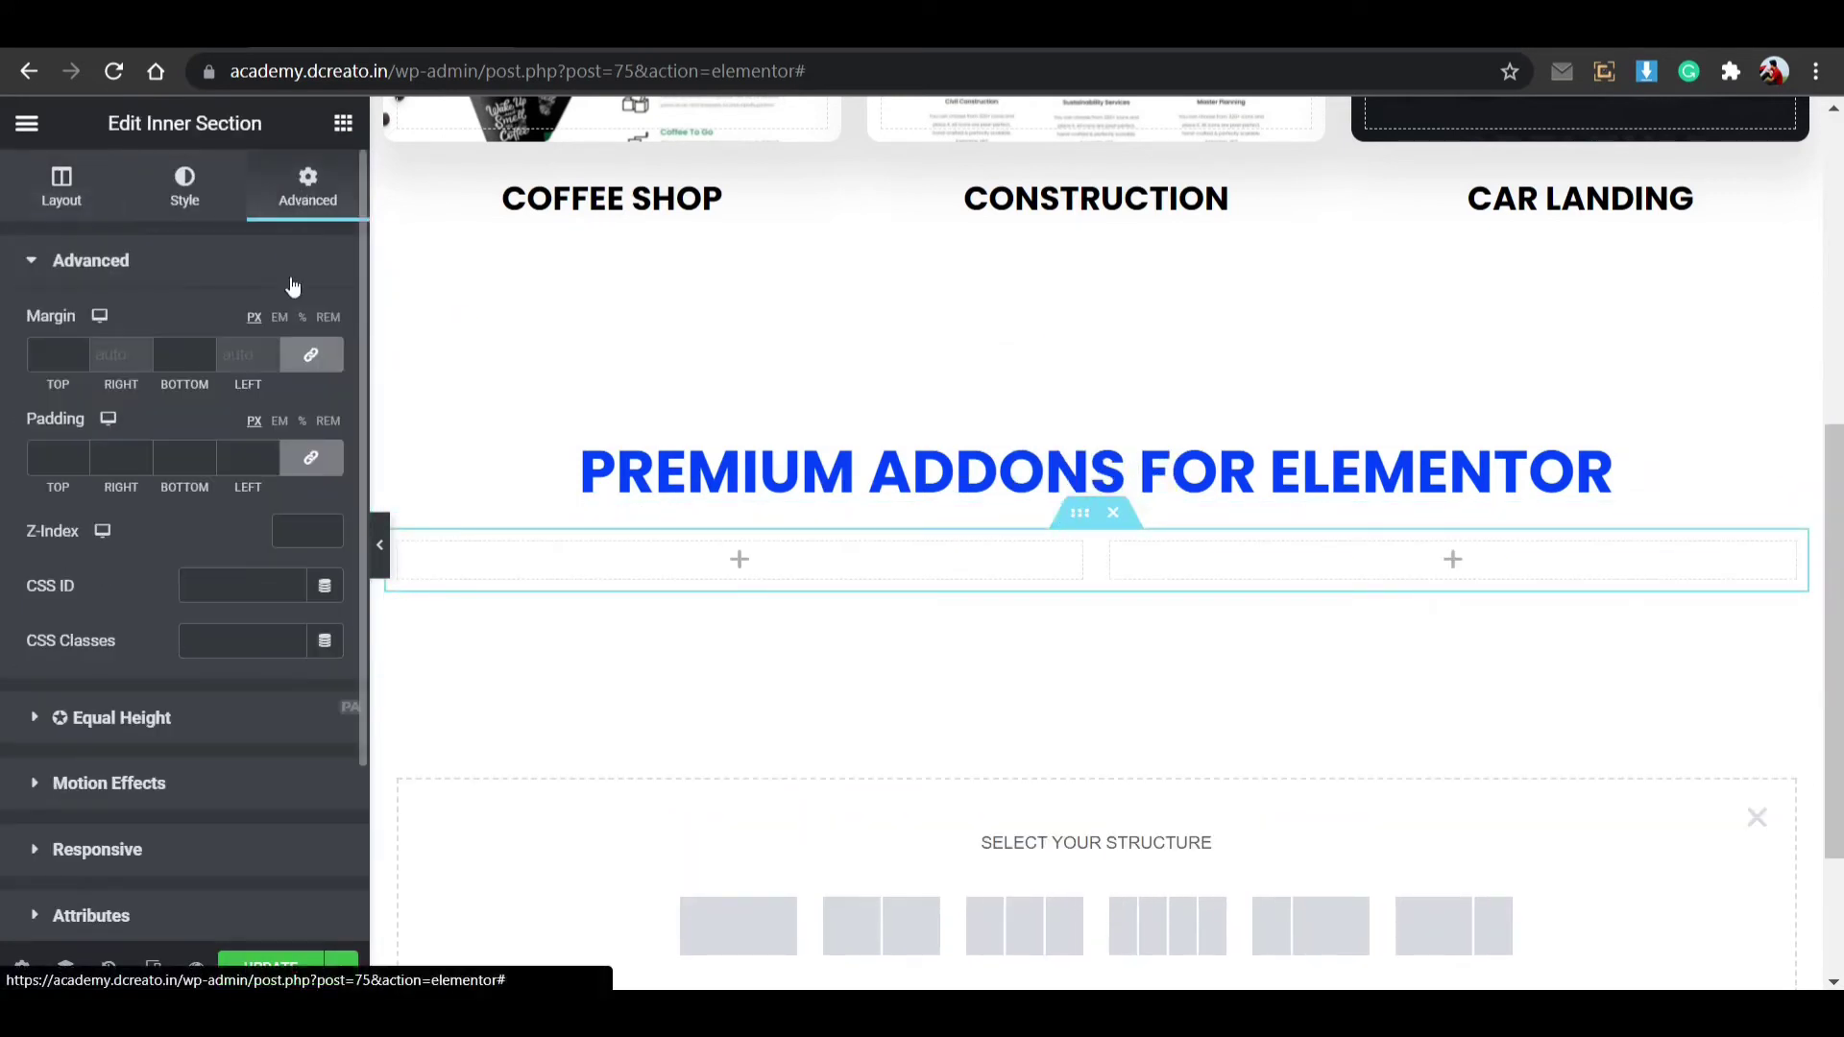
click(311, 458)
click(47, 455)
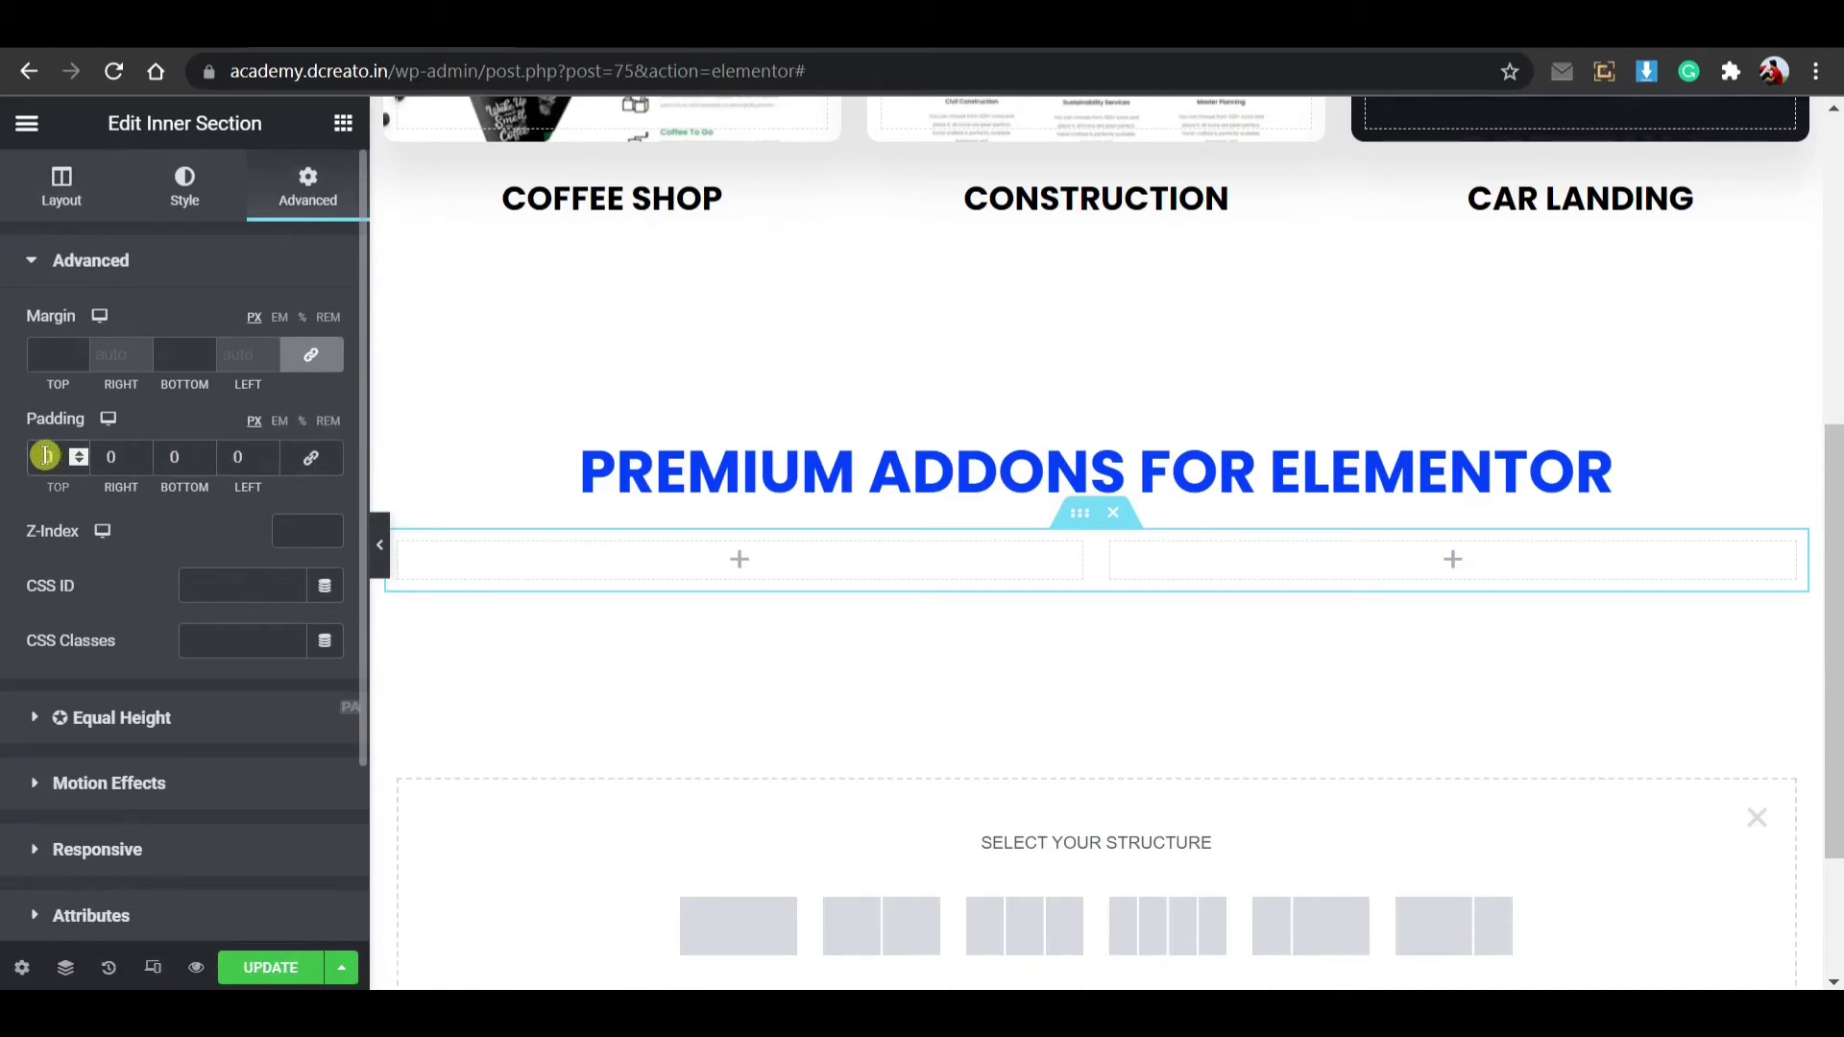
text(50)
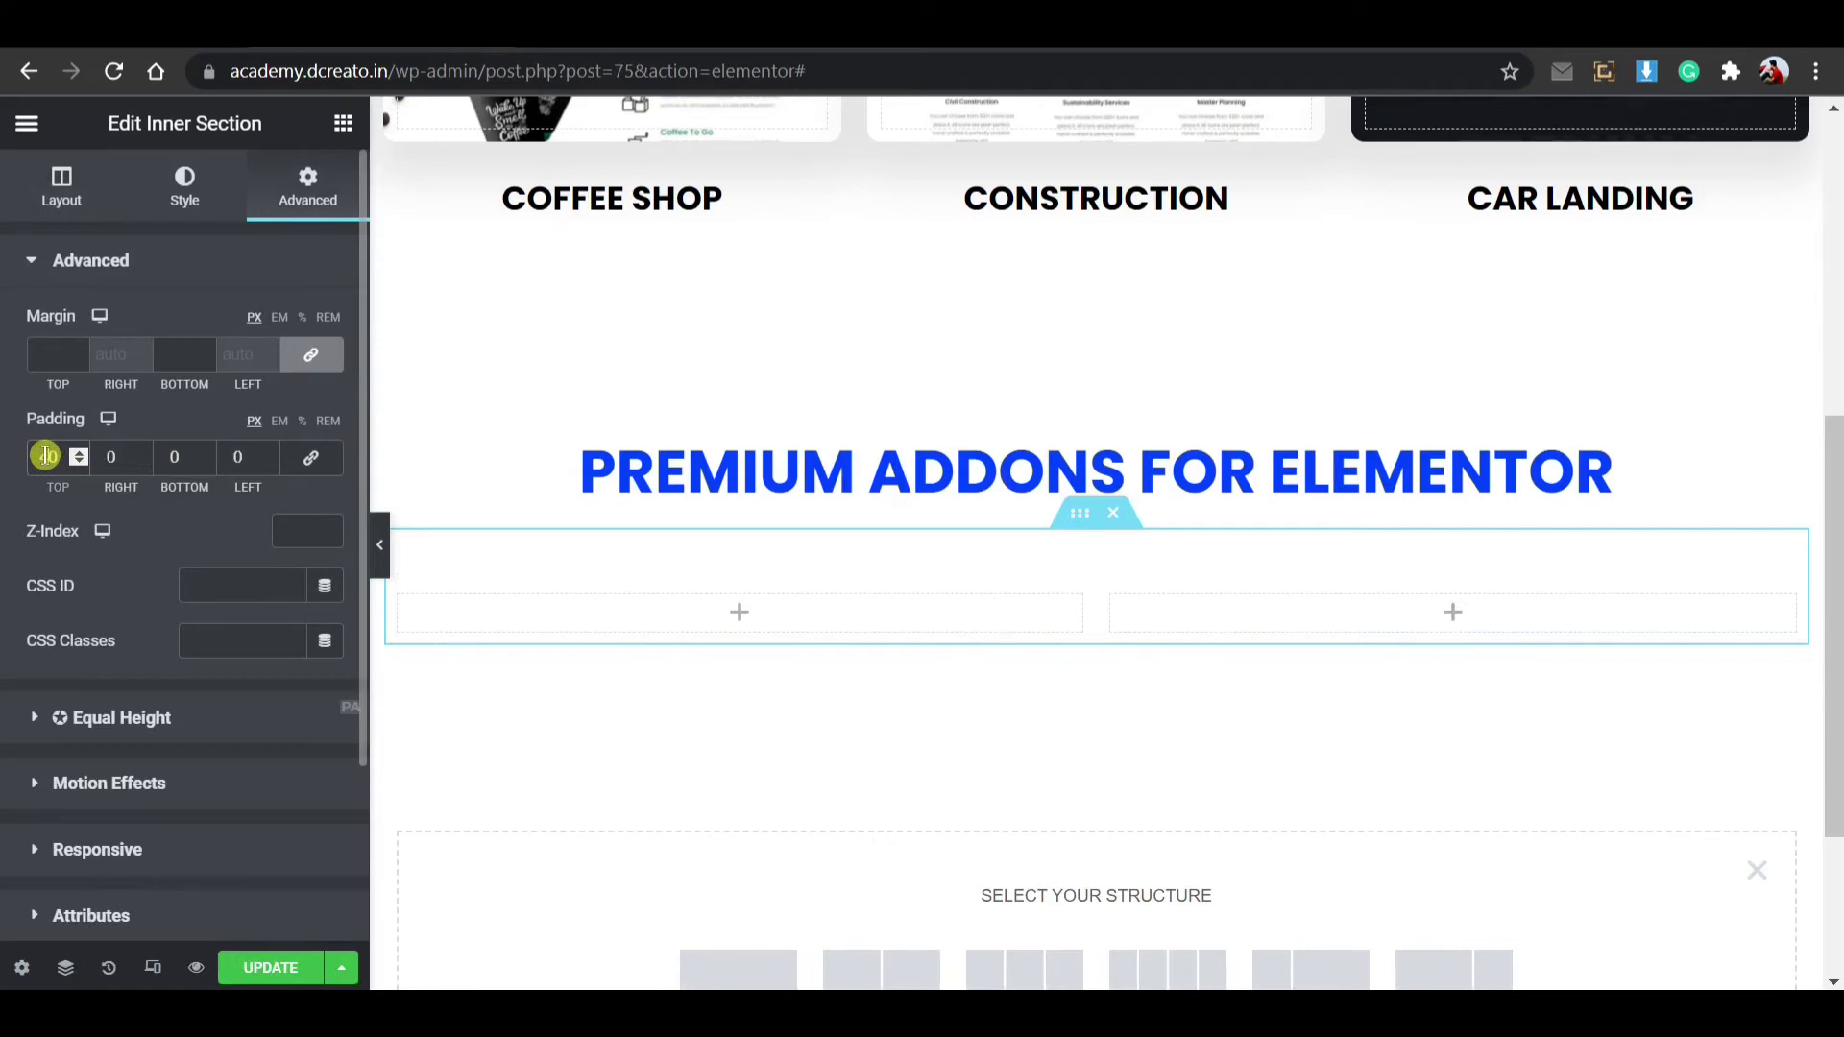
key(BackSpace)
key(BackSpace)
text(65)
Step: Place a Premium Image Scroll widget in the inner section's first column and duplicate that column
click(738, 626)
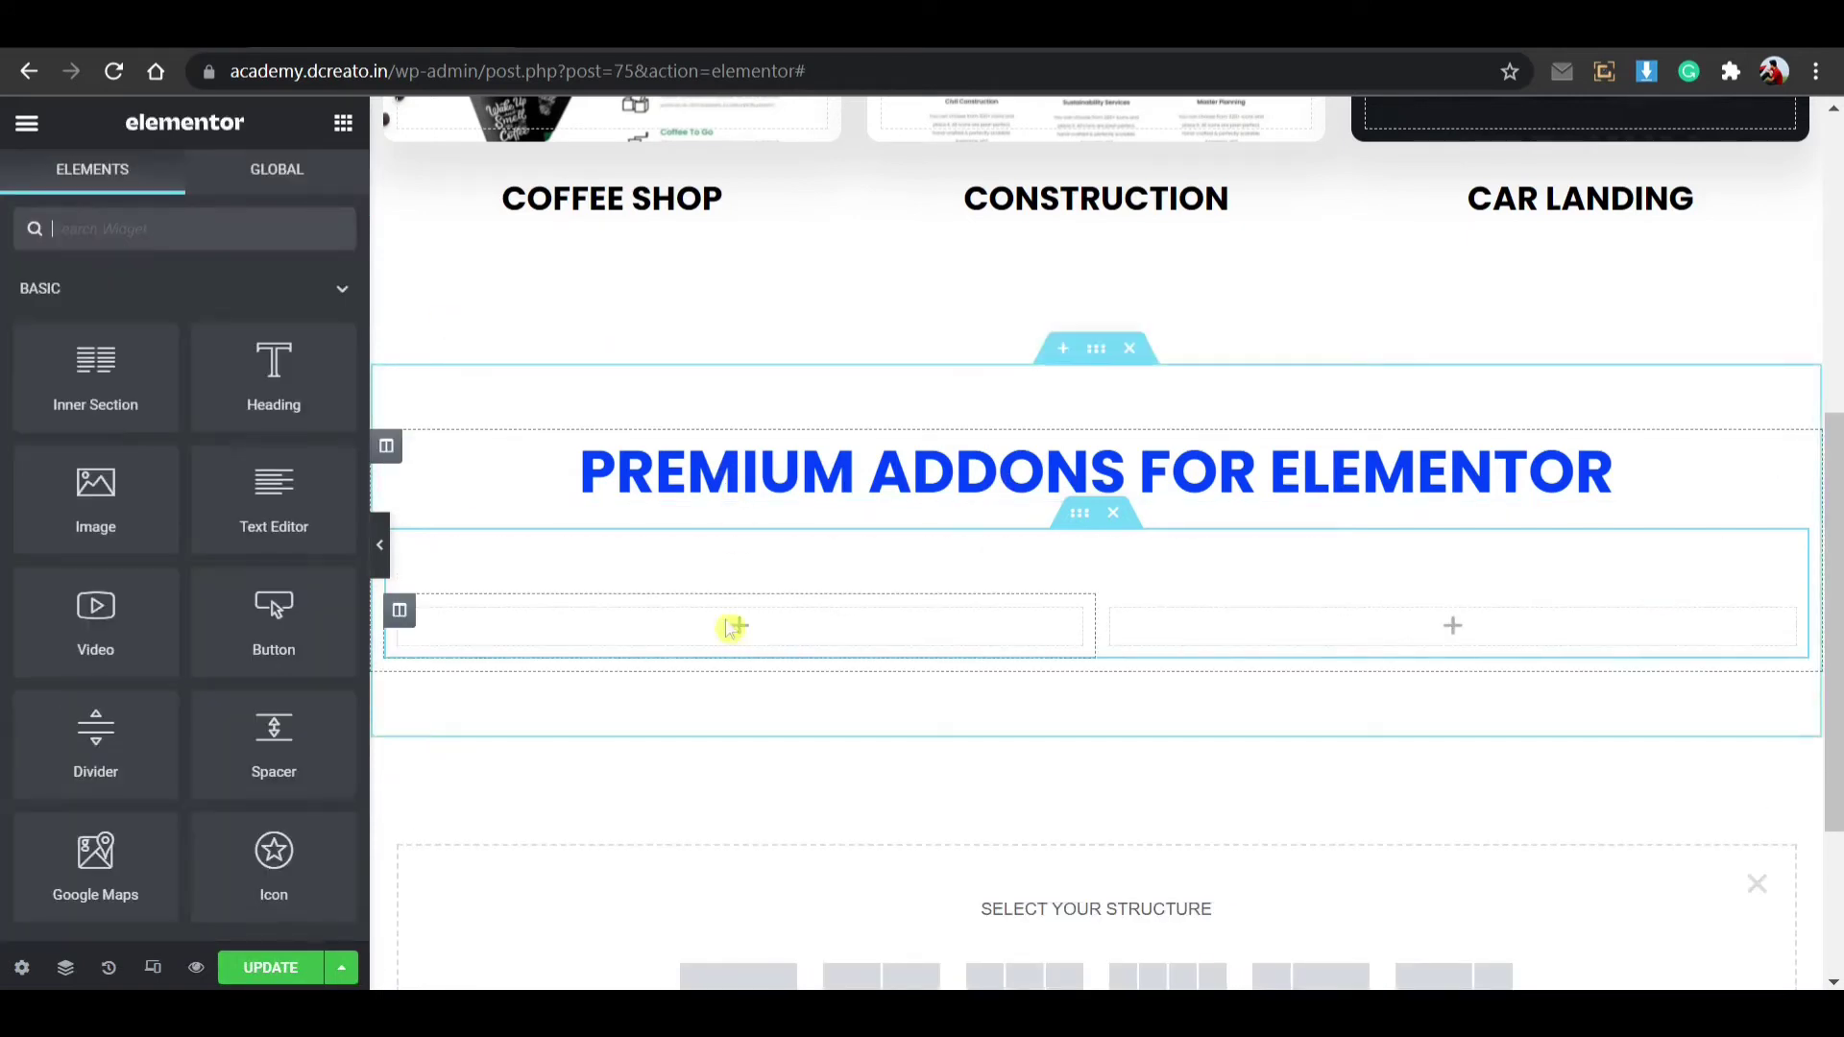
text(image)
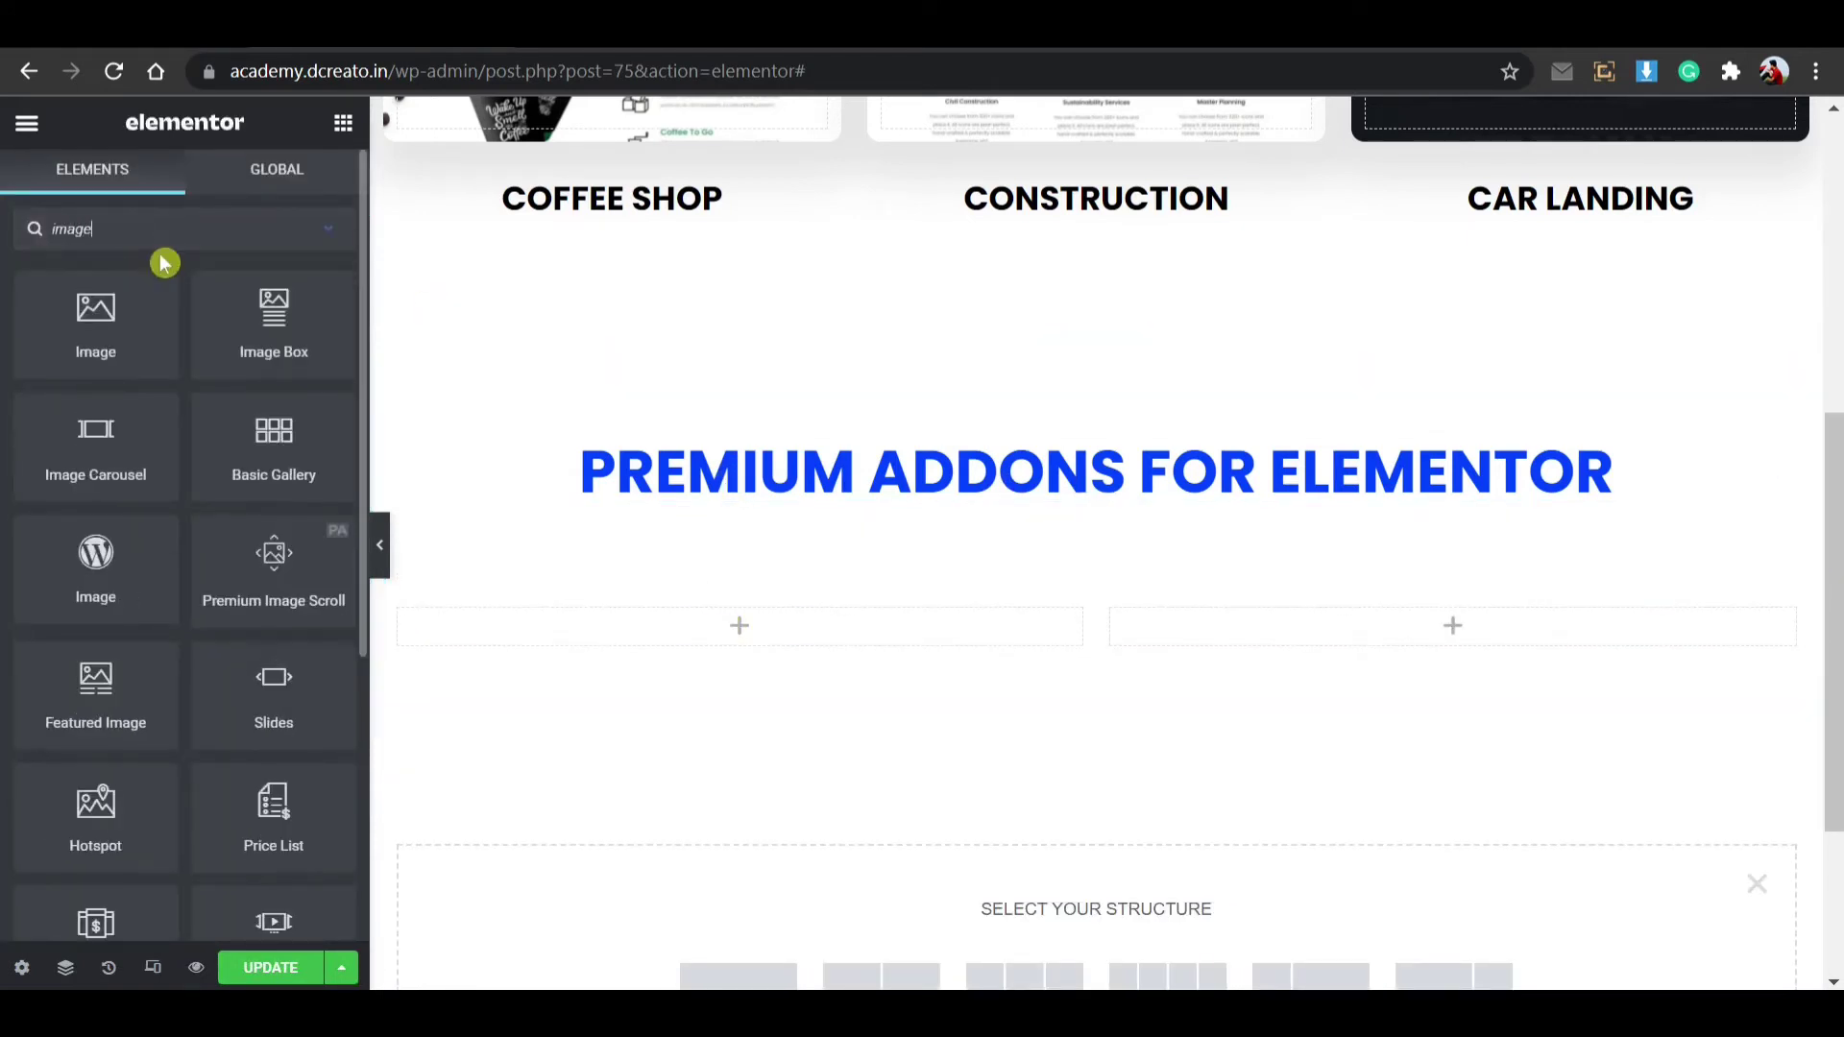
drag(254, 586, 715, 628)
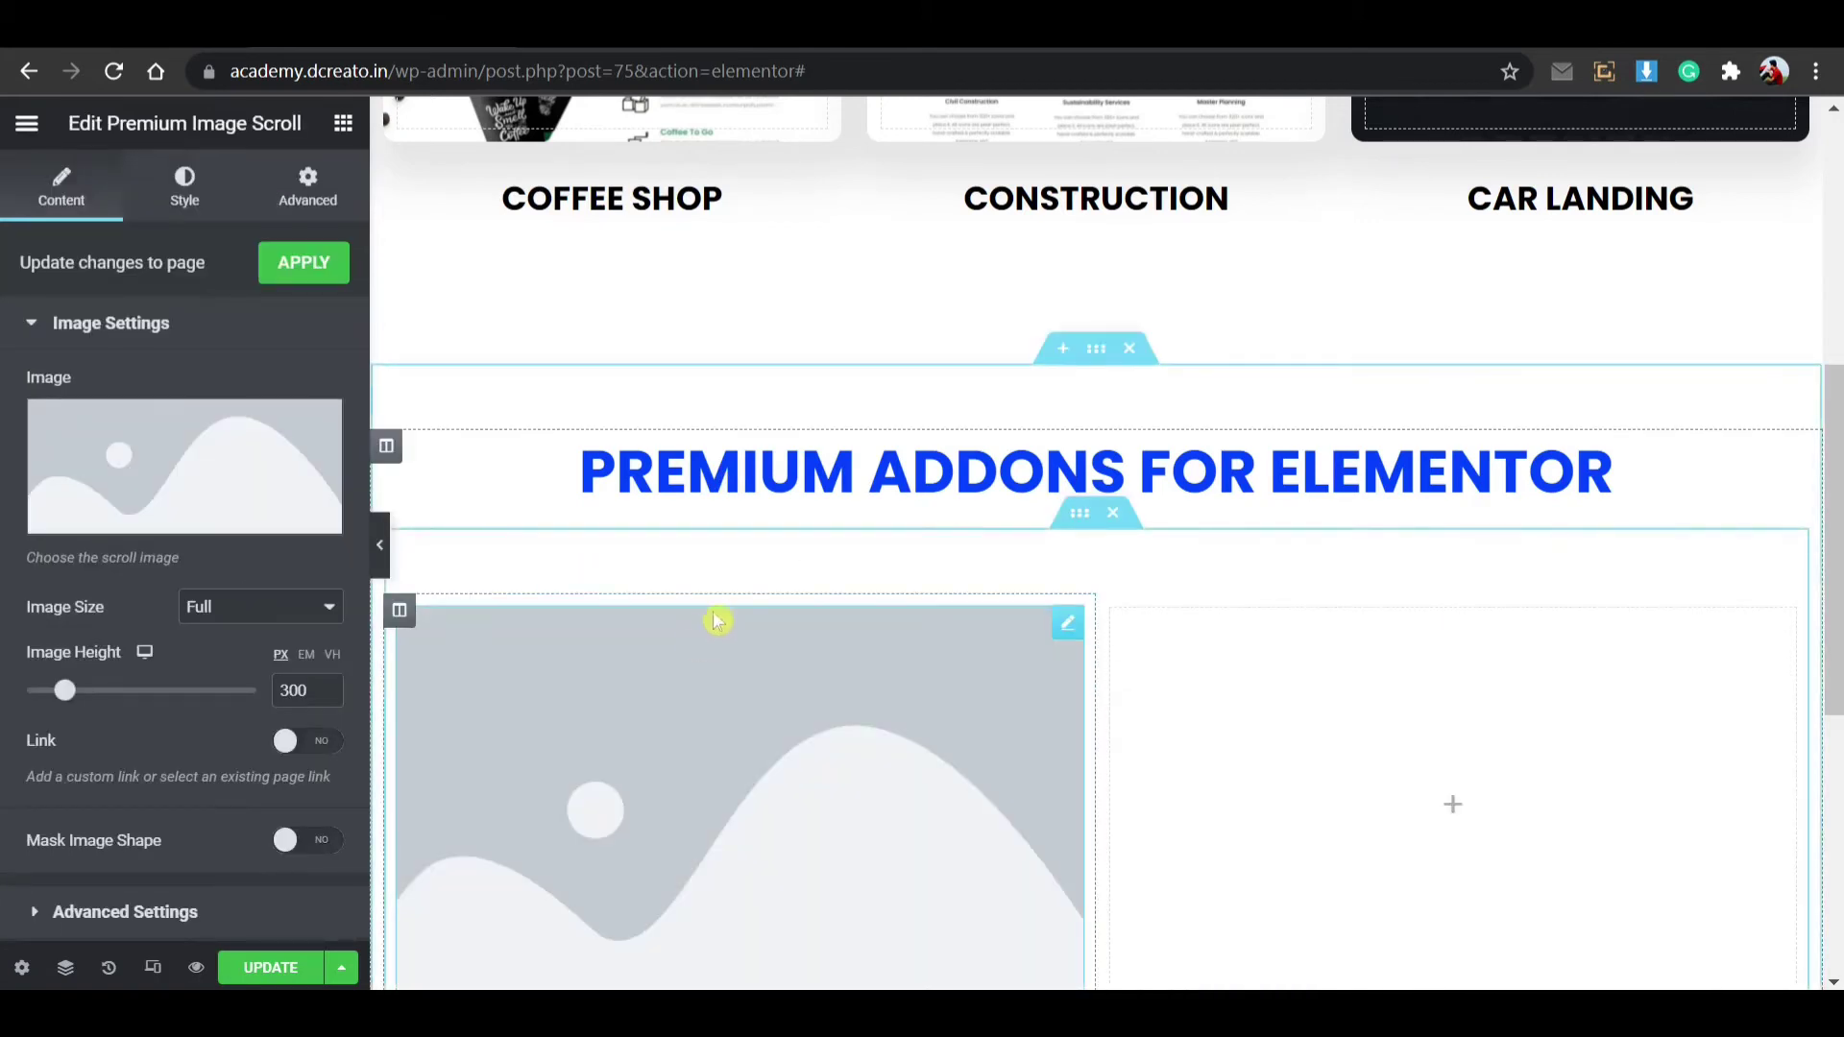
right_click(405, 620)
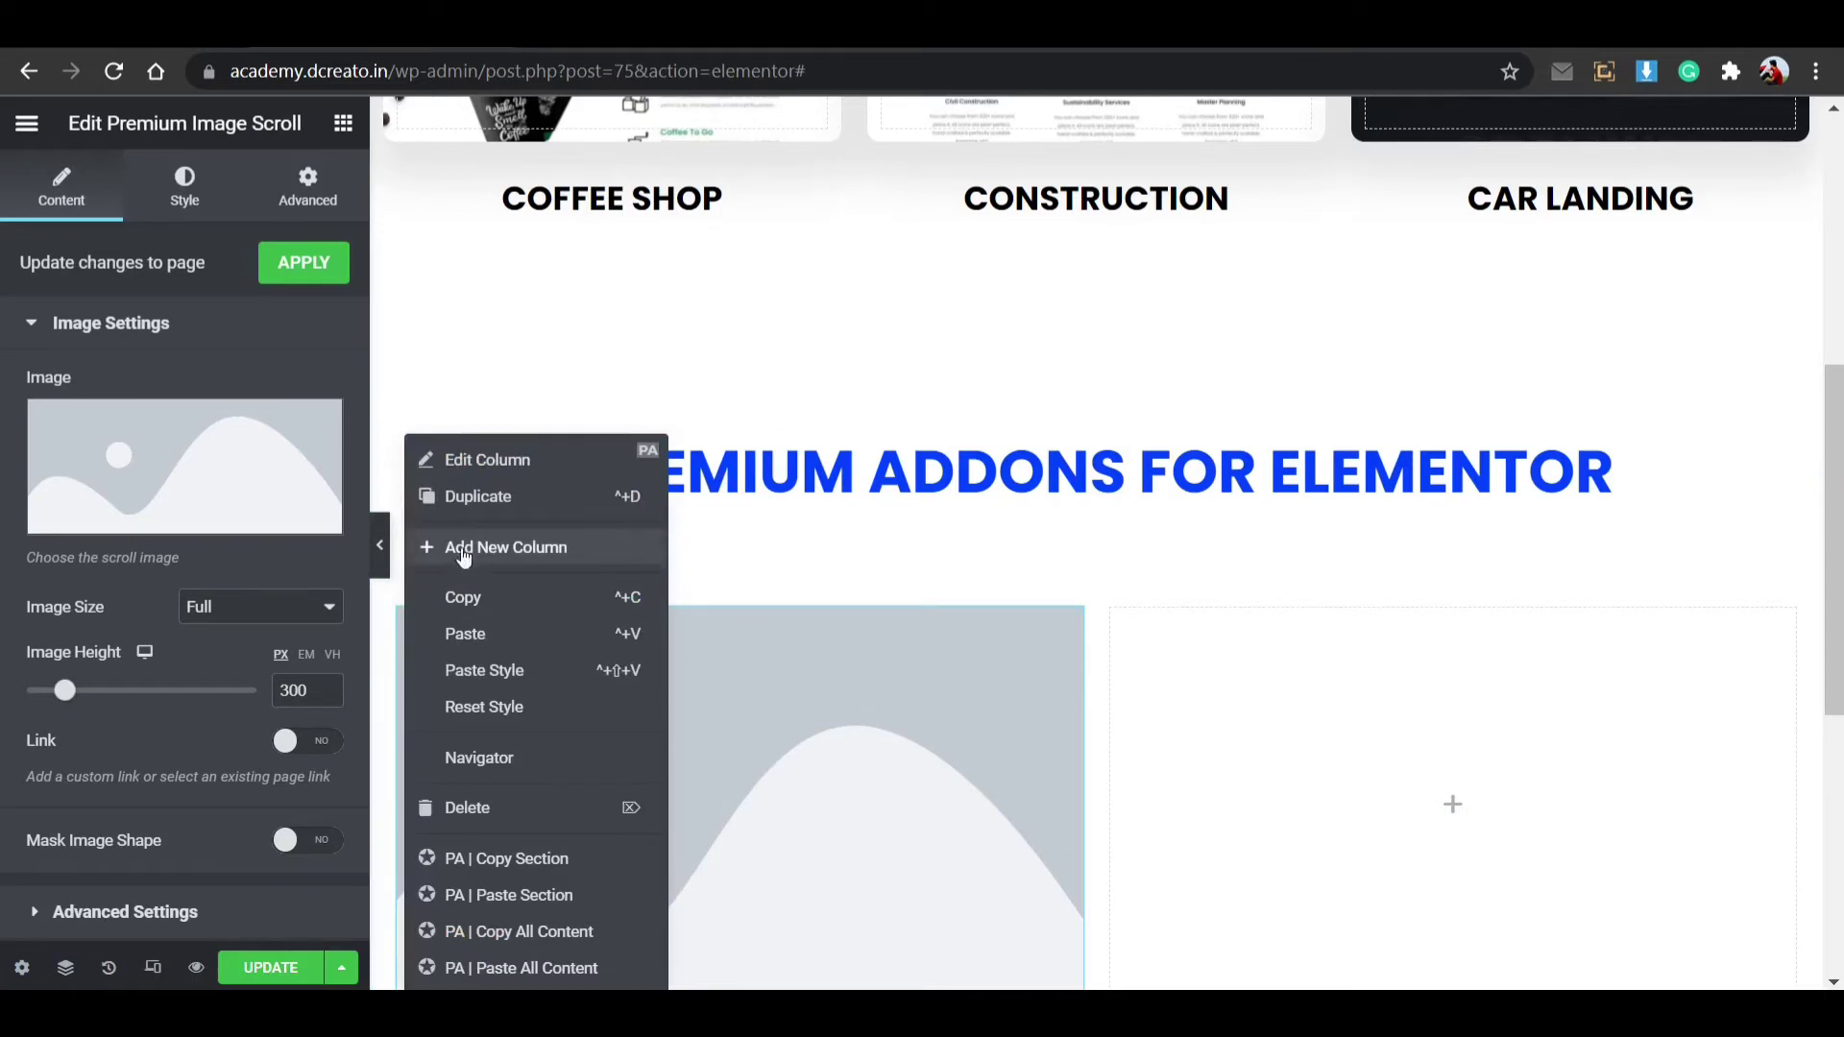
click(470, 497)
scroll(555, 417, down, 3)
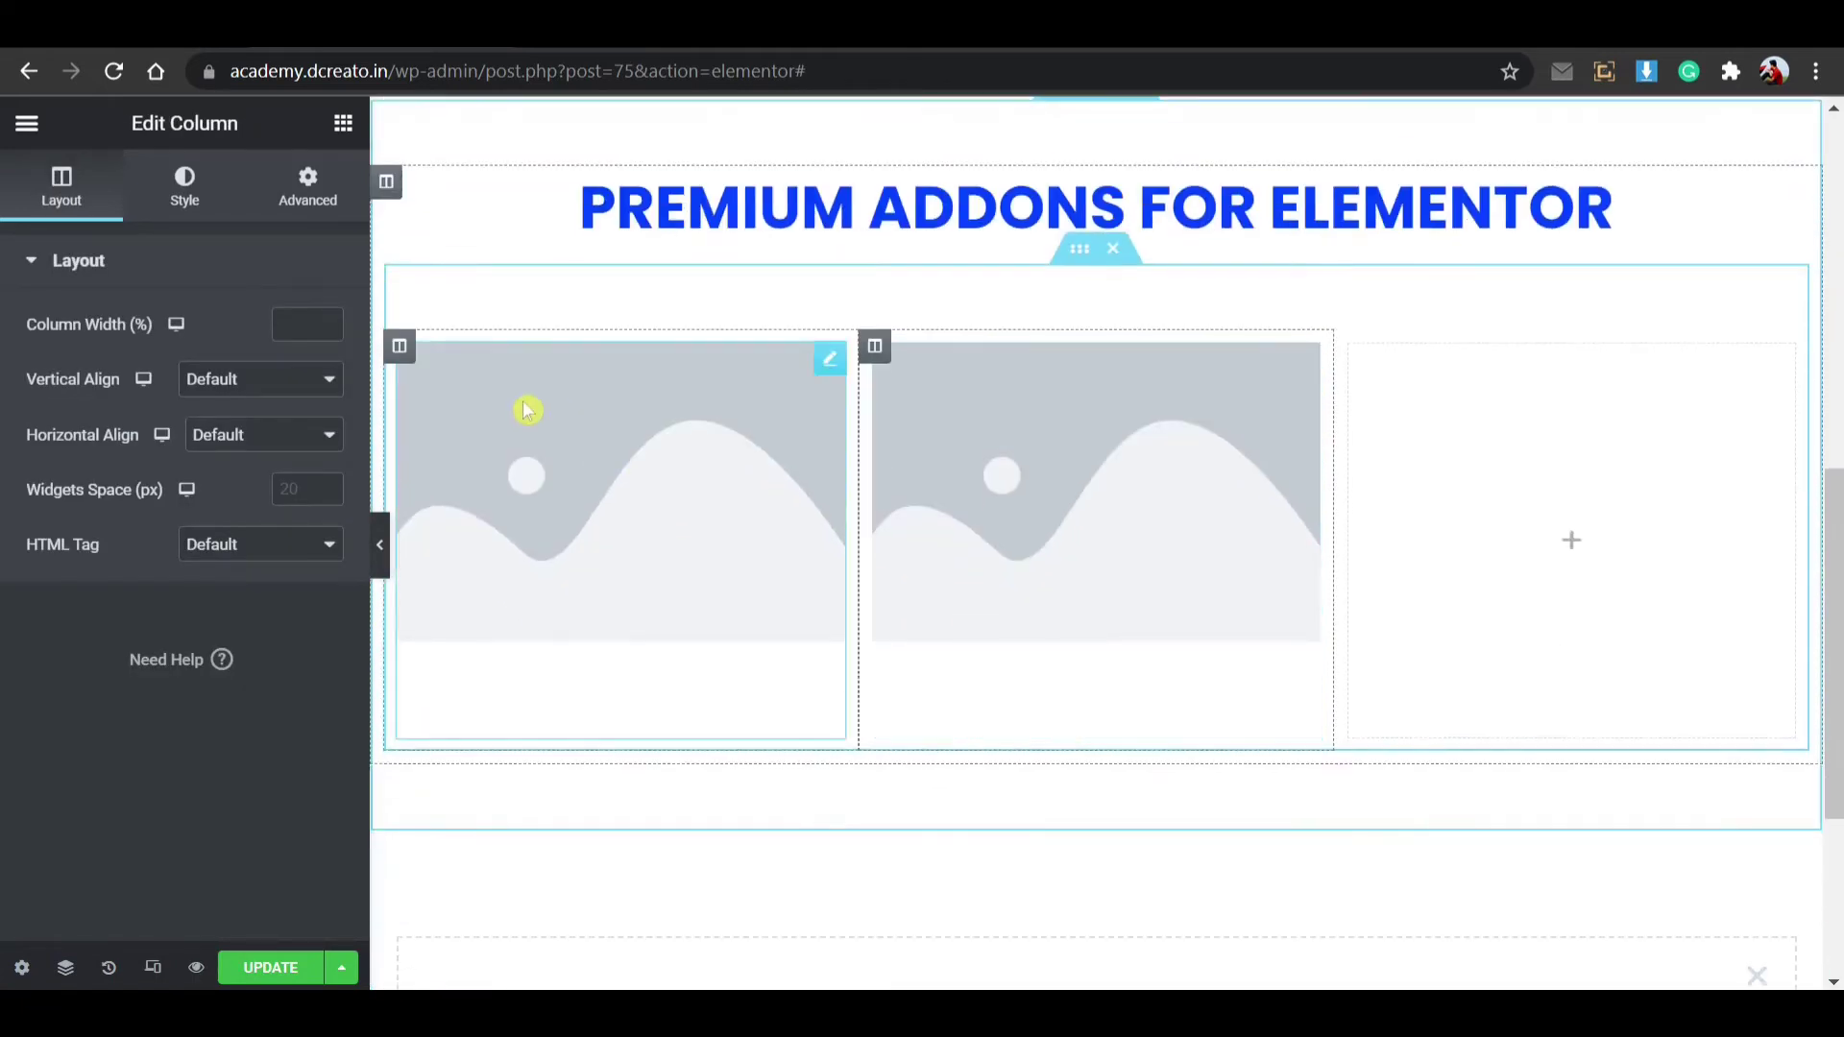
click(596, 392)
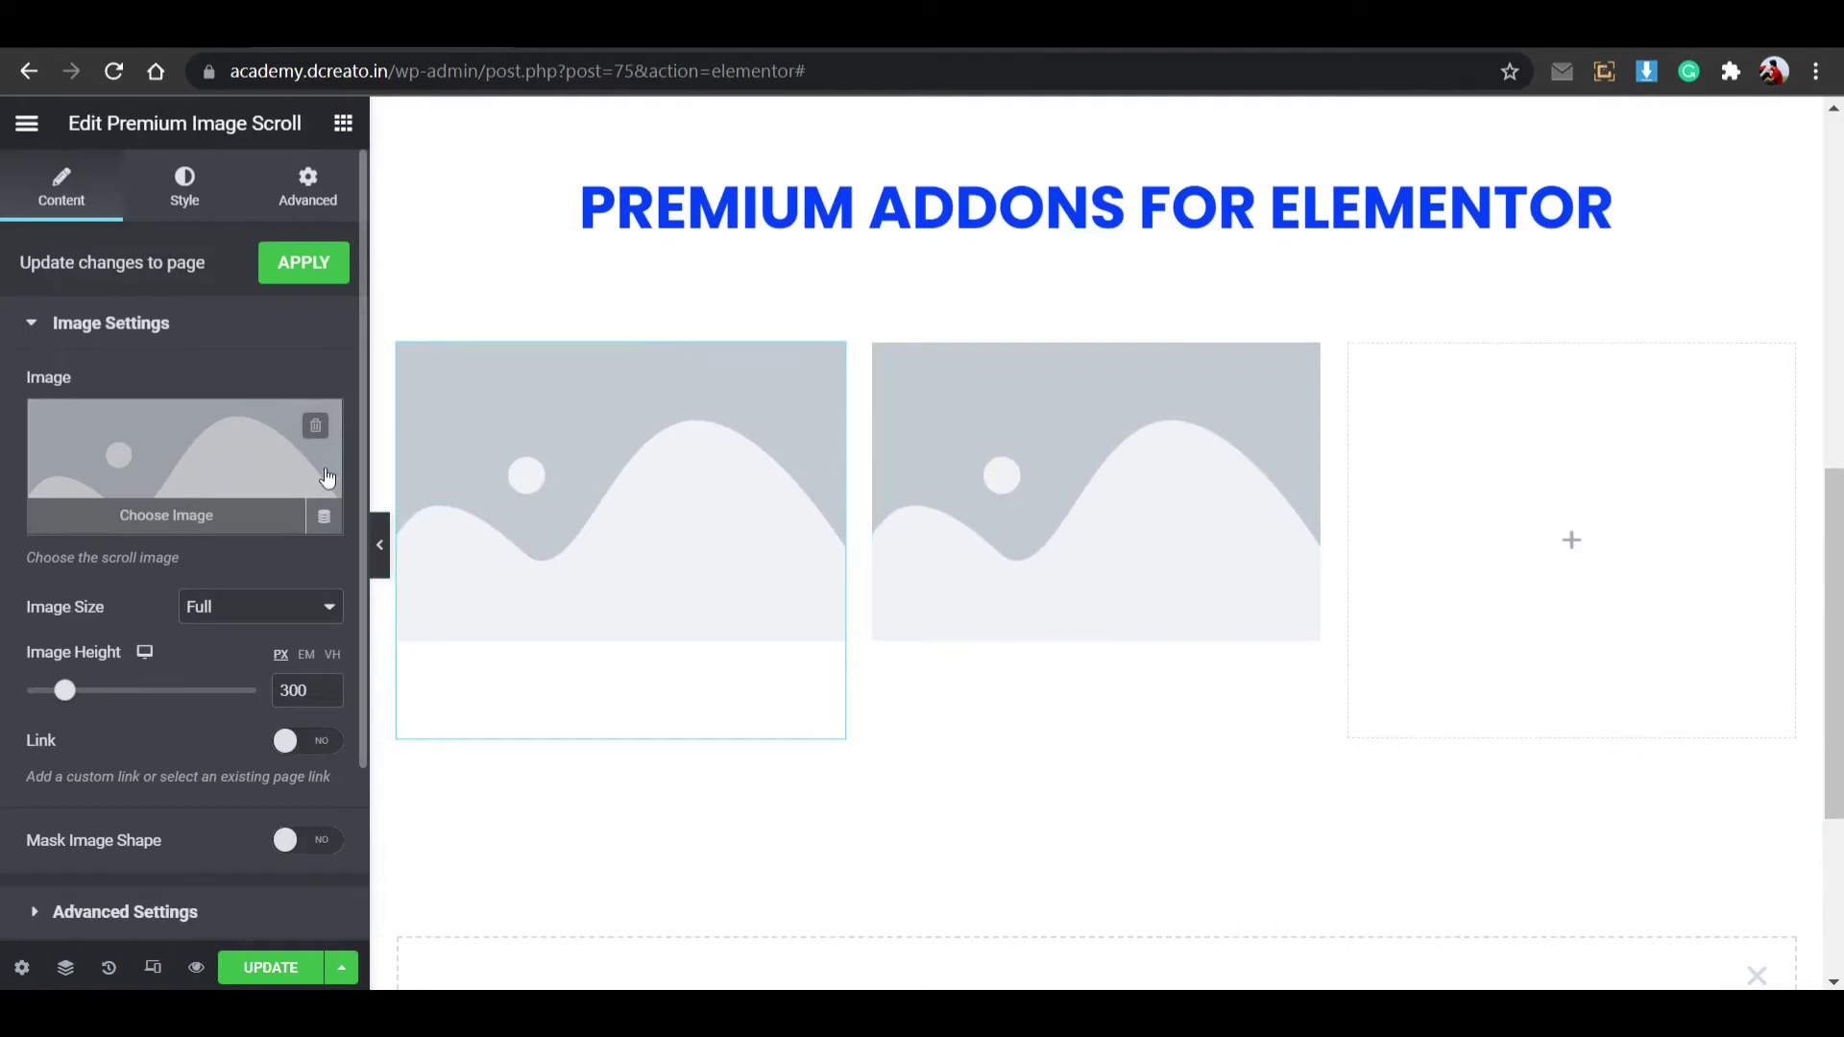
Step: Try to place another Premium Image Scroll widget below the columns, and delete the inner section under the heading
click(345, 133)
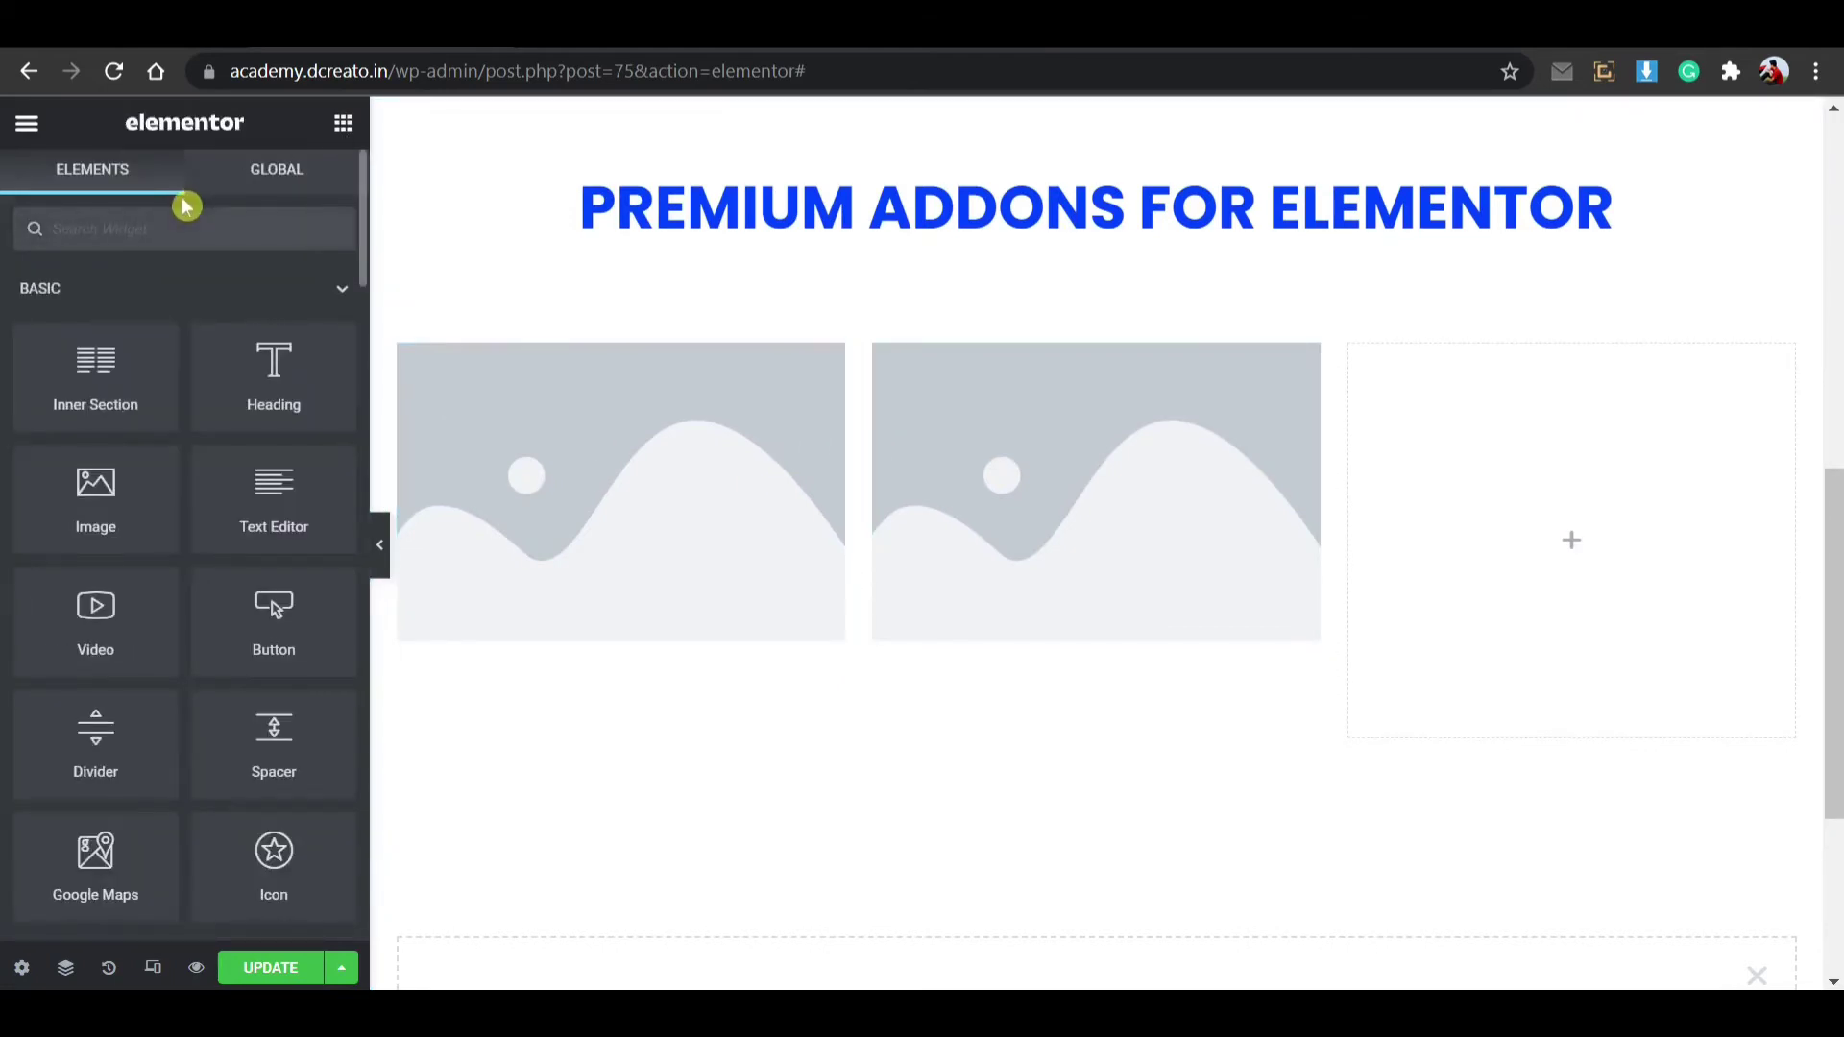
click(148, 281)
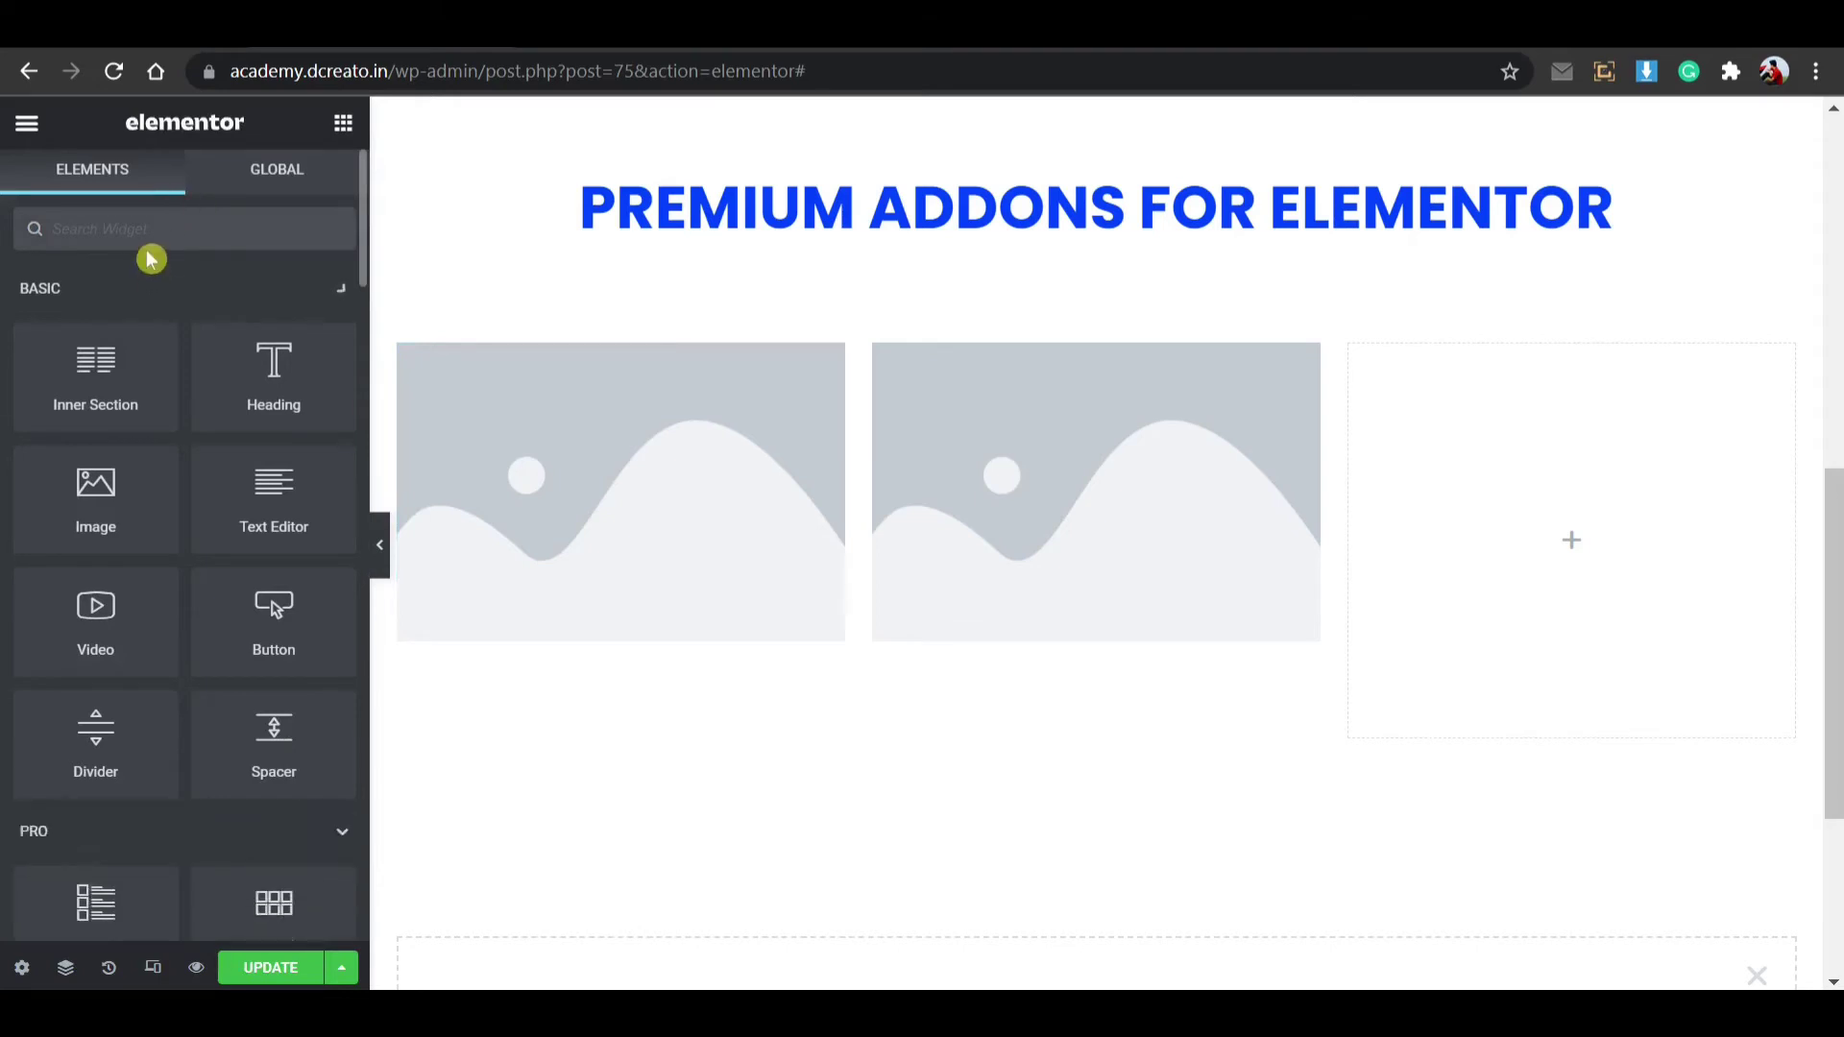
text(iamgr)
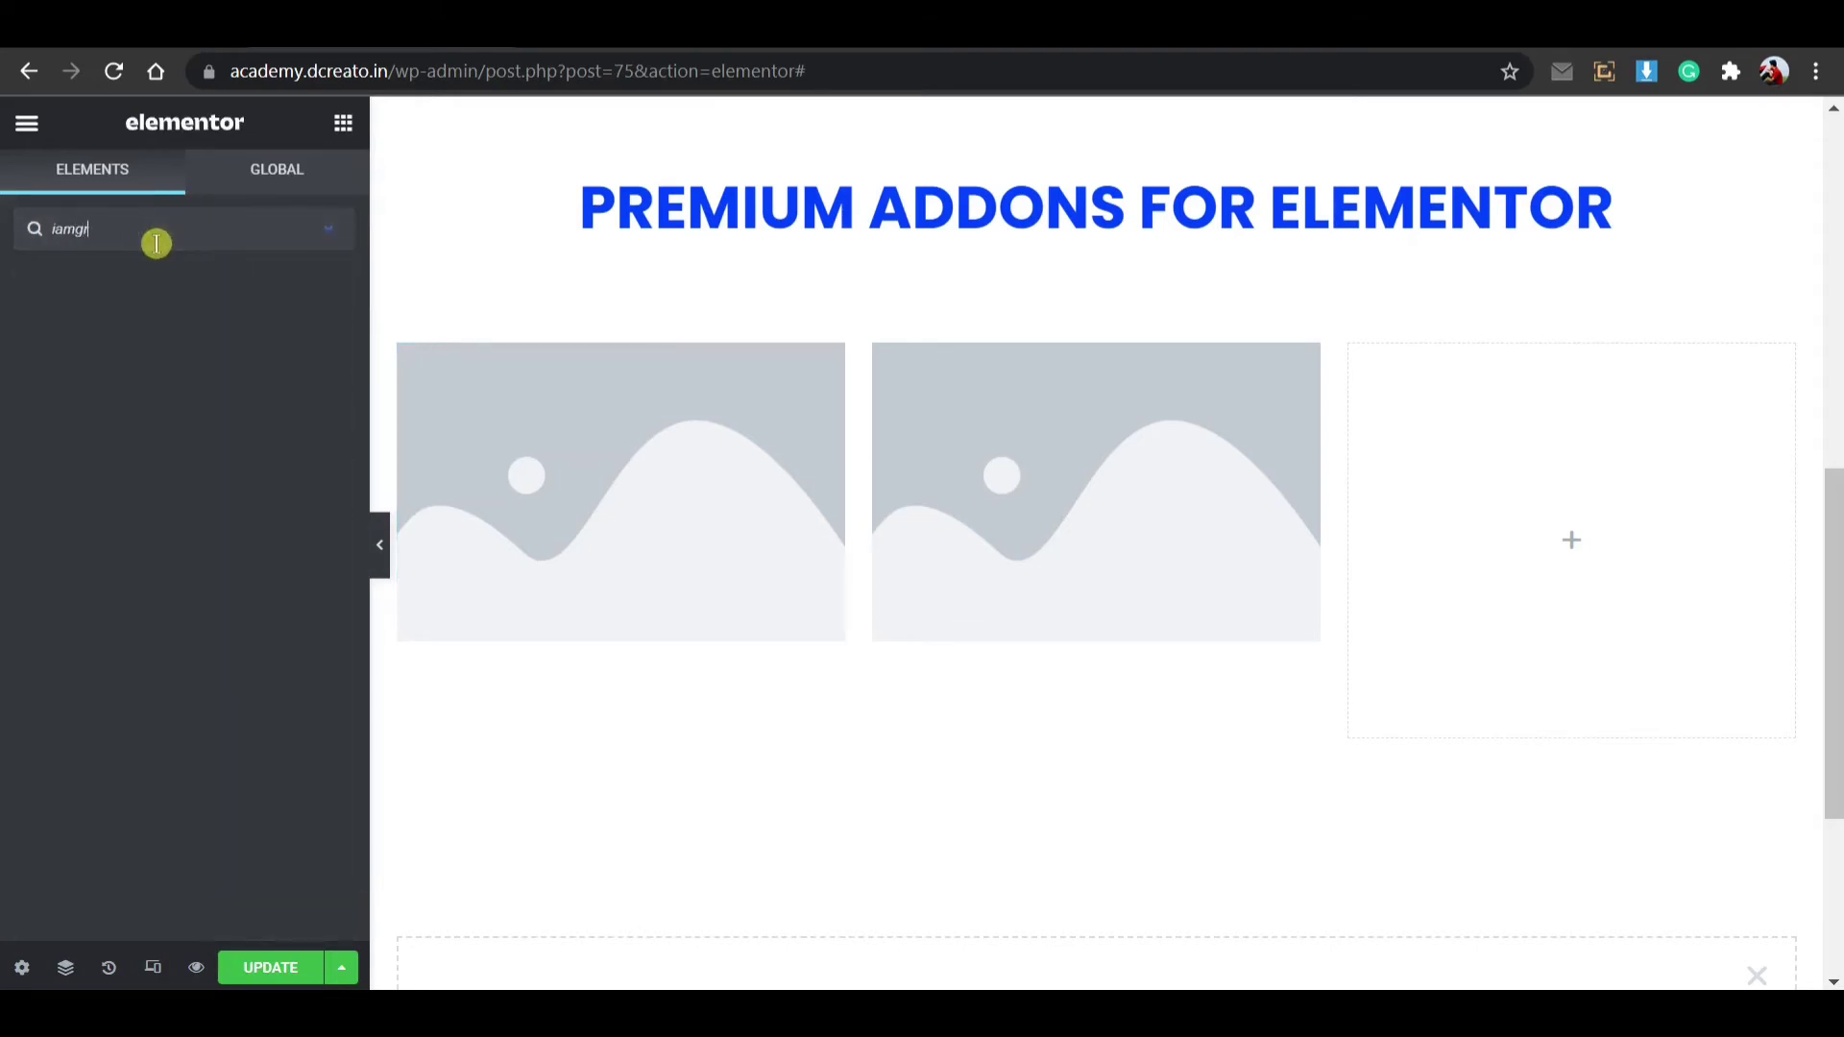
key(BackSpace)
key(BackSpace)
key(BackSpace)
key(BackSpace)
text(imag)
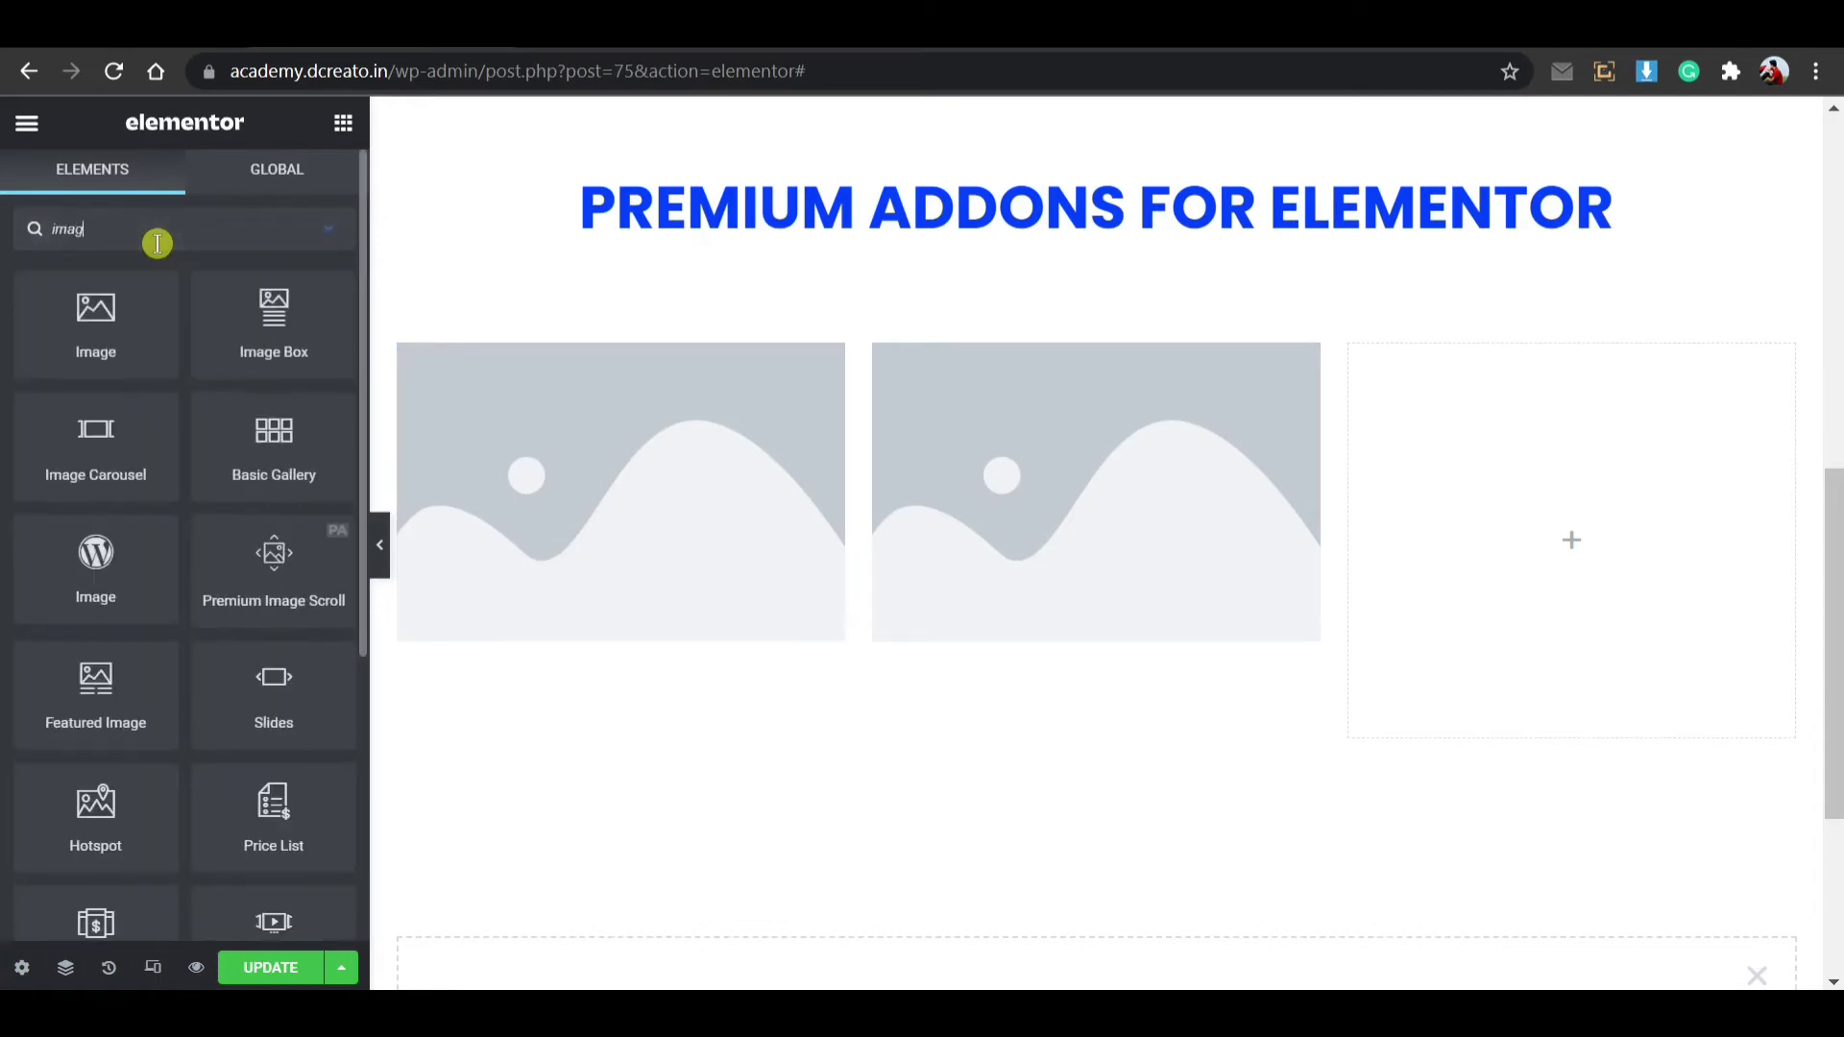
text(es)
key(BackSpace)
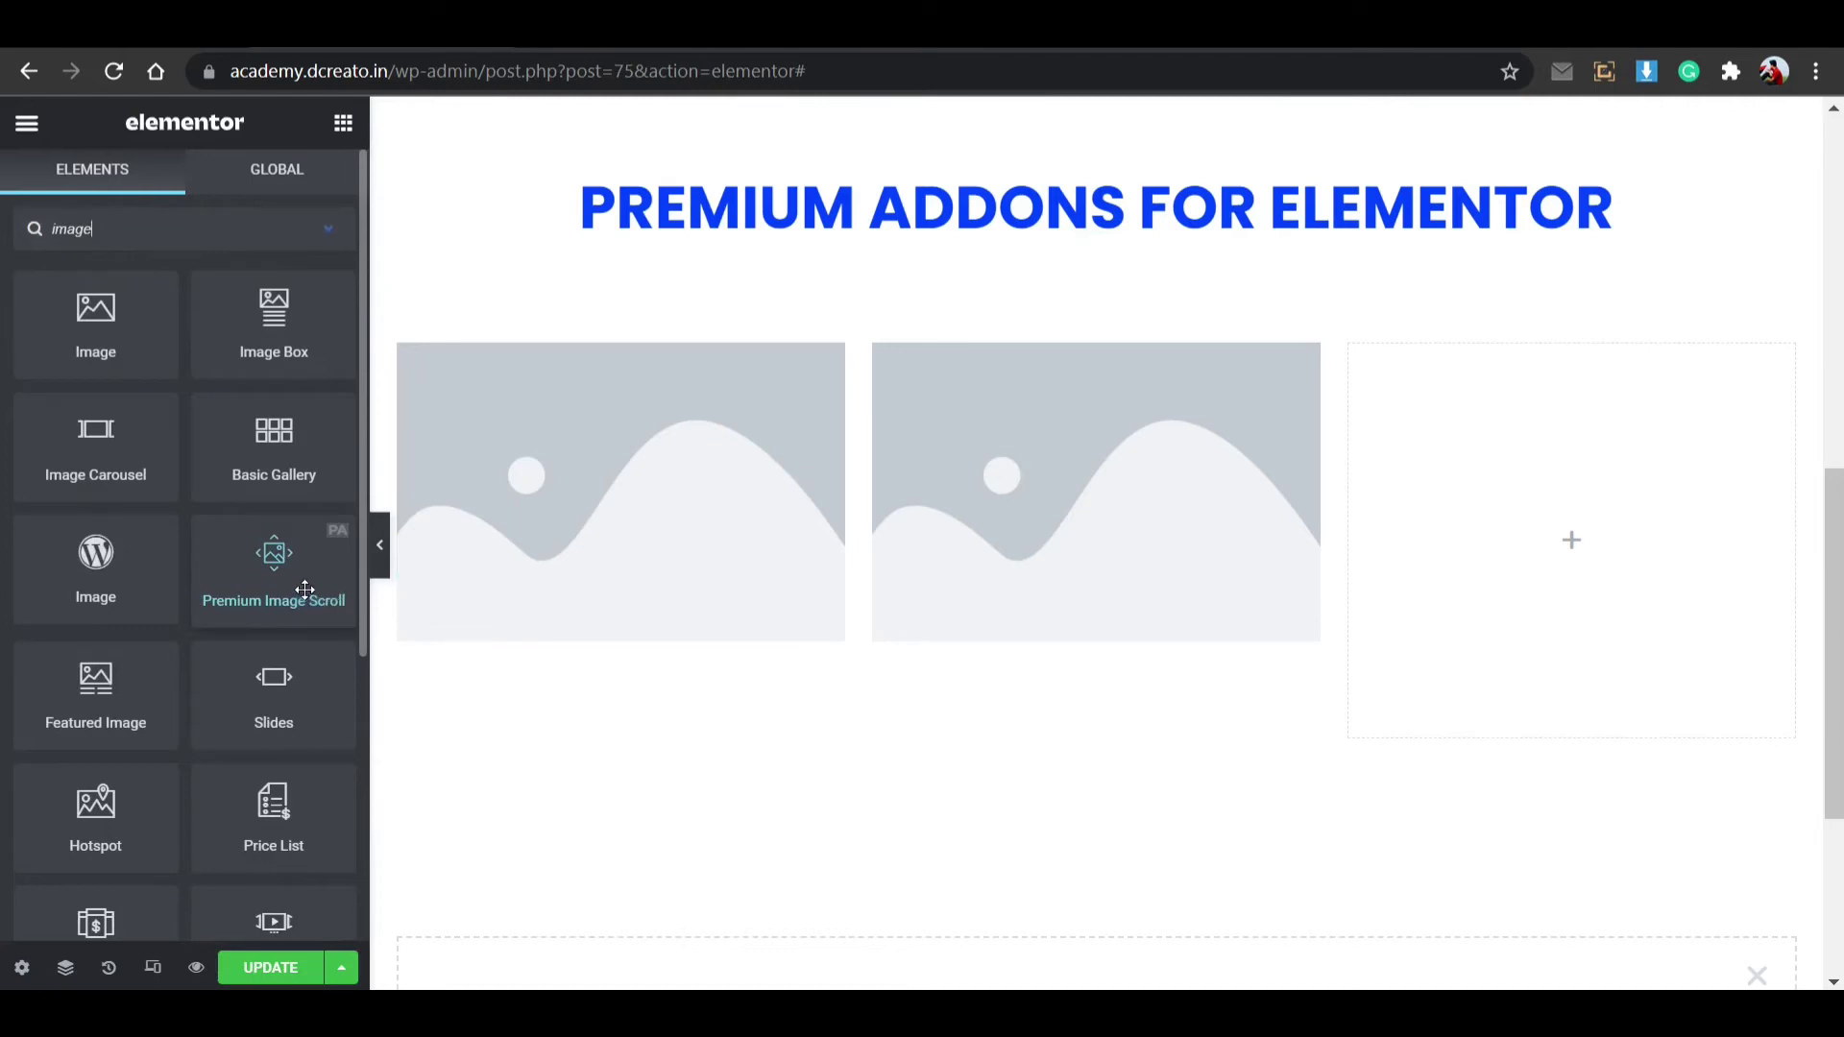
drag(299, 586, 926, 769)
right_click(930, 753)
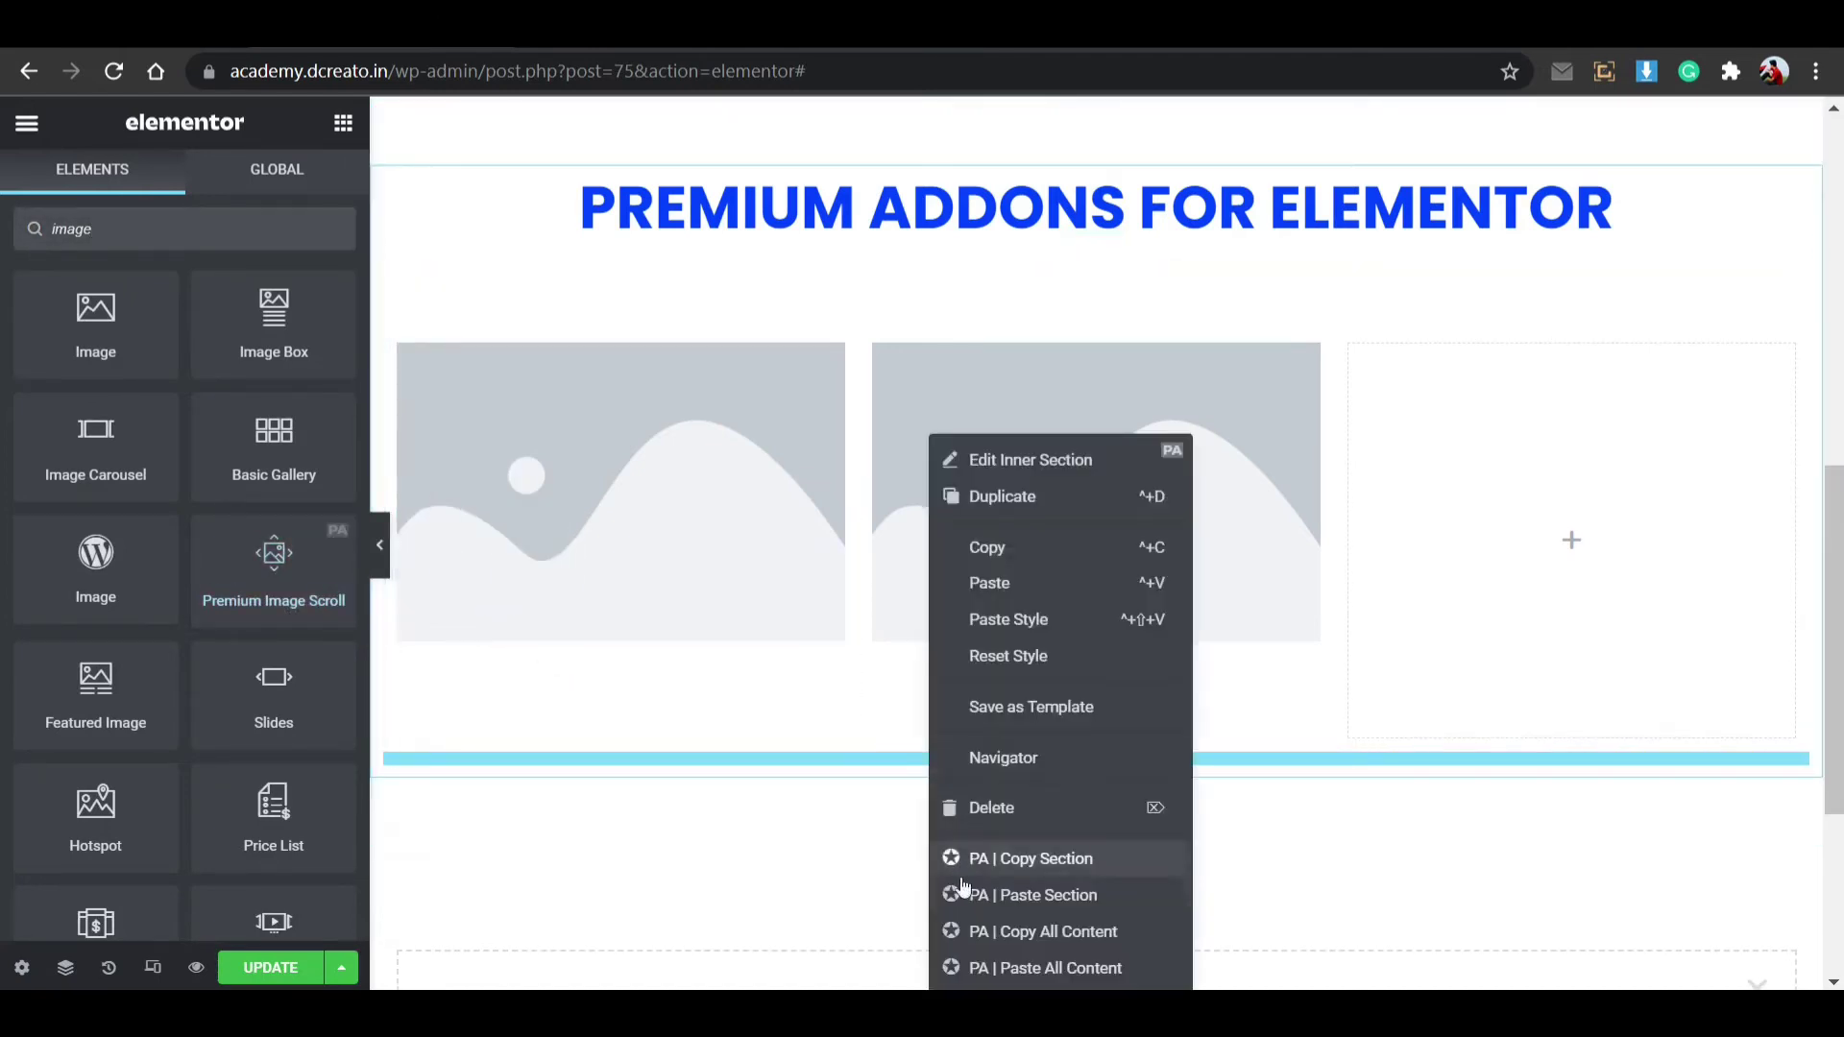
click(991, 808)
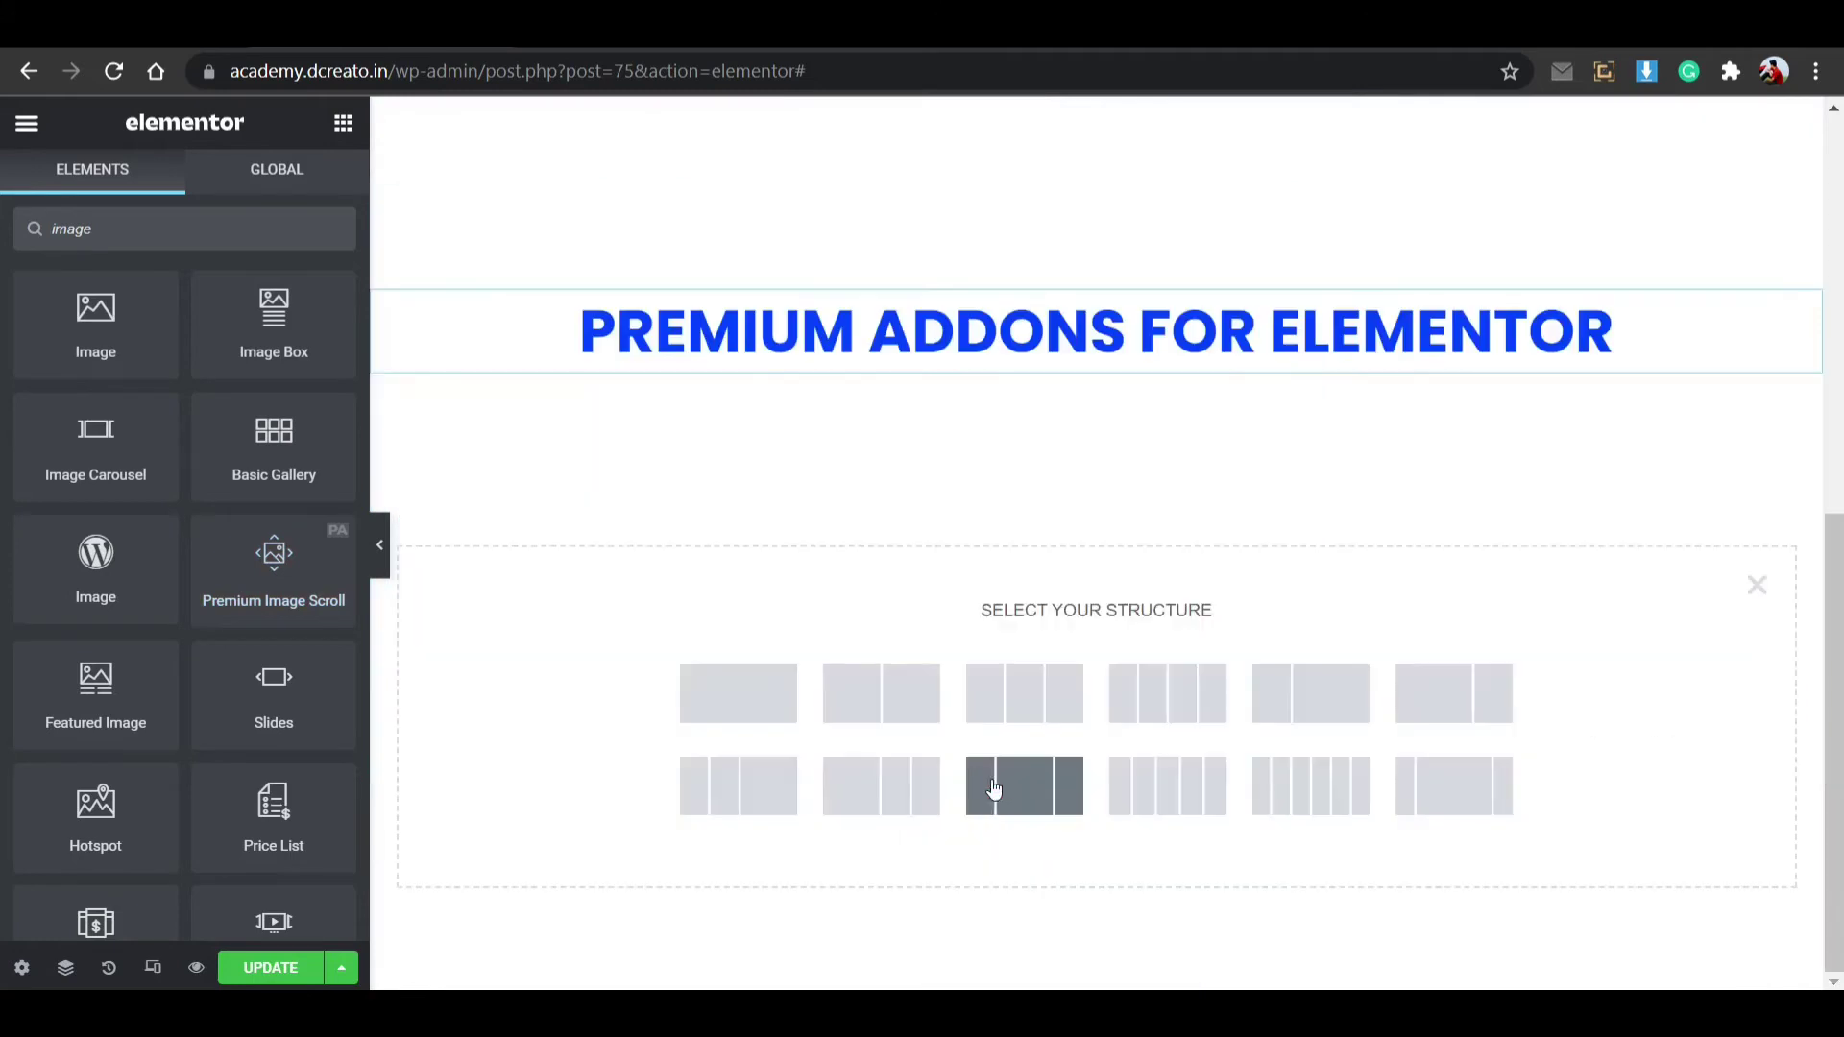
Step: Add a section with three equal columns below the heading and place a Premium Image Scroll widget in its first column
click(1004, 708)
click(615, 556)
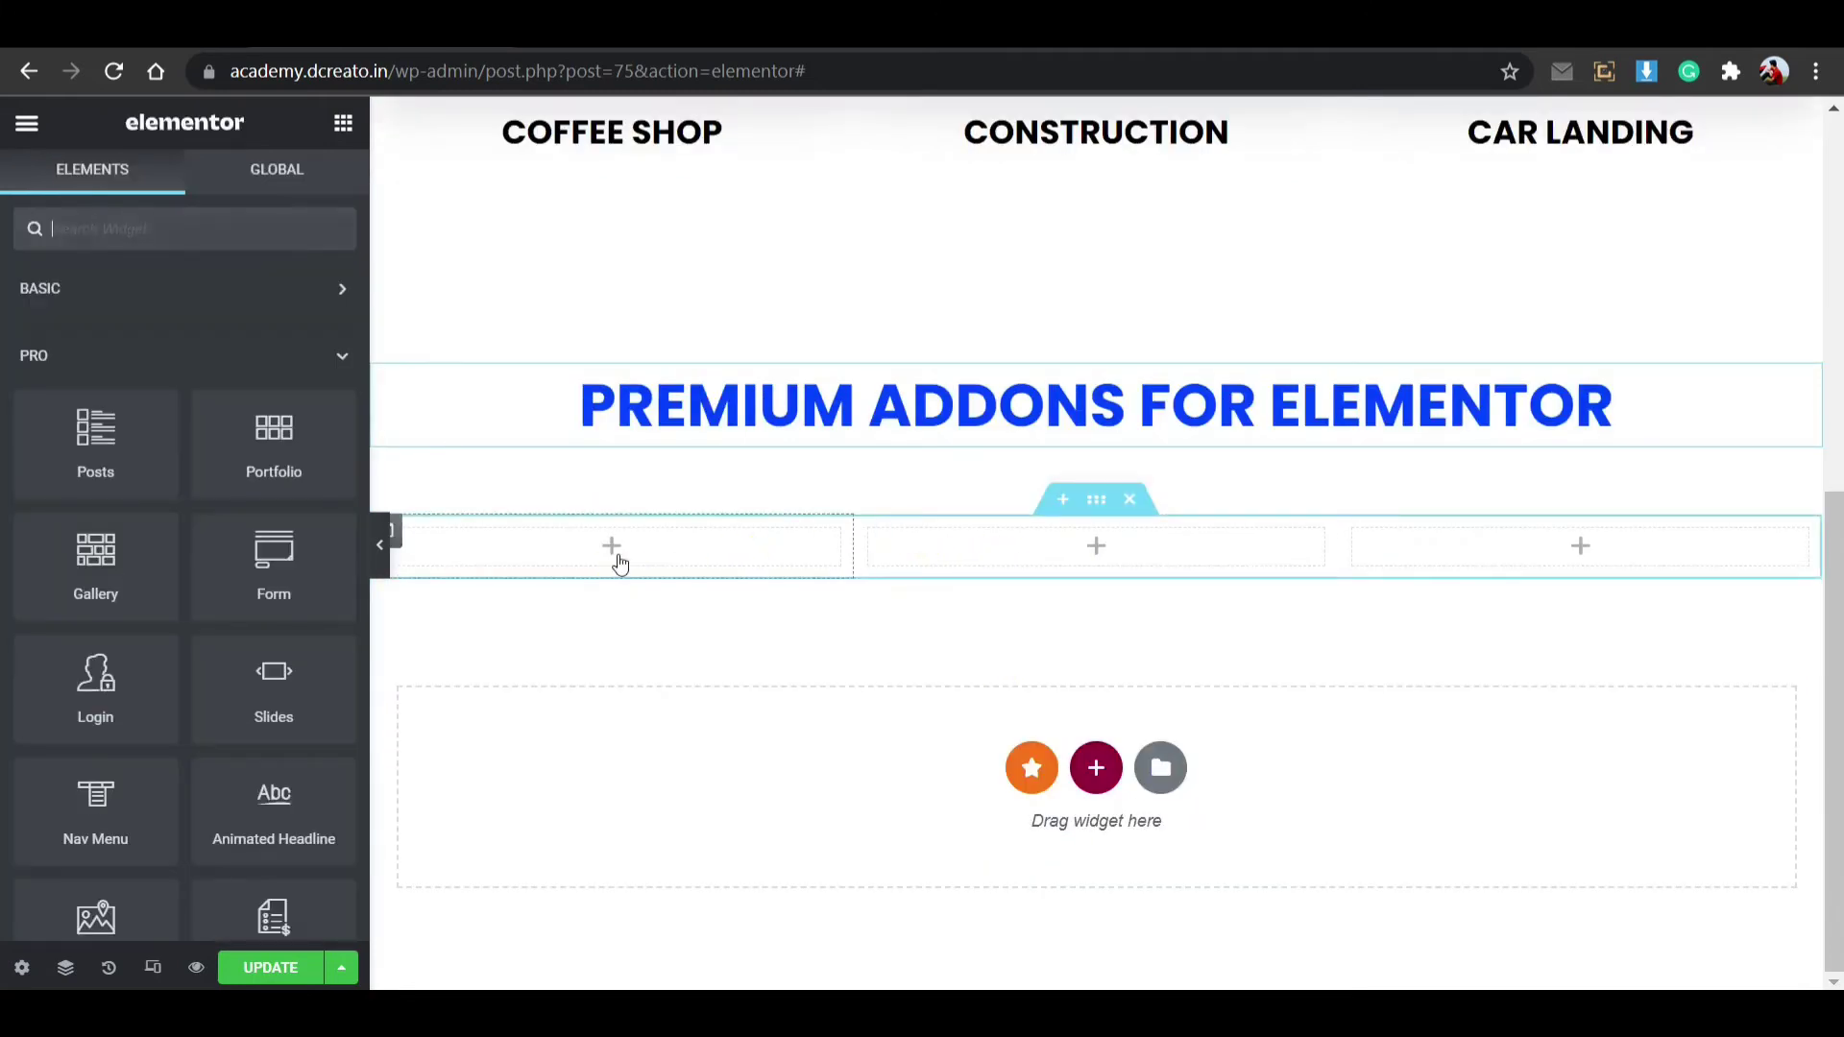
text(im)
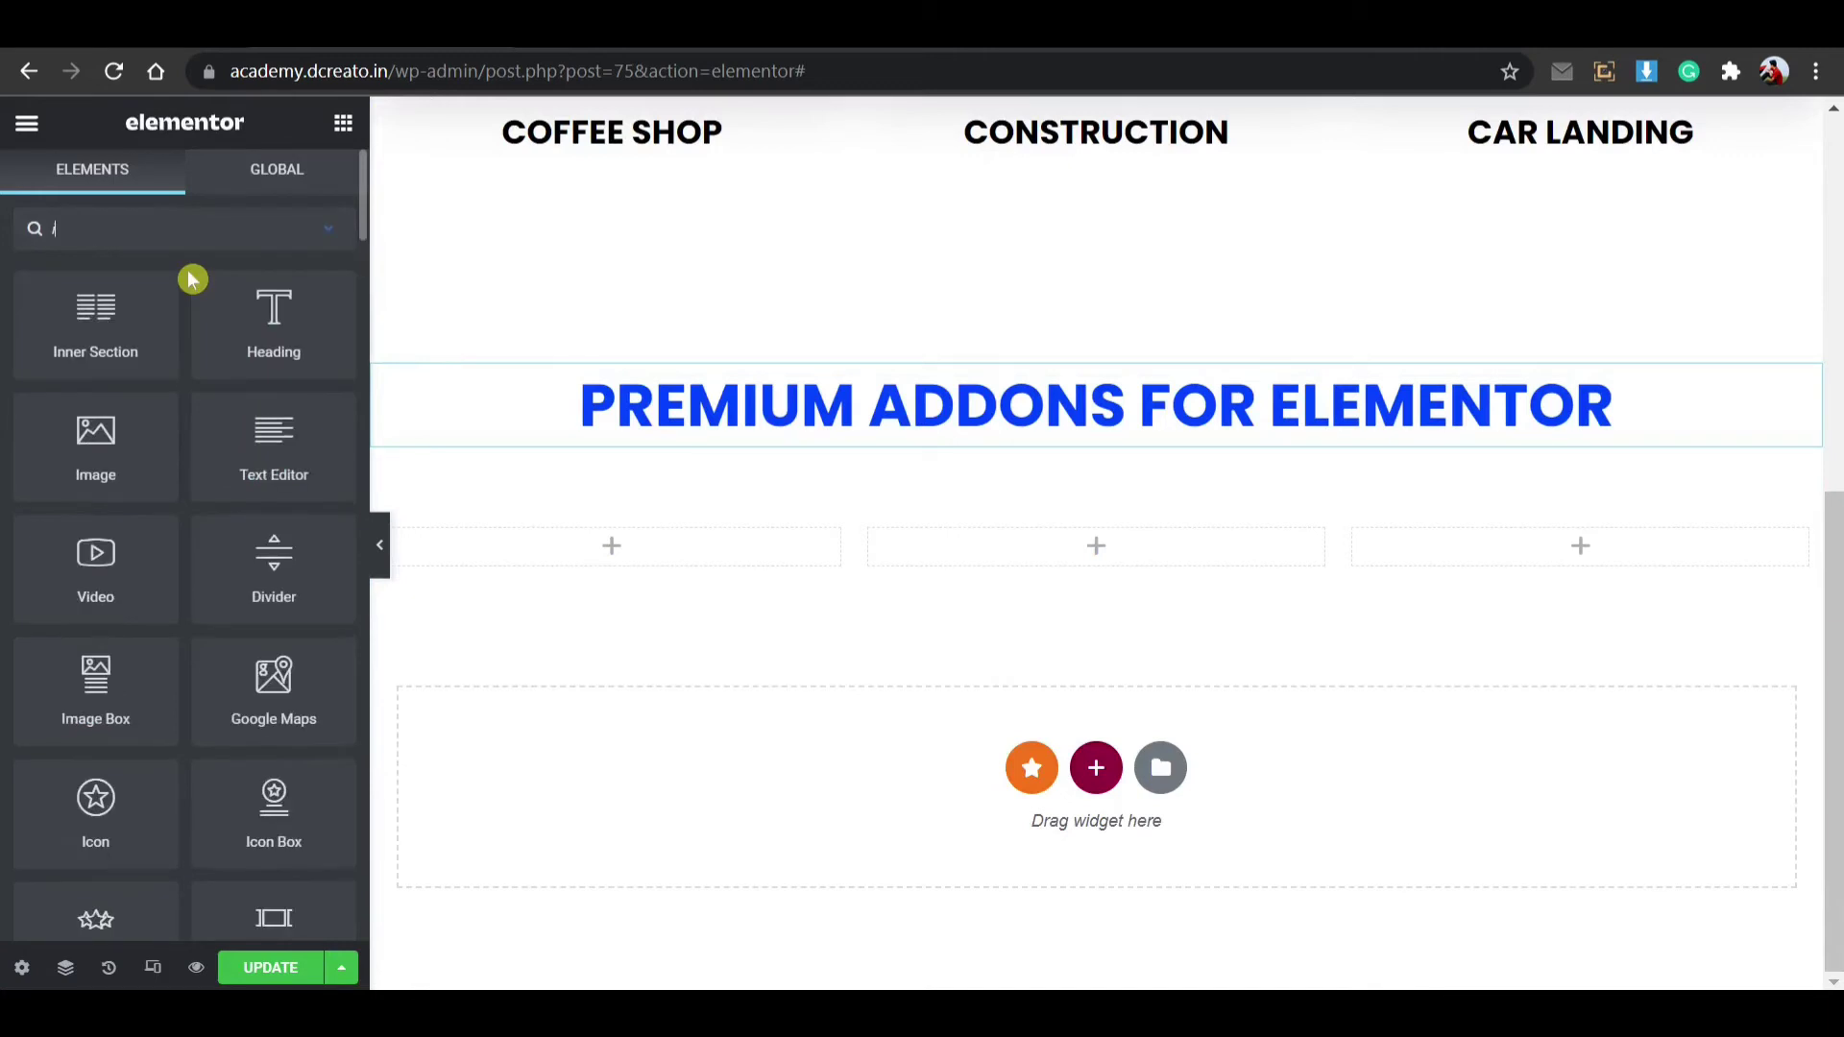
drag(288, 719, 613, 552)
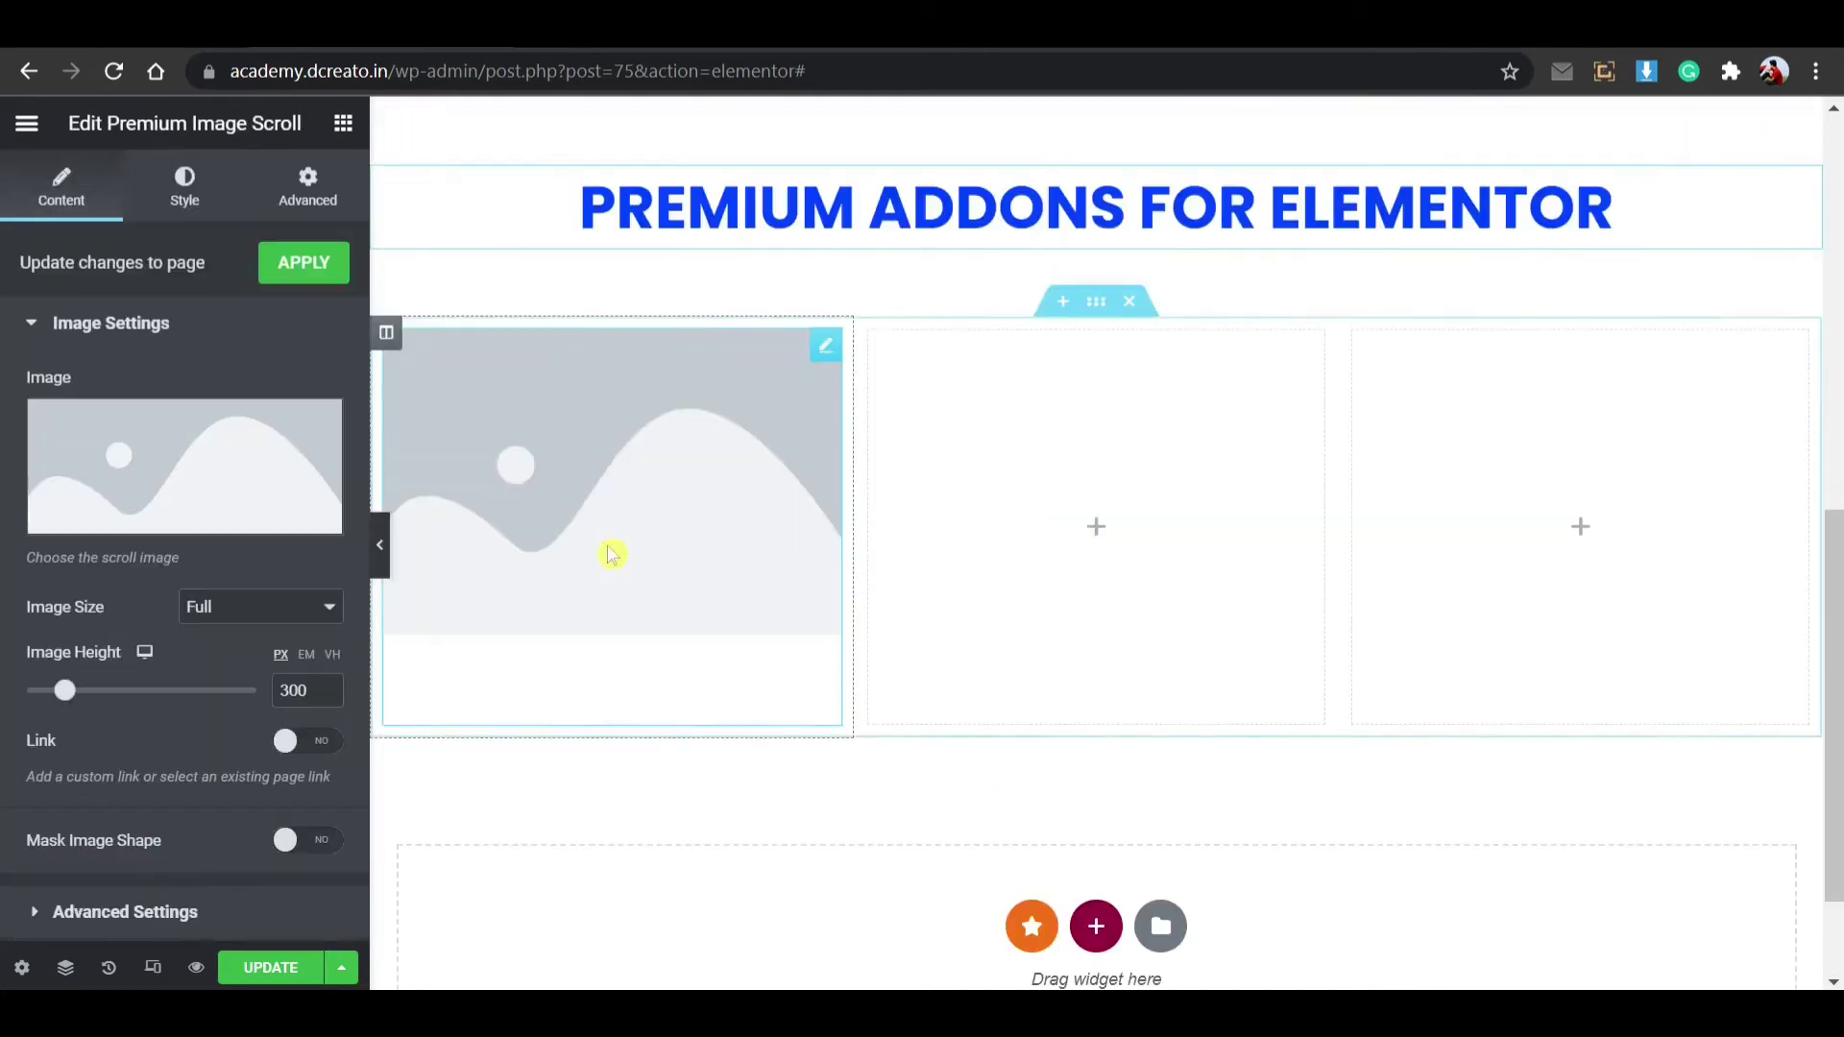
Step: Set the Premium Image Scroll widget's image to coffee-shop-page.png from the media library
click(246, 492)
click(395, 466)
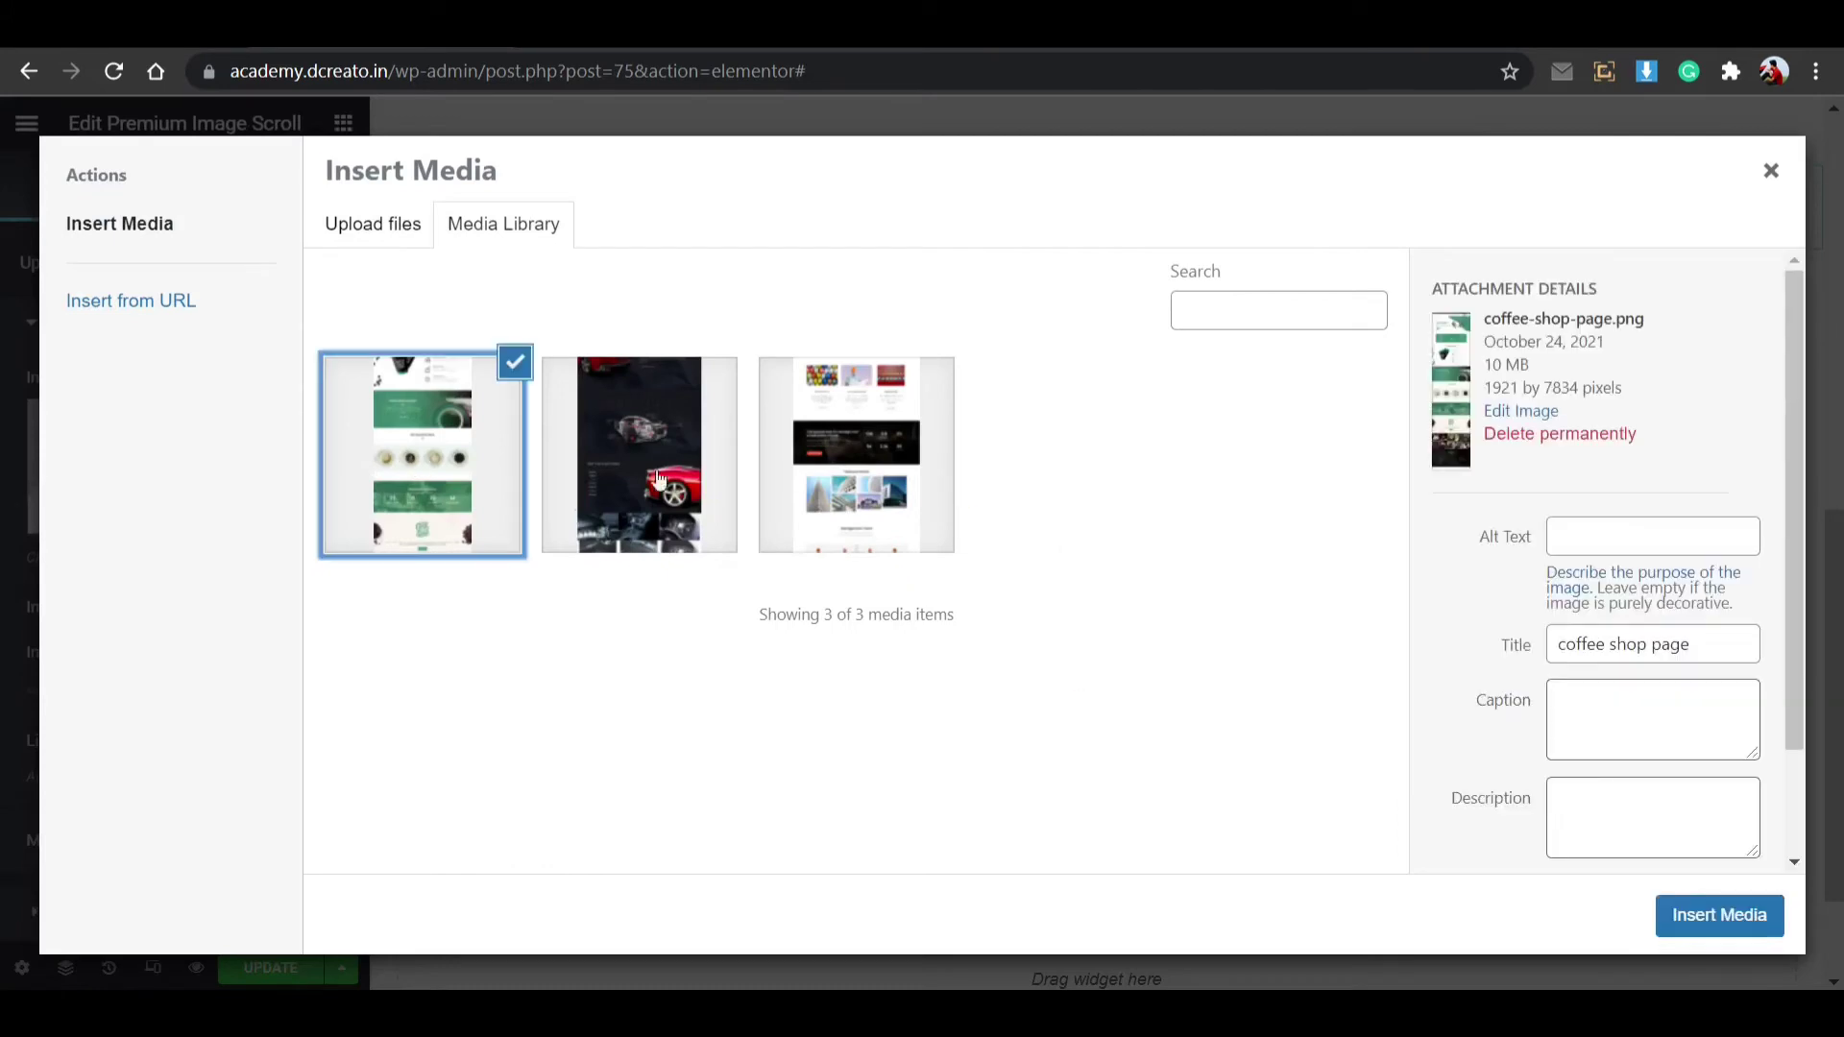
click(1671, 914)
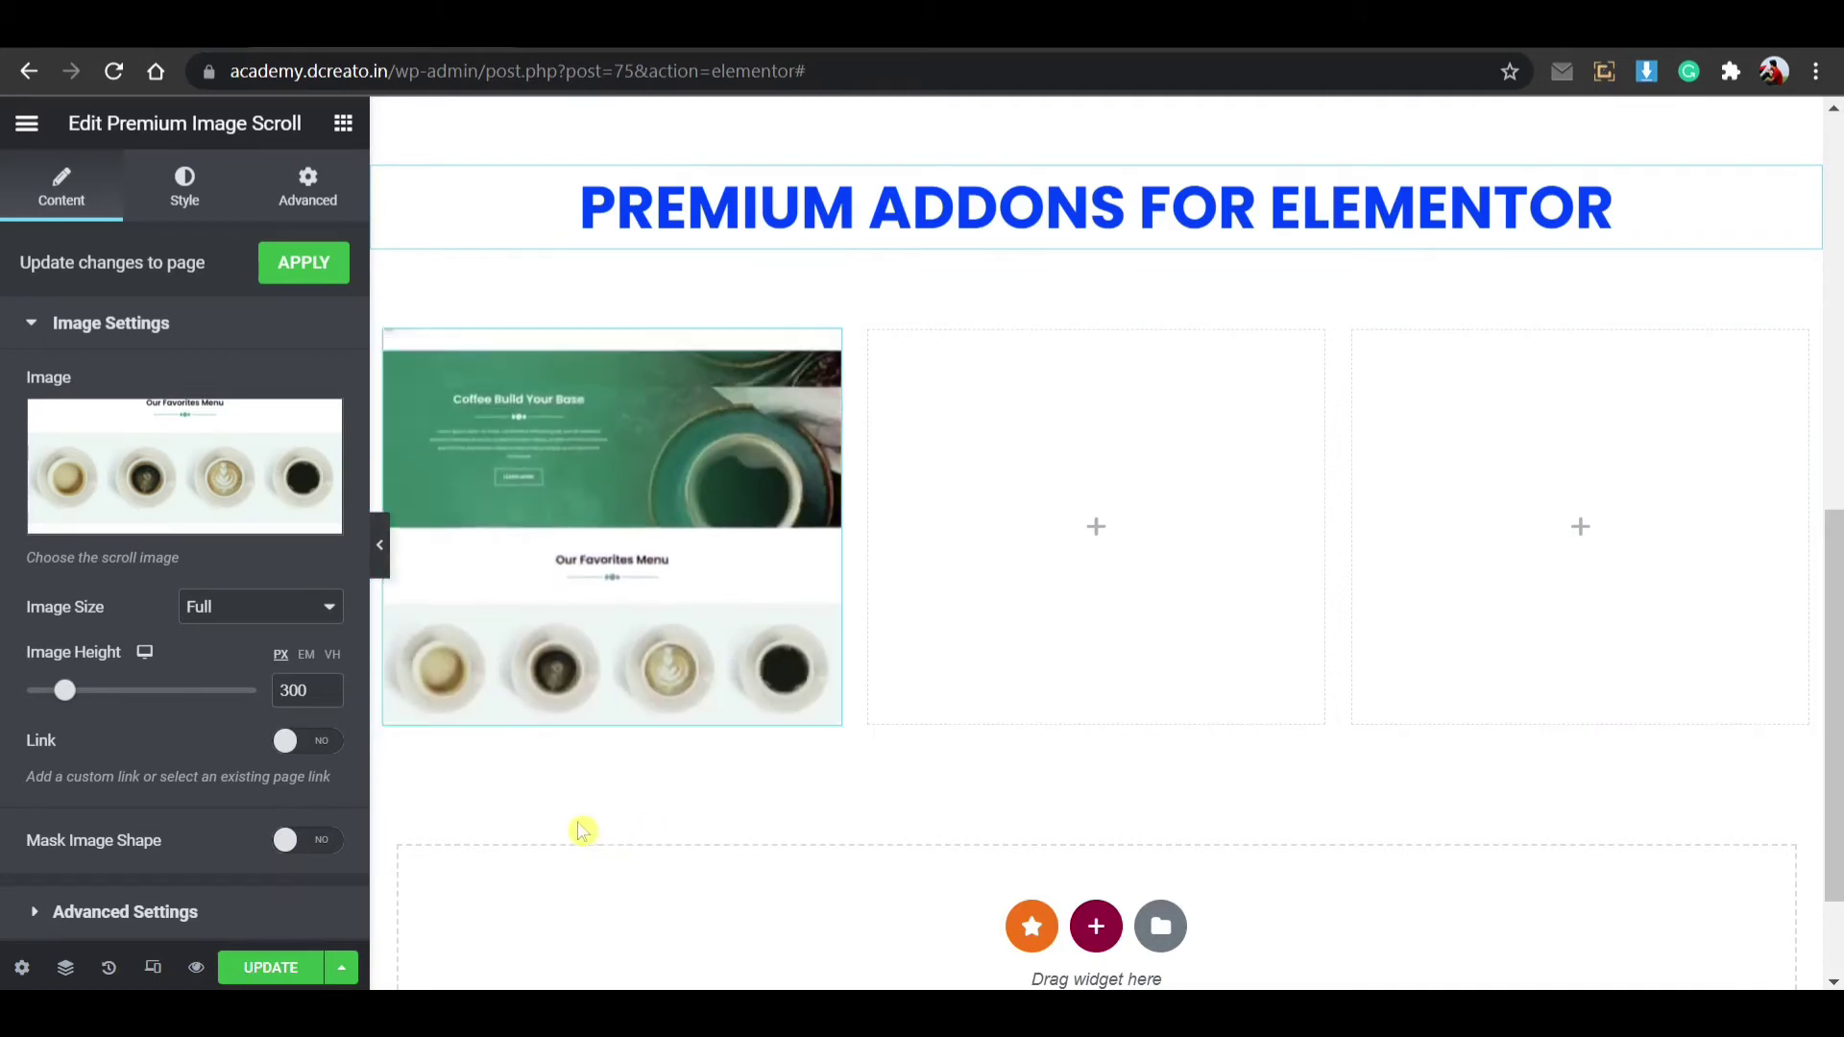
Step: Turn on the overlay in the Premium Image Scroll widget's advanced settings
scroll(272, 736, down, 2)
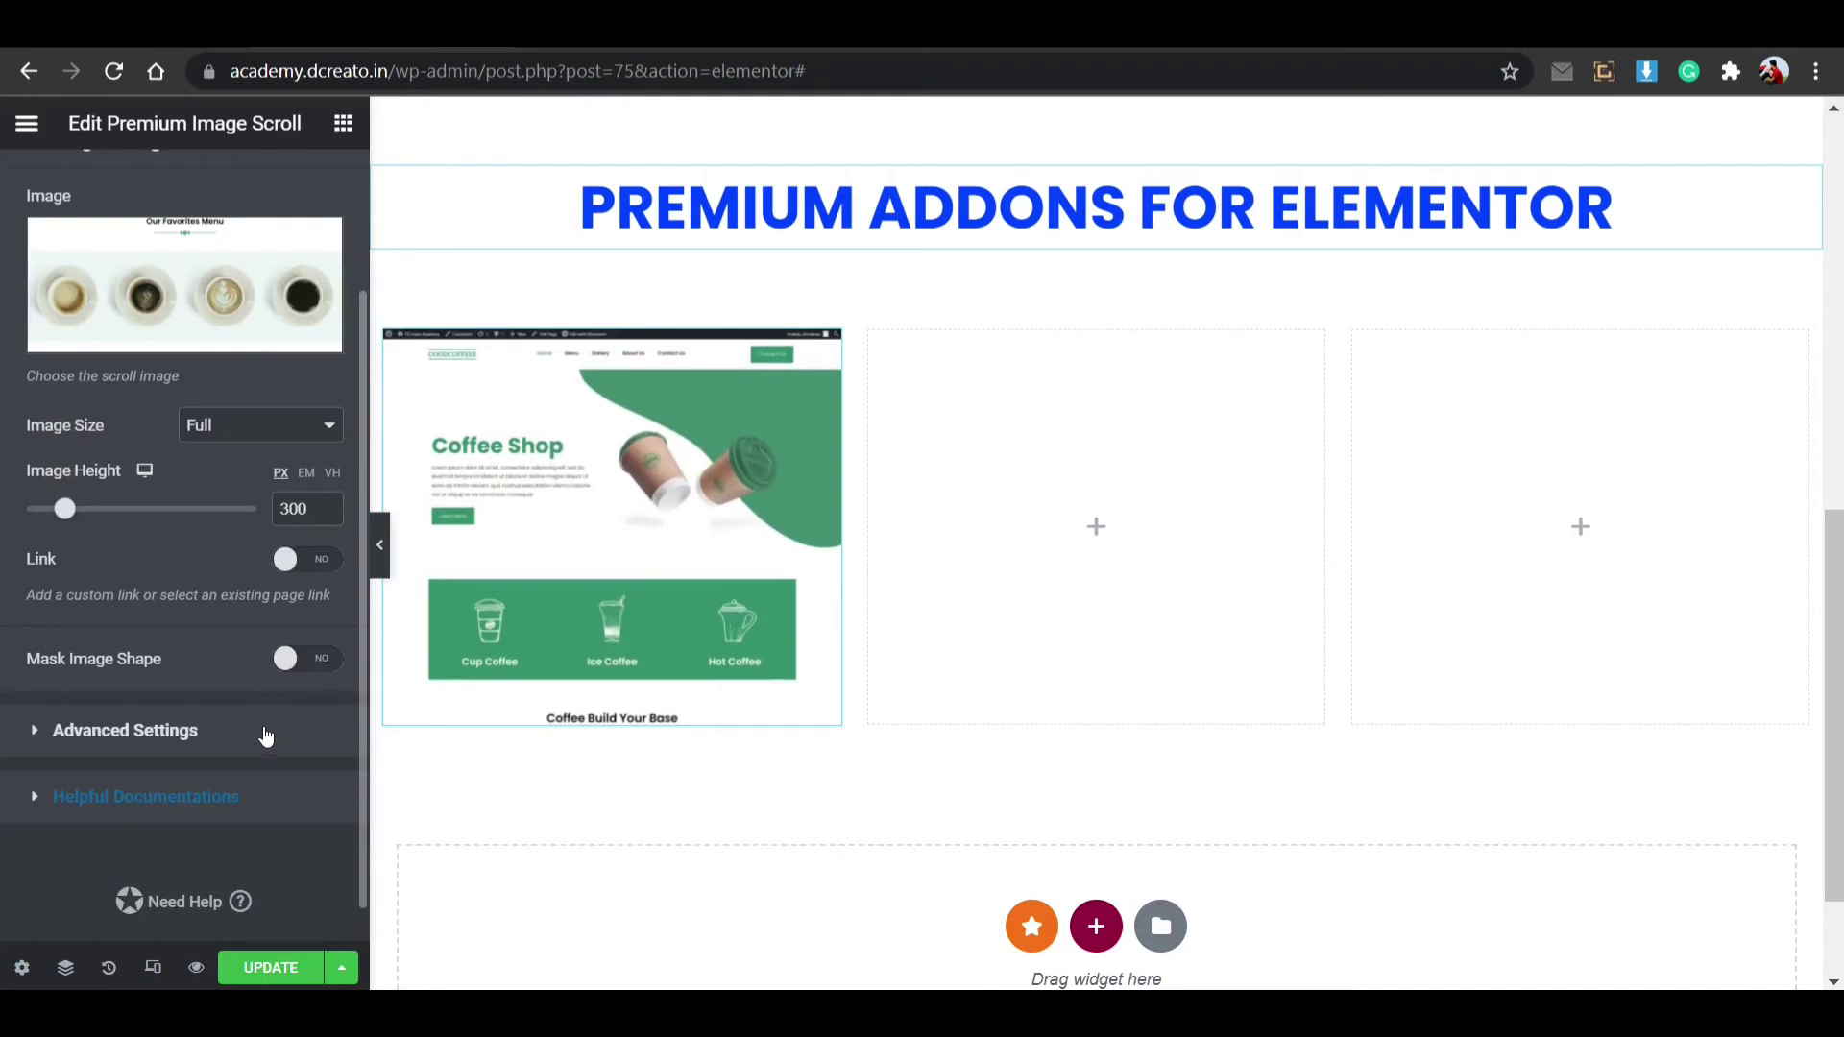
click(266, 736)
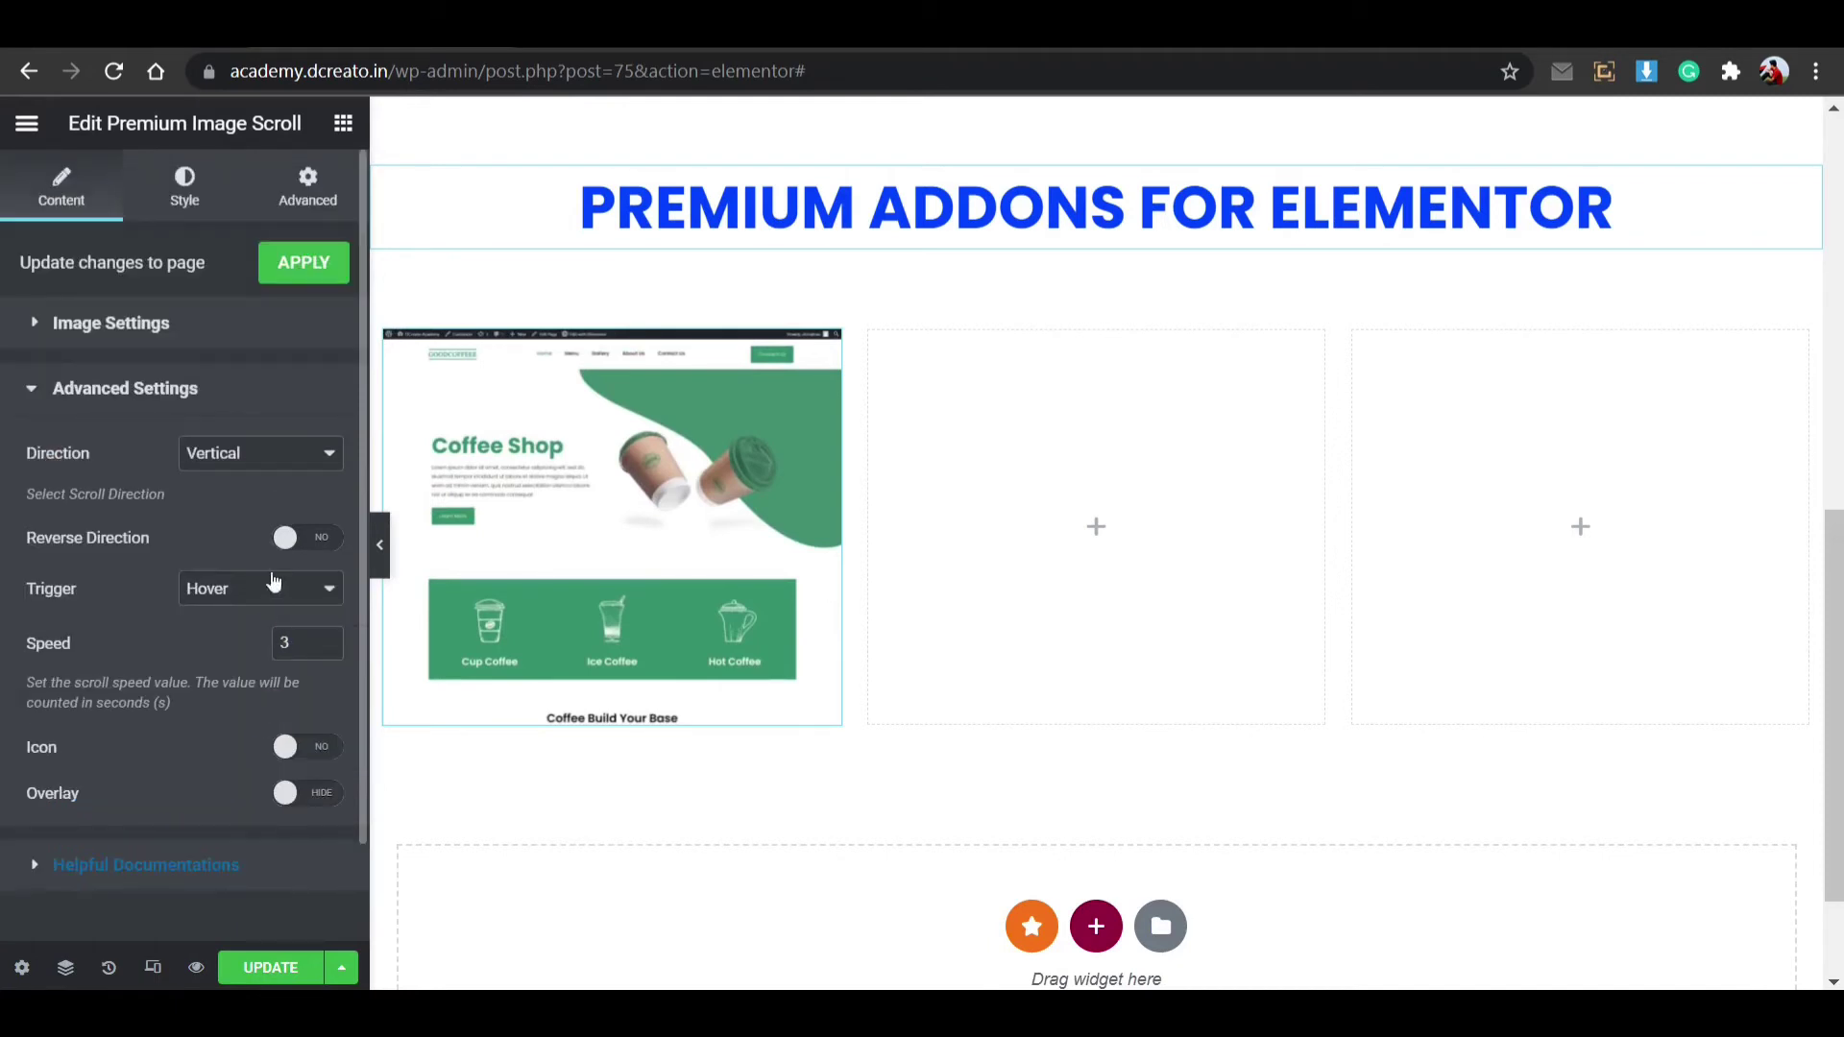
click(287, 795)
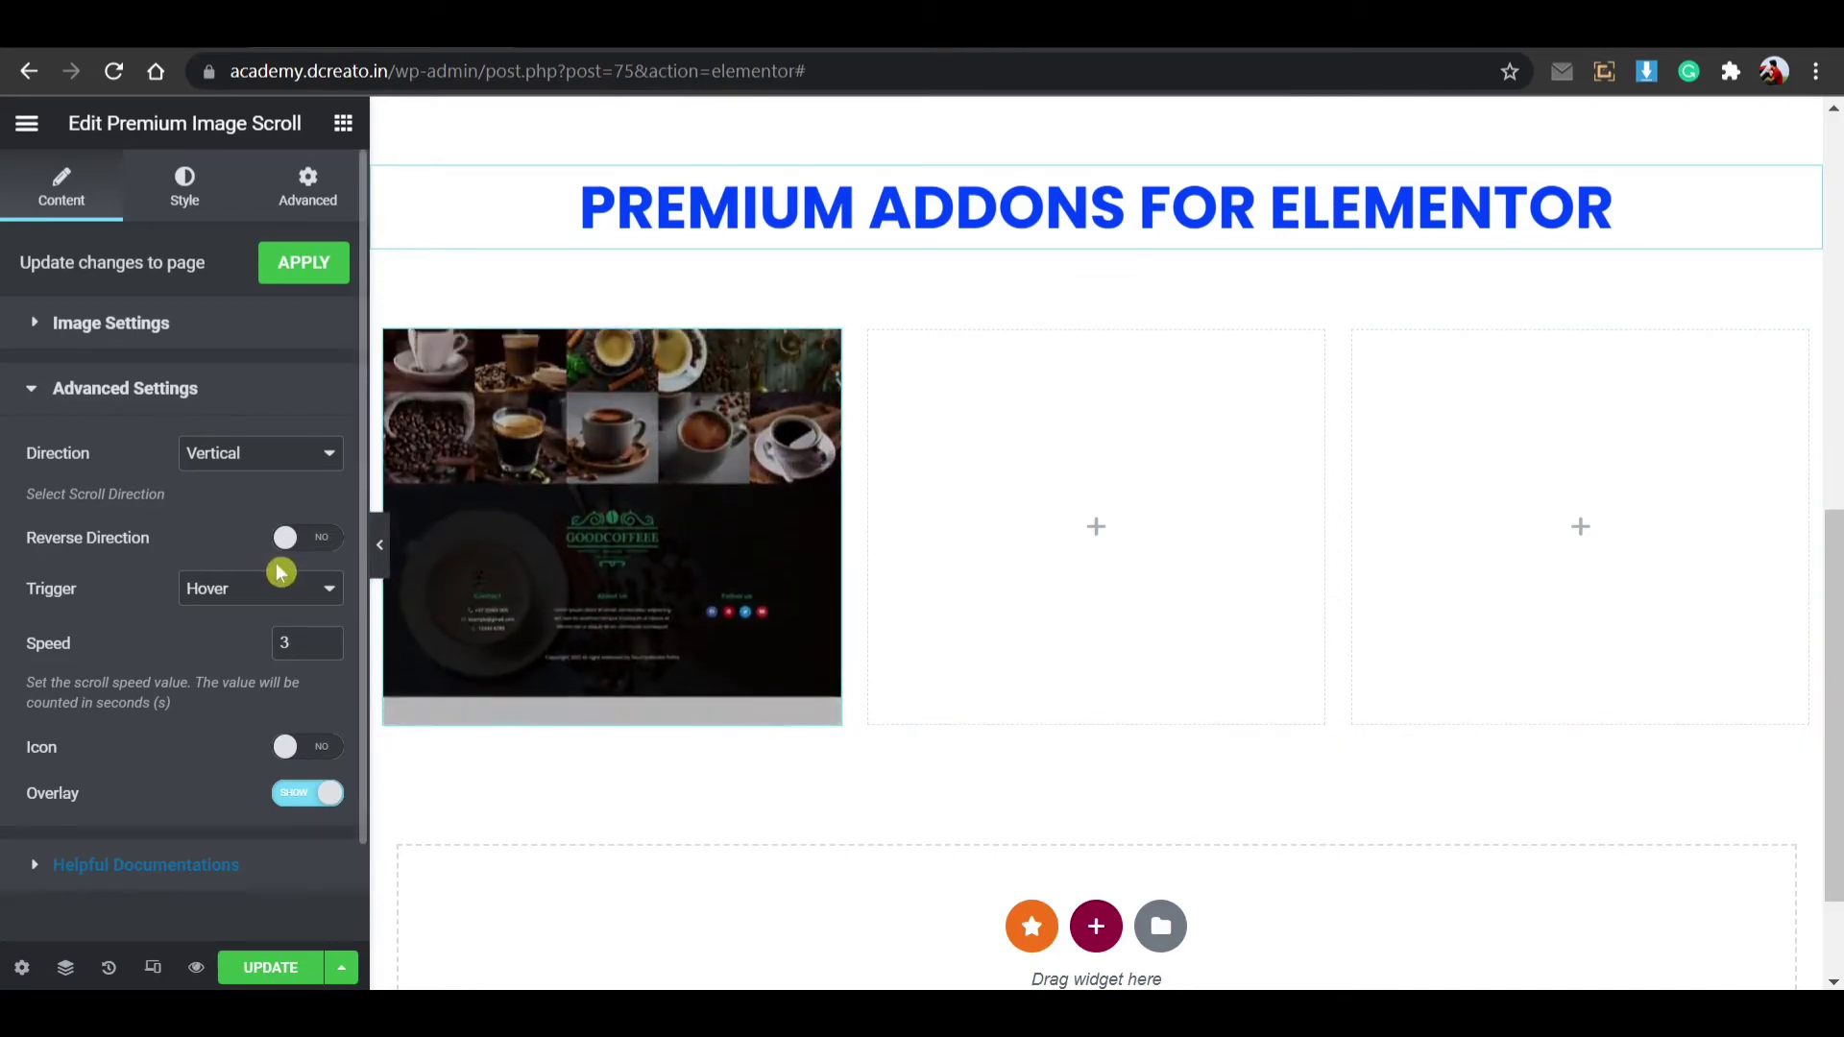
click(215, 341)
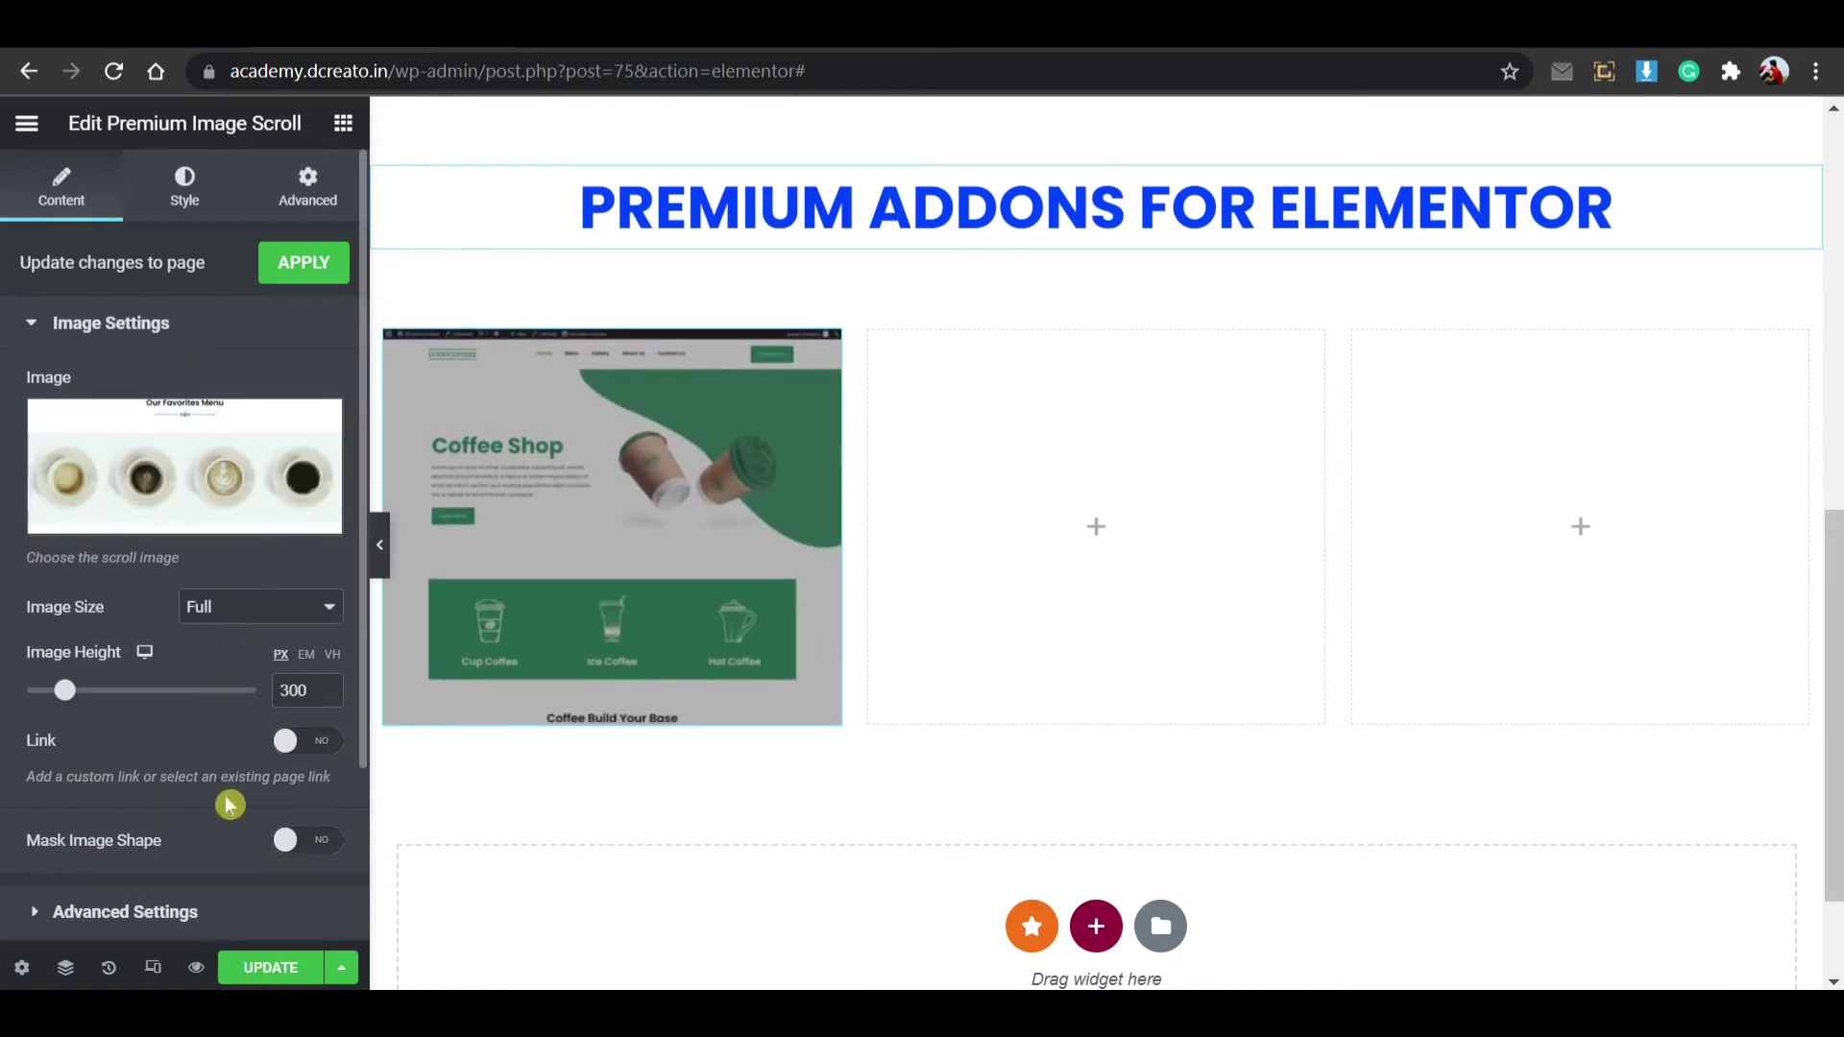
click(290, 754)
scroll(247, 717, down, 2)
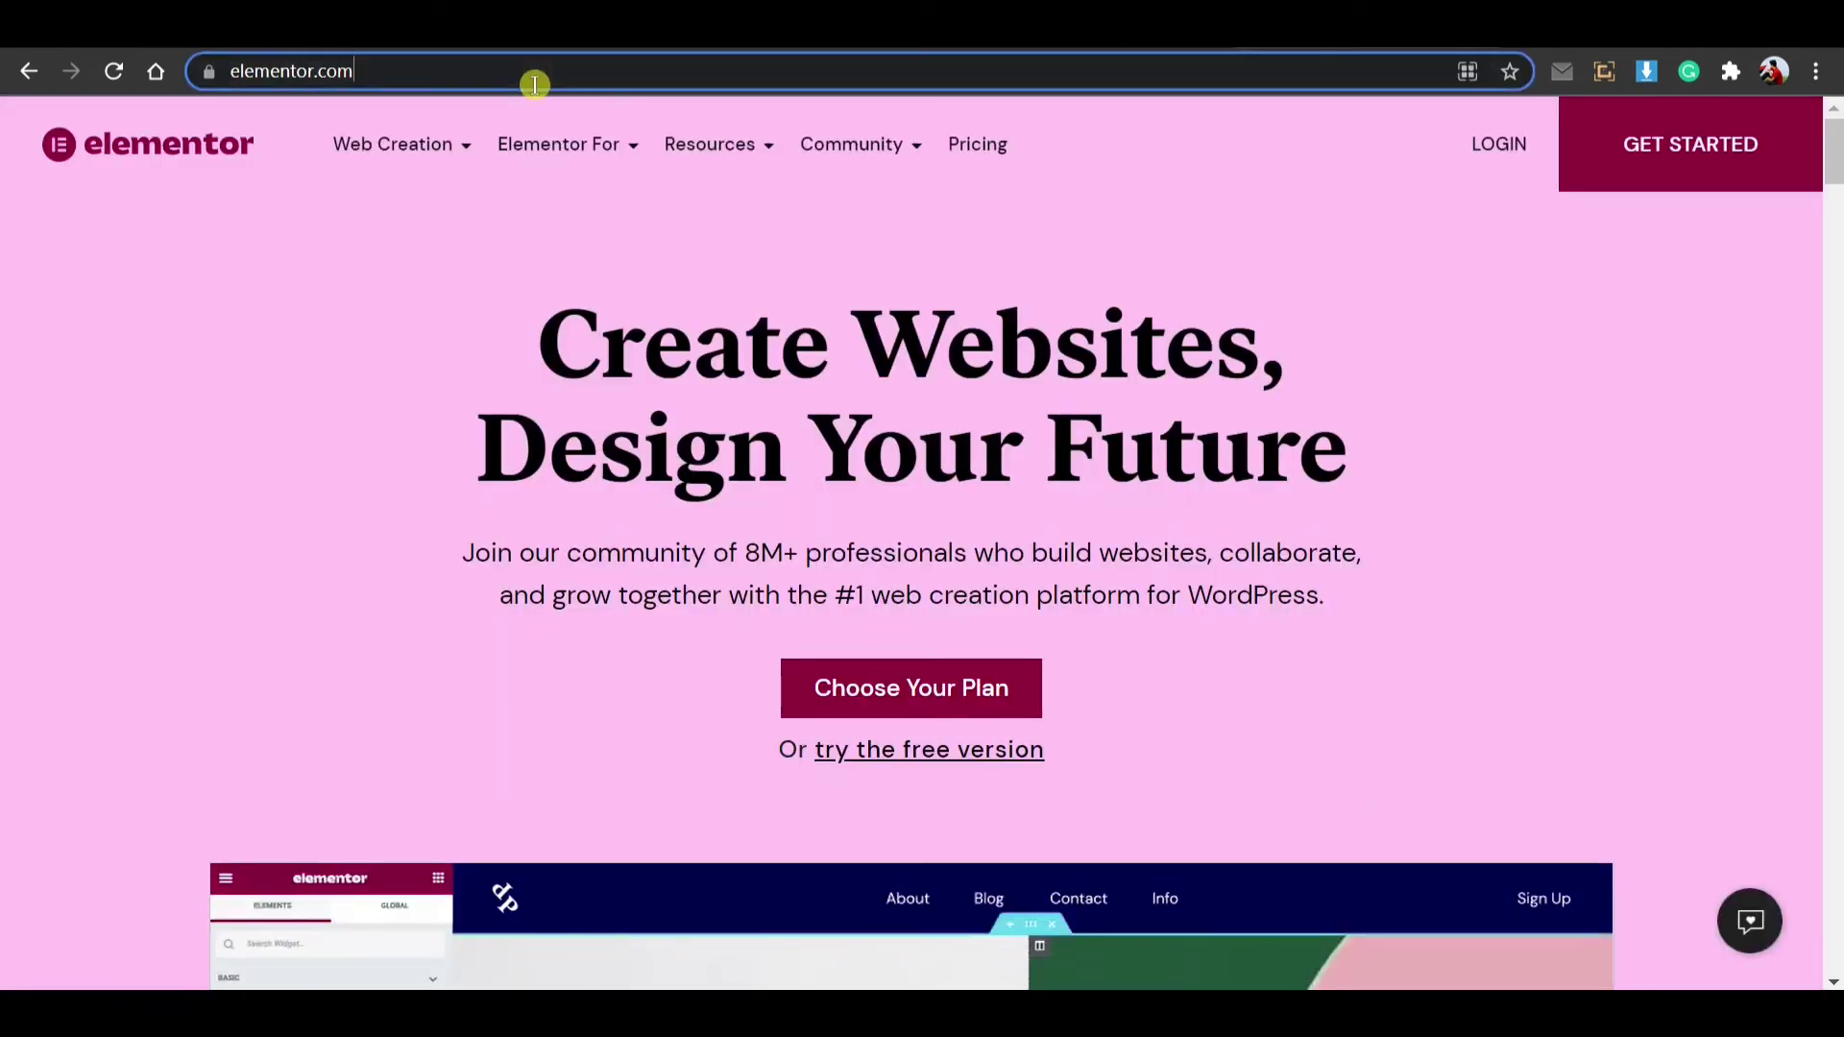
click(535, 85)
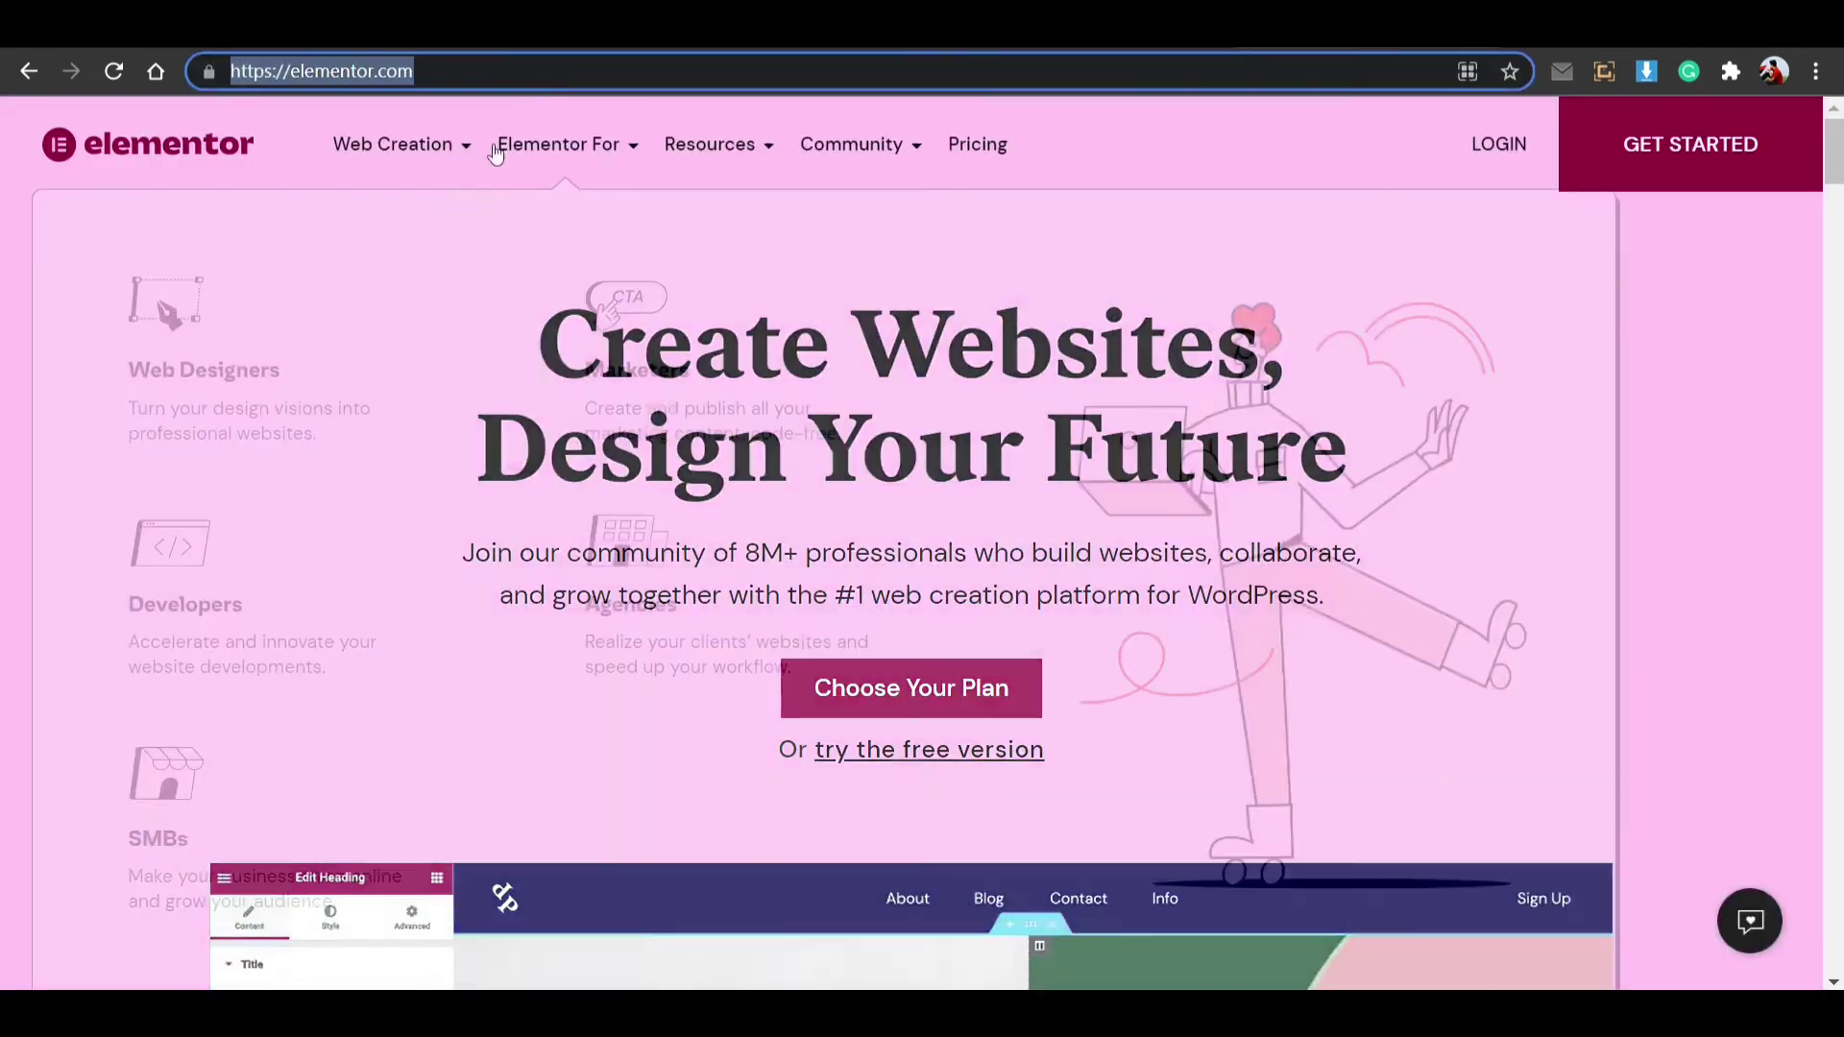
click(393, 144)
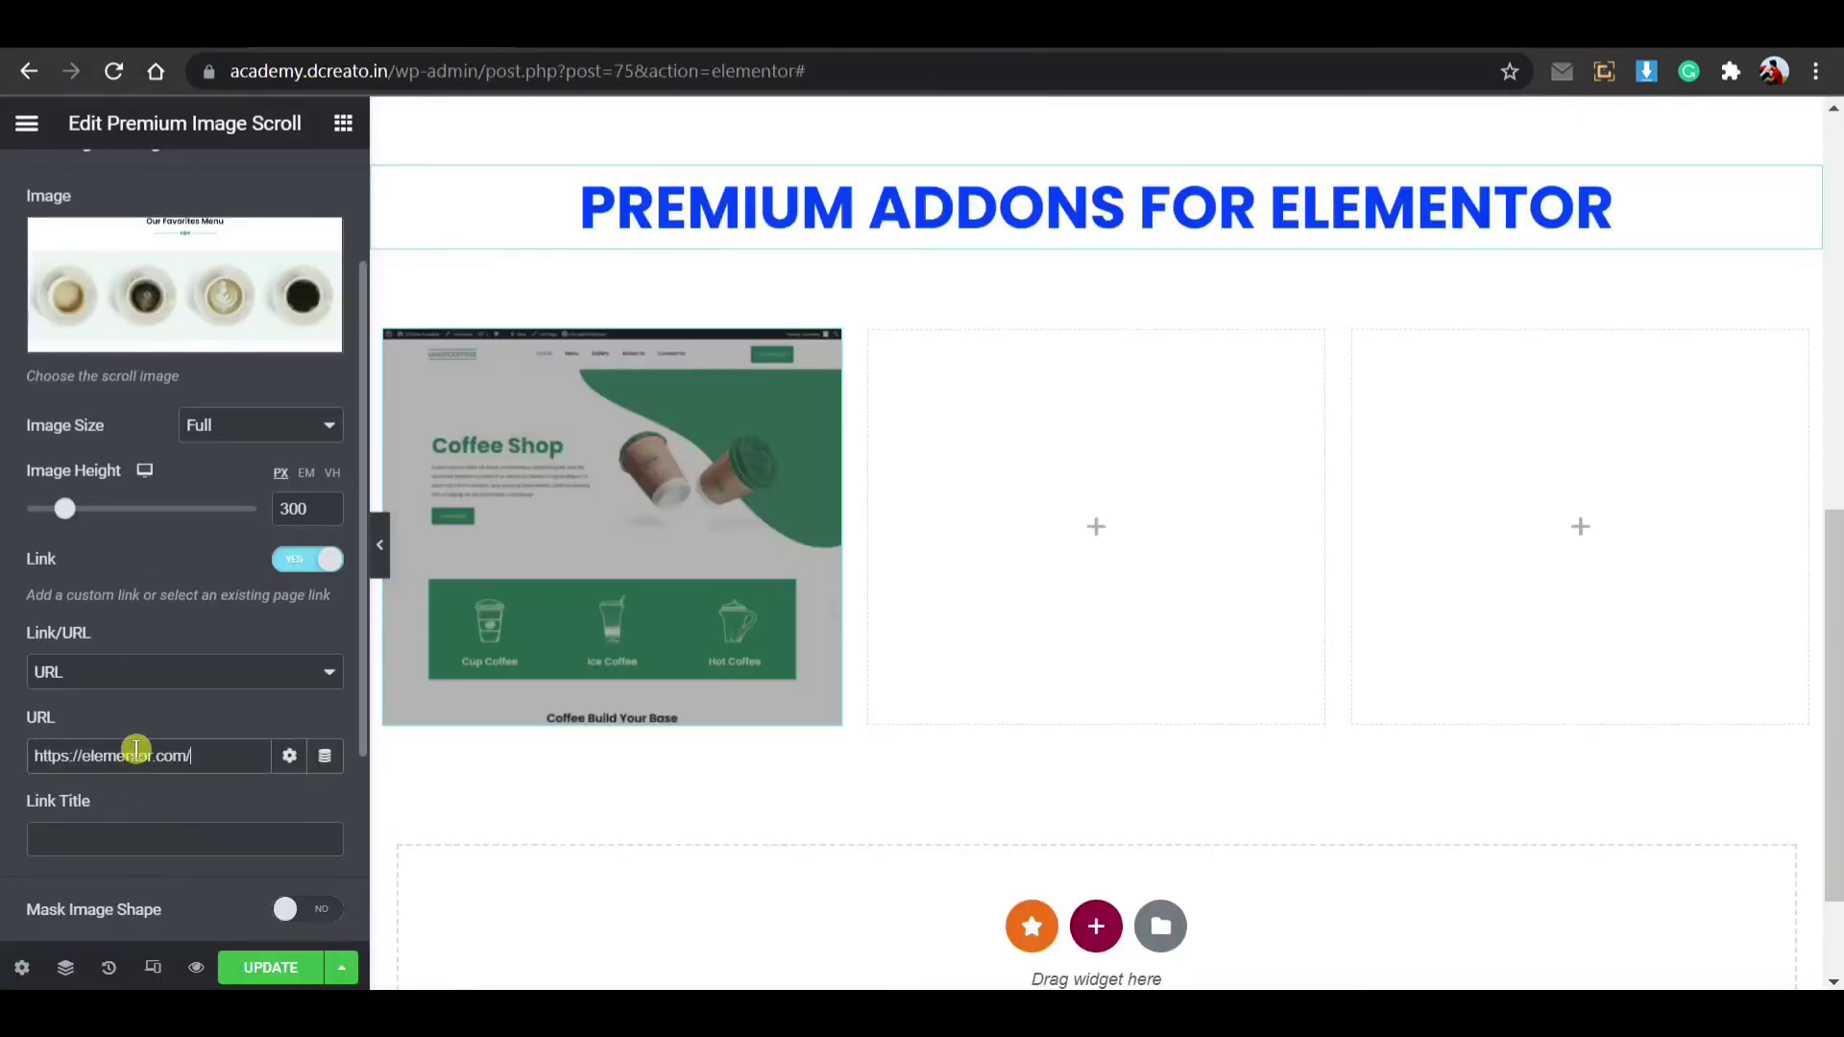
click(239, 712)
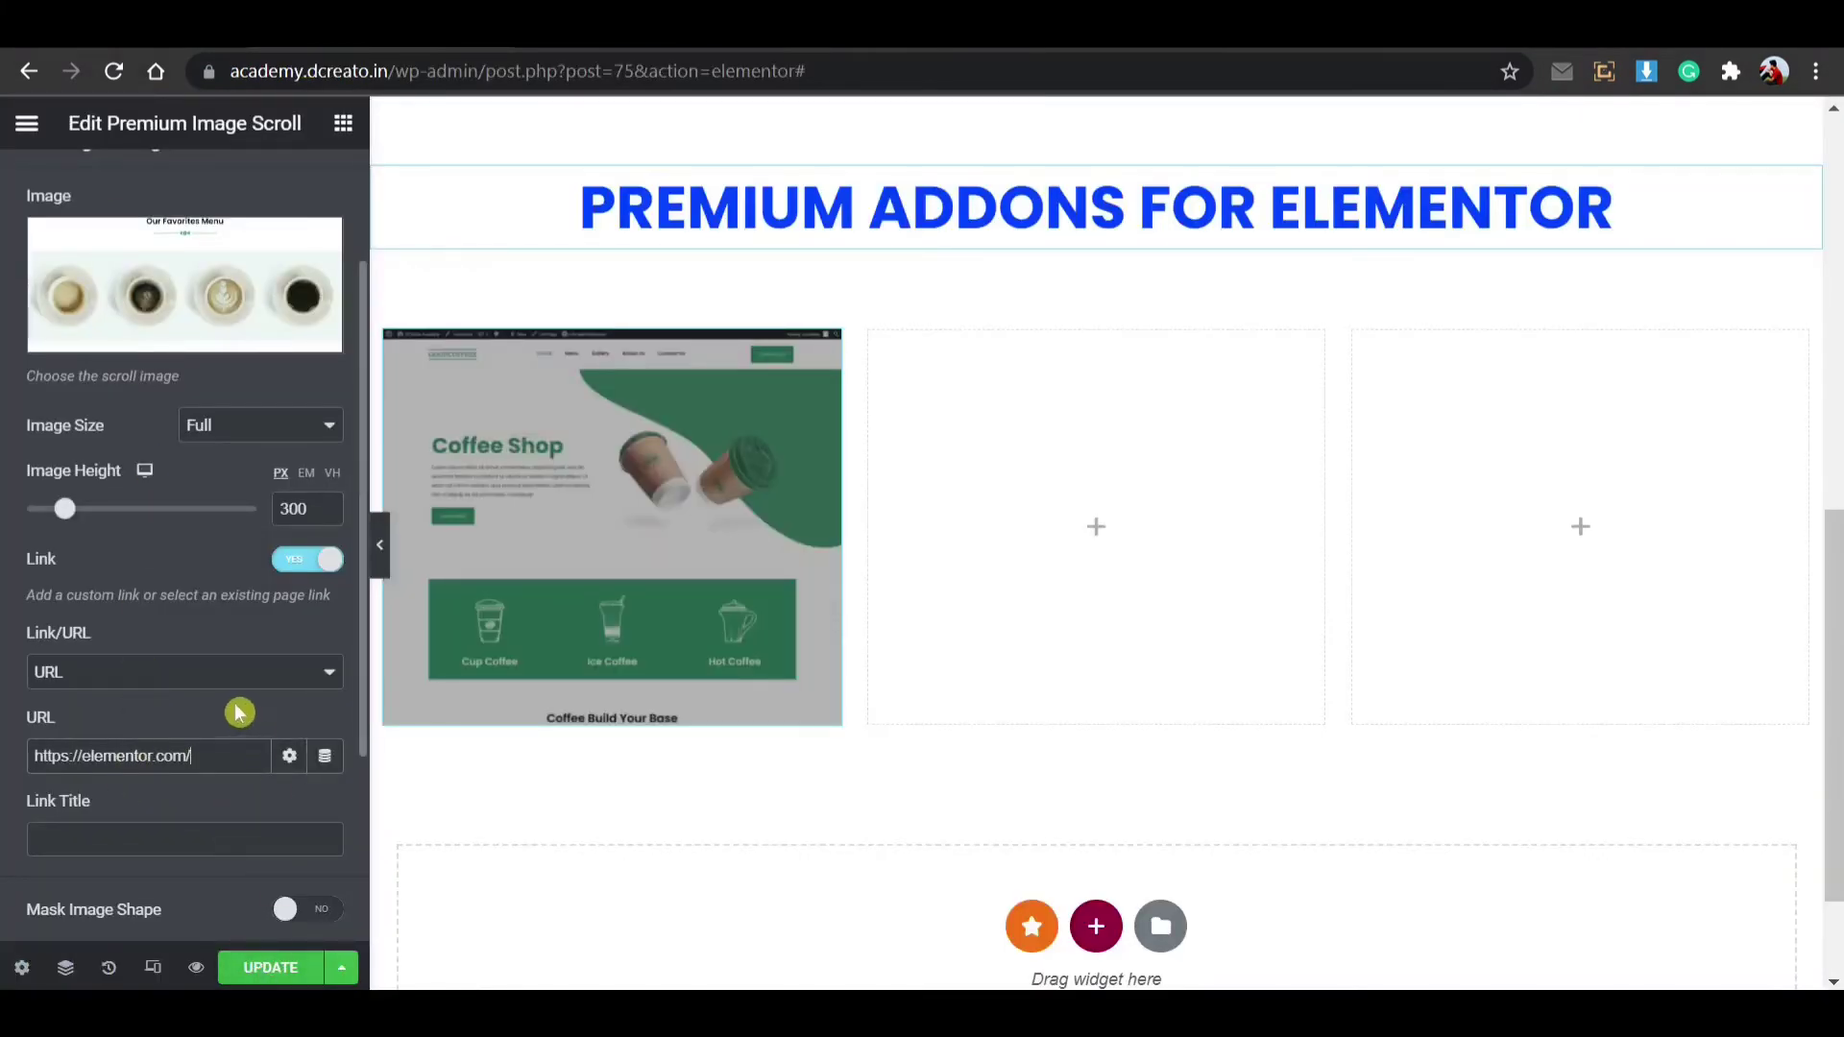
Step: Make the widget's link open in a new window and update the page
click(288, 761)
click(139, 821)
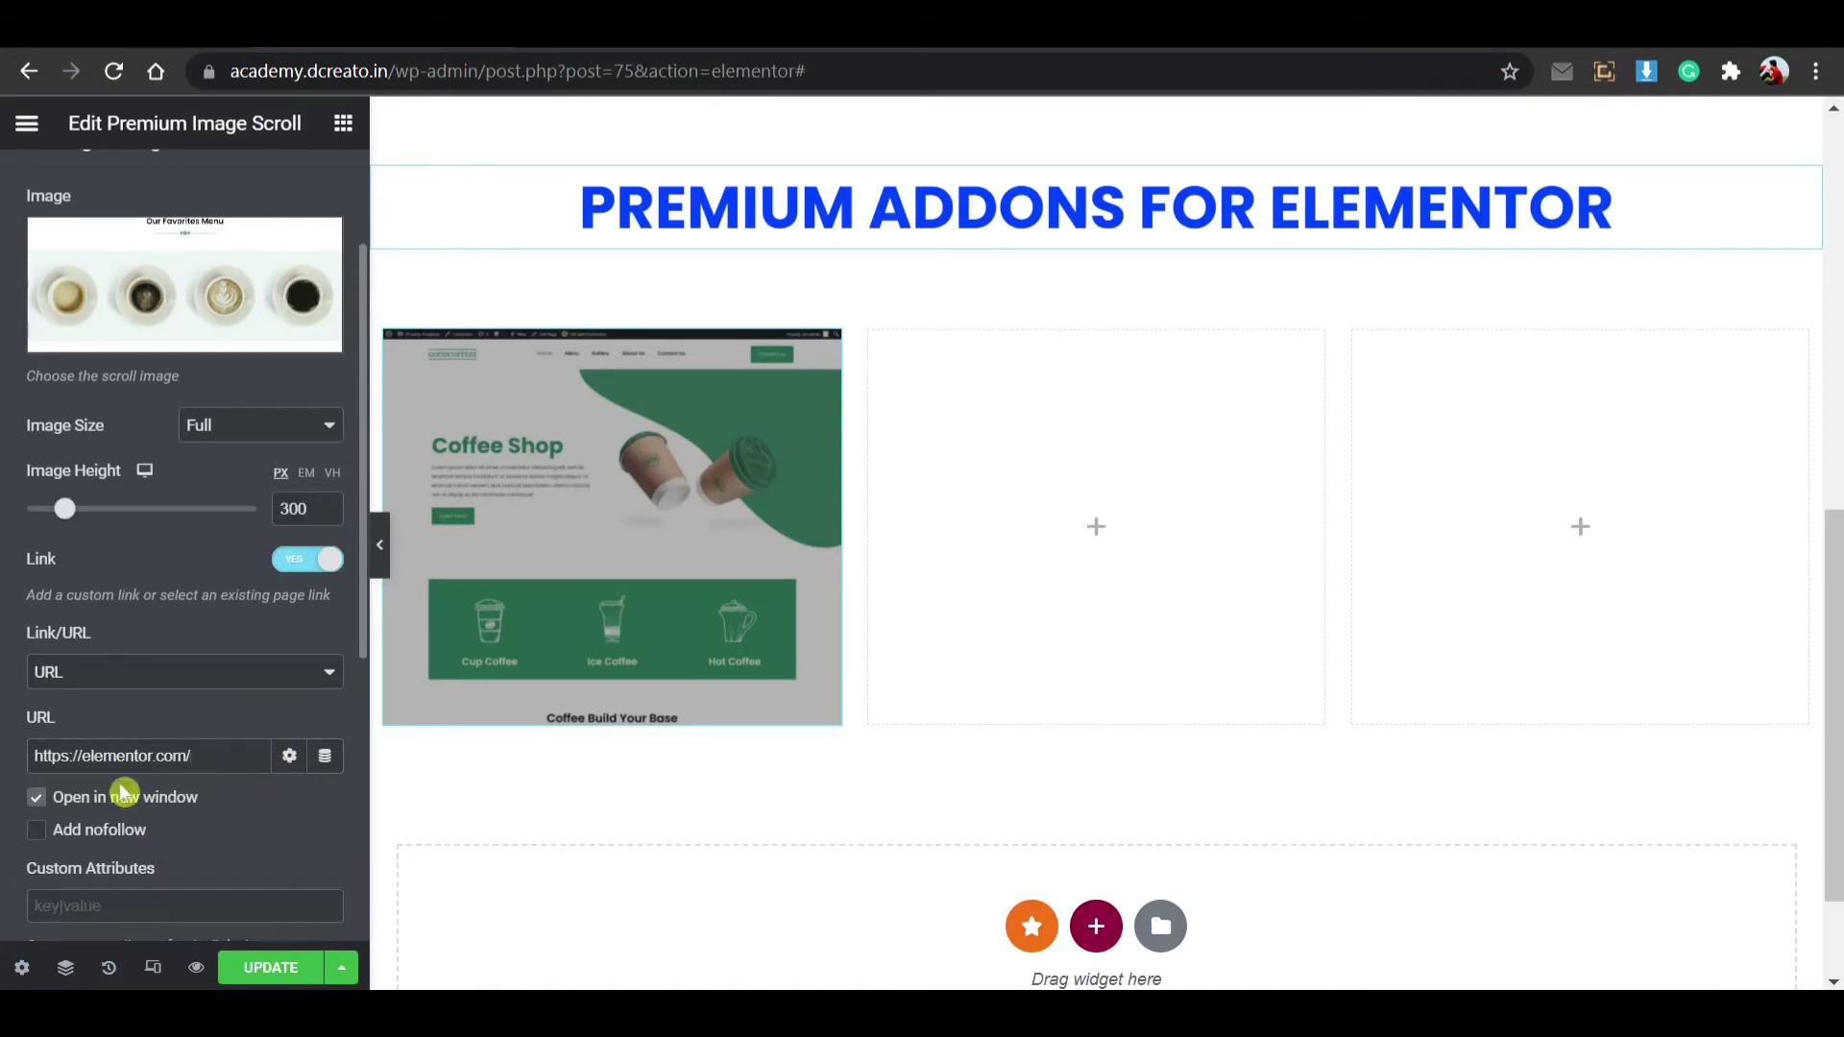
click(289, 756)
click(266, 970)
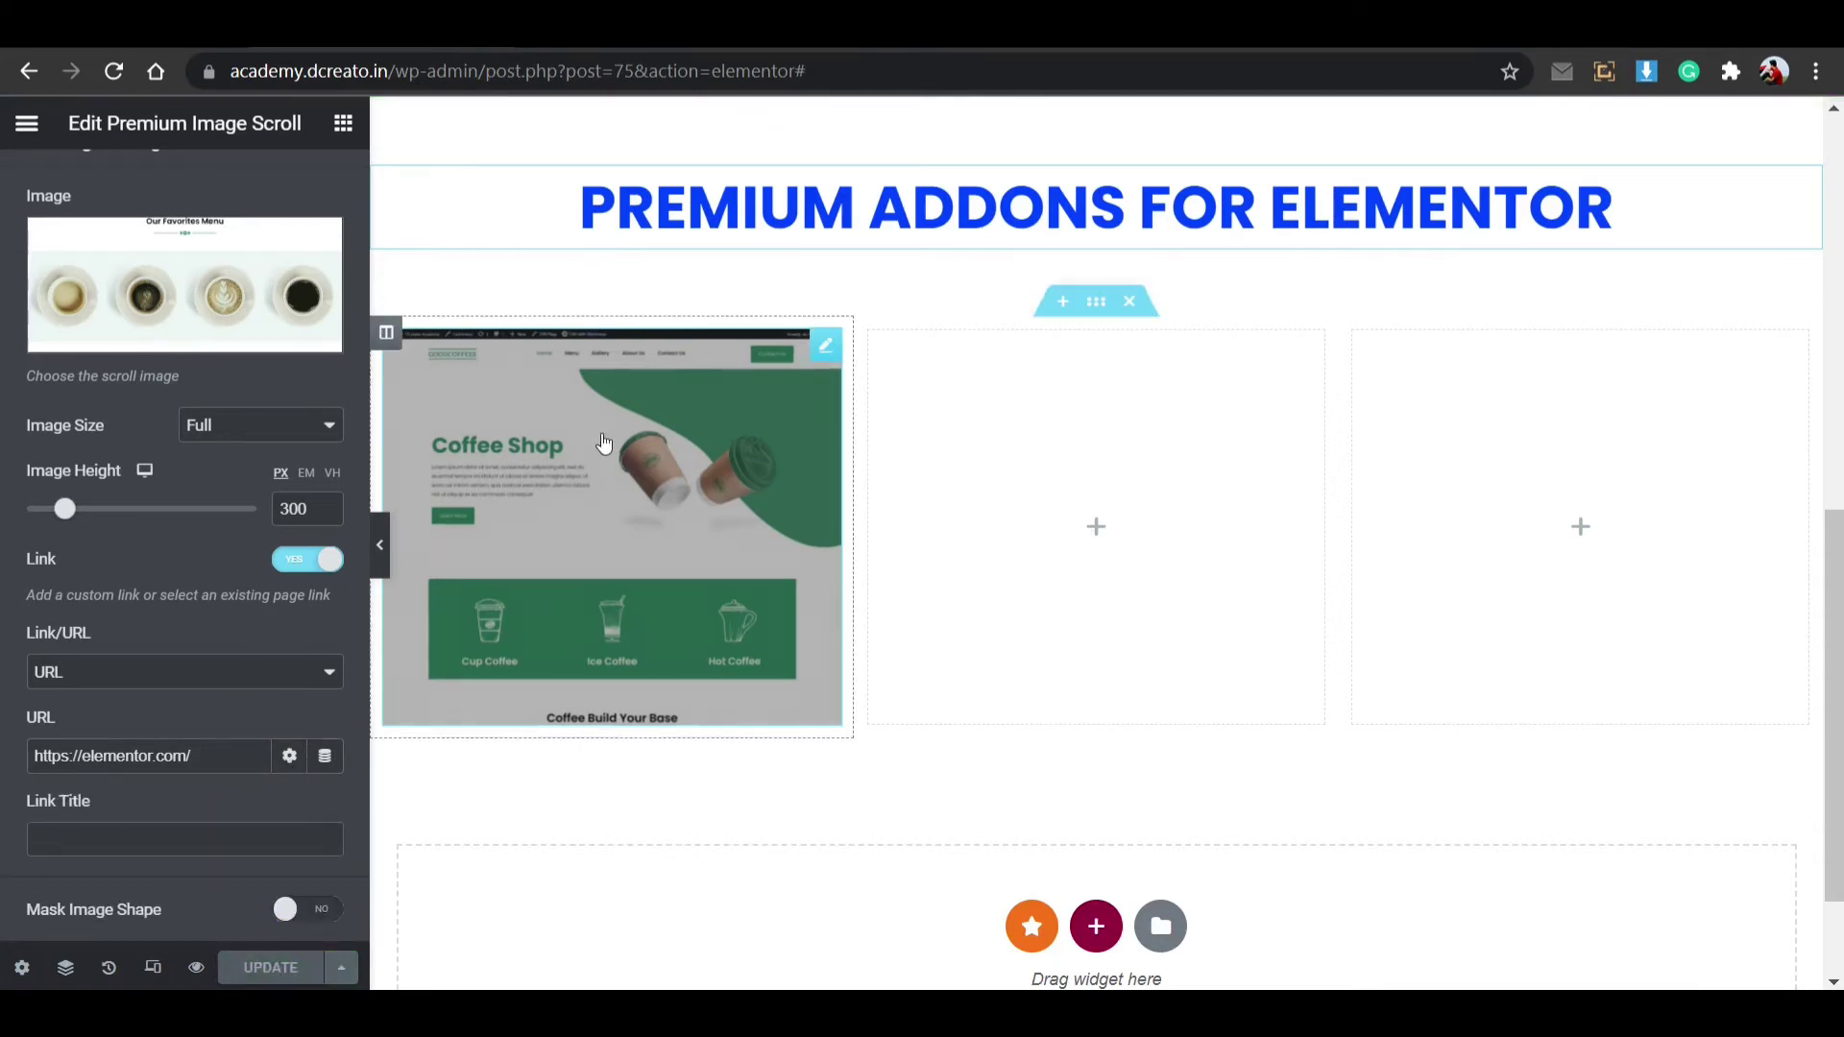
Step: Set the image scroll widget's container border radius to 10 px
scroll(180, 340, up, 2)
click(184, 187)
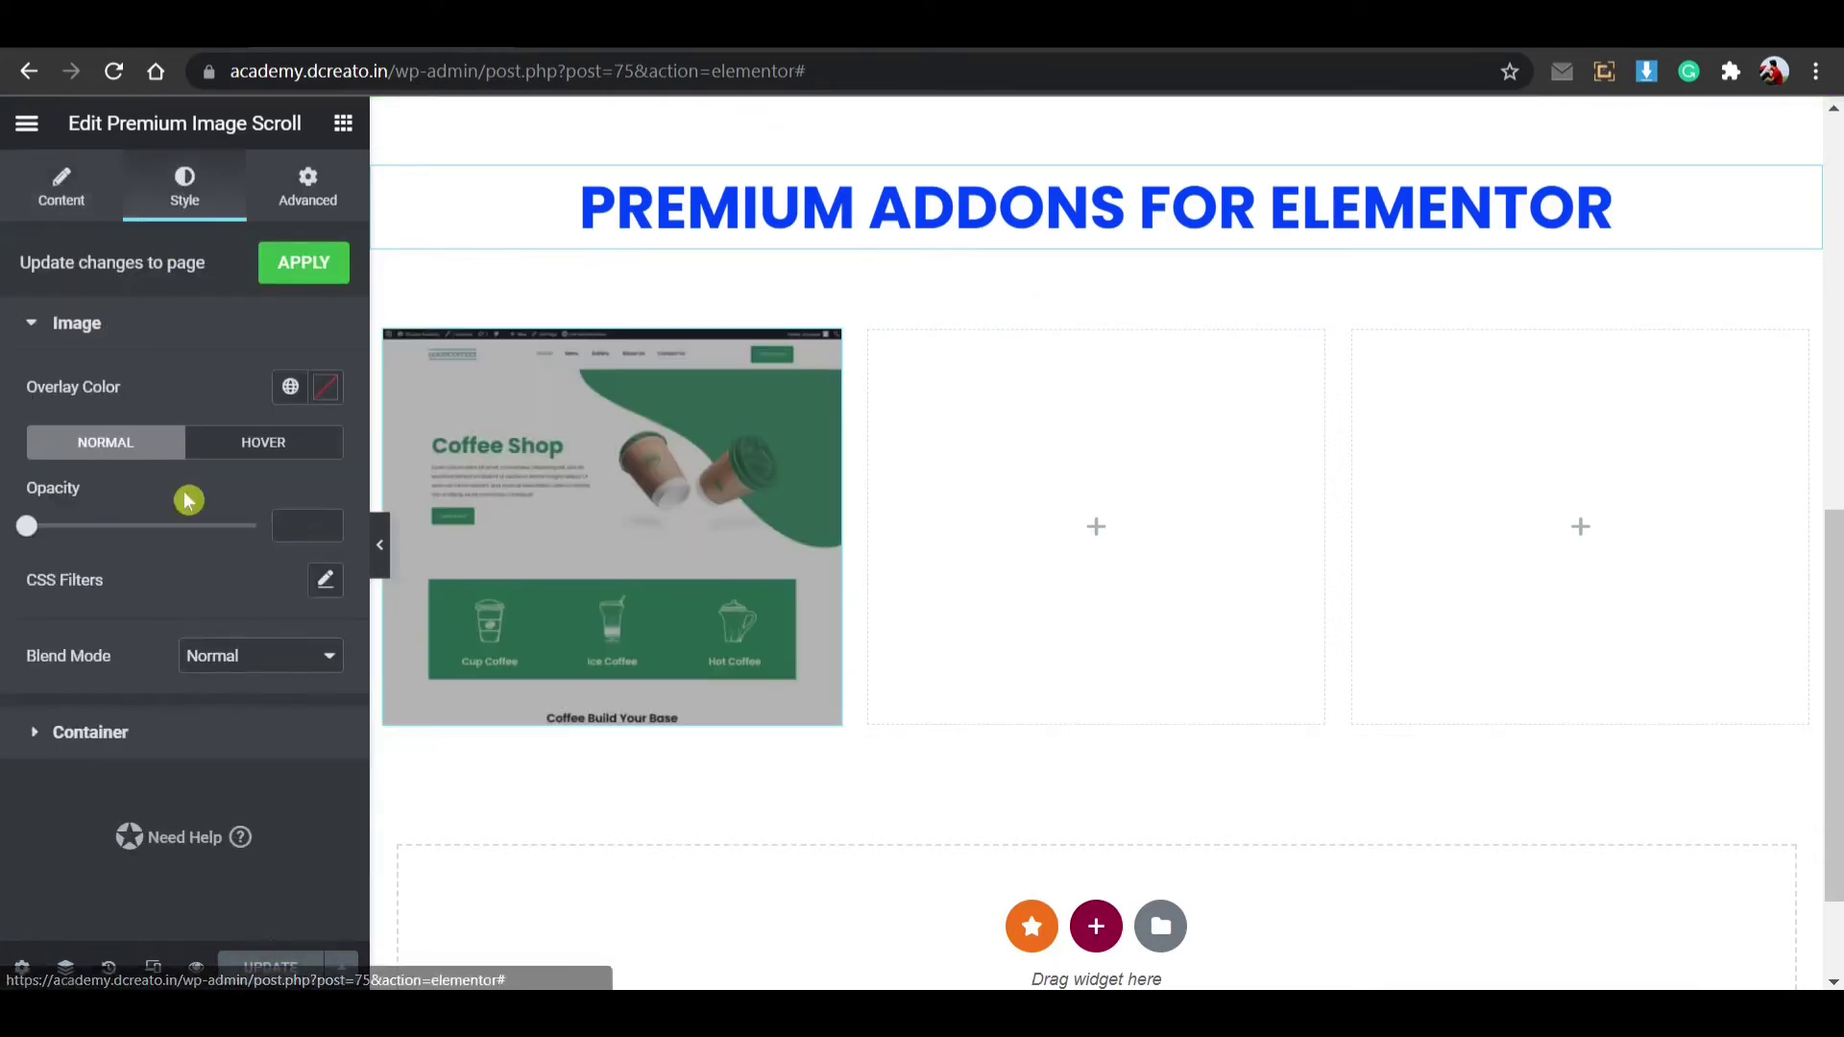
click(152, 738)
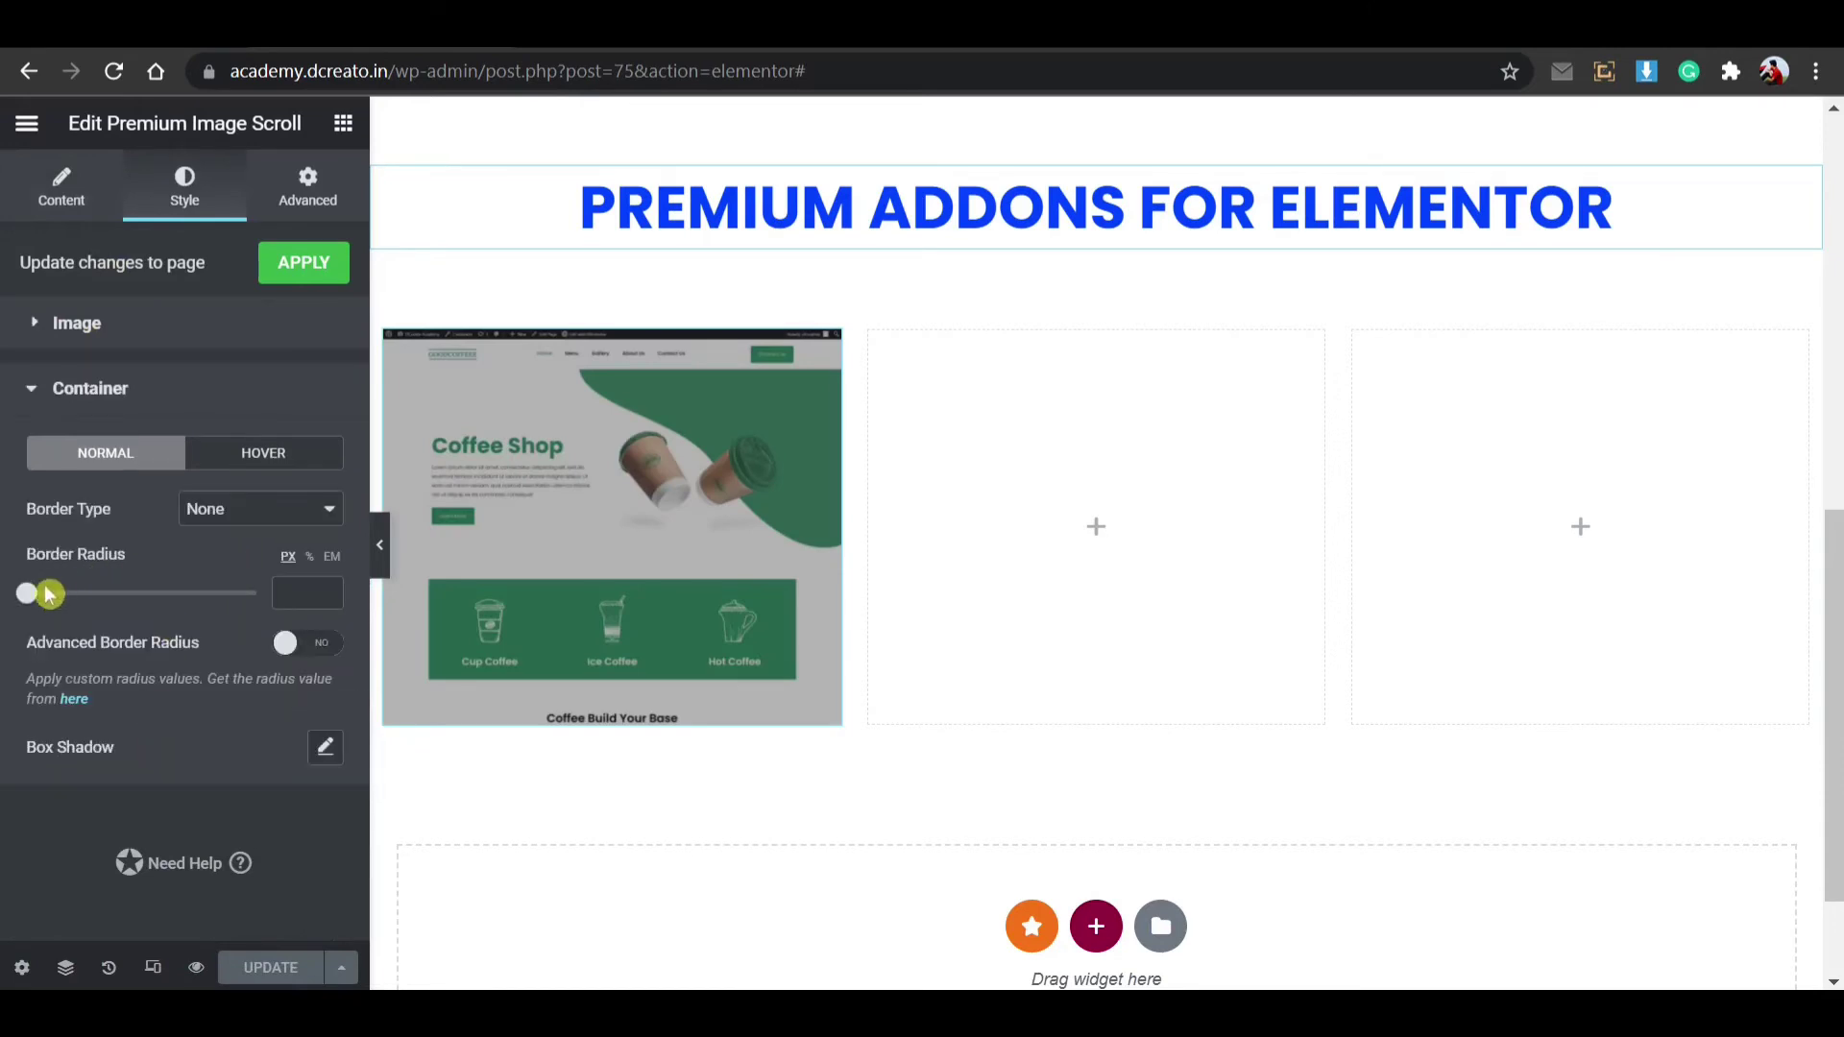
click(286, 584)
text(10)
scroll(947, 625, up, 6)
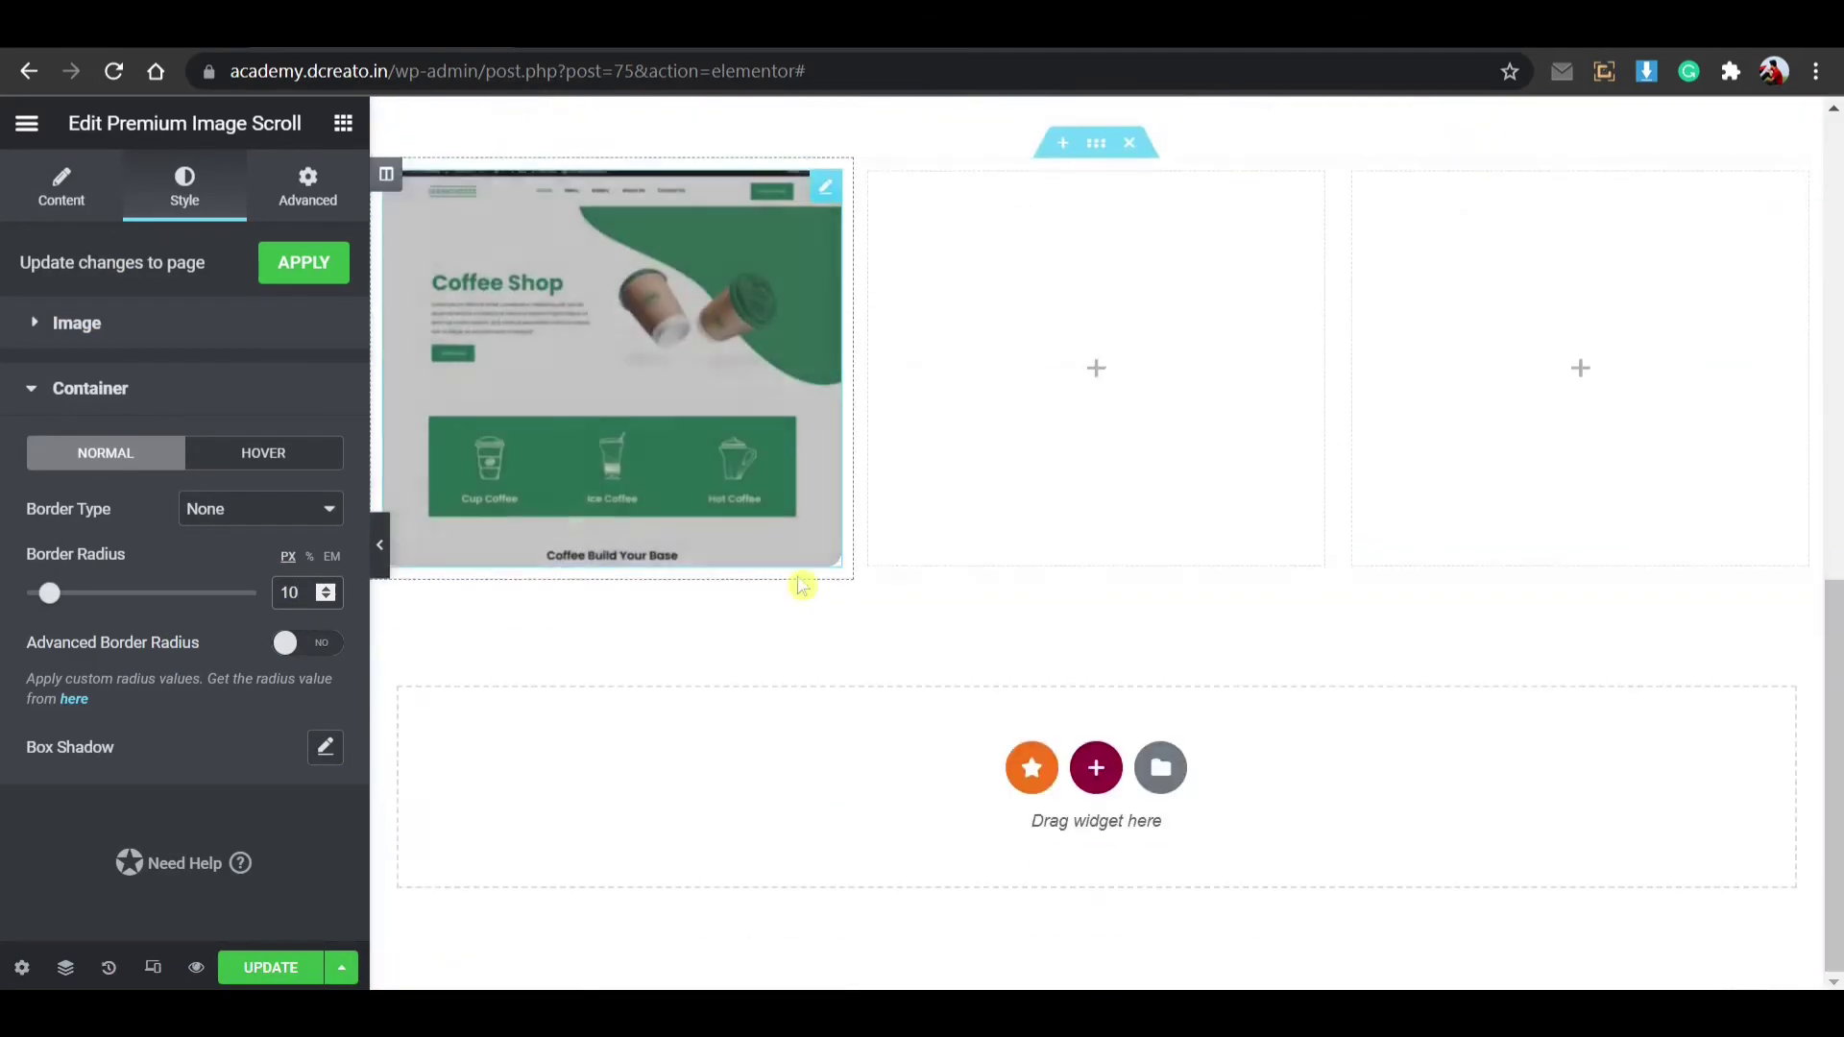
Step: Give the widget's container a box shadow with color rgba(0, 0, 0, 0.1), vertical 20, blur 30 and spread 10
click(325, 747)
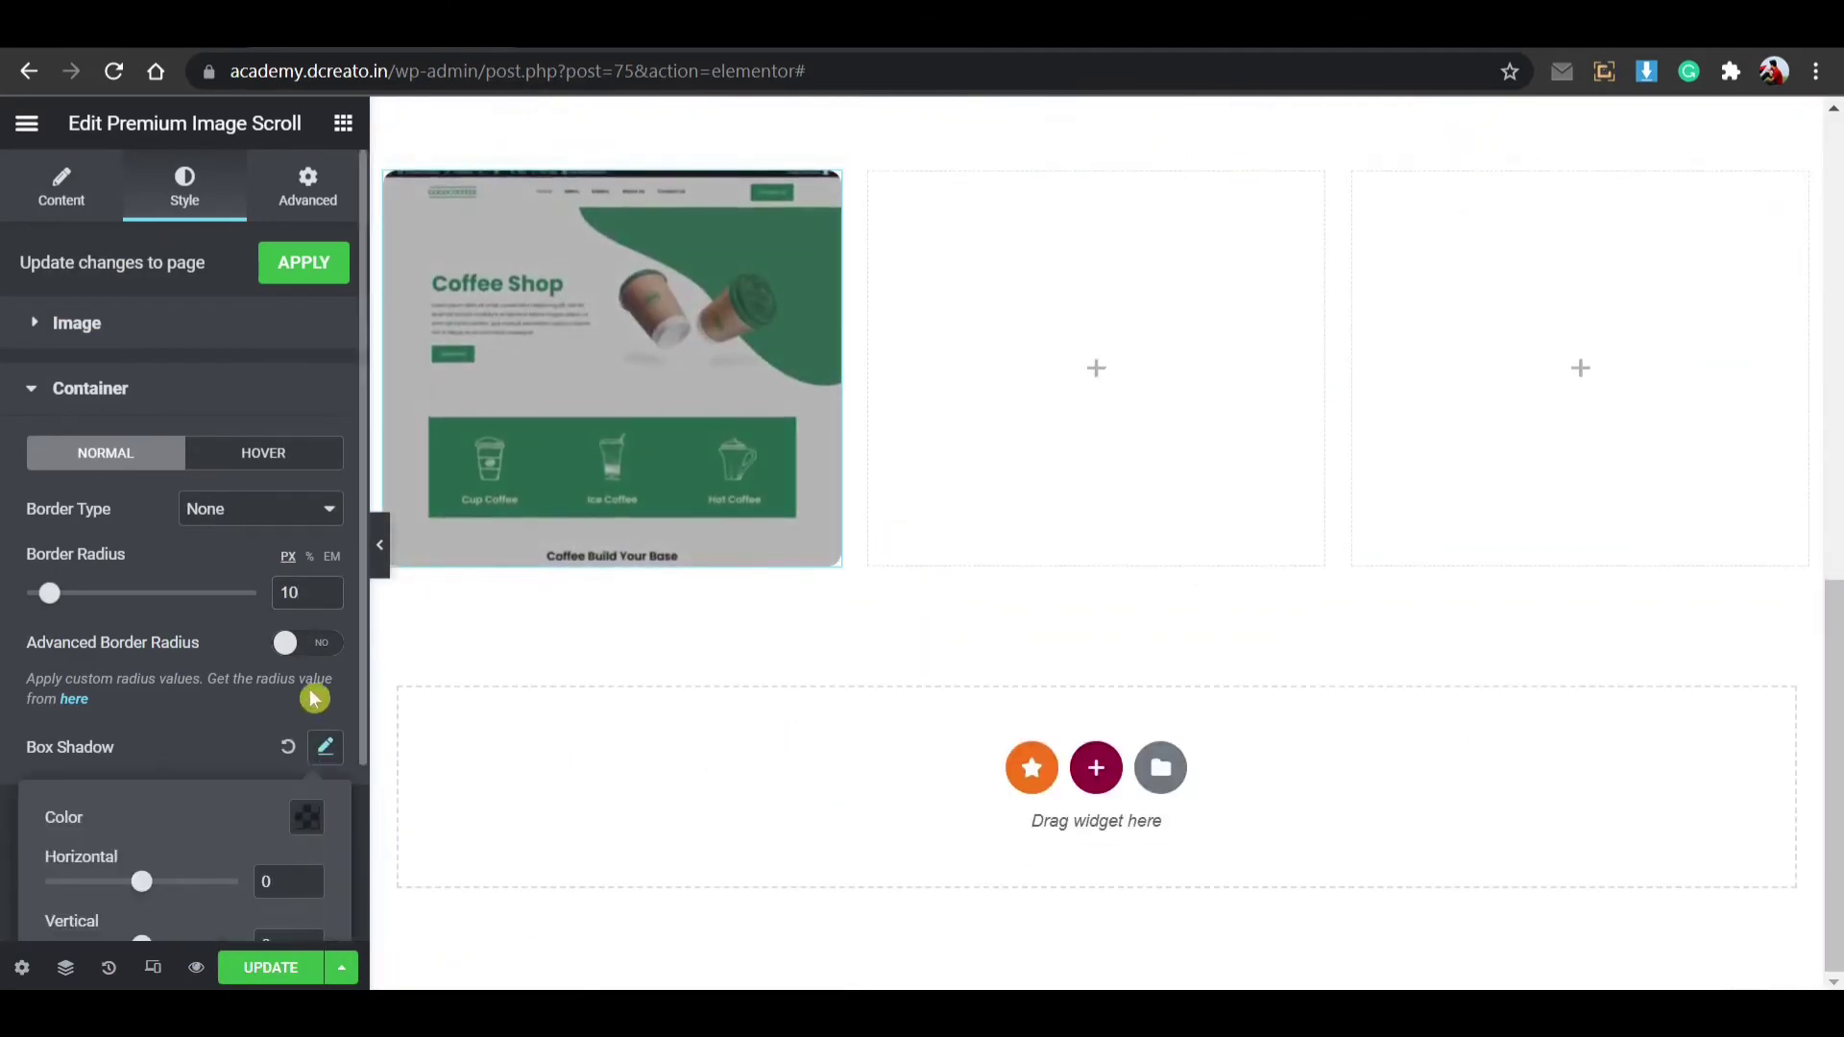
scroll(313, 672, down, 2)
click(307, 591)
click(307, 490)
drag(308, 490, 230, 490)
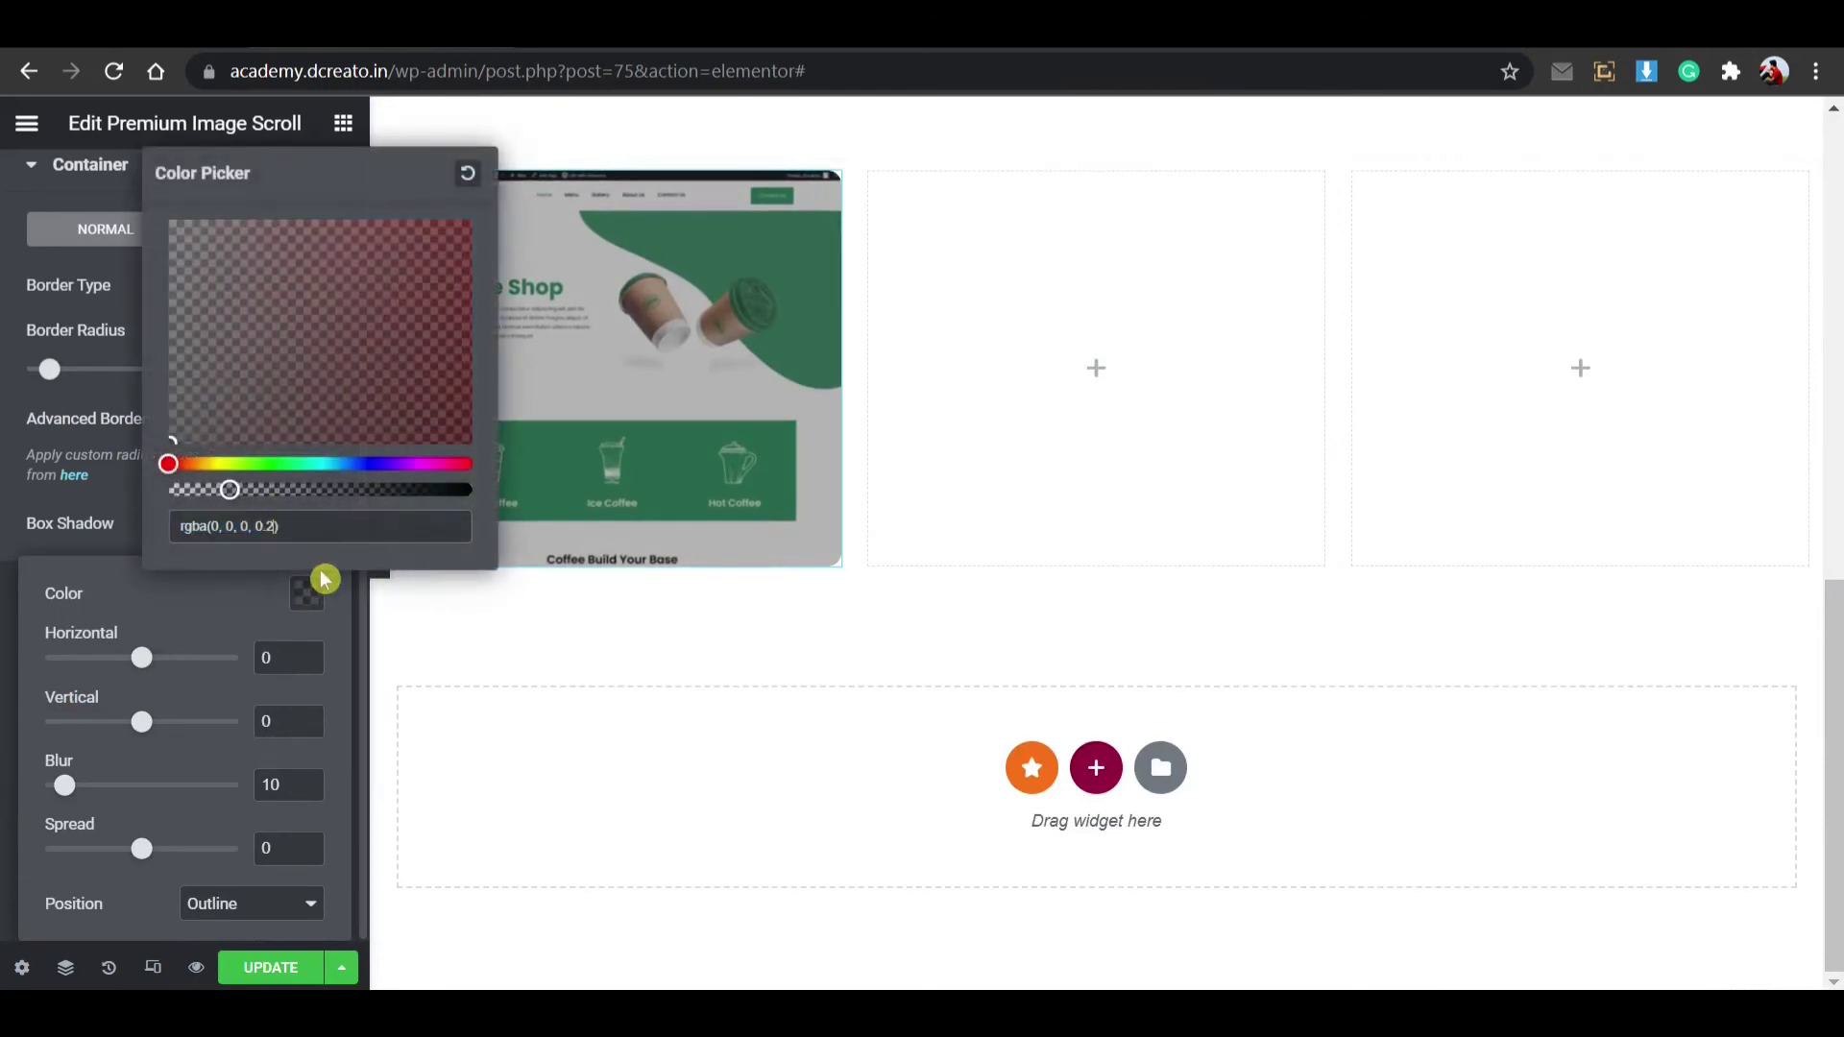
key(BackSpace)
text(1)
click(269, 720)
text(2)
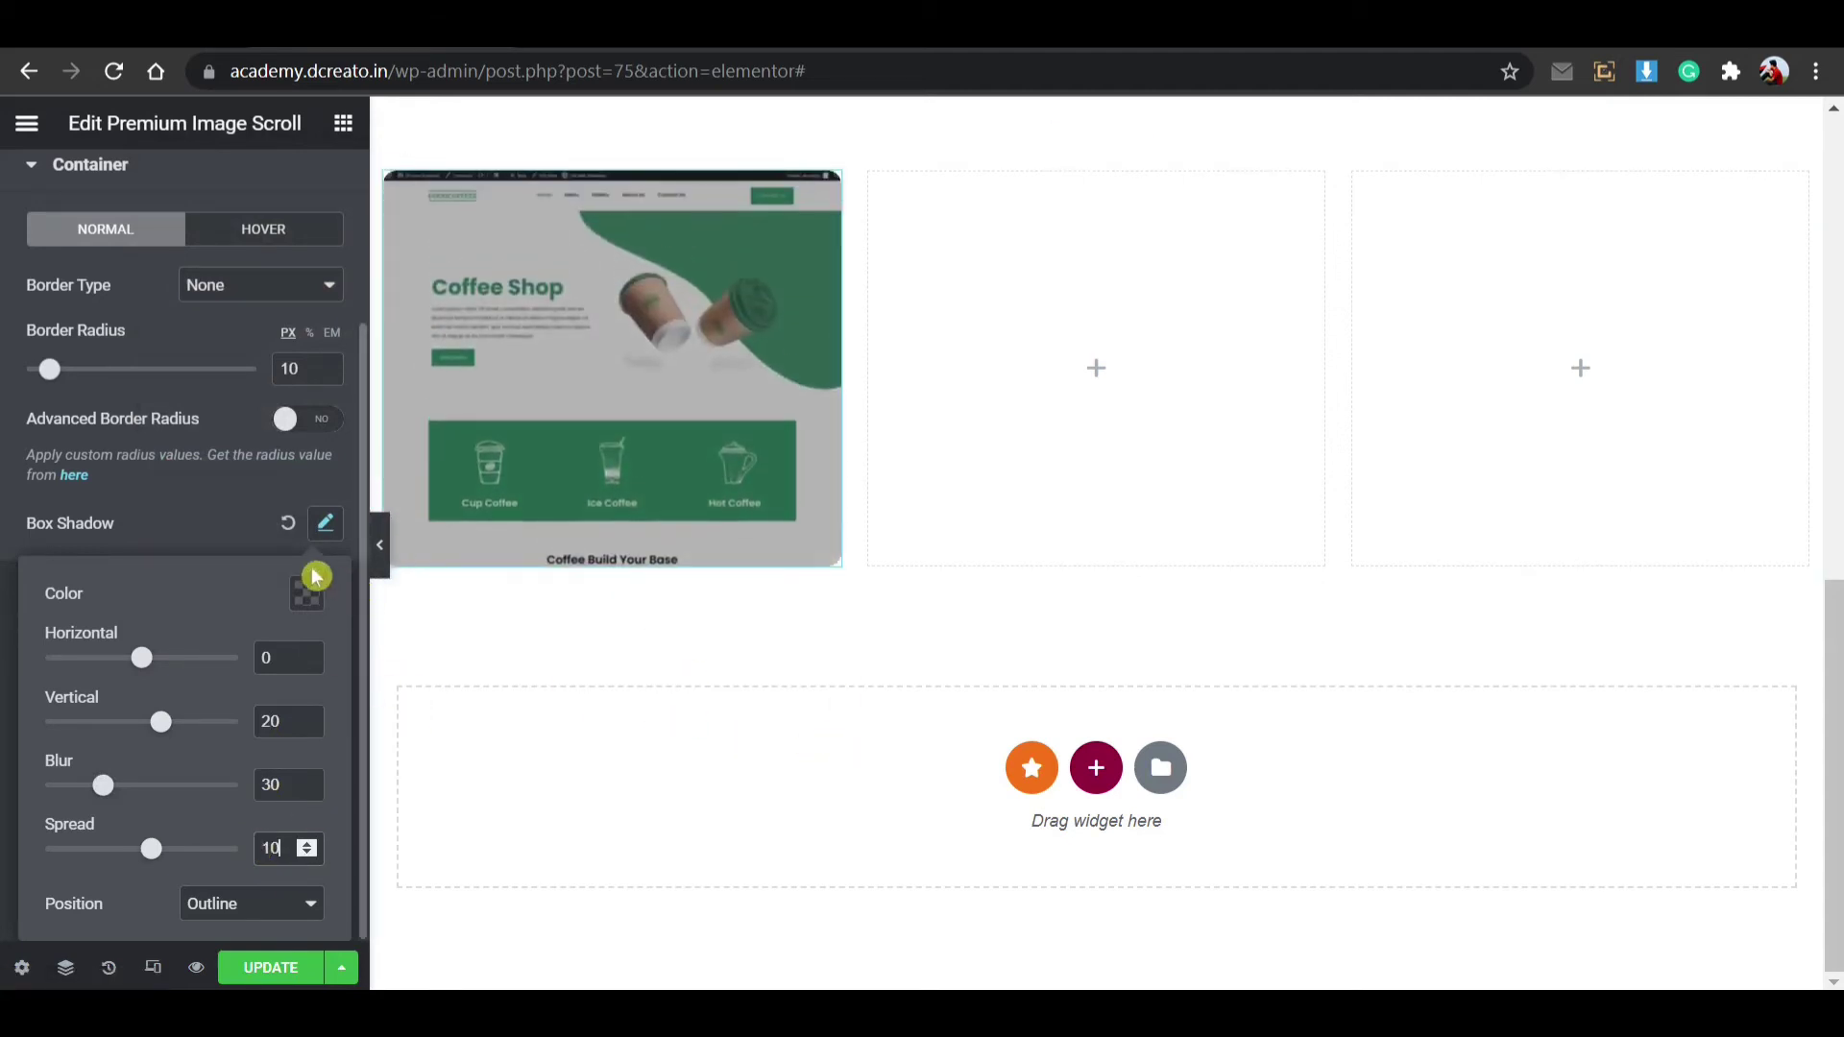
click(325, 538)
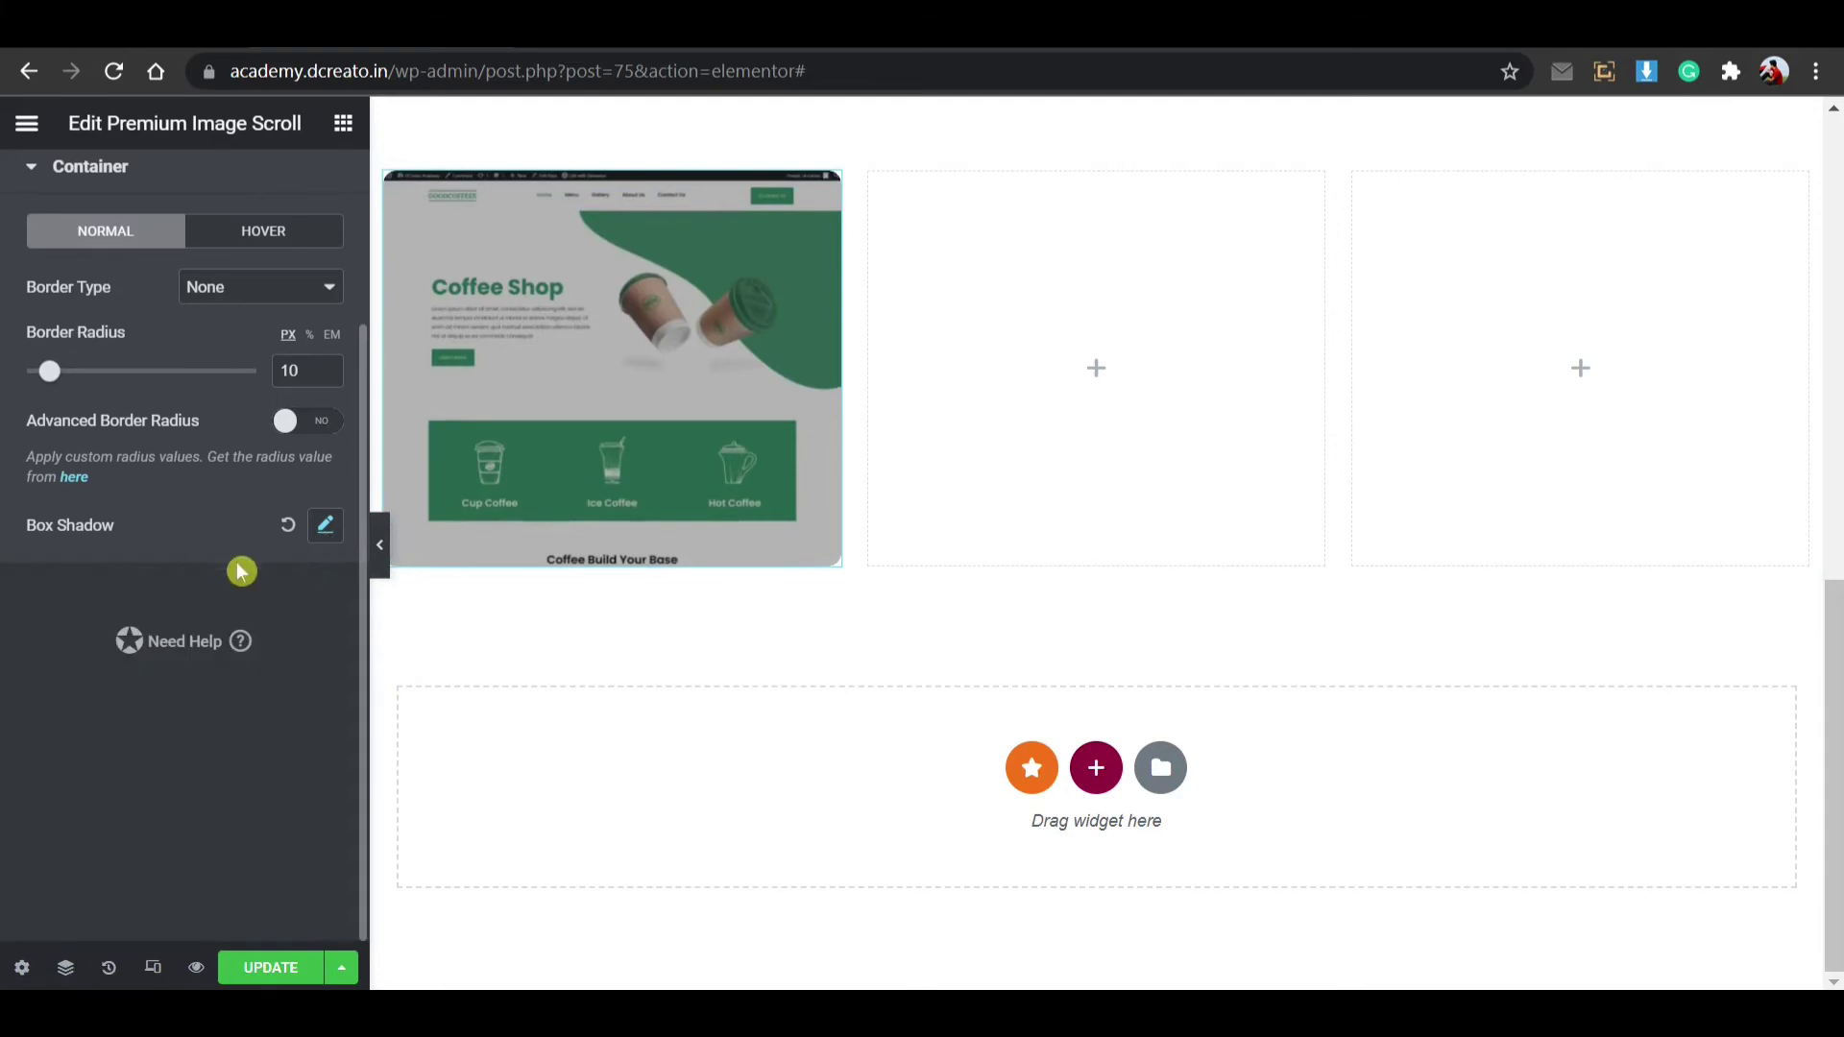
Step: Set the image scroll widget's image height to 400 px
scroll(211, 534, up, 2)
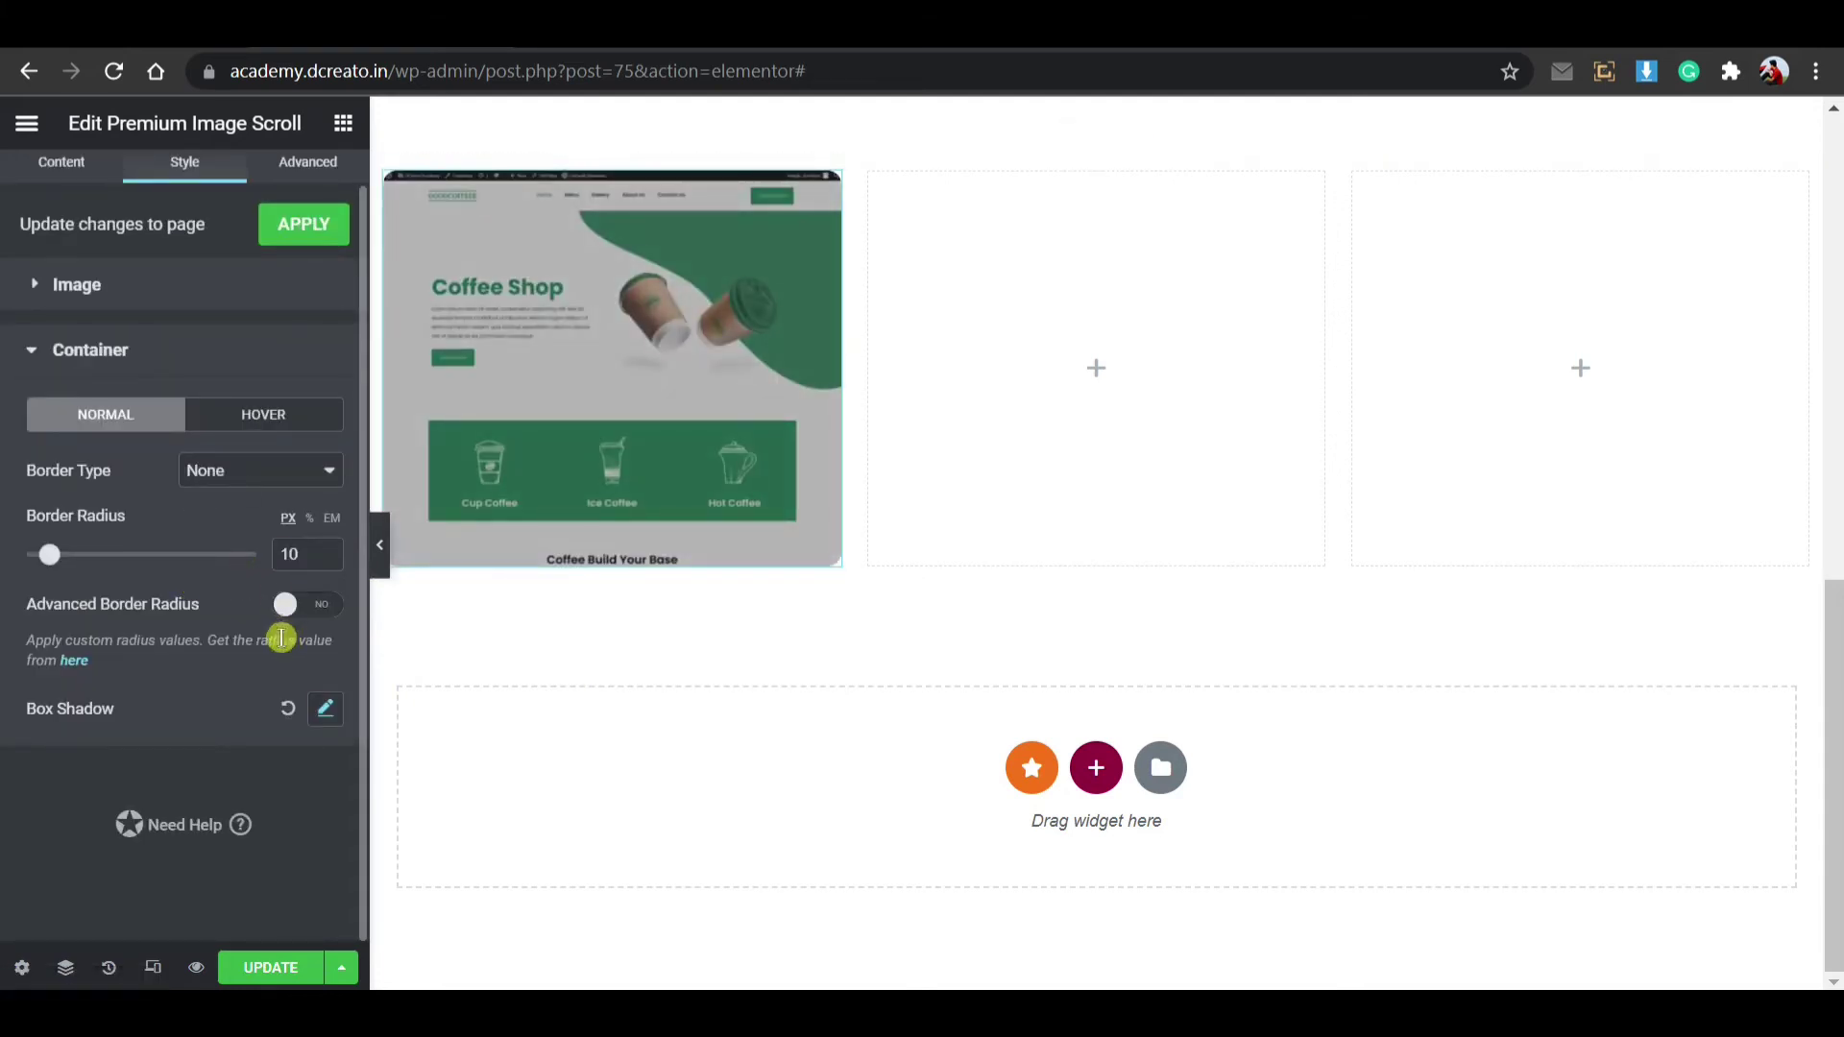
click(181, 314)
click(151, 286)
click(177, 557)
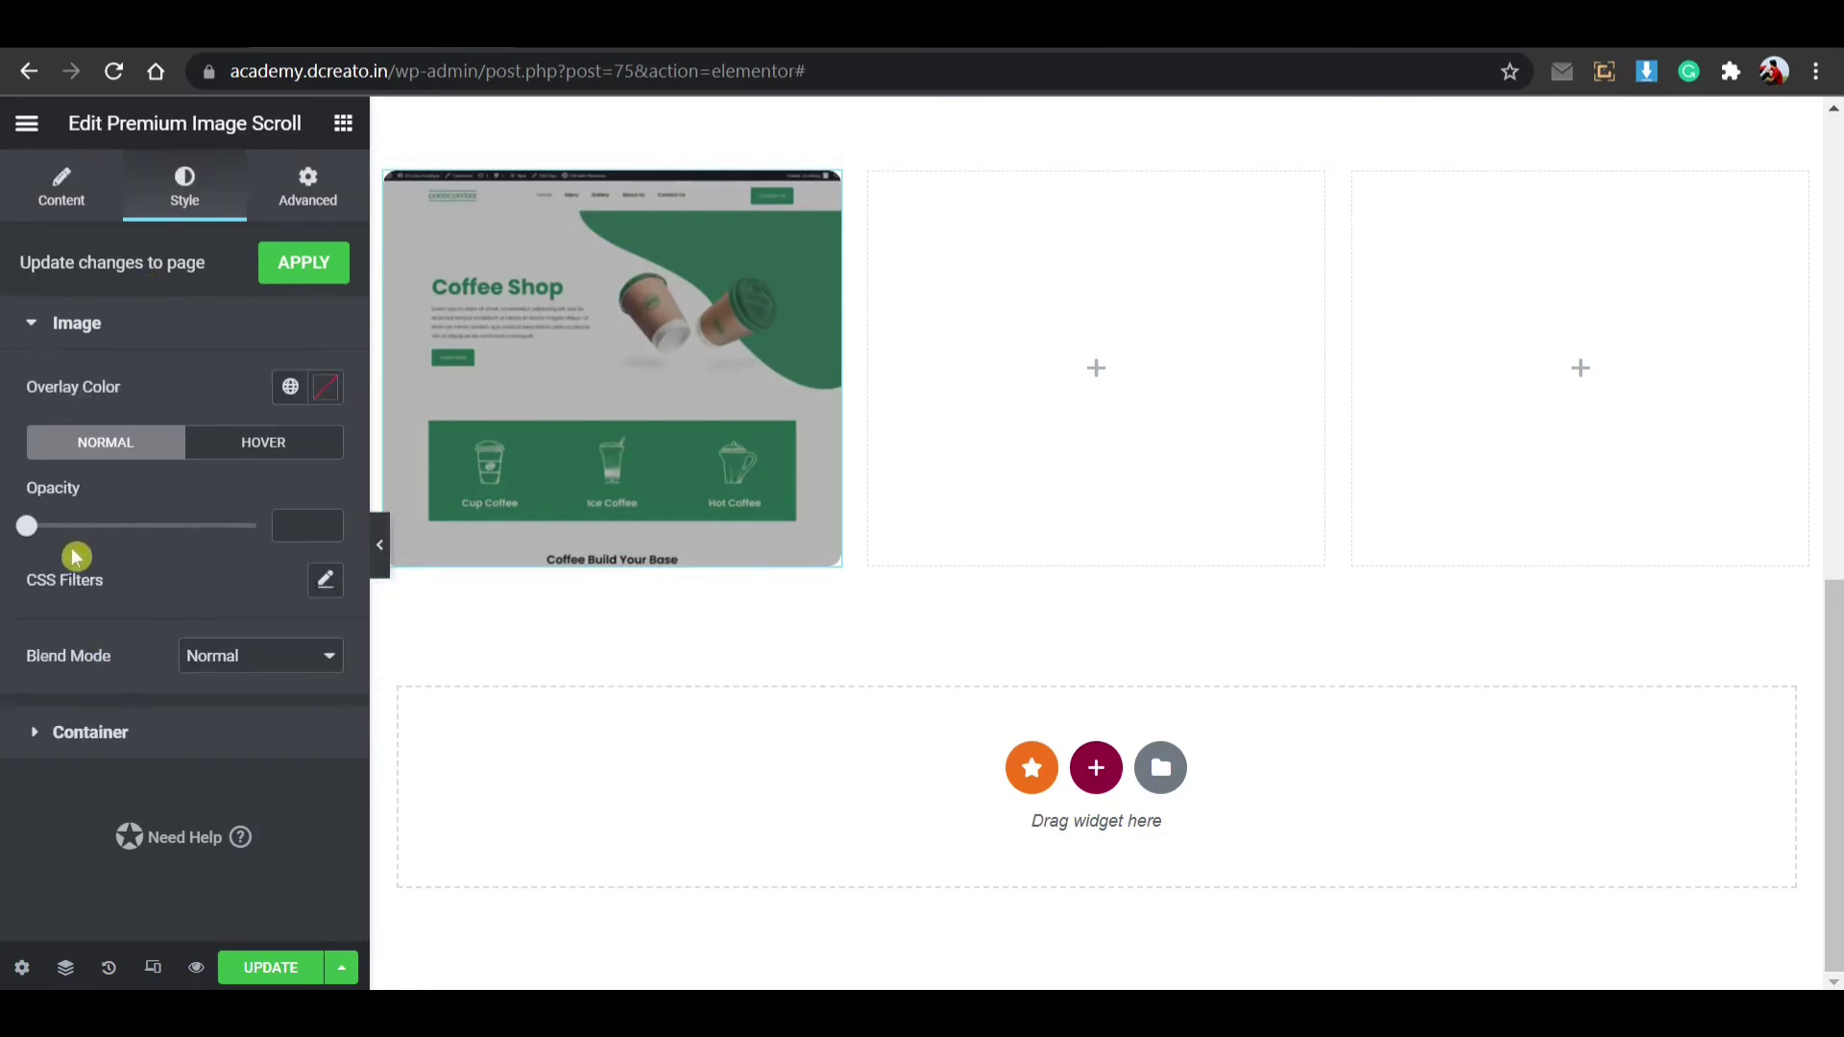
click(78, 210)
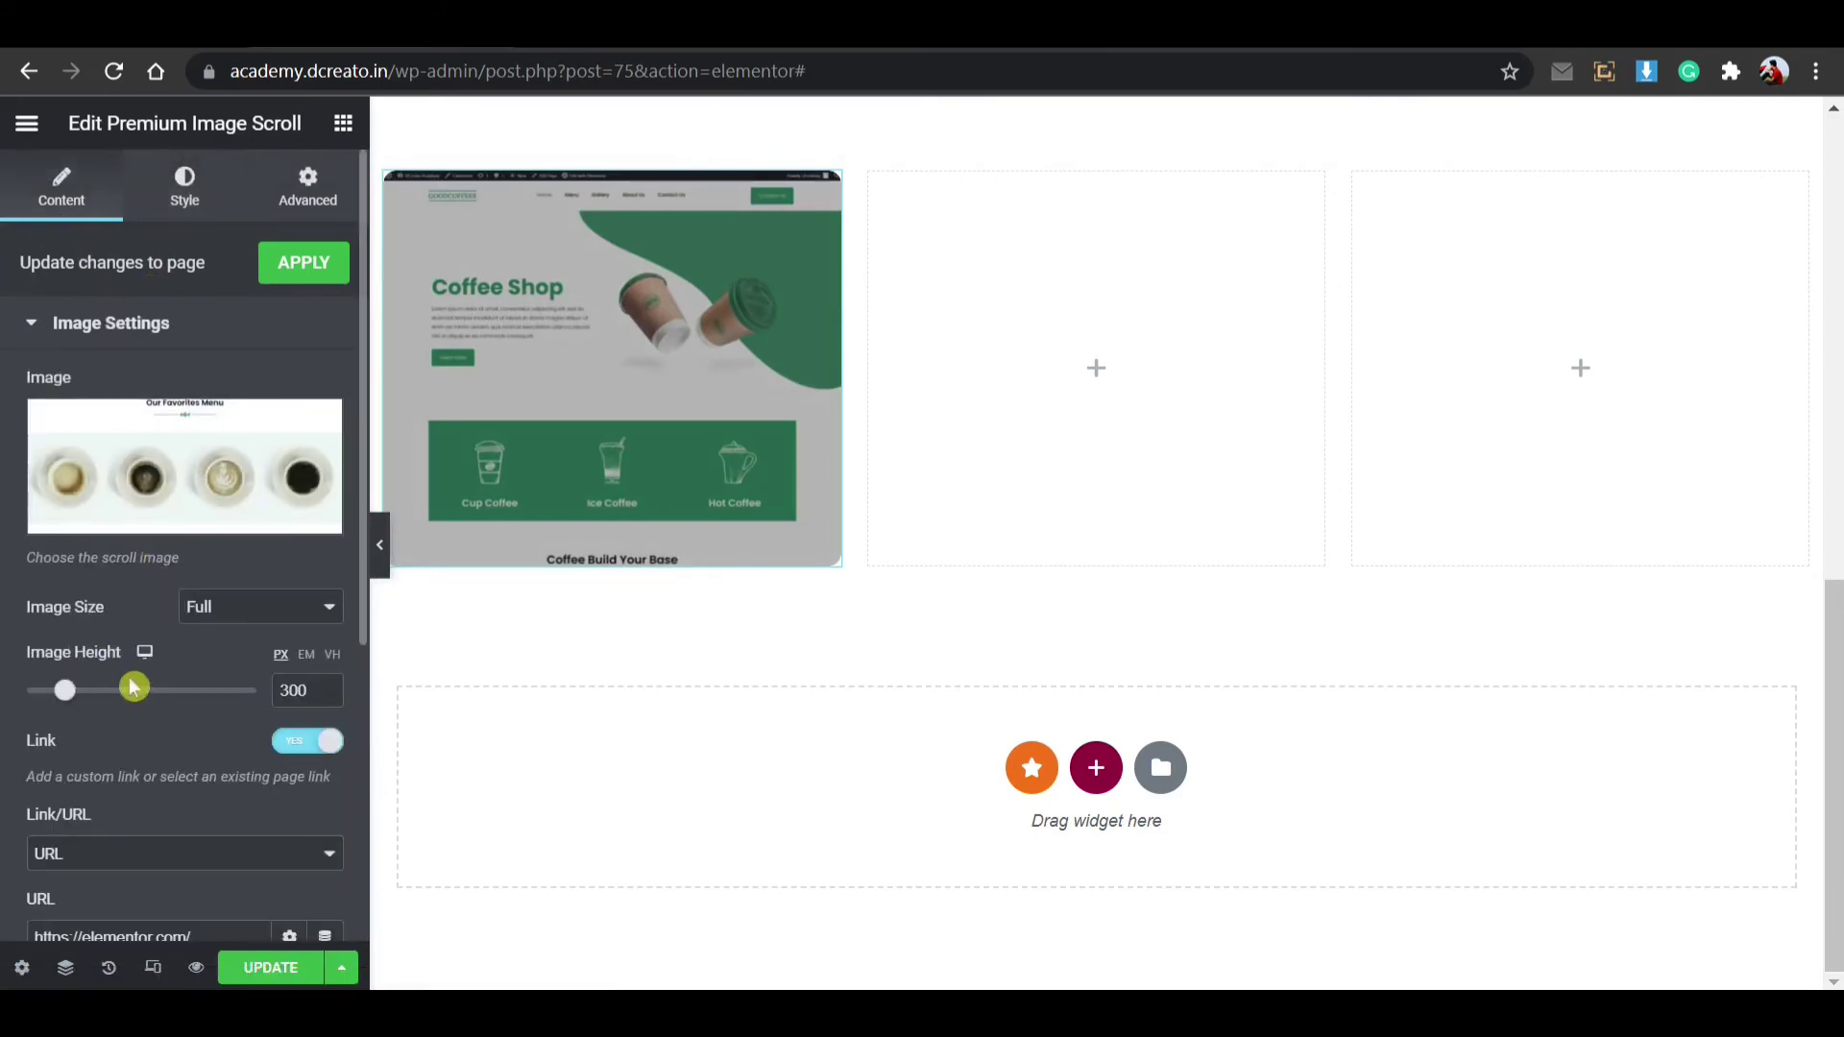
key(BackSpace)
text(4)
Step: Copy the COFFEE SHOP heading from the upper cards and paste it below the scroll image in the first column
scroll(902, 454, up, 7)
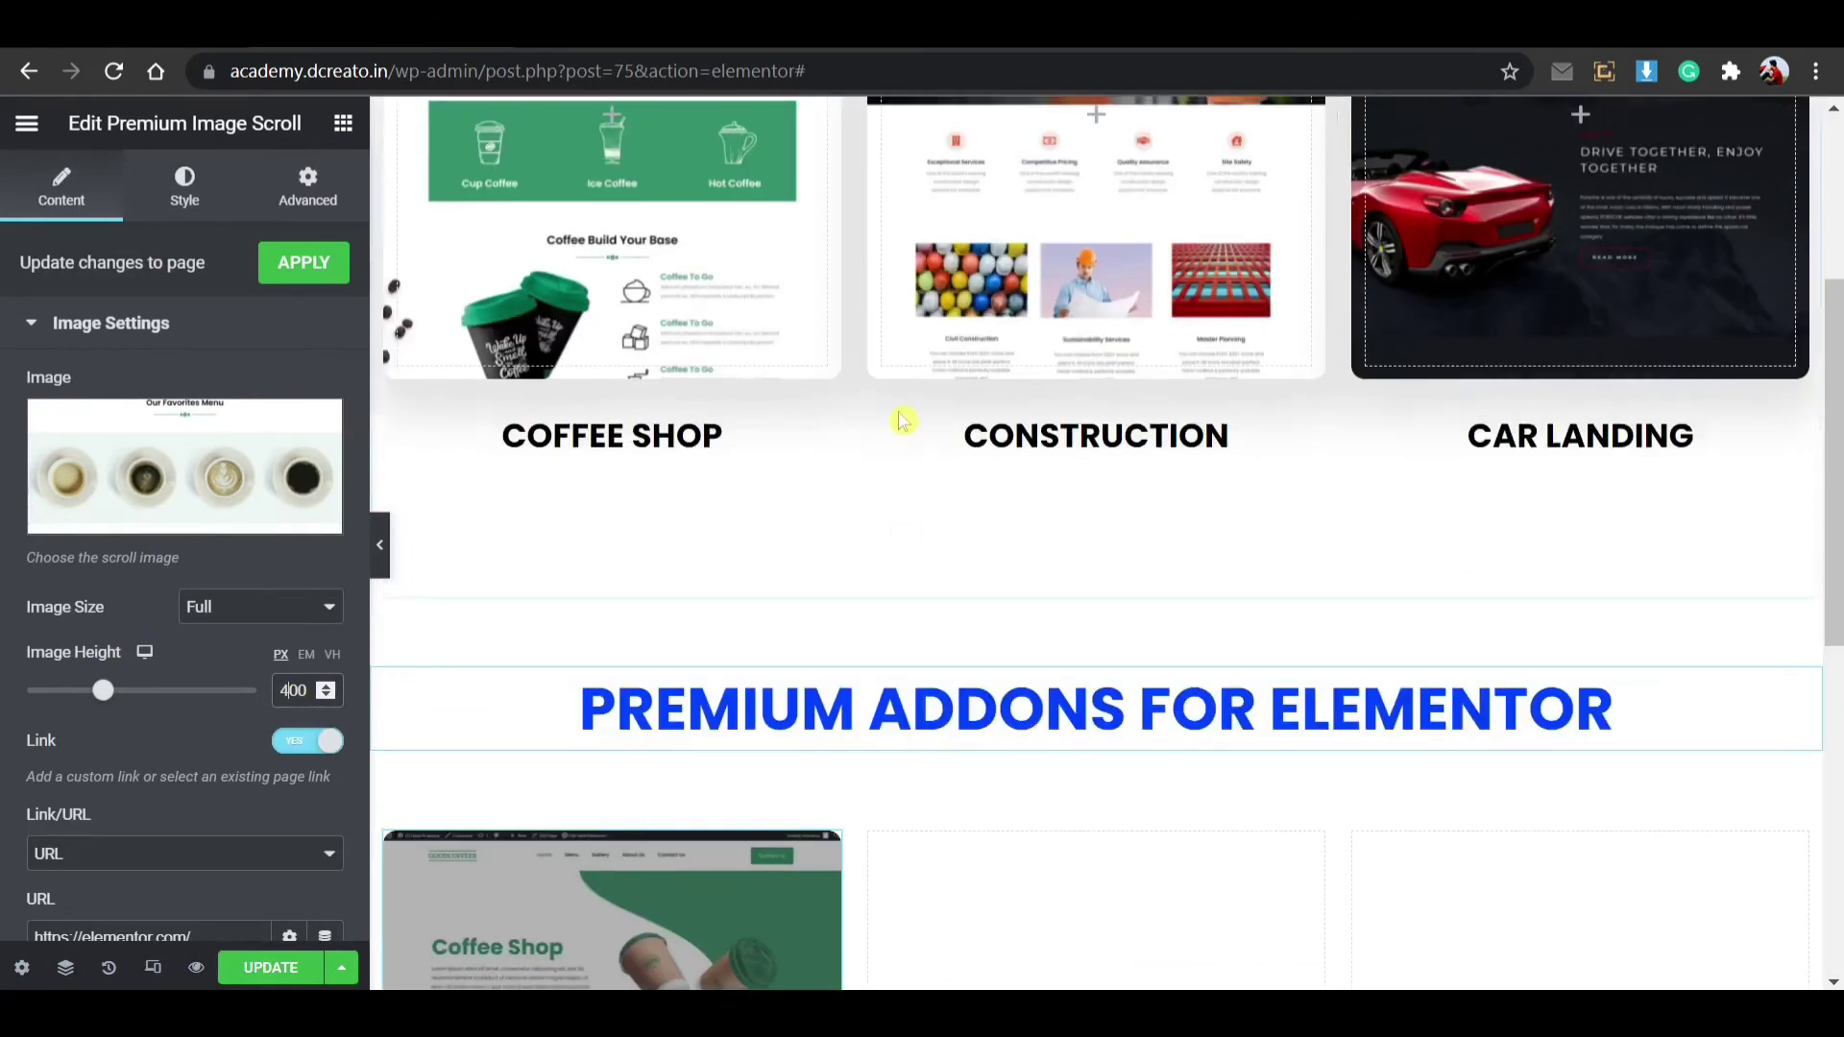
scroll(769, 466, down, 7)
scroll(664, 478, up, 4)
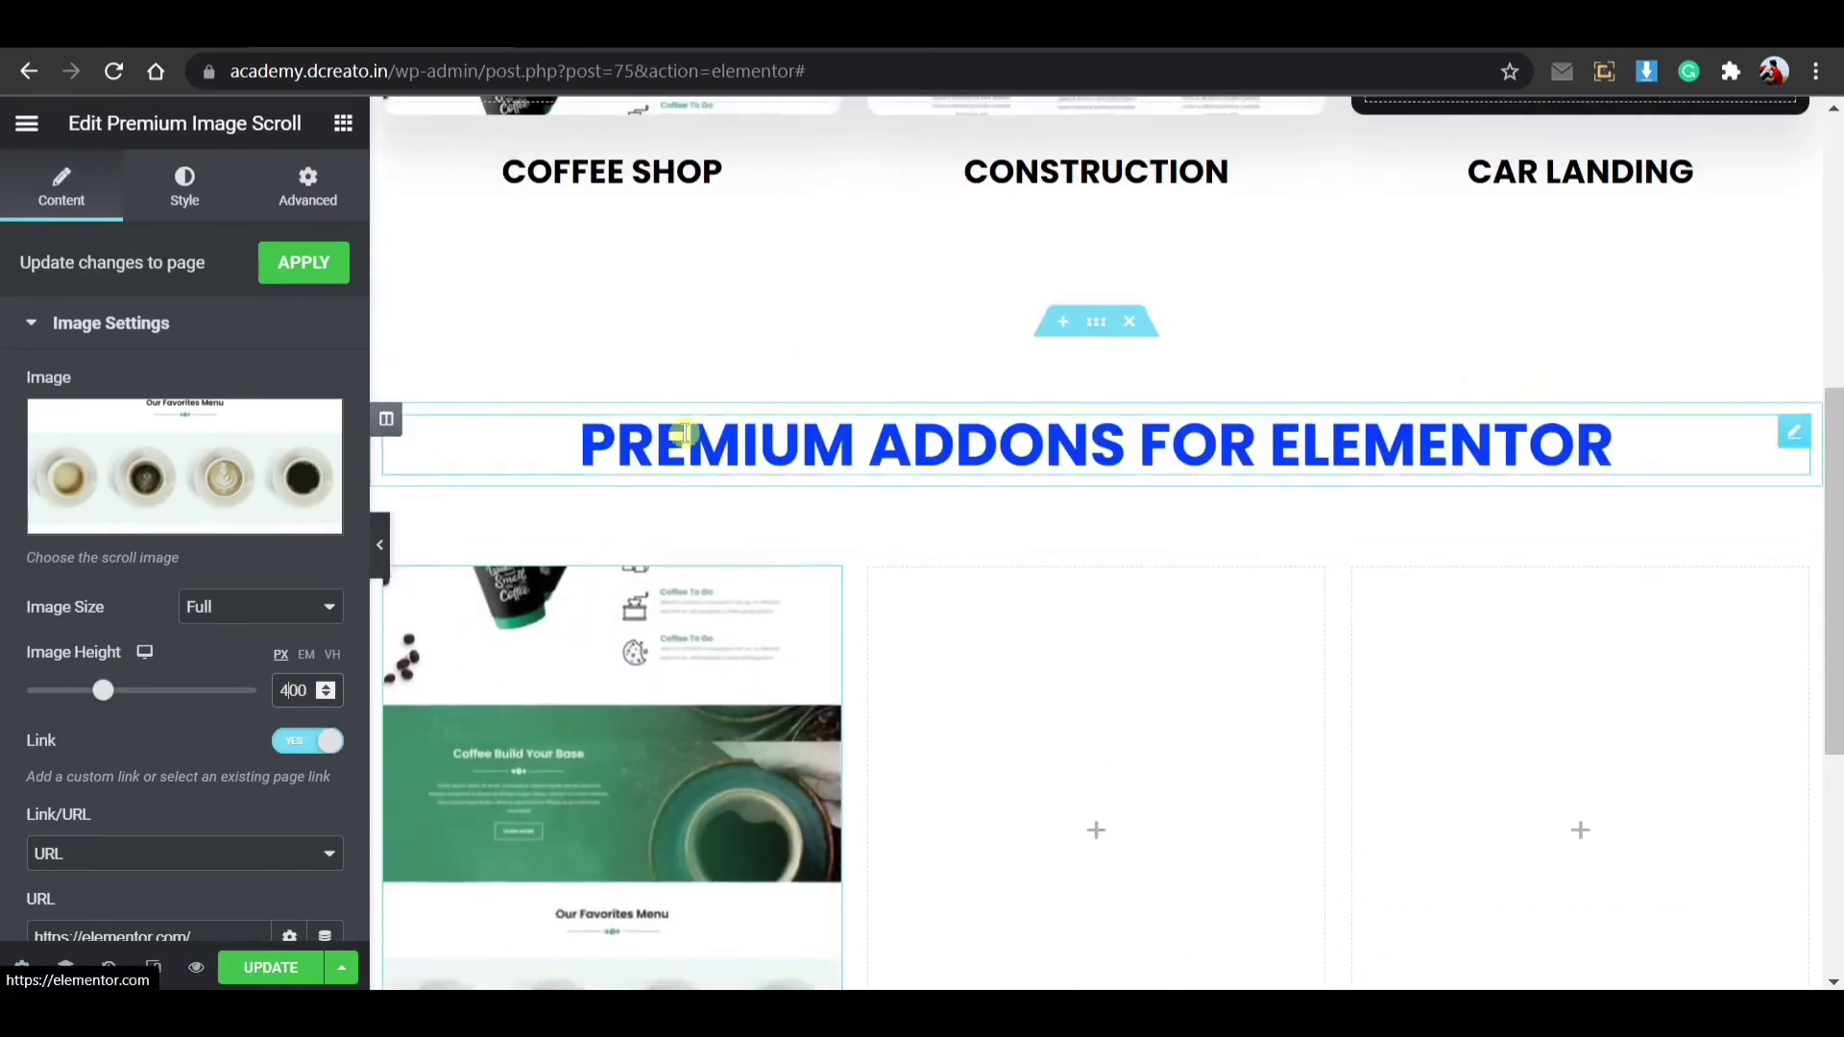
scroll(664, 479, up, 3)
right_click(817, 388)
click(866, 485)
scroll(846, 519, down, 7)
scroll(826, 538, up, 2)
scroll(817, 559, down, 2)
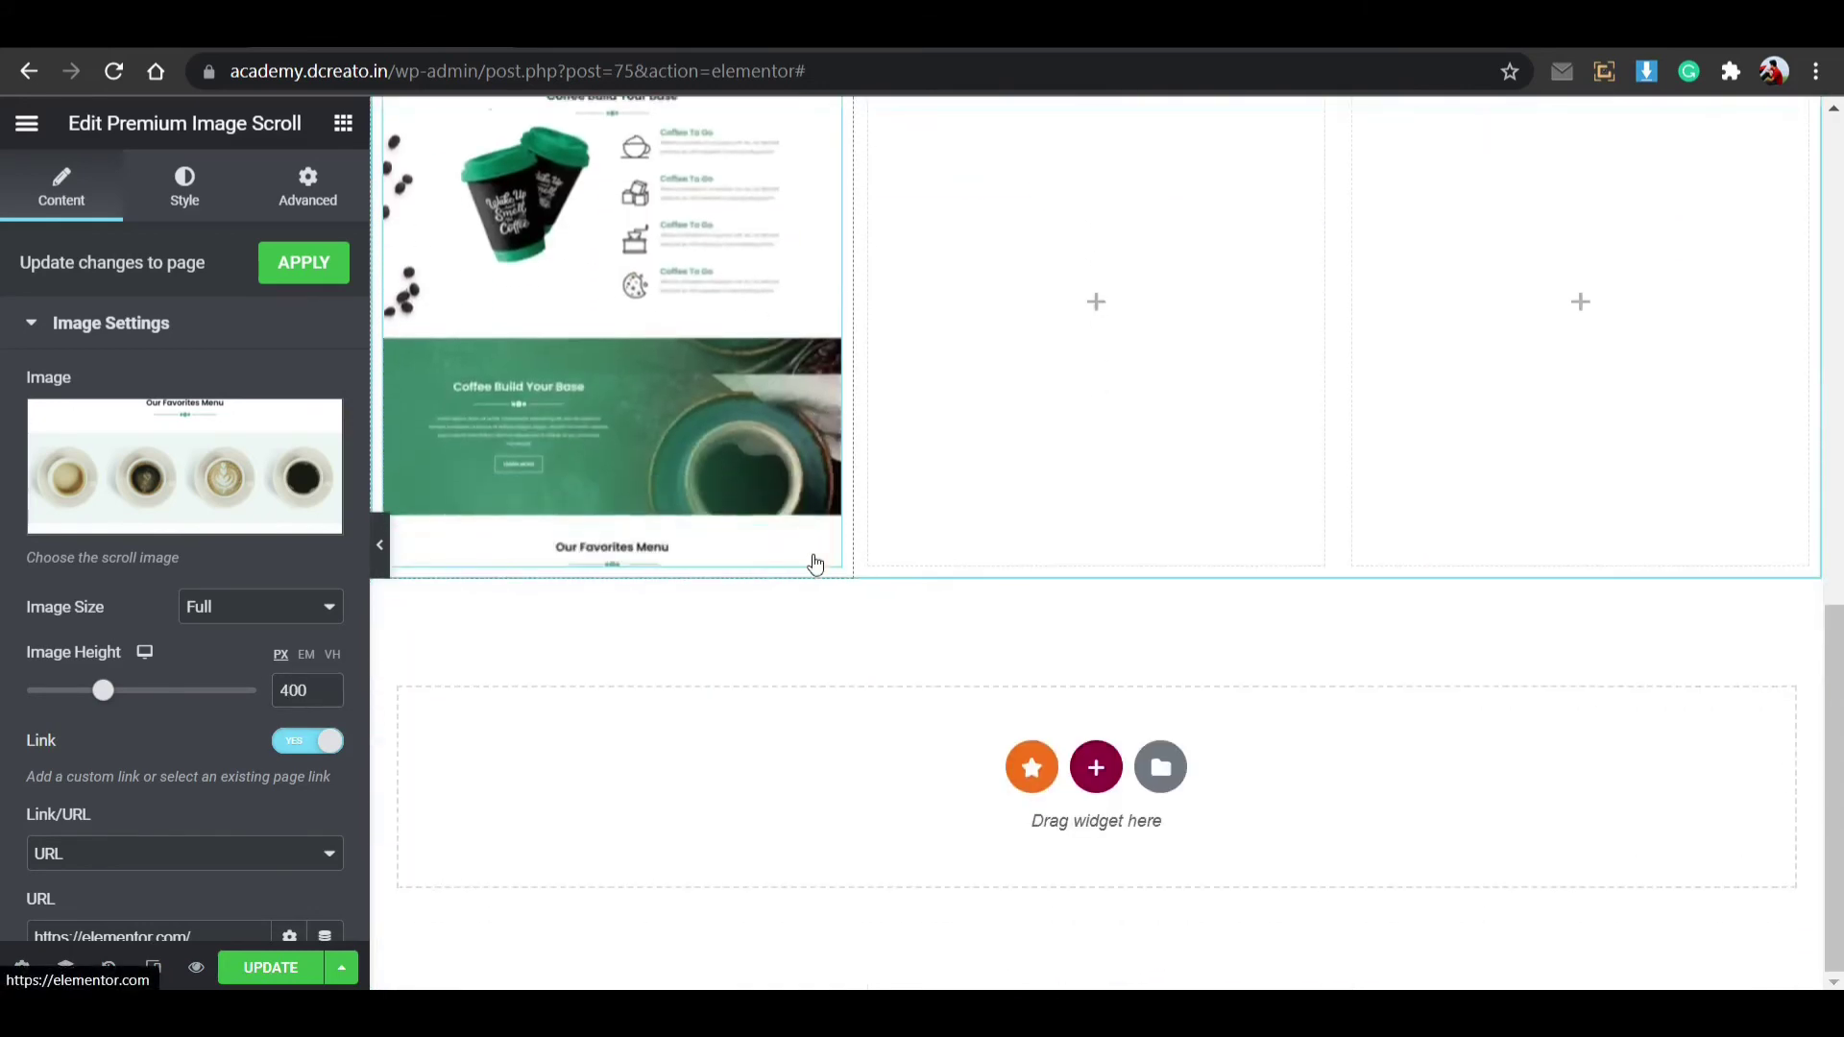
right_click(792, 566)
click(836, 582)
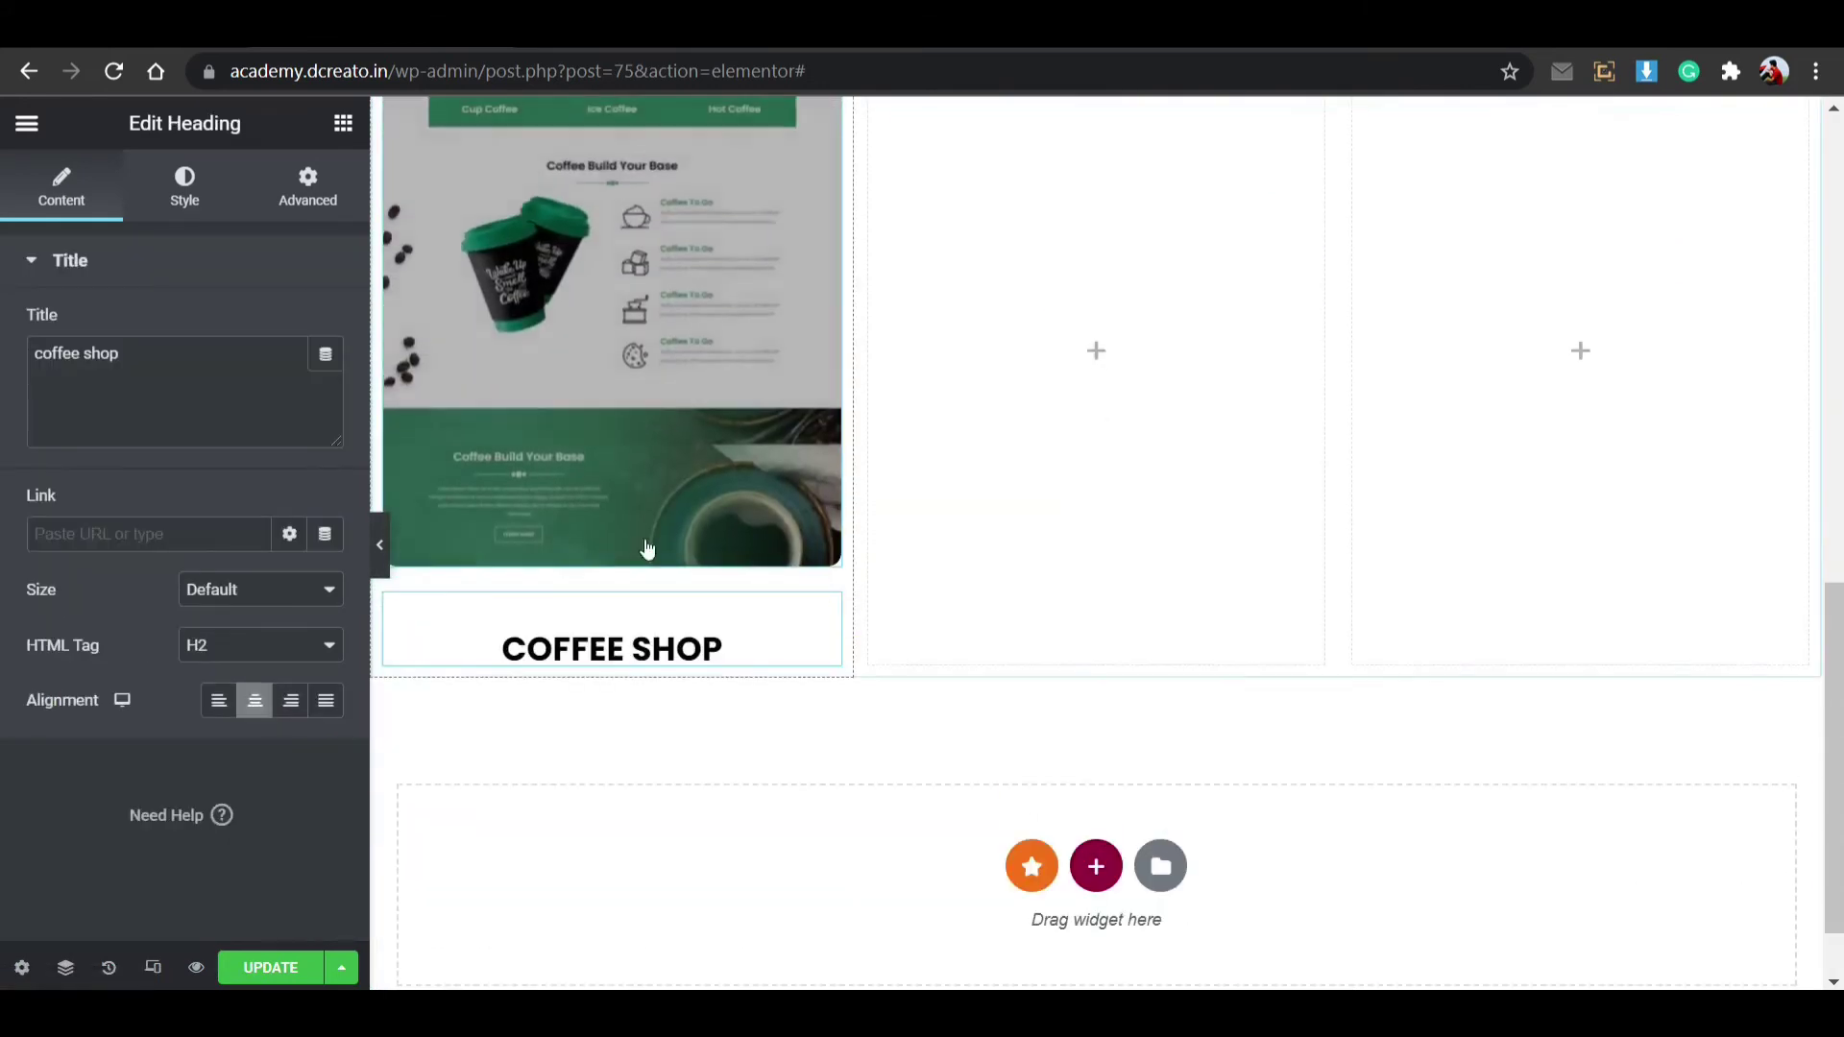
Step: Duplicate the first column with its image and heading, and delete the empty column next to the copy
scroll(917, 659, up, 7)
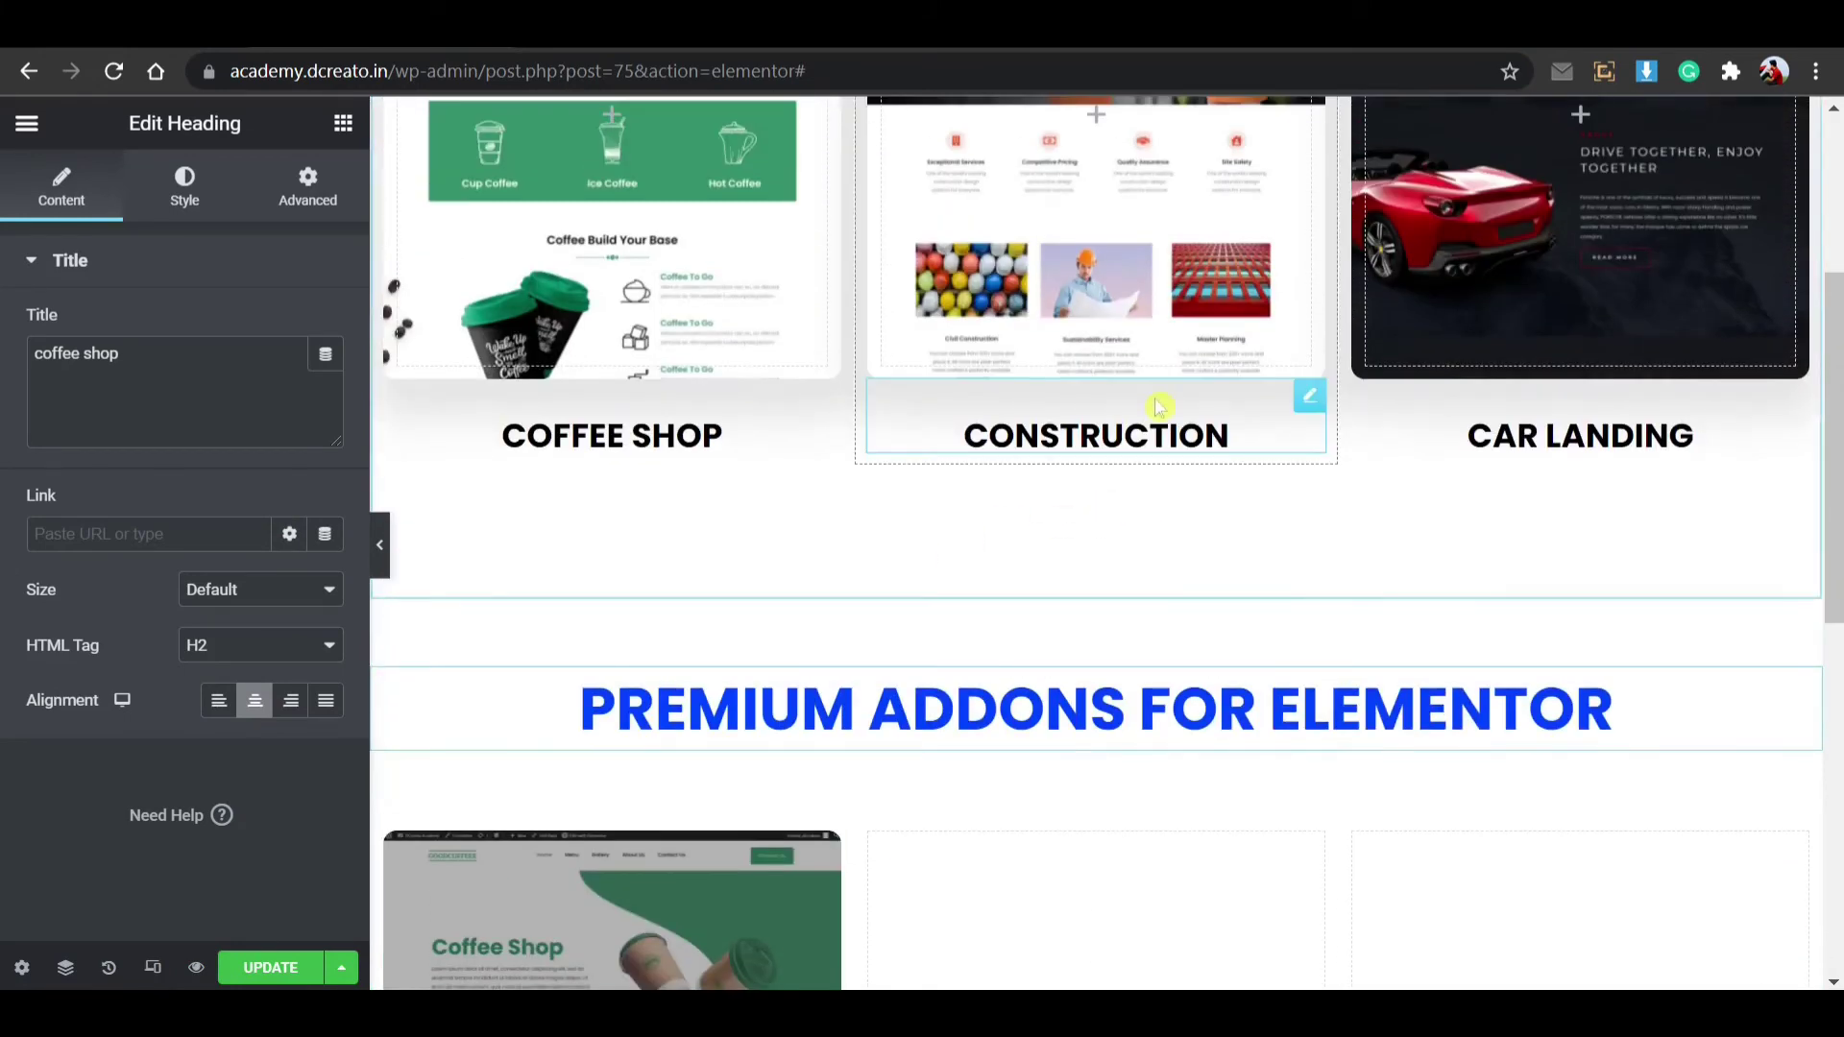
scroll(1171, 384, down, 2)
scroll(753, 746, down, 4)
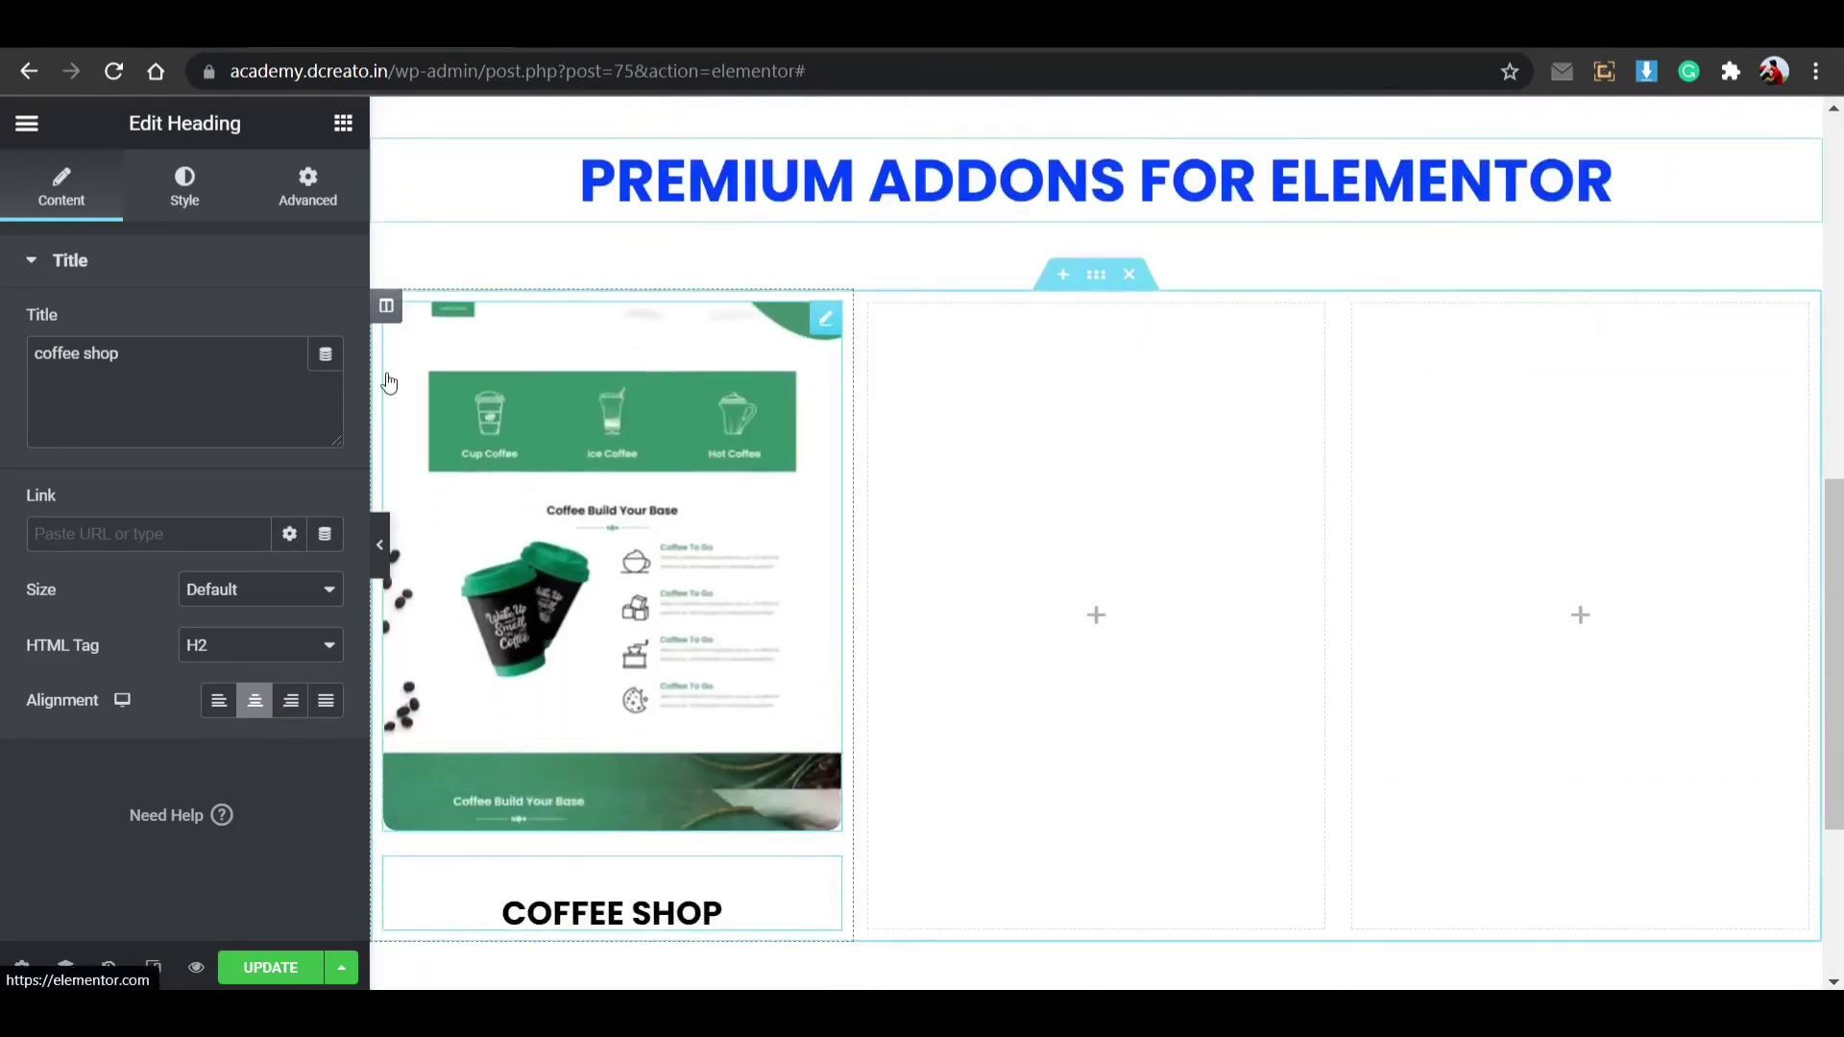
right_click(387, 307)
click(474, 370)
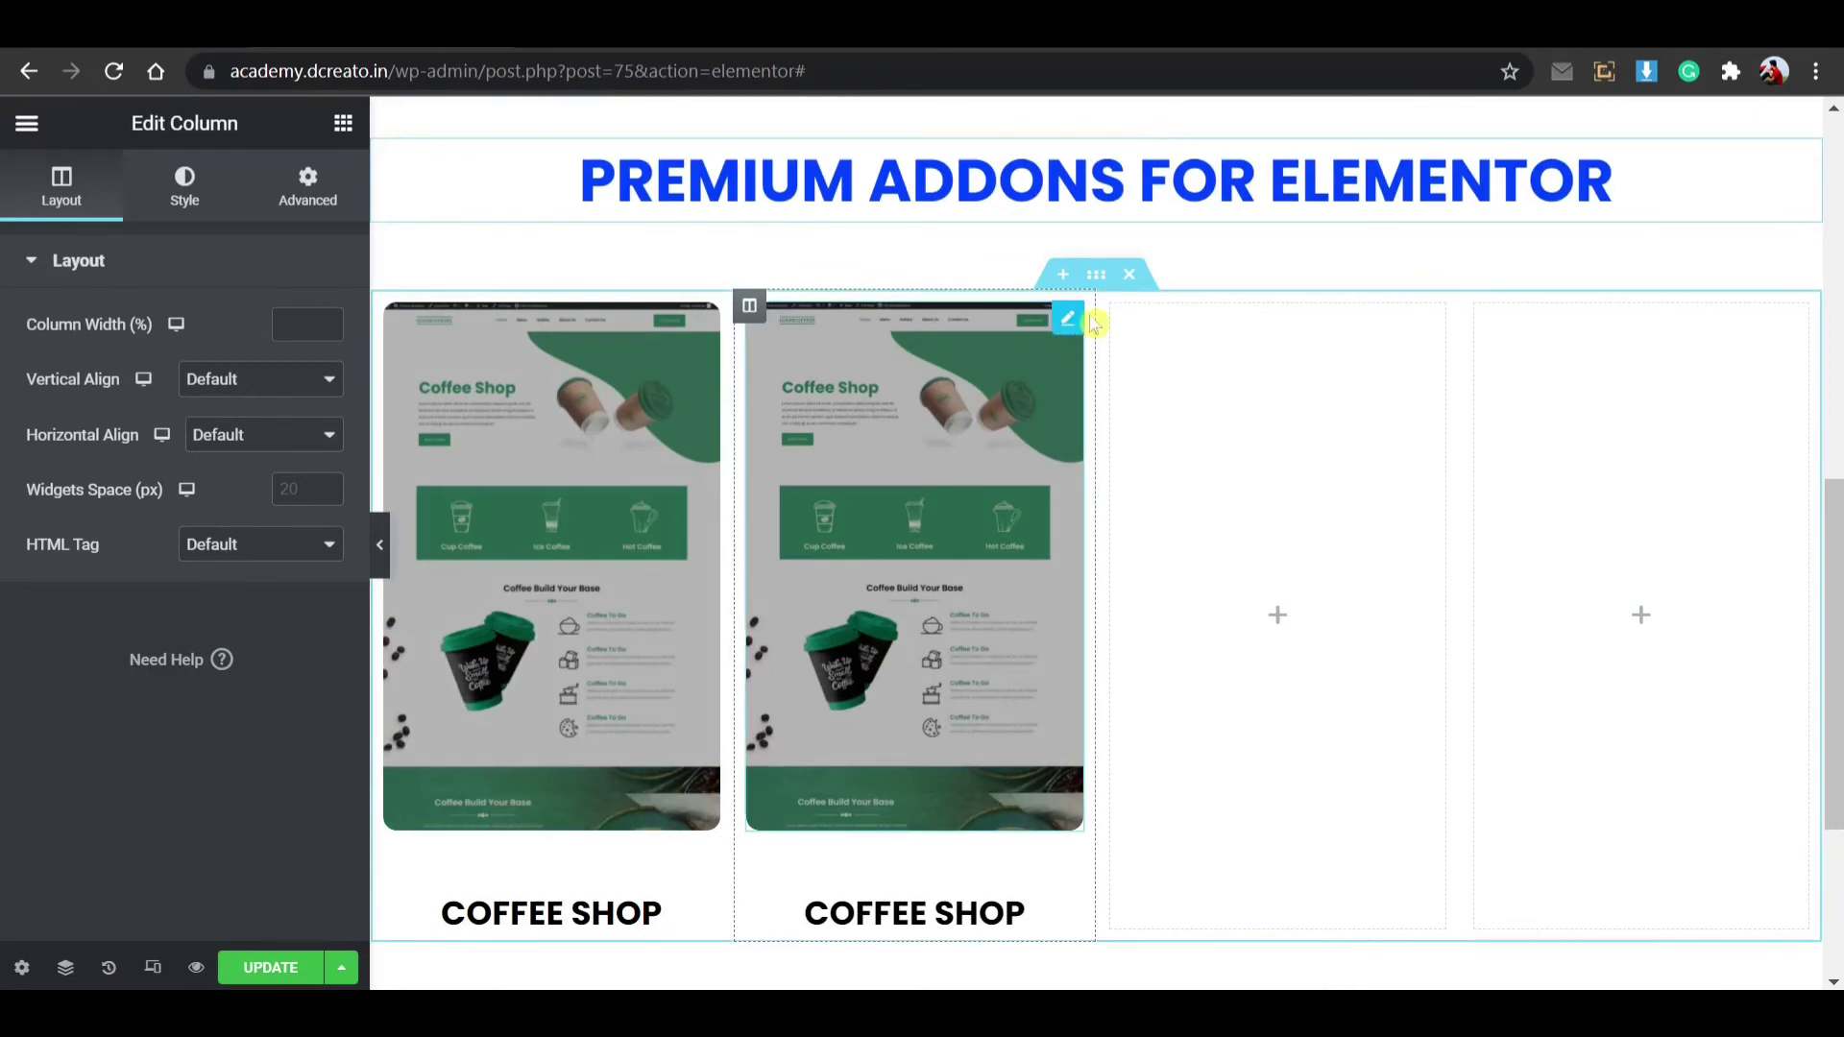
right_click(1112, 312)
click(1164, 680)
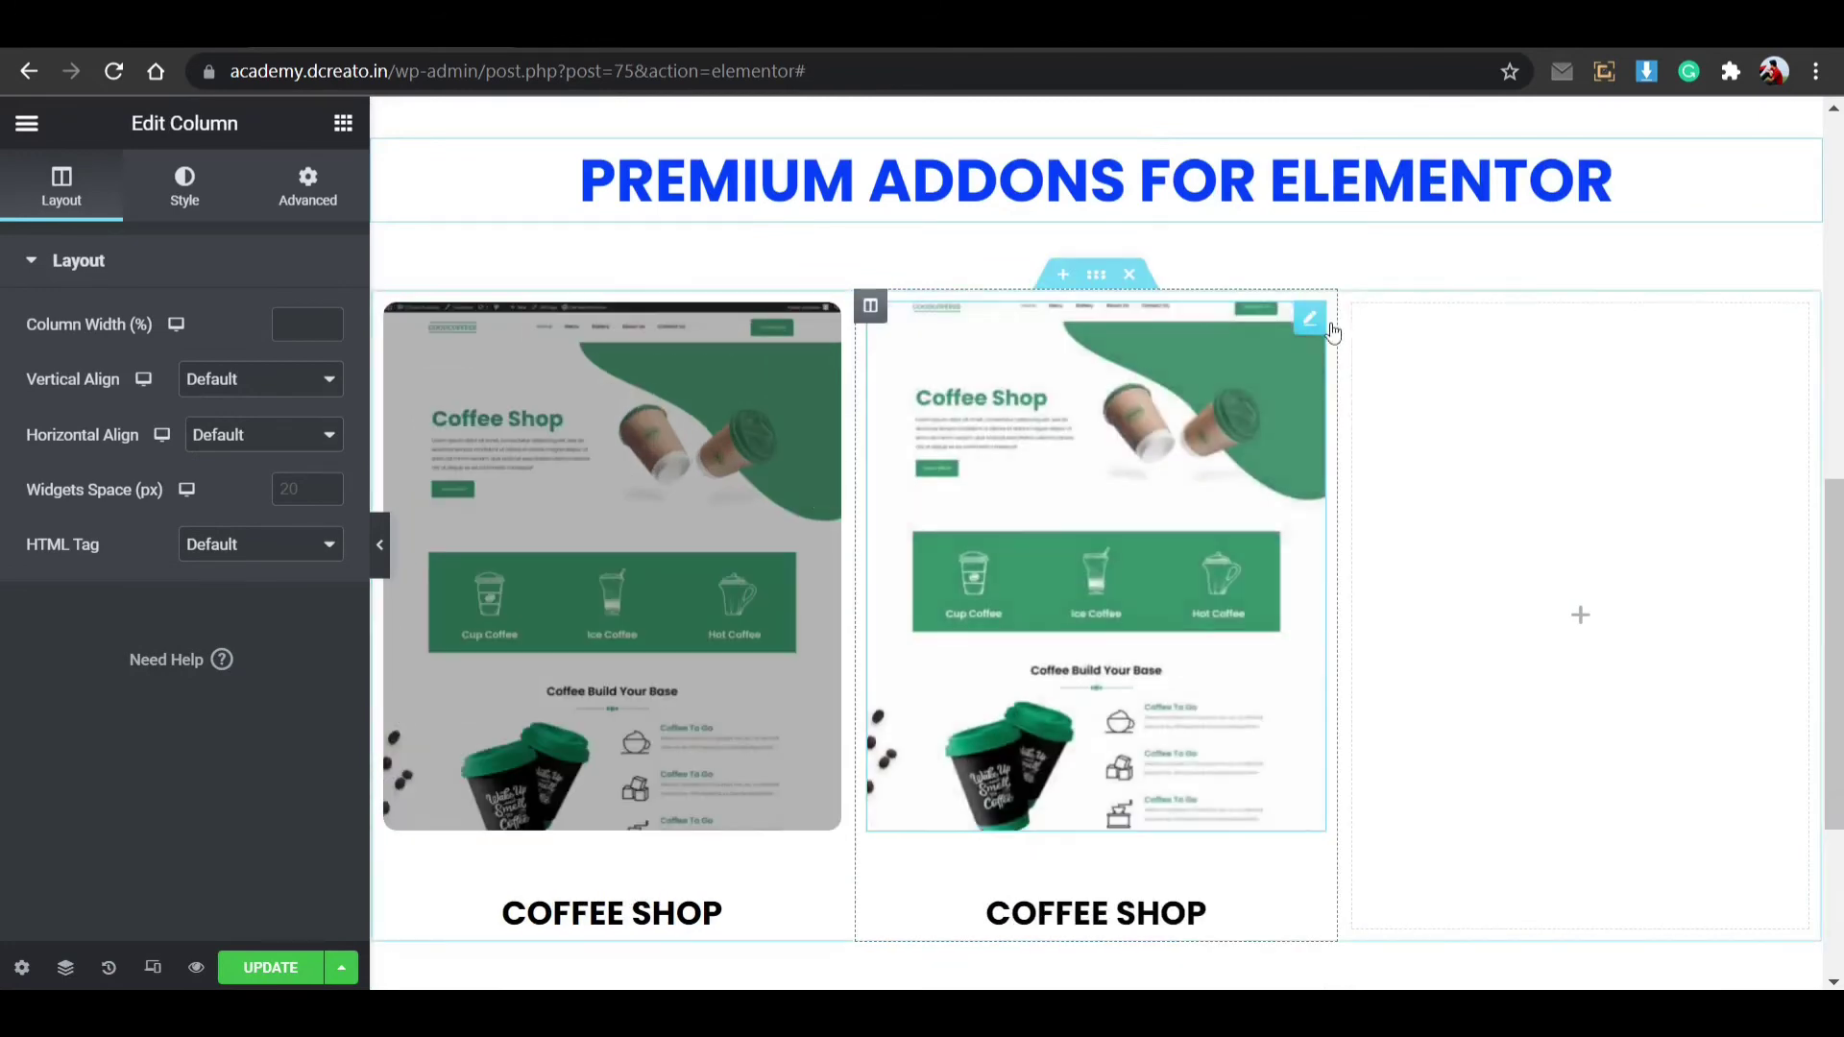
Step: Delete the remaining empty column and duplicate the second coffee shop column to make three filled columns
right_click(1351, 315)
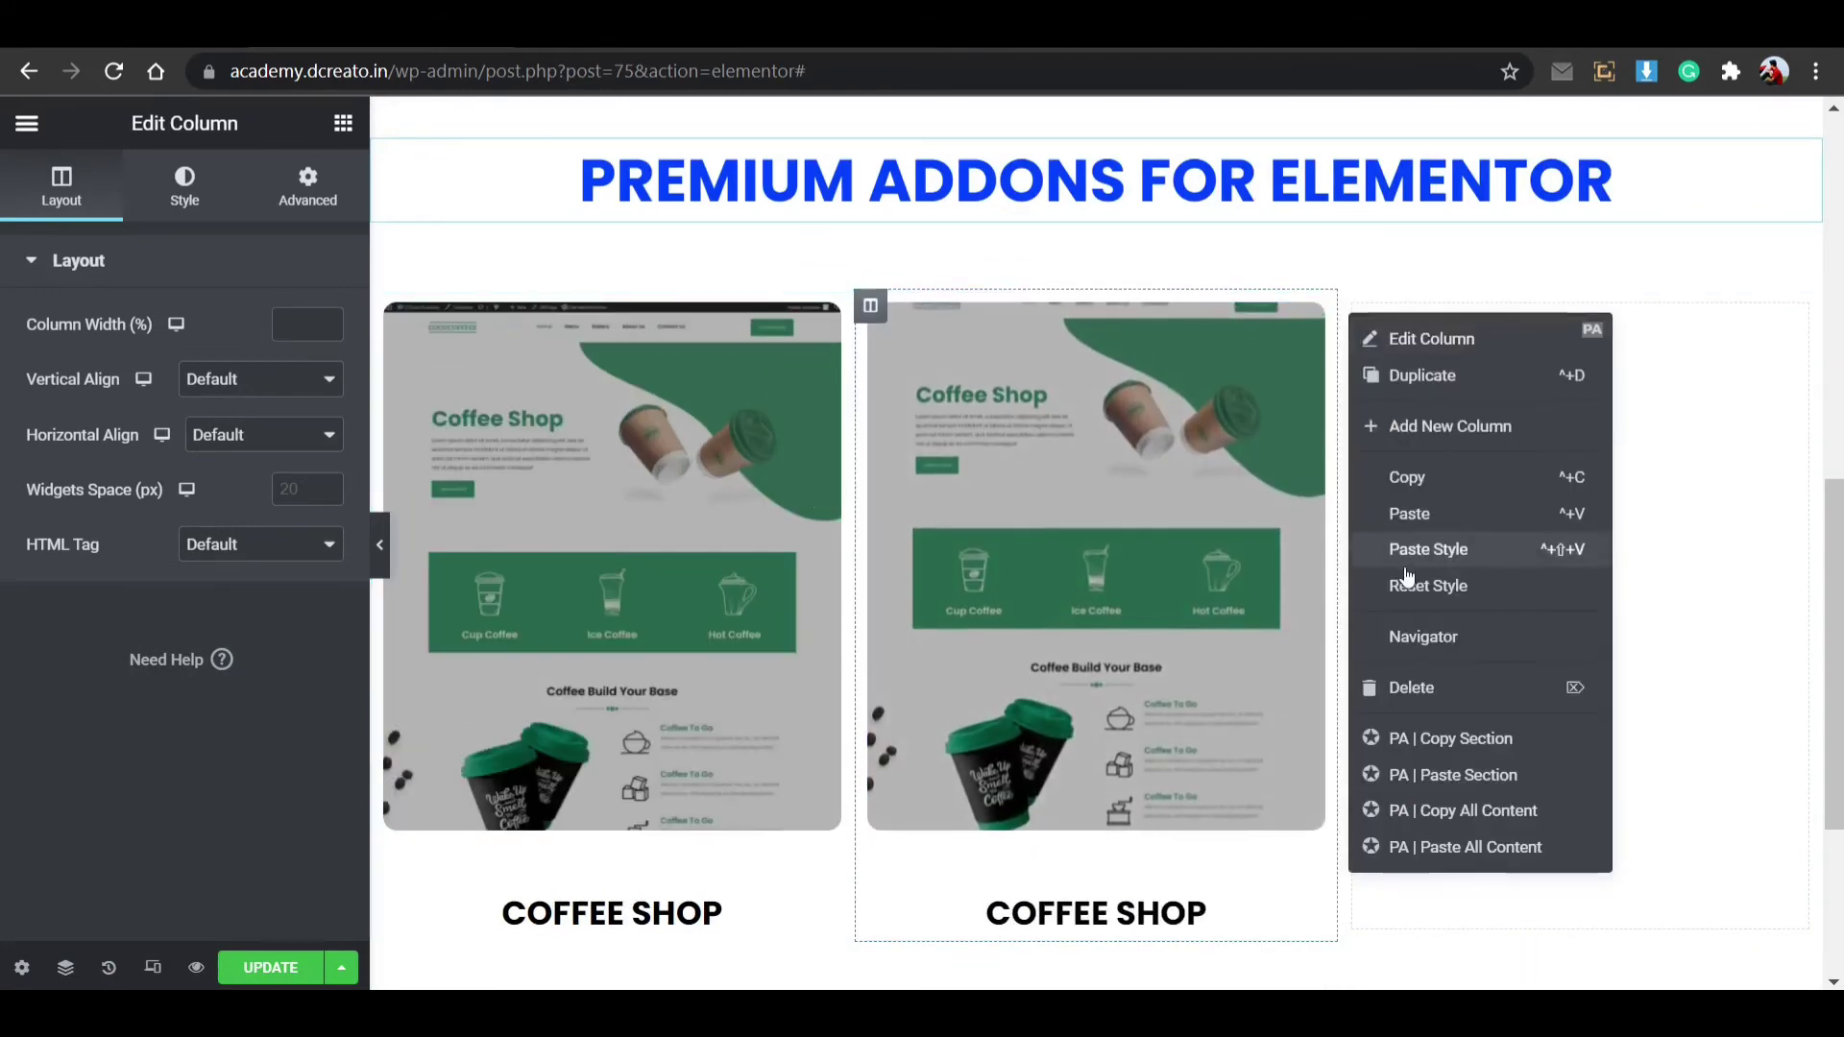
click(1404, 694)
right_click(1114, 310)
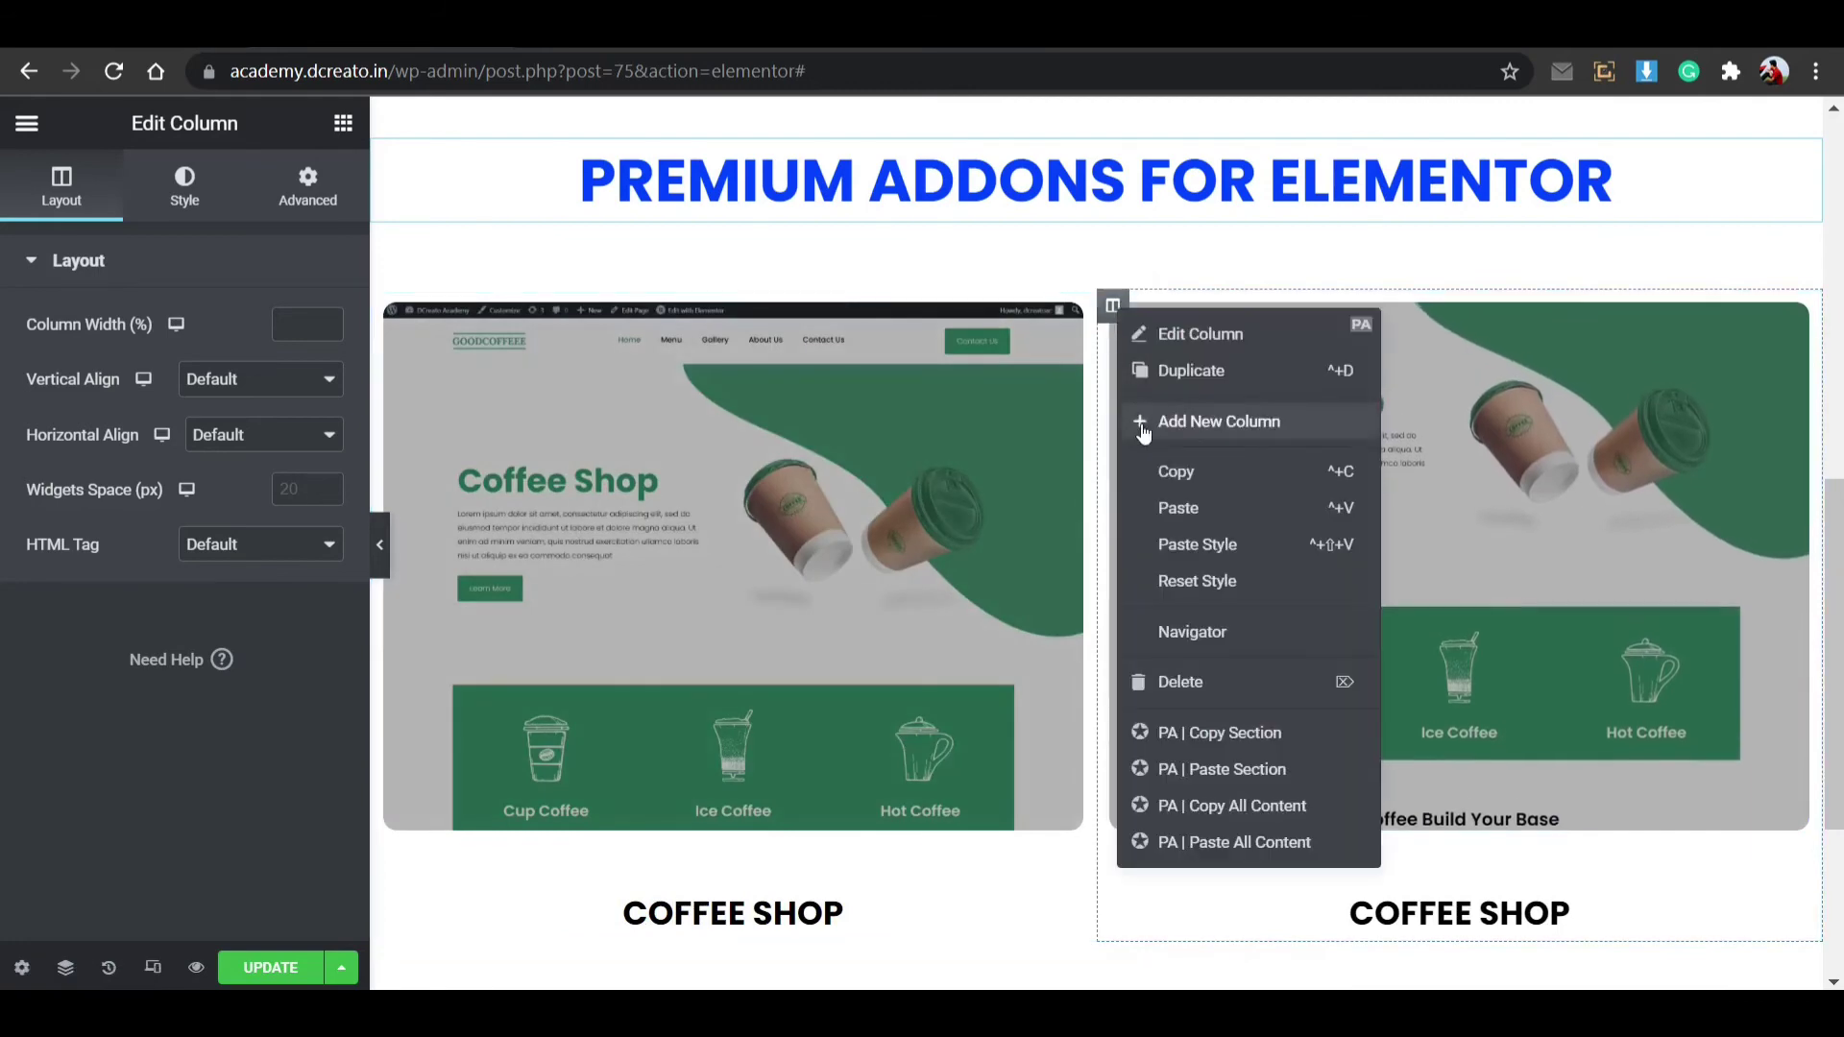
click(1162, 370)
Step: Set the middle column's scroll image to construction-website.png from the media library
click(588, 334)
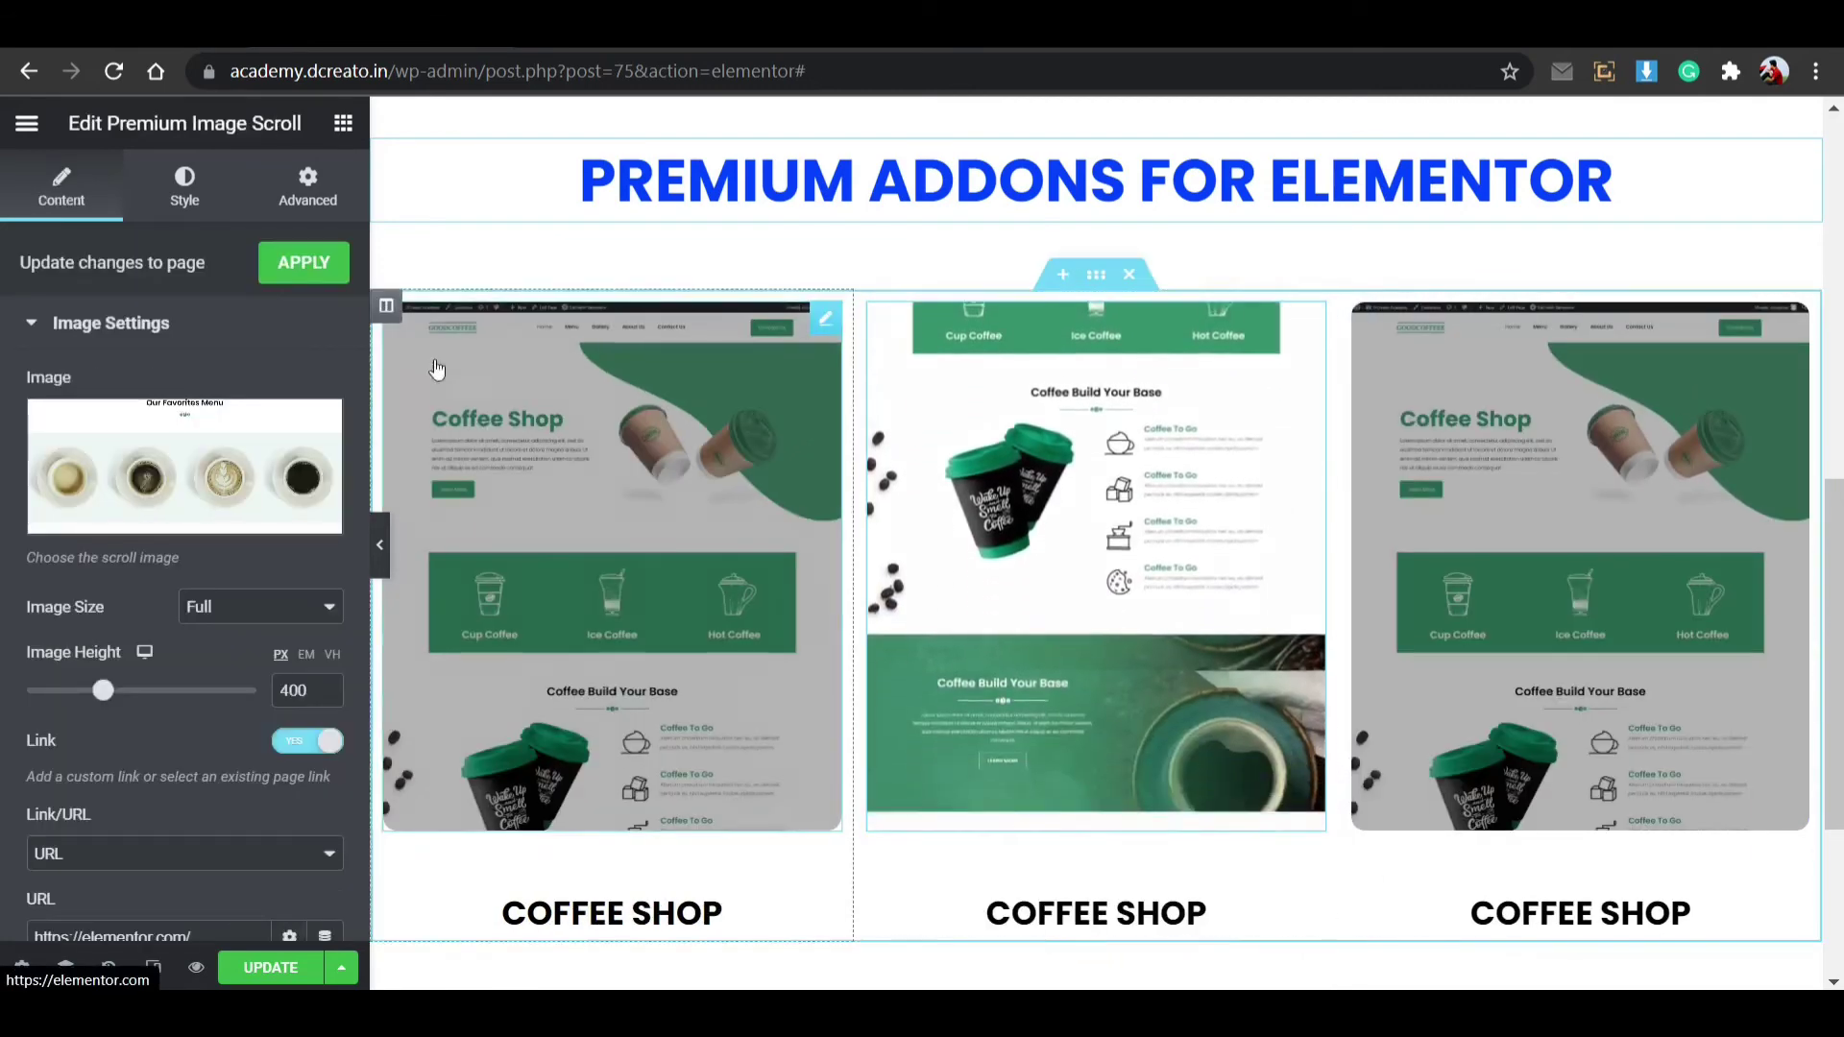
click(251, 469)
click(761, 418)
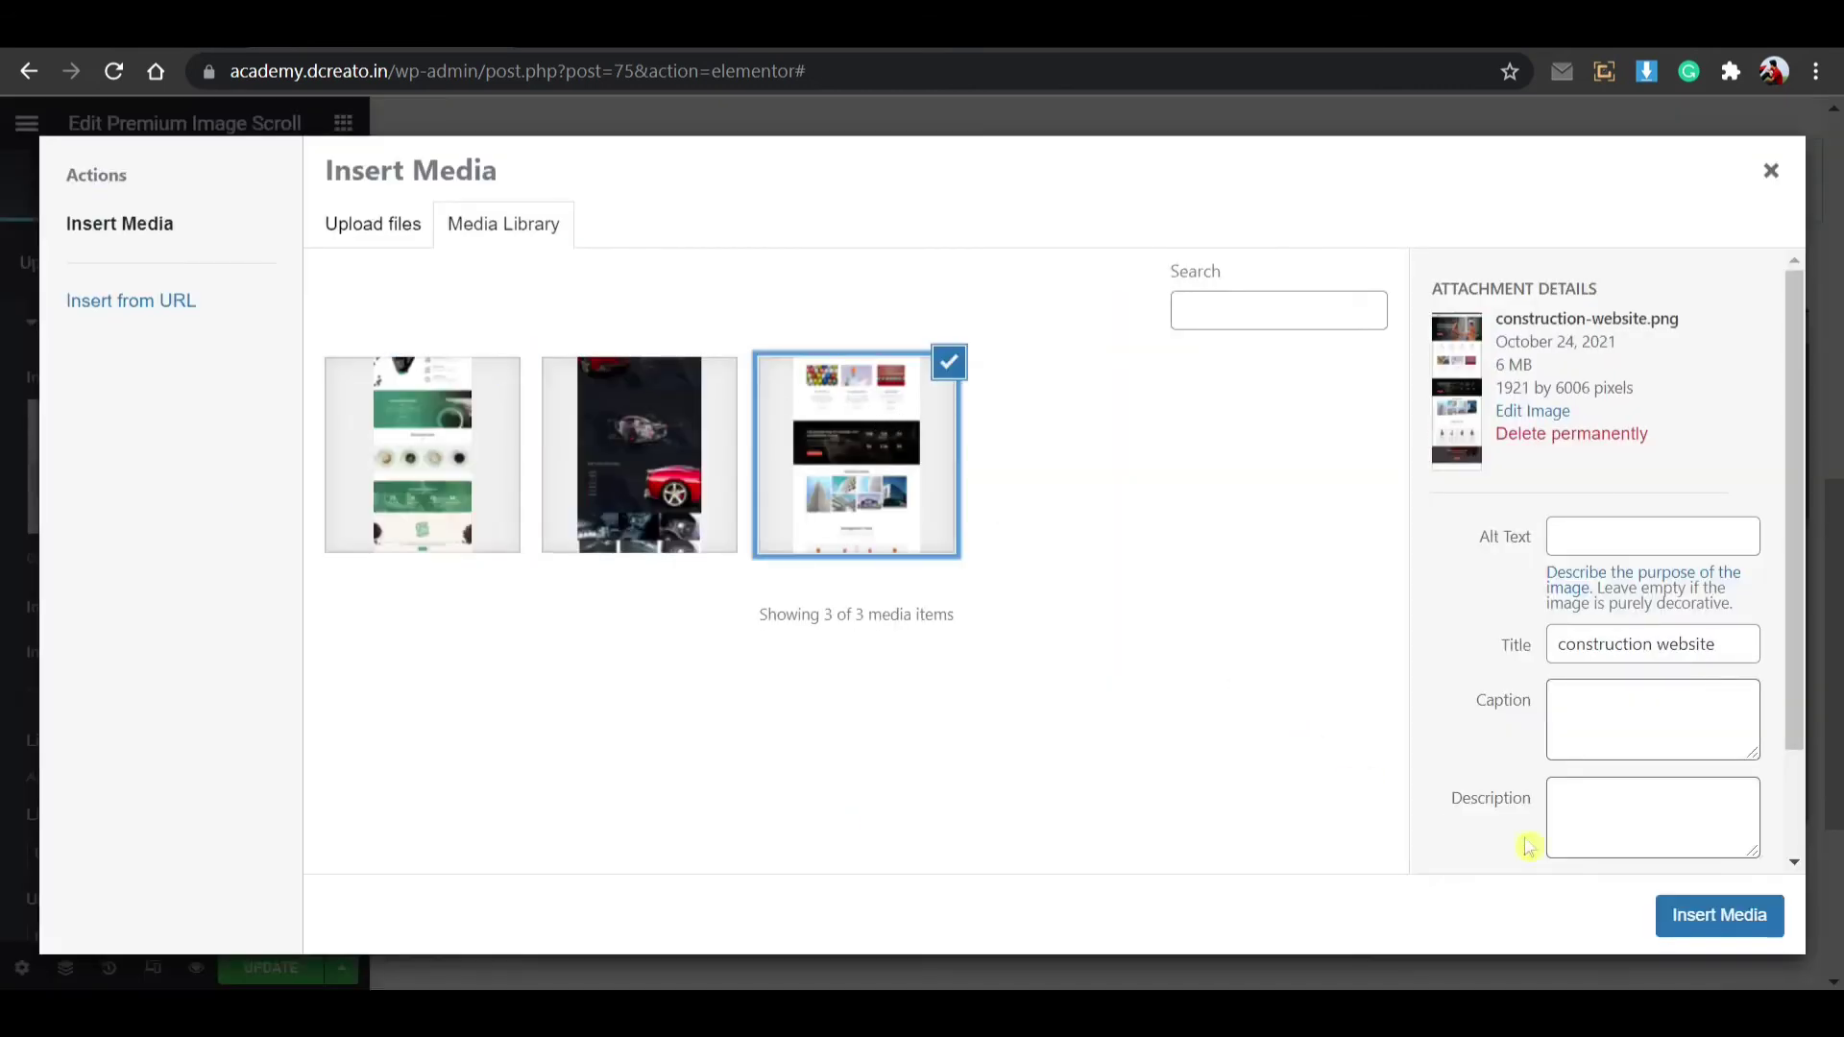
click(1740, 914)
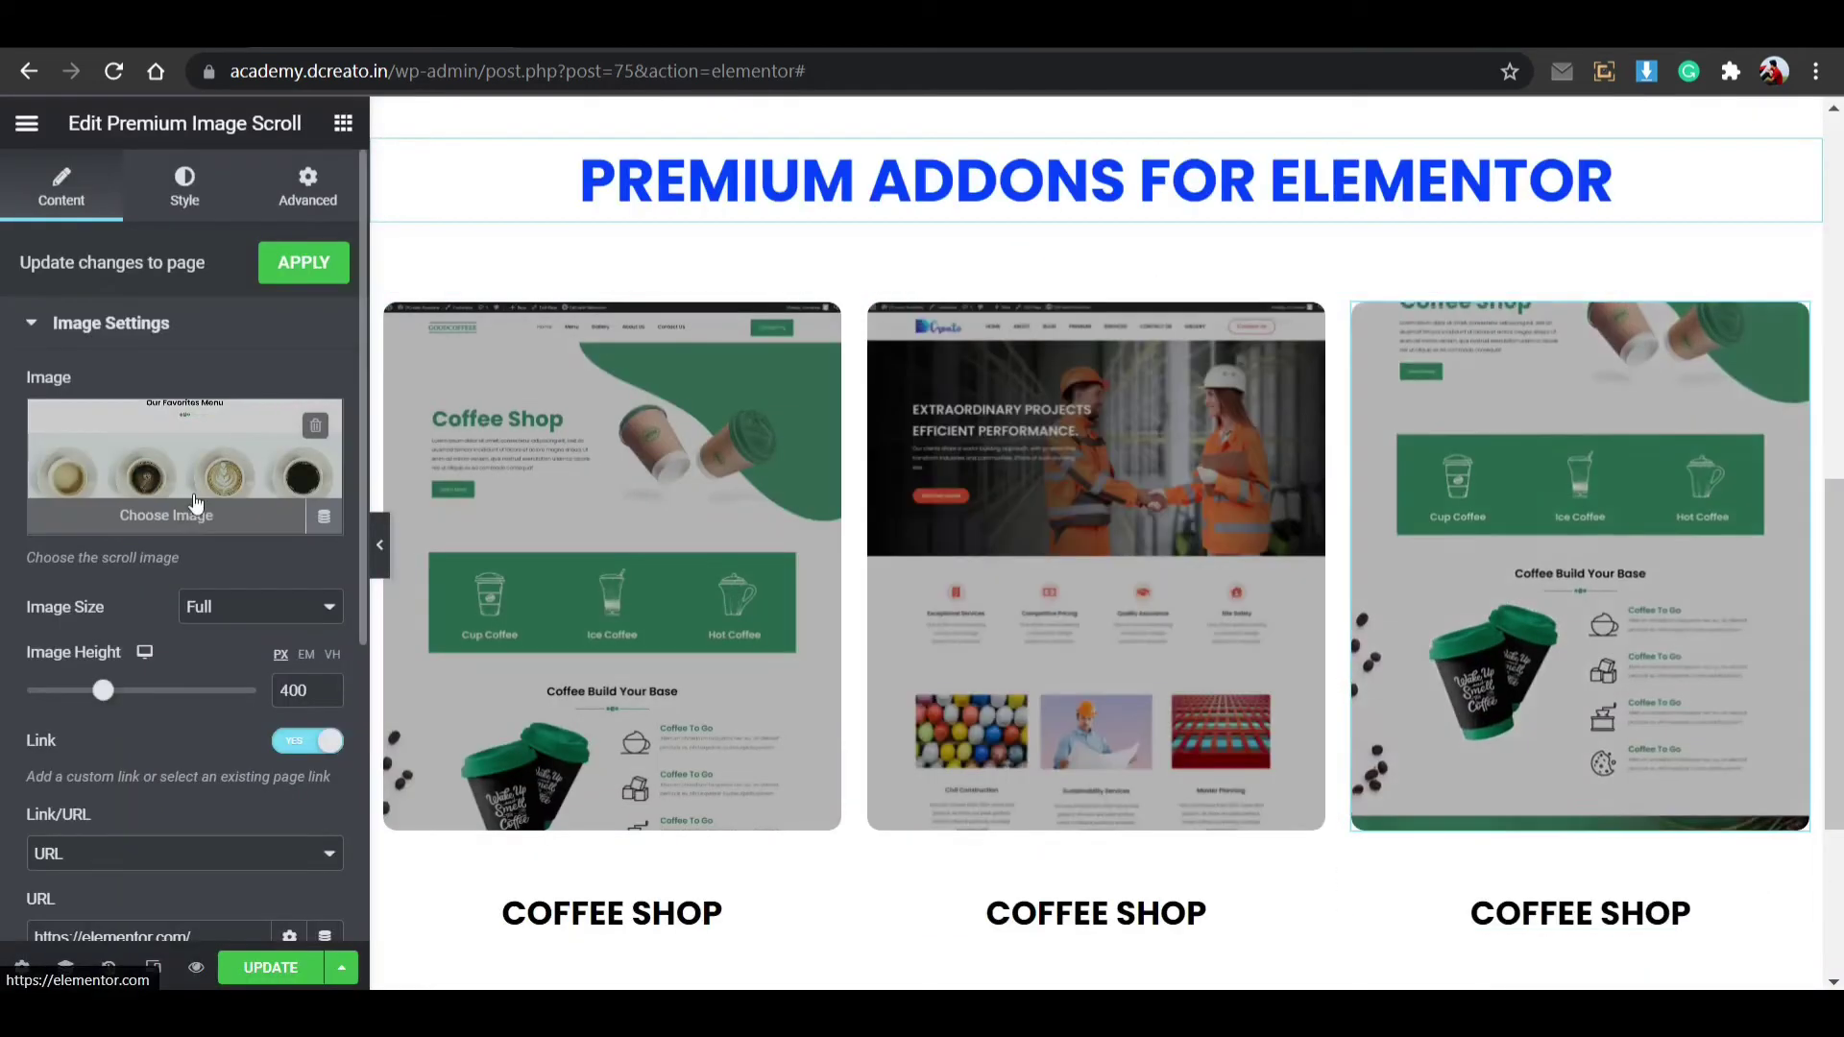
Step: Replace the third column's scroll image with car-landing-page.png from the media library
click(200, 496)
click(672, 461)
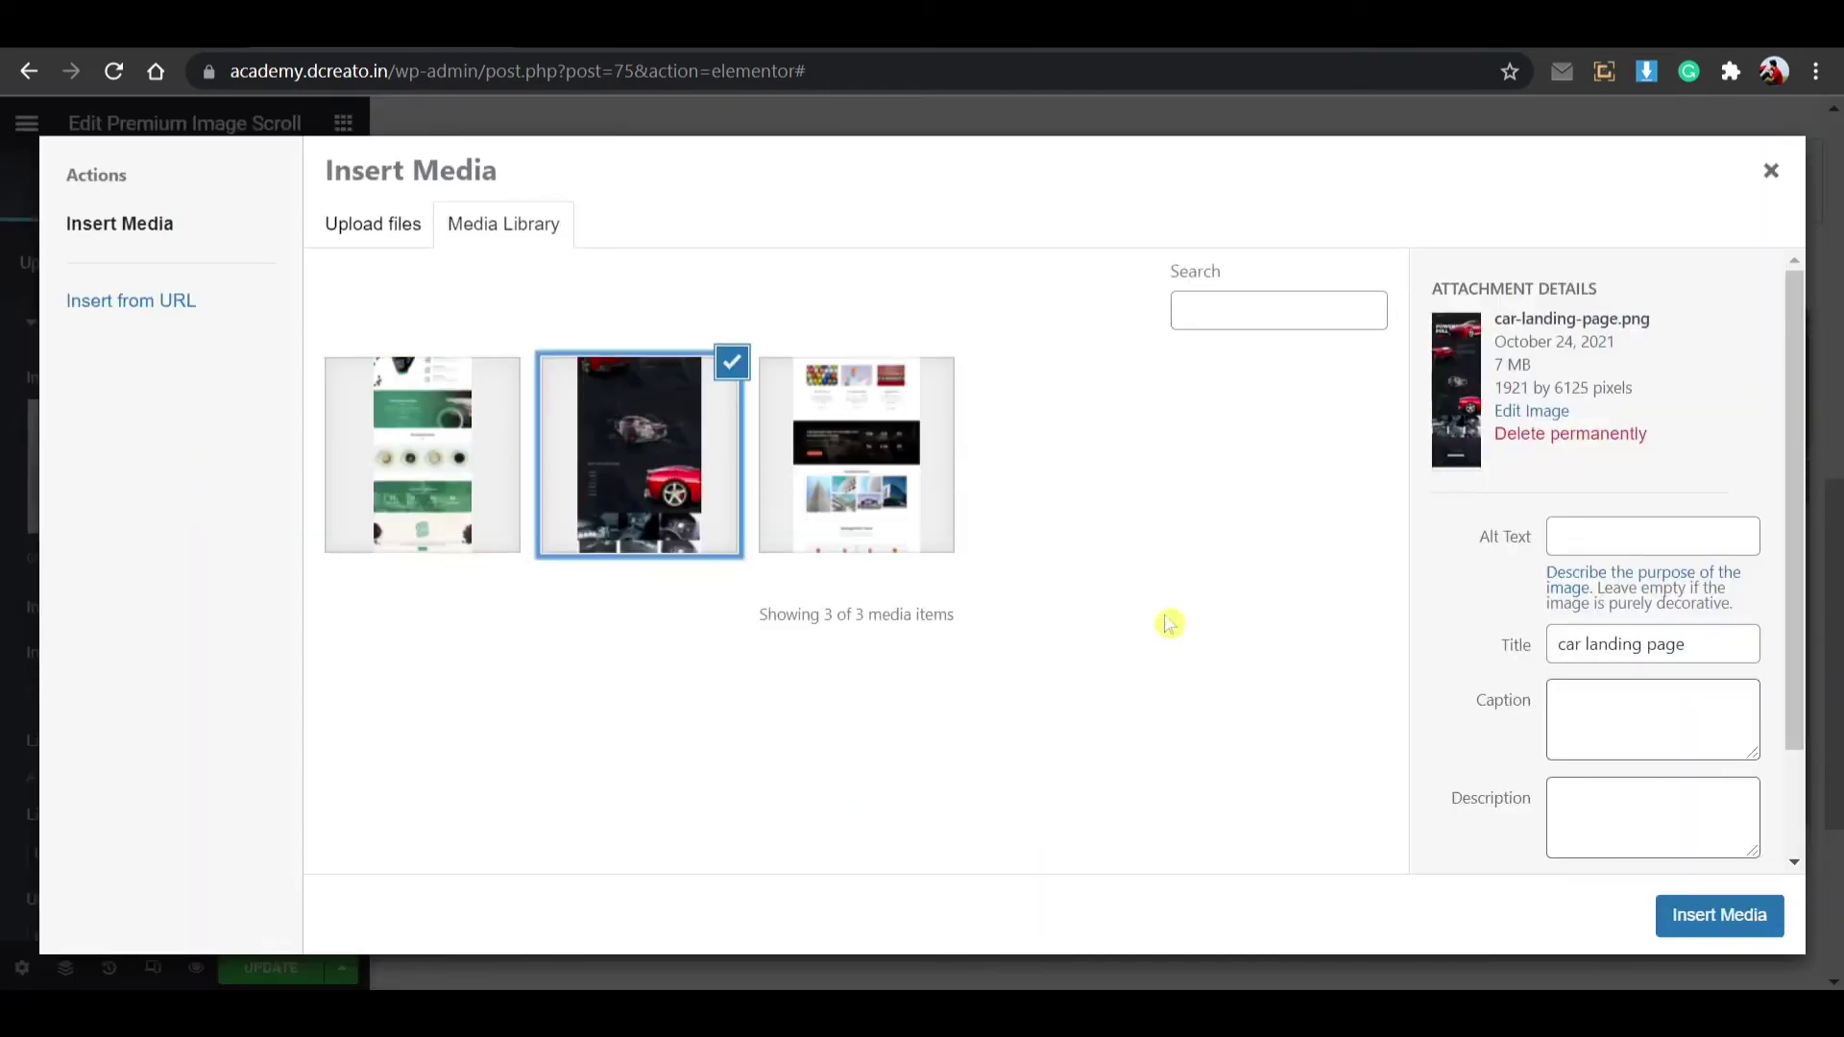
click(1650, 920)
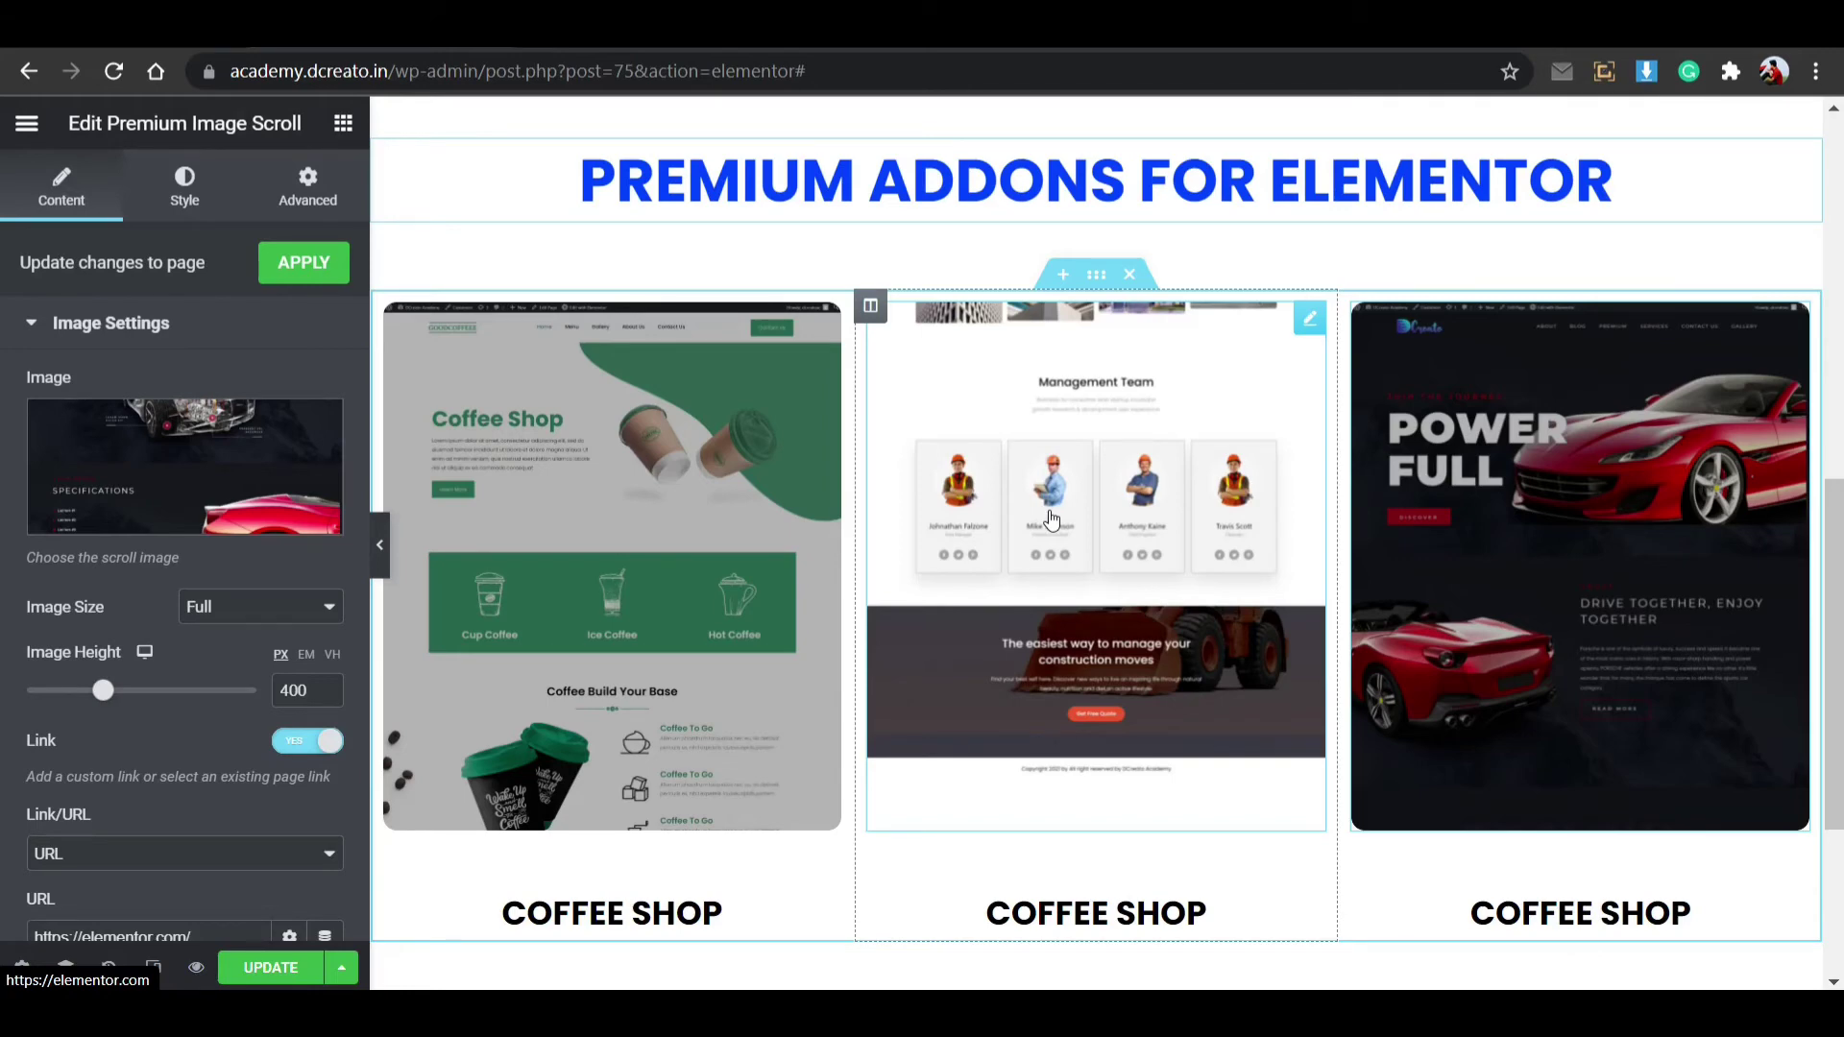
Step: Replace the middle Premium Addons column's Coffee Shop heading with a copy of the Construction heading from the upper cards
scroll(908, 334, up, 4)
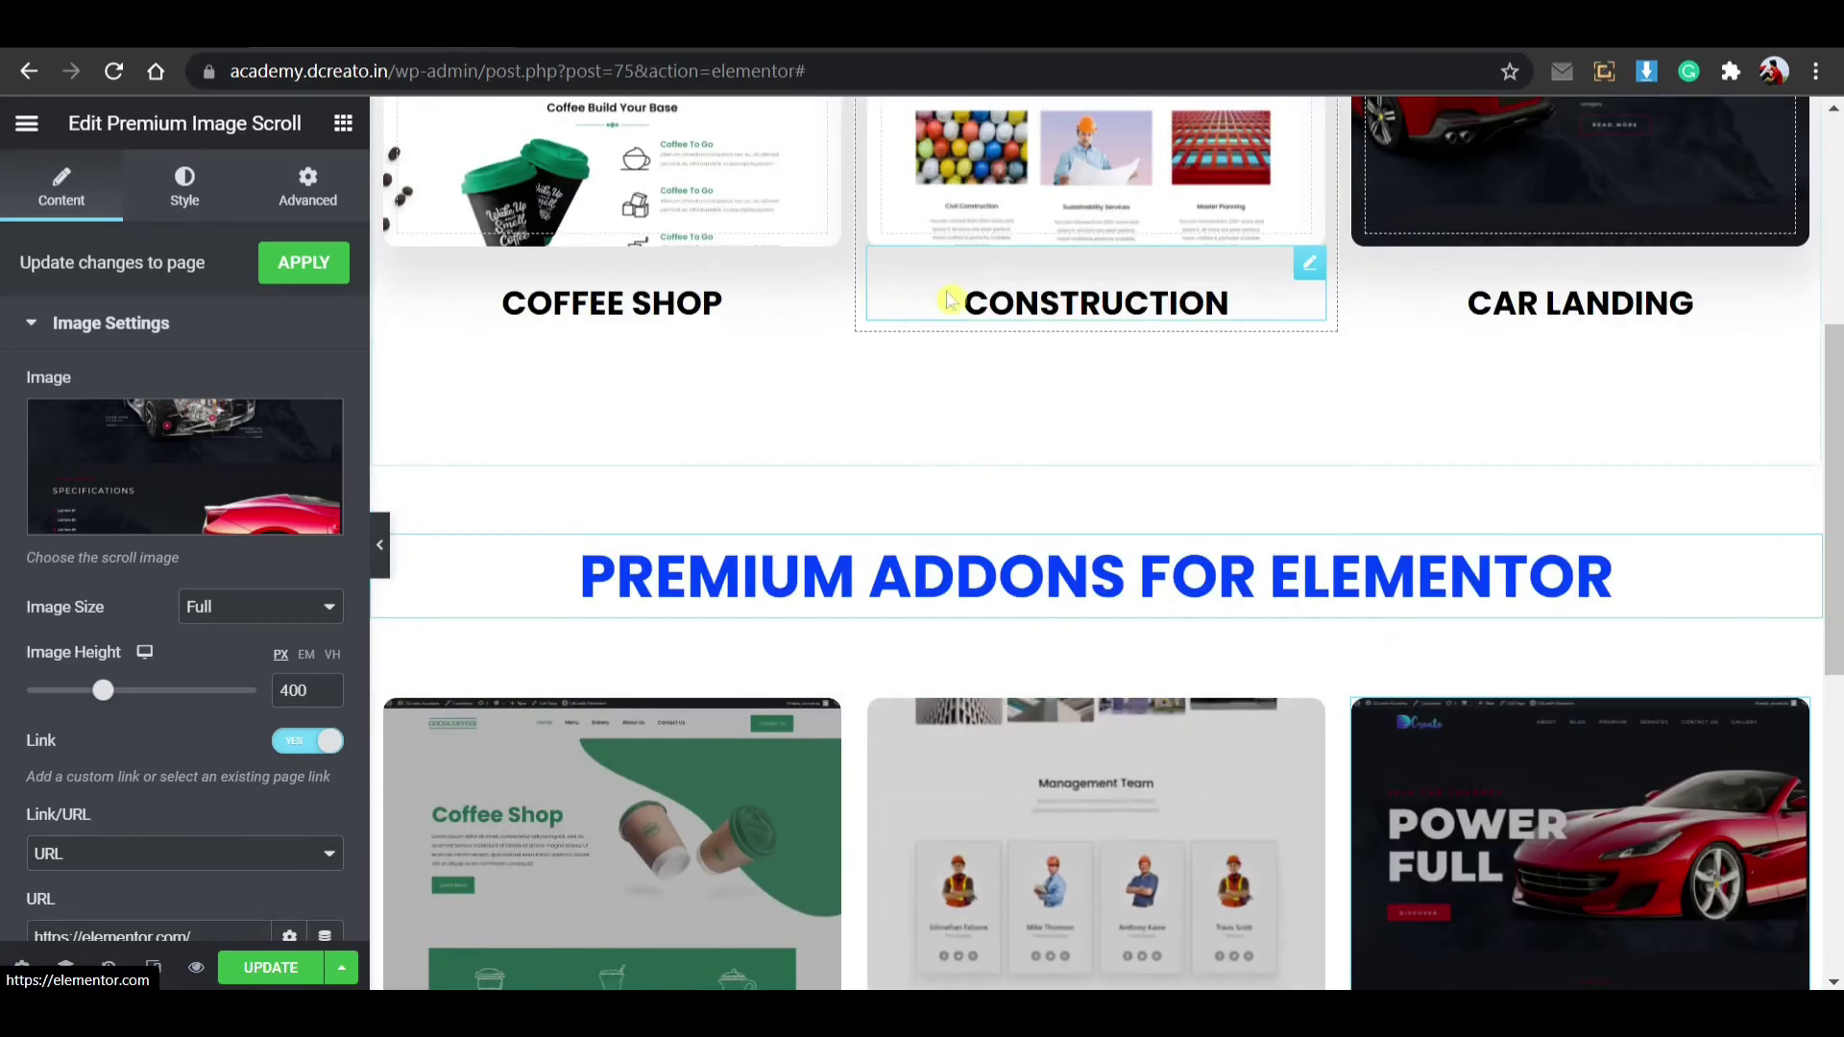
right_click(1304, 271)
click(1341, 411)
scroll(1239, 461, down, 5)
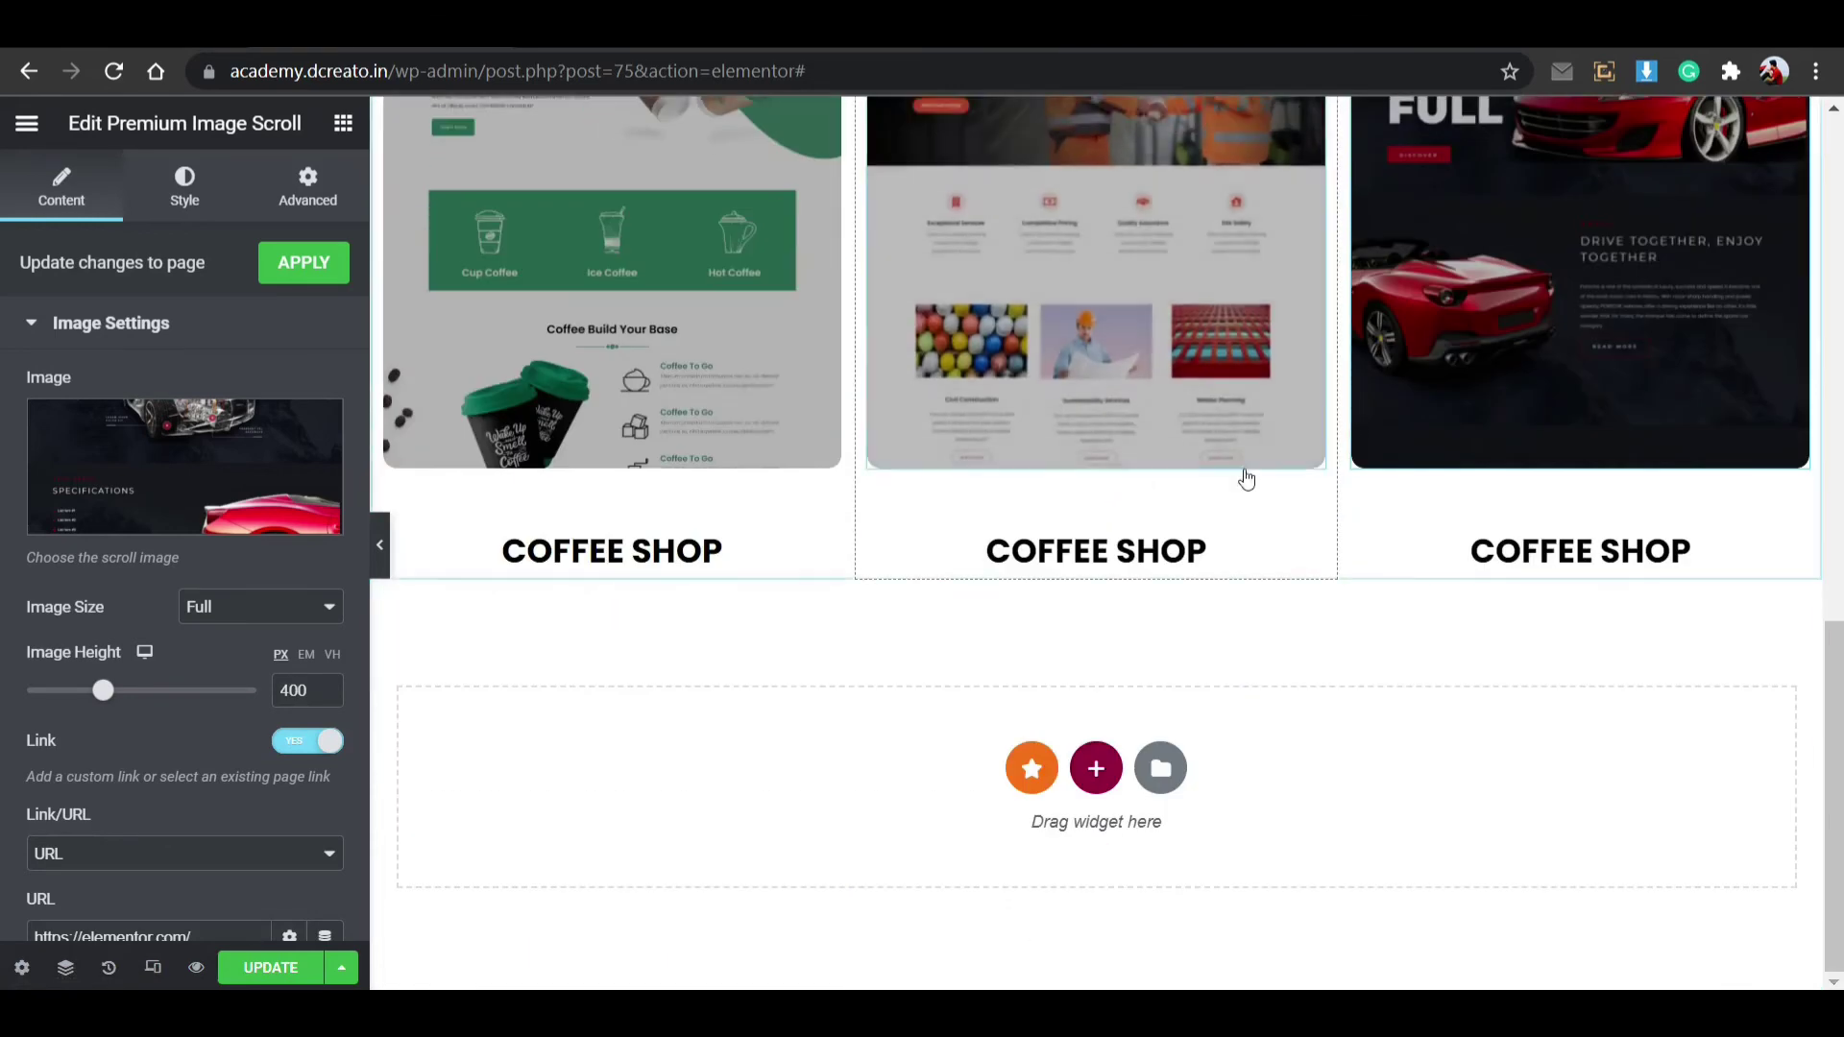
right_click(1239, 537)
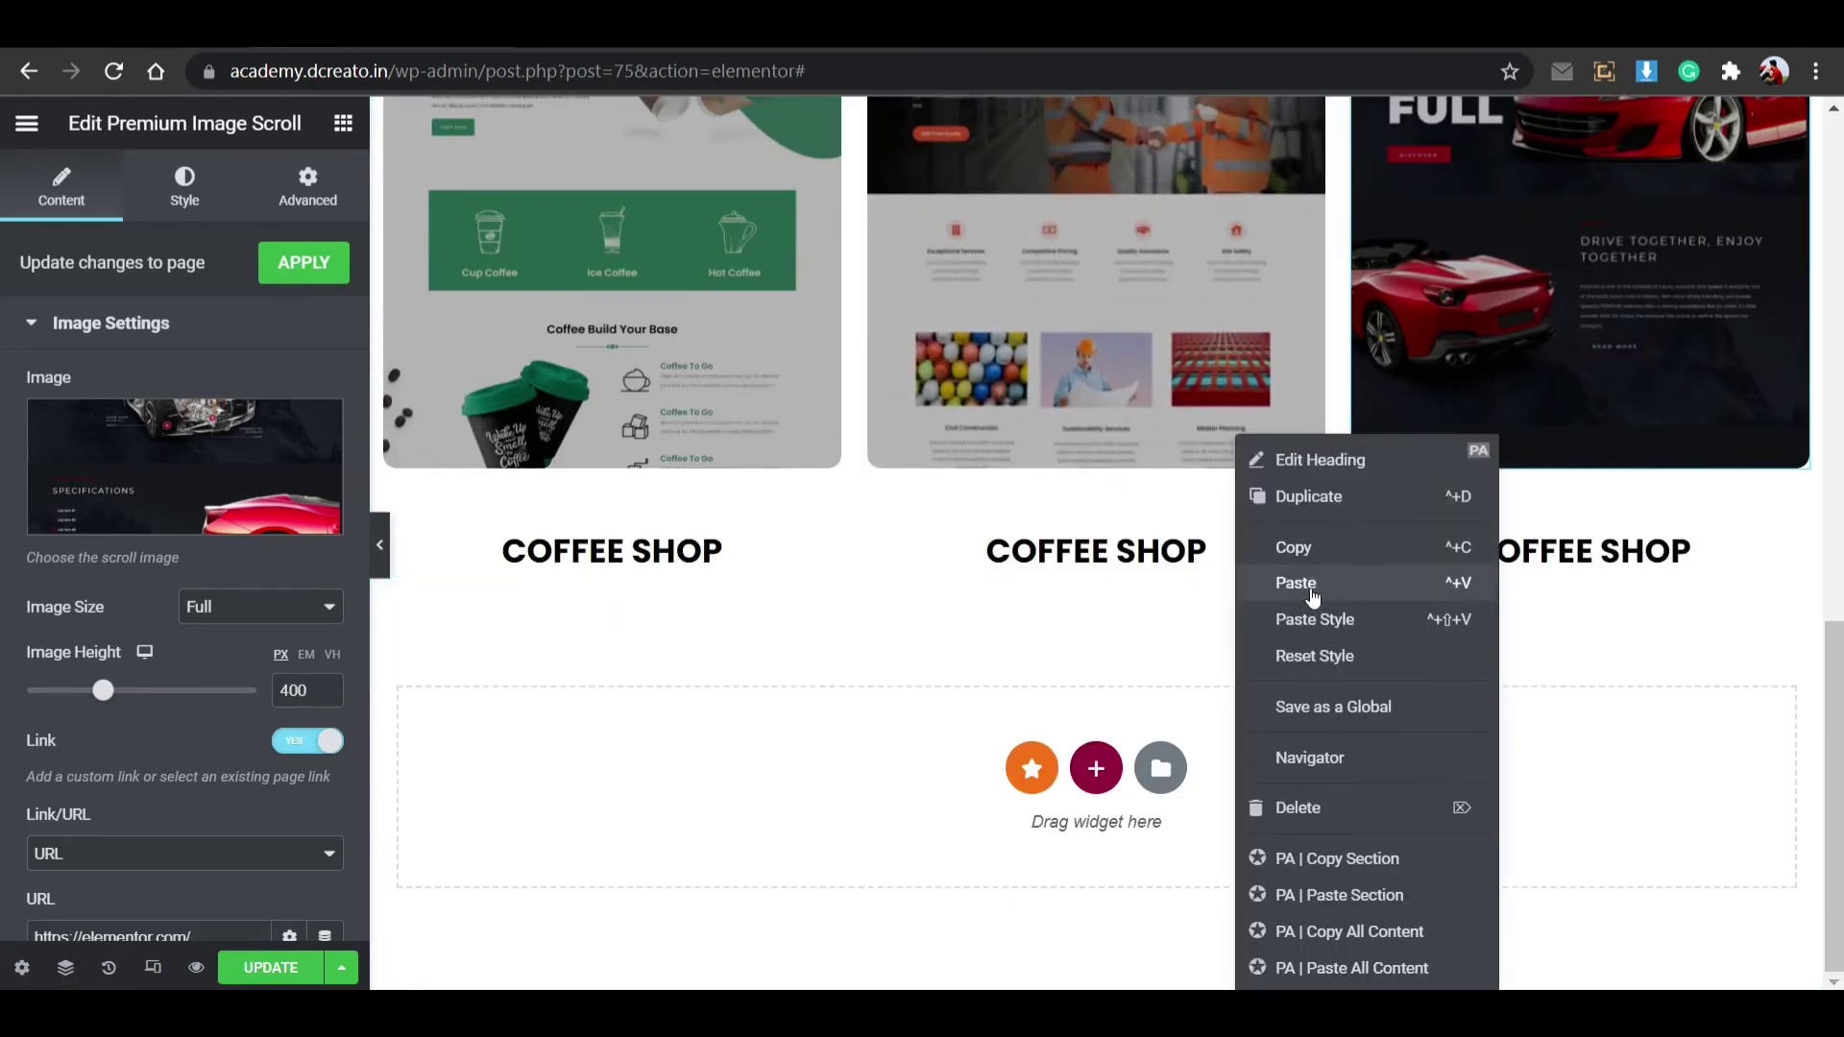
click(1260, 585)
right_click(1314, 521)
click(1370, 795)
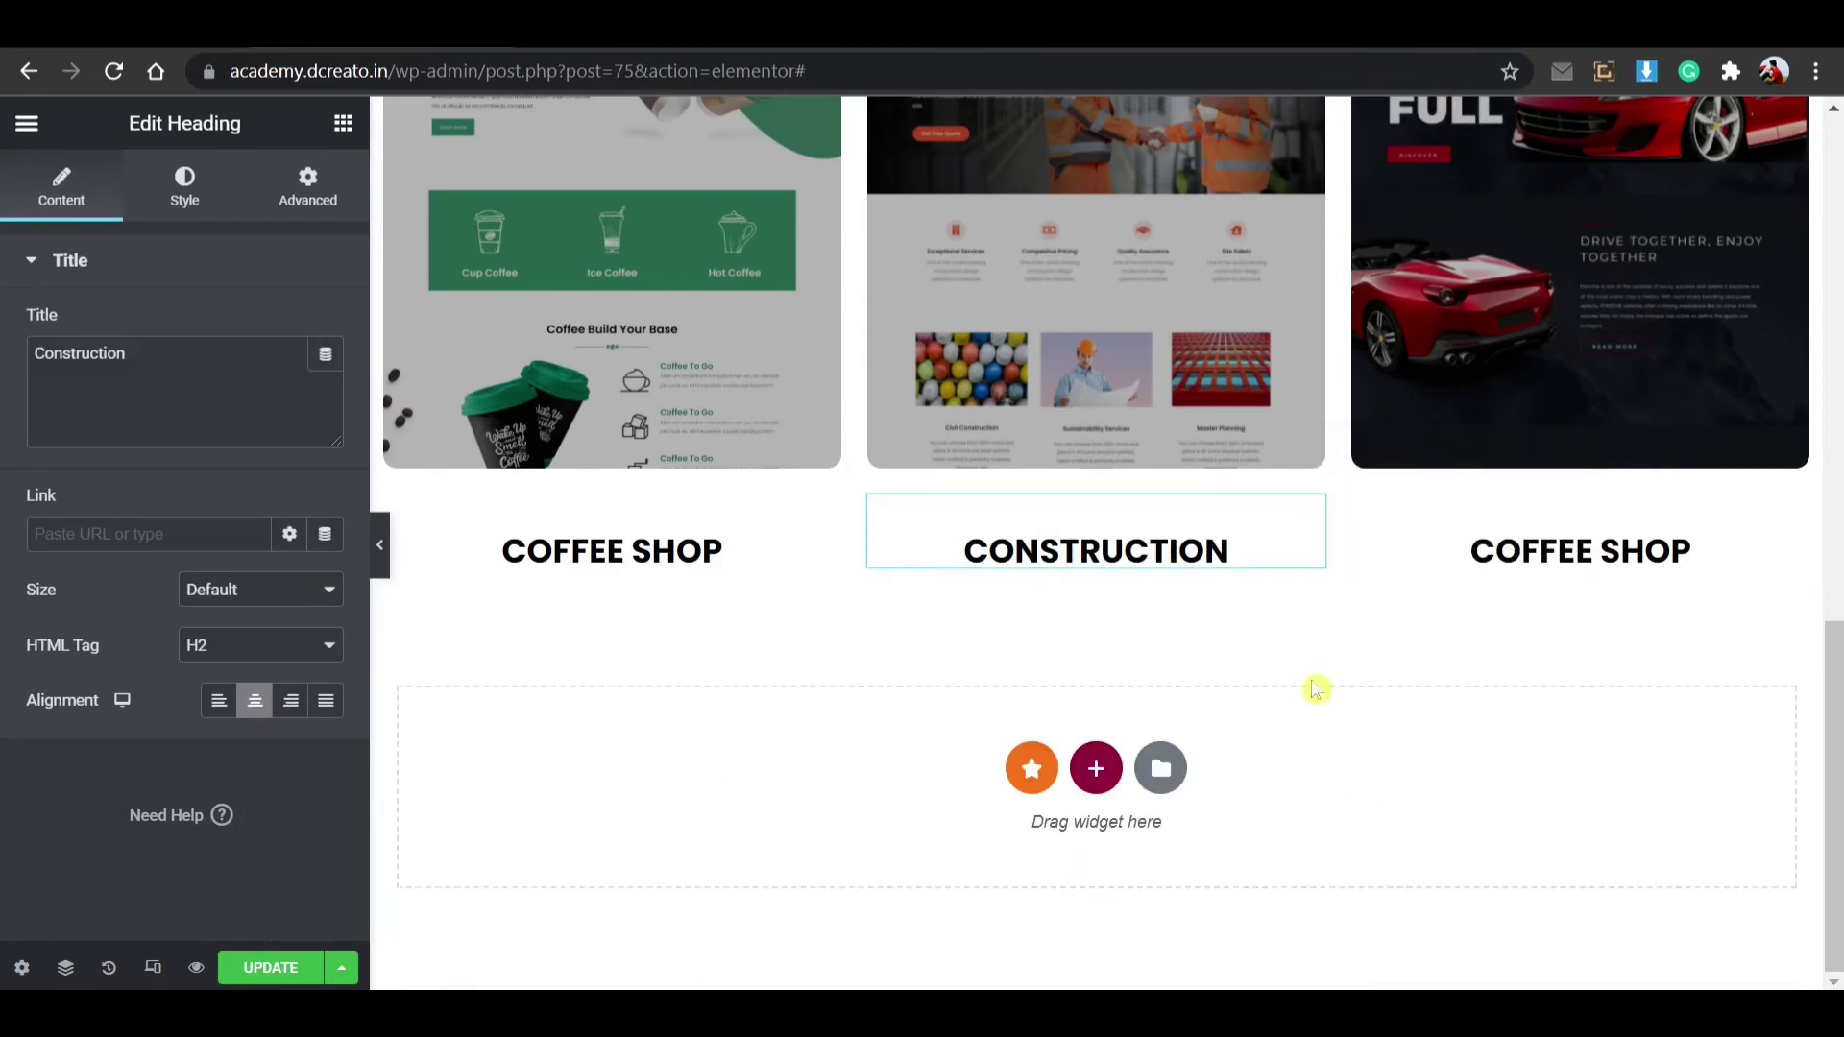
Step: Replace the third Premium Addons column's heading with a copy of the Car Landing heading from the upper cards, and update the page
scroll(1613, 573, up, 10)
scroll(1613, 574, down, 1)
right_click(1792, 441)
click(1556, 560)
scroll(1761, 544, down, 5)
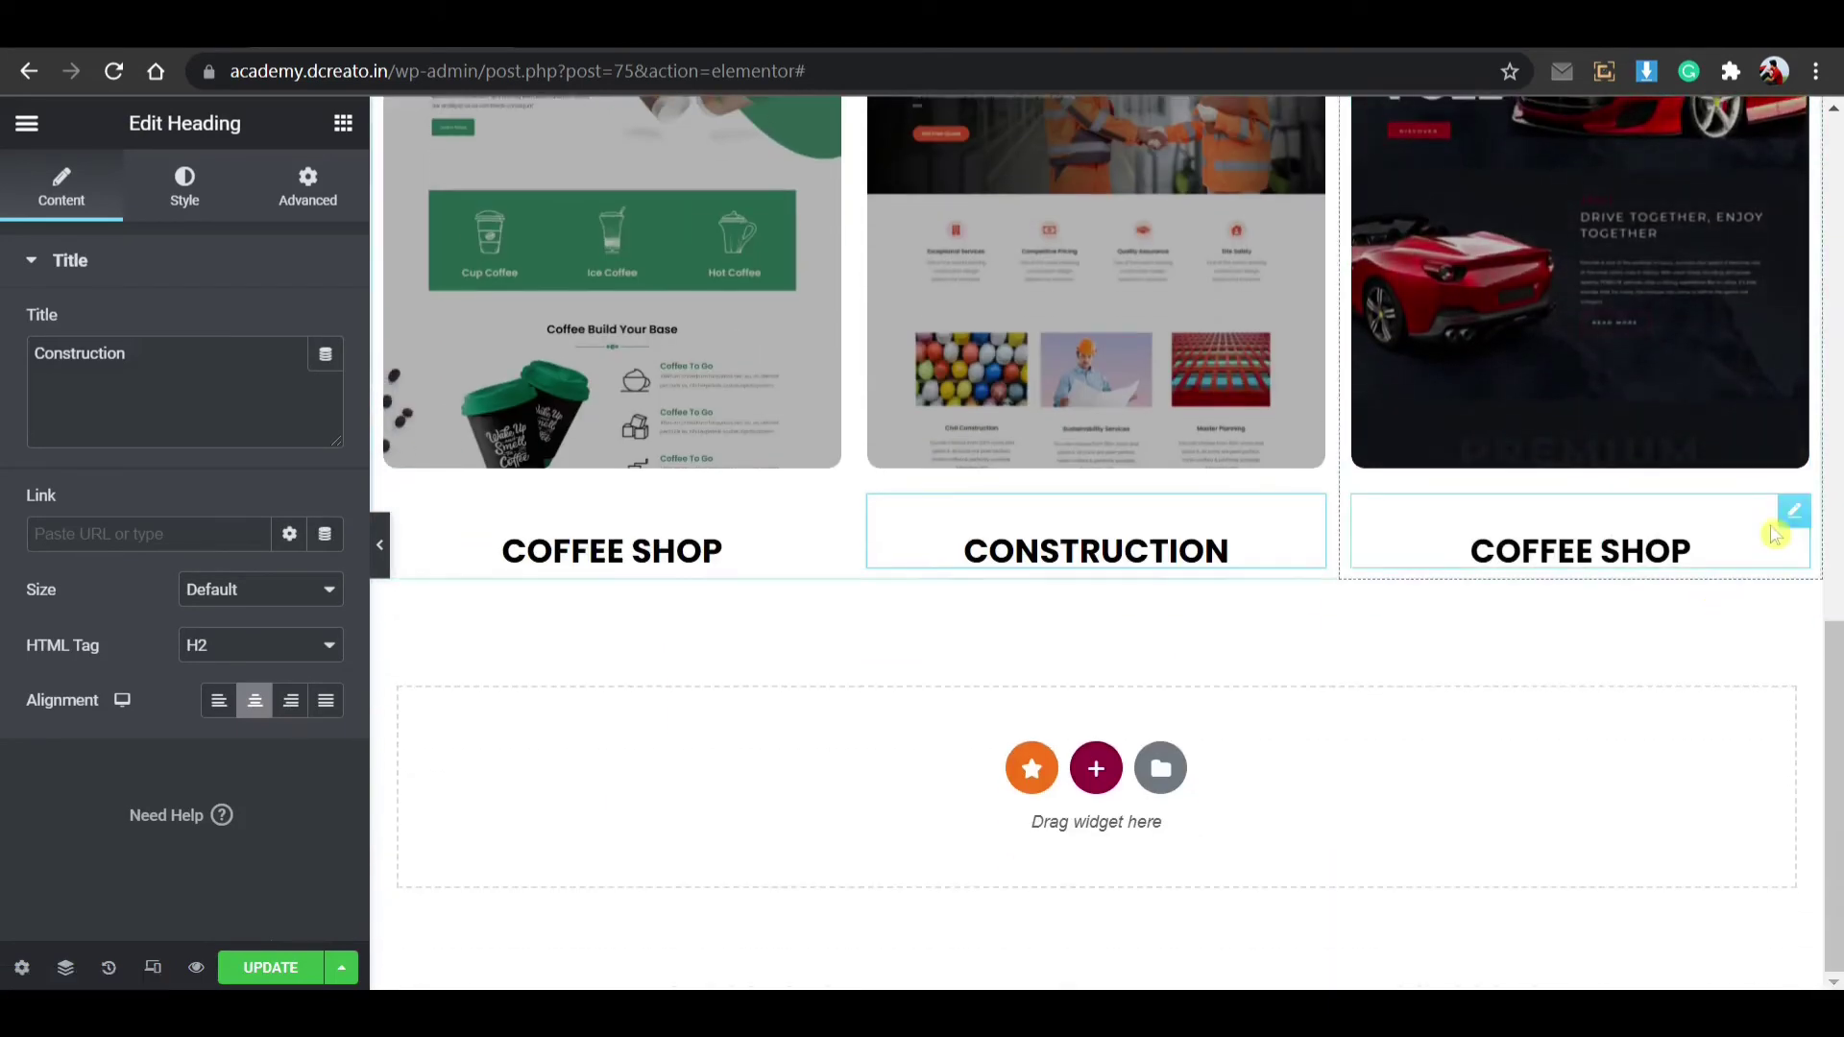
right_click(1775, 535)
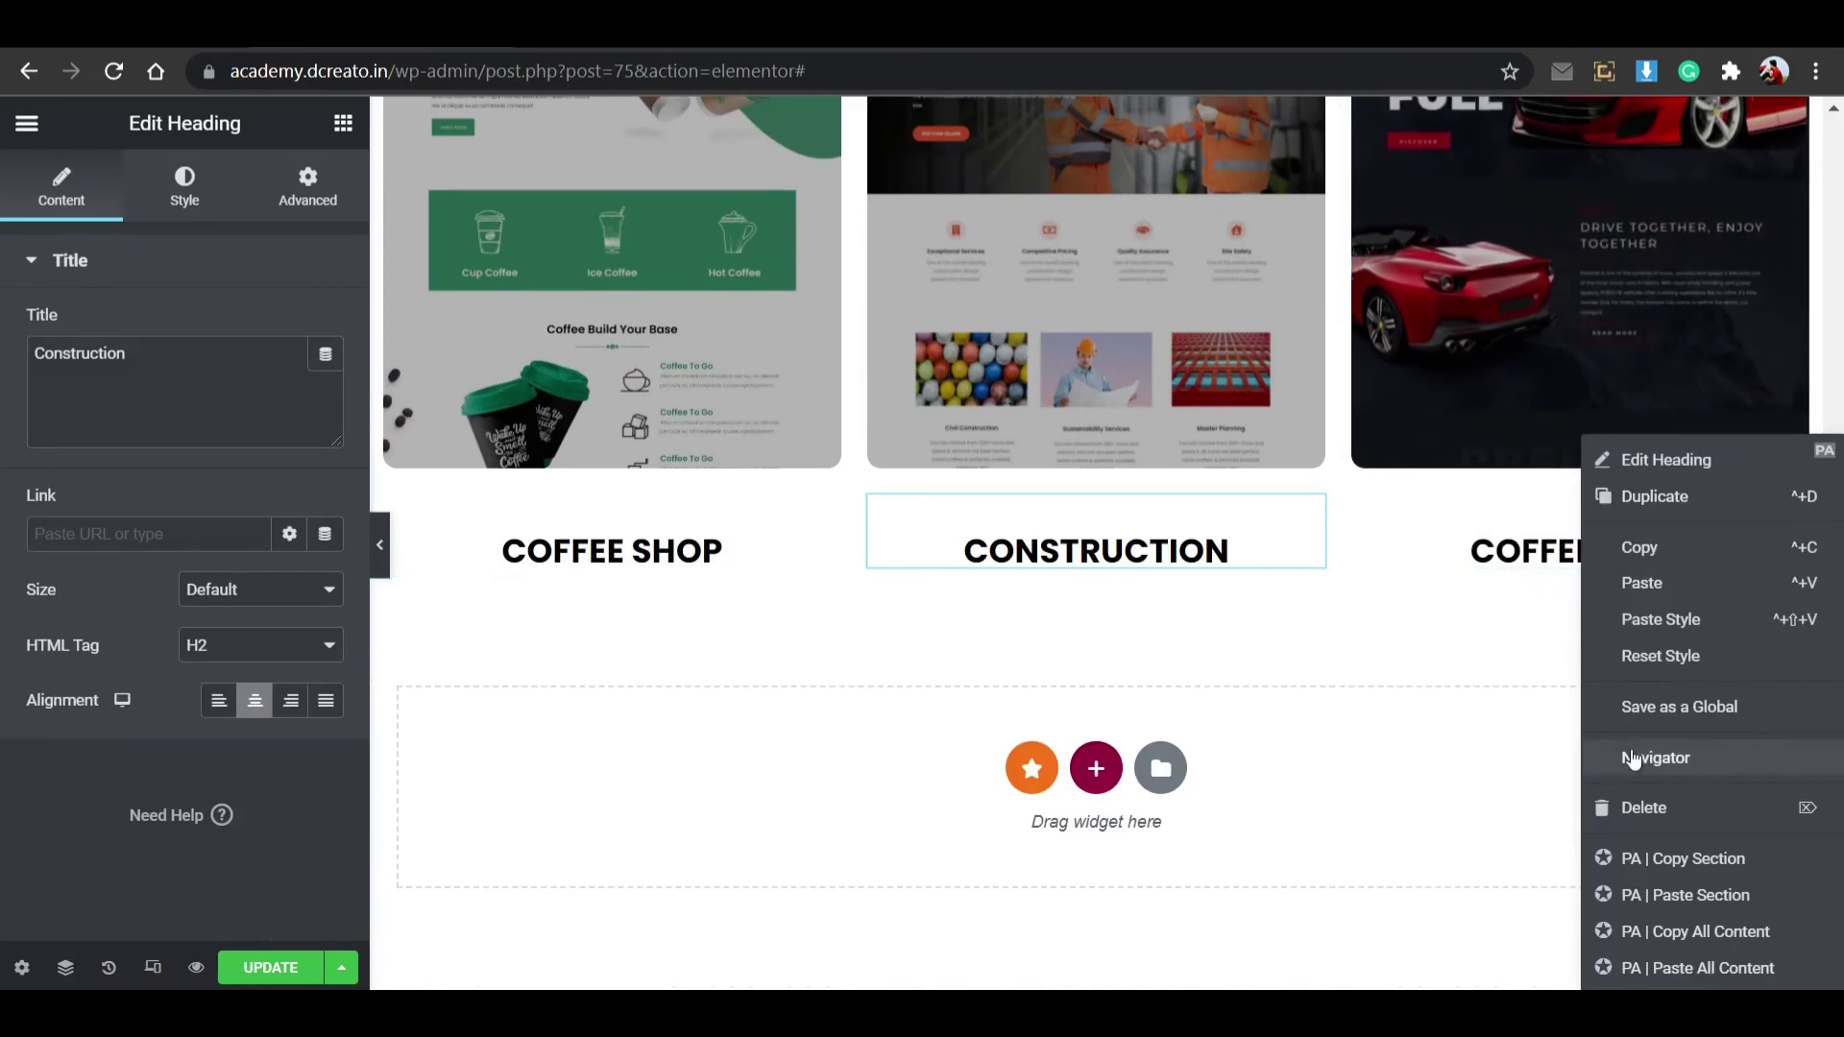
click(1643, 585)
right_click(1783, 531)
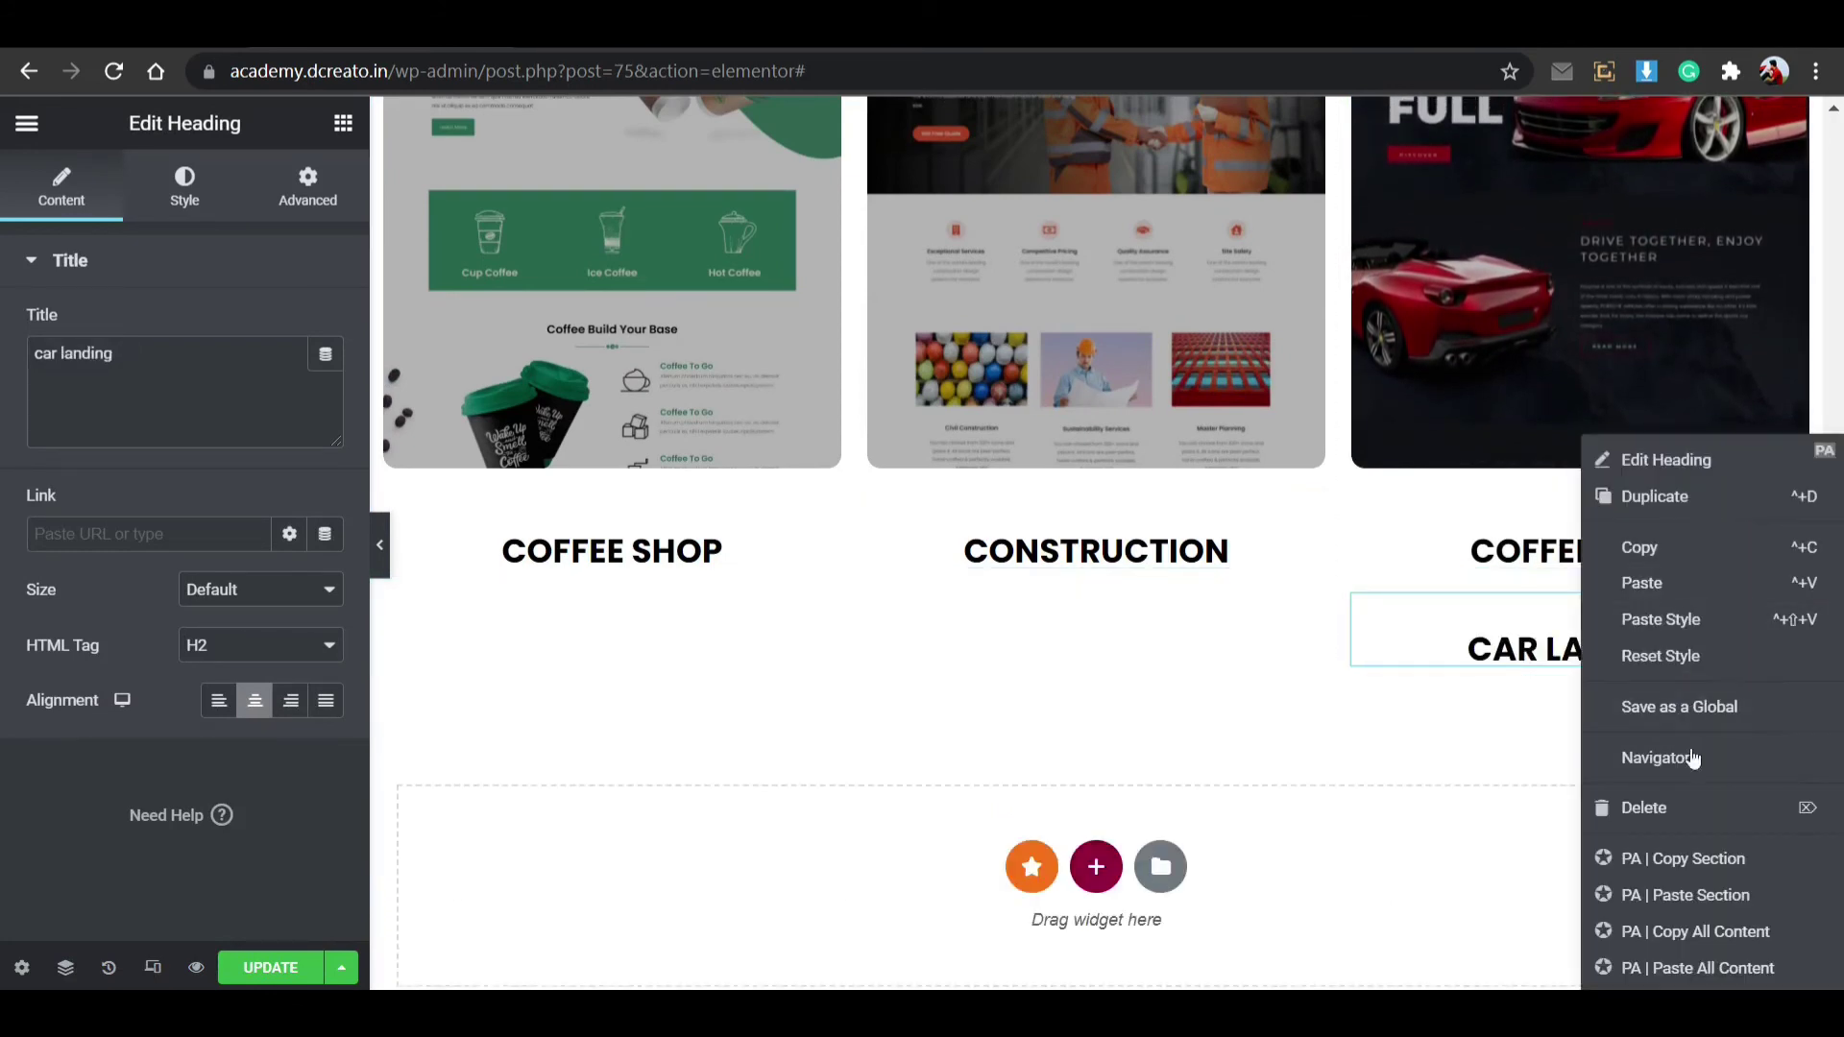
click(1688, 803)
click(248, 968)
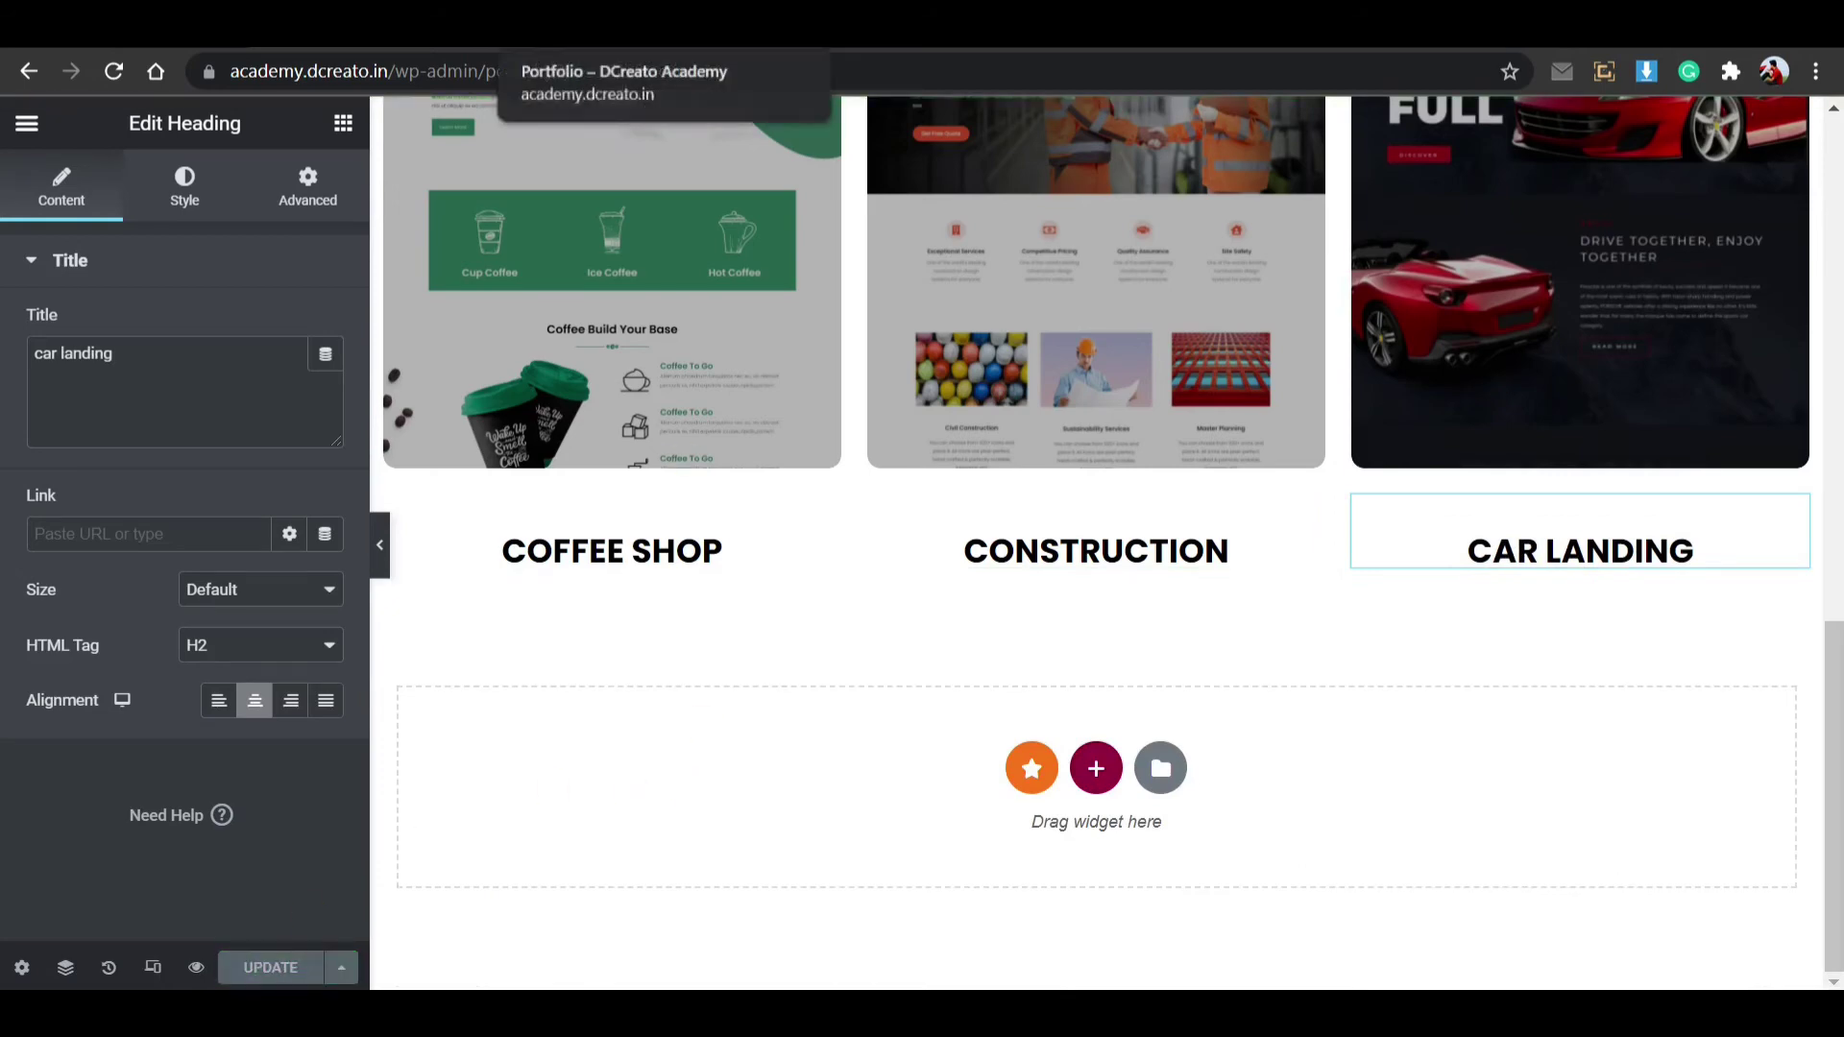
Step: Insert a single-column section above the first three cards and open its top padding for editing
scroll(724, 354, down, 7)
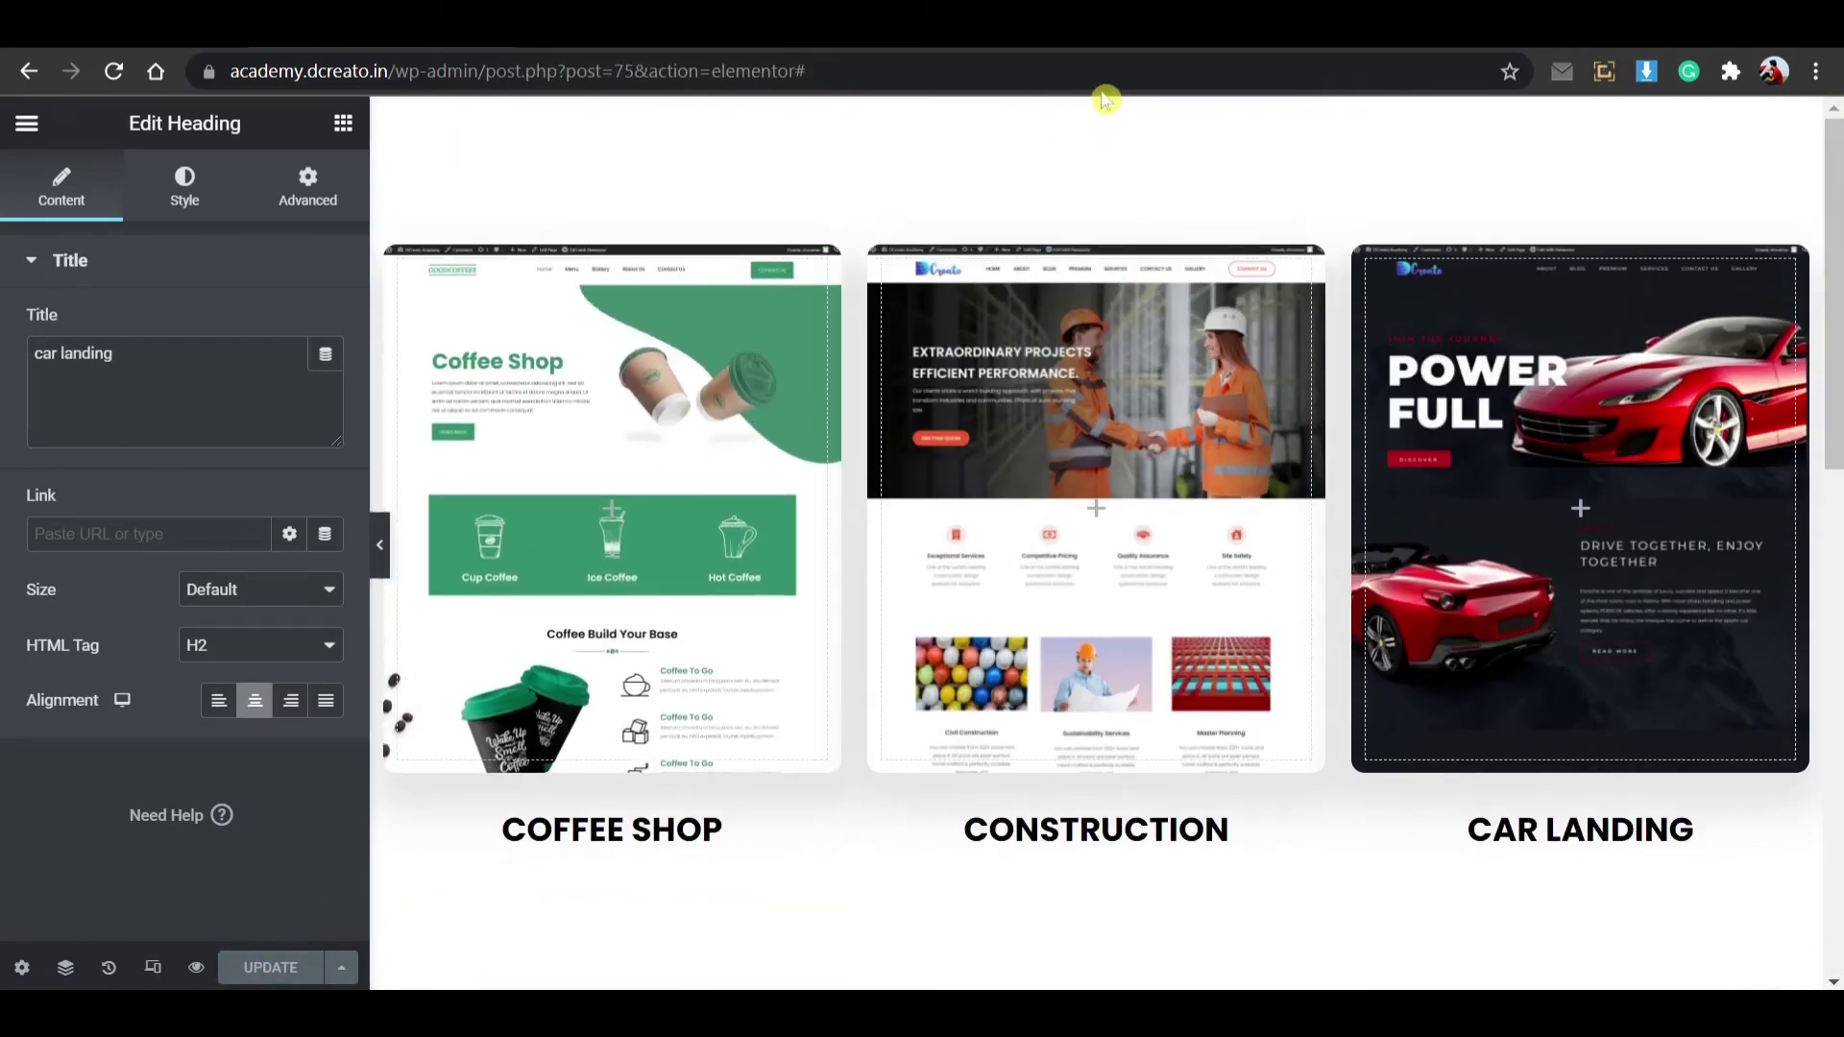
click(1062, 114)
click(1095, 219)
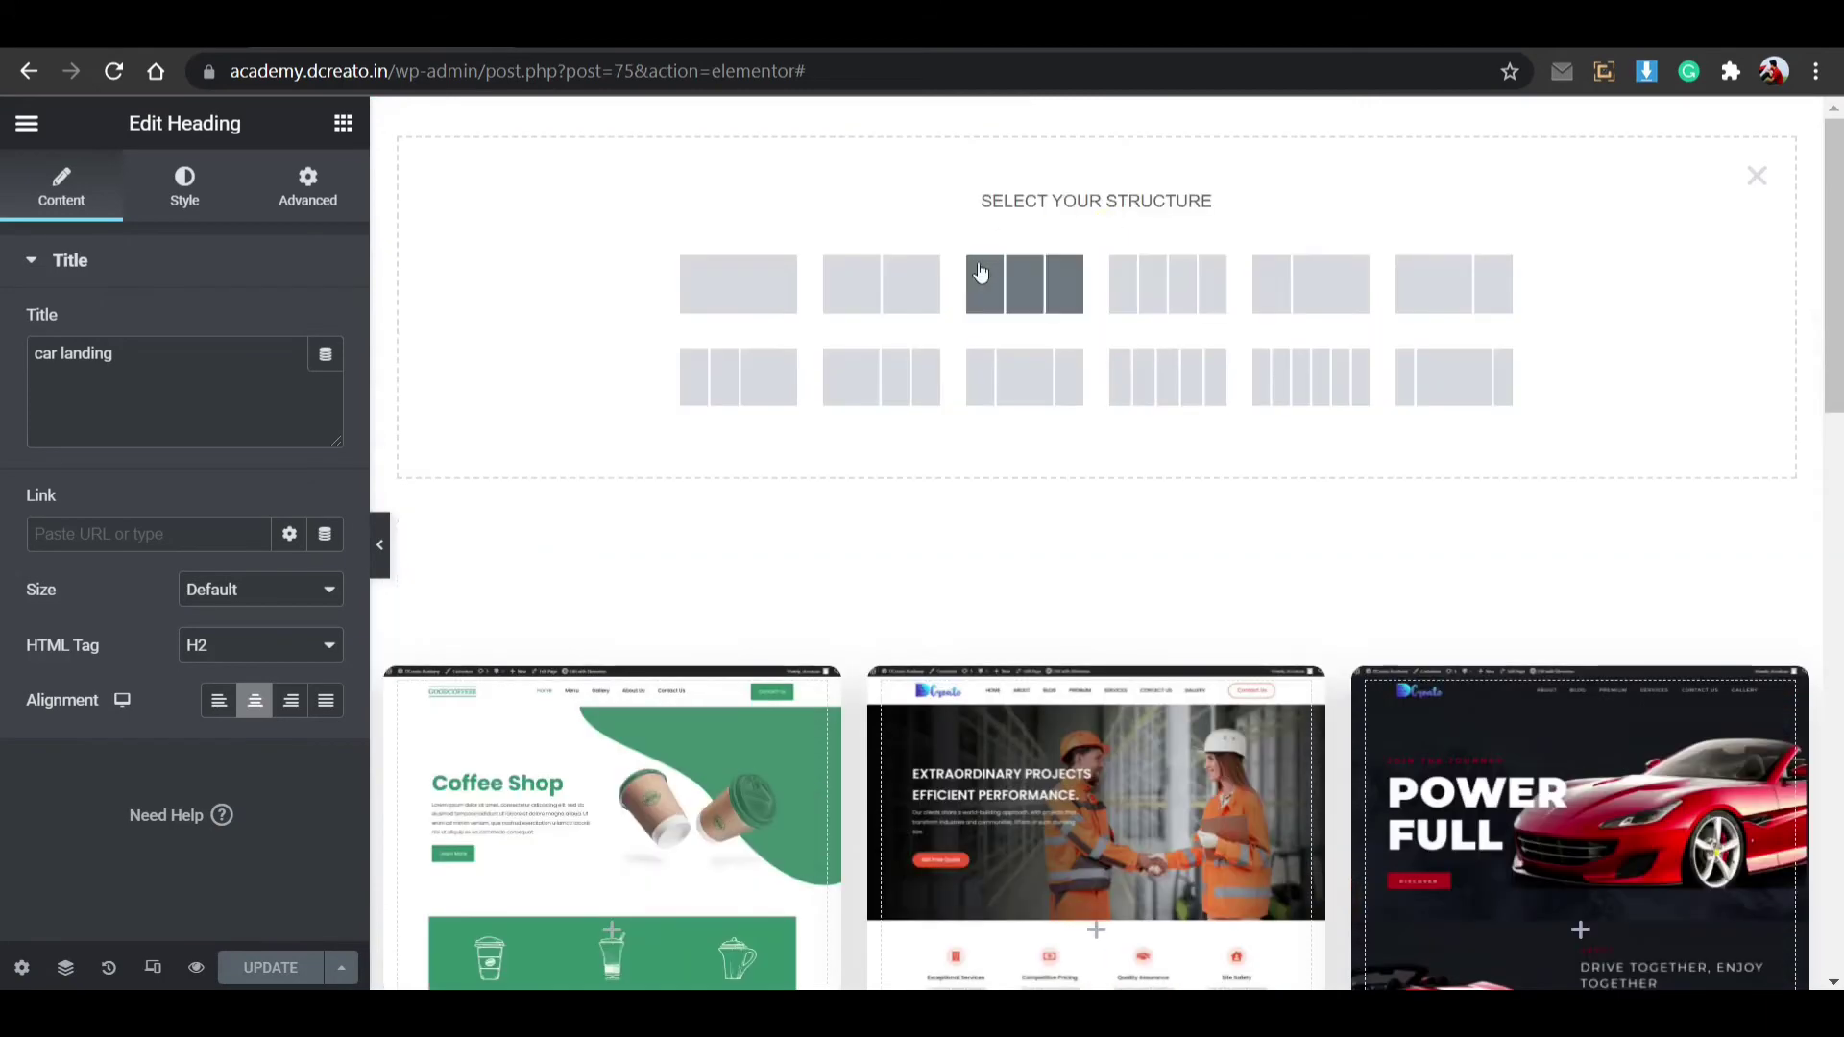
click(783, 264)
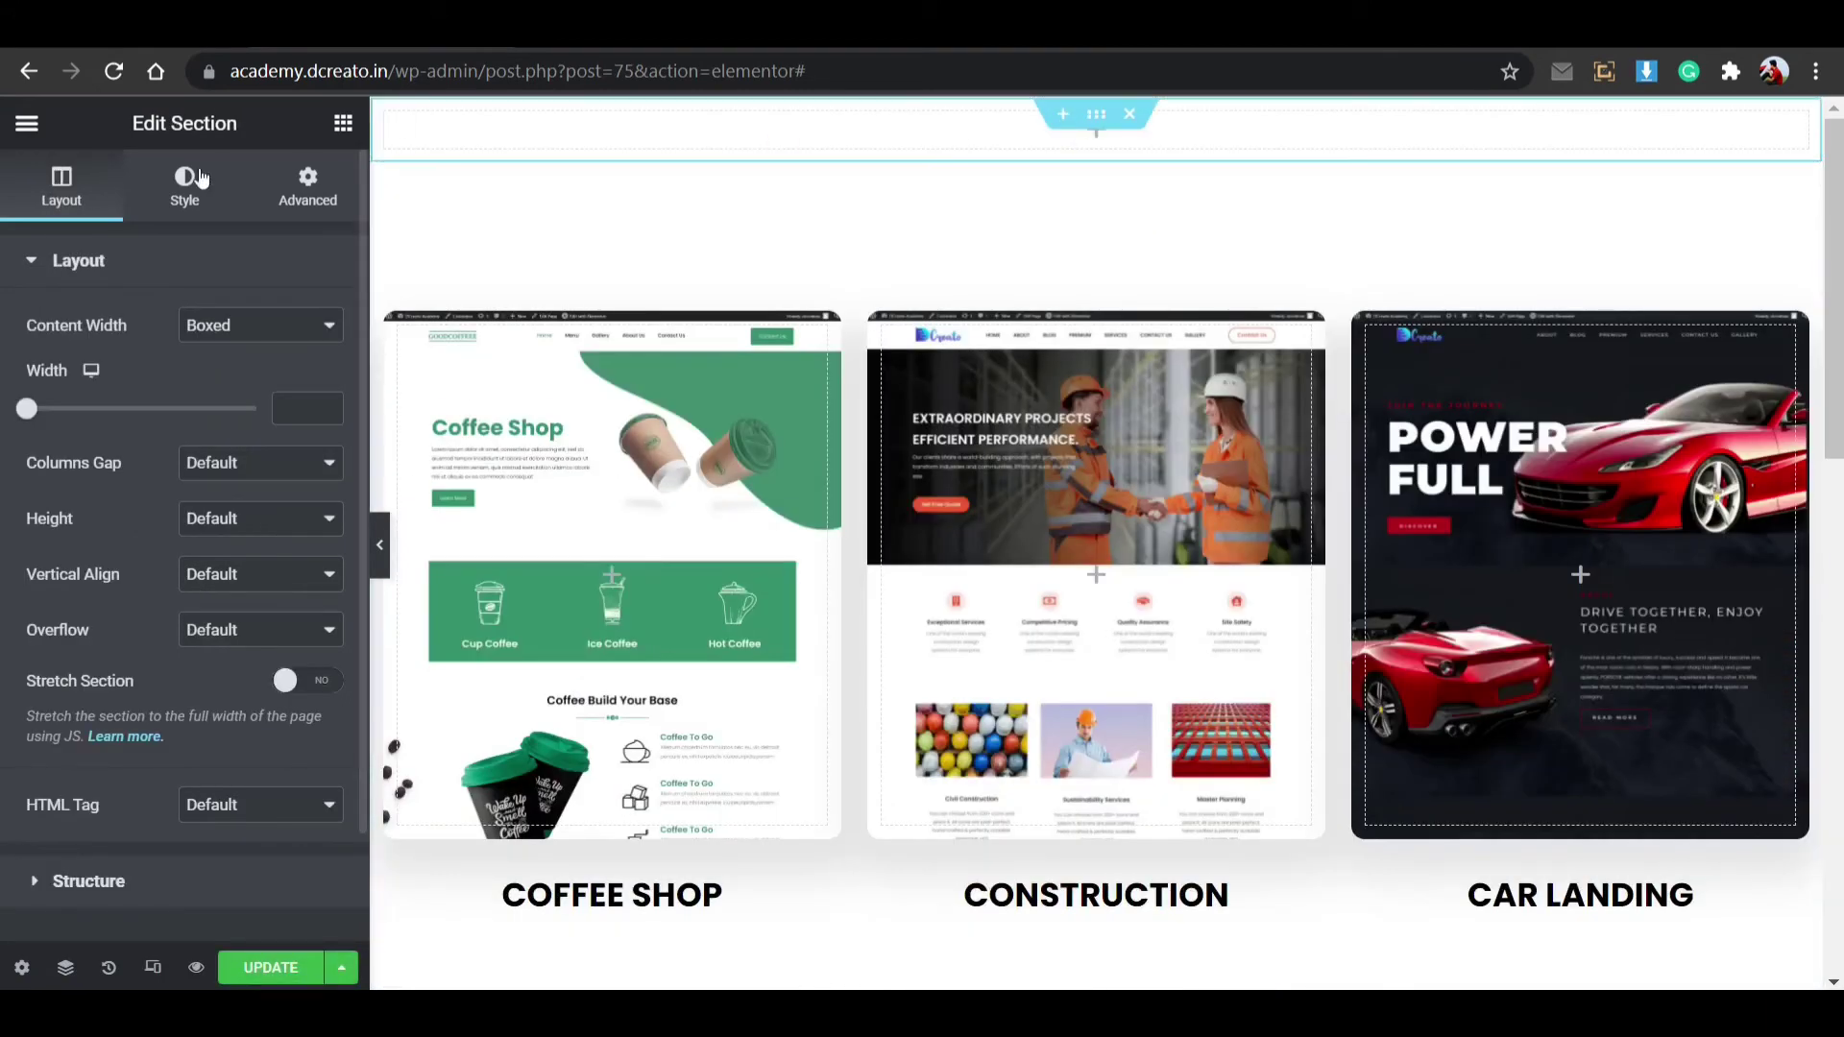
click(308, 187)
click(47, 460)
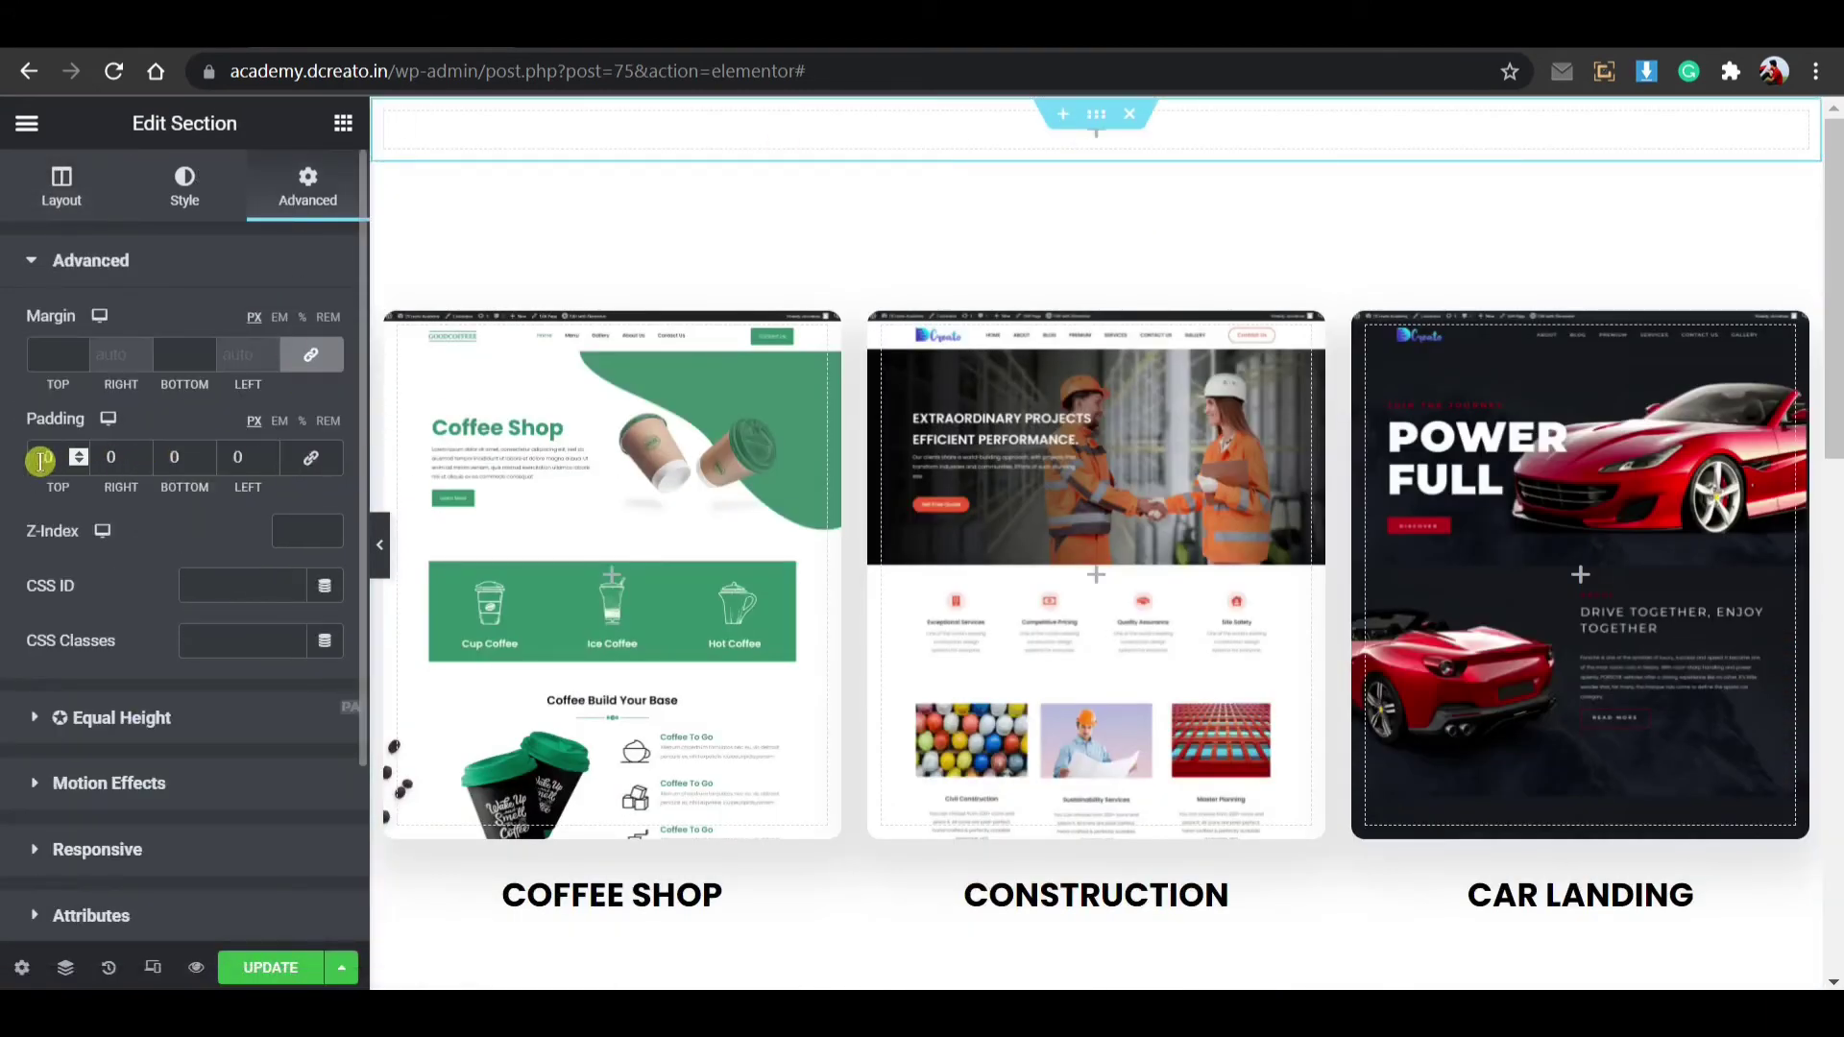
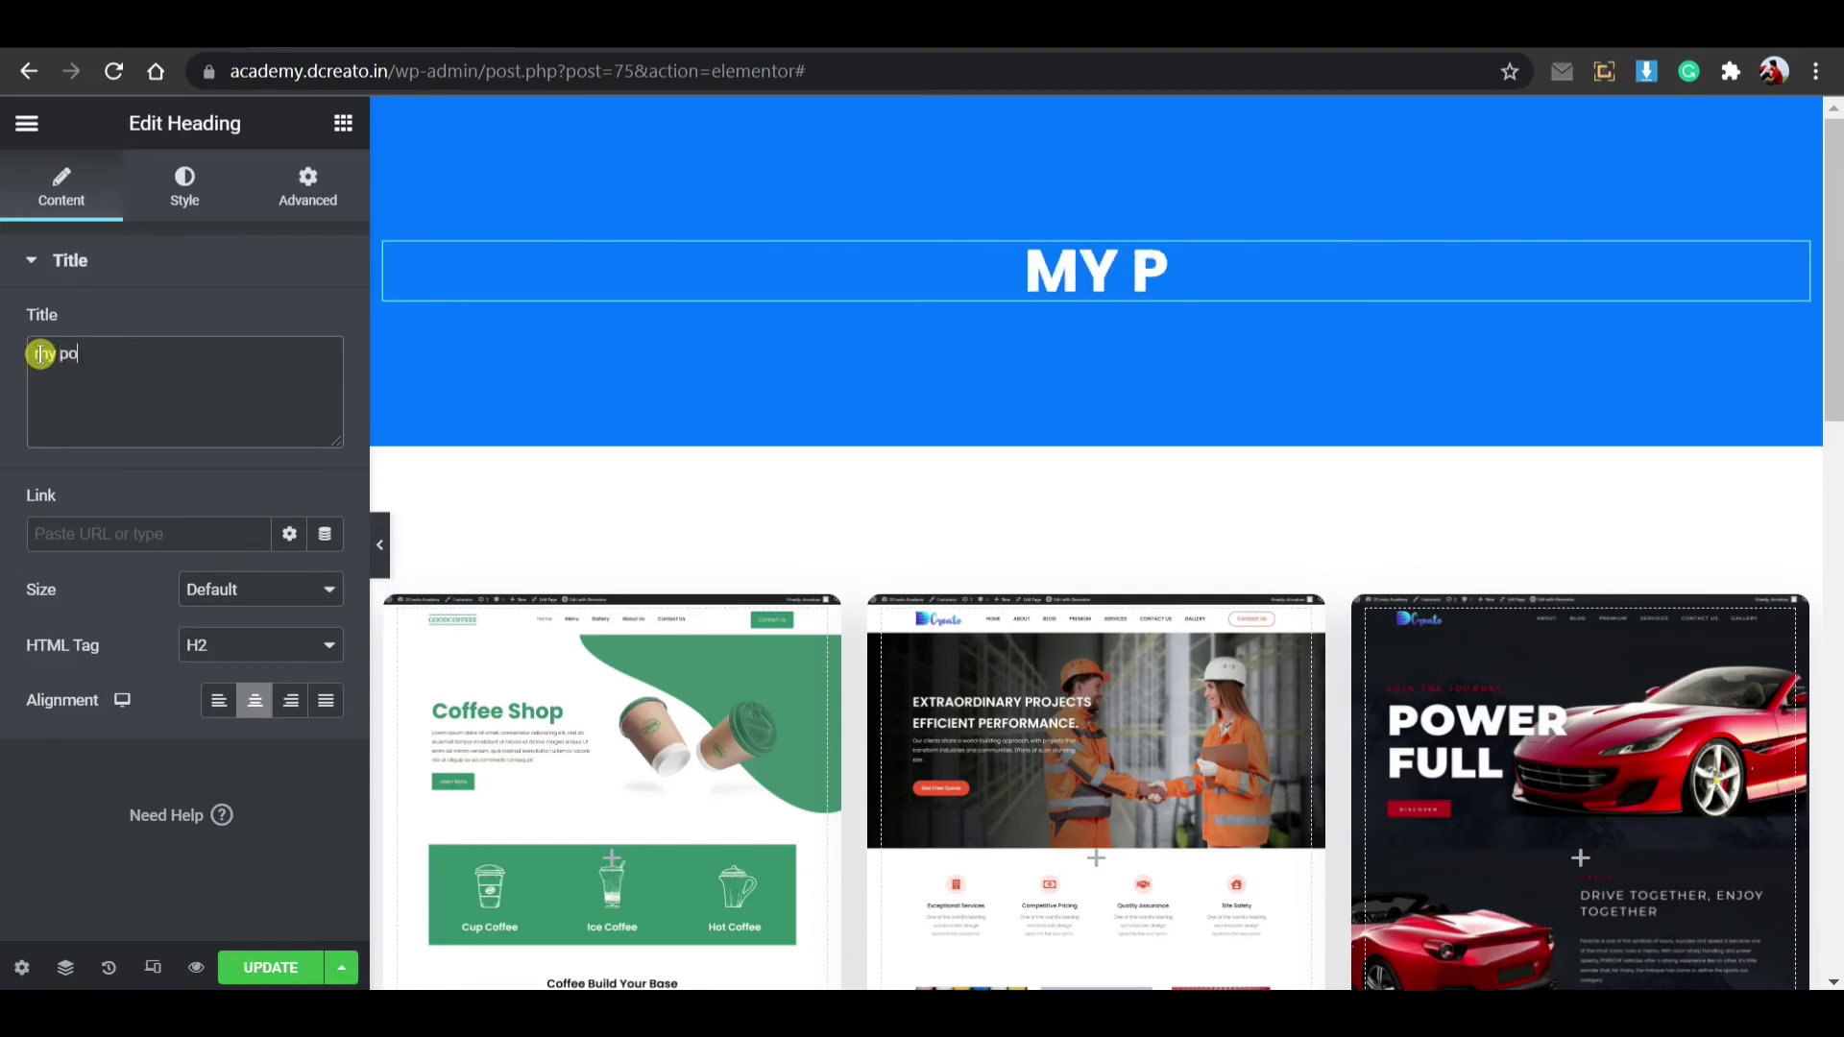
Step: Finish the blue banner's heading text as "my portfolio" and set its font size to 65 px
text(rtfolio)
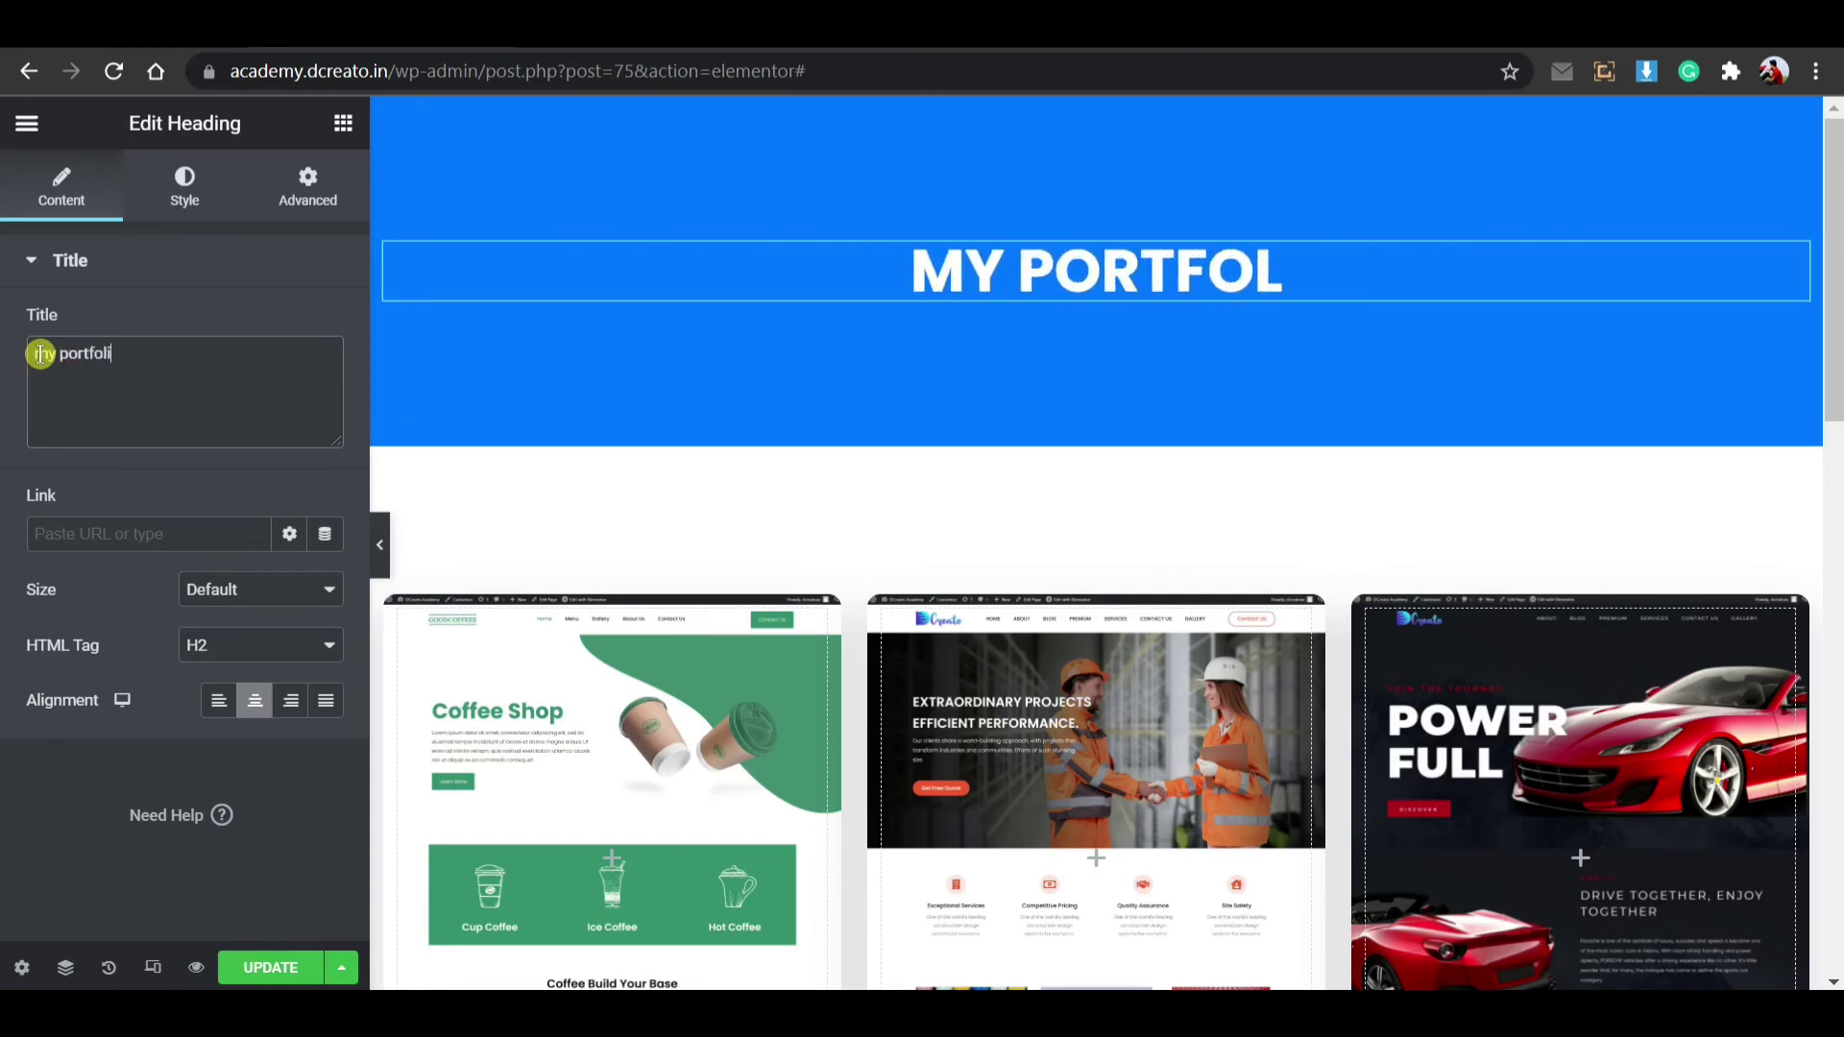
click(186, 187)
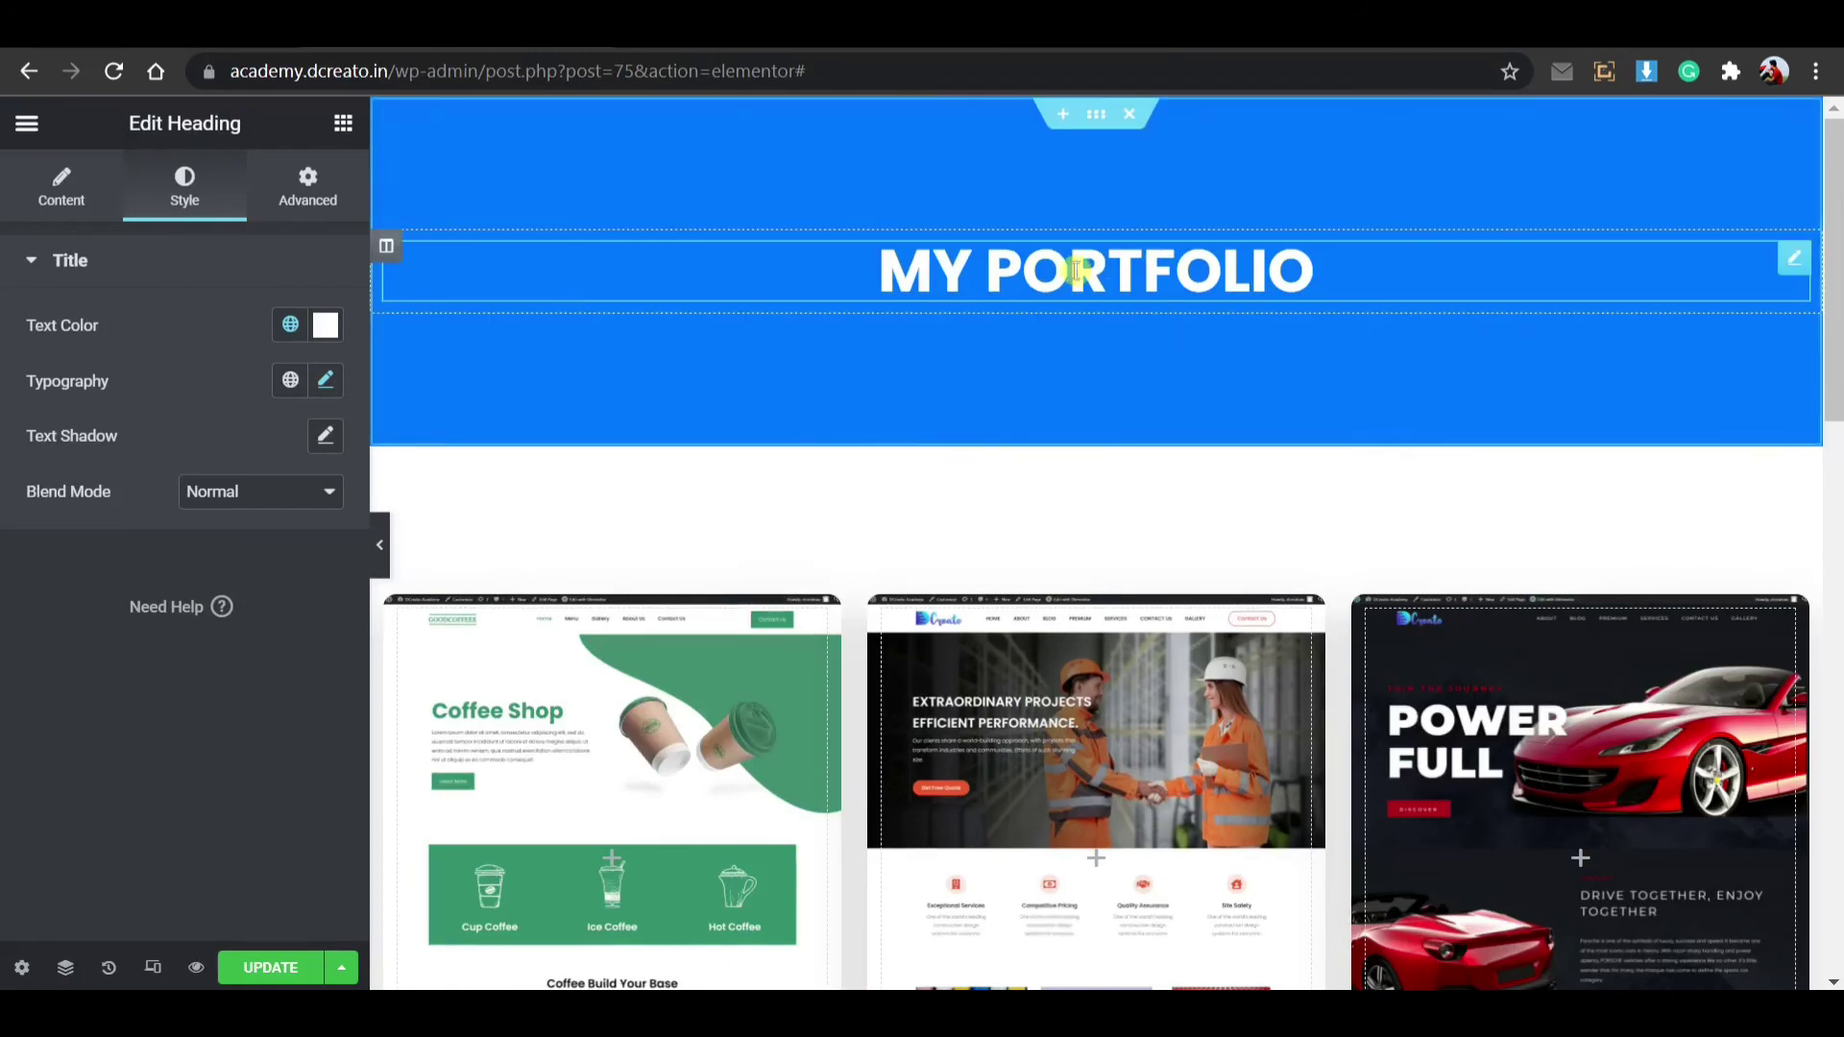
click(326, 381)
click(279, 589)
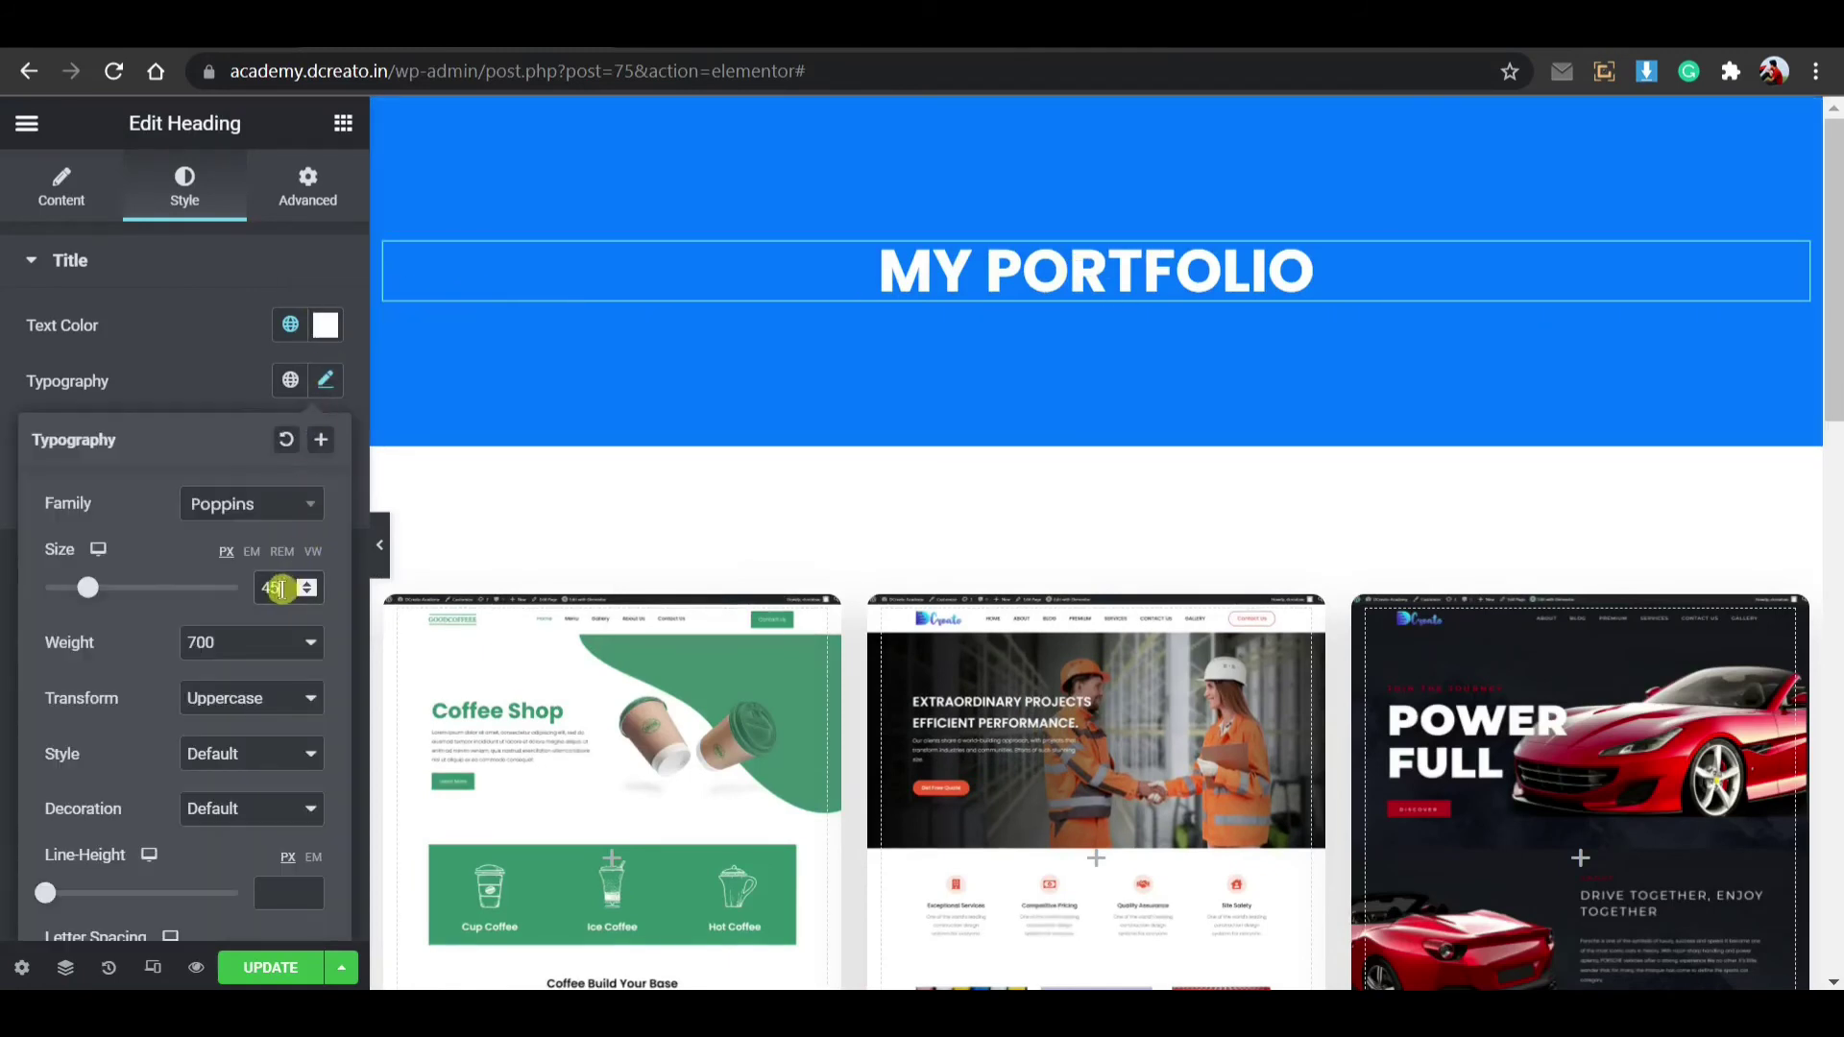
text(65)
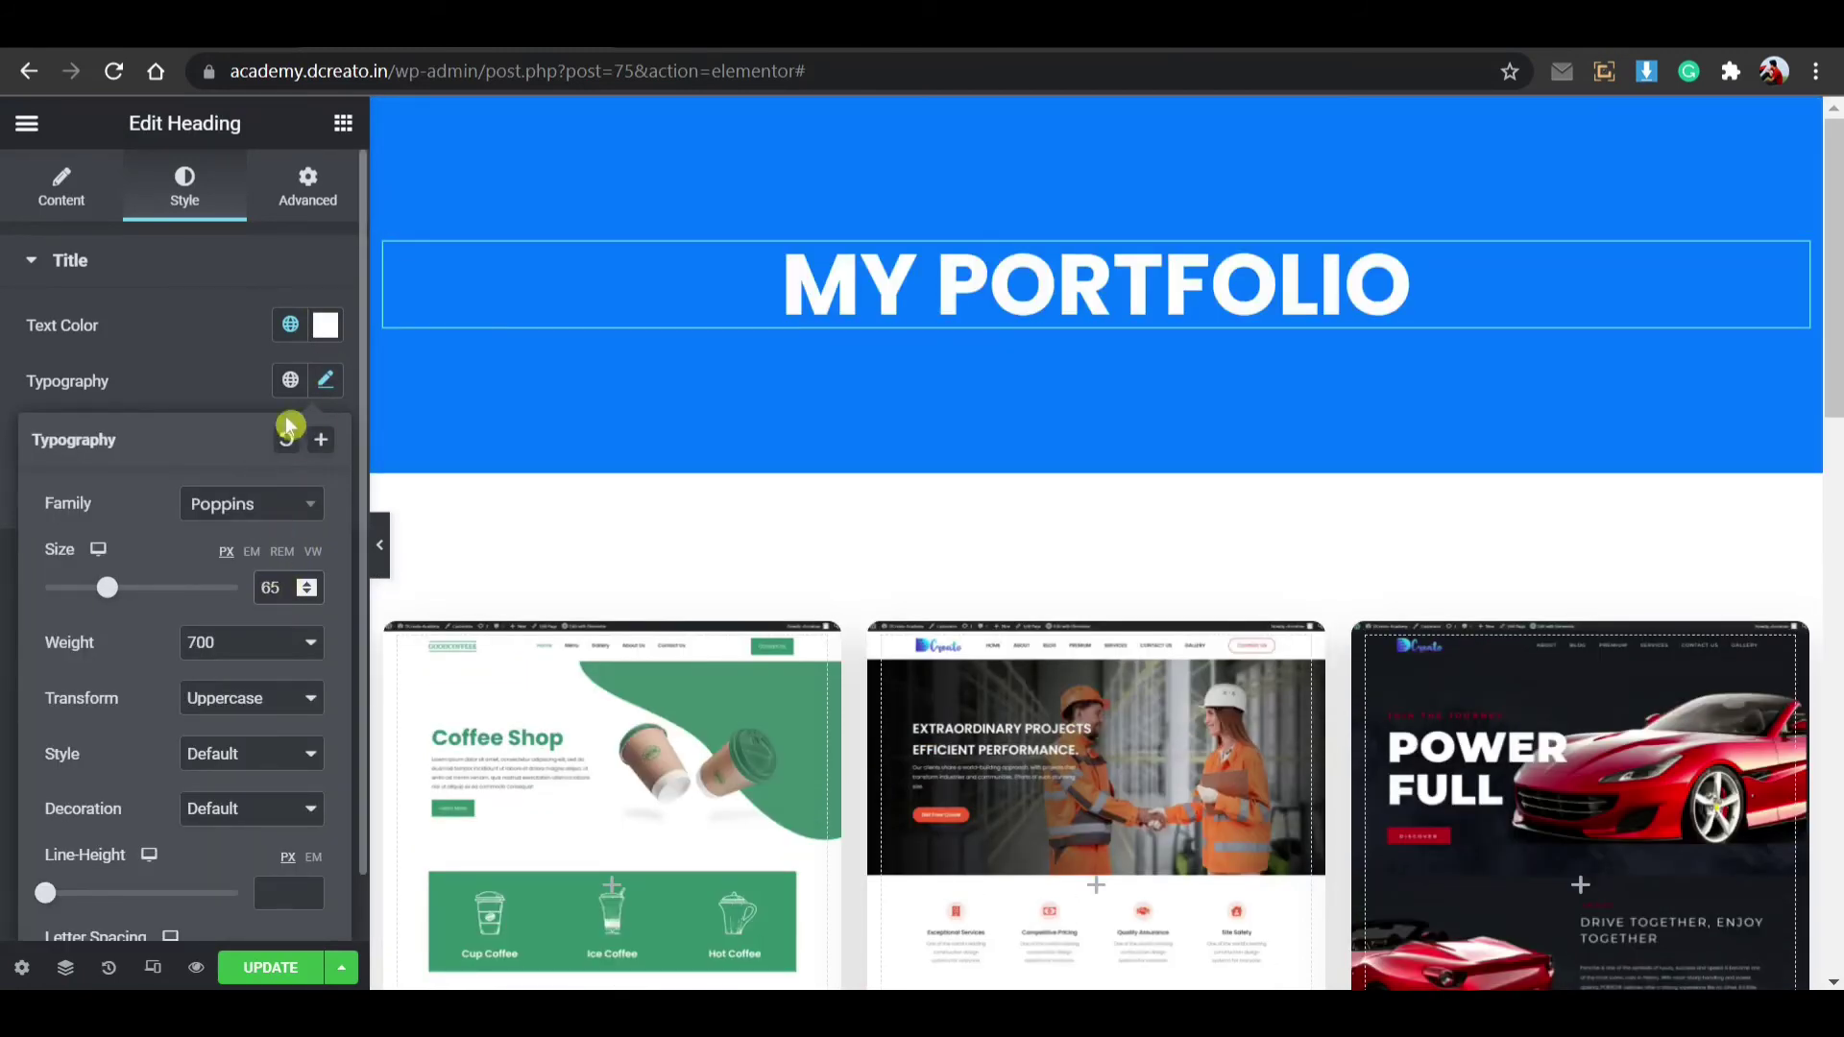
click(327, 382)
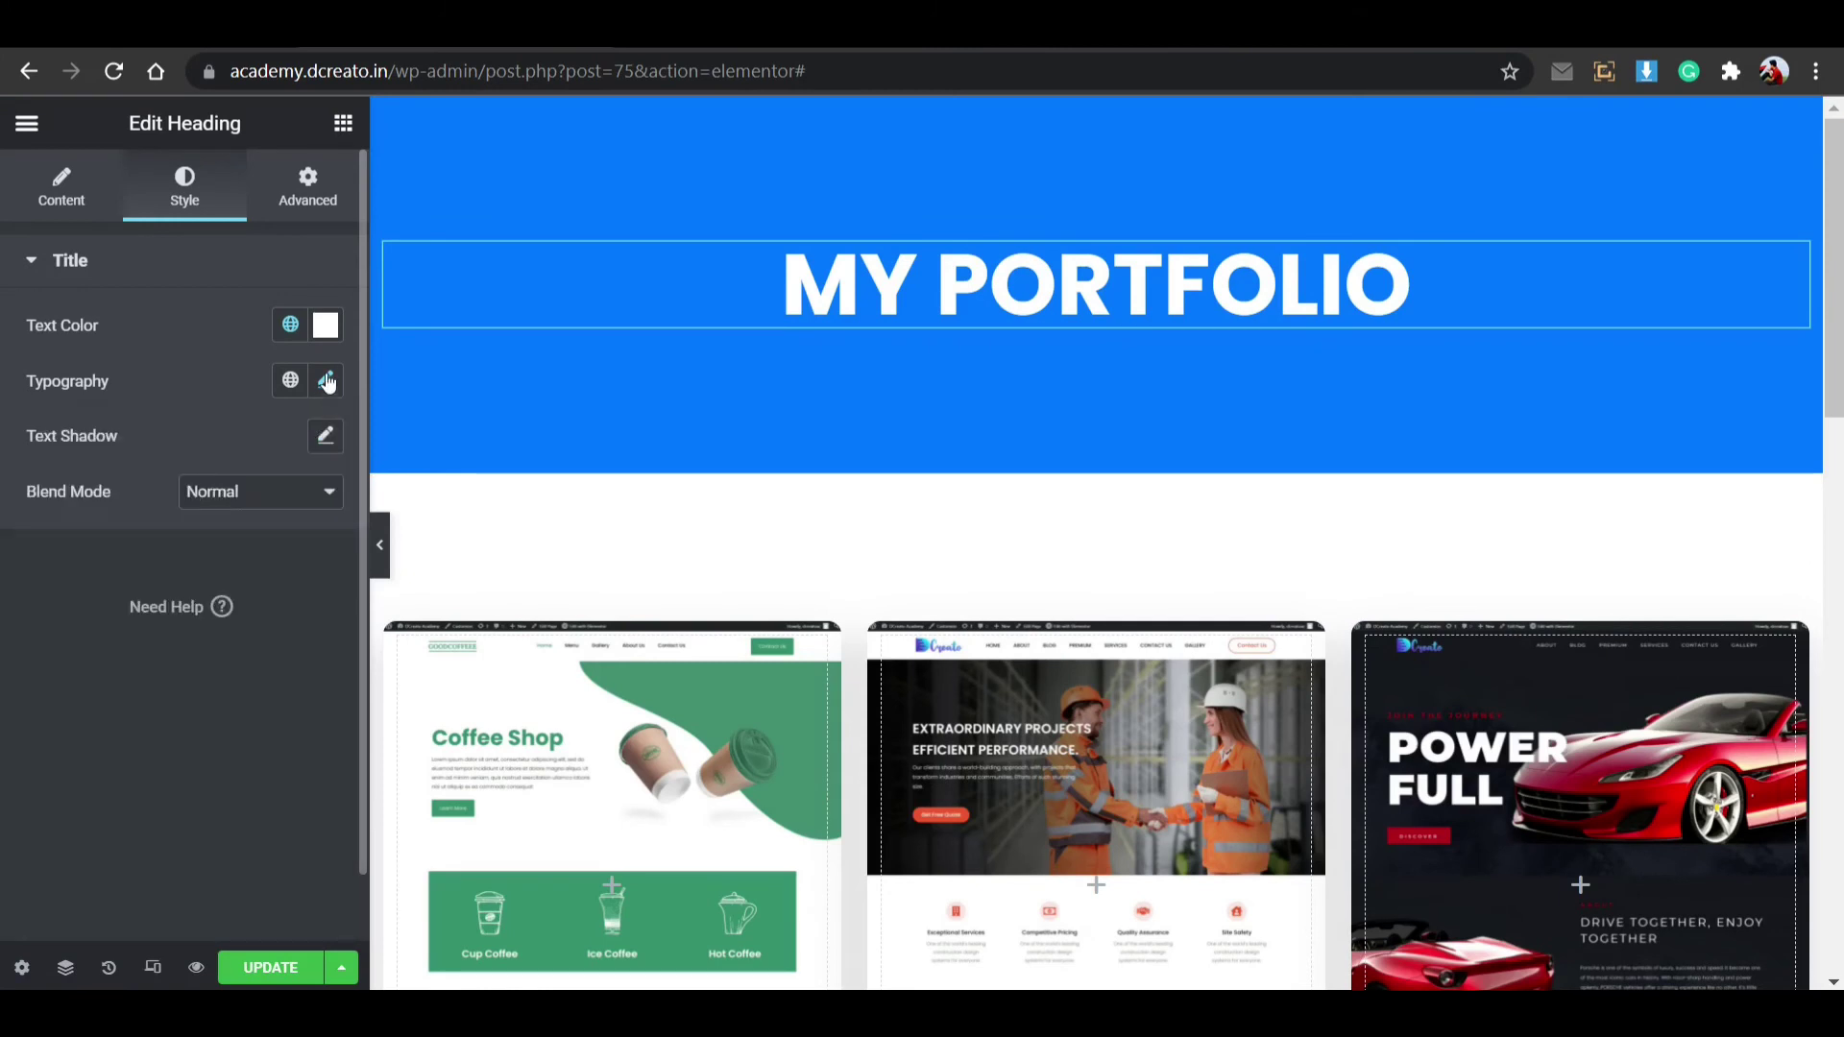
Step: Add a Tilt shape divider to the bottom of the blue banner section with a height of 90
click(1097, 115)
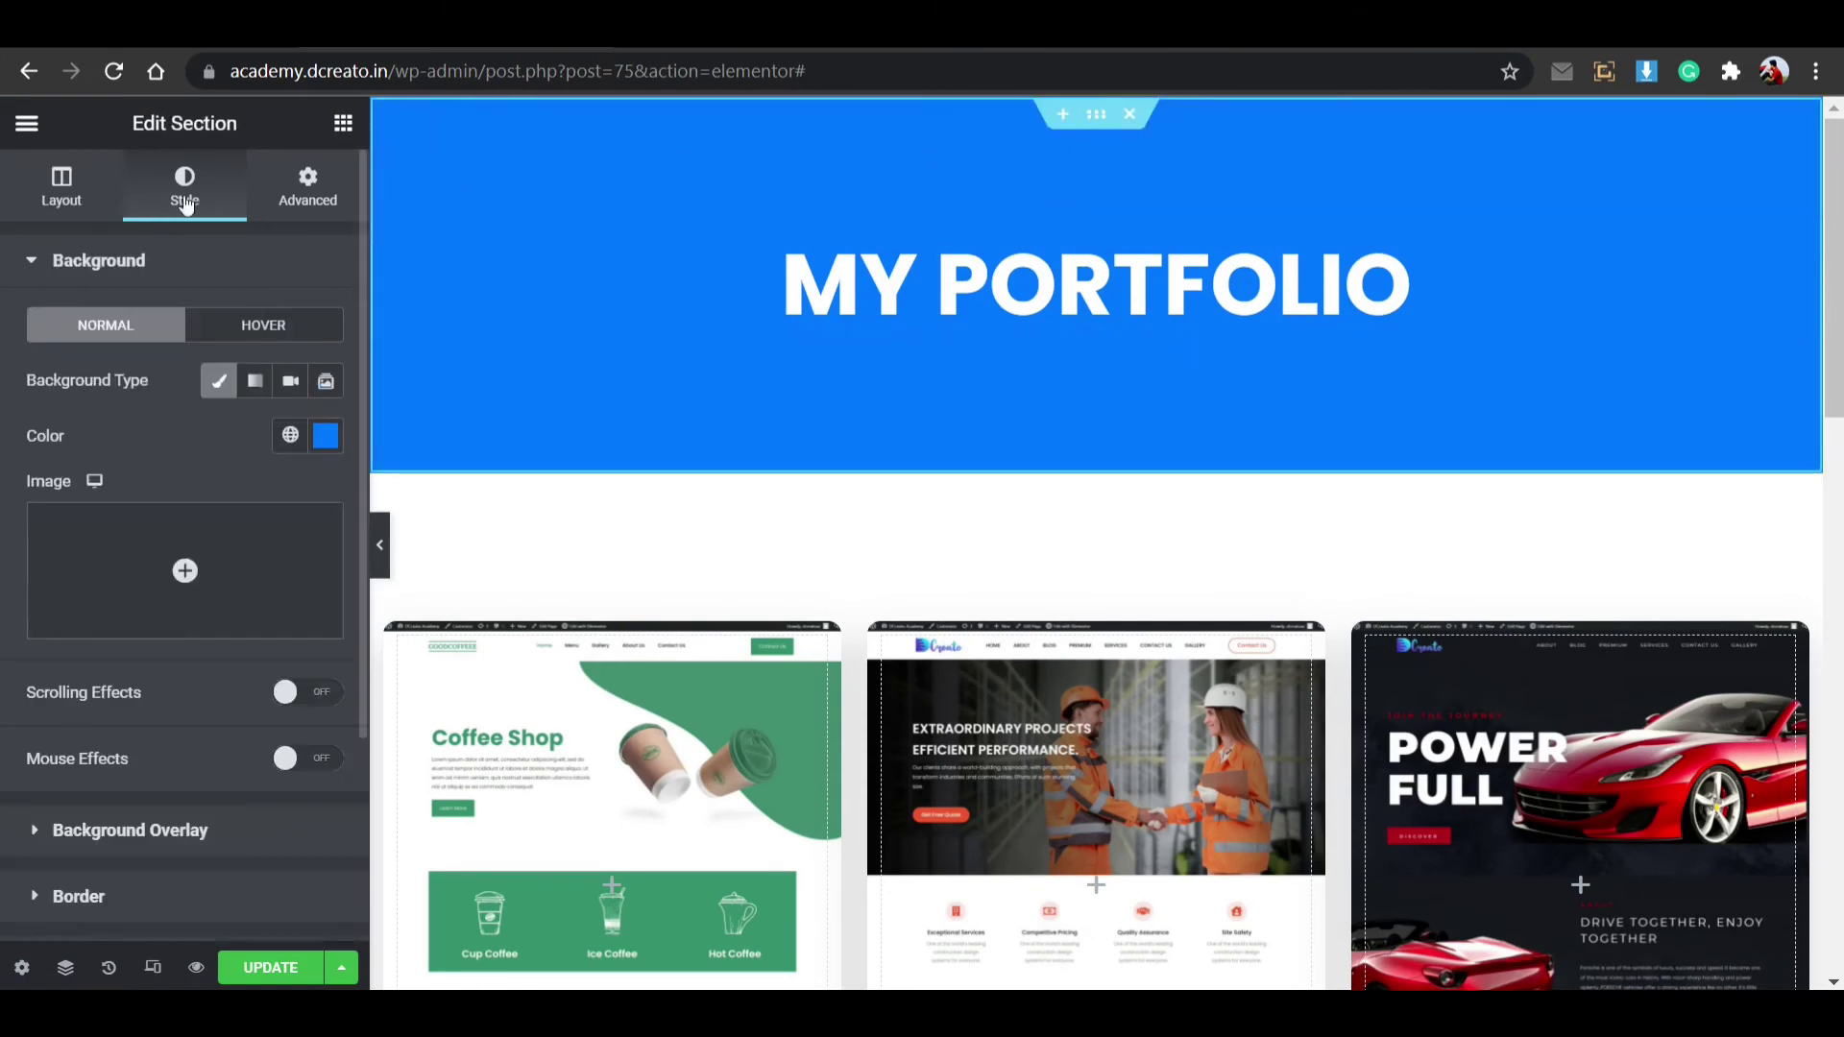
click(256, 271)
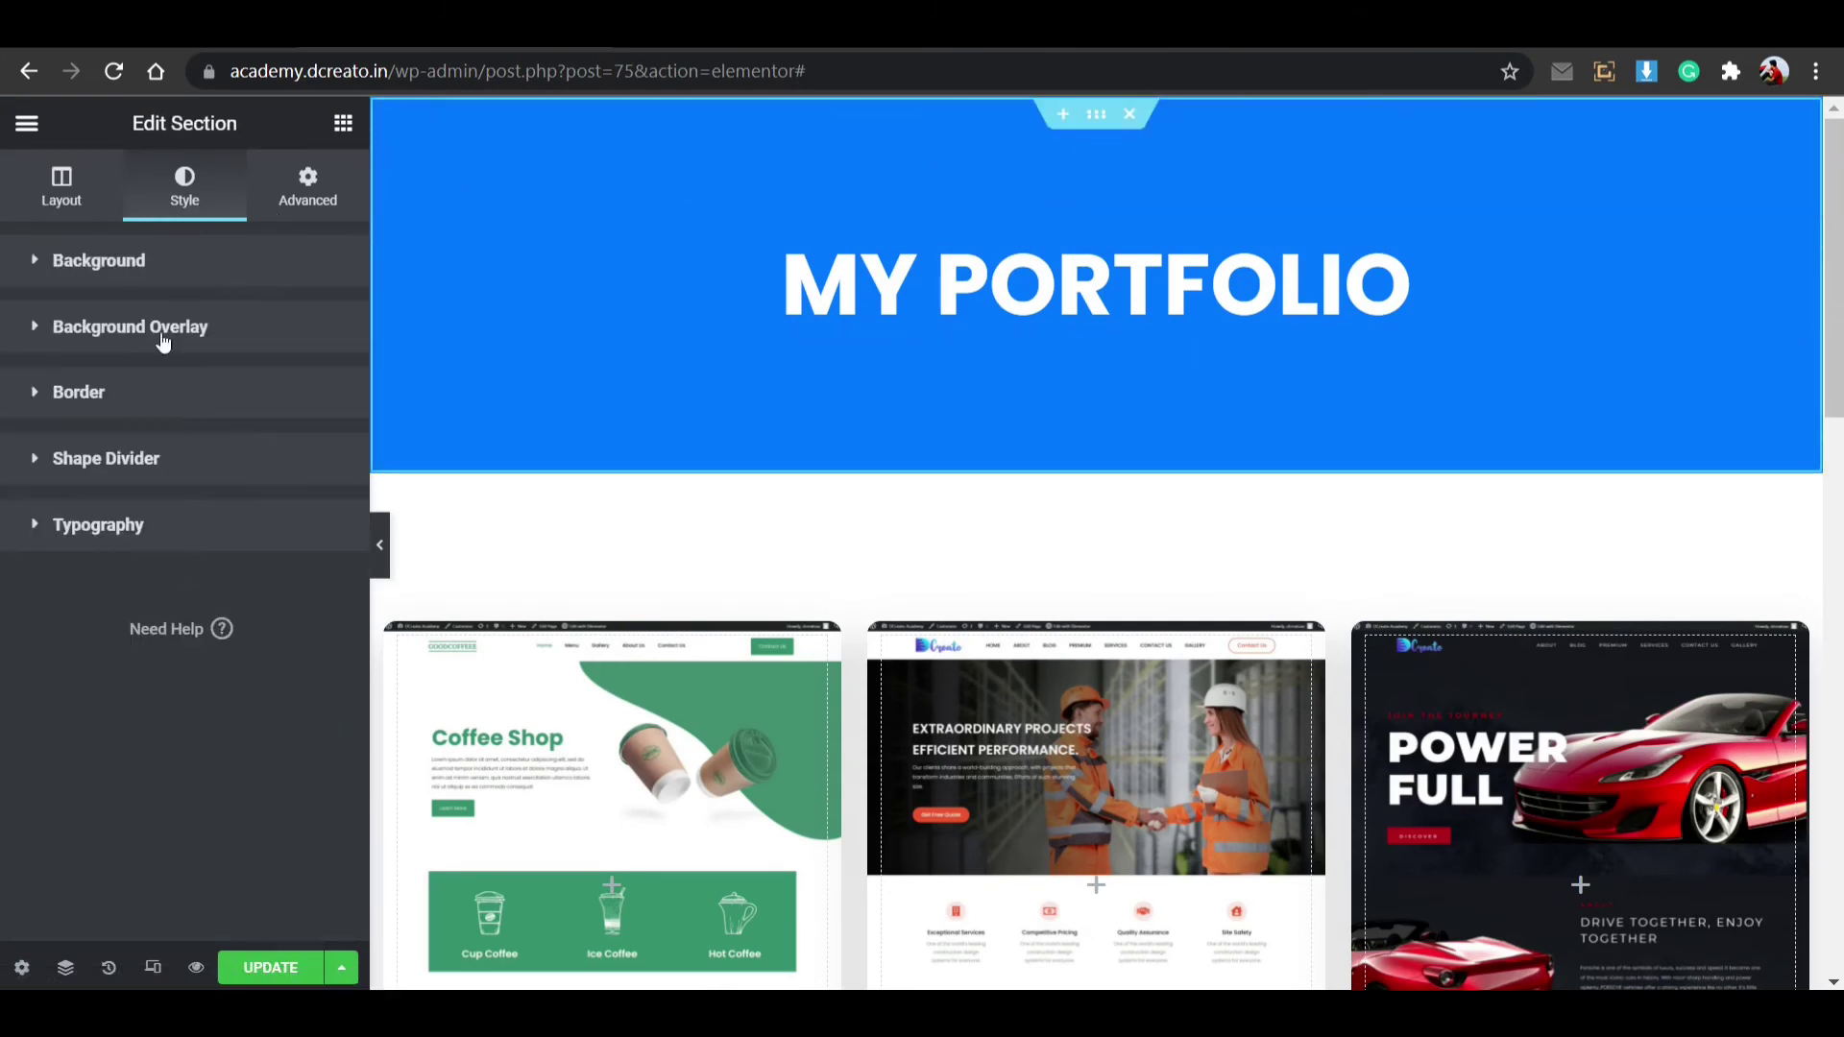
click(219, 466)
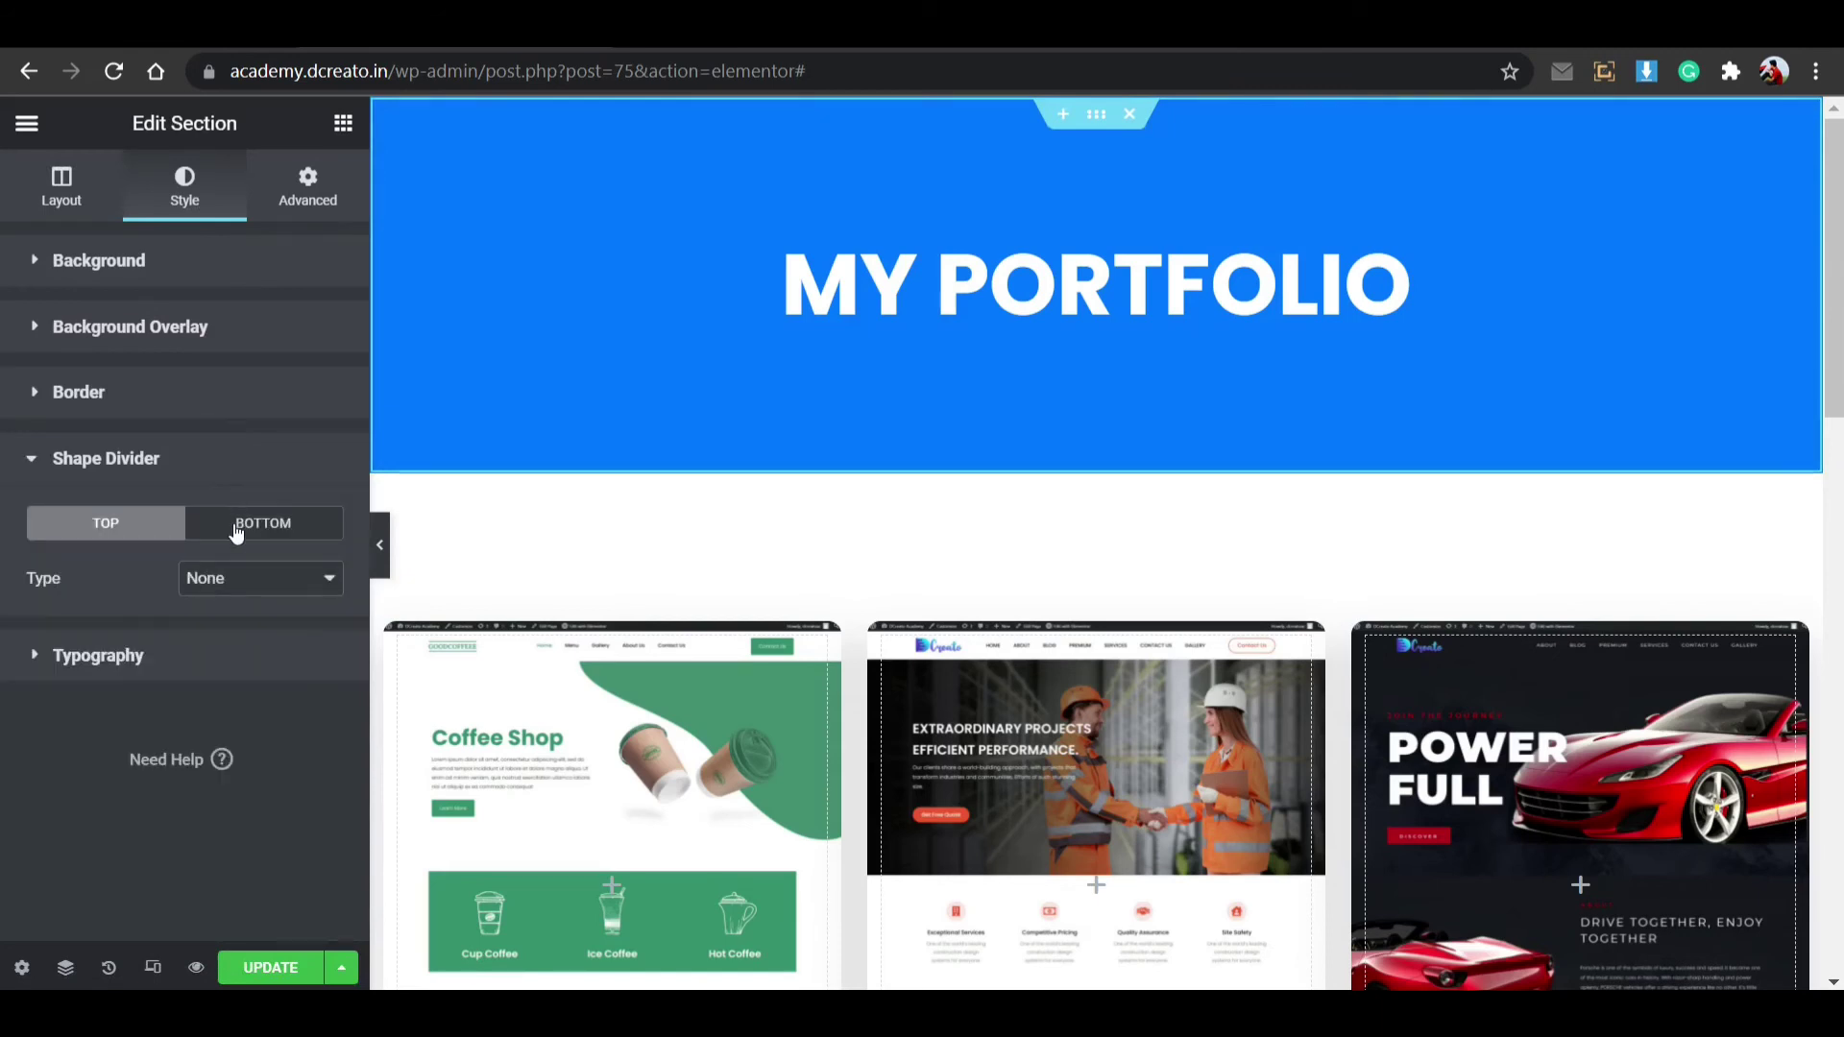
click(231, 526)
click(255, 588)
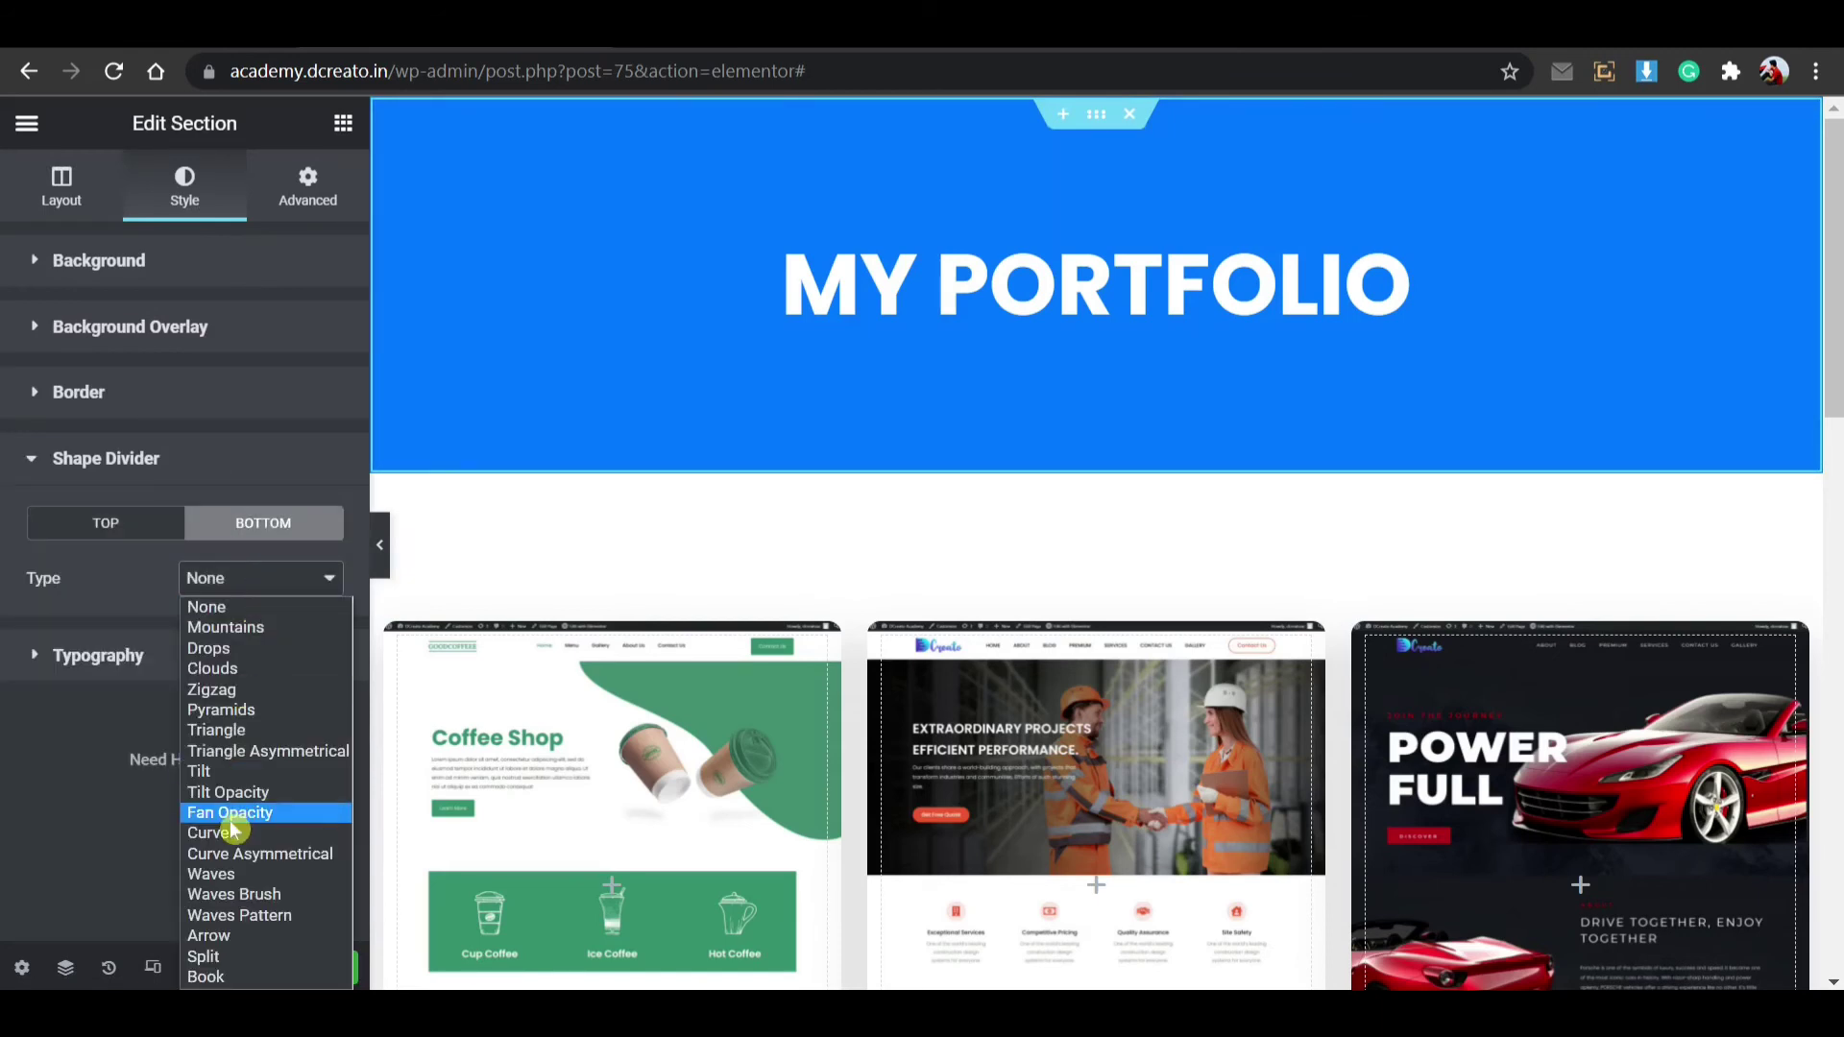
click(254, 770)
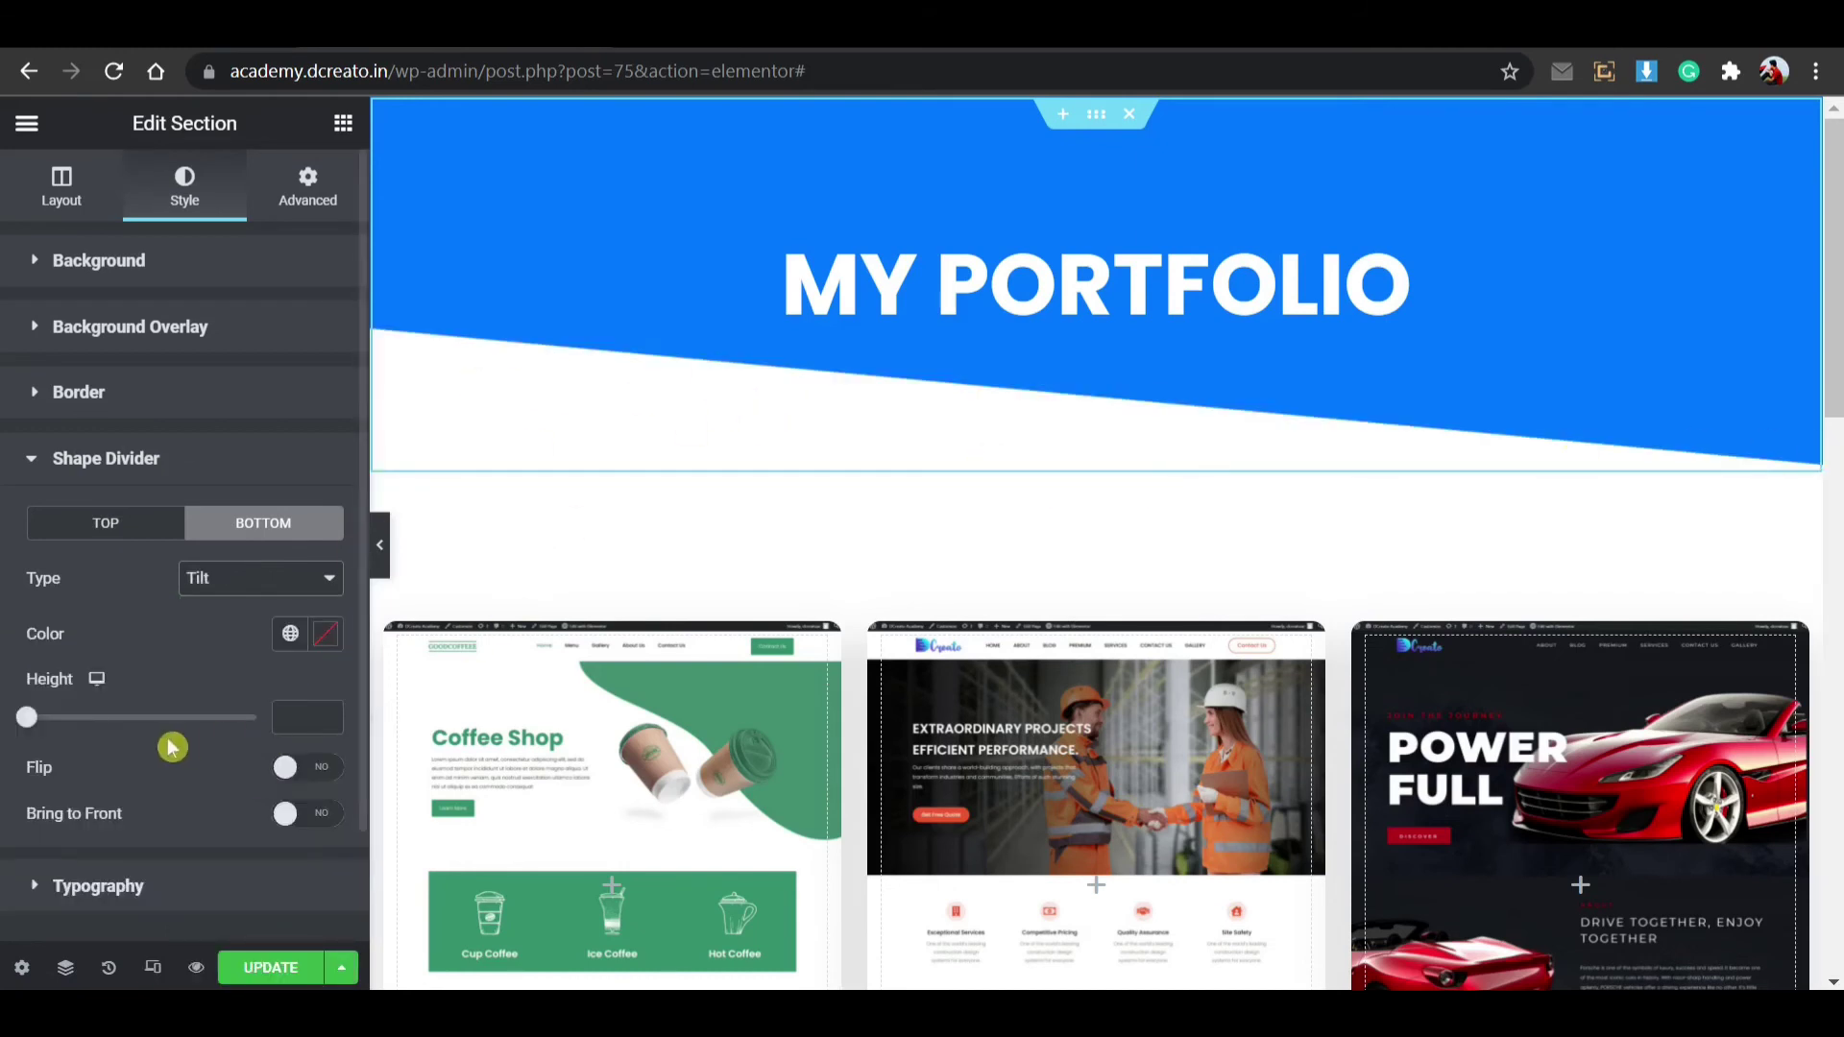
drag(27, 718, 72, 732)
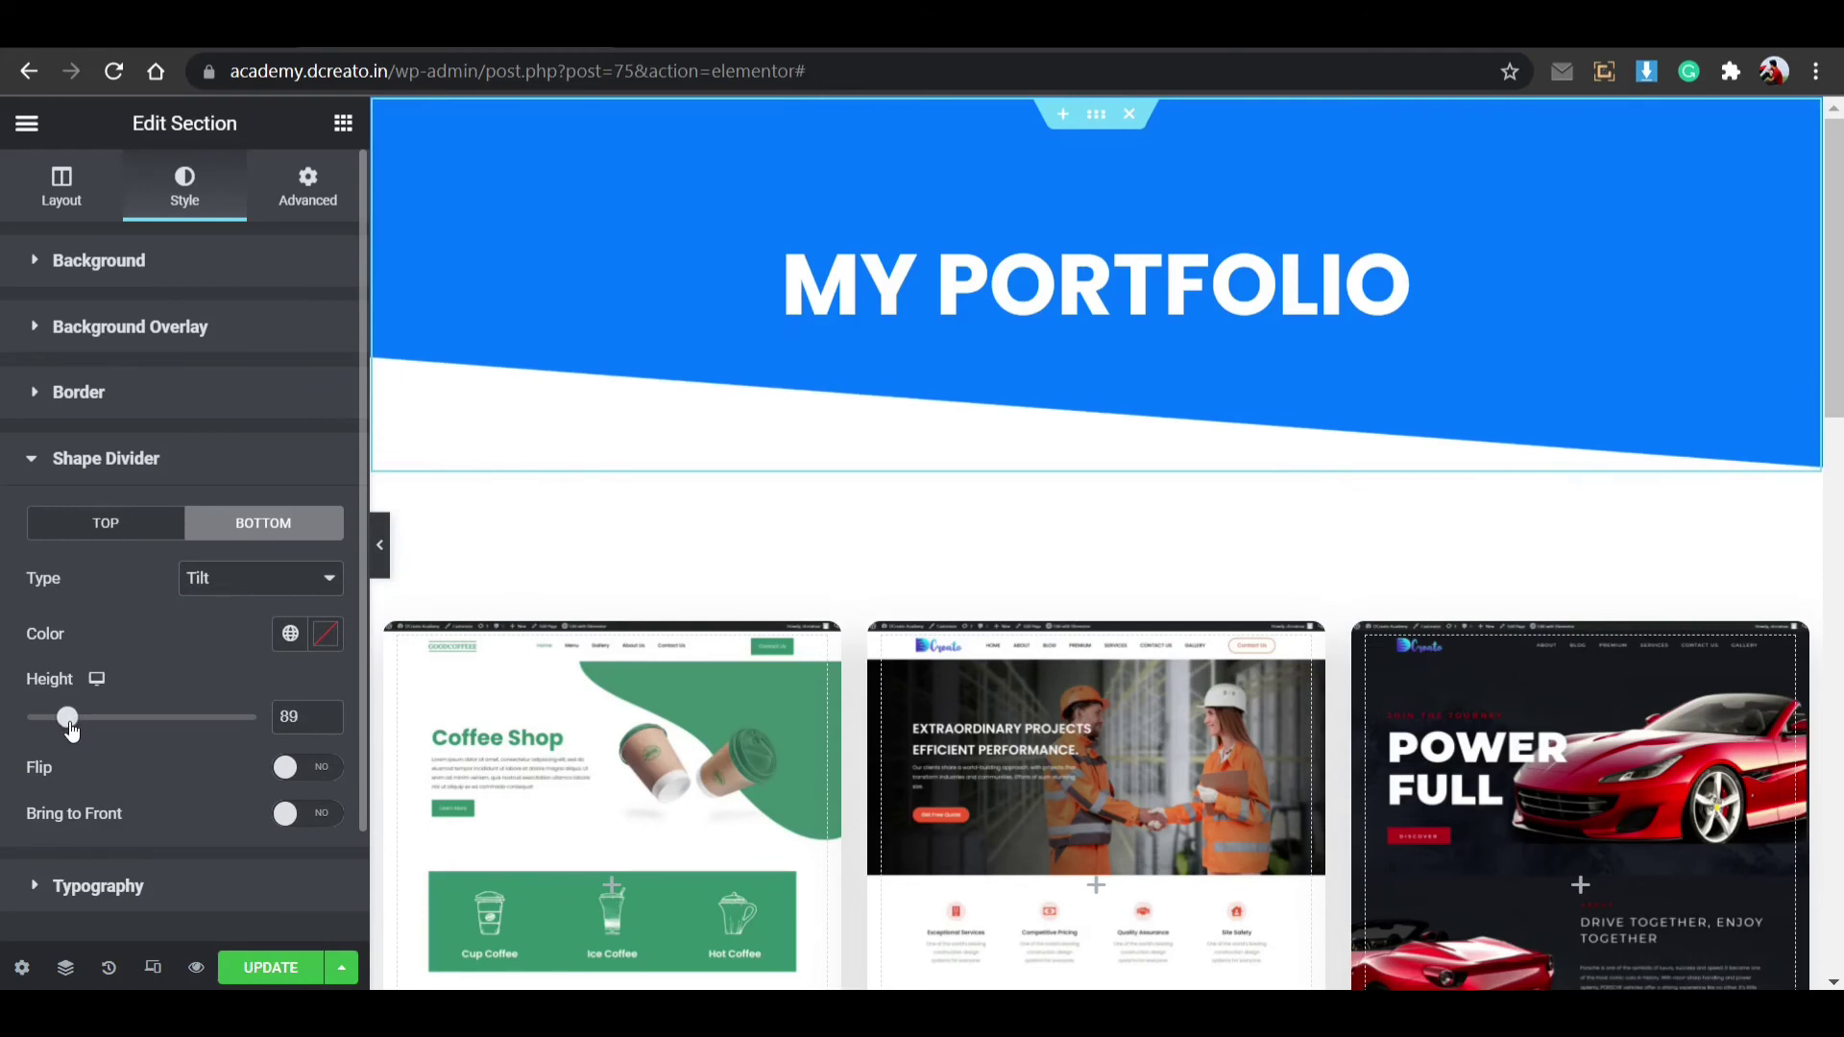
click(335, 712)
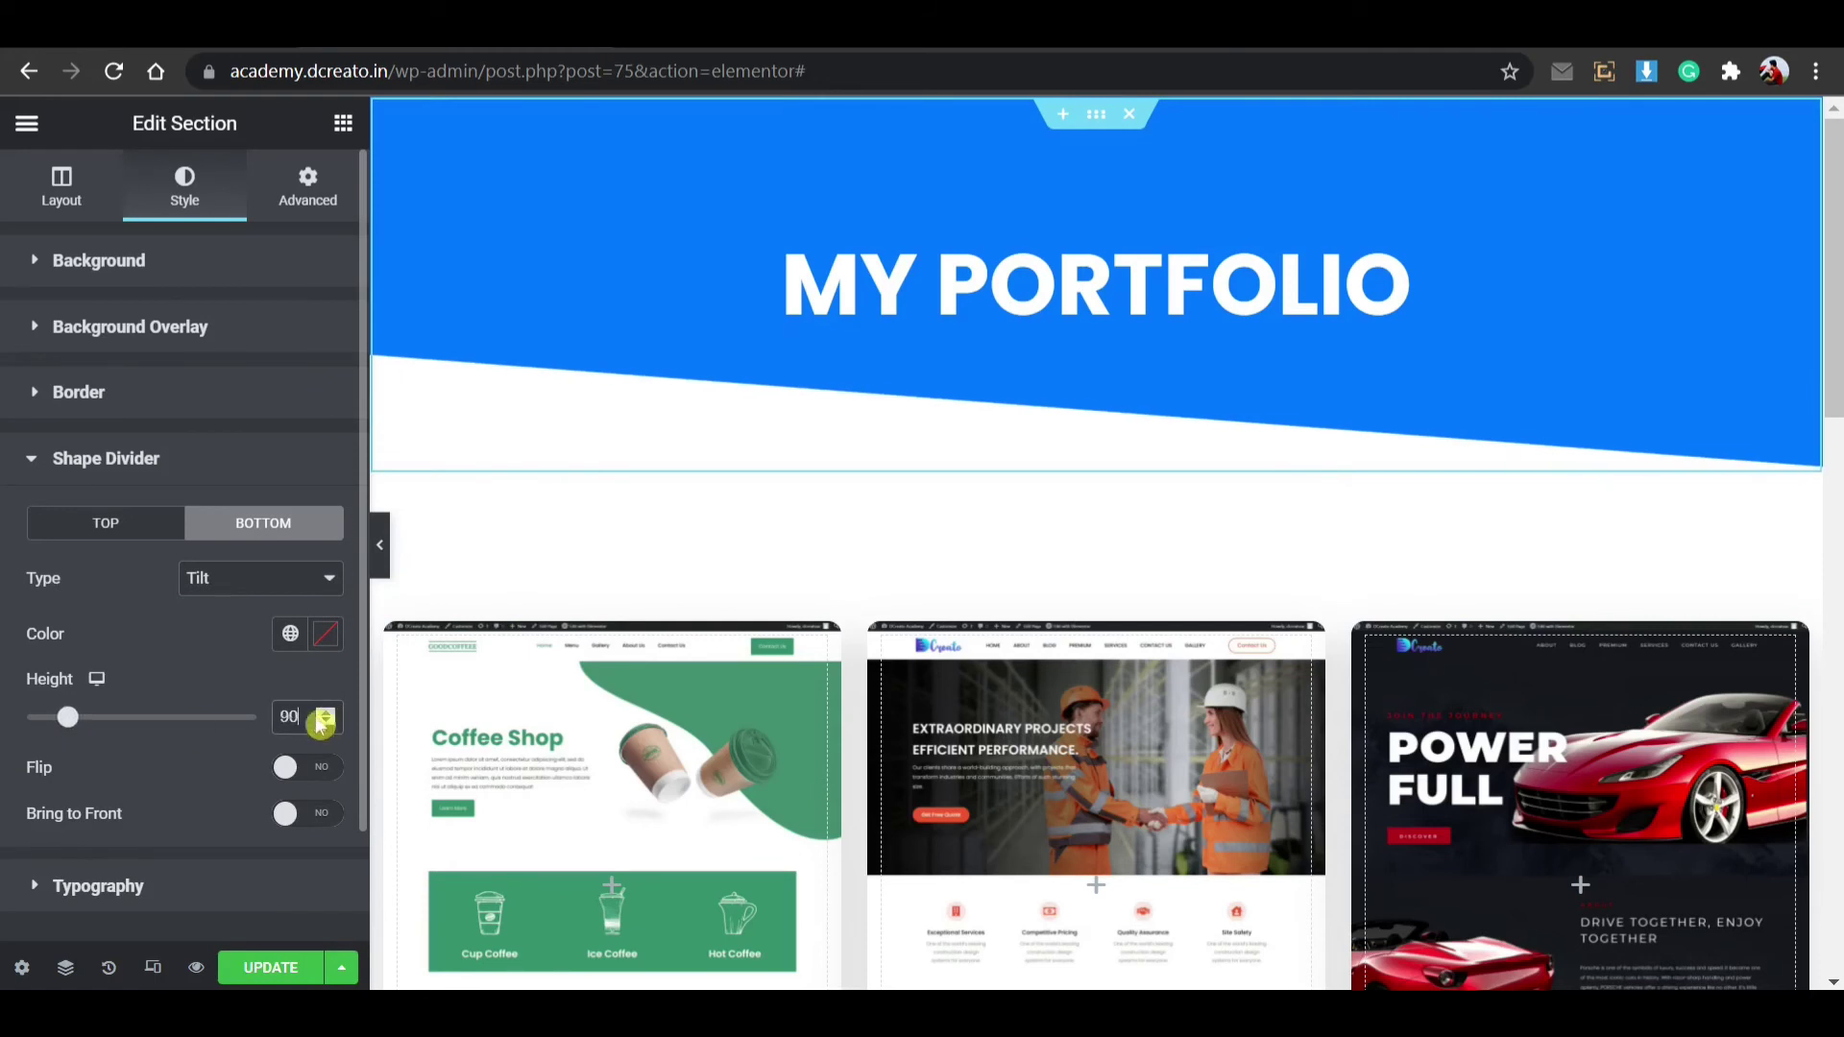
Step: Update the page and review the portfolio preview at 80% browser zoom
click(283, 968)
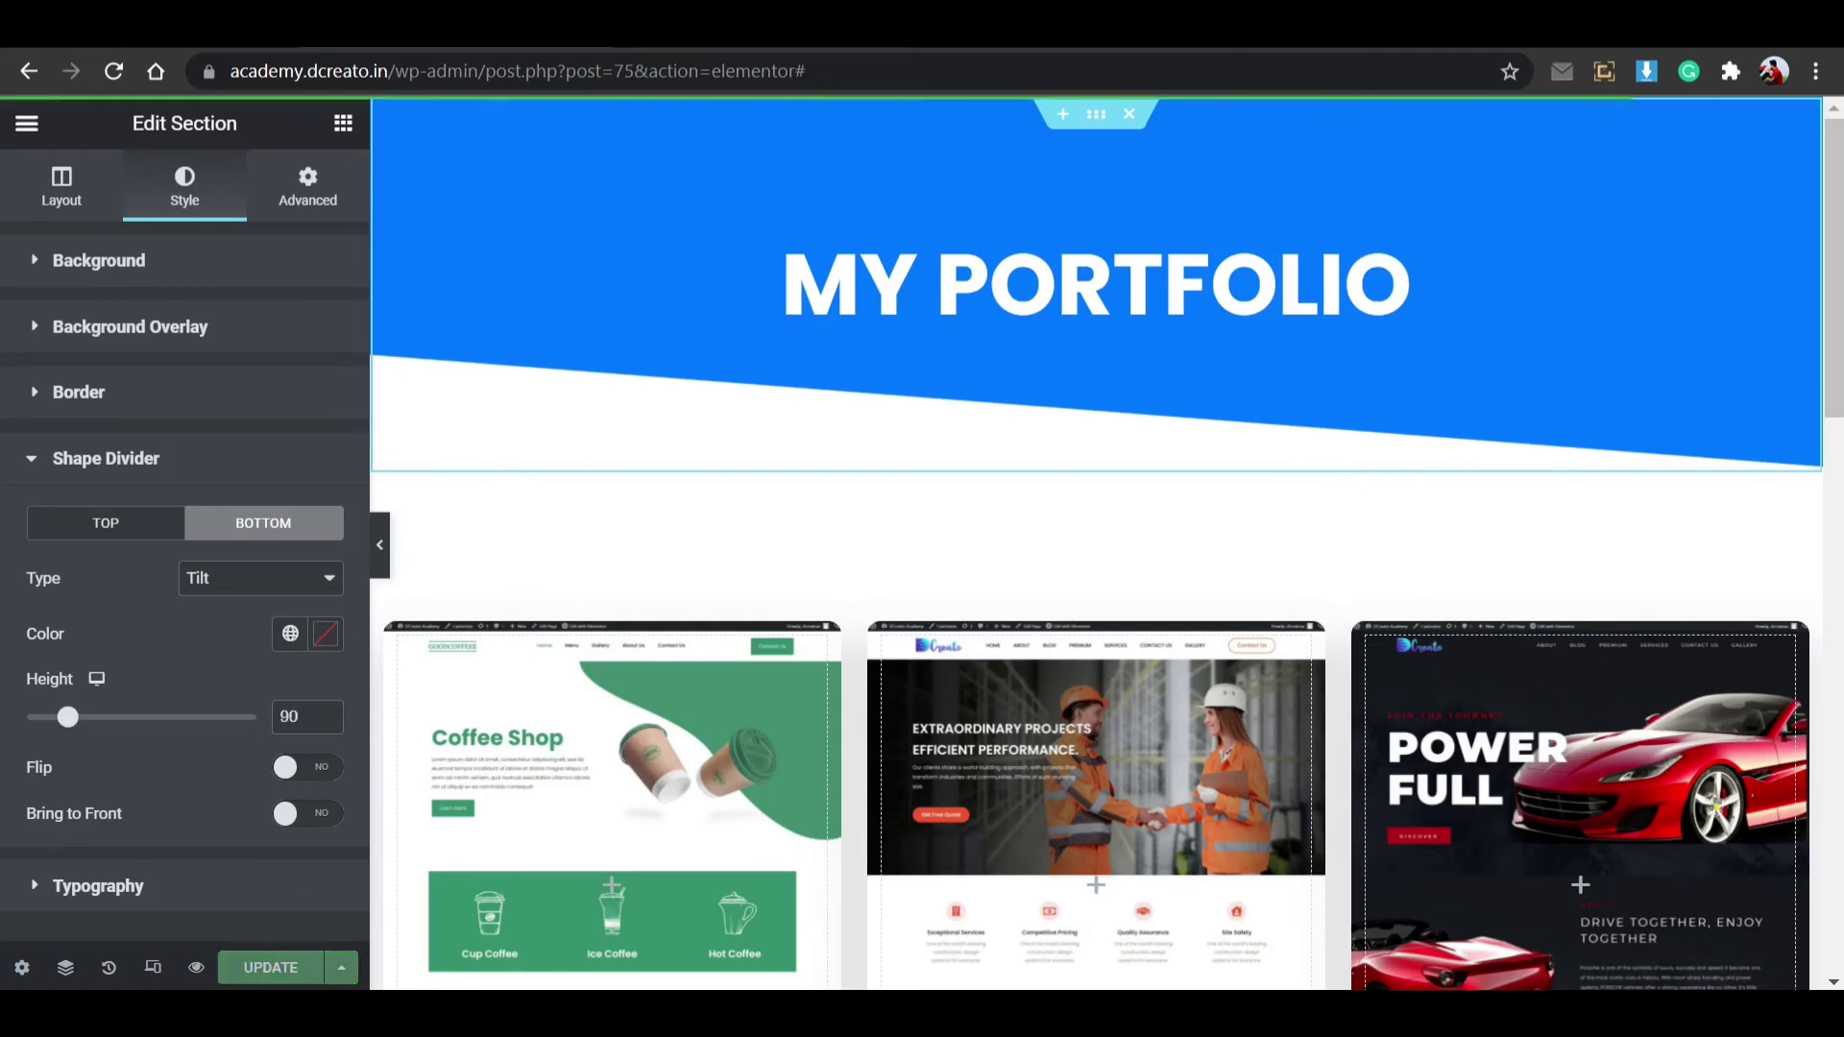
click(583, 59)
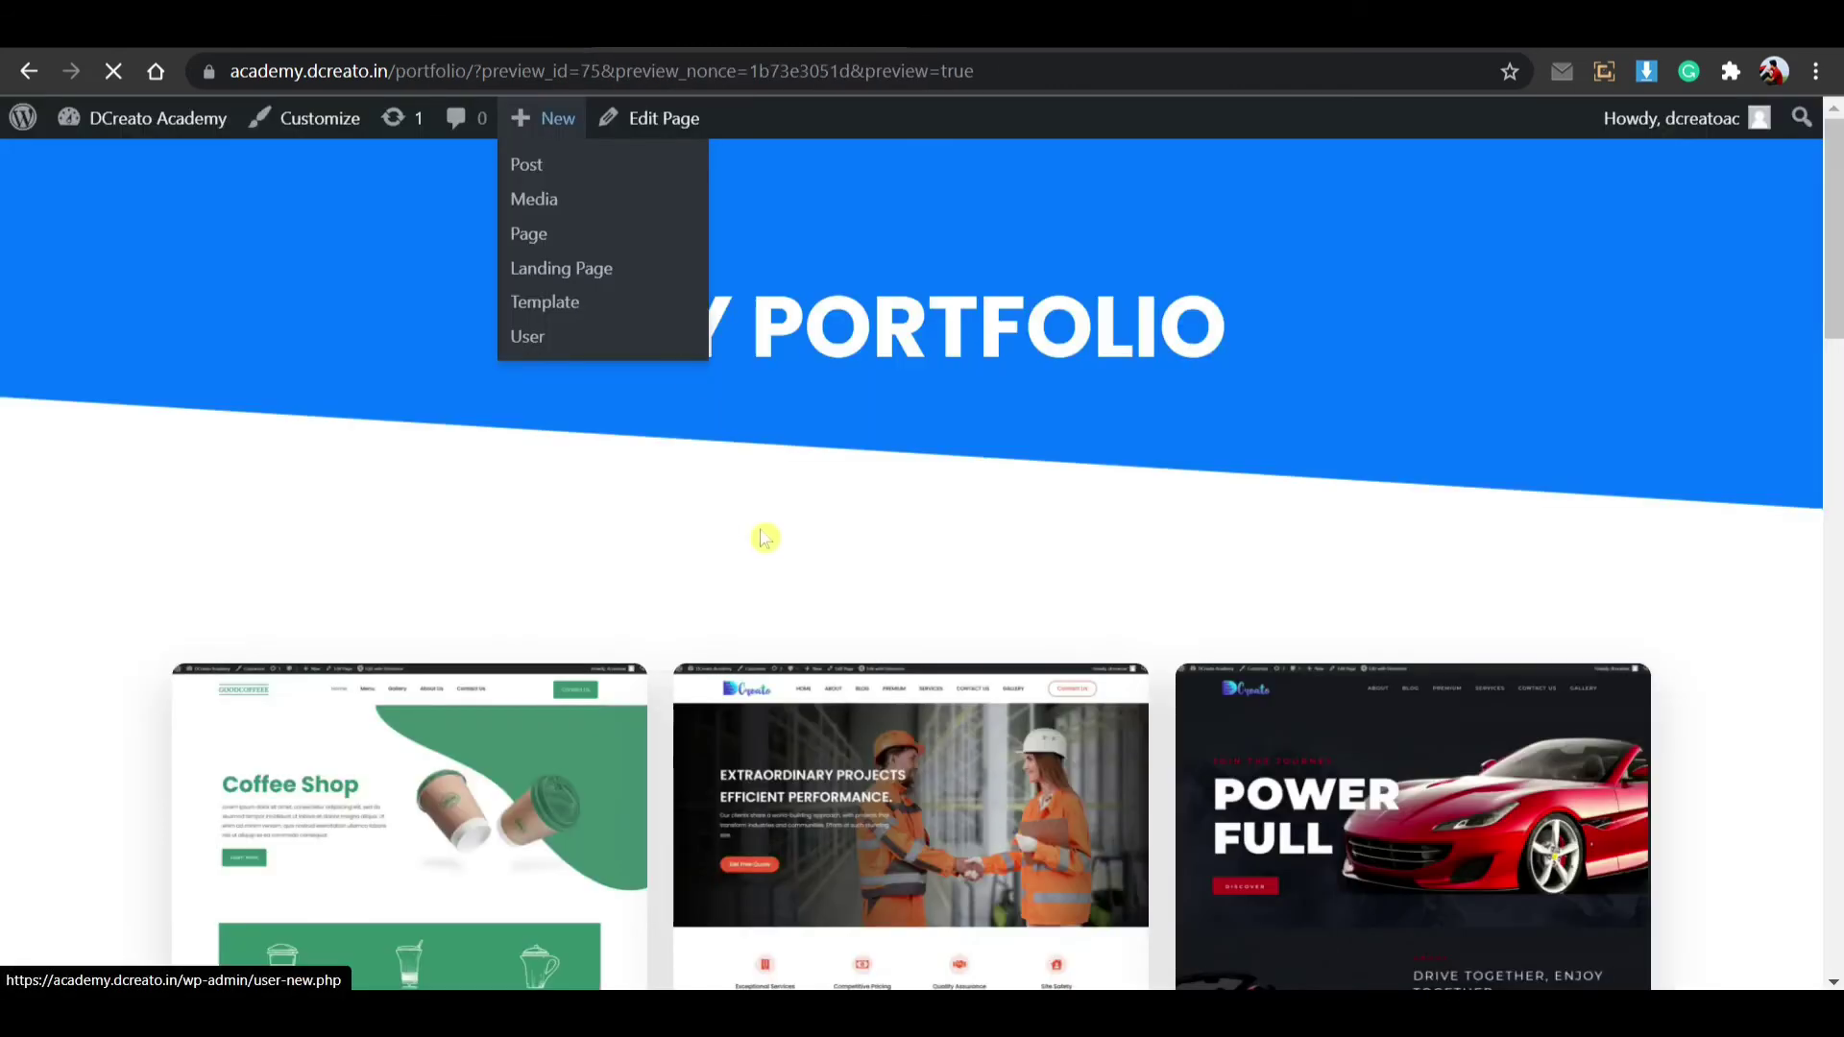
key(ctrl+minus)
key(ctrl+minus)
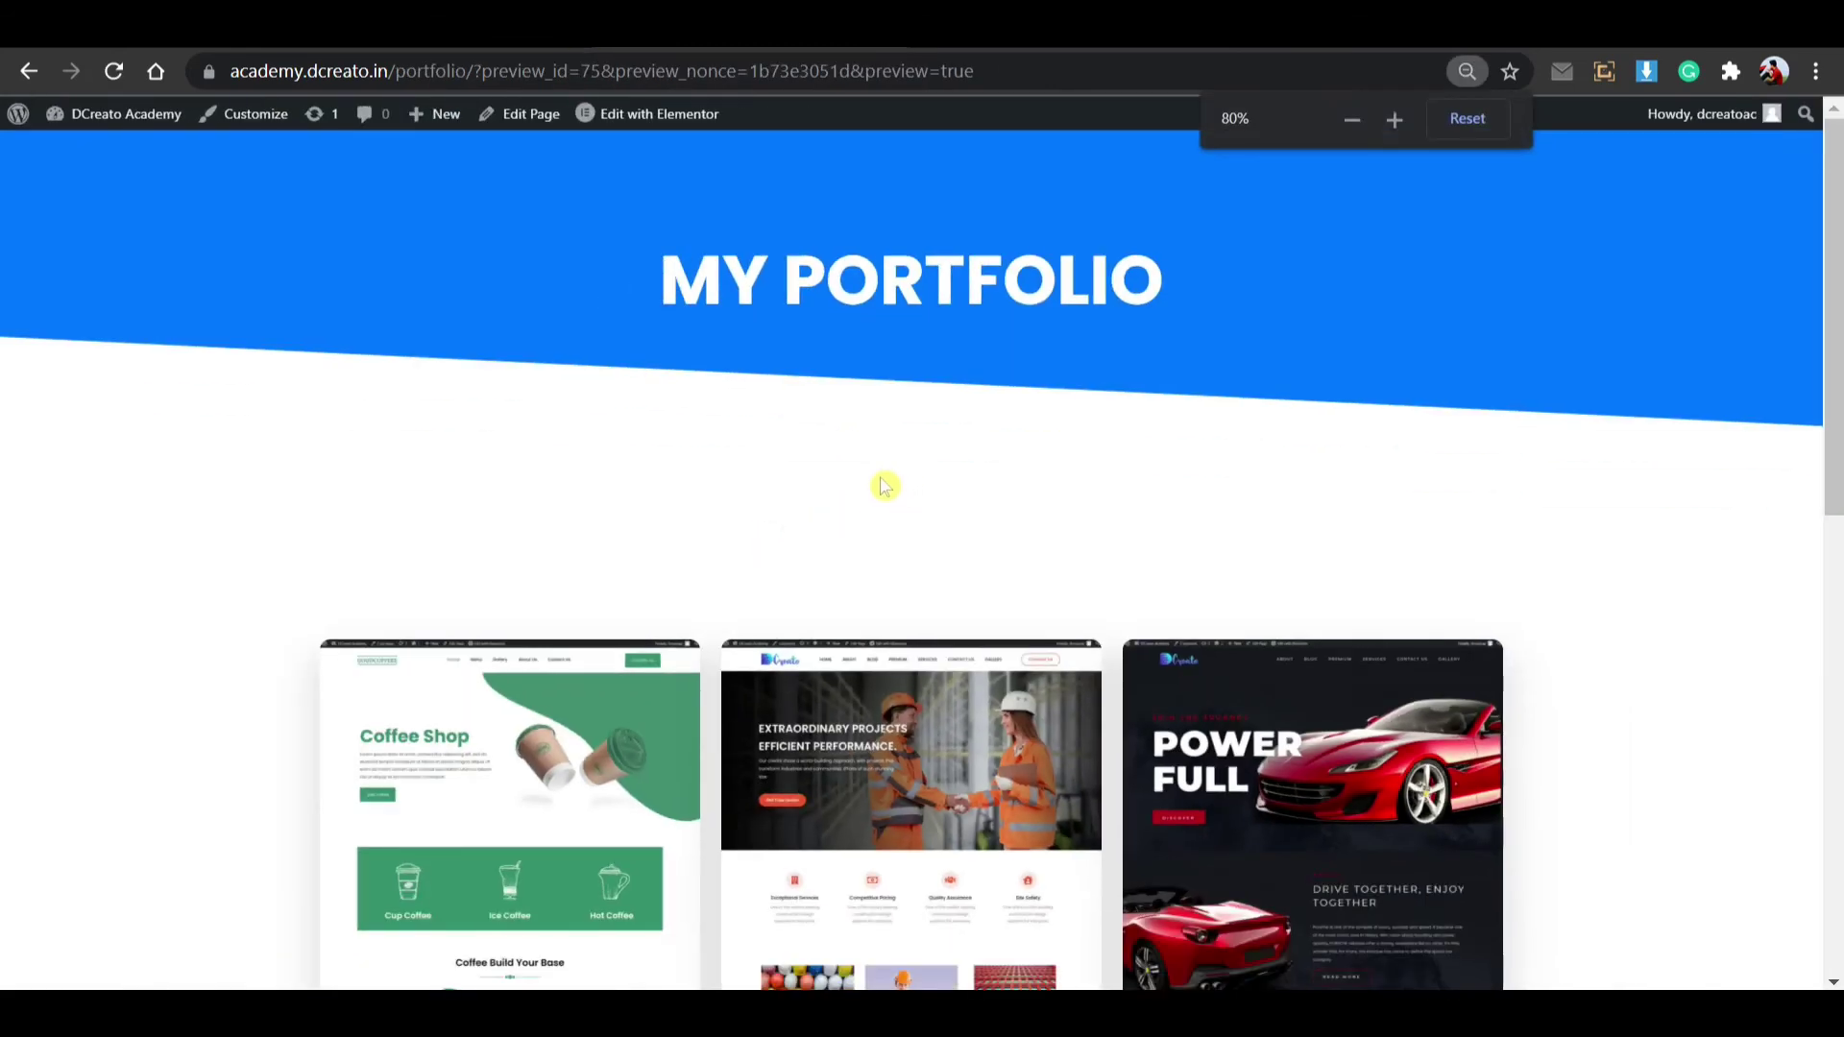
scroll(885, 482, down, 2)
scroll(885, 482, up, 2)
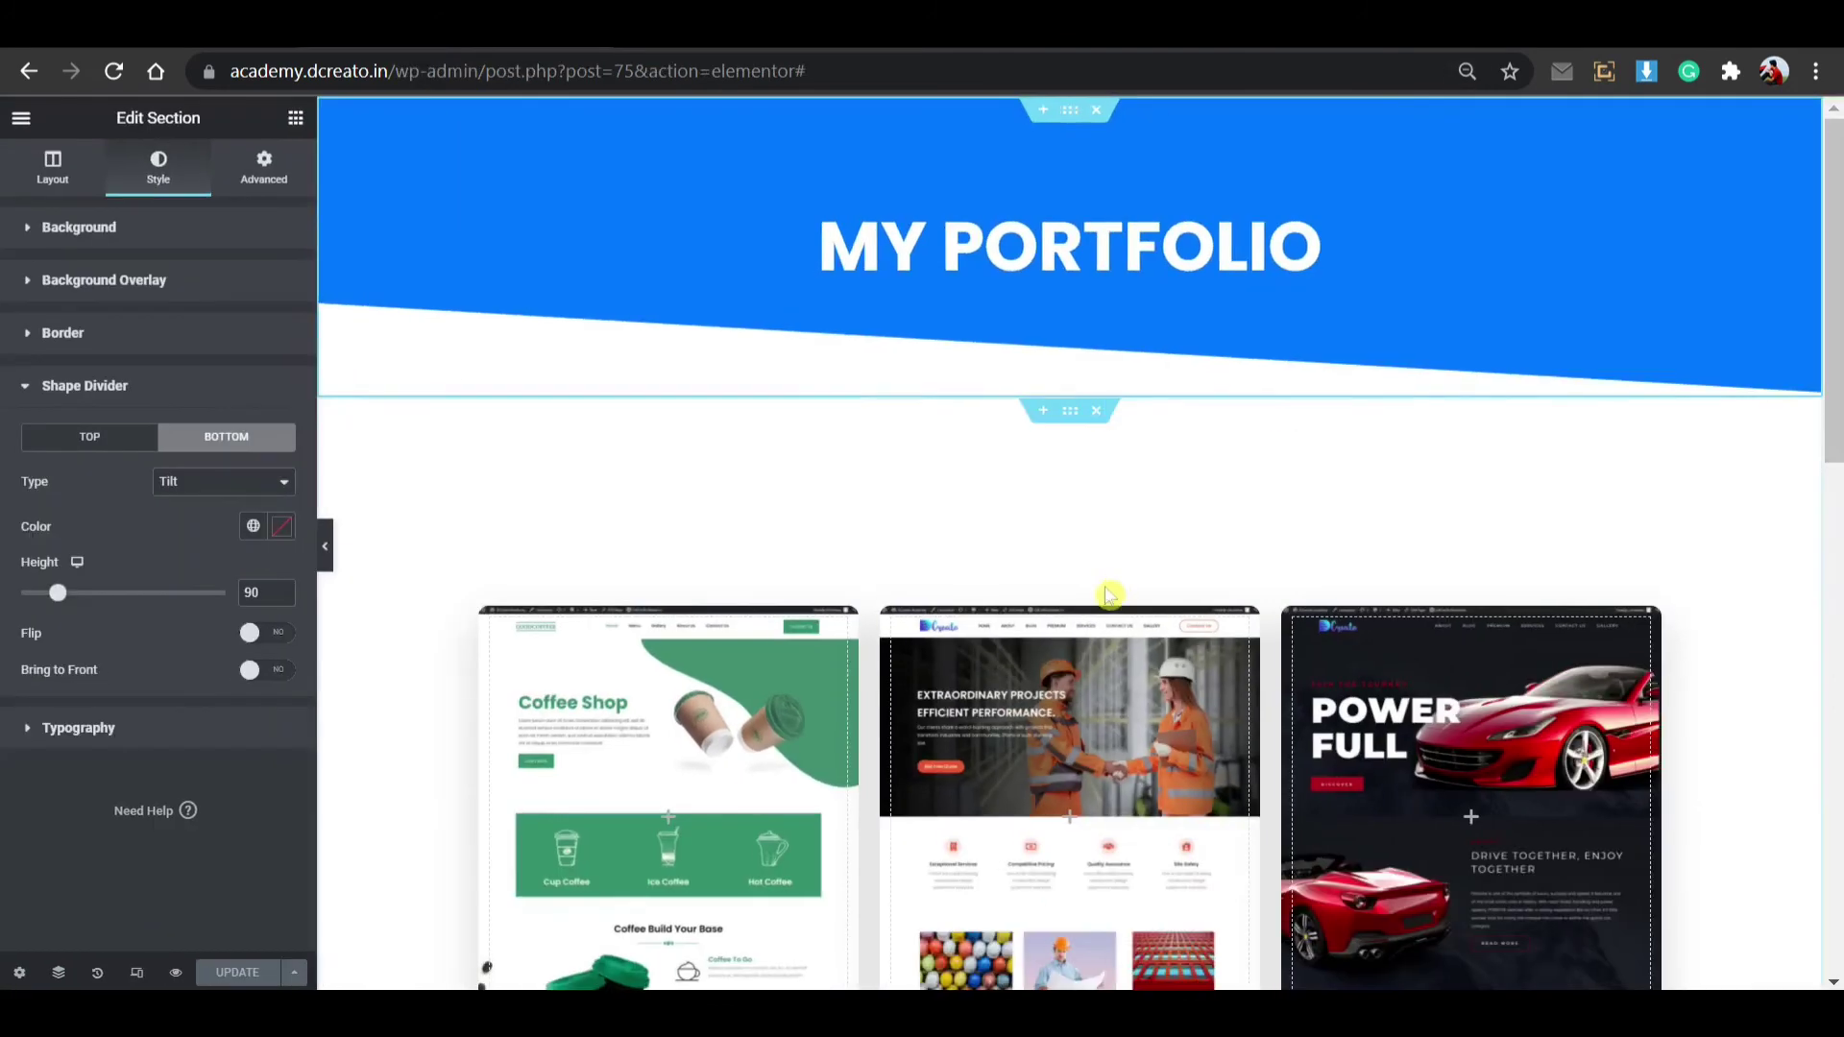
Step: Set the height of the section with the first three cards to Default
click(1070, 411)
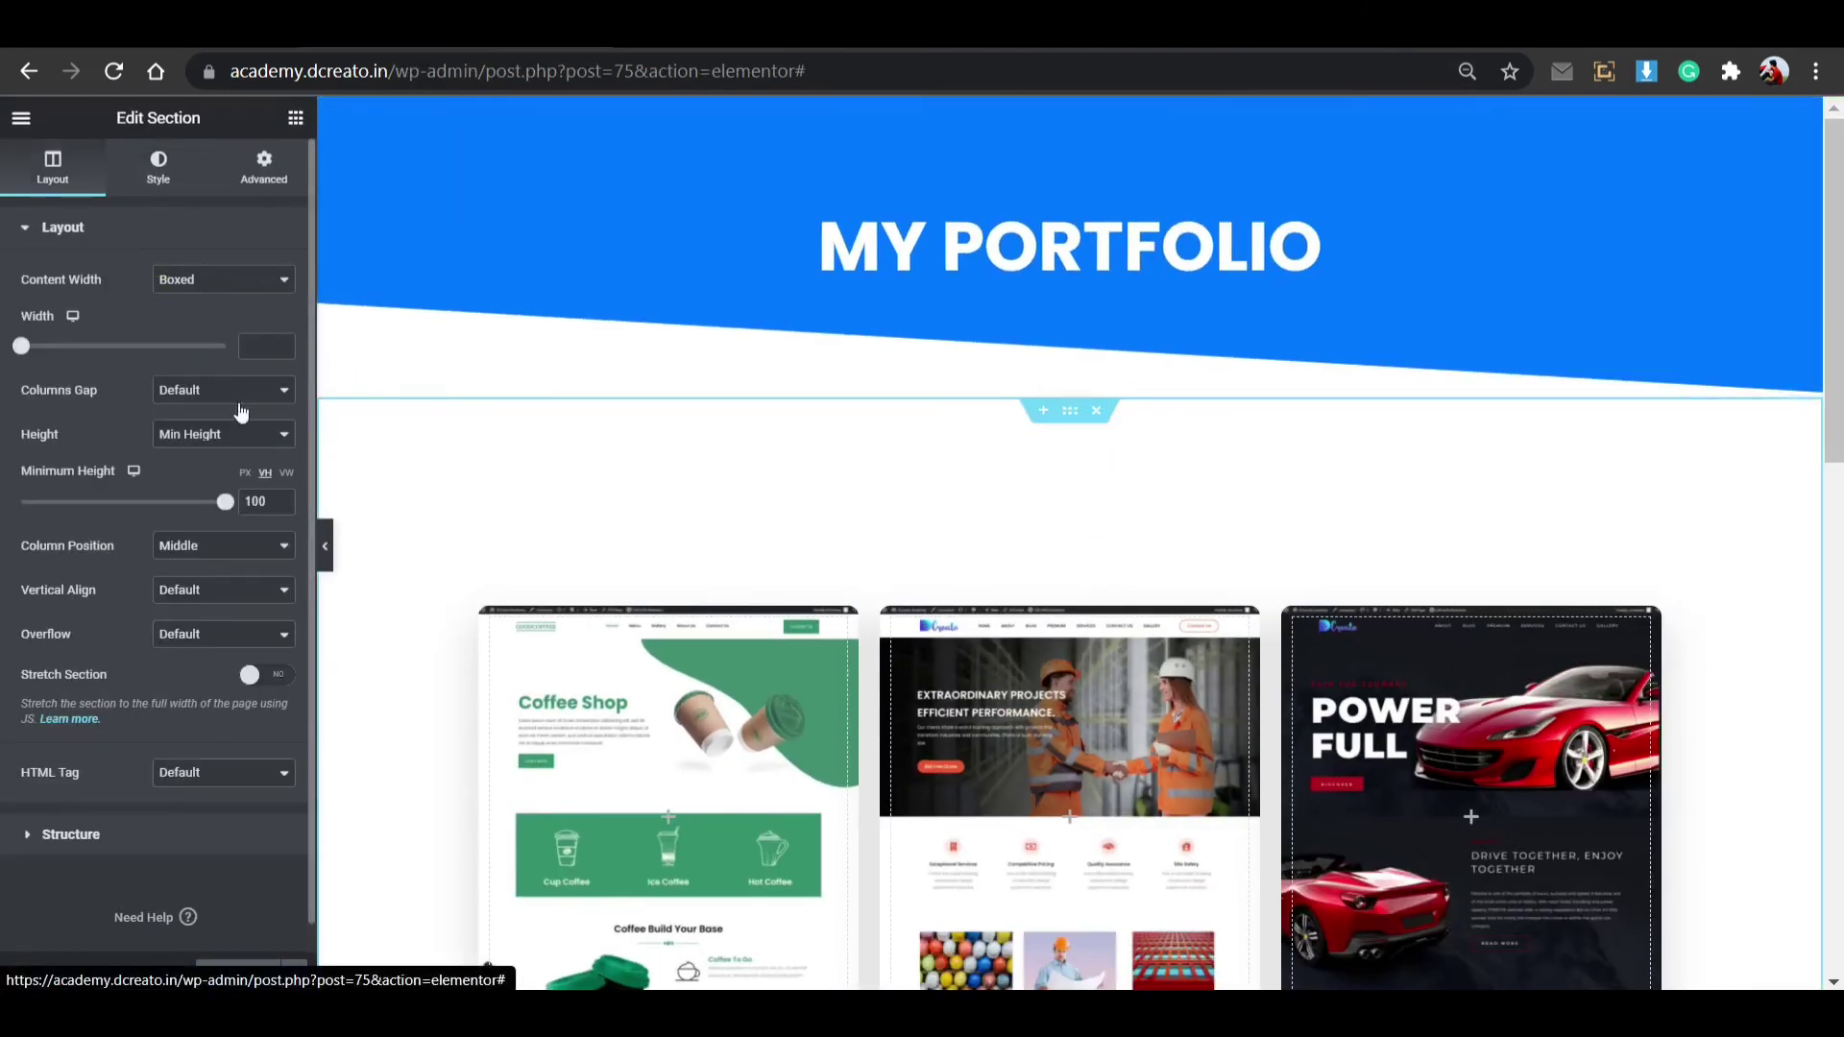
click(239, 505)
click(235, 444)
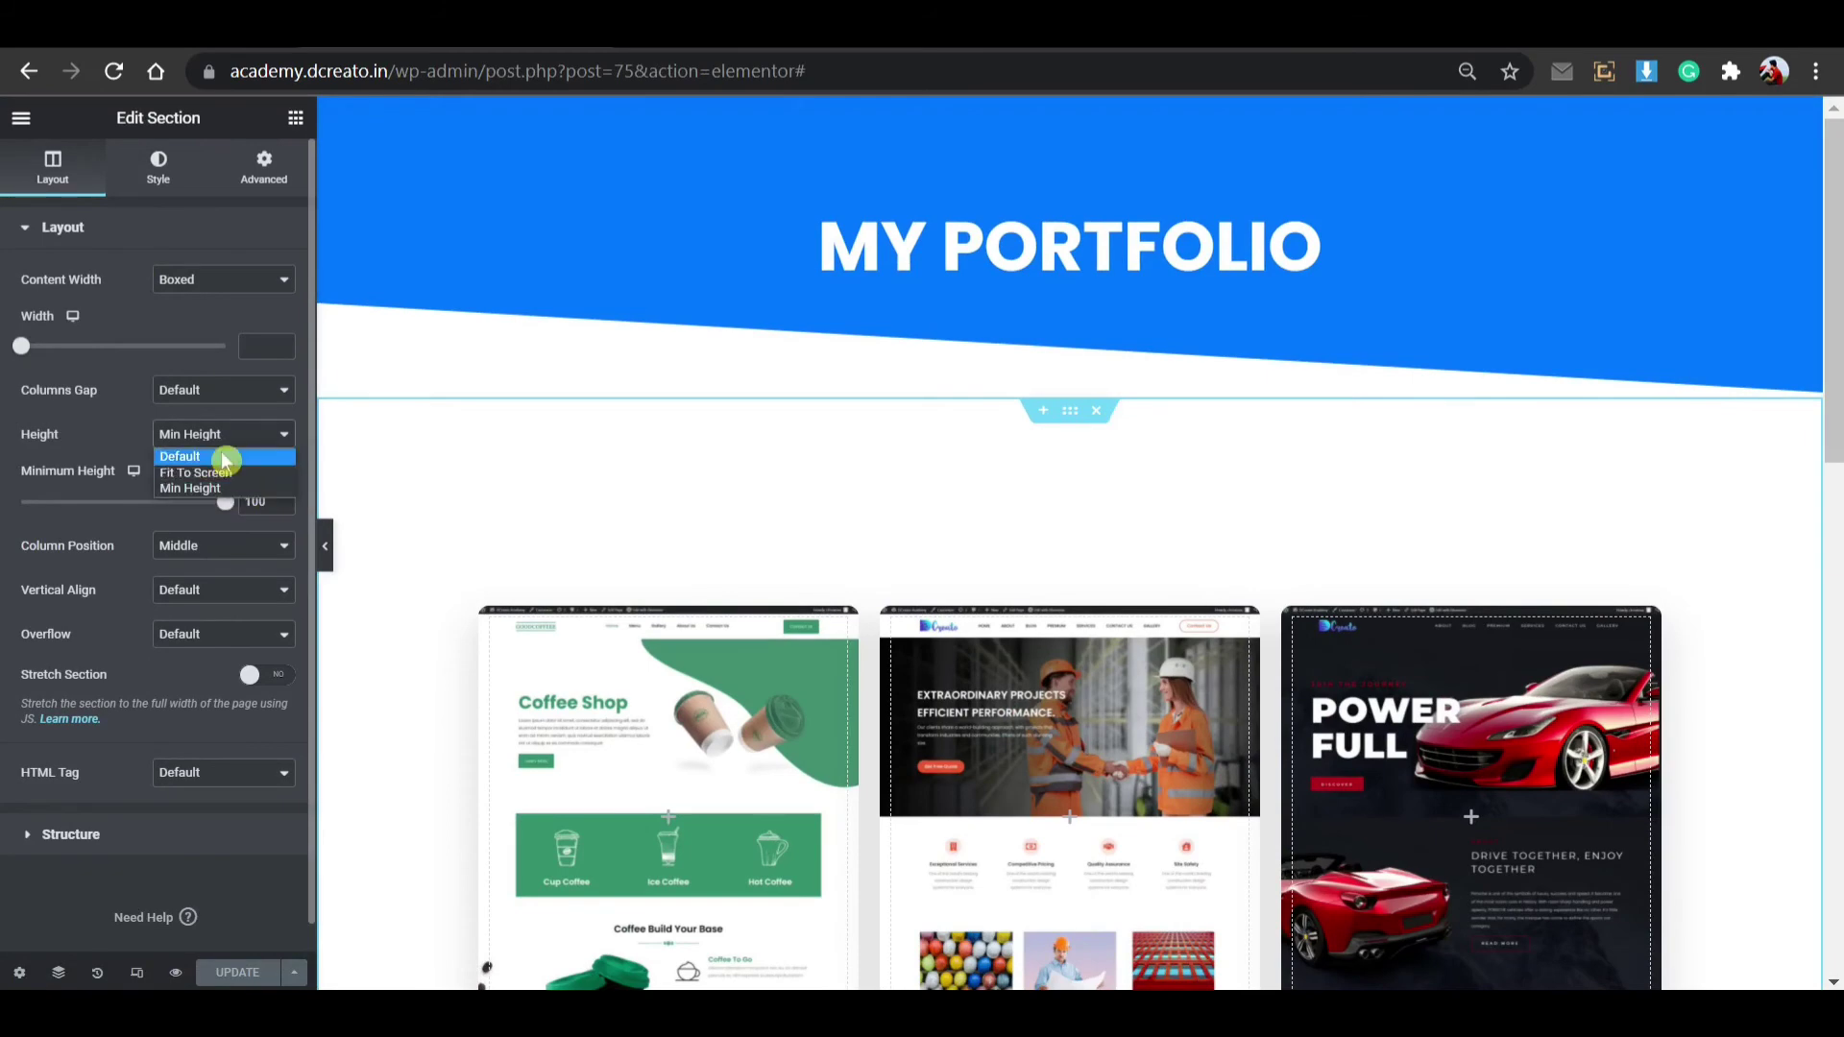
click(228, 459)
Step: Unlink the first cards section's padding values and set its top and bottom padding to 30 px
click(263, 169)
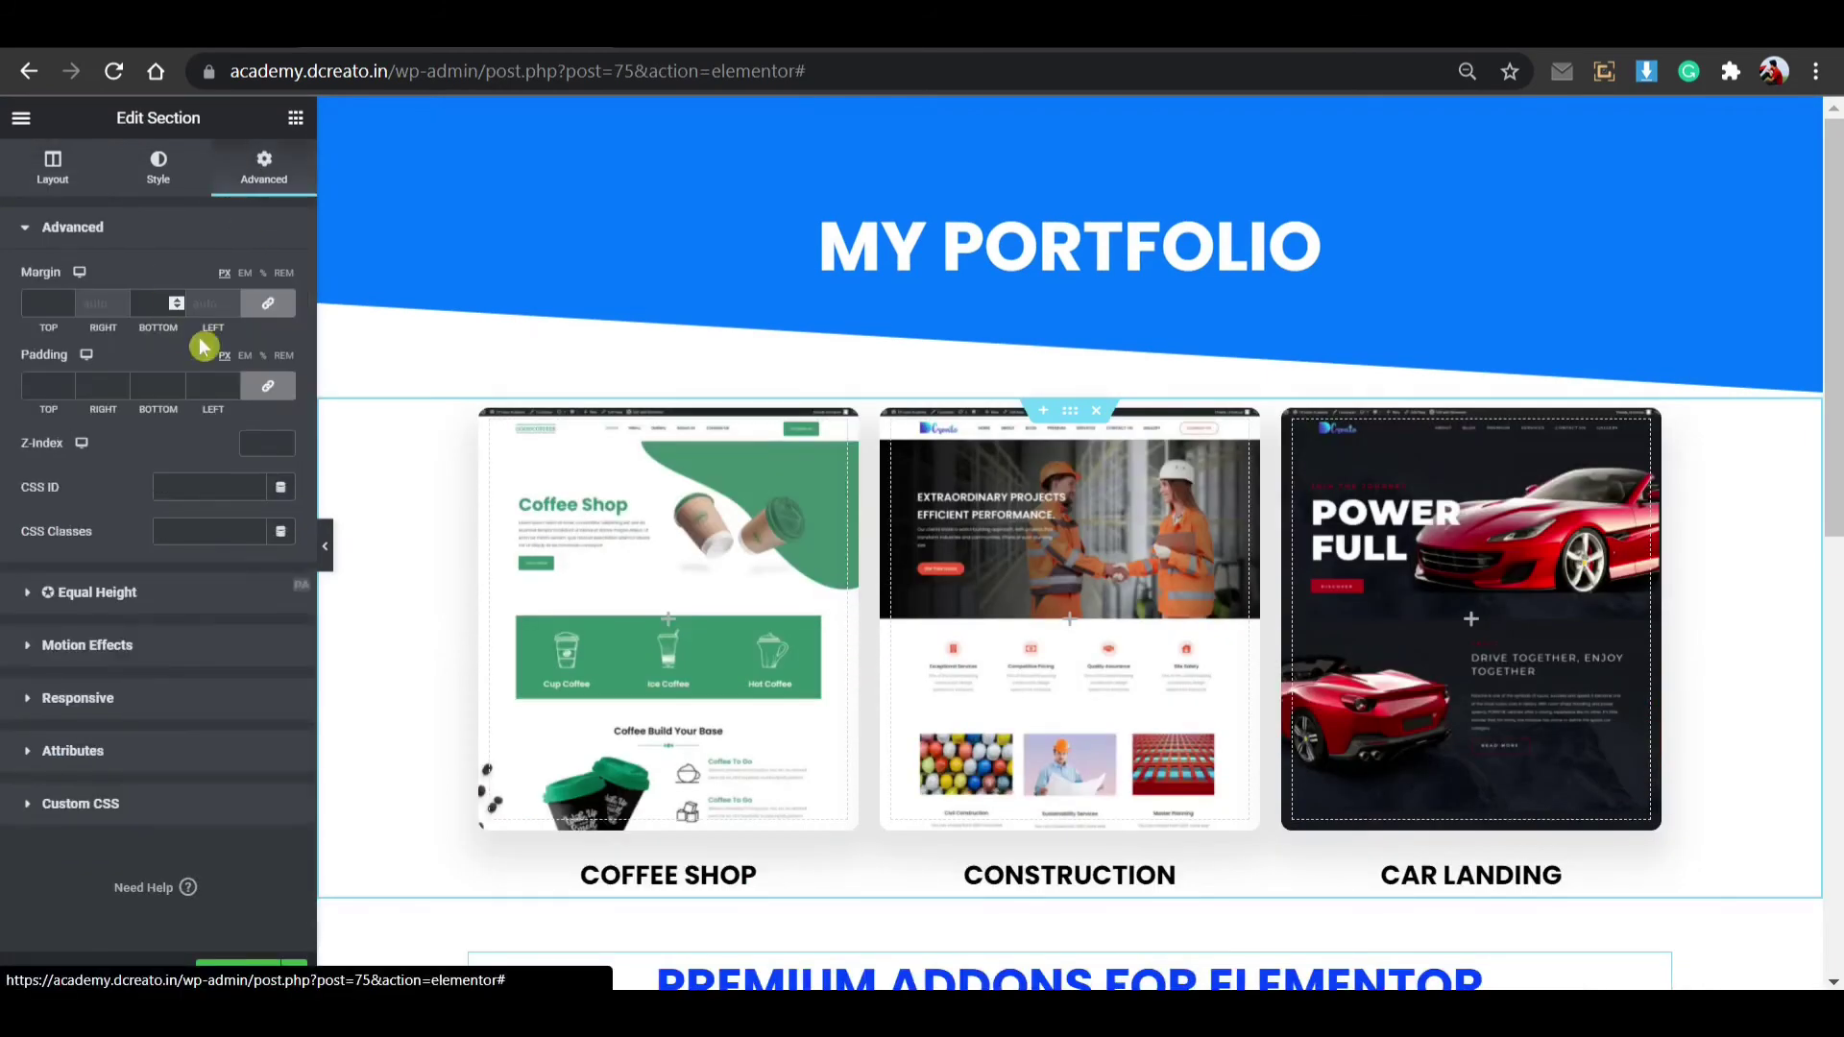
click(268, 385)
click(32, 385)
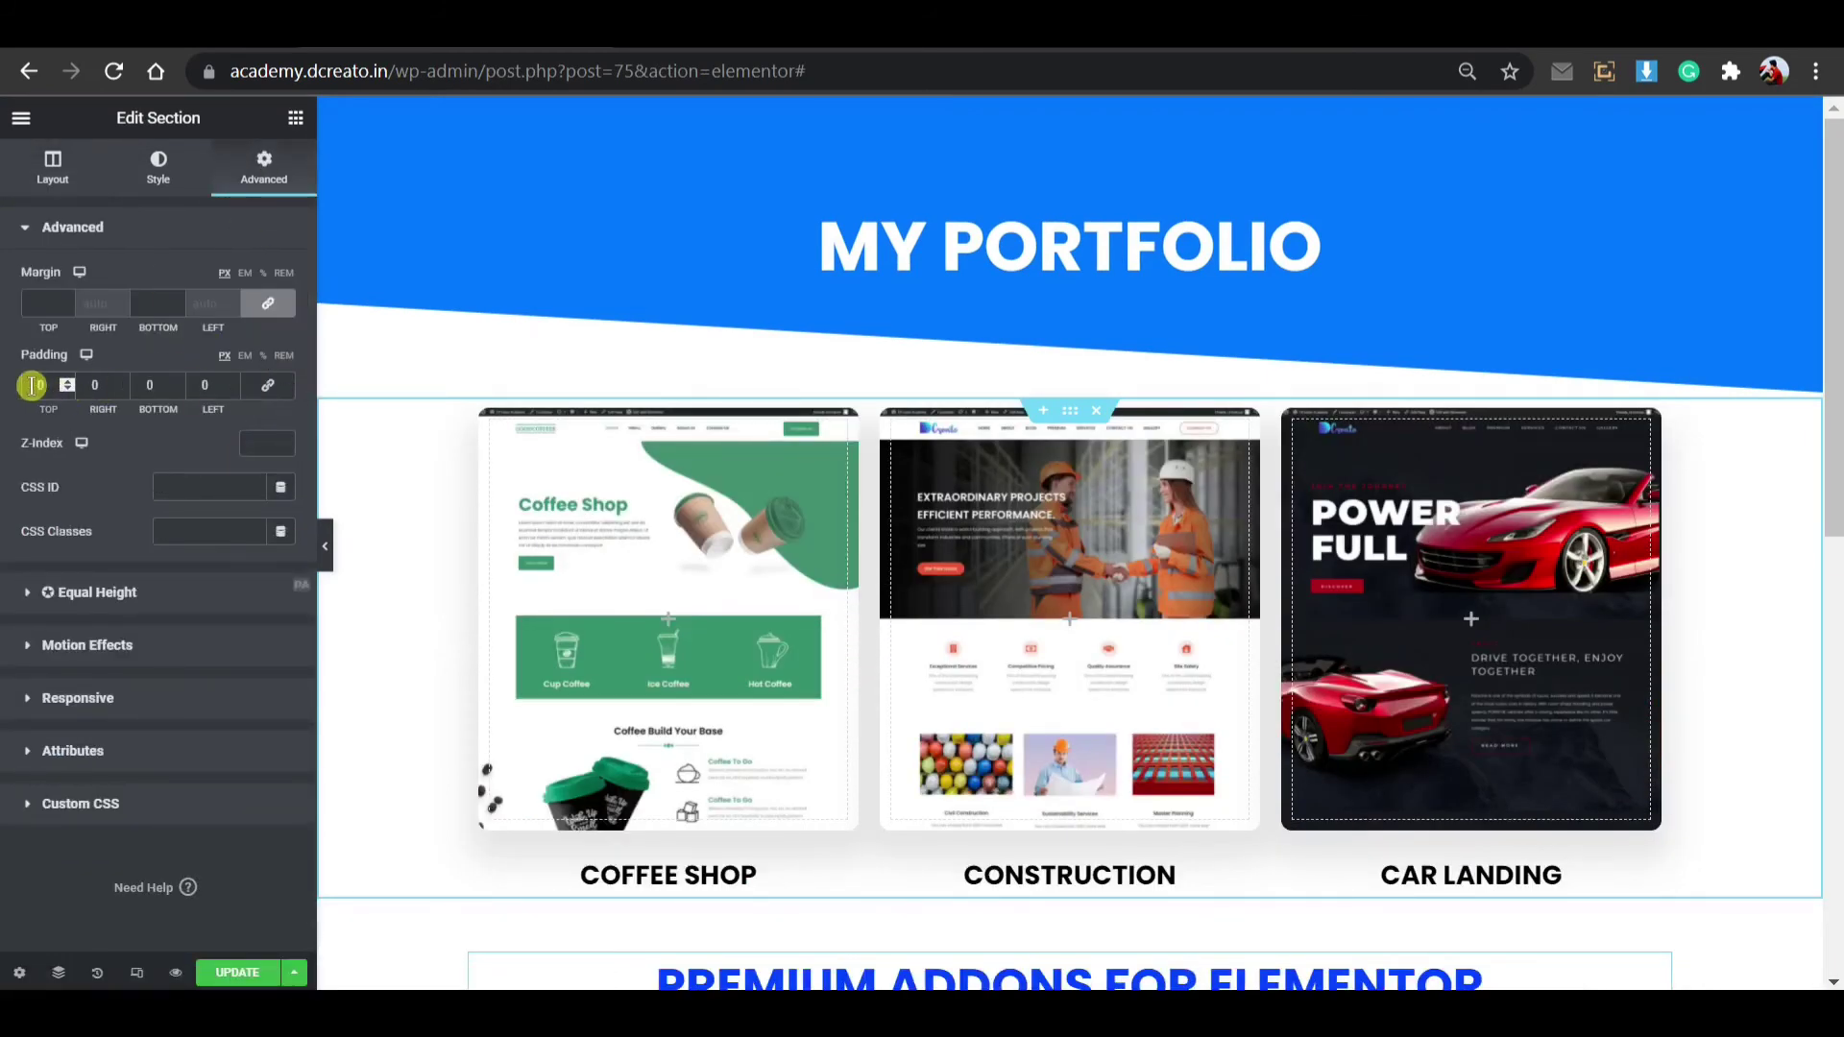
text(30)
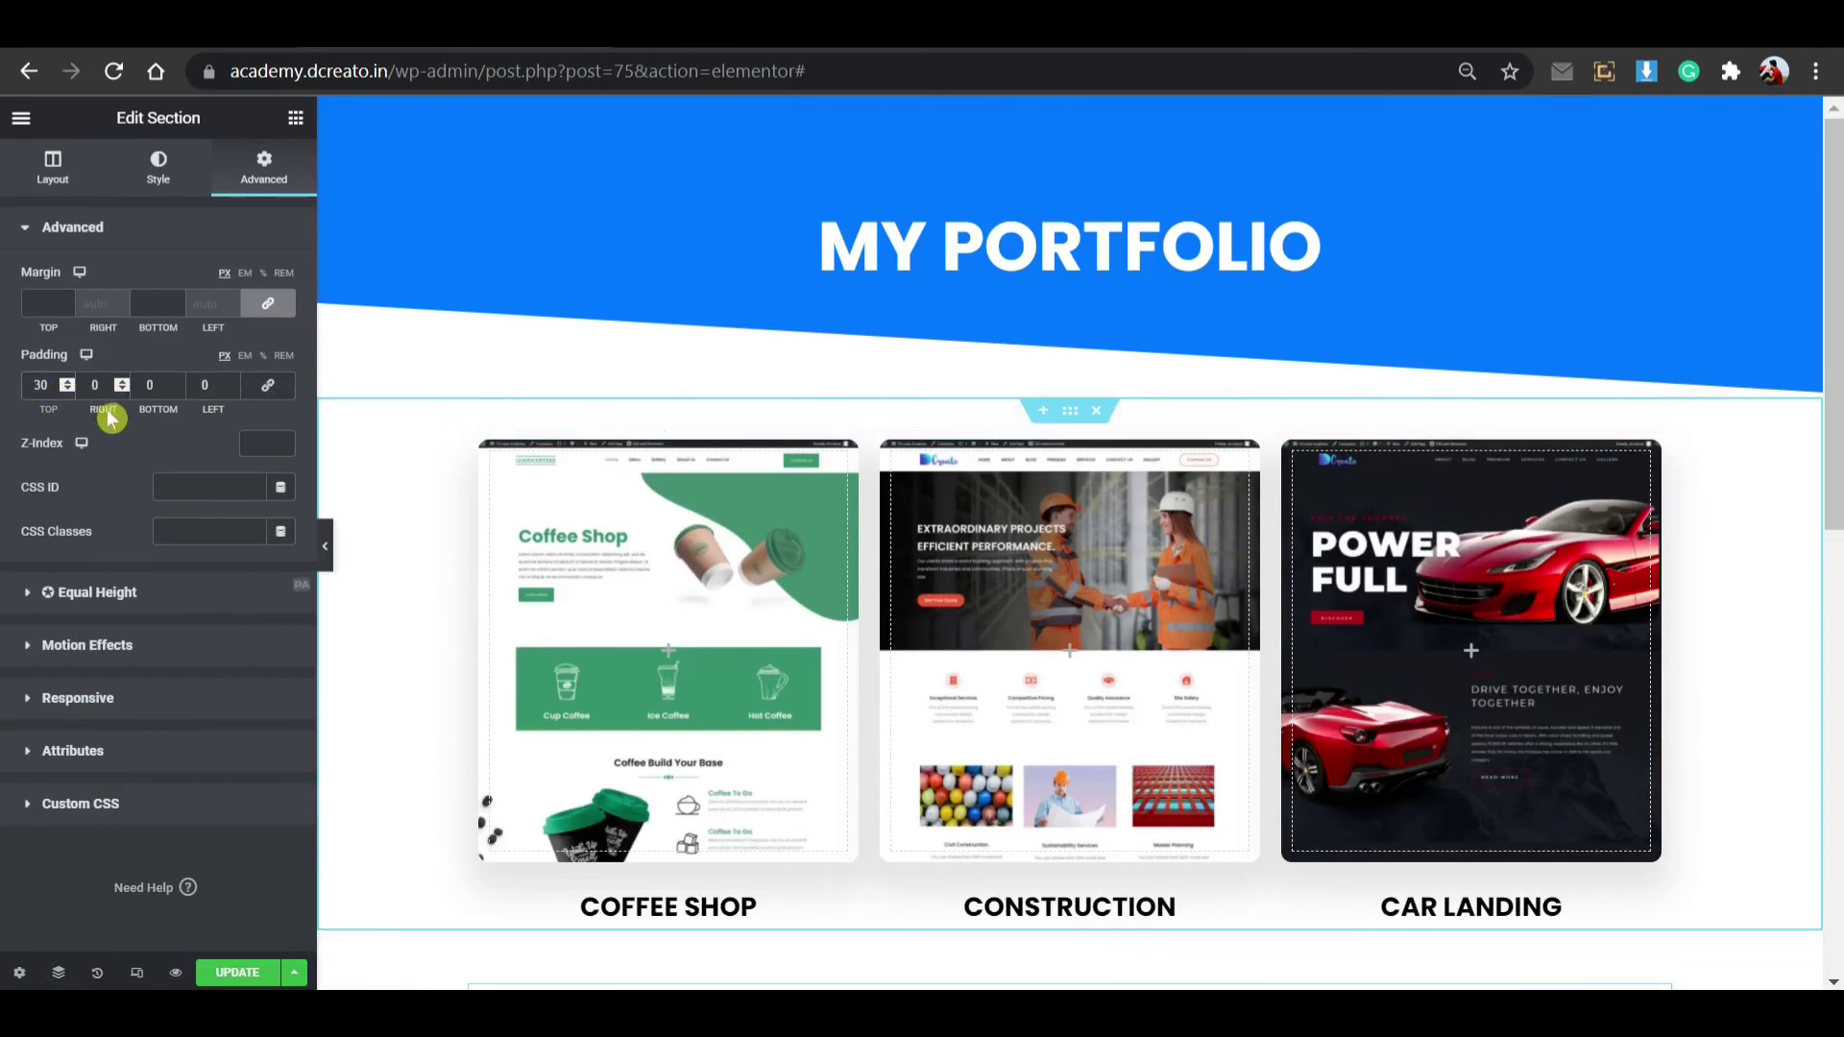
click(132, 376)
text(30)
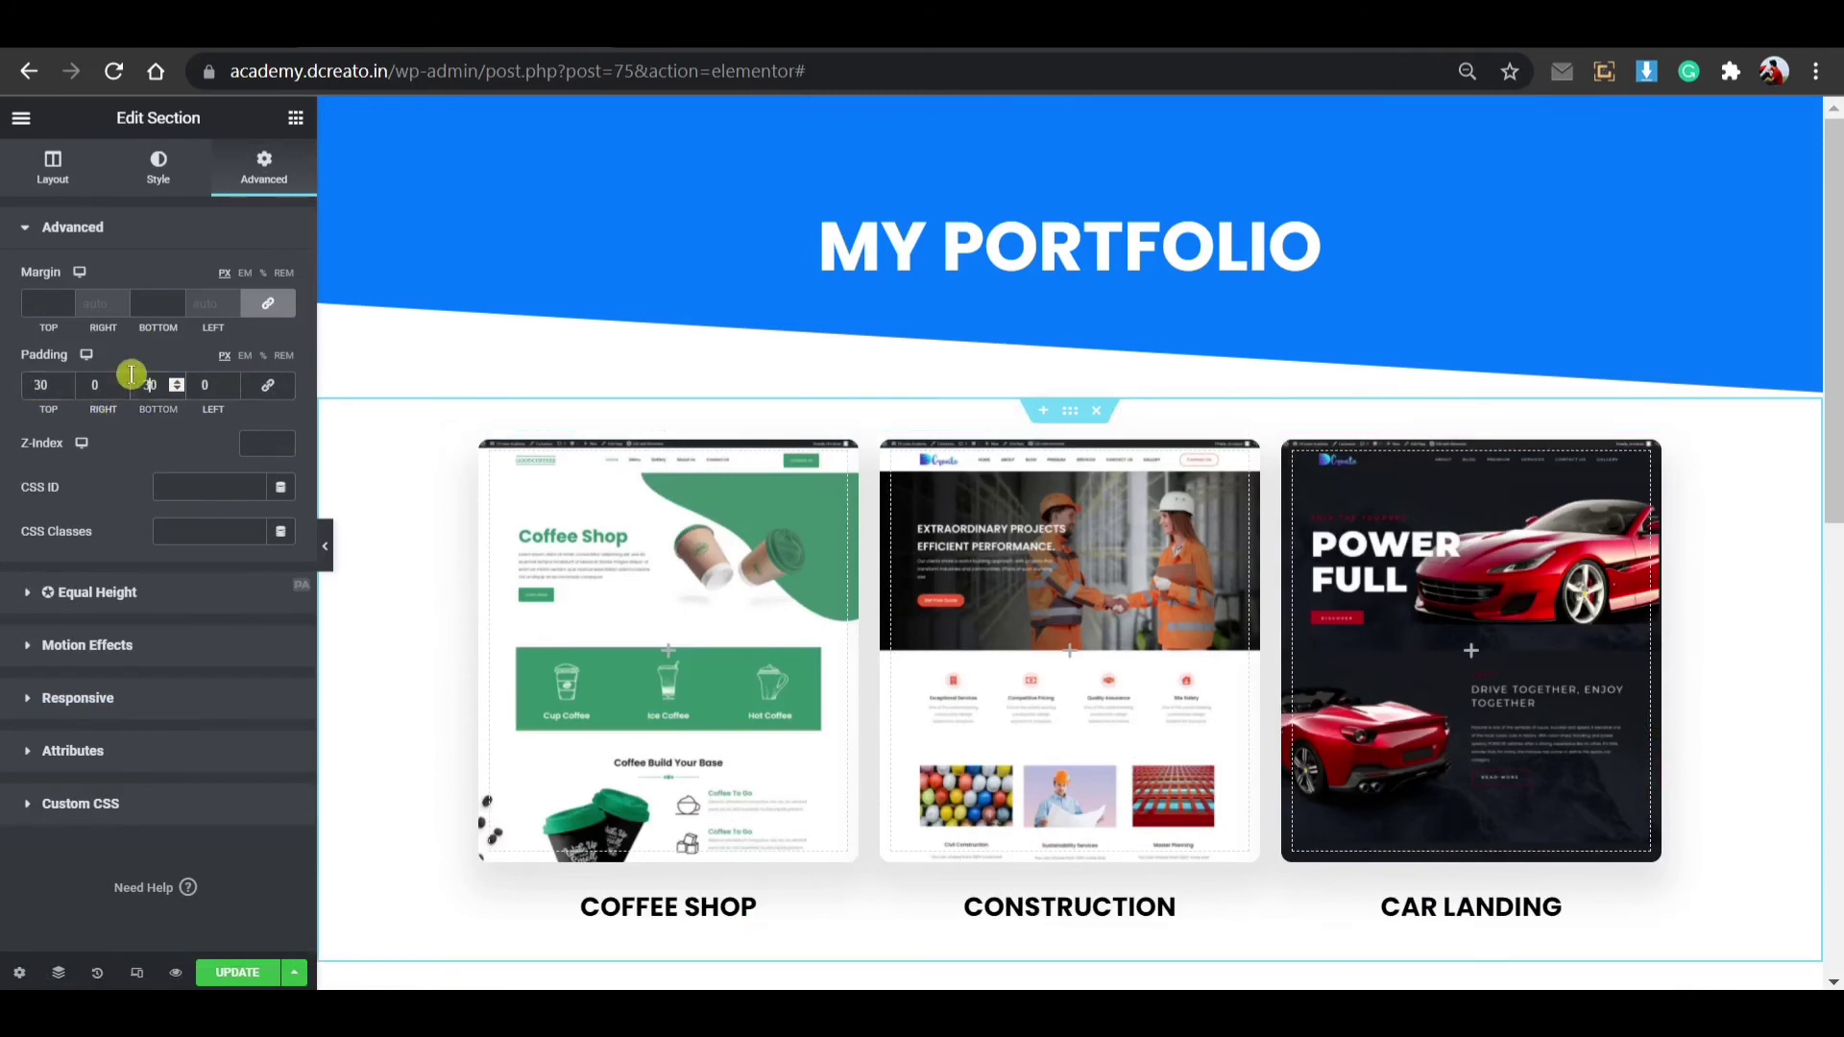
Step: Update the page, open its preview and check the hover scrolling of the first three portfolio cards
click(240, 973)
click(176, 973)
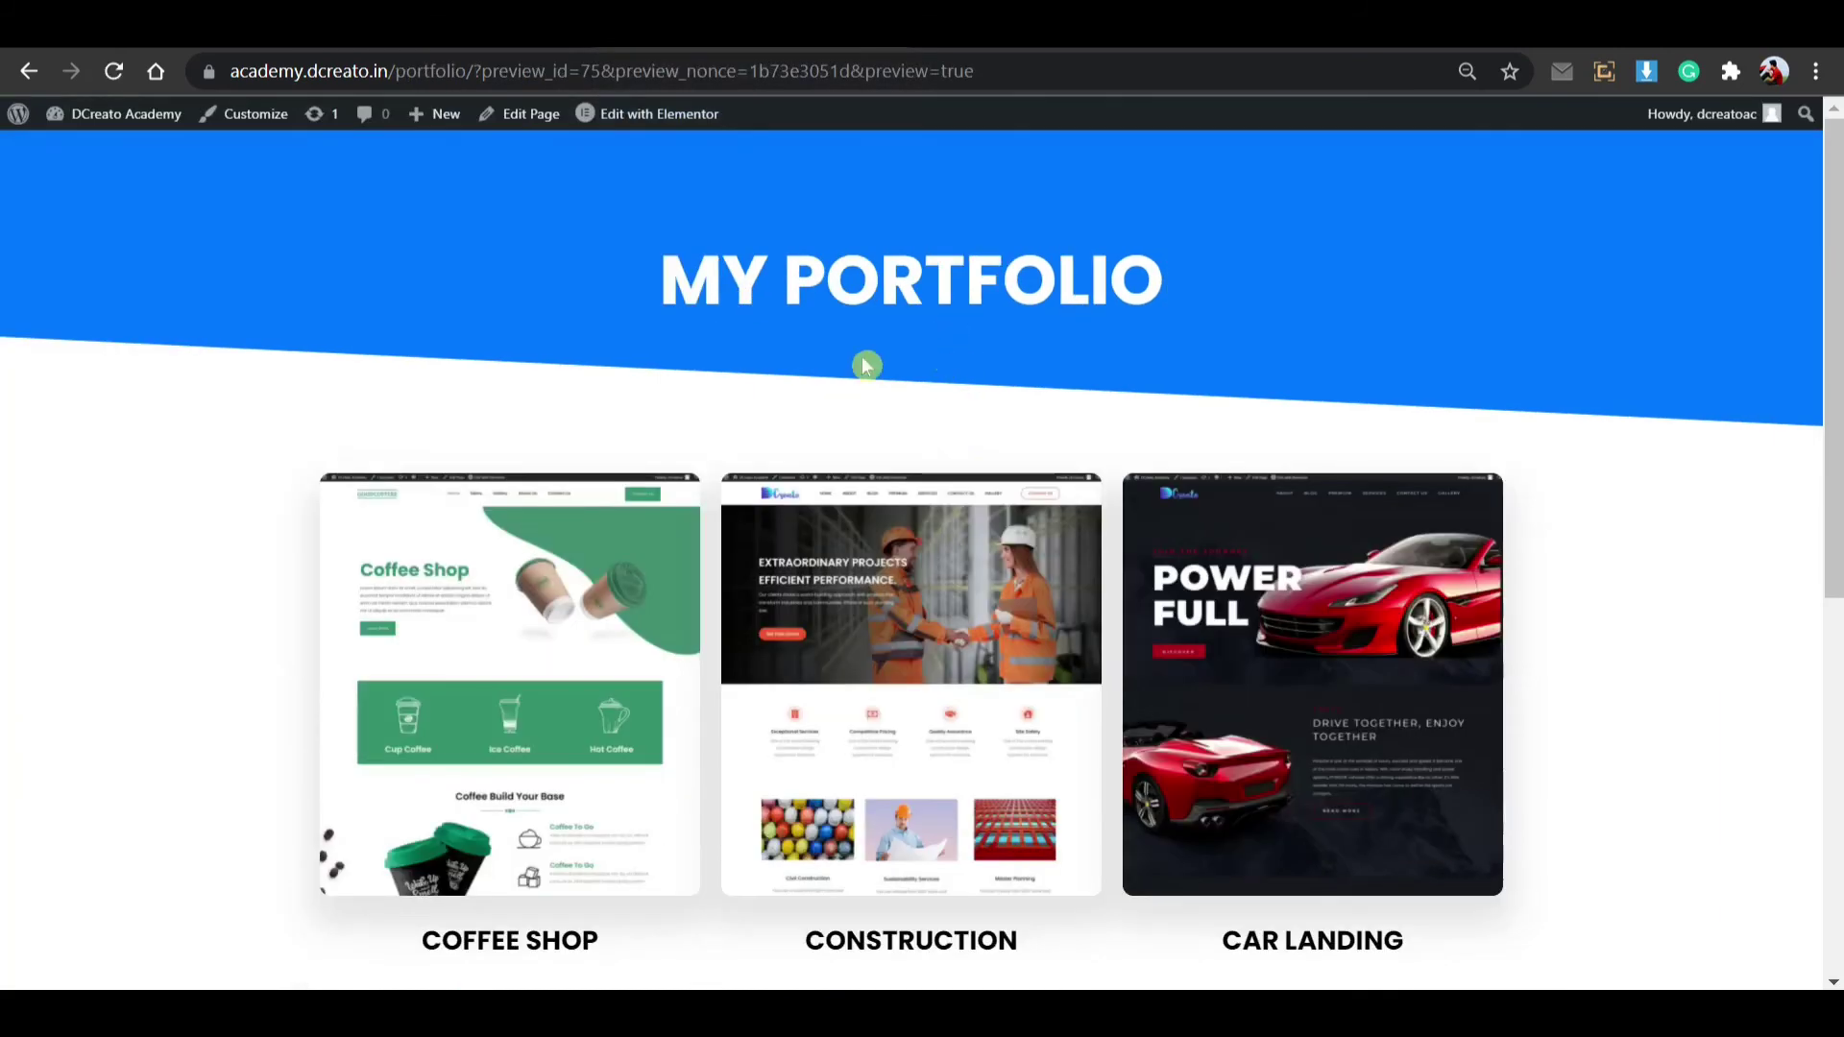
drag(659, 288, 1217, 296)
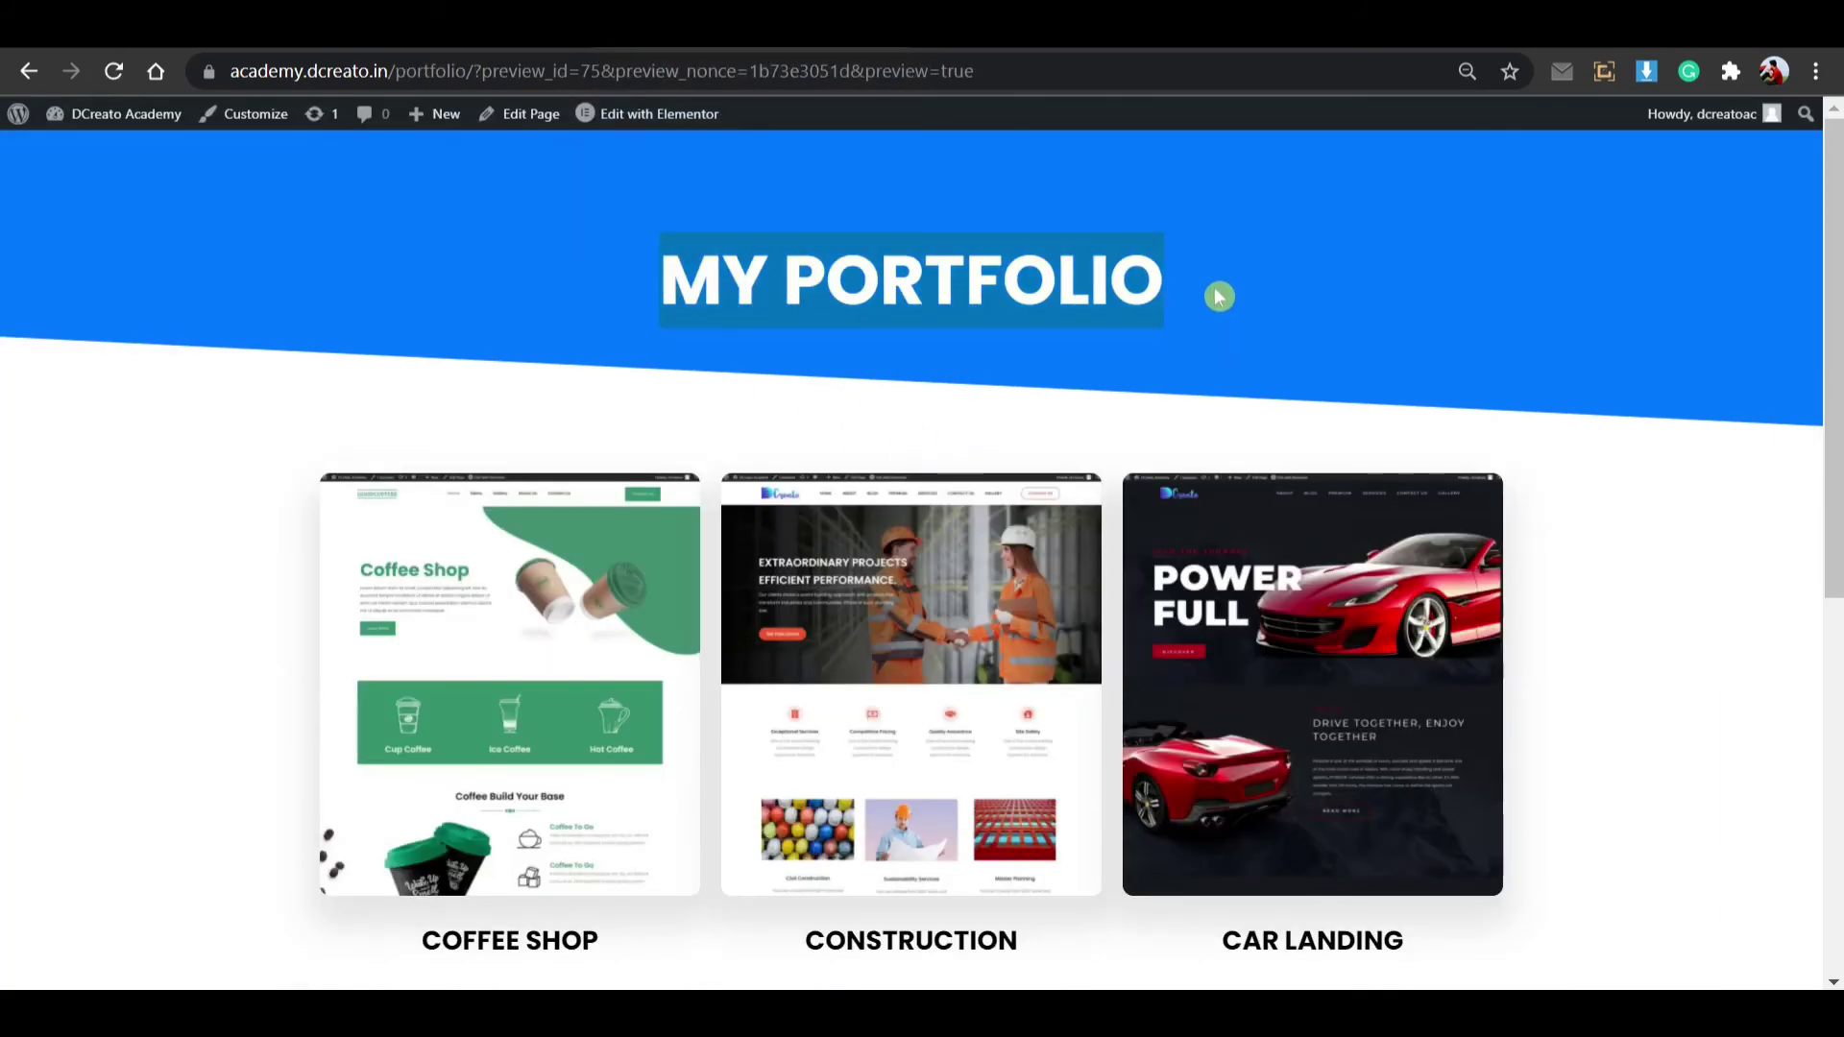
click(1218, 296)
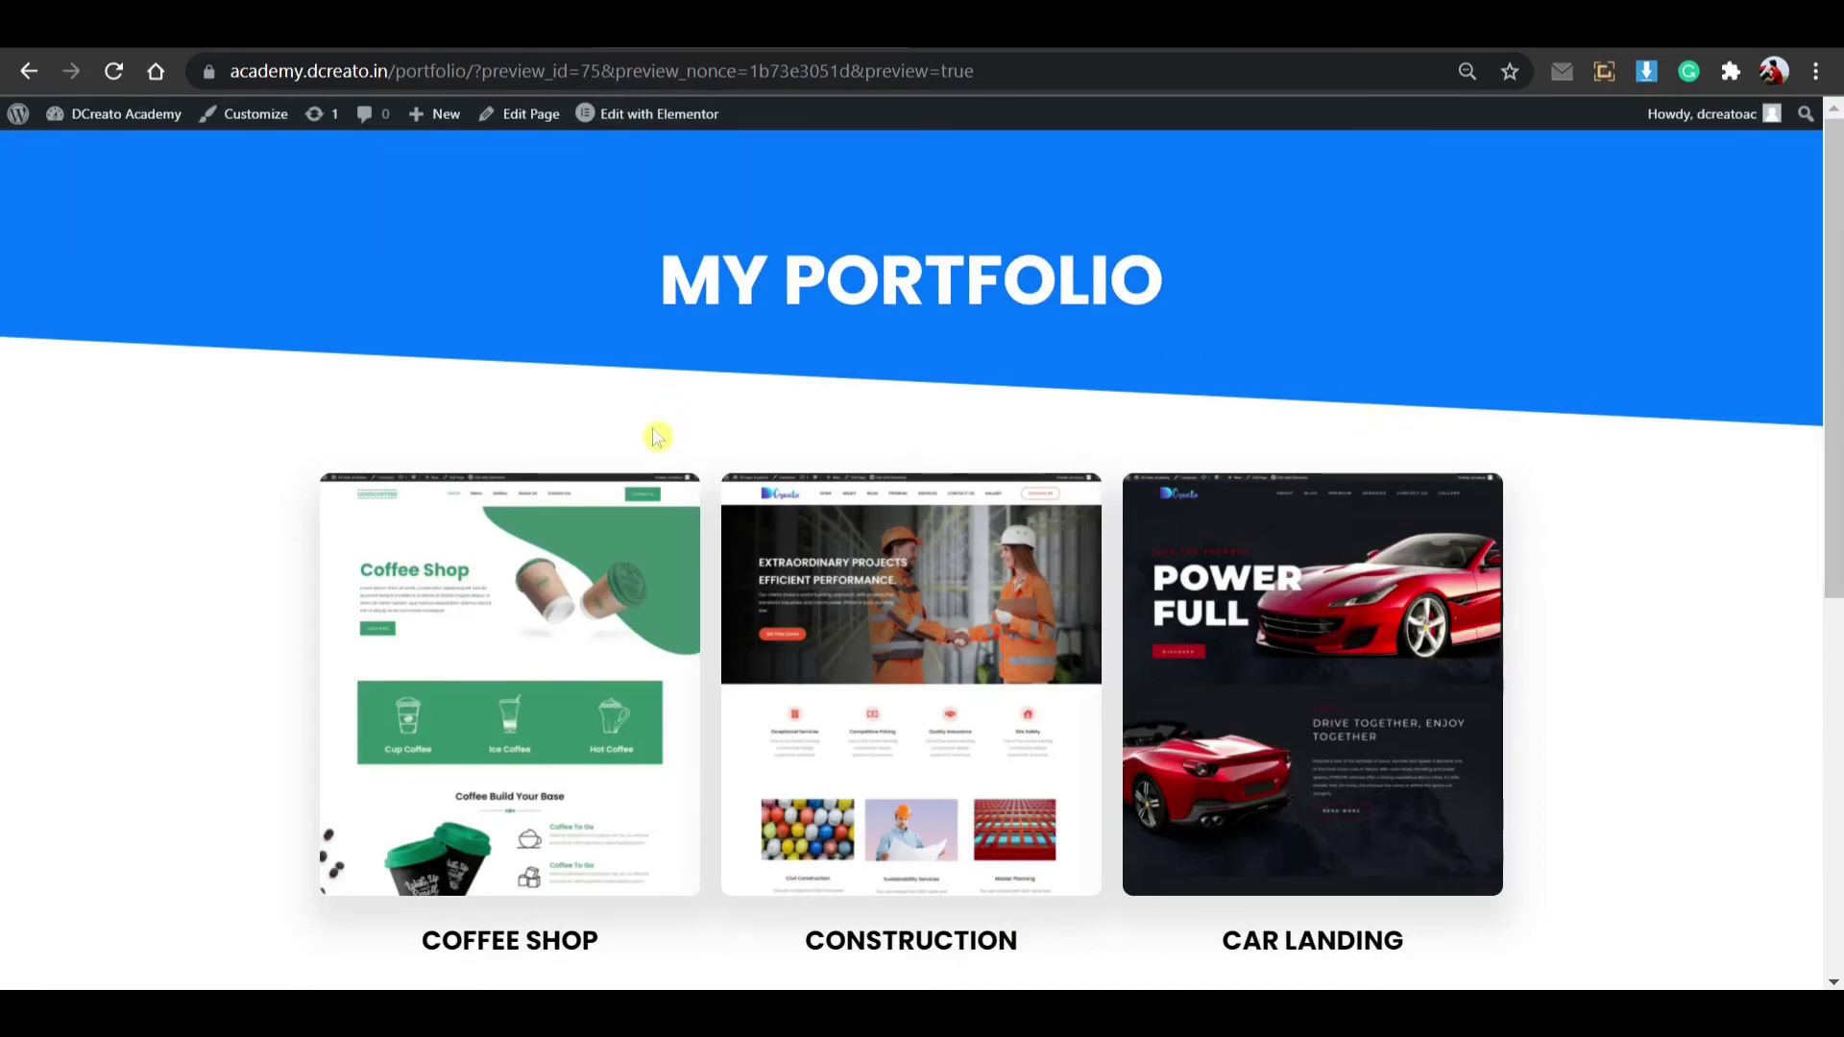
mouse_move(617, 604)
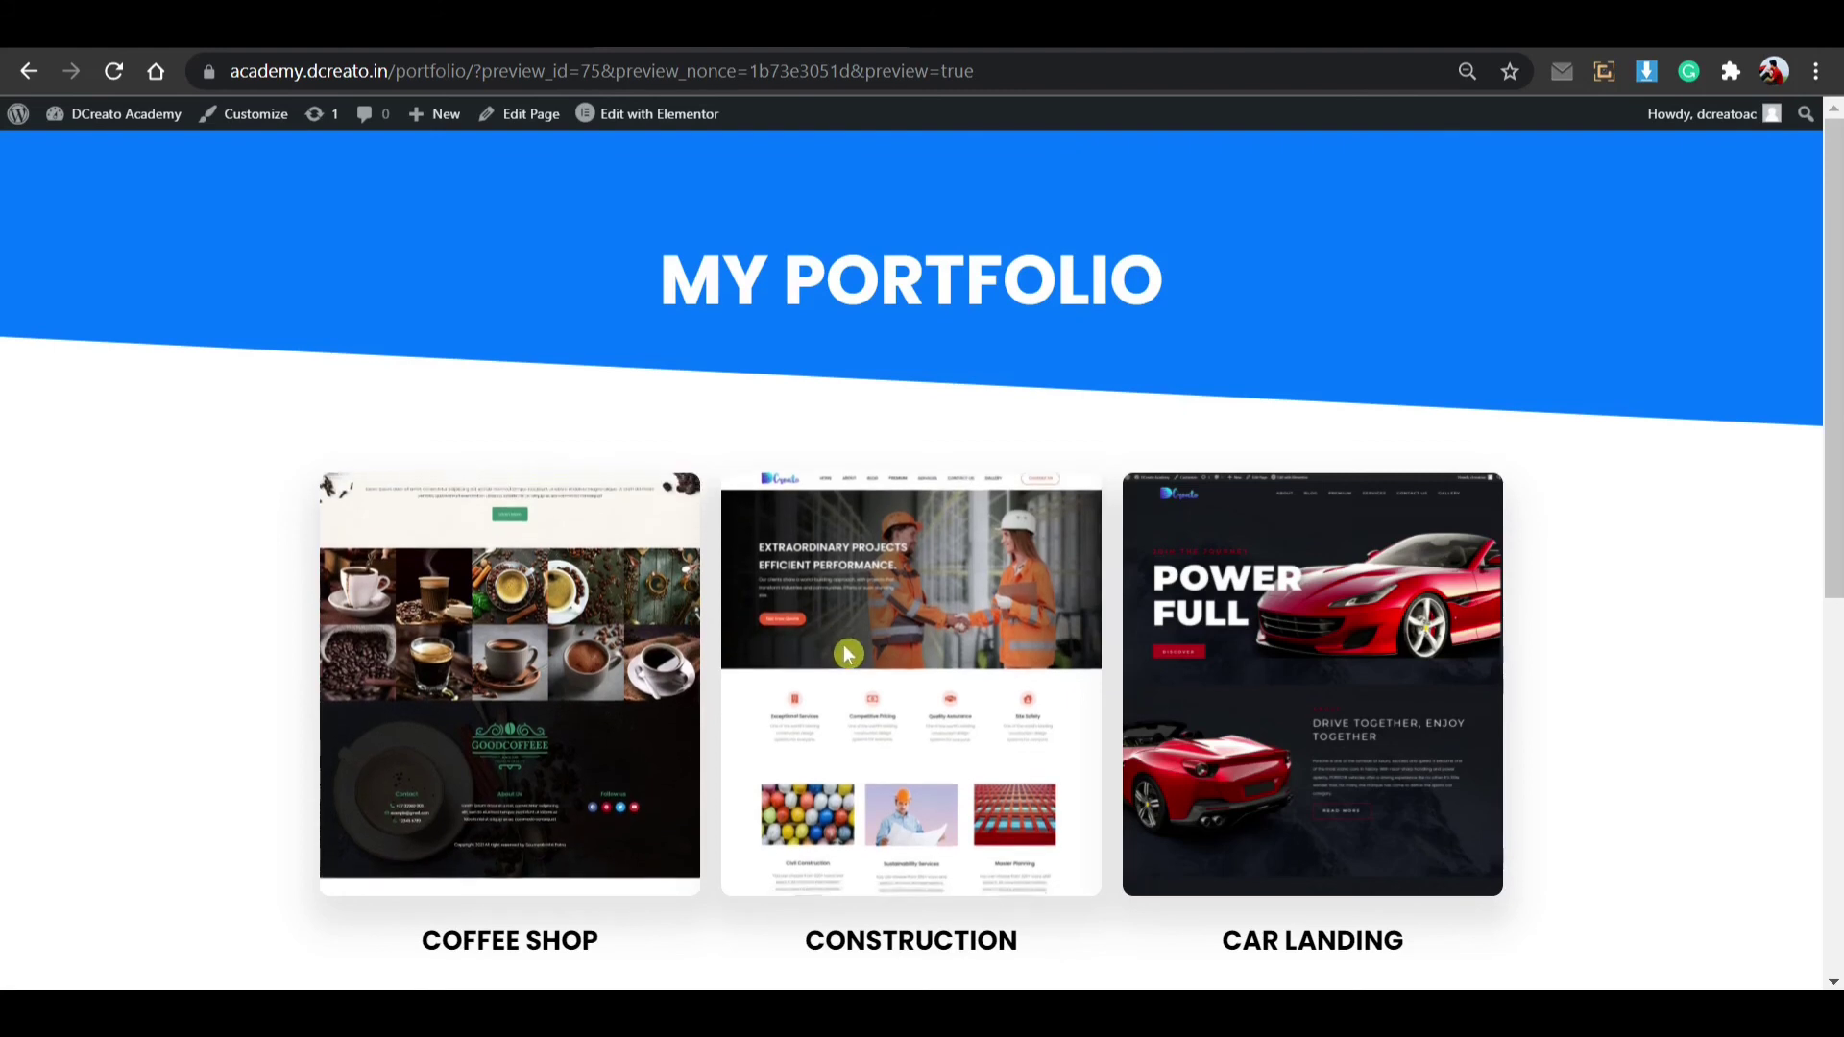
mouse_move(1106, 696)
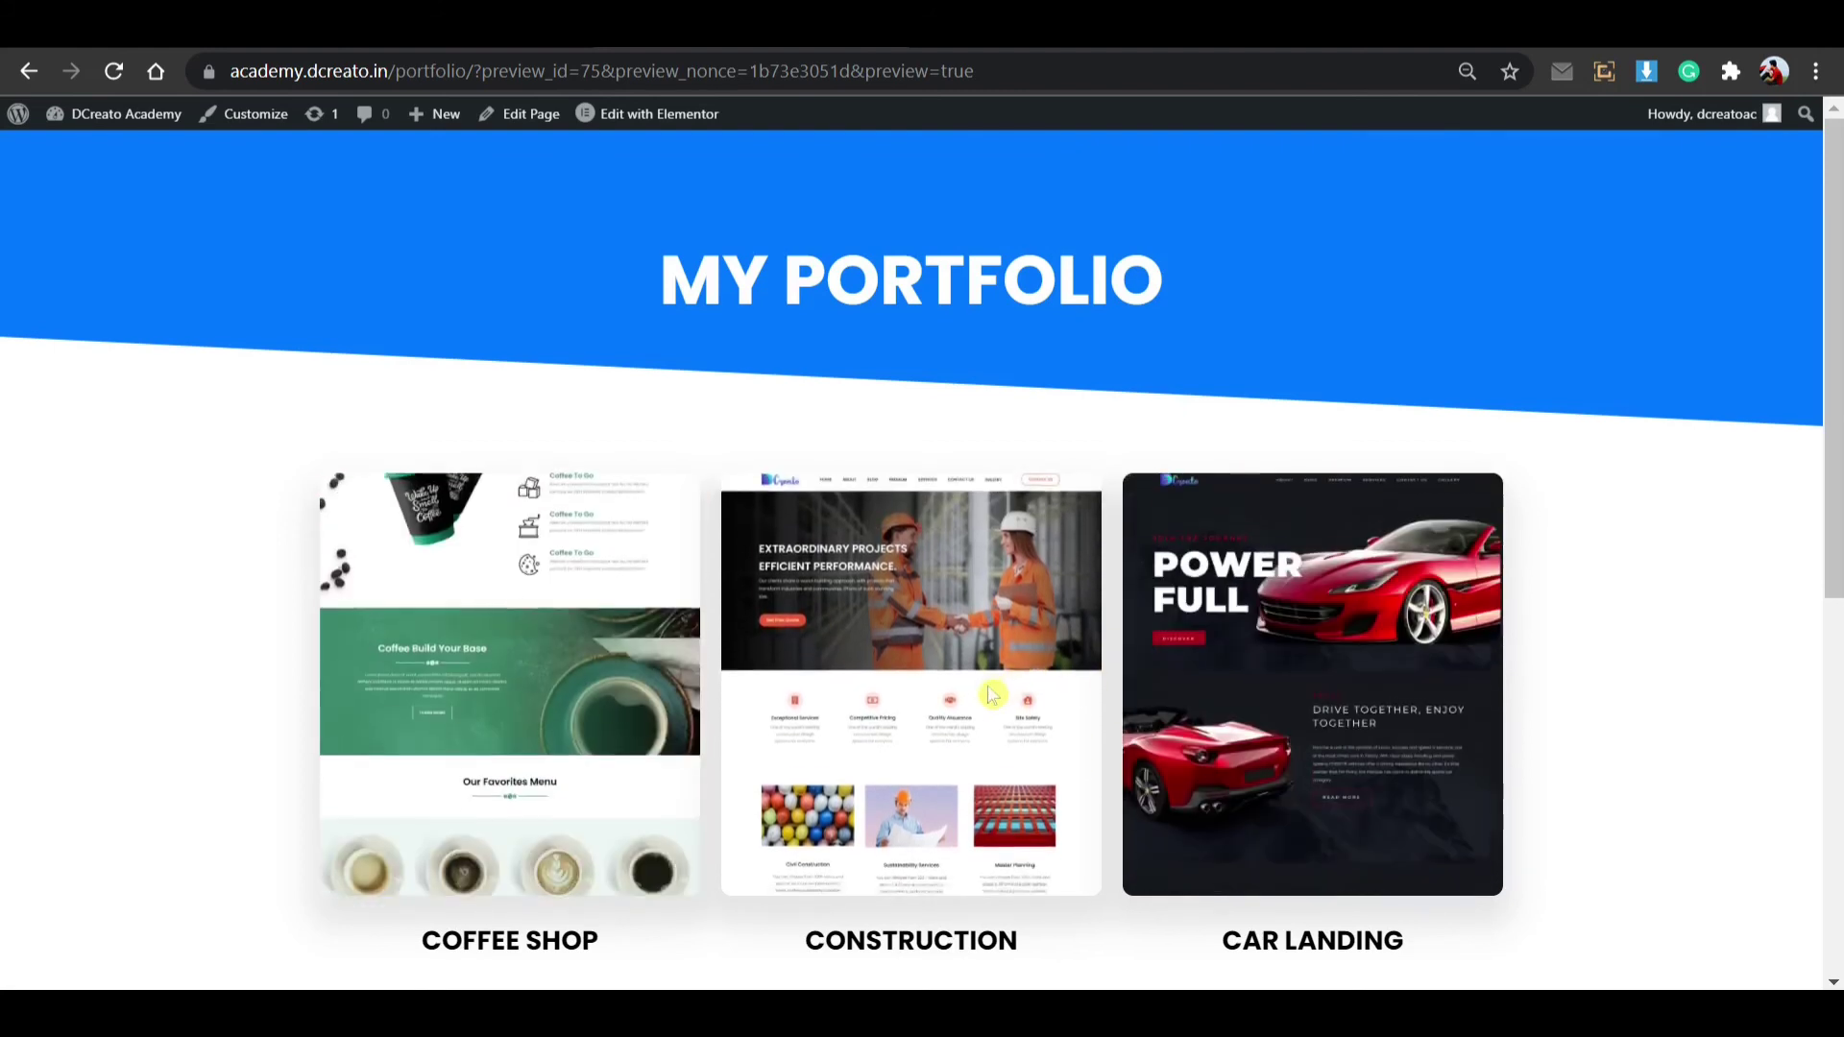
Step: Test the link on the coffee shop card under "Premium Addons for Elementor" twice, closing the opened site each time
scroll(678, 828, down, 2)
scroll(678, 828, down, 5)
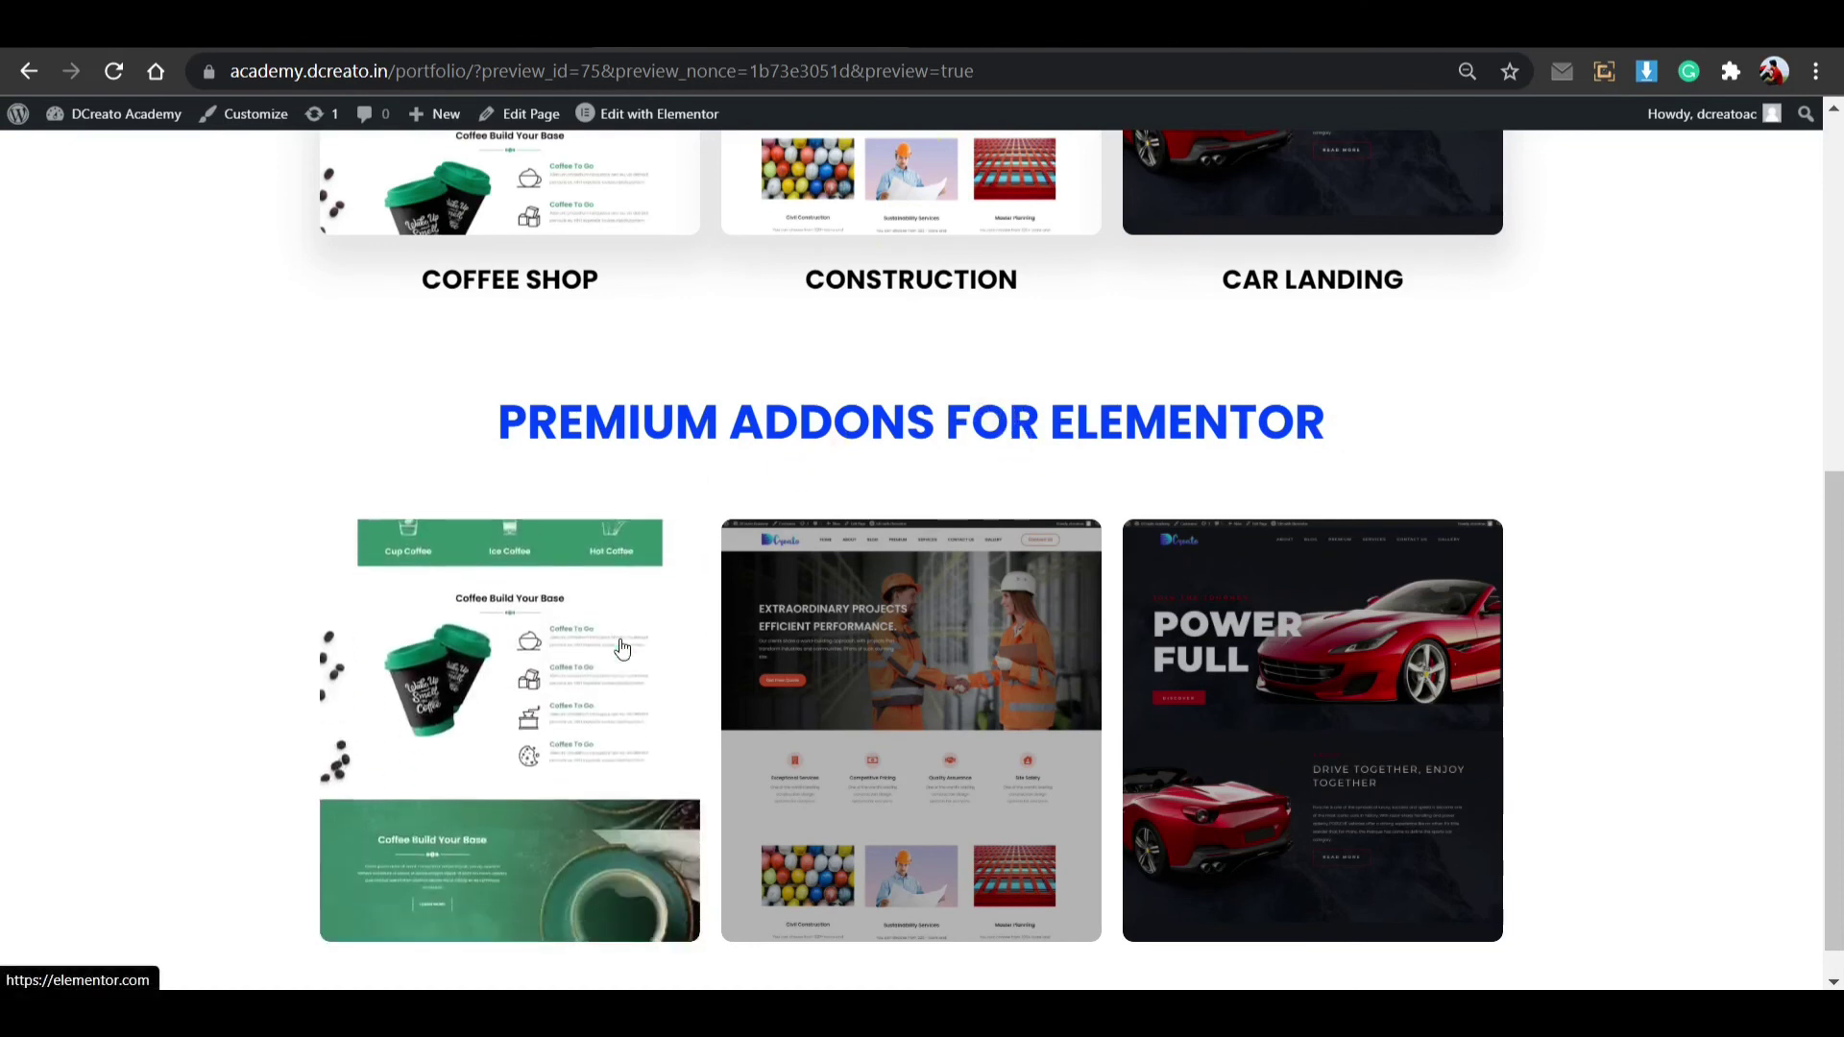
click(623, 649)
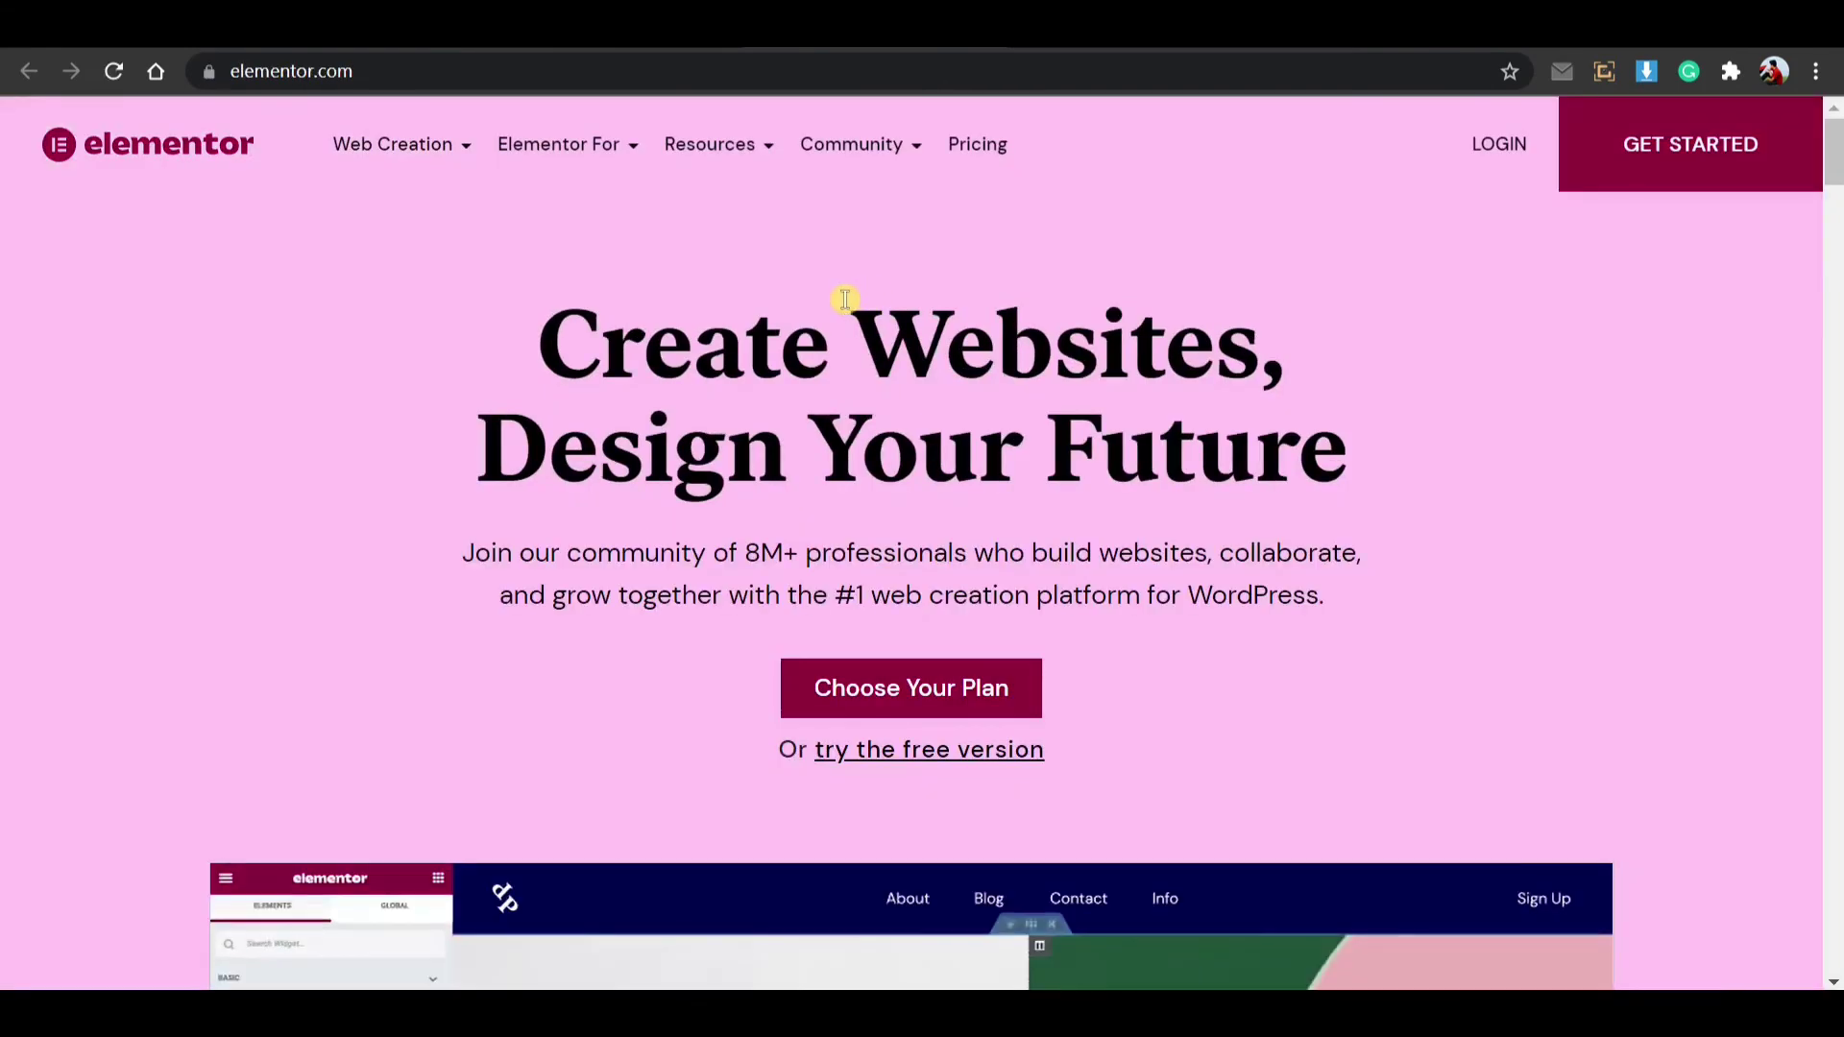
key(ctrl+w)
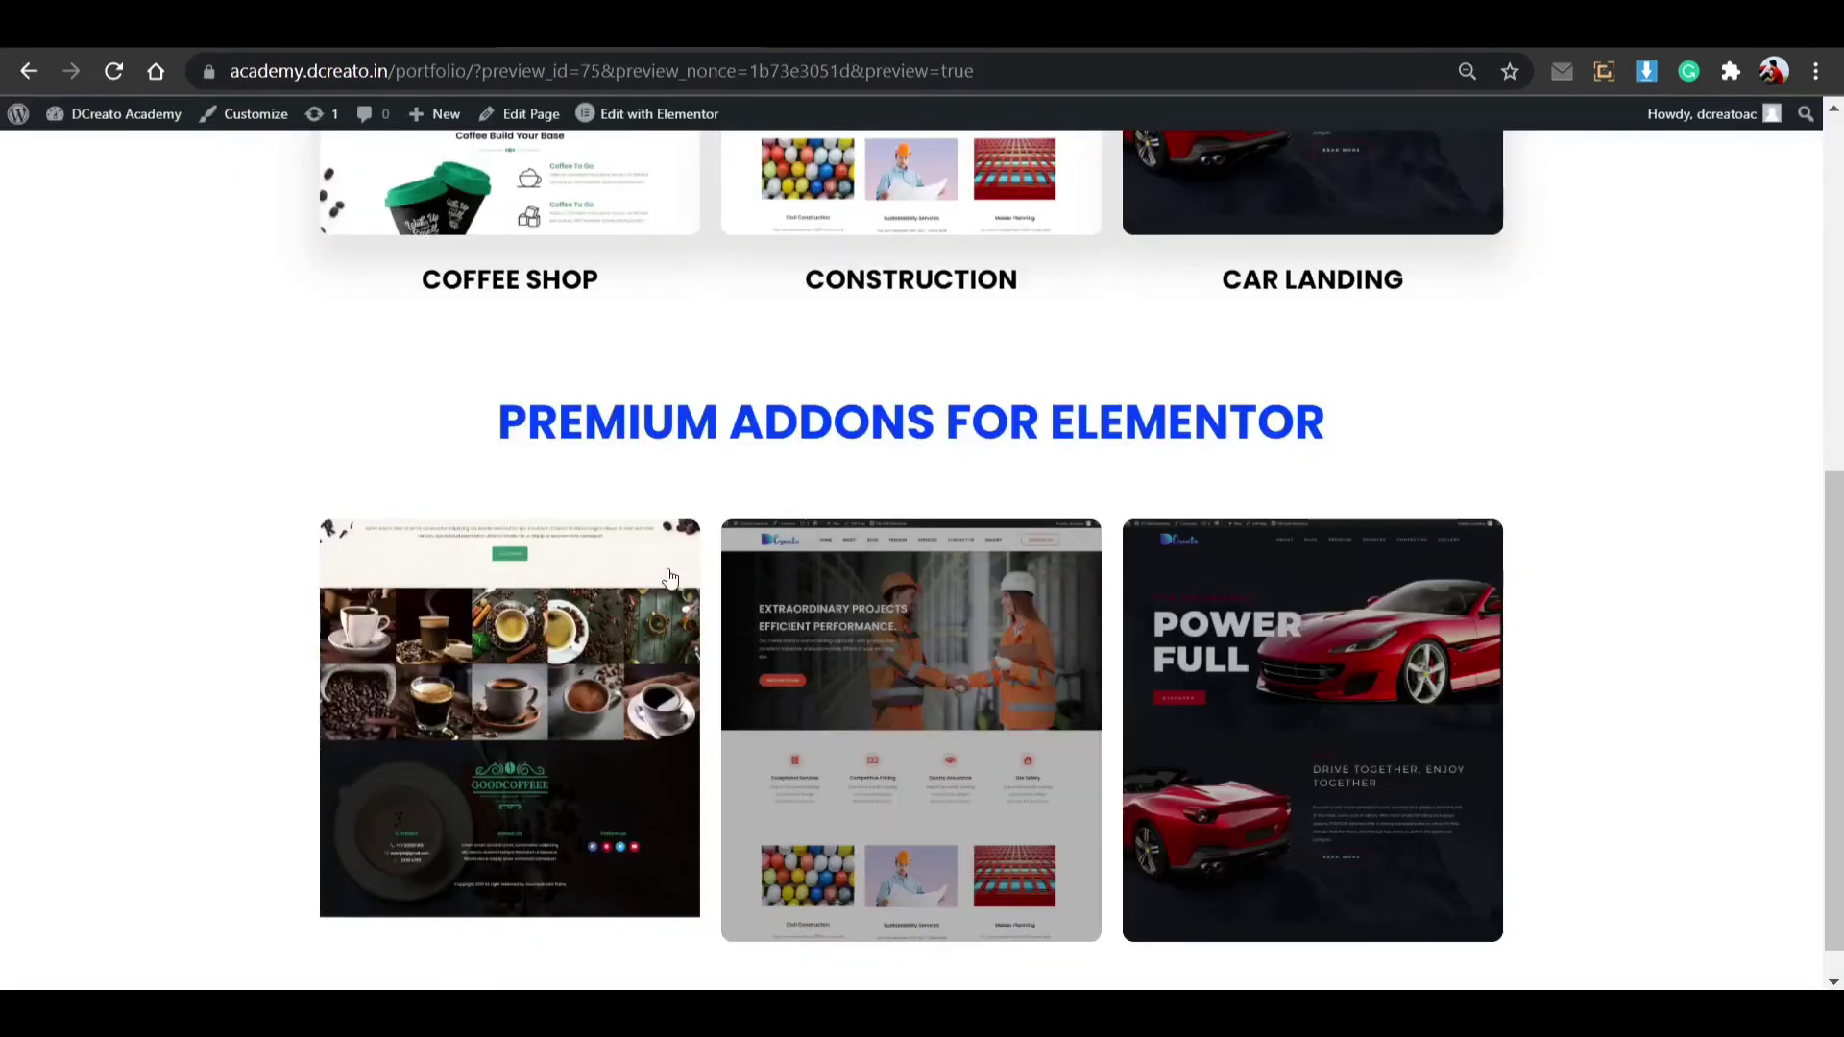
click(620, 756)
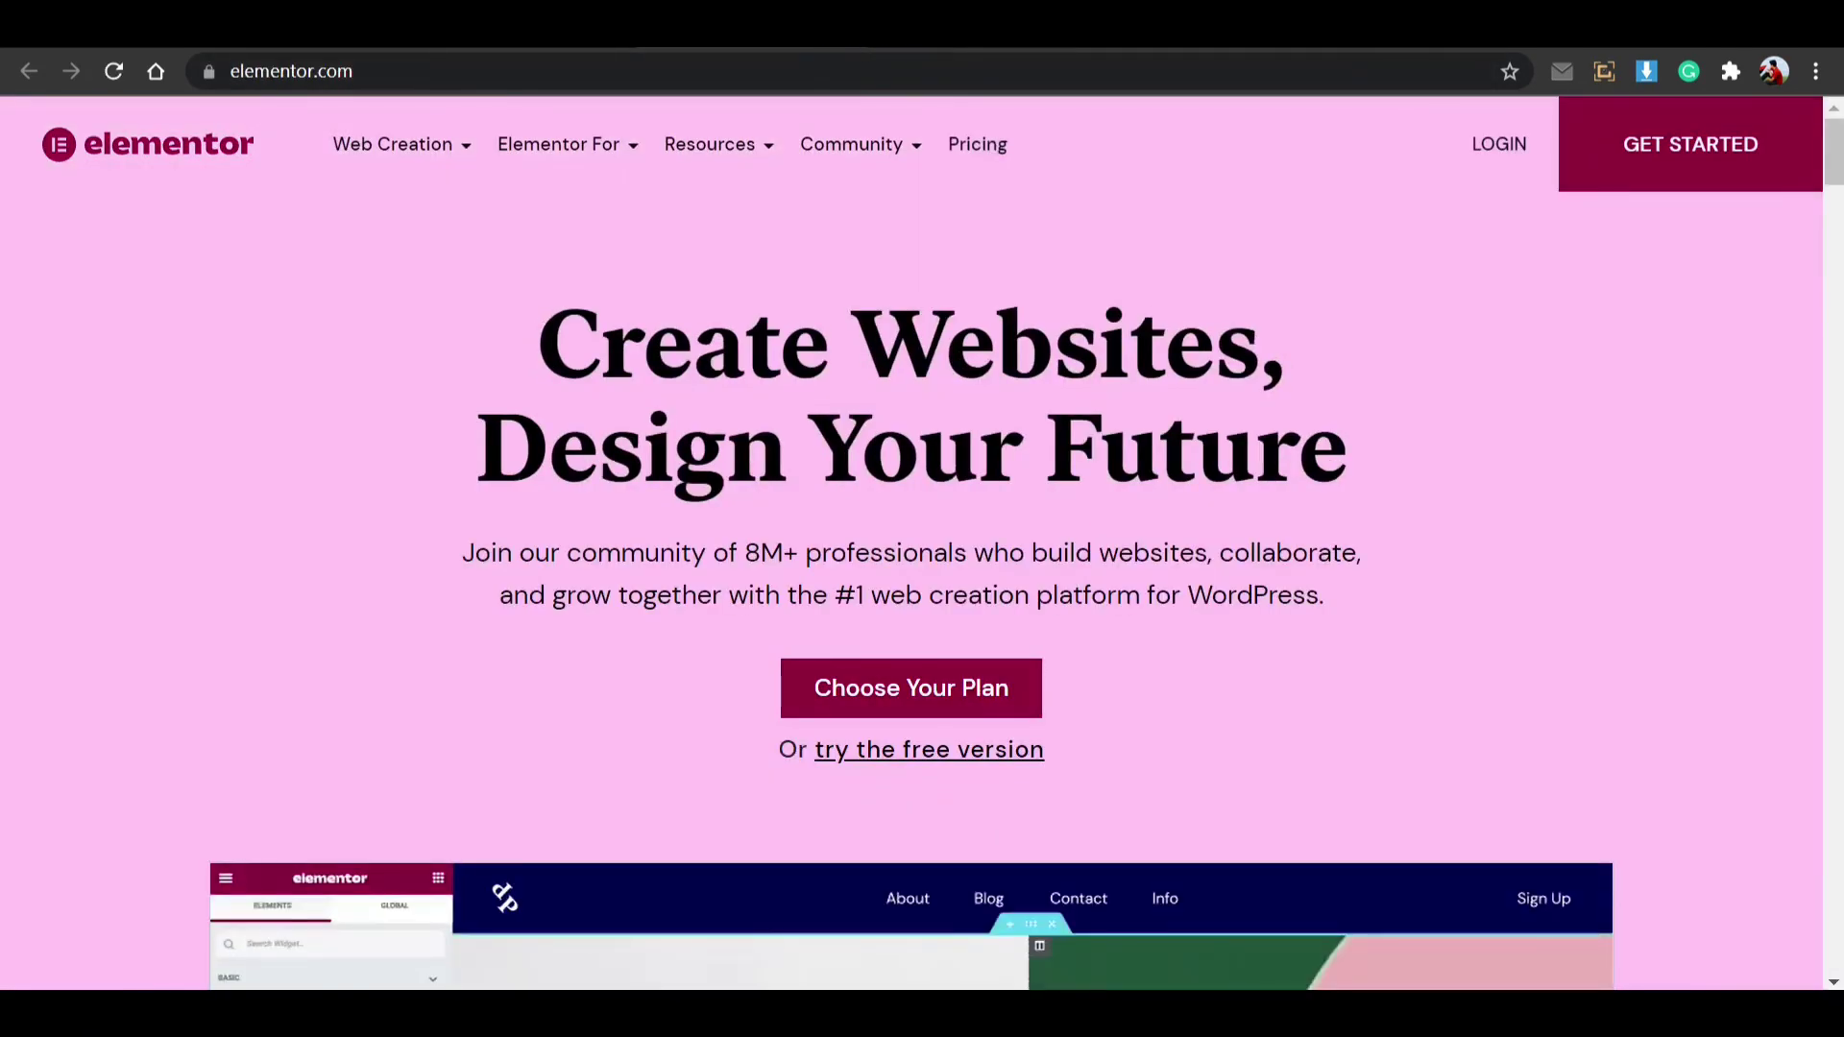
key(ctrl+w)
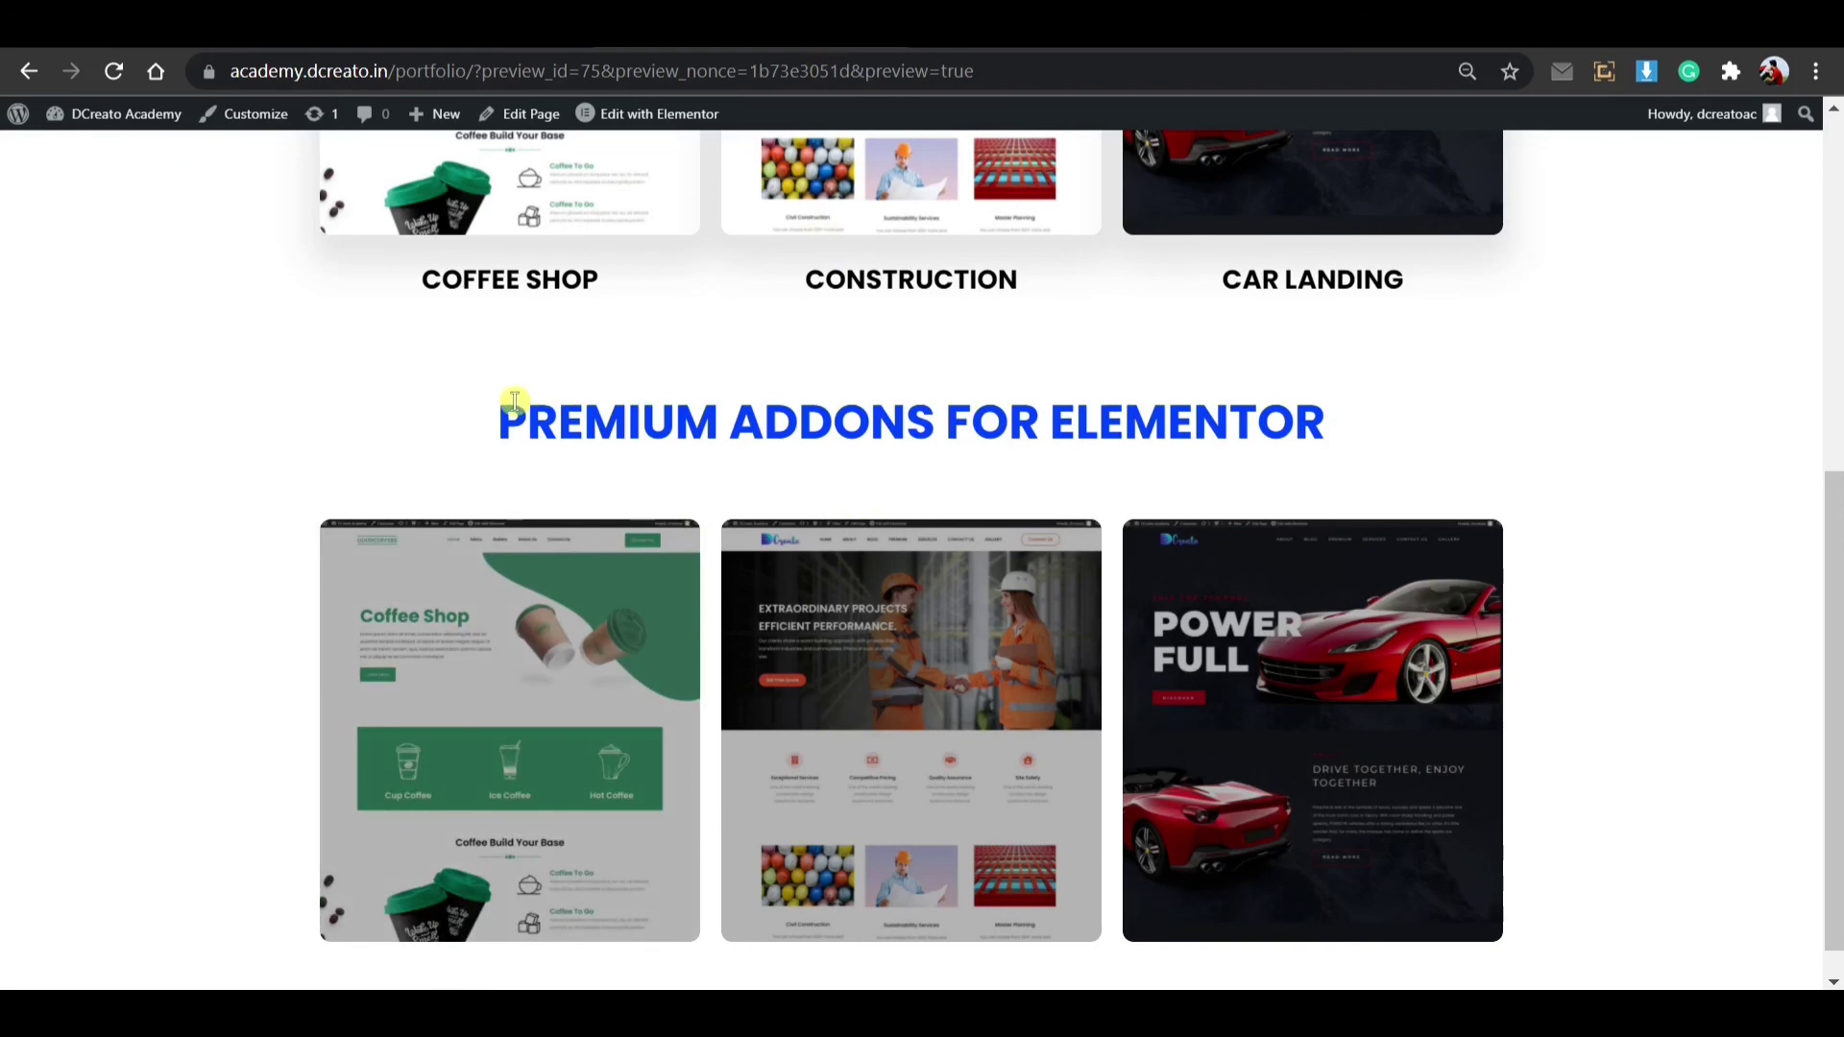
Step: Review the Premium Addons heading and the hover scrolling of both card sets across the previewed portfolio page
drag(517, 416, 1379, 449)
click(1344, 416)
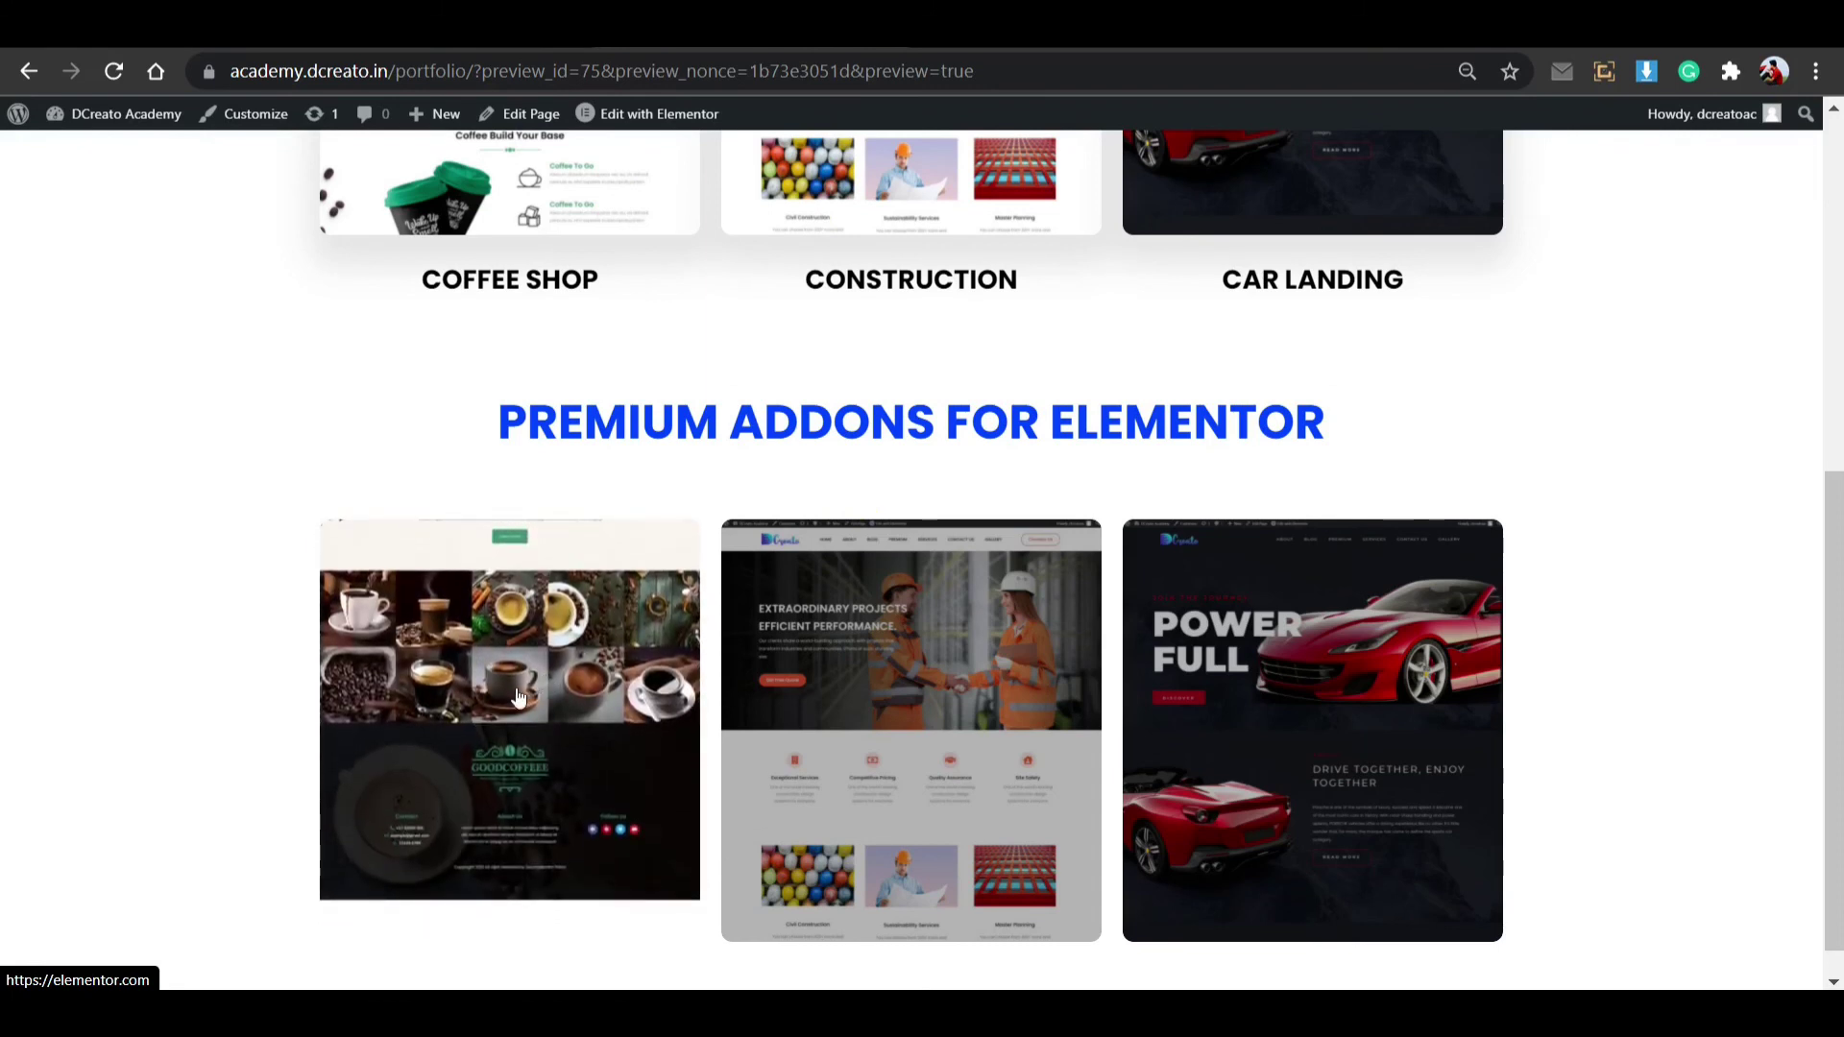
scroll(865, 720, up, 2)
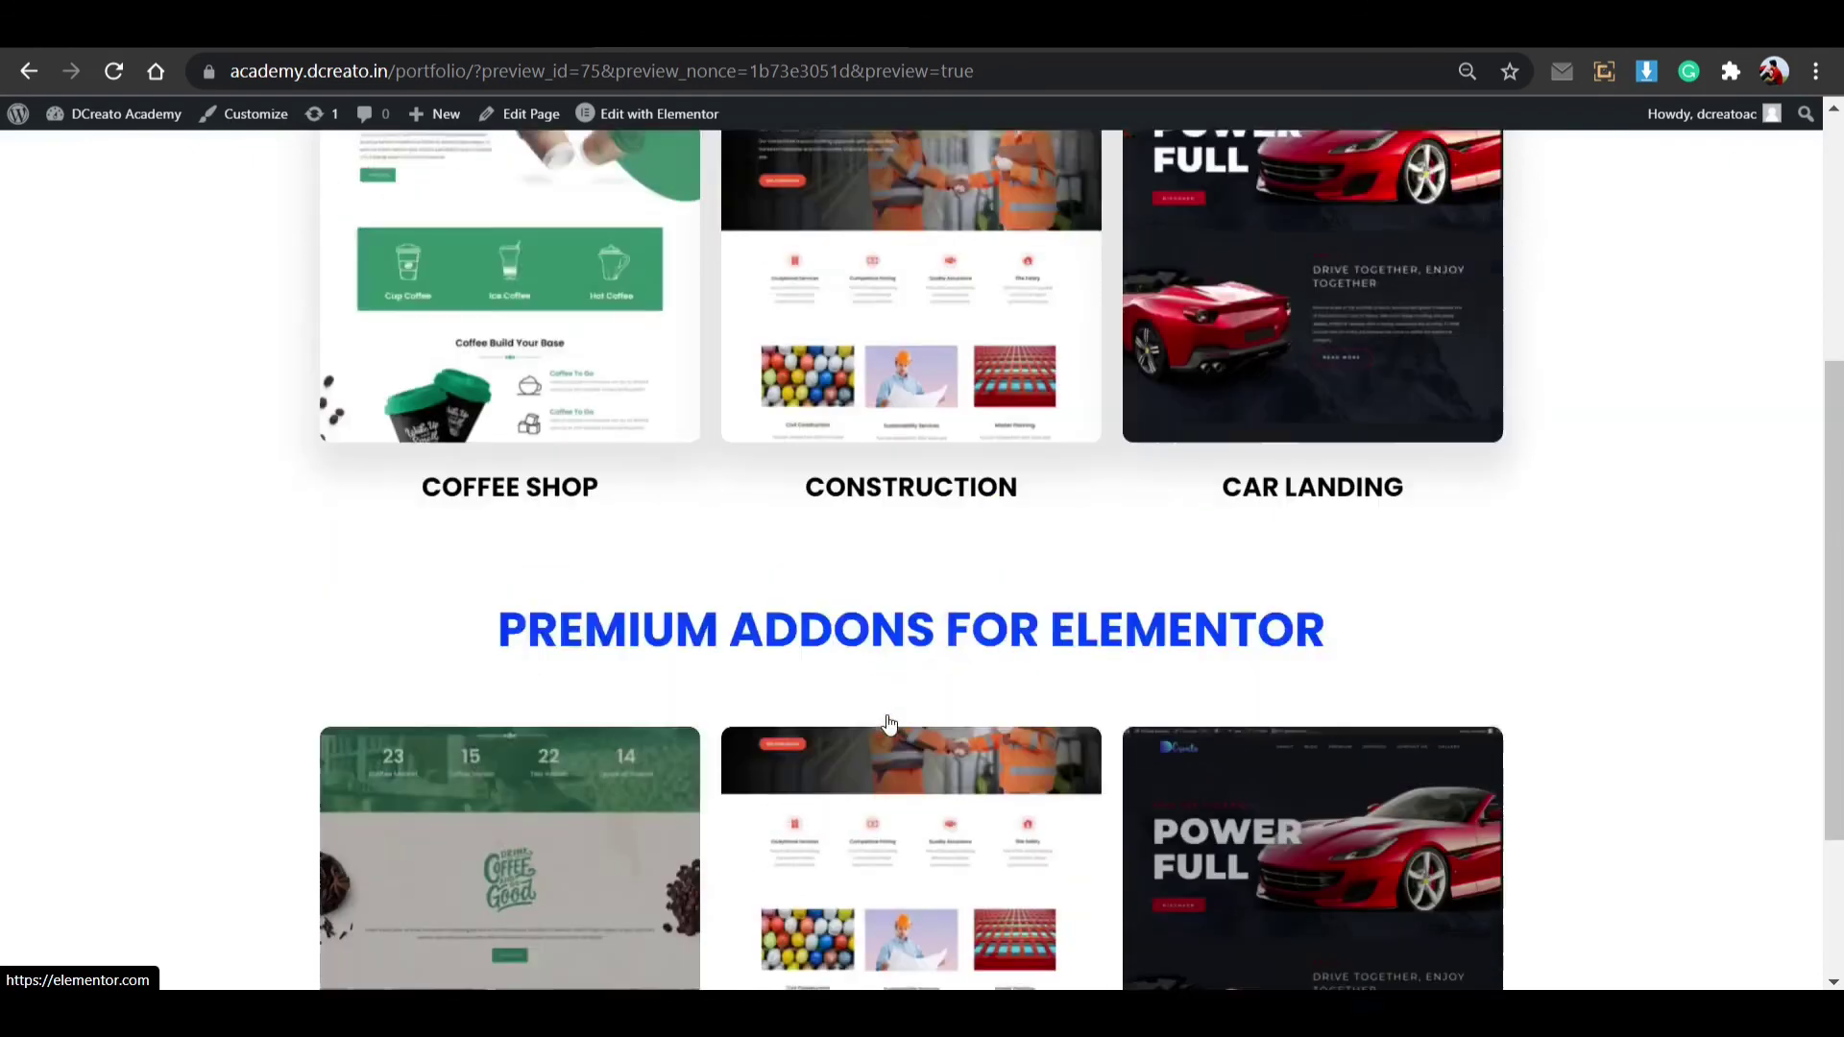
scroll(855, 691, down, 1)
scroll(636, 787, up, 4)
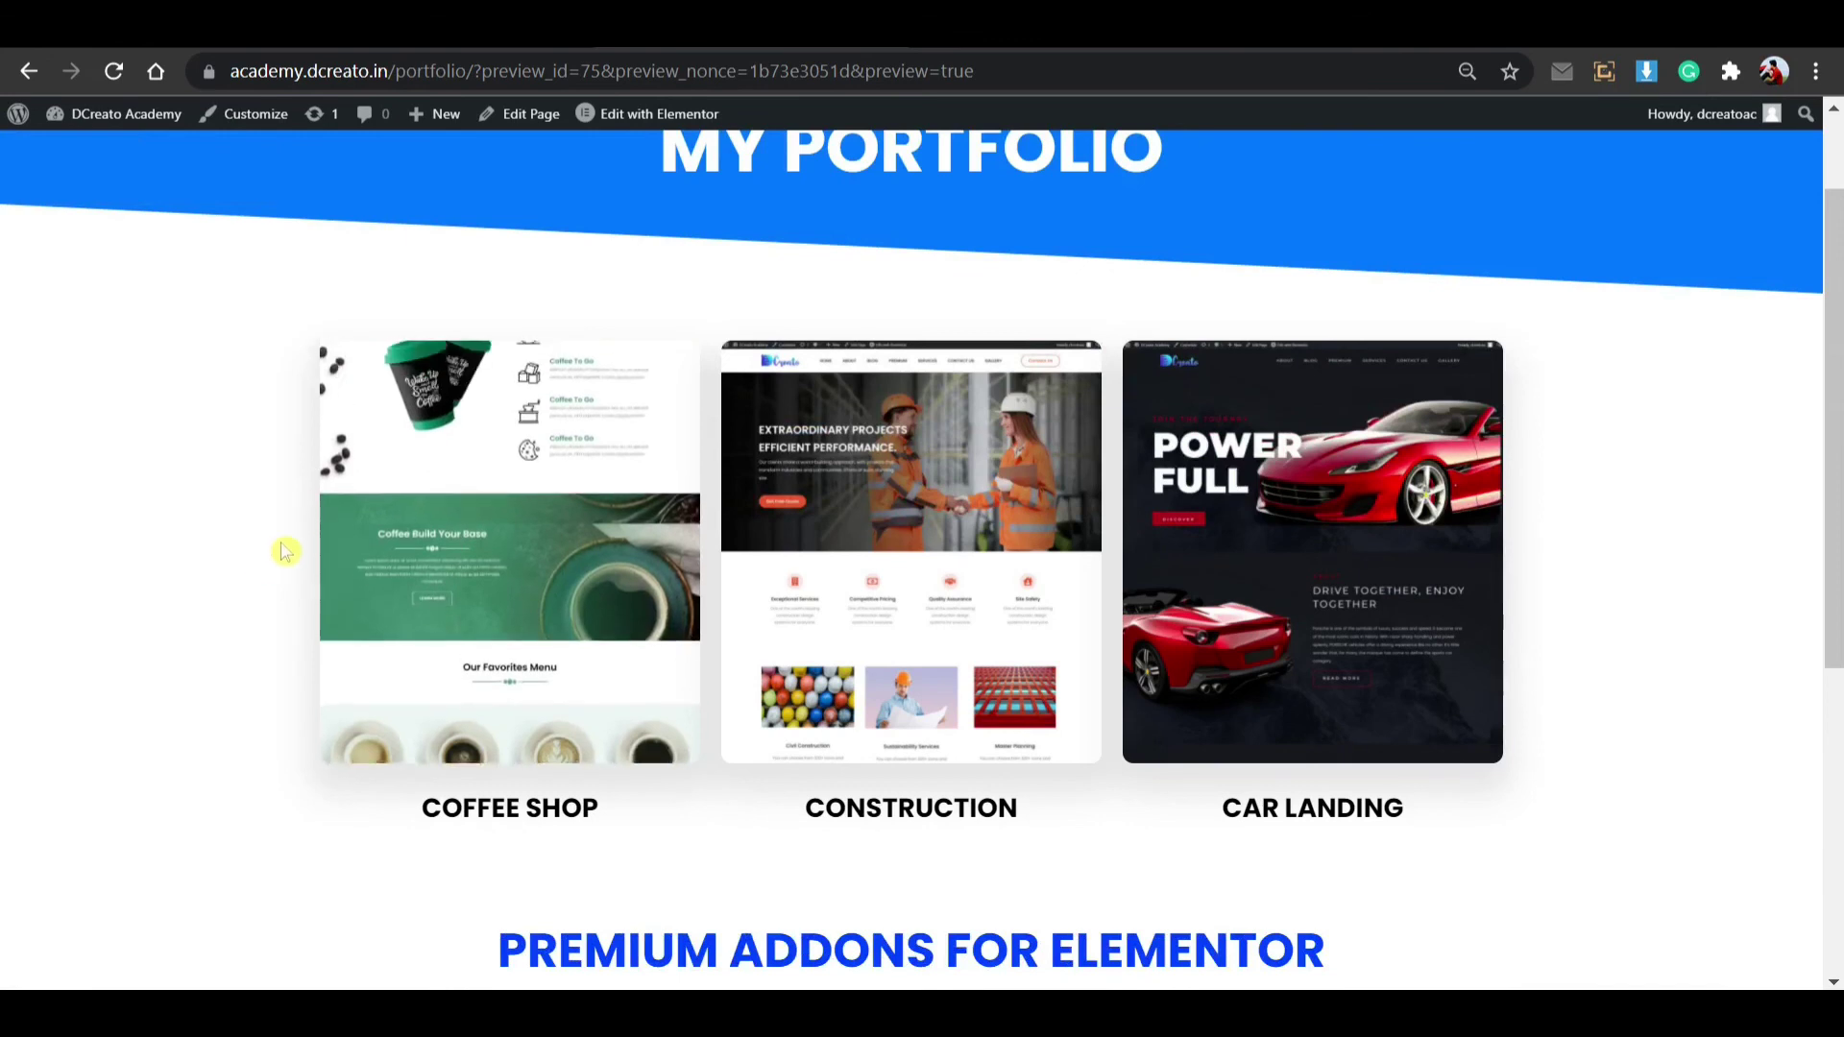
scroll(201, 622, up, 1)
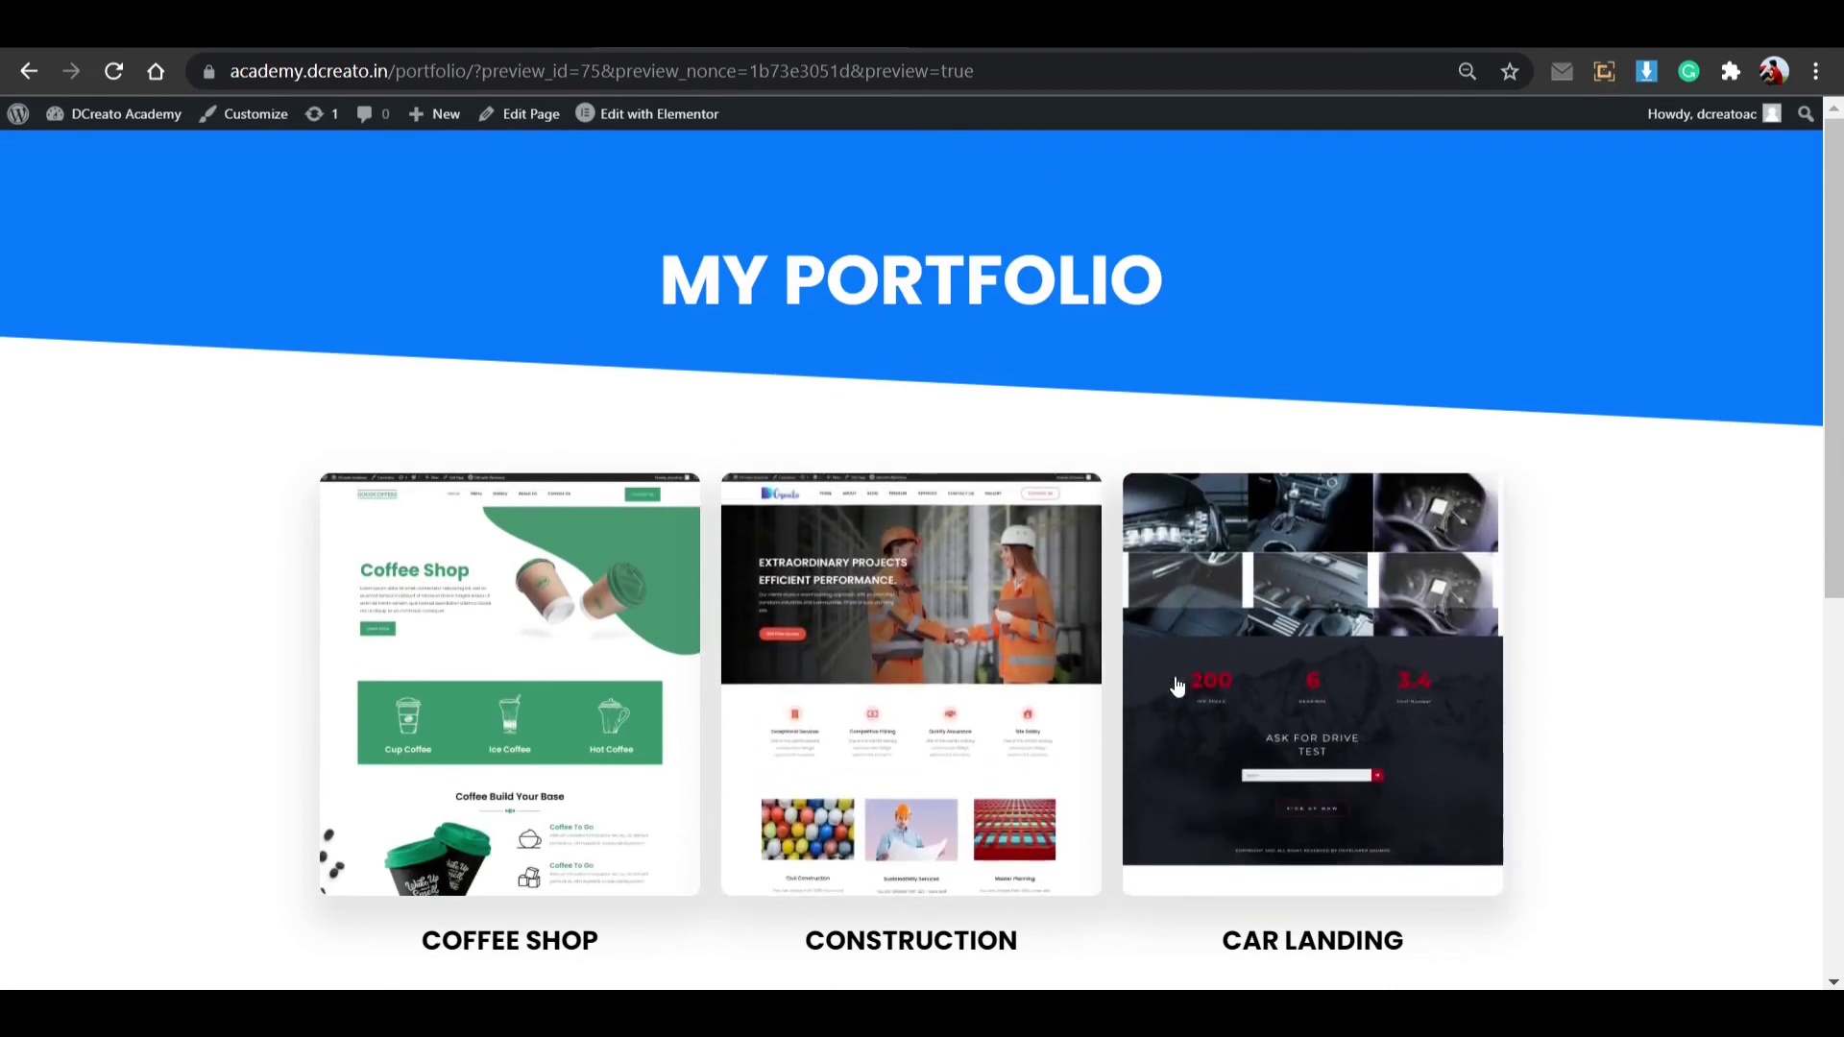
middle_click(964, 389)
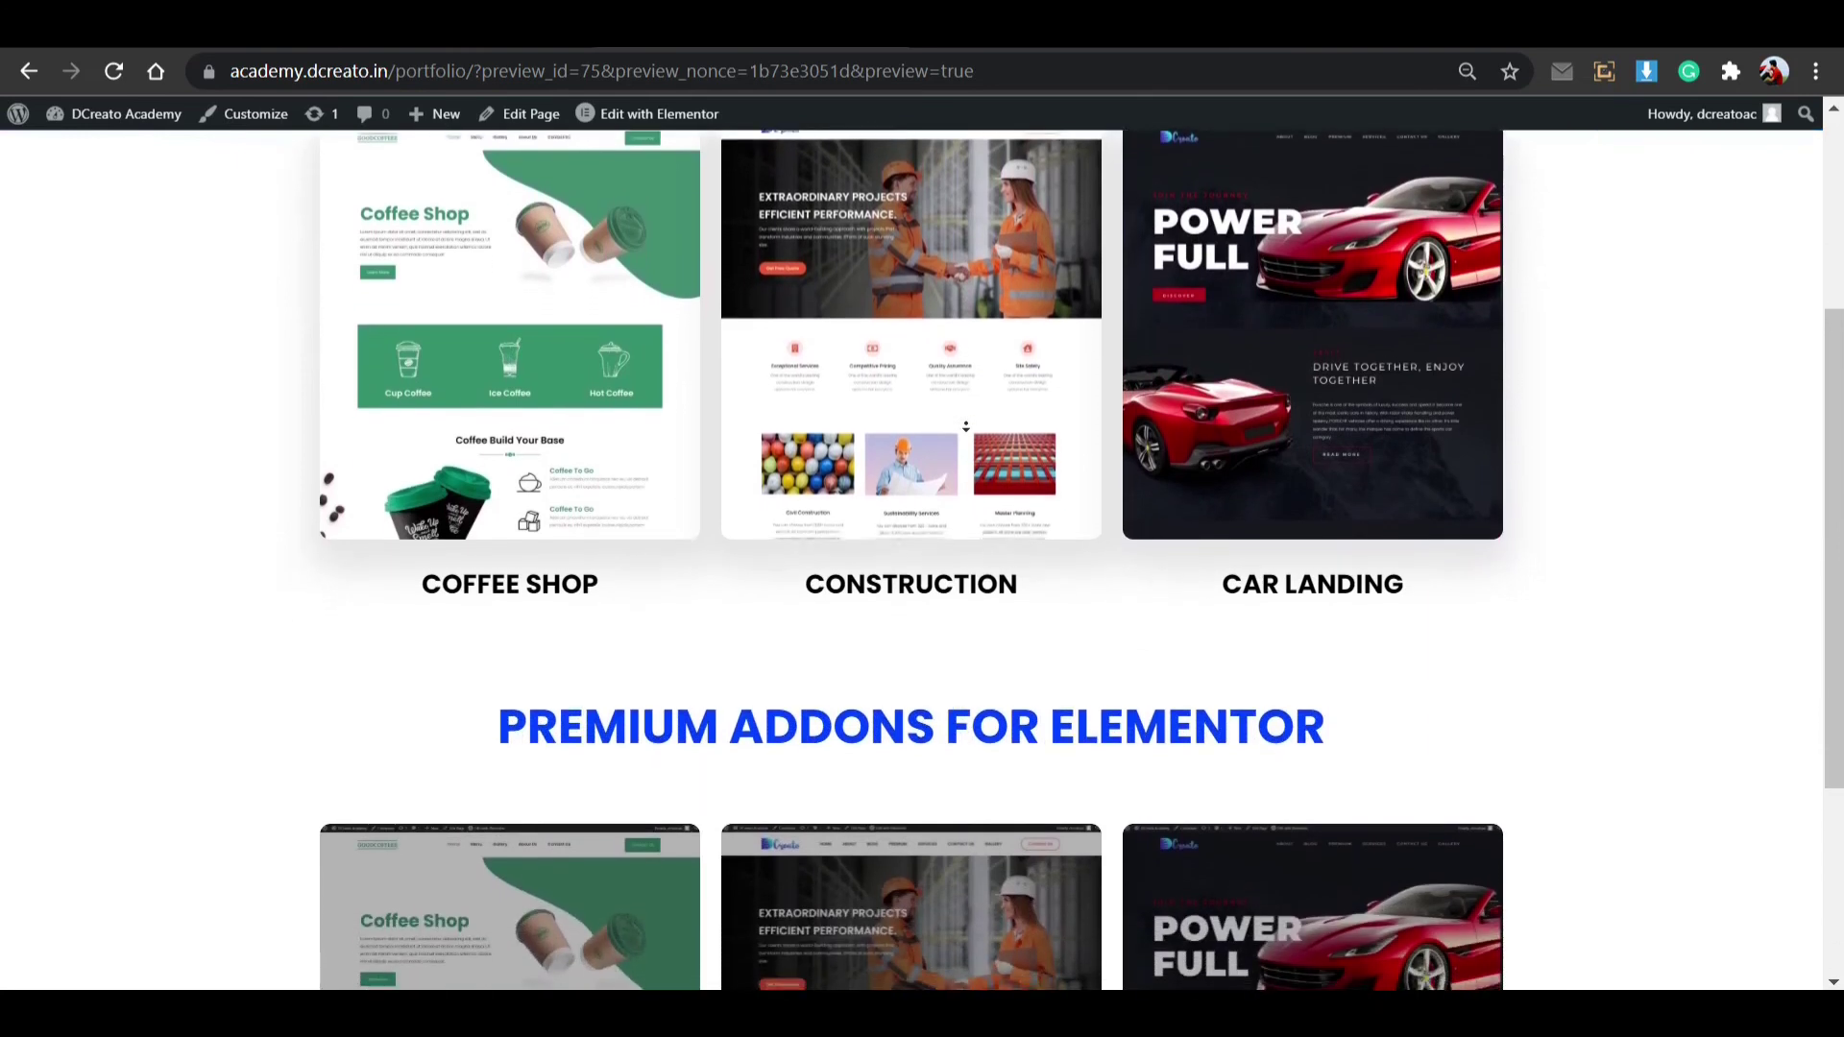
scroll(965, 427, down, 3)
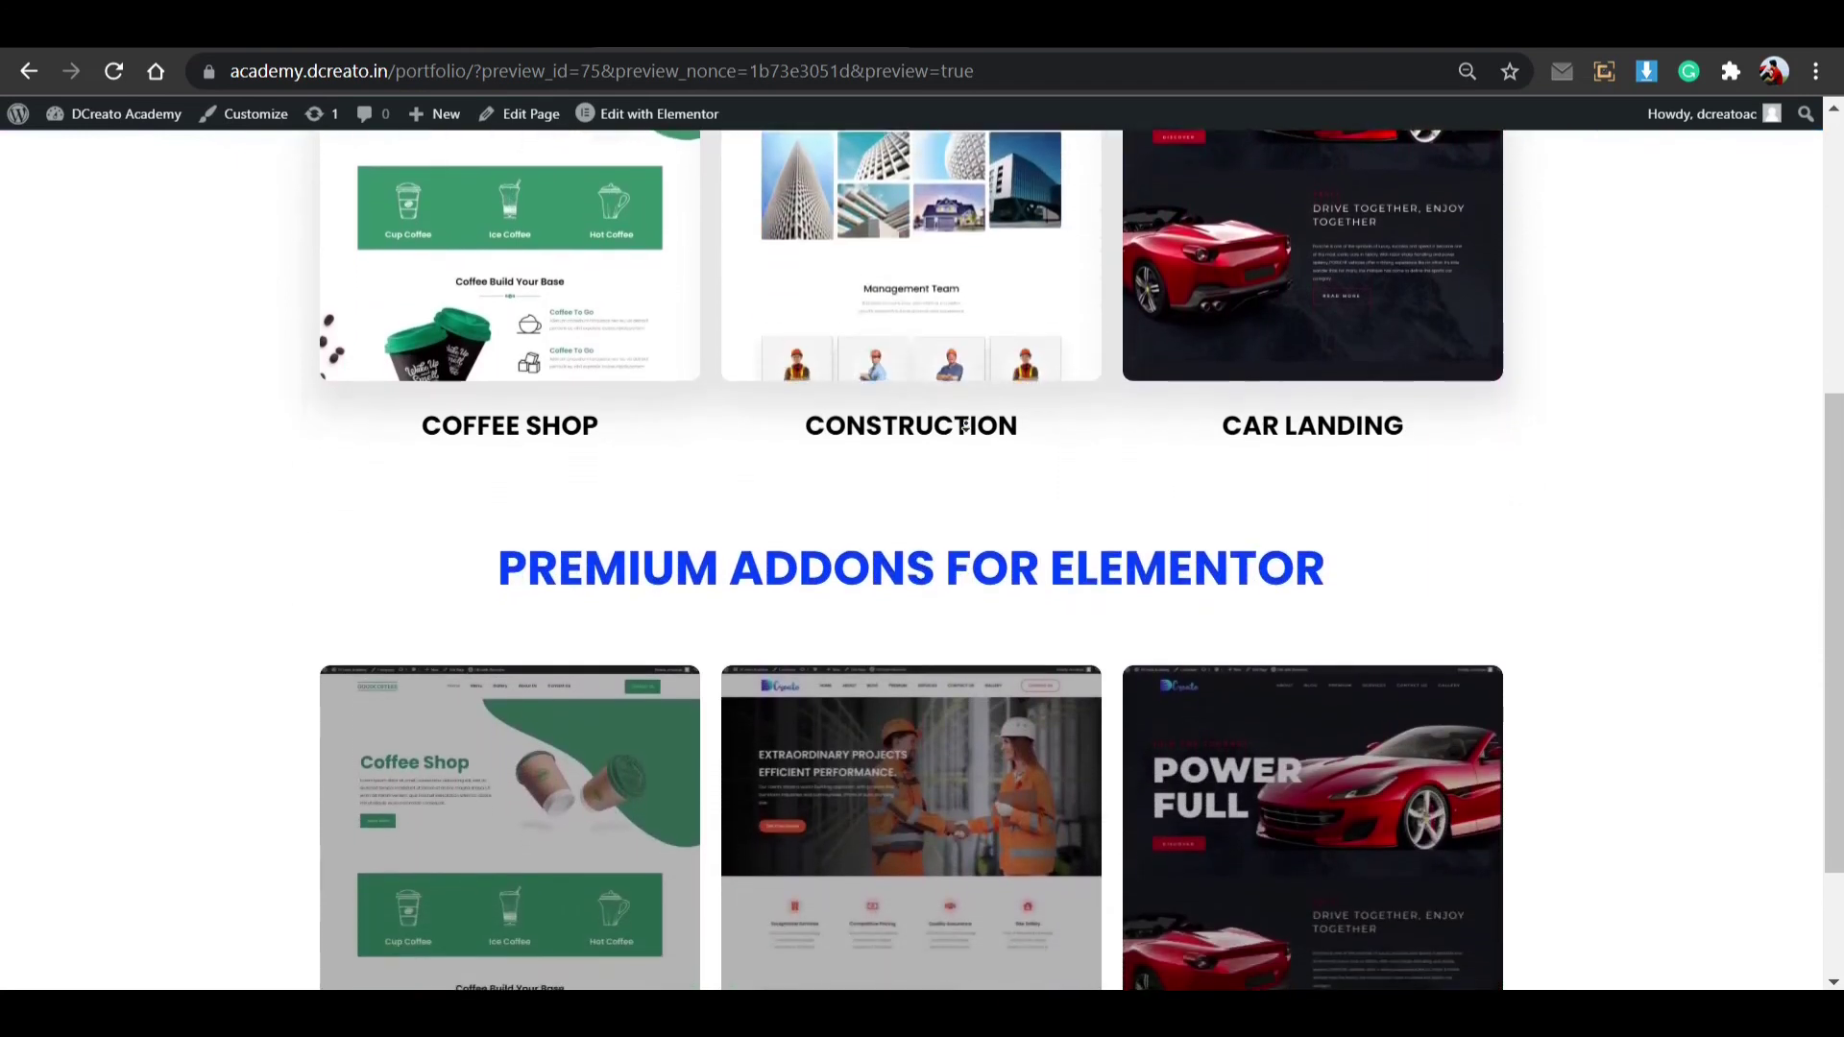